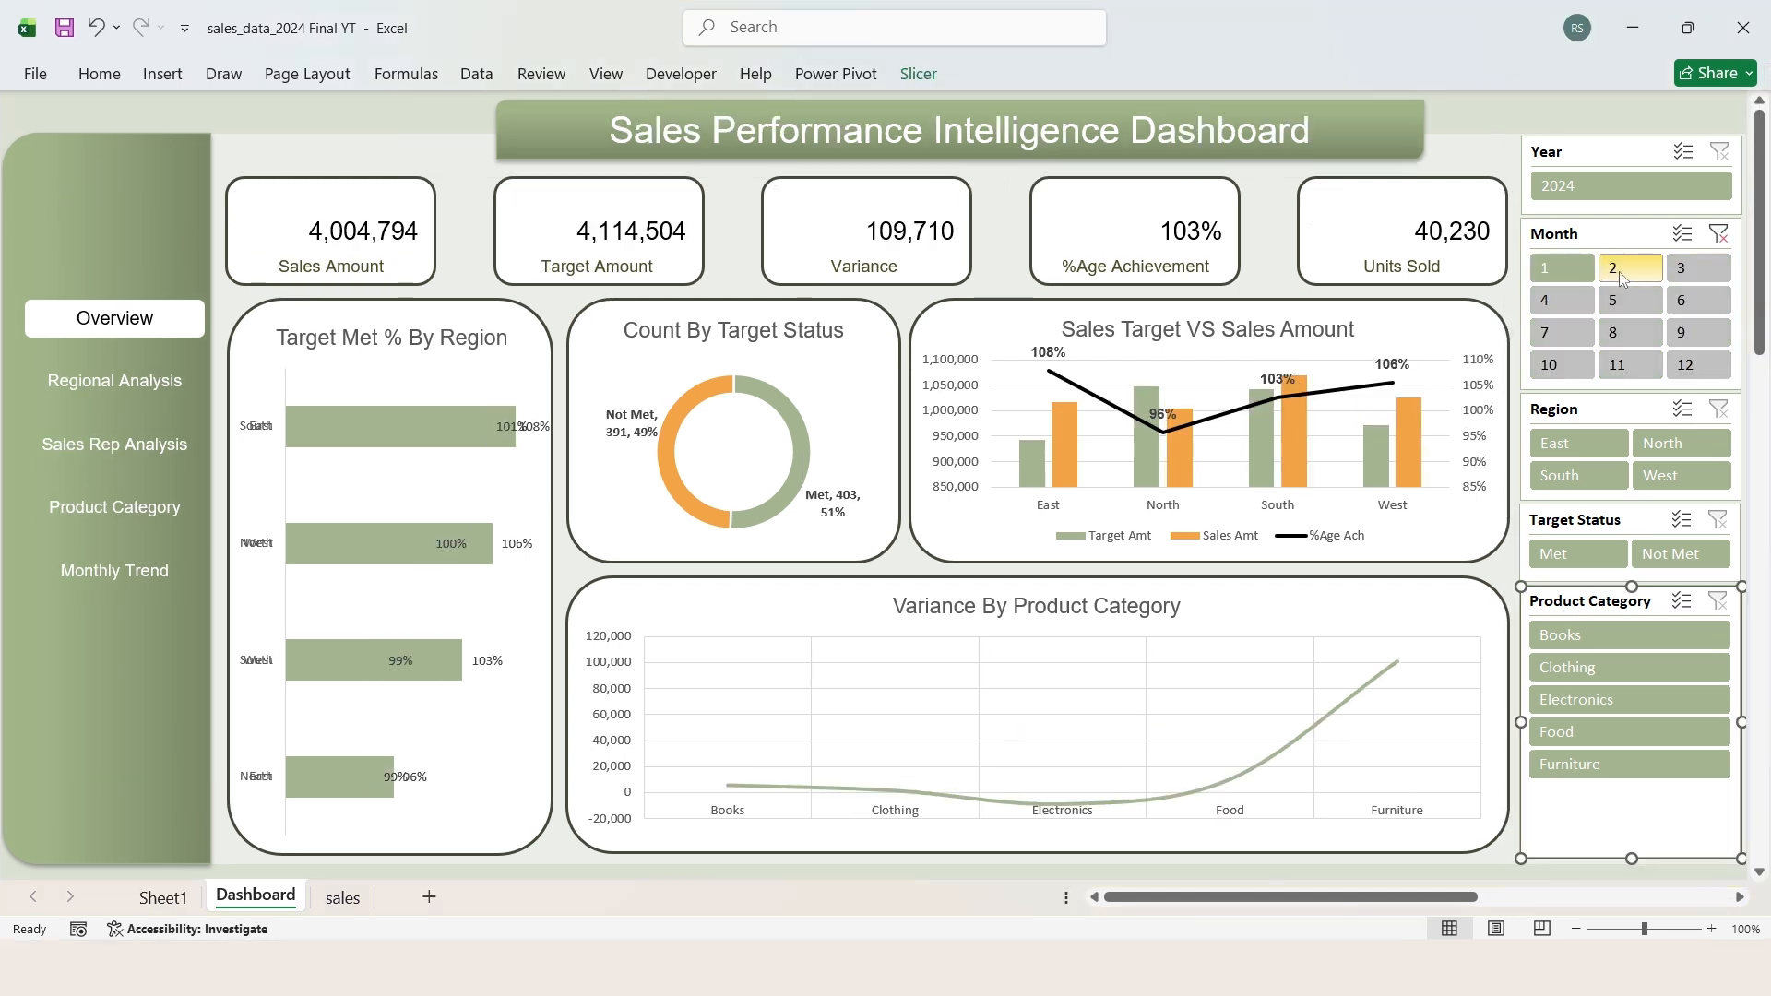
# Step: Try the dashboard slicers by filtering to month 3, the North region and Books, and clear the product category filter
pyautogui.click(1619, 271)
pyautogui.click(1686, 273)
pyautogui.click(1681, 443)
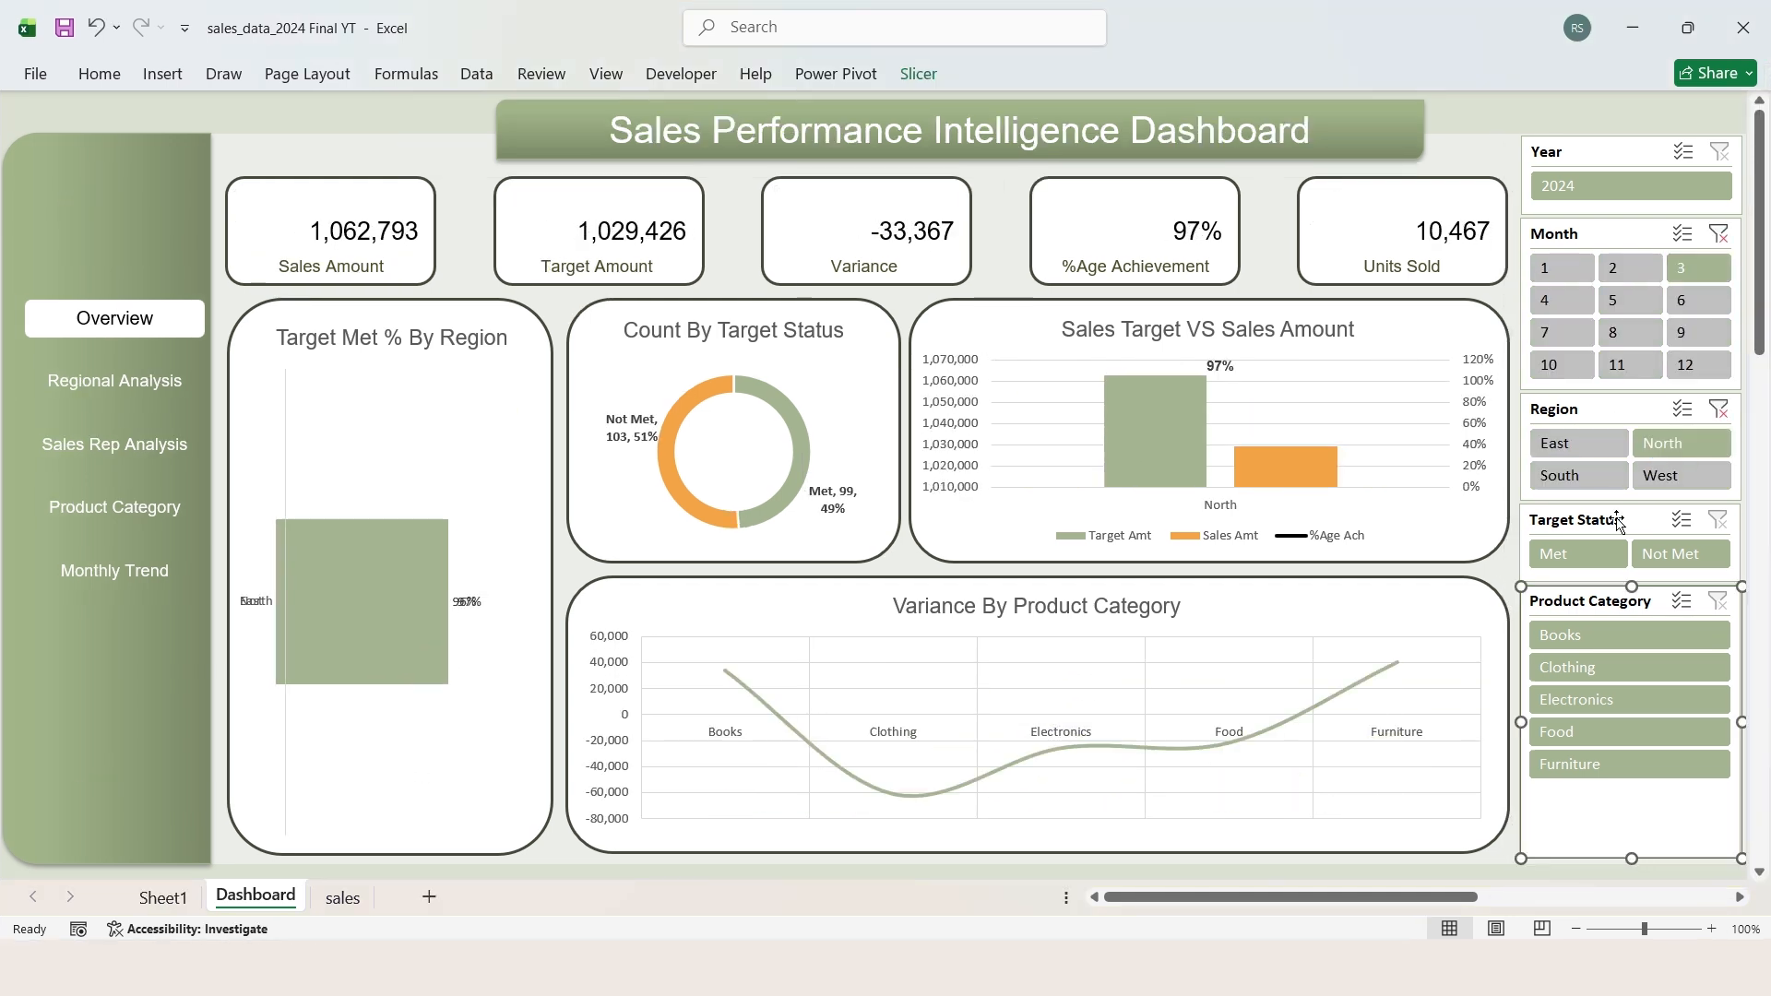
pyautogui.click(1629, 634)
pyautogui.click(1717, 601)
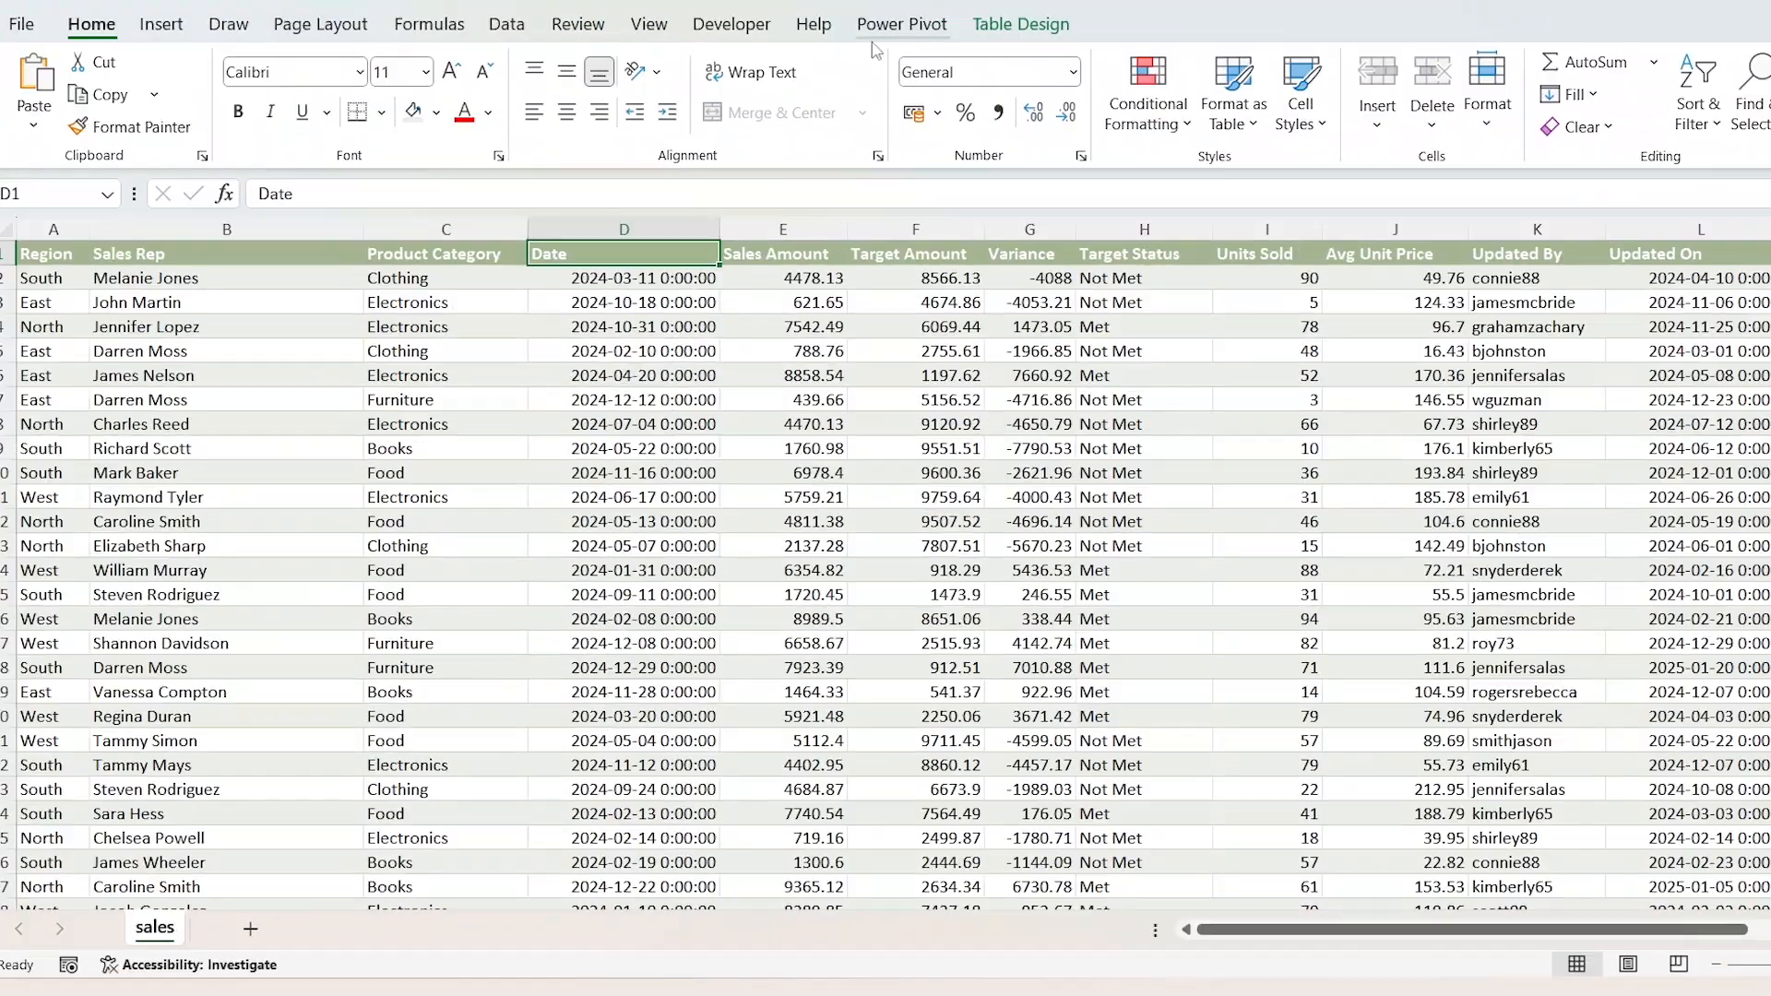
# Step: Add the sales table to the data model and create the measure Sales Amt := SUM(sales[Sales Amount])
pyautogui.click(900, 26)
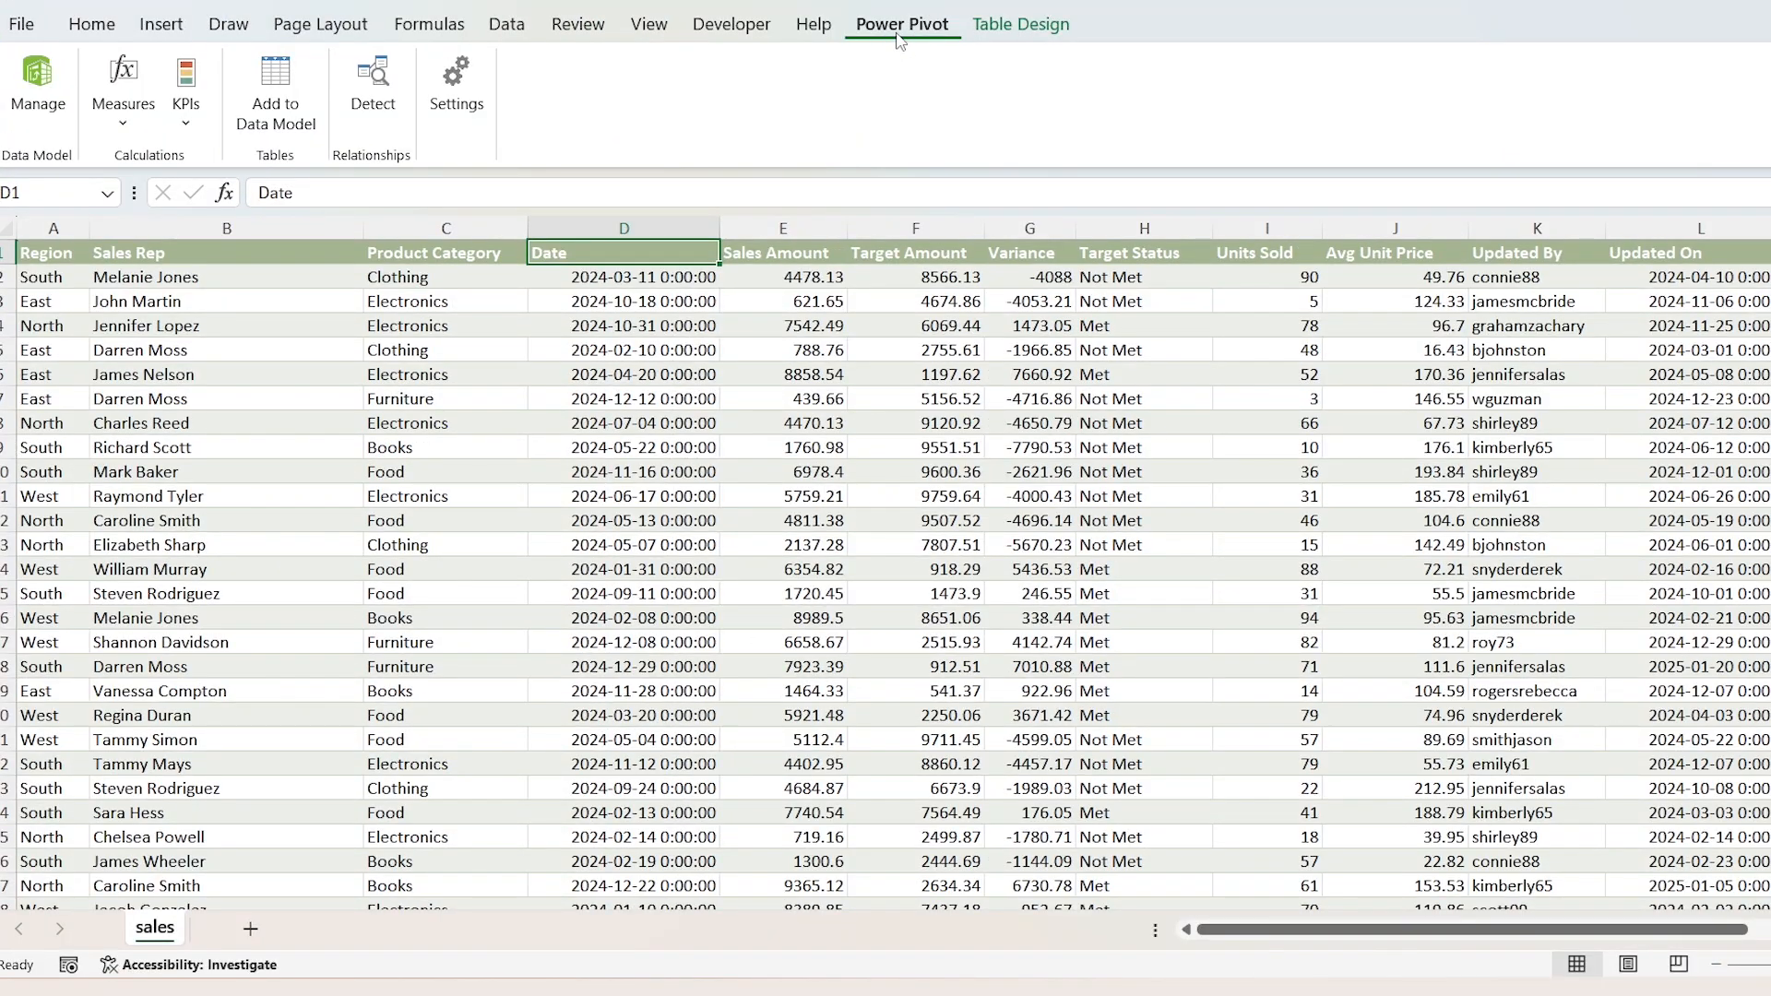
pyautogui.click(284, 136)
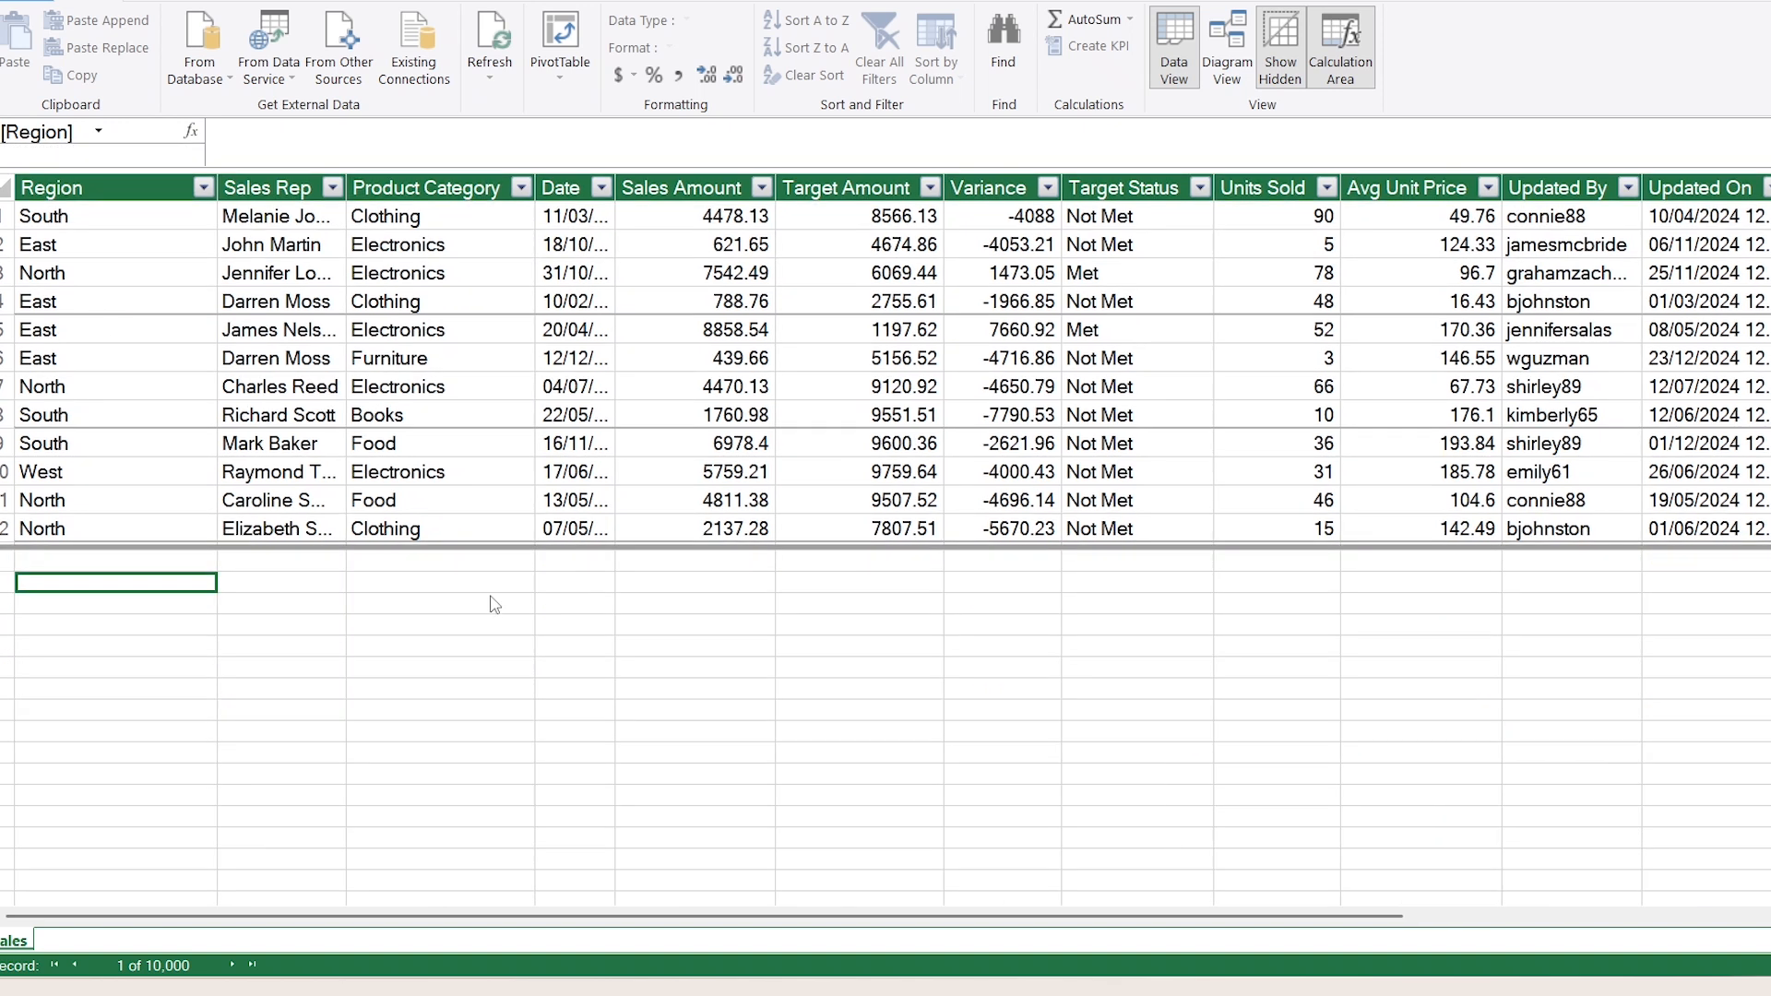
pyautogui.write('Sa')
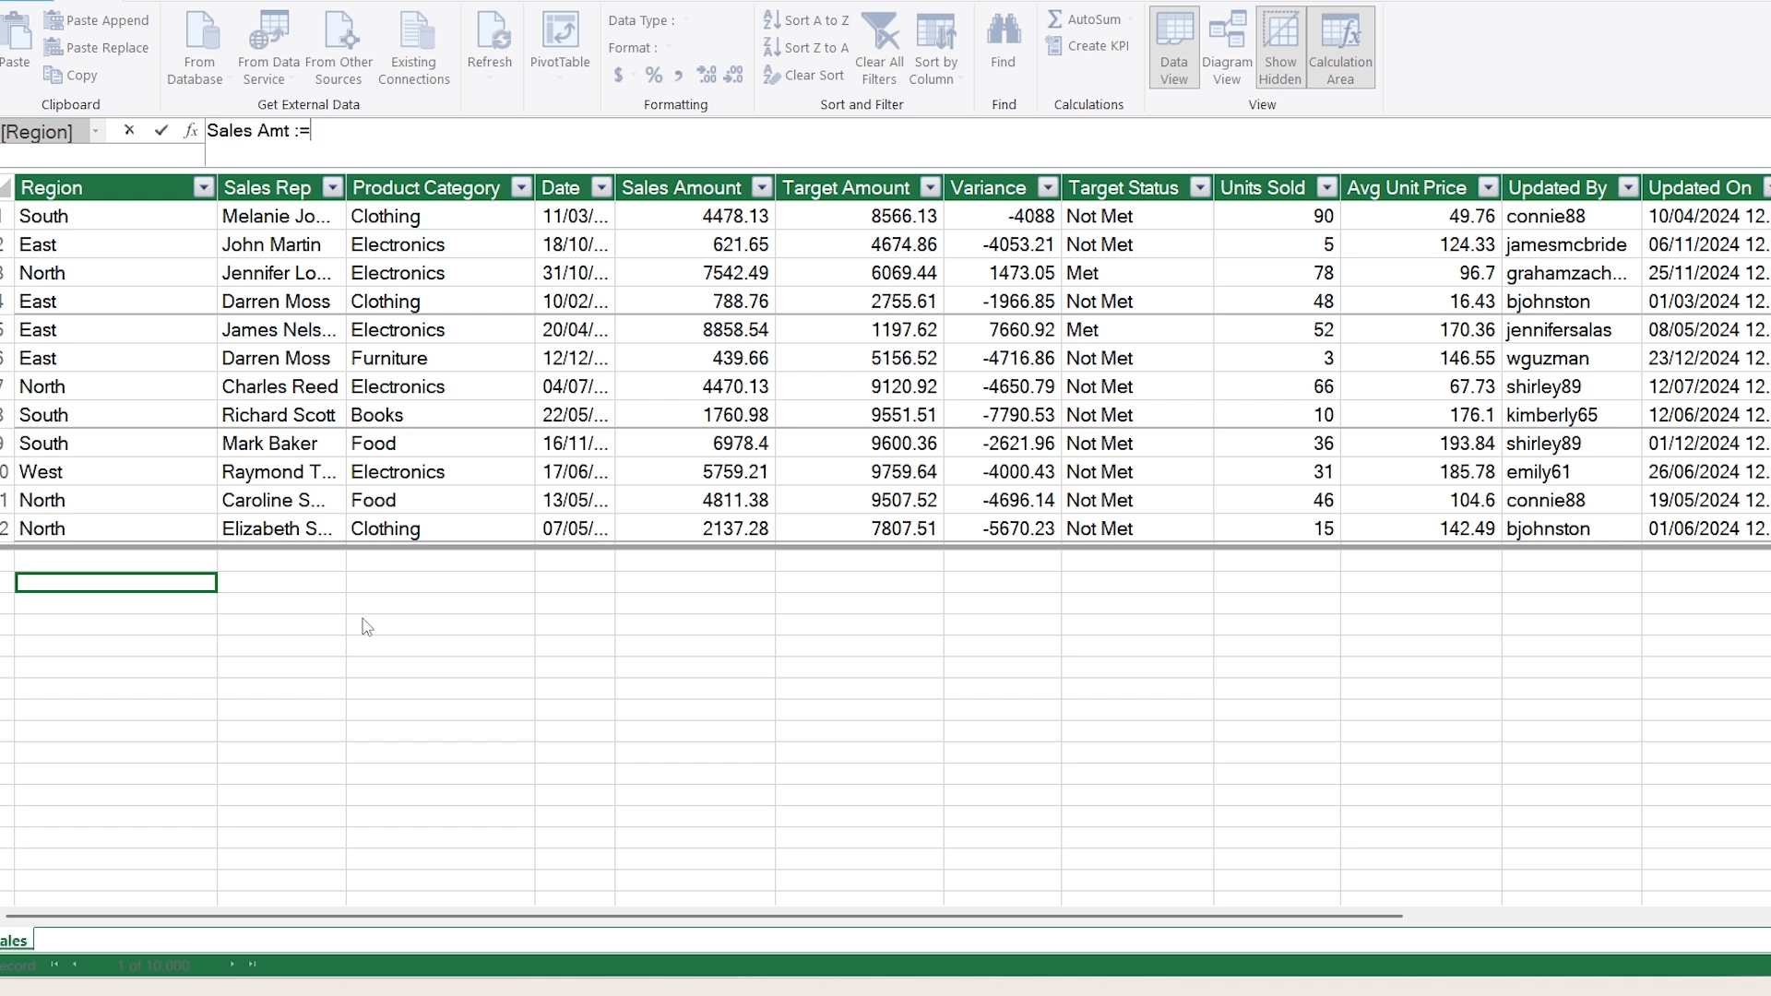
pyautogui.write('les Amt := SUM(')
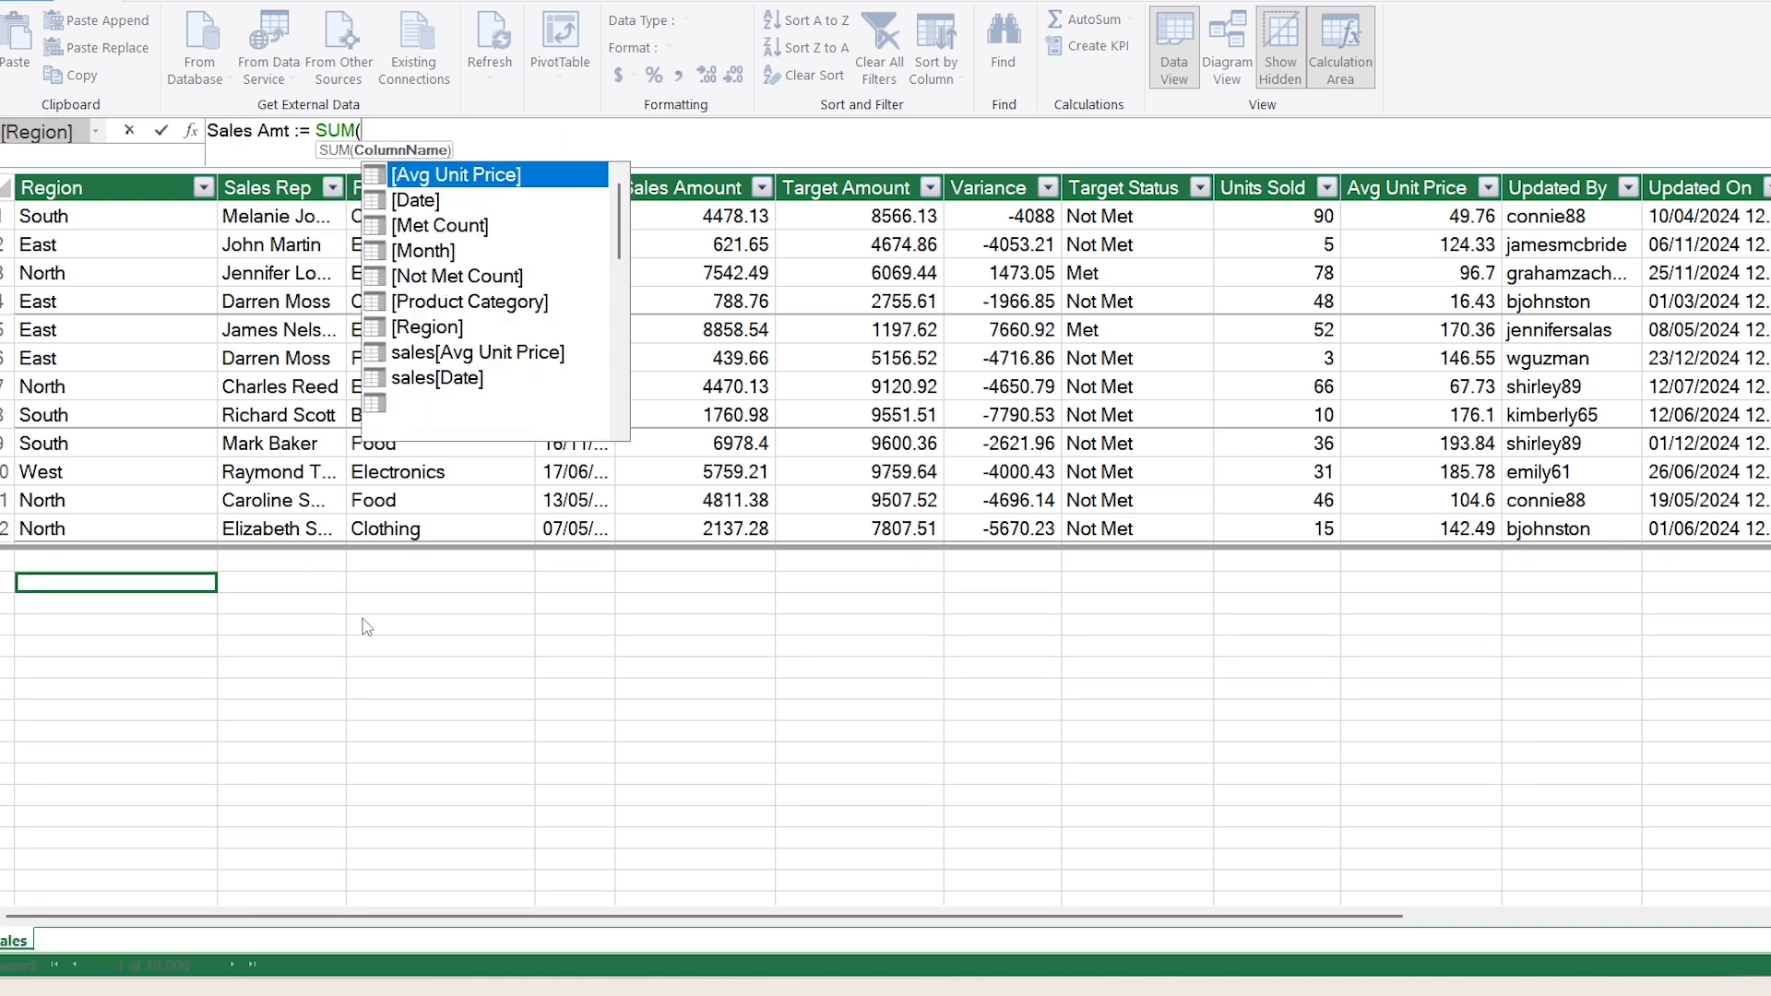
pyautogui.write('sales amount')
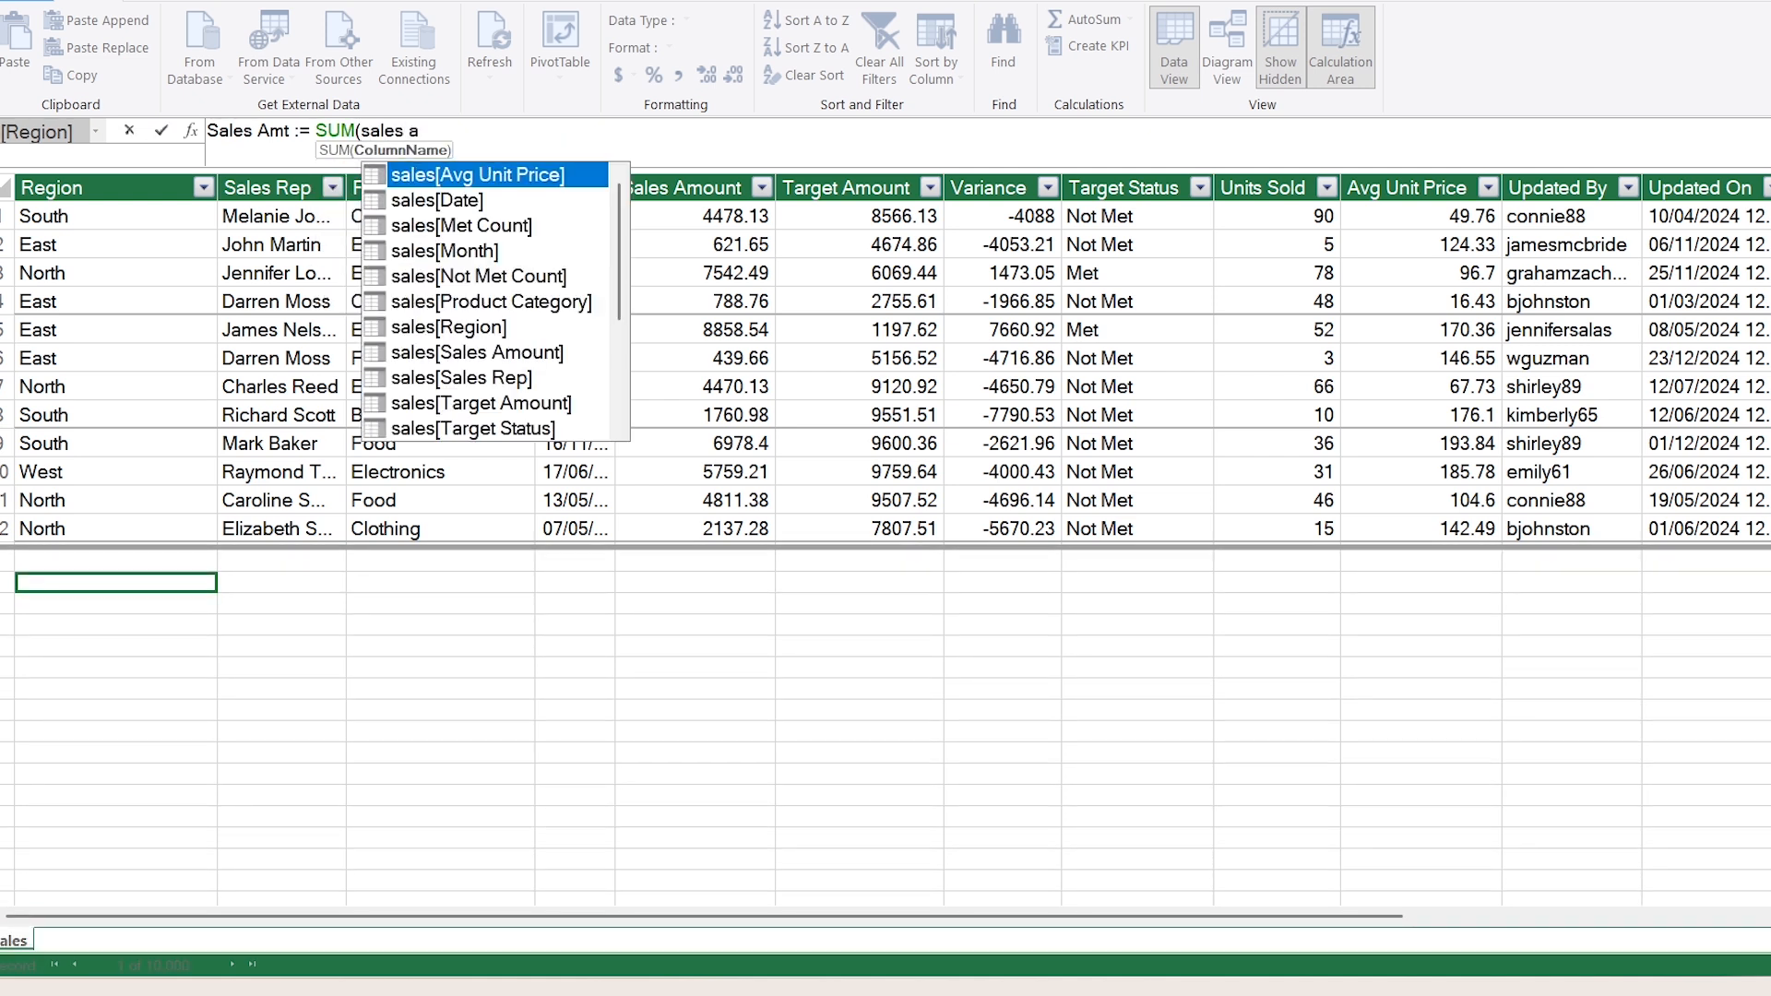
pyautogui.press('Tab')
pyautogui.write(')')
pyautogui.press('Return')
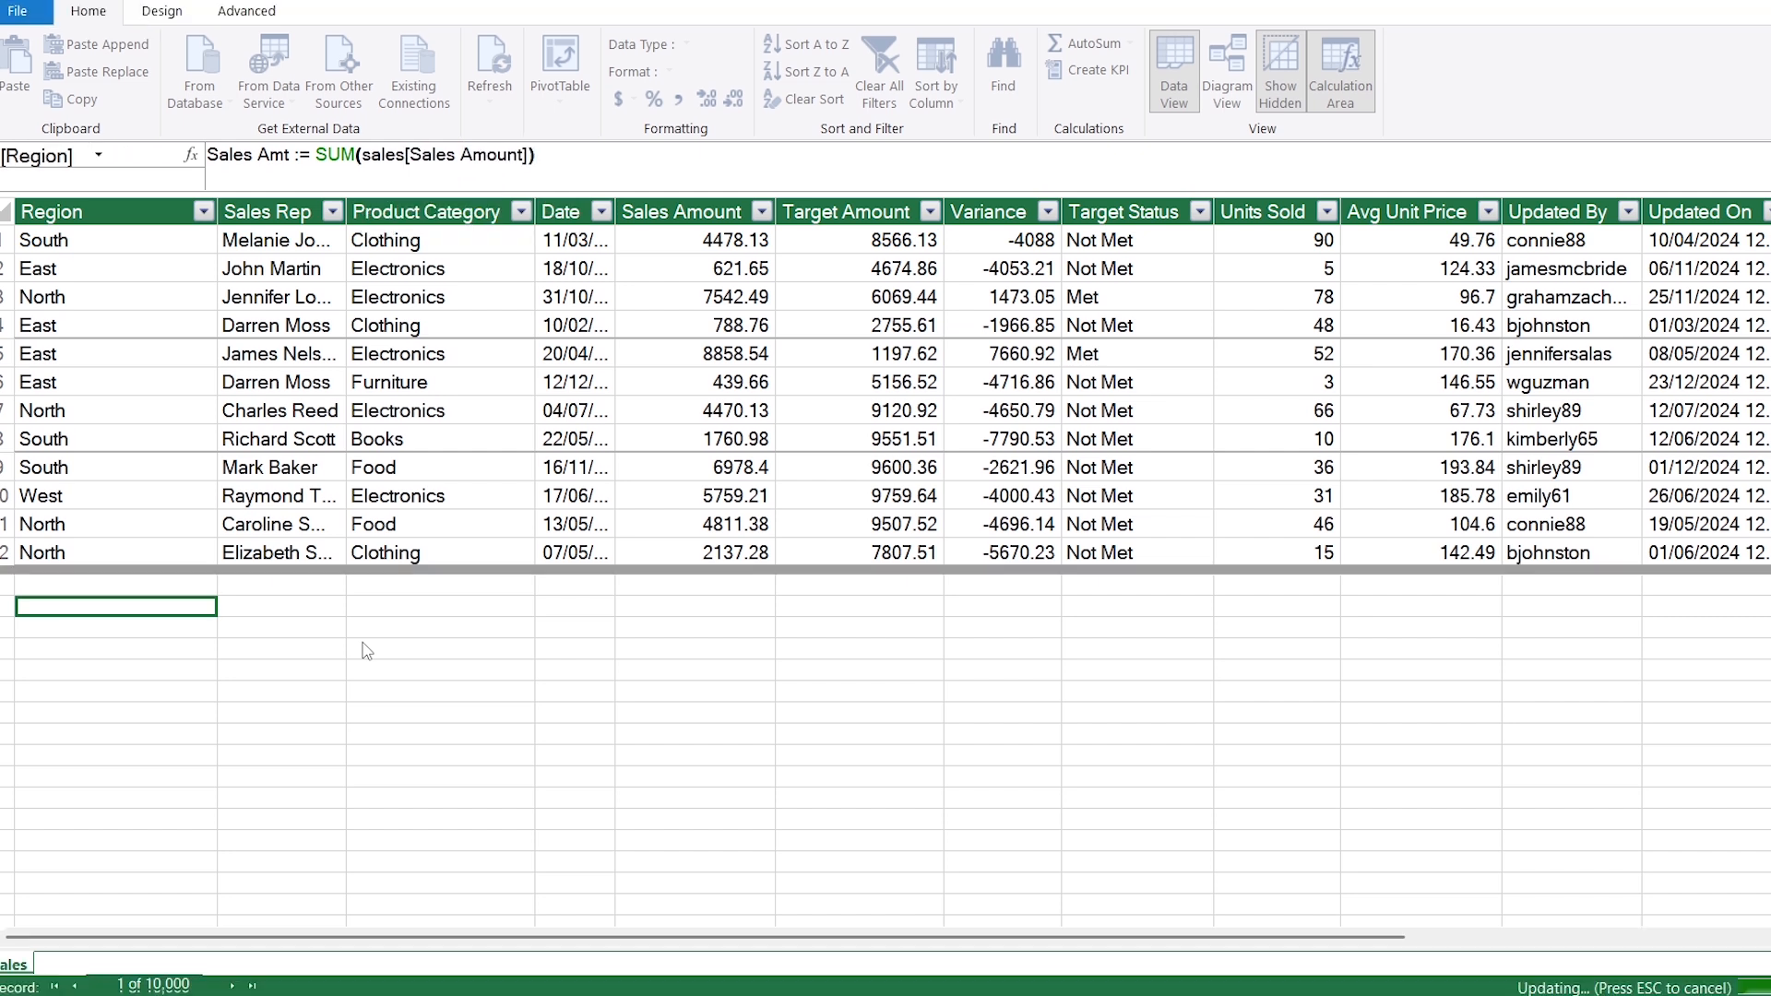
# Step: Create the measure Target Amt := SUM(sales[Target Amount]) below the Sales Amt measure
pyautogui.write('Targ')
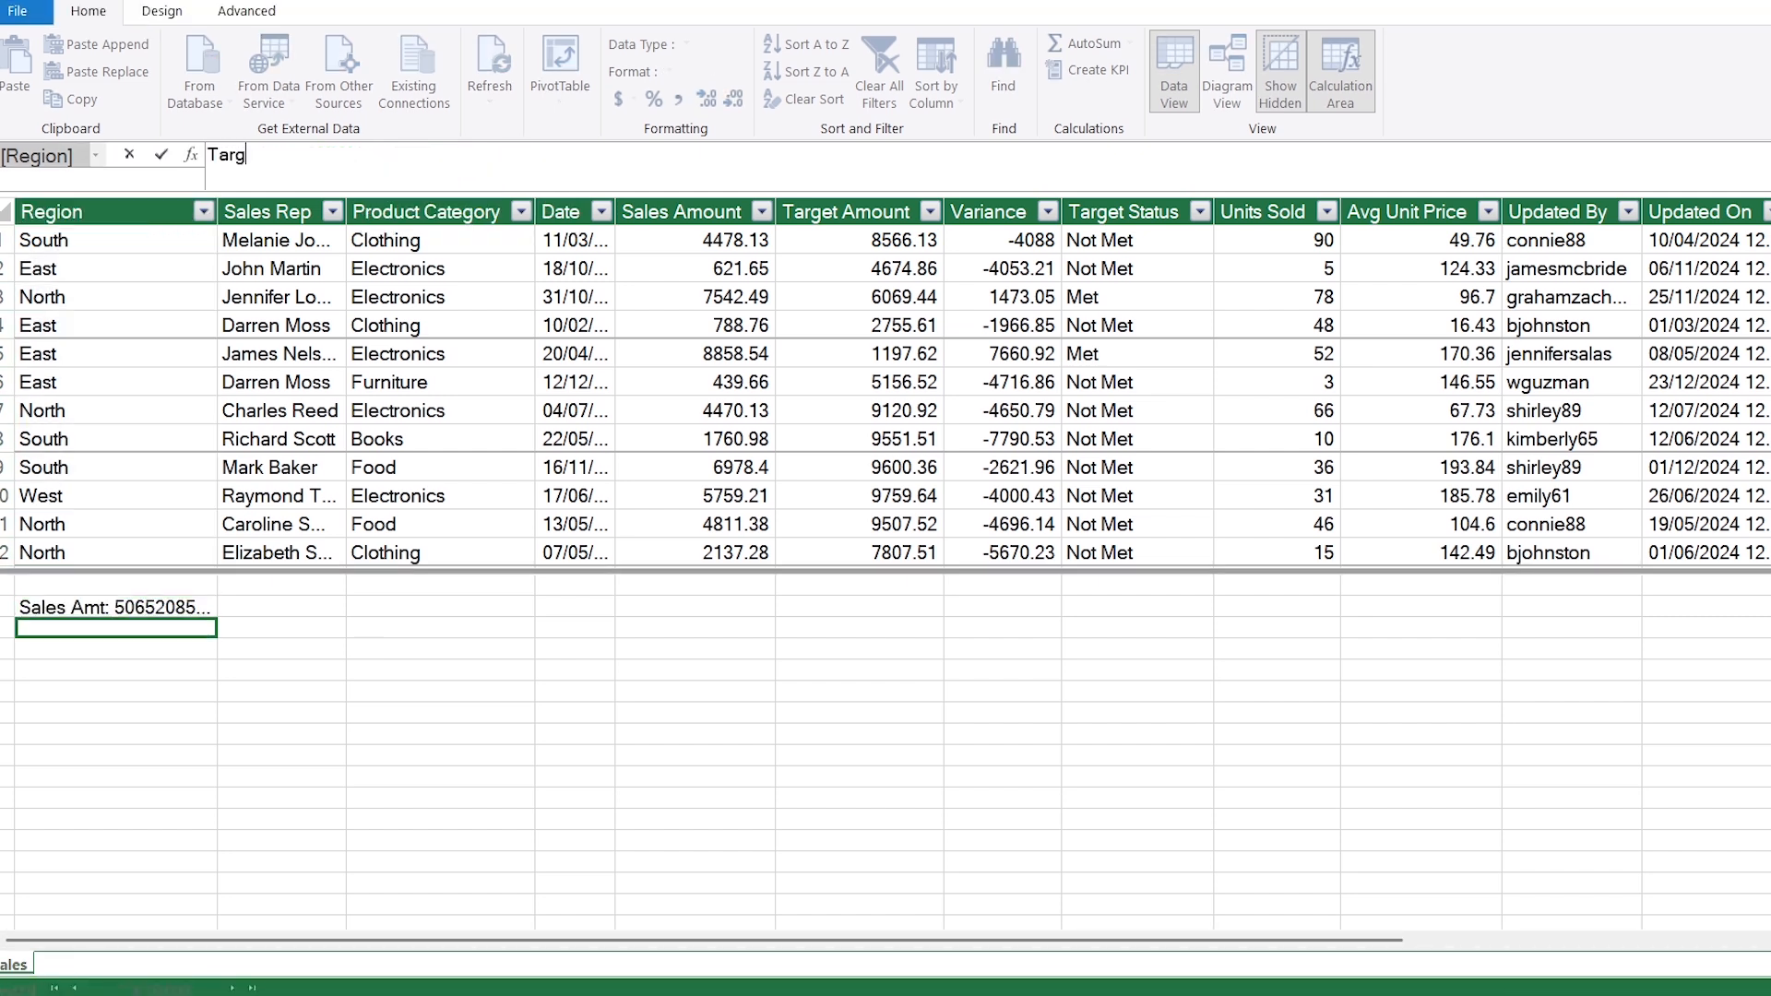
pyautogui.write('et Amt := SUM(target')
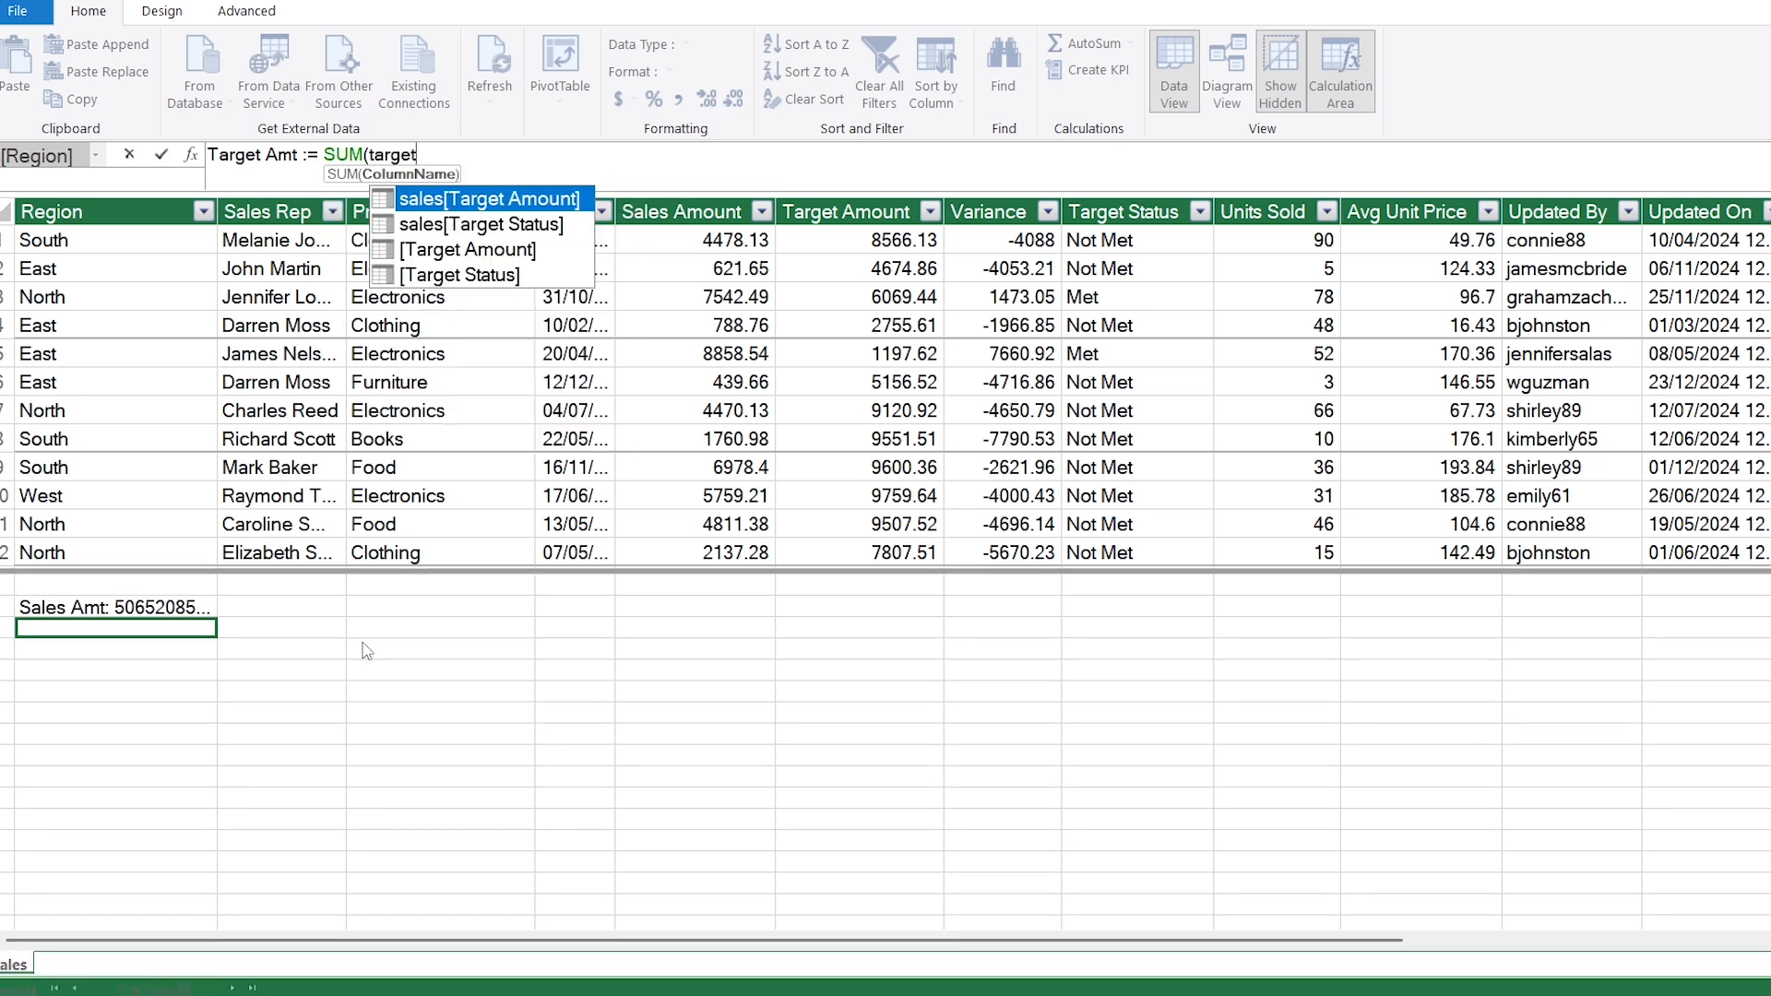
pyautogui.write(' amou')
pyautogui.press('Tab')
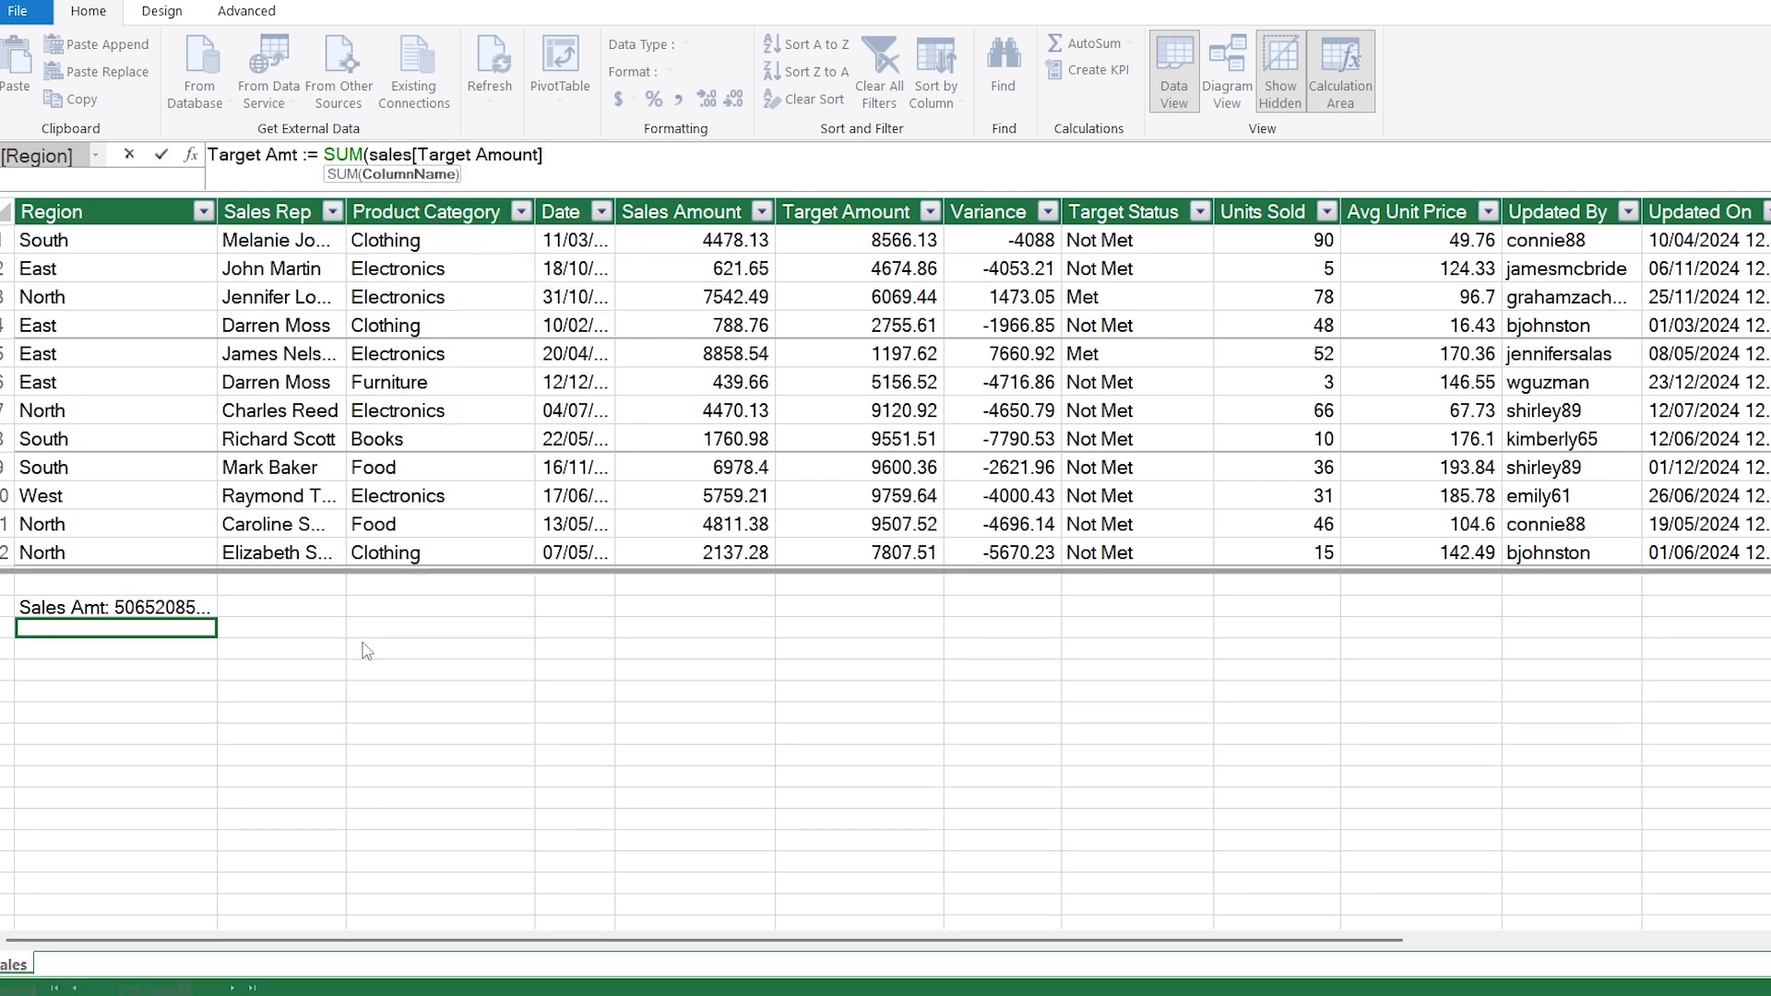
pyautogui.write(')')
pyautogui.press('Return')
# Step: Create the variance measure Var := [Sales Amt] - [Target Amt] below the Target Amt measure
pyautogui.write('Var := ')
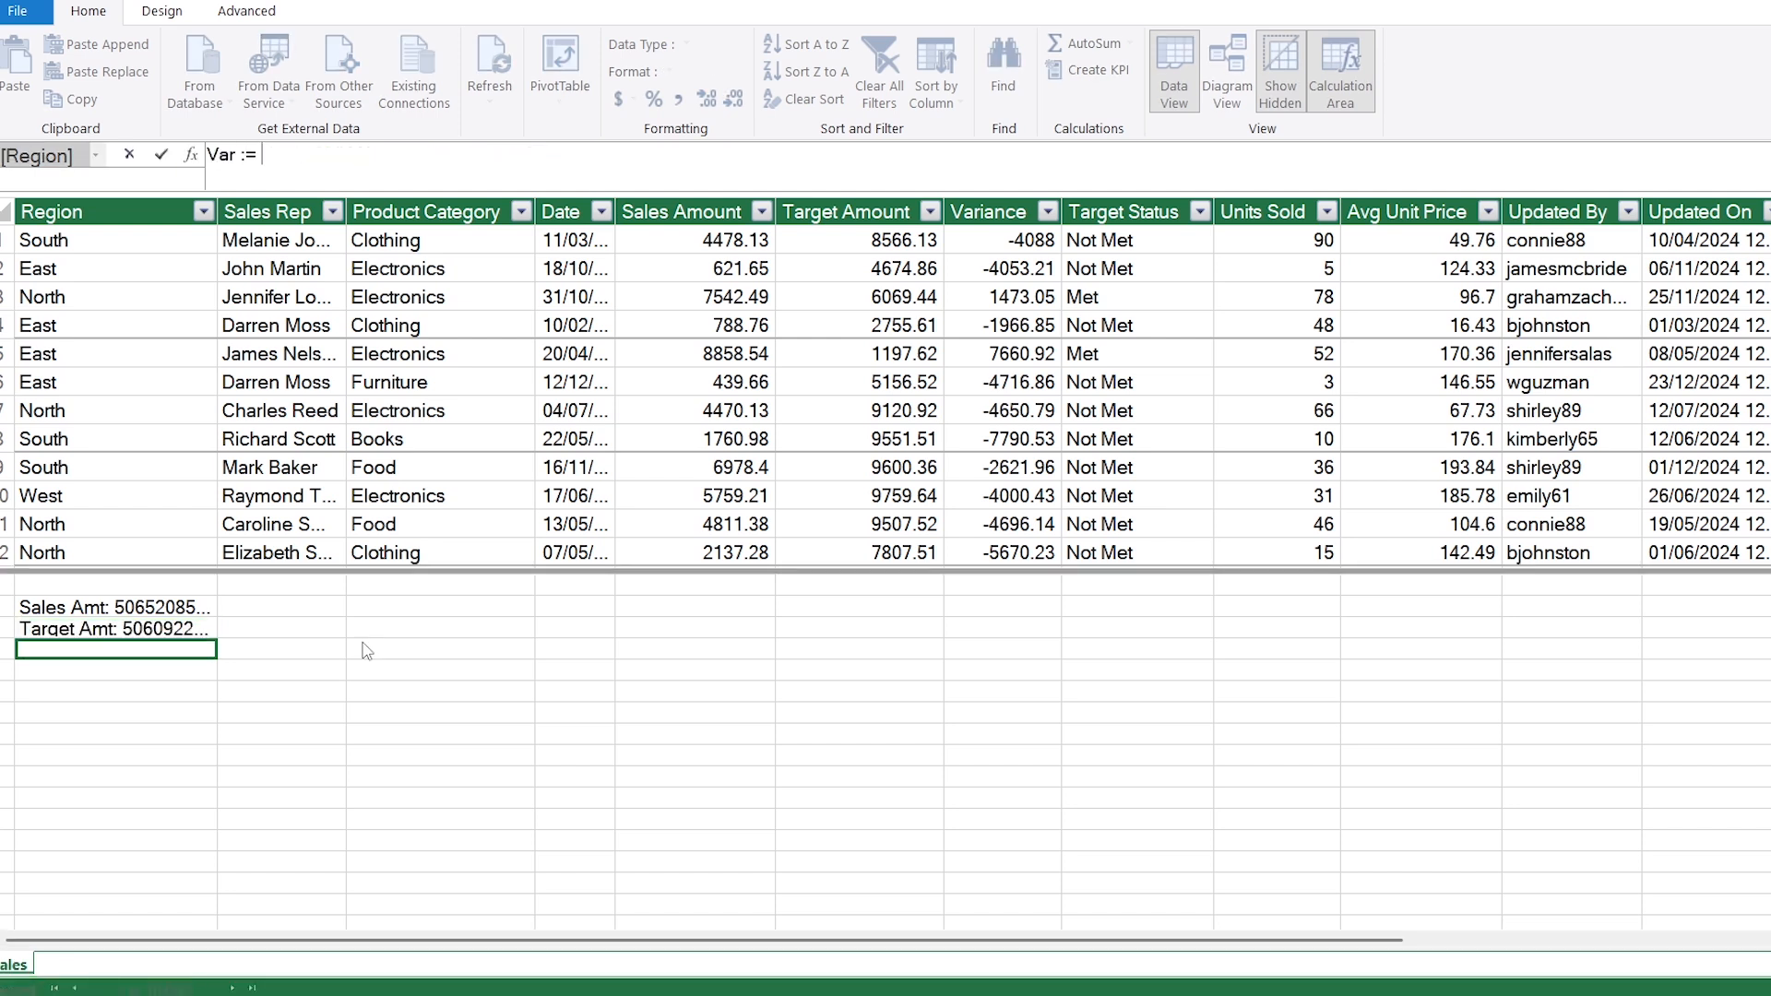
pyautogui.write('[sales')
pyautogui.press('Tab')
pyautogui.write('- [tar')
pyautogui.press('Tab')
pyautogui.press('Return')
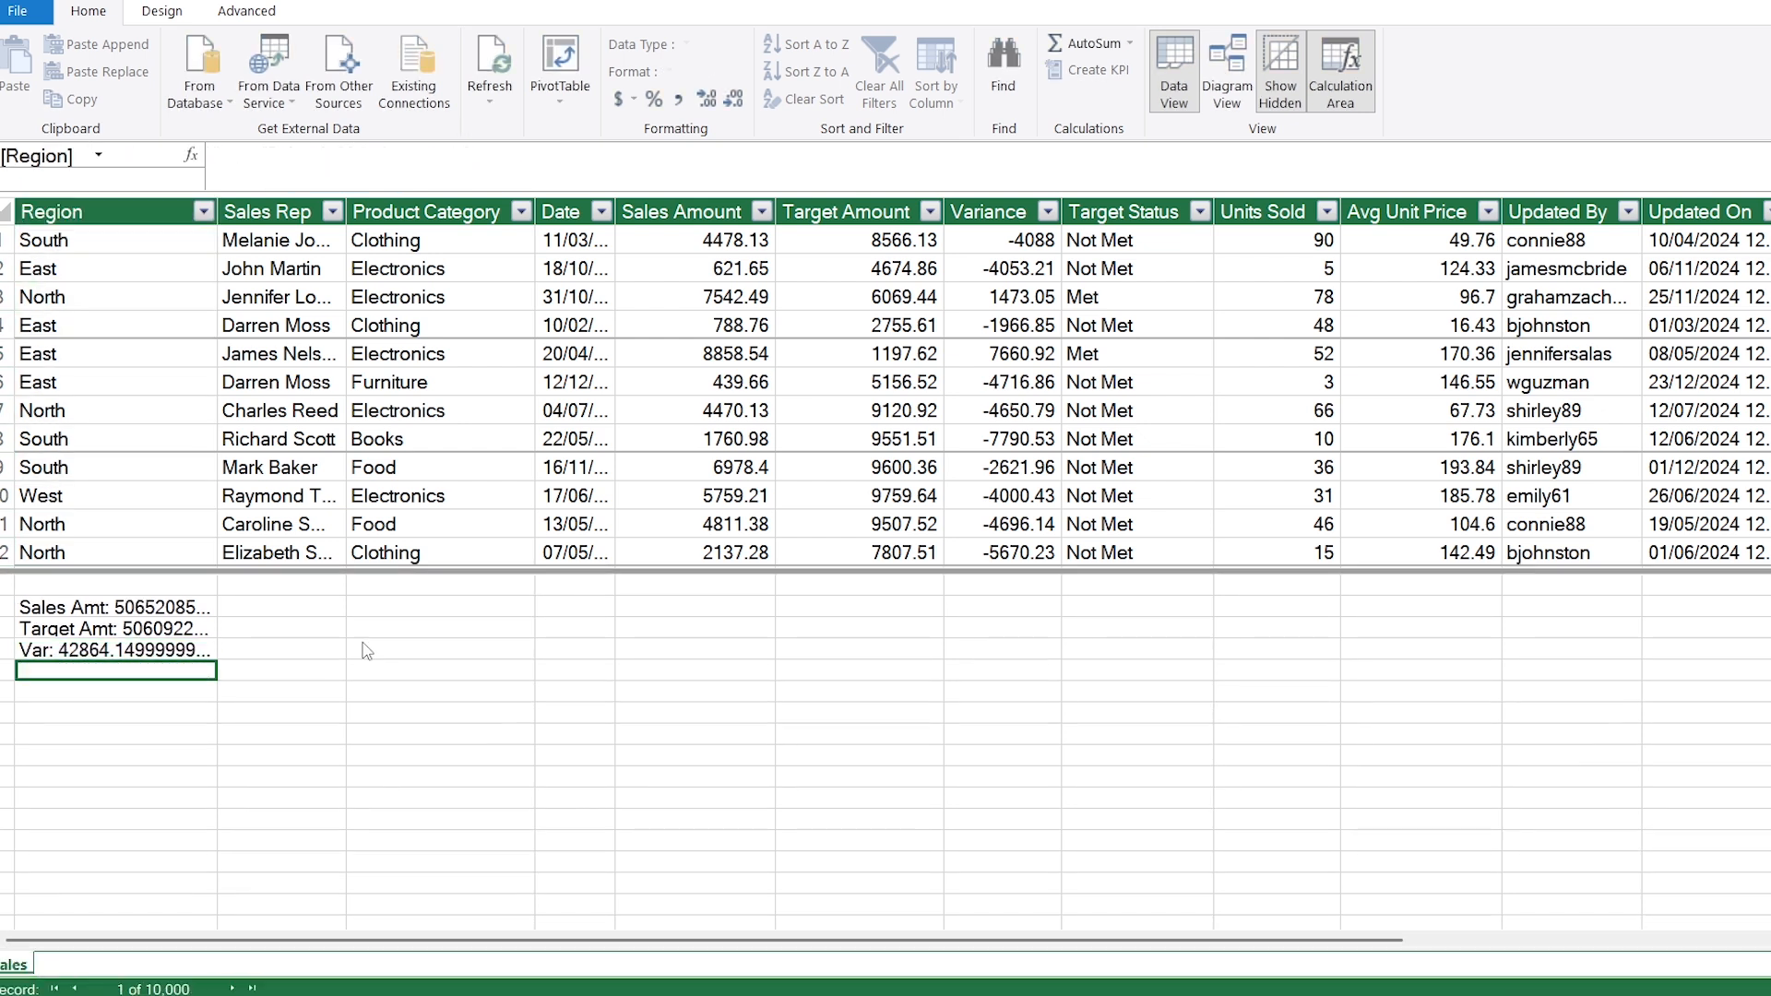
# Step: Create the achievement measure %Age Ach := [Sales Amt] / [Target Amt] below the Var measure
pyautogui.write('%Age Ach')
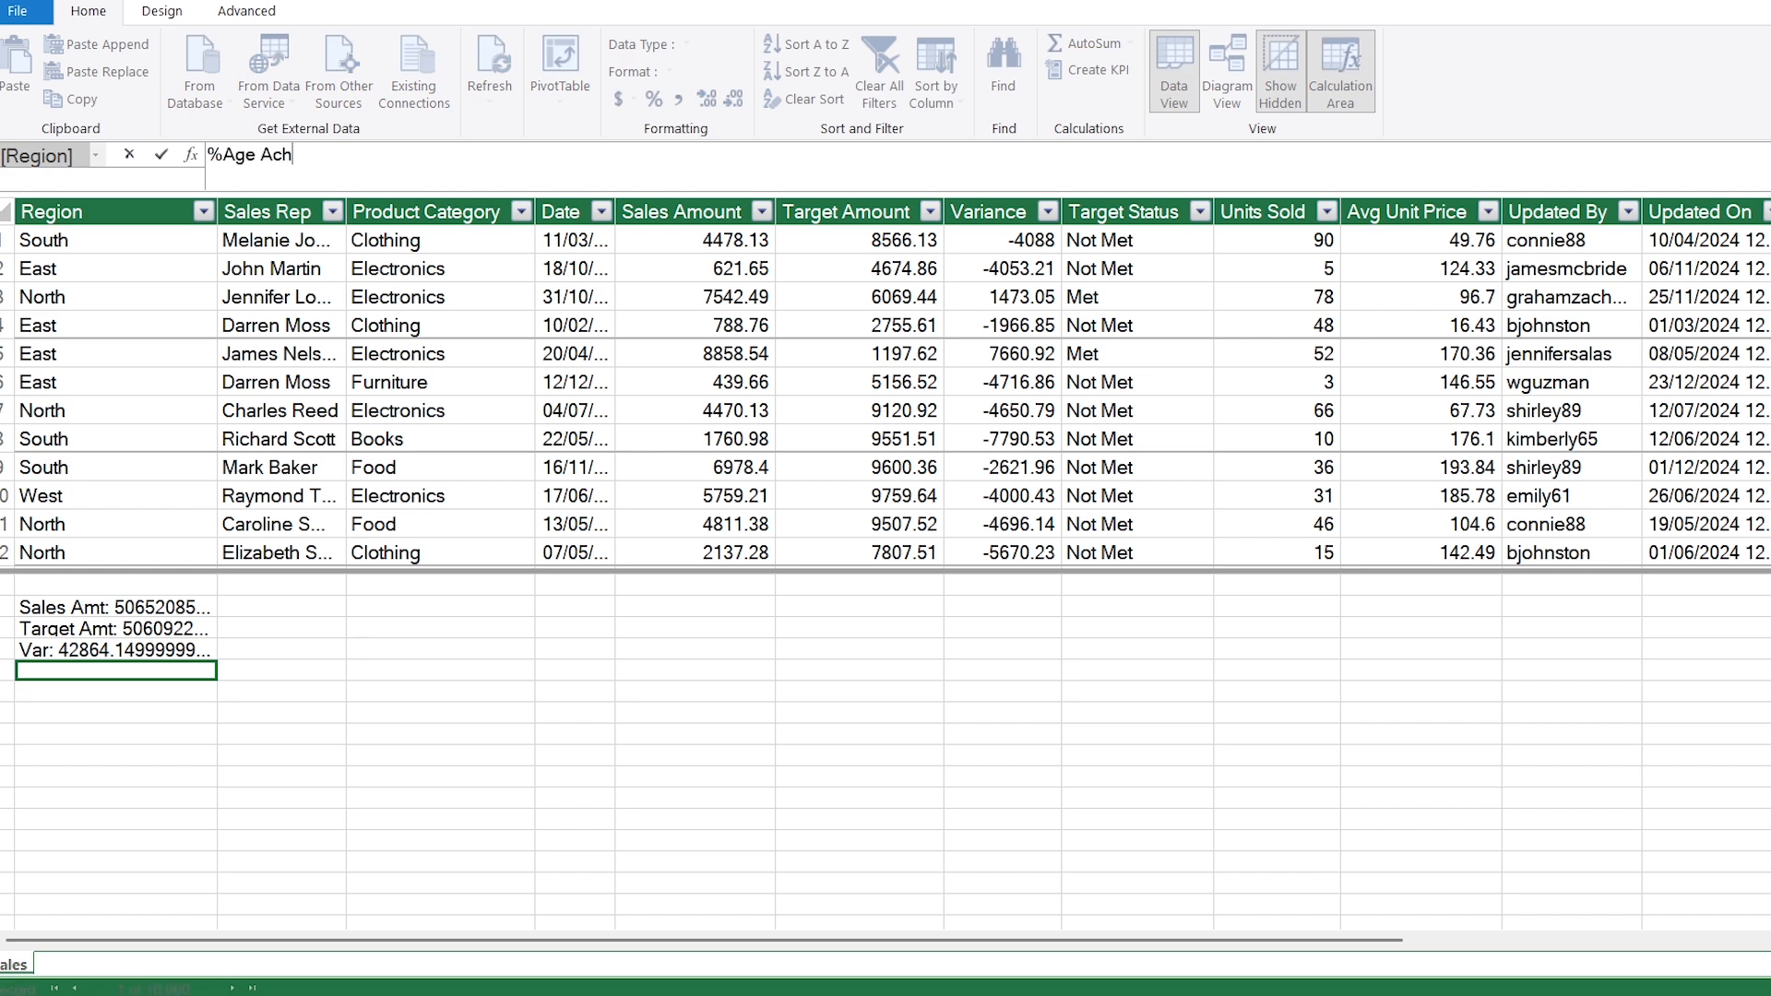
pyautogui.write(' := [sal')
pyautogui.press('Tab')
pyautogui.write('/ [tar')
pyautogui.press('Tab')
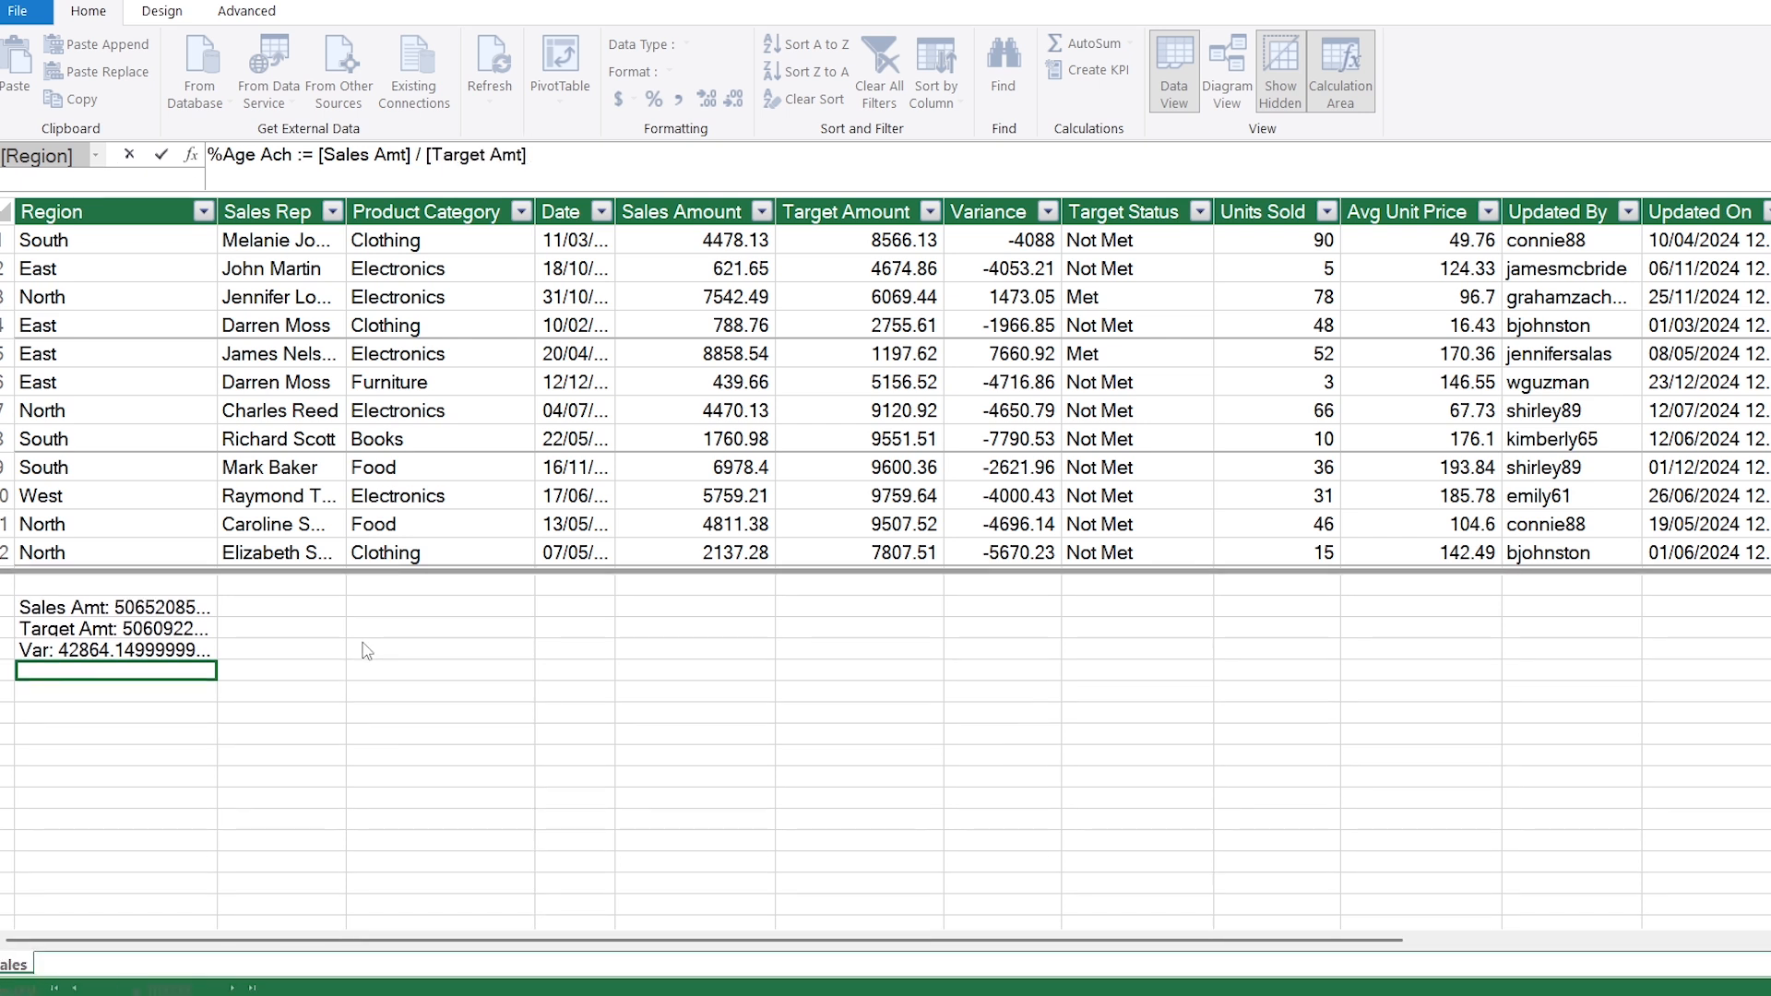
pyautogui.press('Return')
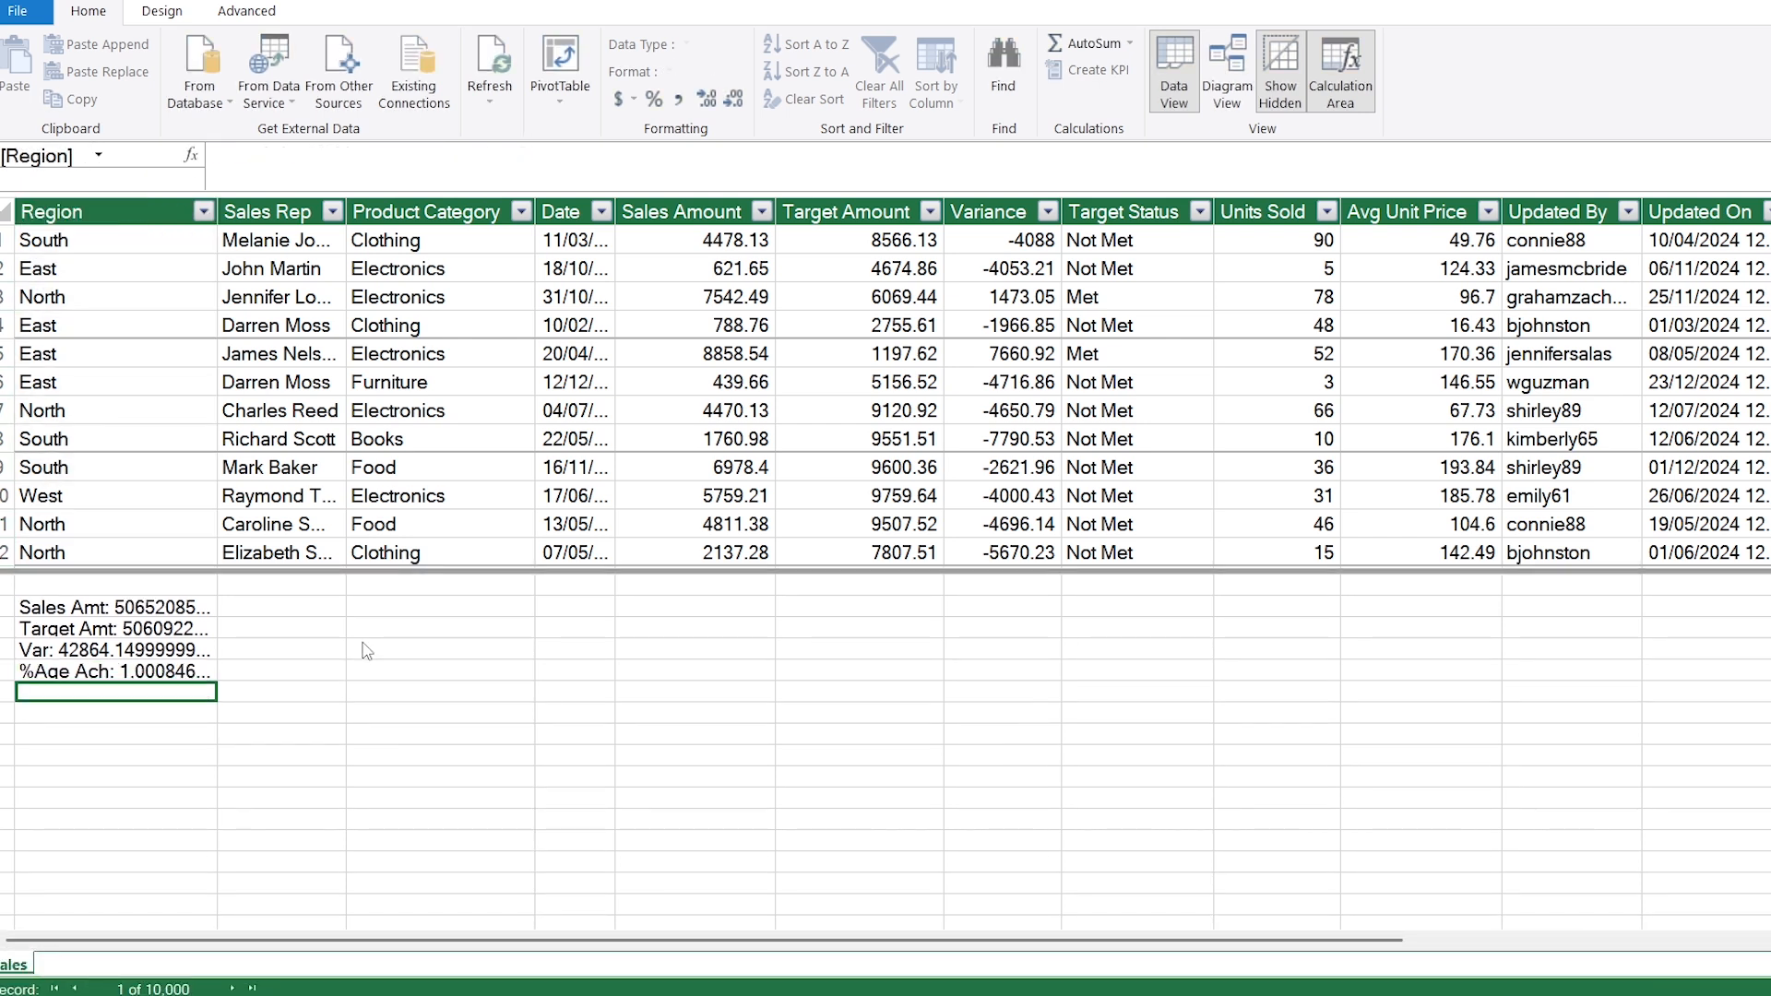
# Step: Create the measure Unit Sold := SUM(sales[Units Sold]) below the %Age Ach measure
pyautogui.write('Unit Sold')
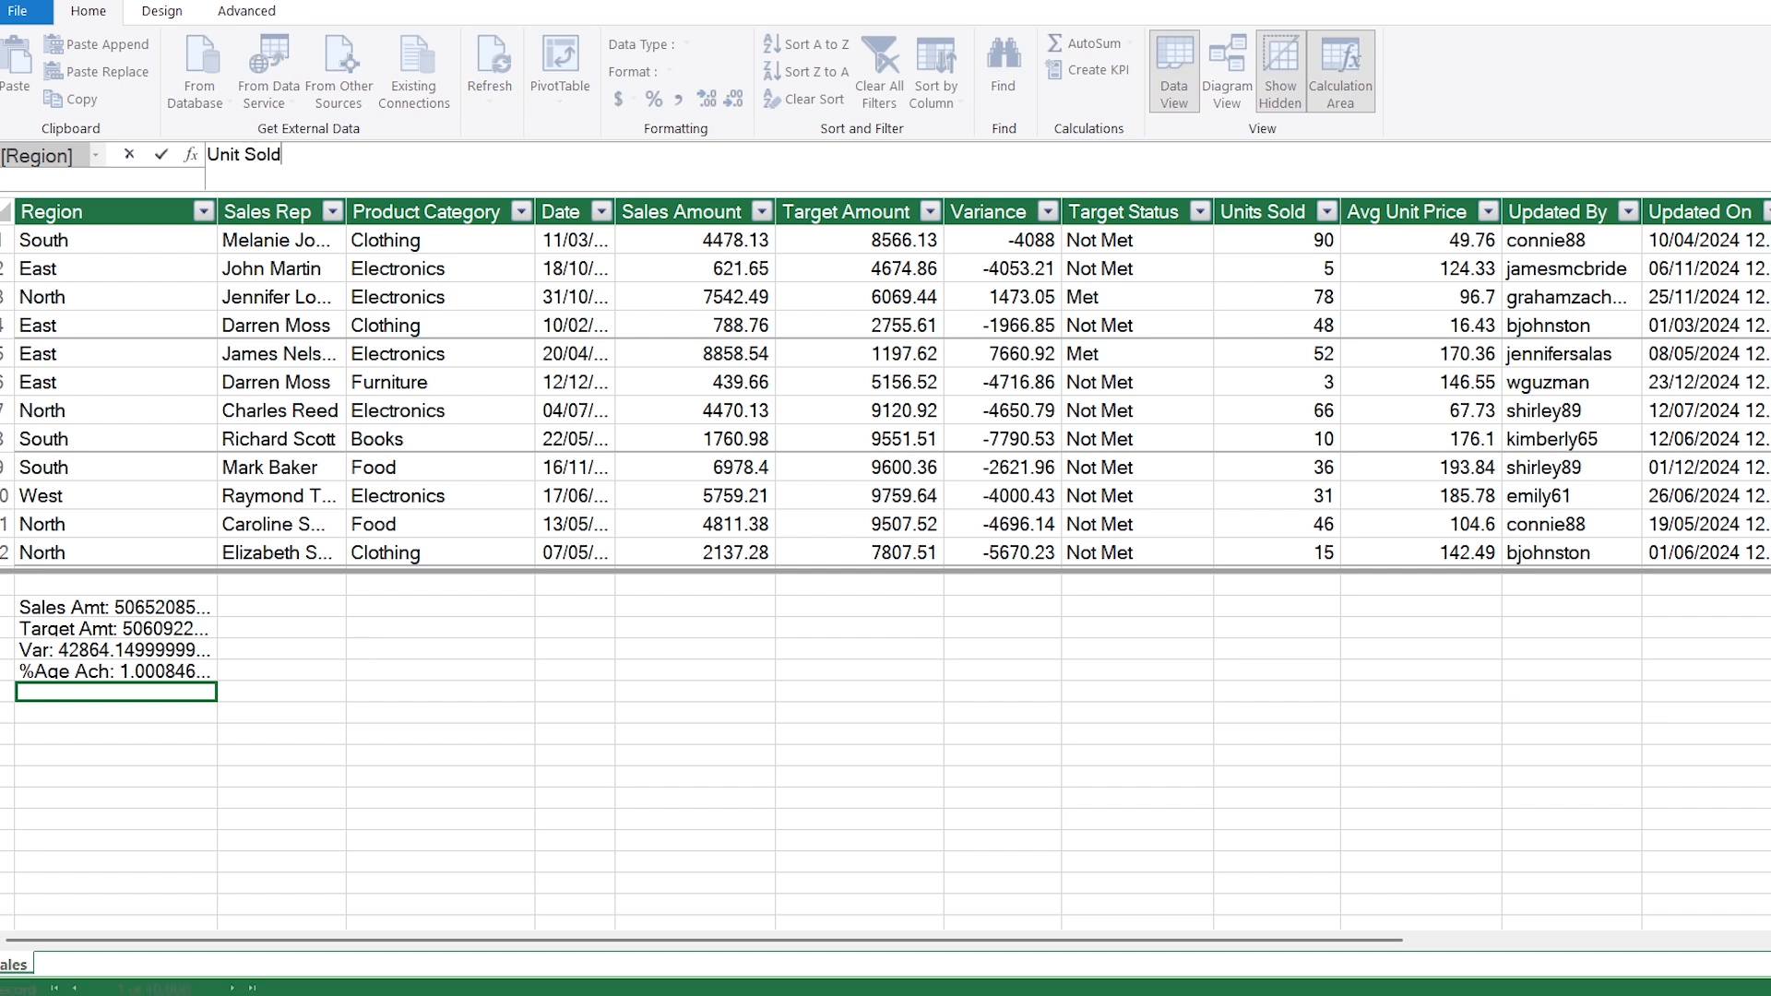
pyautogui.write(' := SUM(')
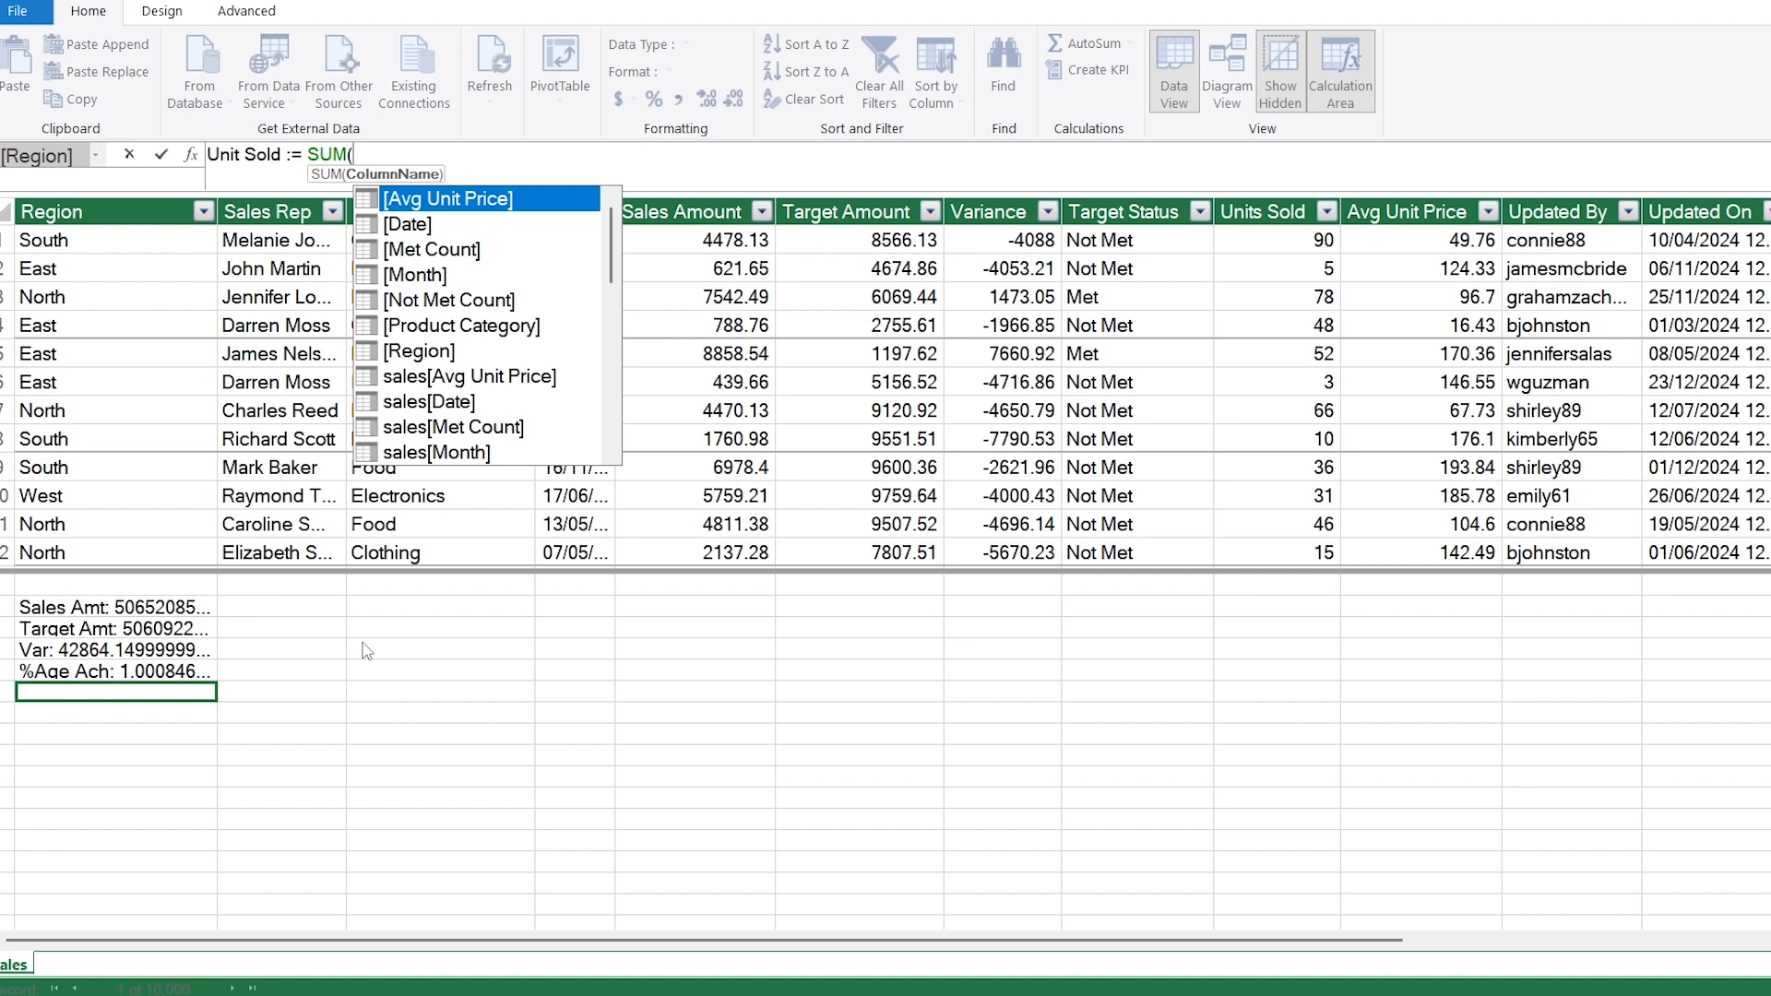
pyautogui.write('sales[Units Sold]')
pyautogui.press('Tab')
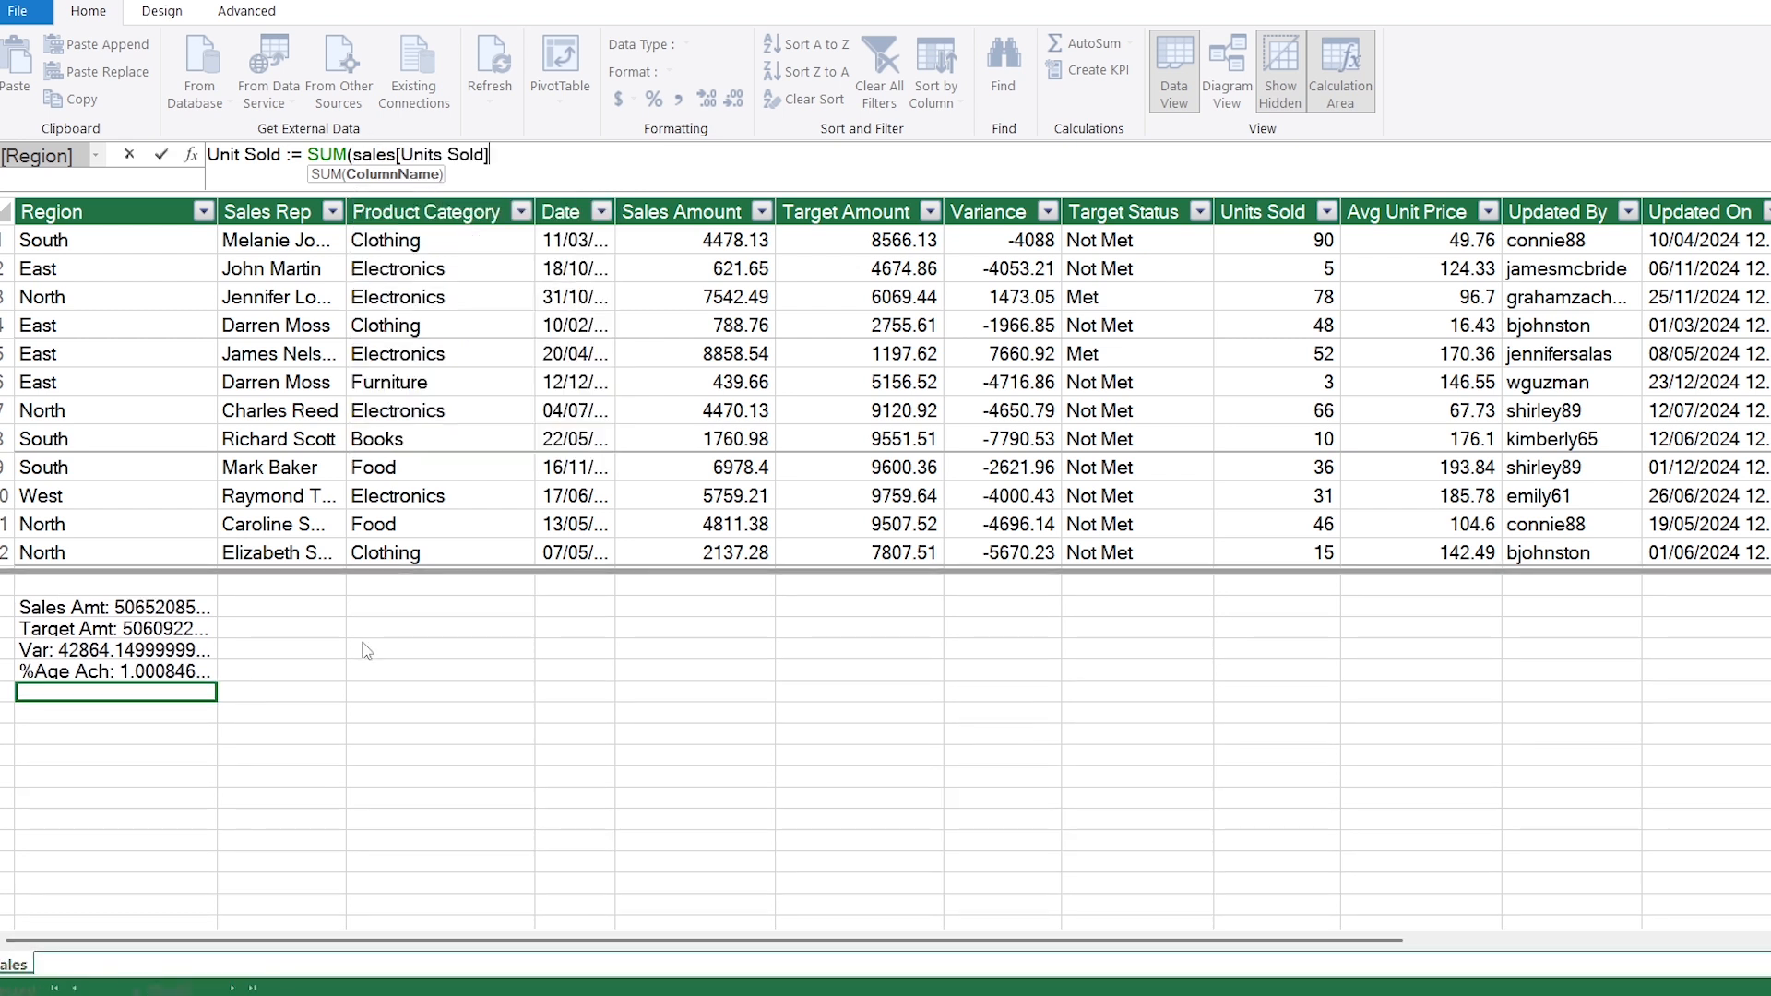
pyautogui.write(')')
pyautogui.press('Return')
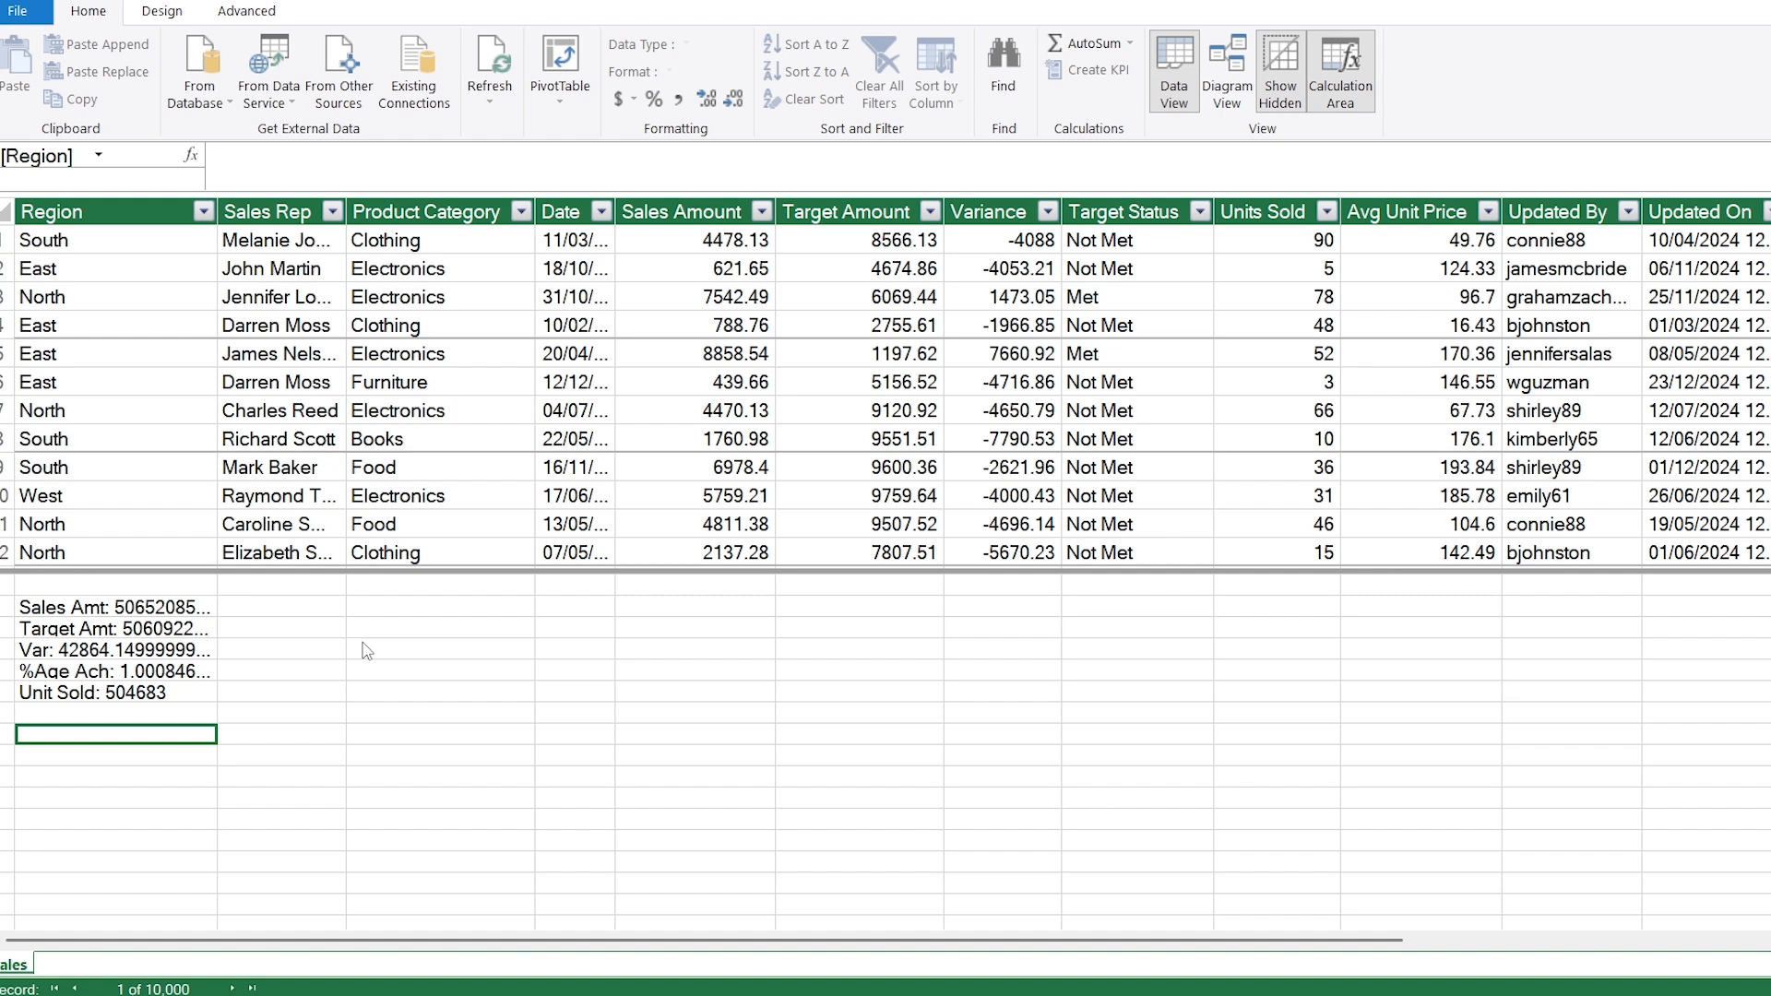
# Step: Create the measure Count := COUNT(sales[Target Status]), leaving one empty row below the Unit Sold measure
pyautogui.write('Count')
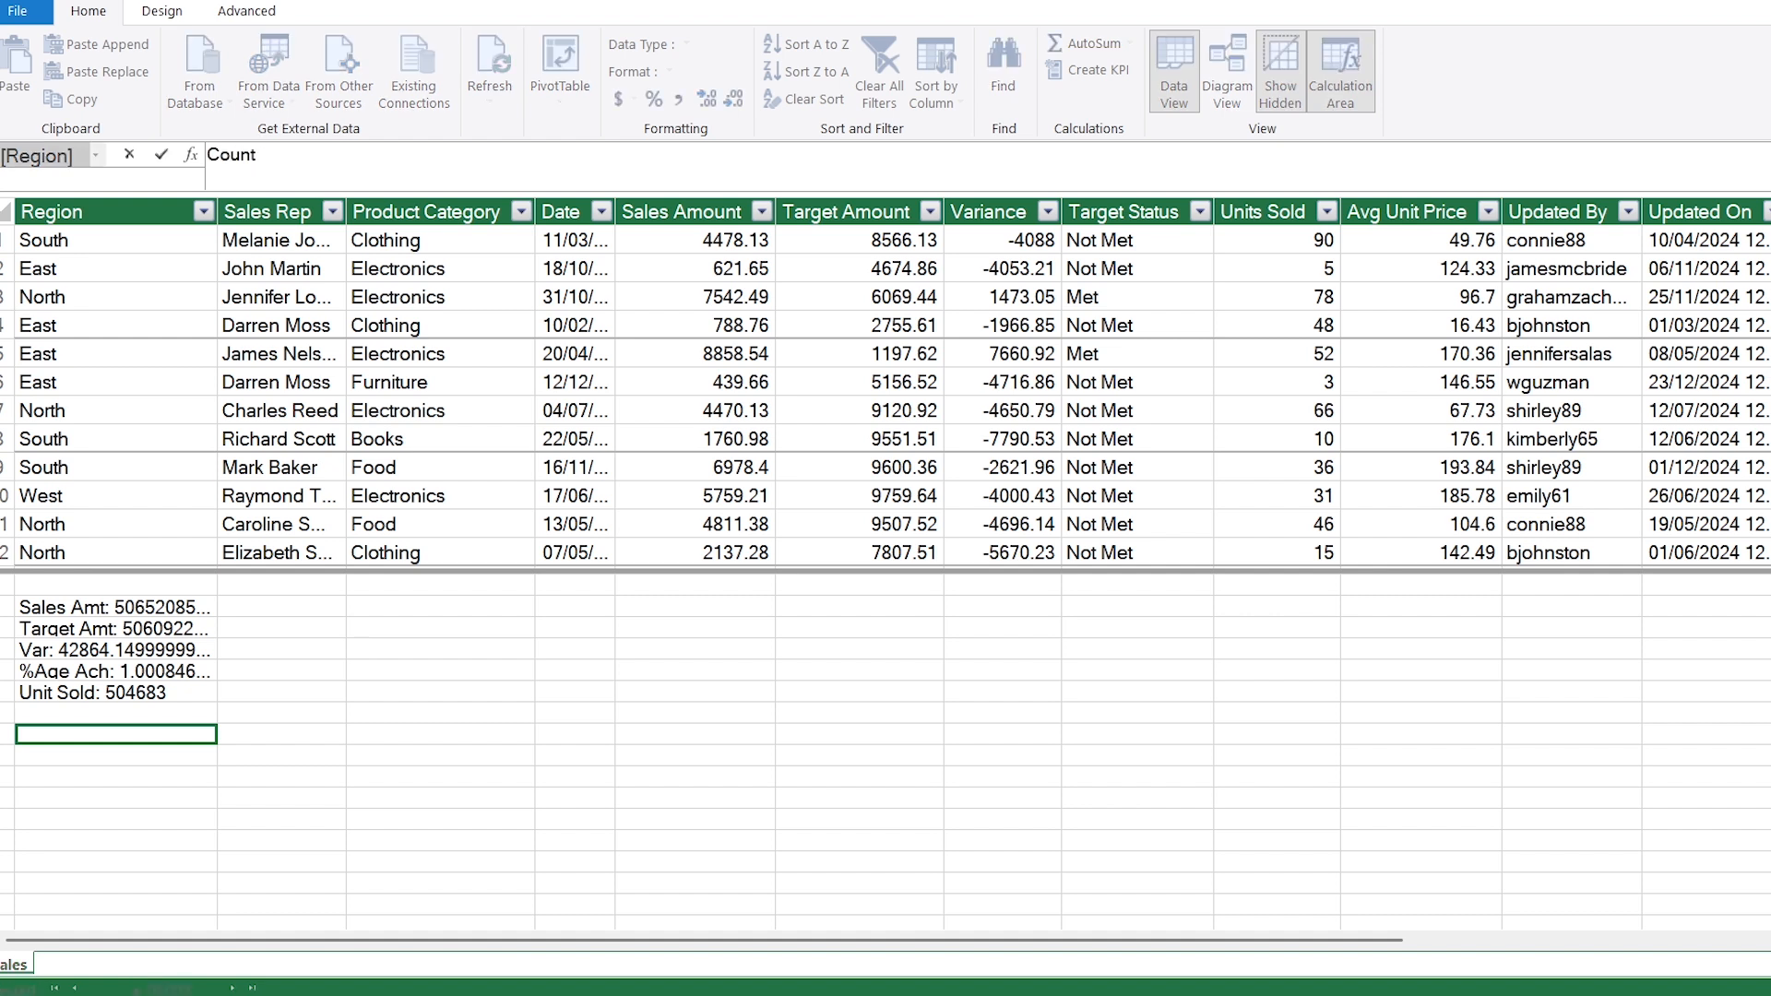
pyautogui.write(' := count')
pyautogui.press('Tab')
pyautogui.write('target')
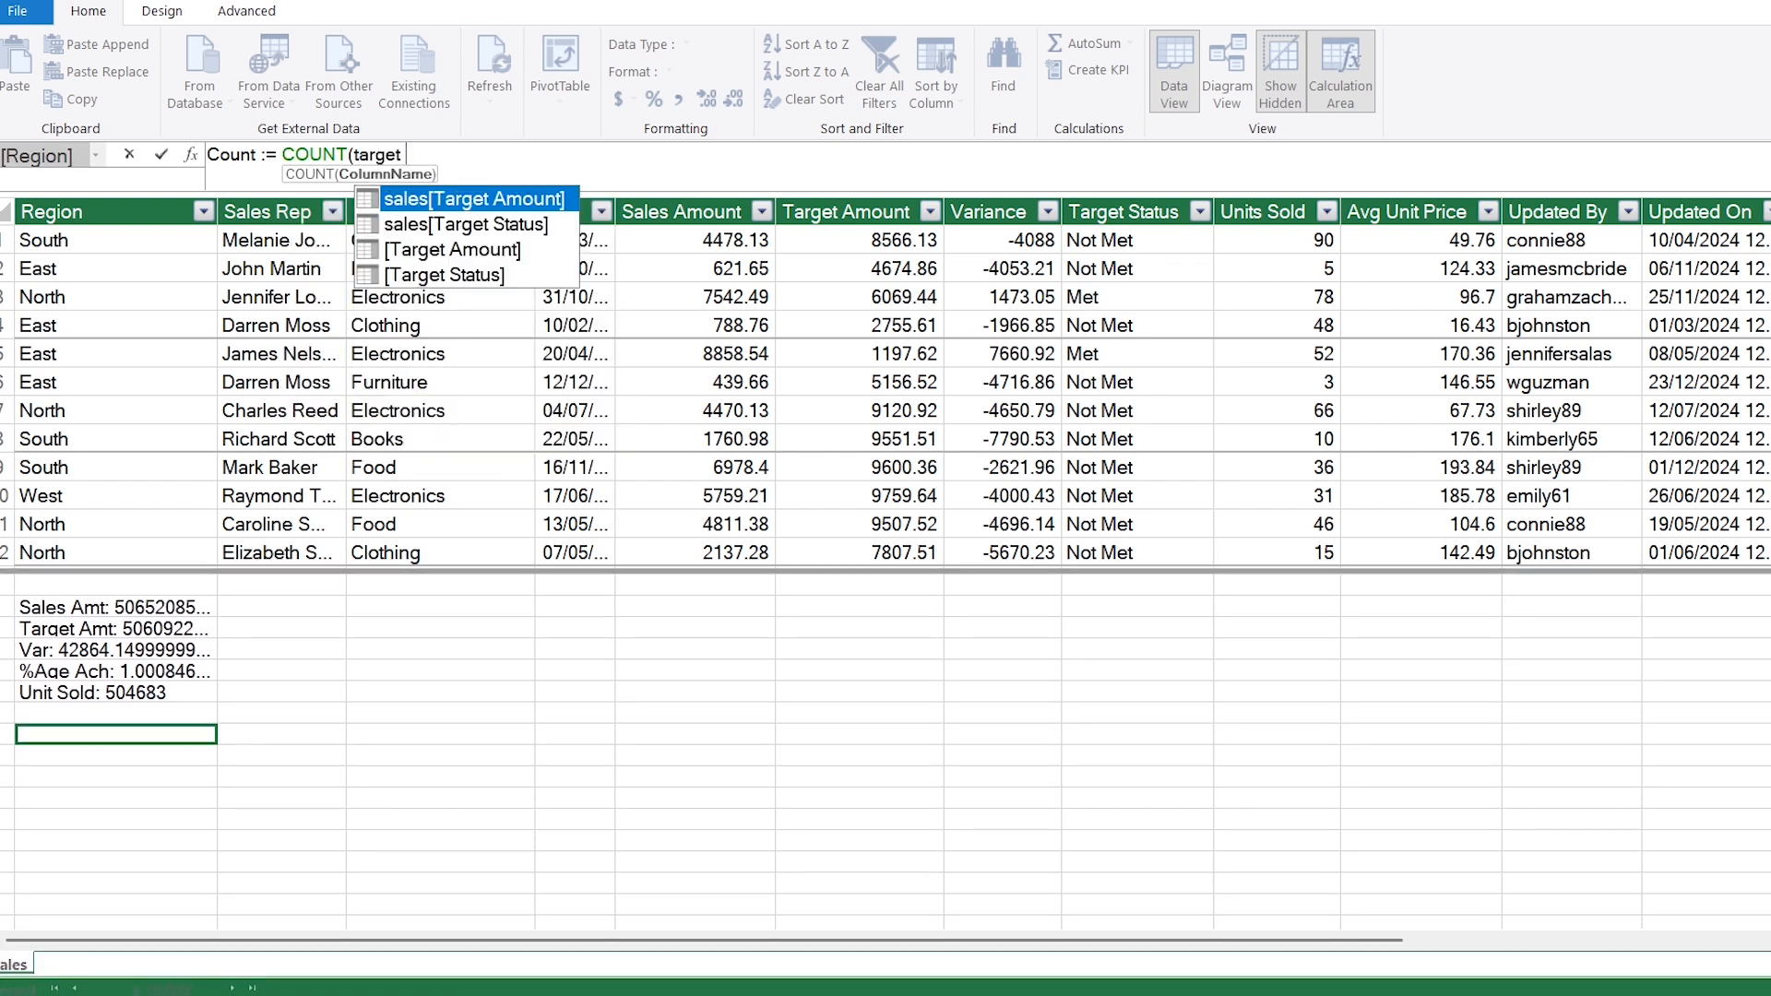
pyautogui.write(' sta')
pyautogui.press('Tab')
pyautogui.write(')')
pyautogui.press('Return')
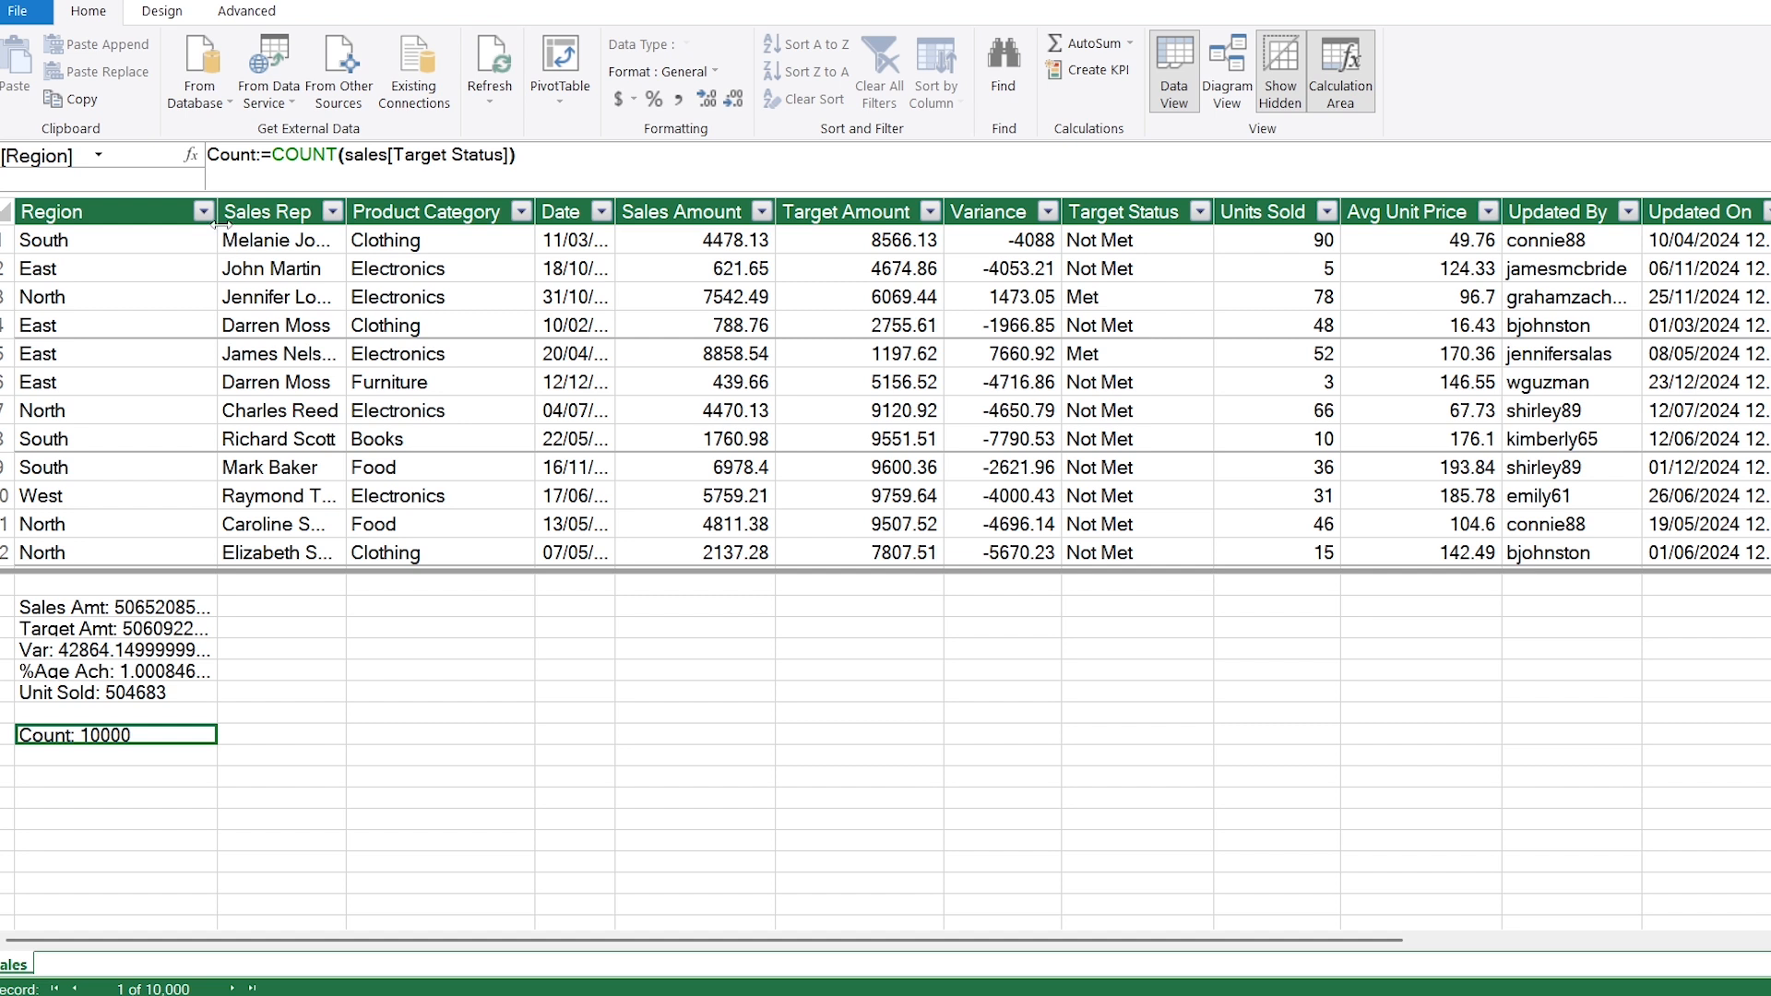
# Step: Widen the Region column and format all measures except %Age Ach with thousands separators and no decimals
pyautogui.moveTo(218, 223); pyautogui.dragTo(300, 224)
pyautogui.click(234, 609)
pyautogui.moveTo(235, 611); pyautogui.dragTo(185, 709)
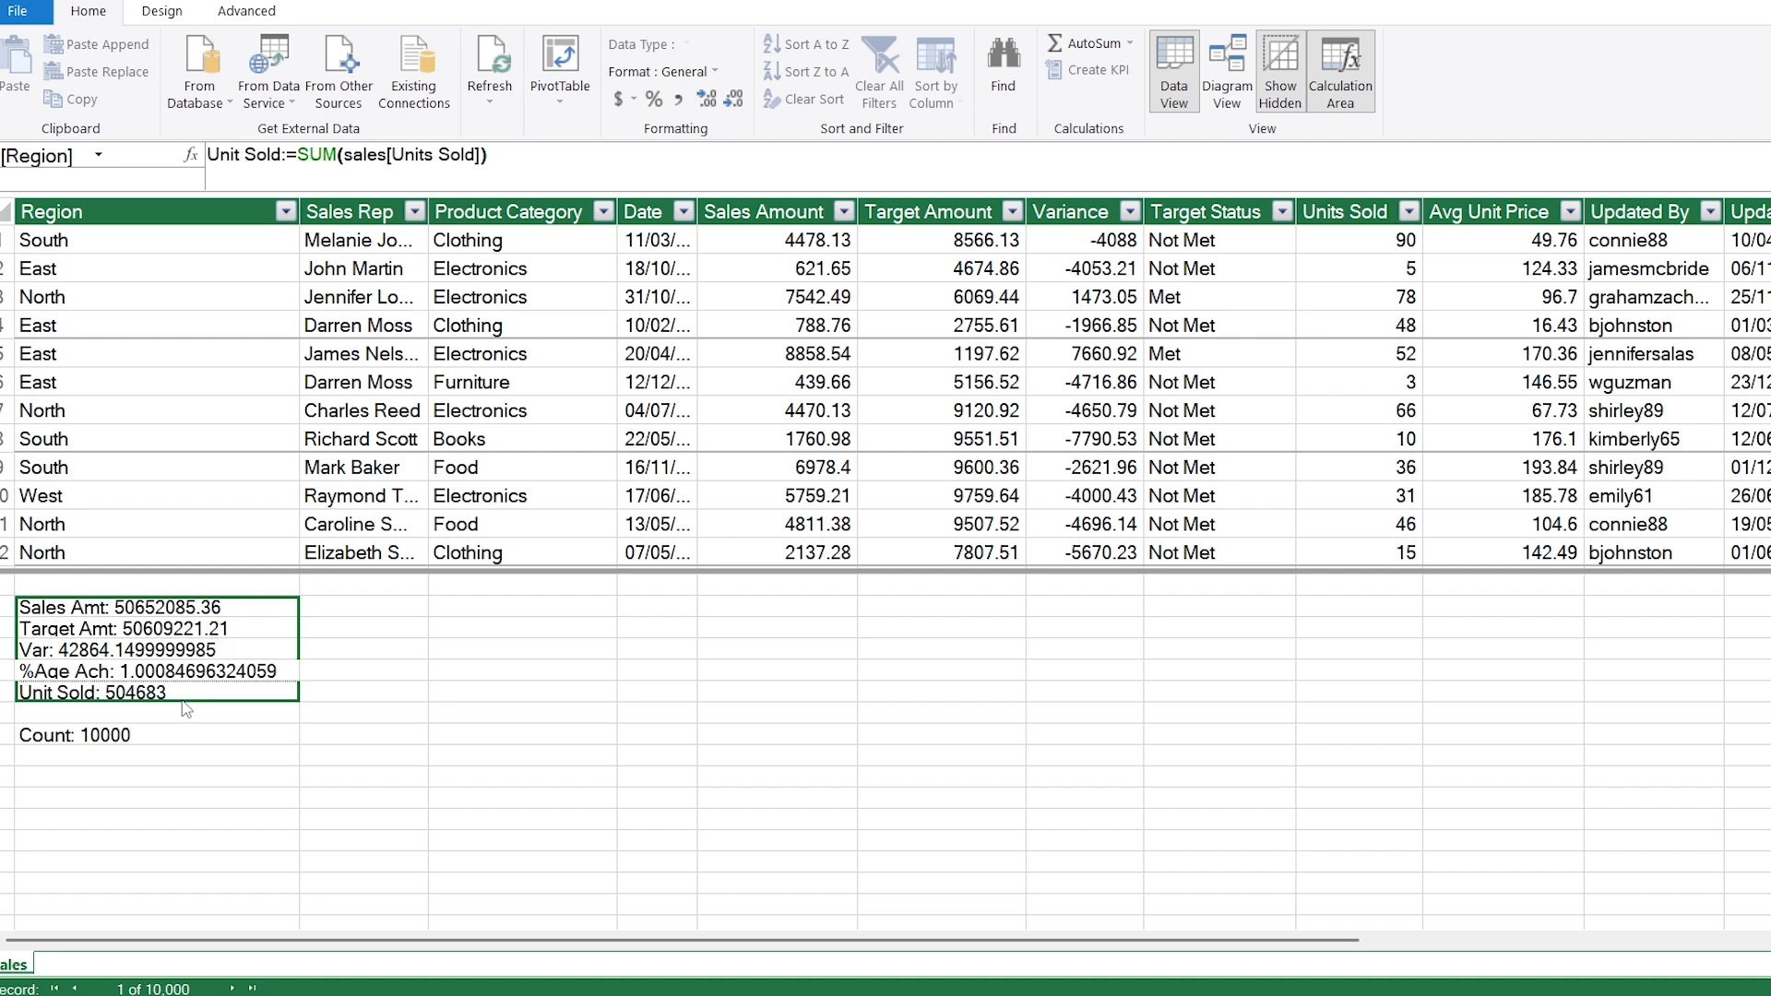
pyautogui.keyDown('ctrl'); pyautogui.click(147, 743); pyautogui.keyUp('ctrl')
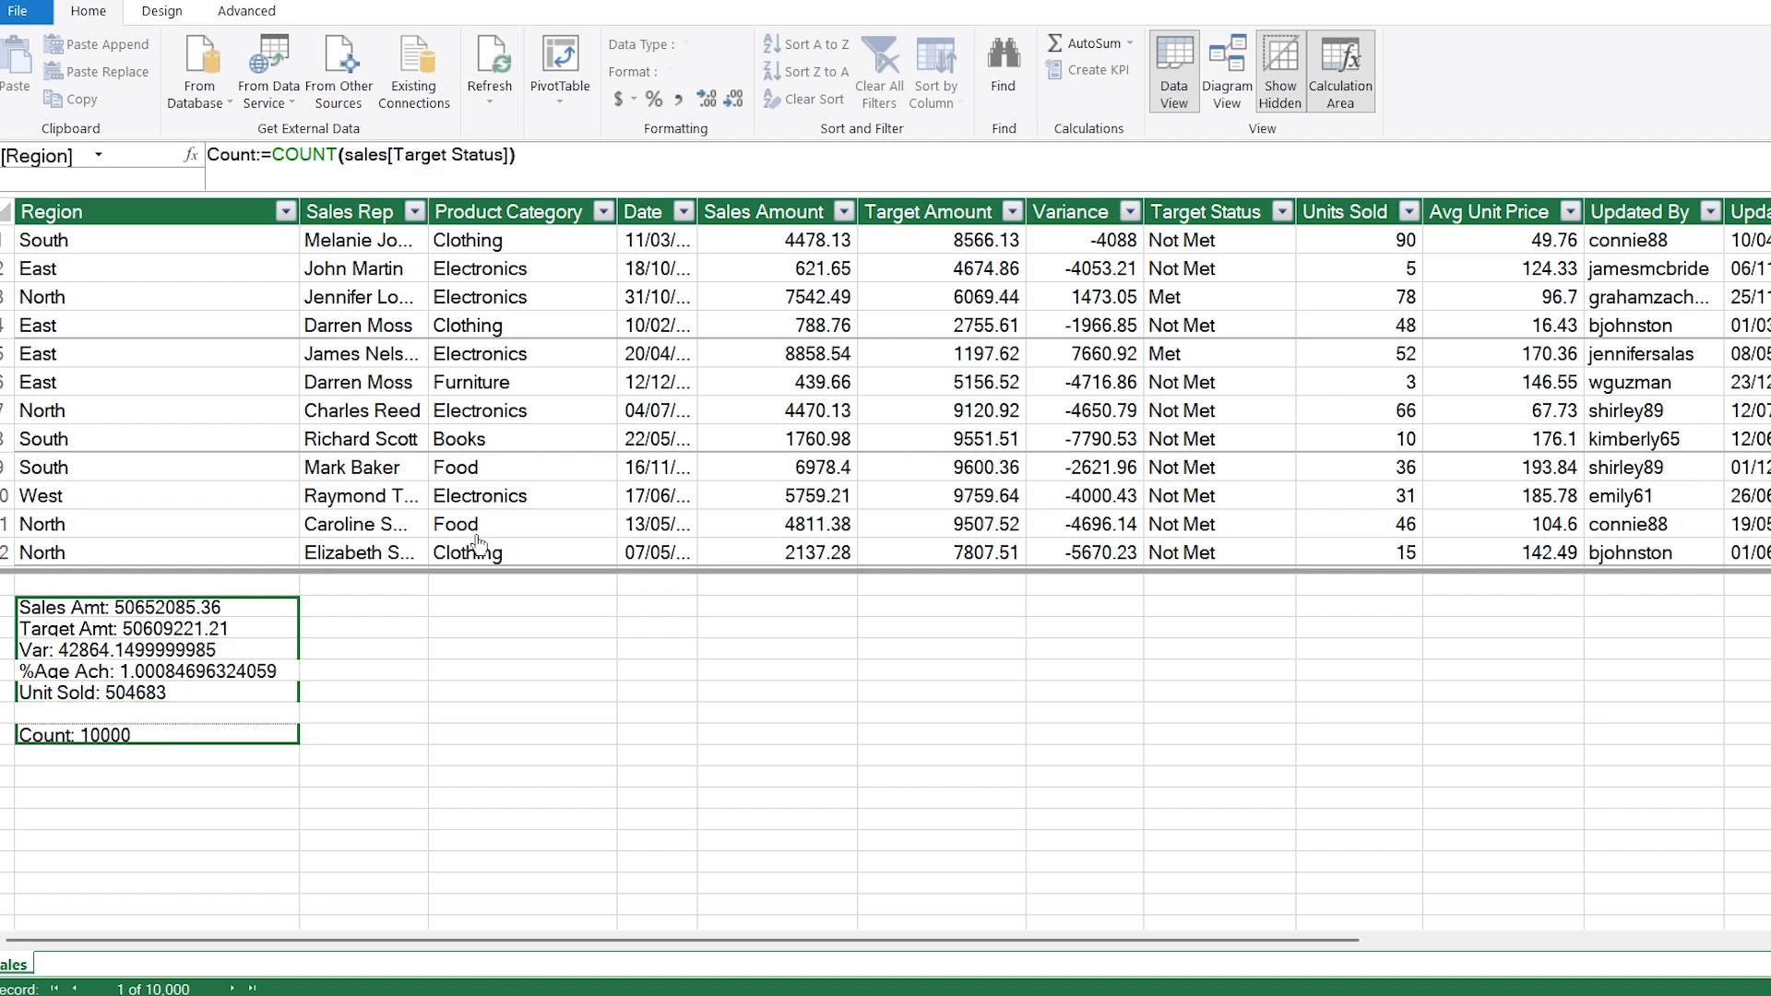
pyautogui.click(680, 99)
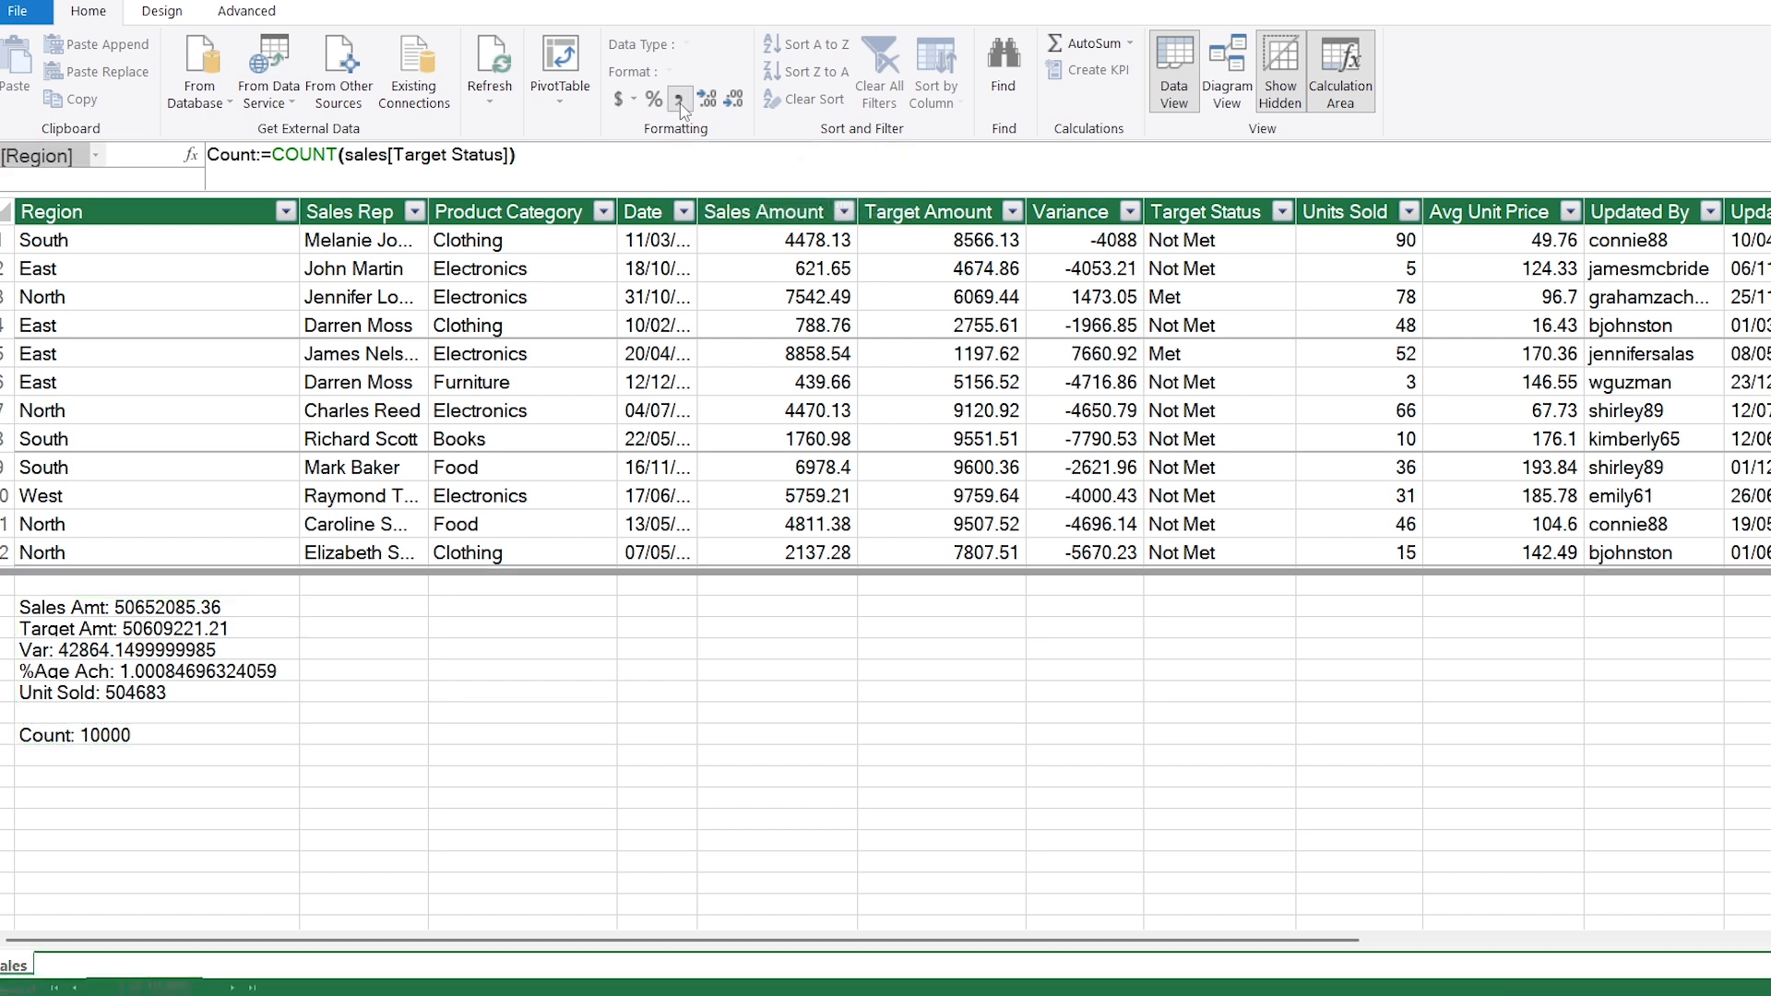
pyautogui.click(736, 100)
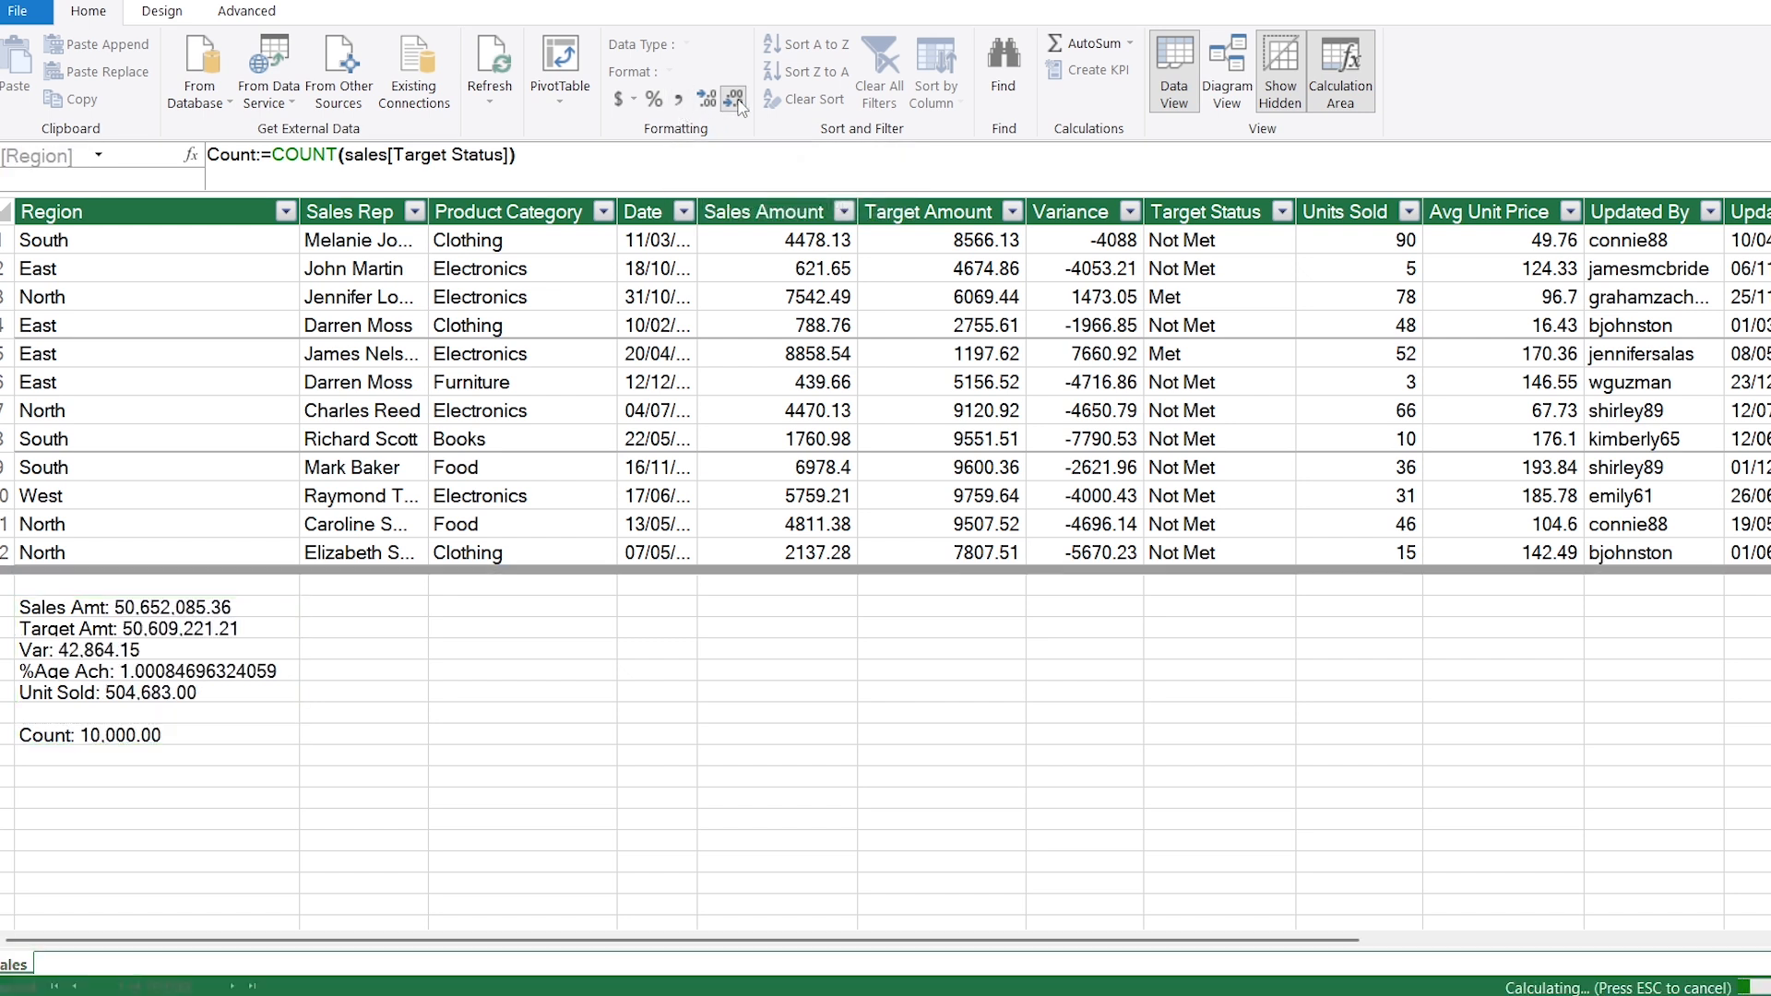
pyautogui.click(738, 102)
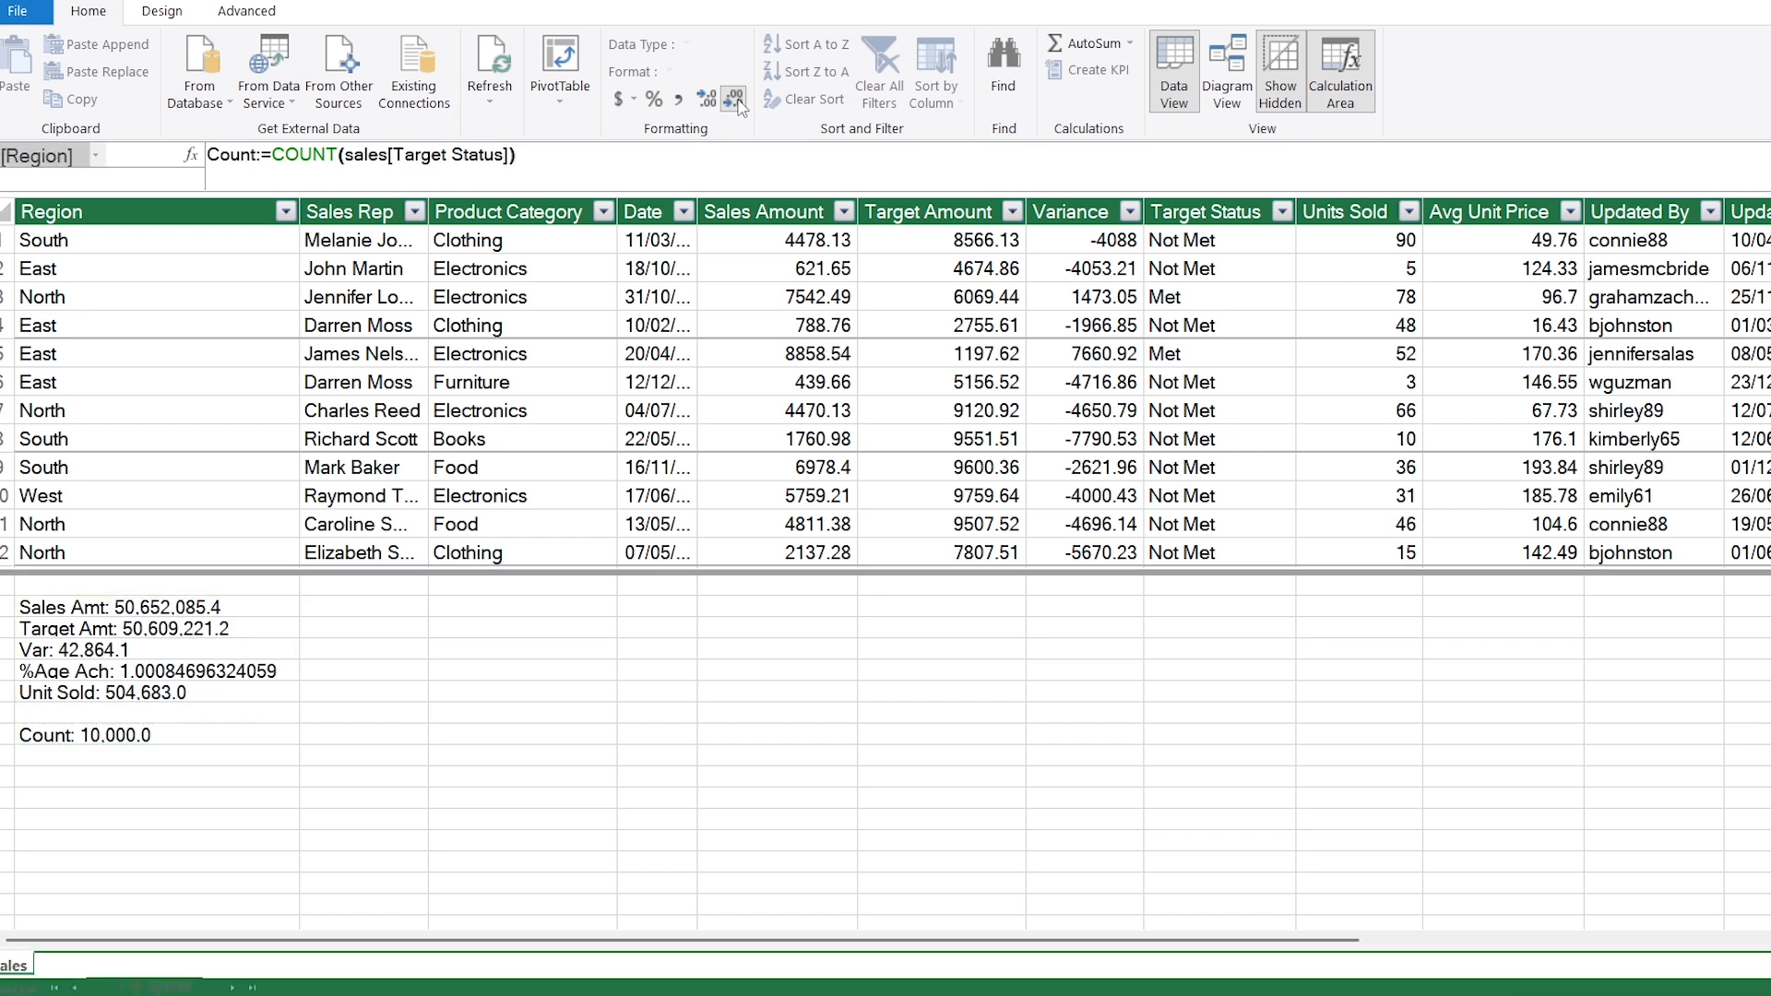
# Step: Format the %Age Ach measure as a percentage with no decimals
pyautogui.click(198, 677)
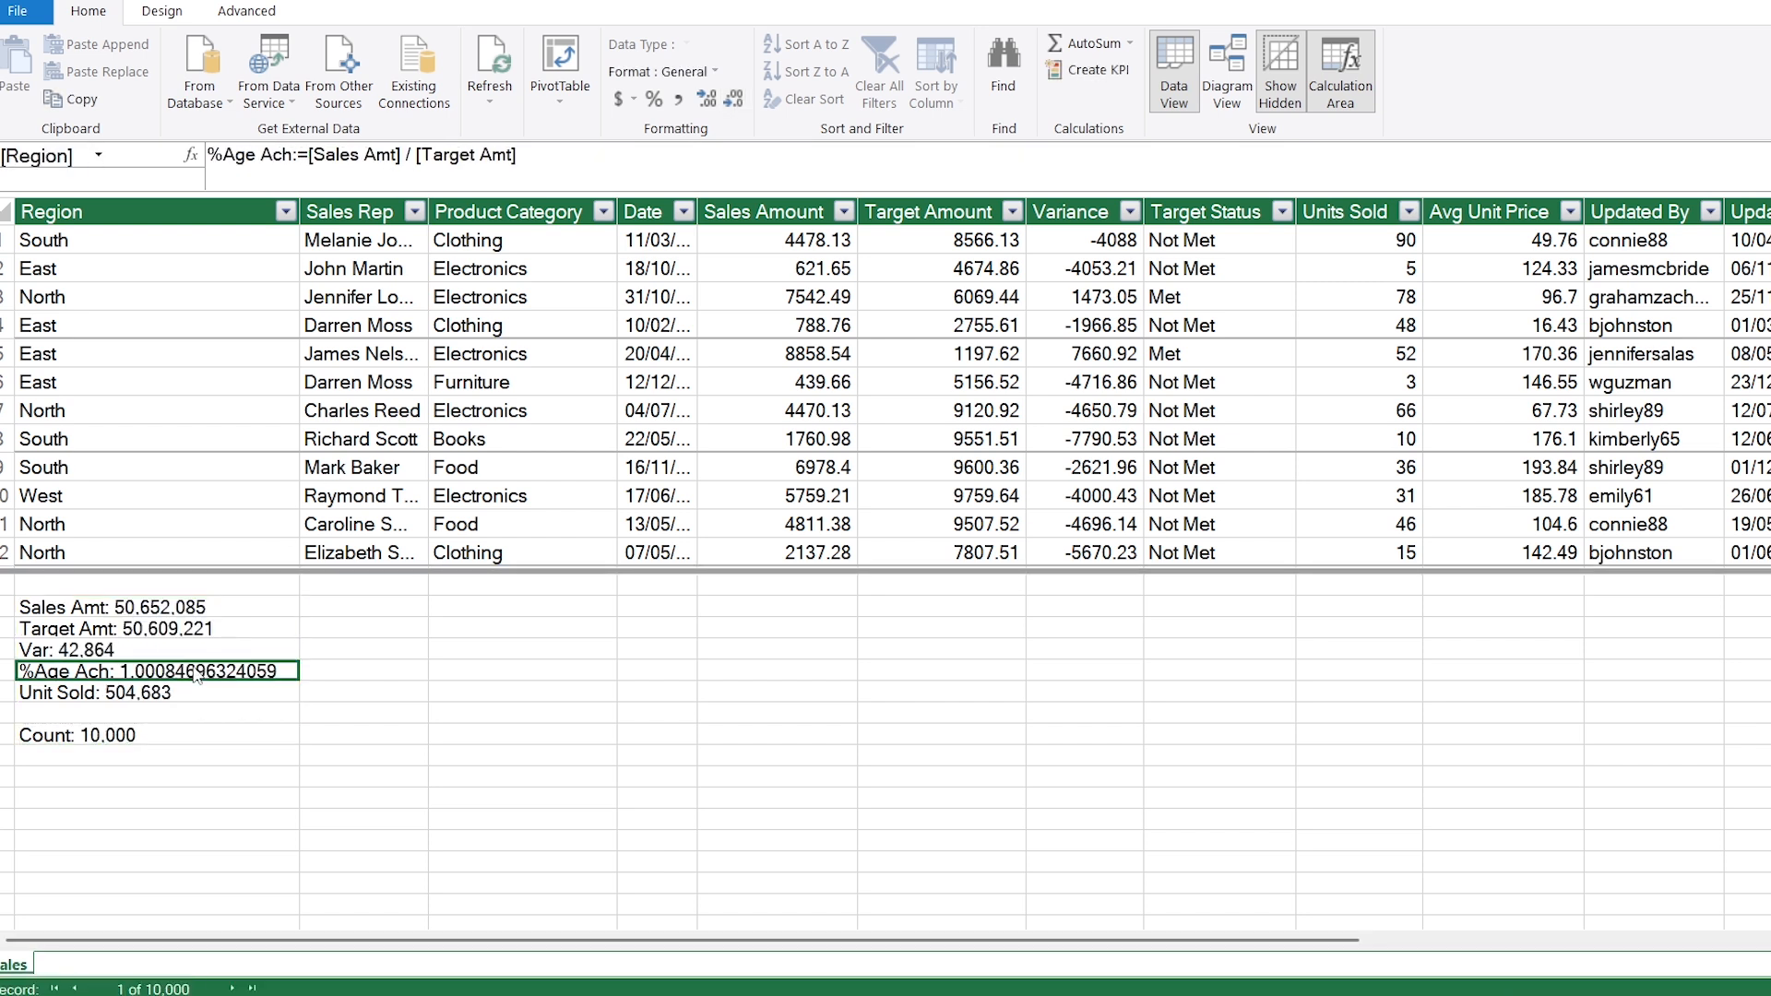
pyautogui.click(655, 100)
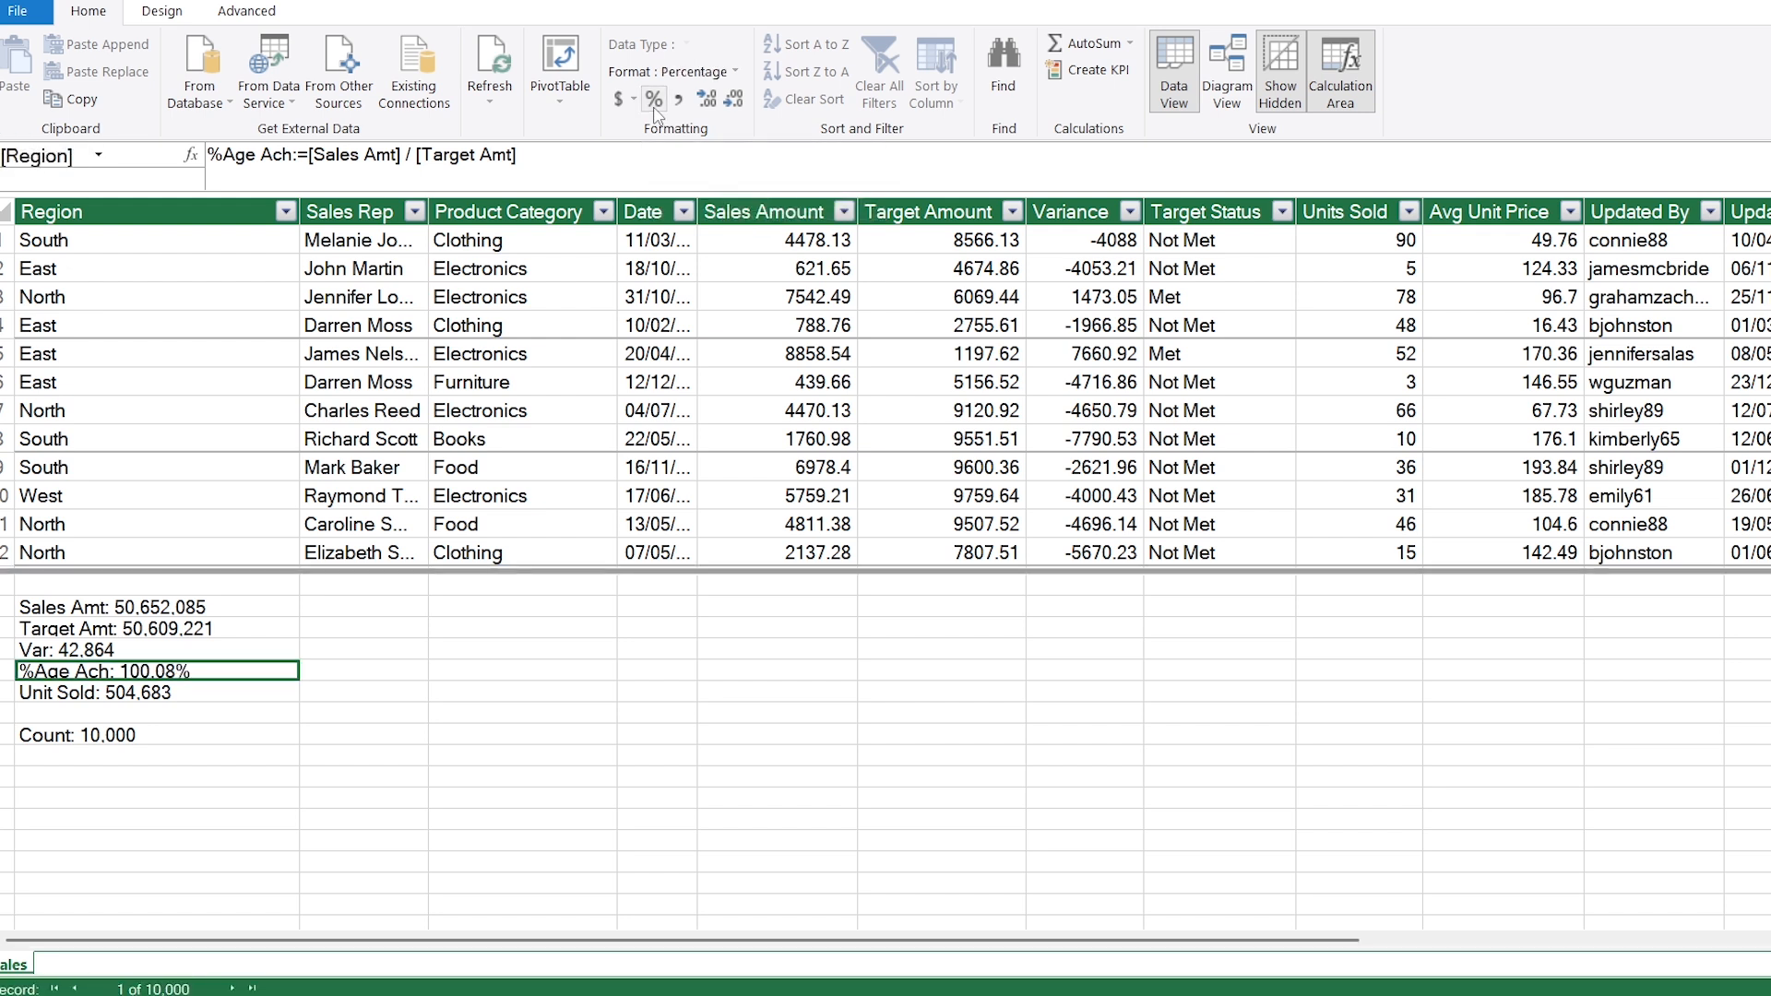
pyautogui.click(732, 101)
pyautogui.click(731, 106)
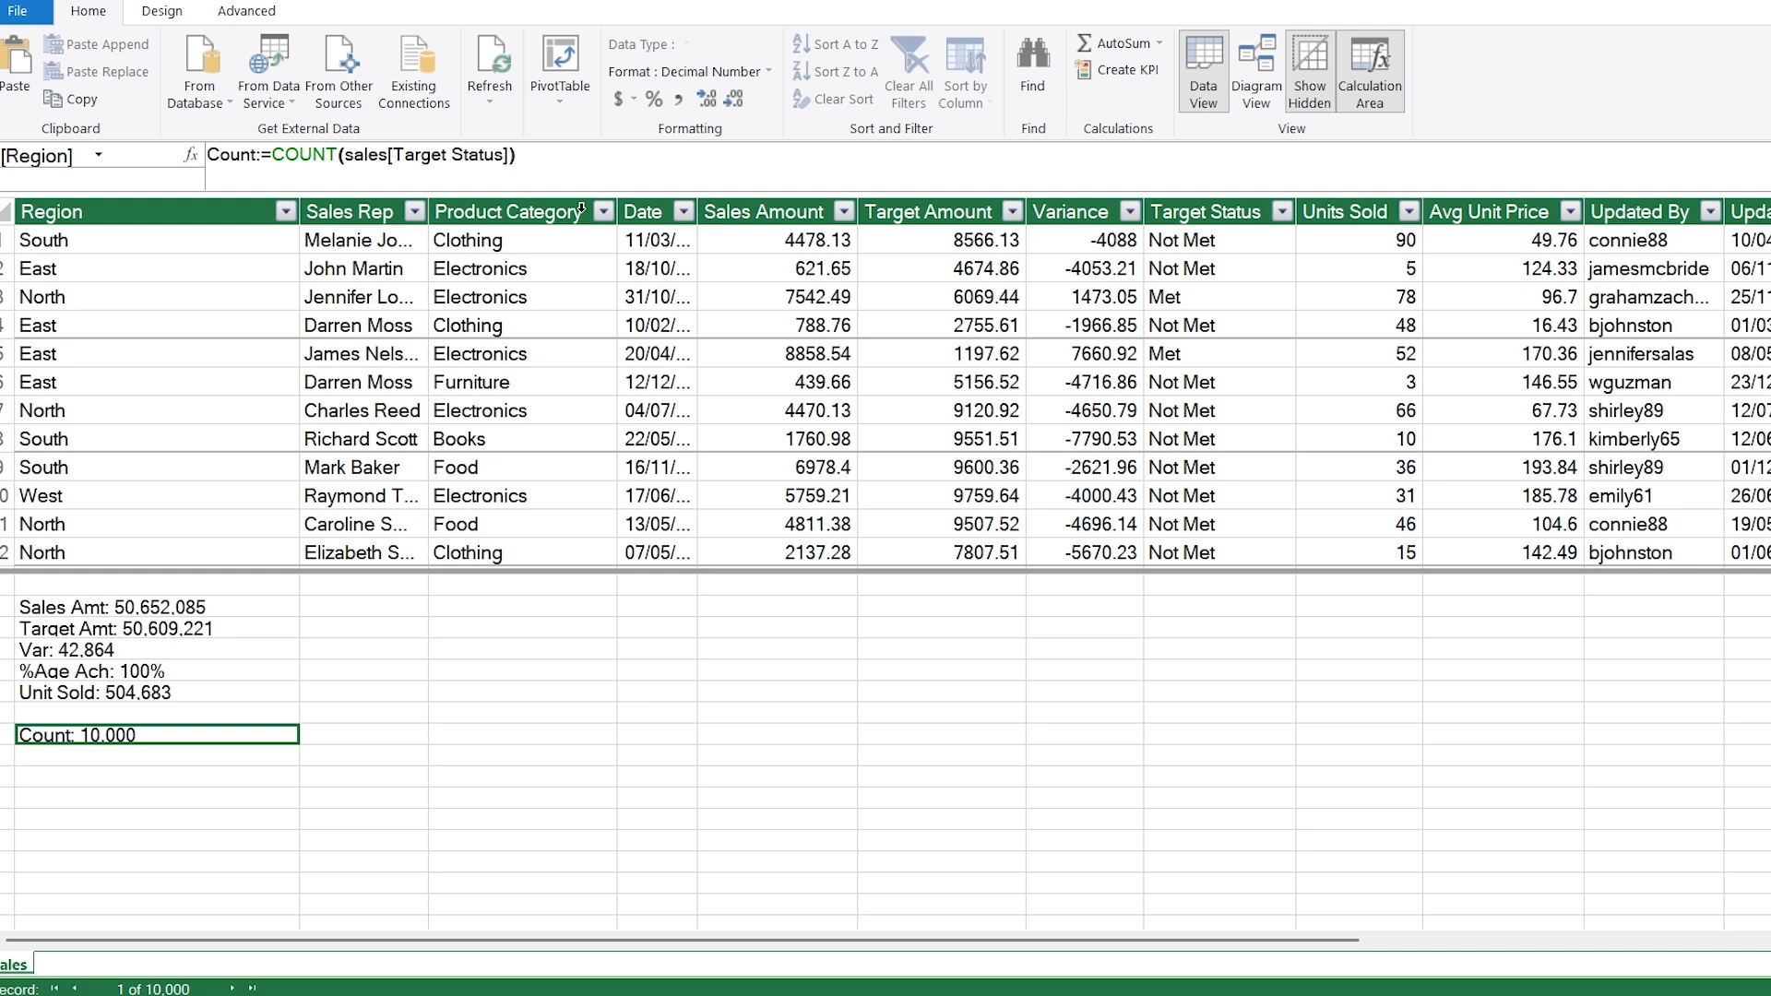
# Step: Insert a PivotTable based on the data model on a new worksheet
pyautogui.click(561, 93)
pyautogui.click(630, 131)
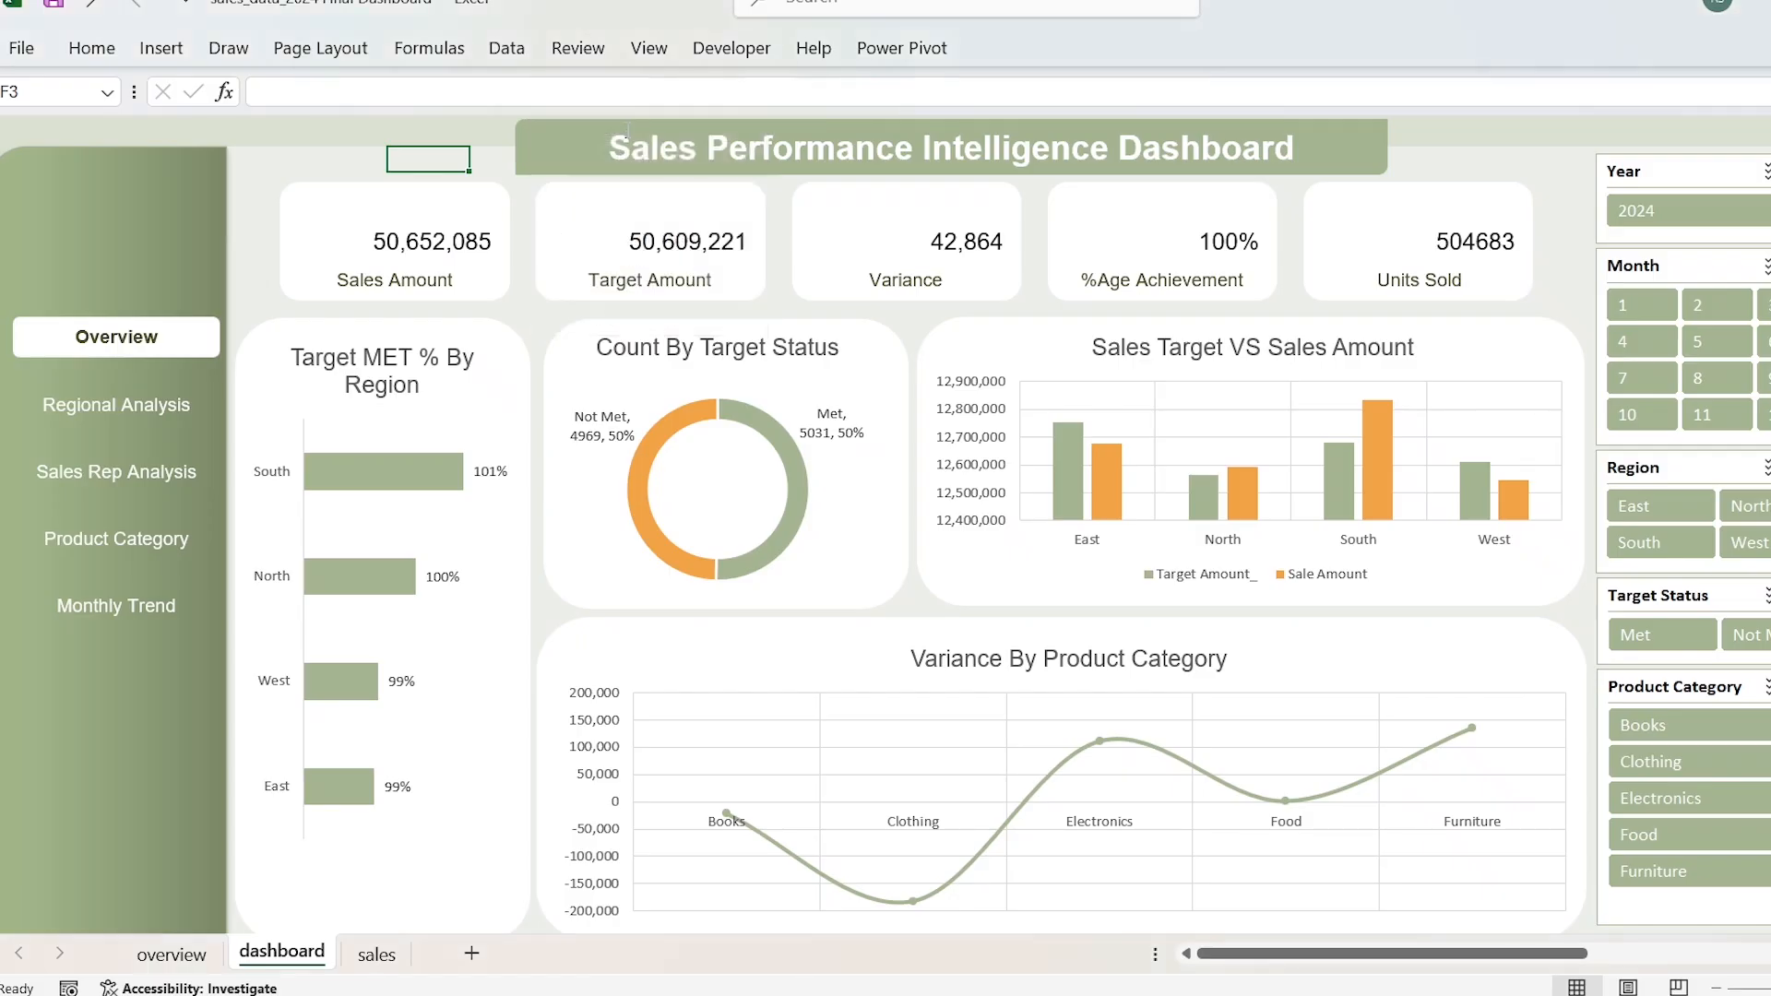
pyautogui.click(1014, 555)
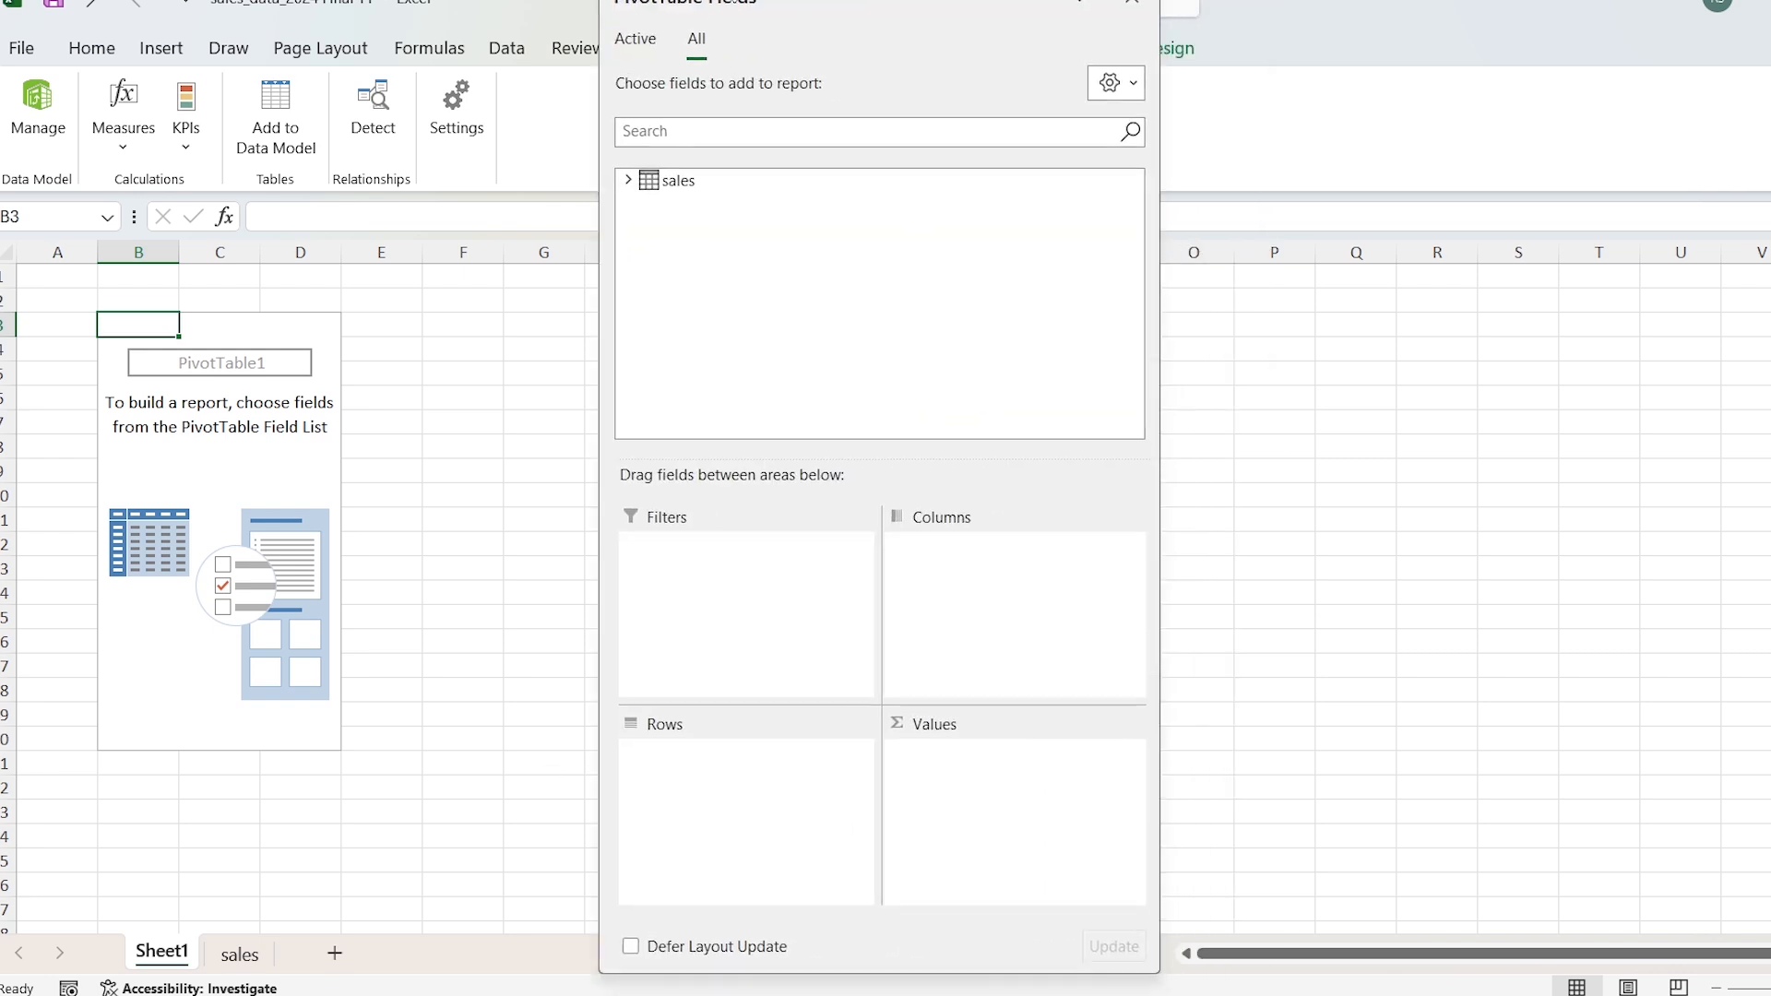
# Step: Build the PivotTable with Region as rows and the %Age Ach measure as values
pyautogui.click(628, 181)
pyautogui.moveTo(660, 210); pyautogui.dragTo(711, 803)
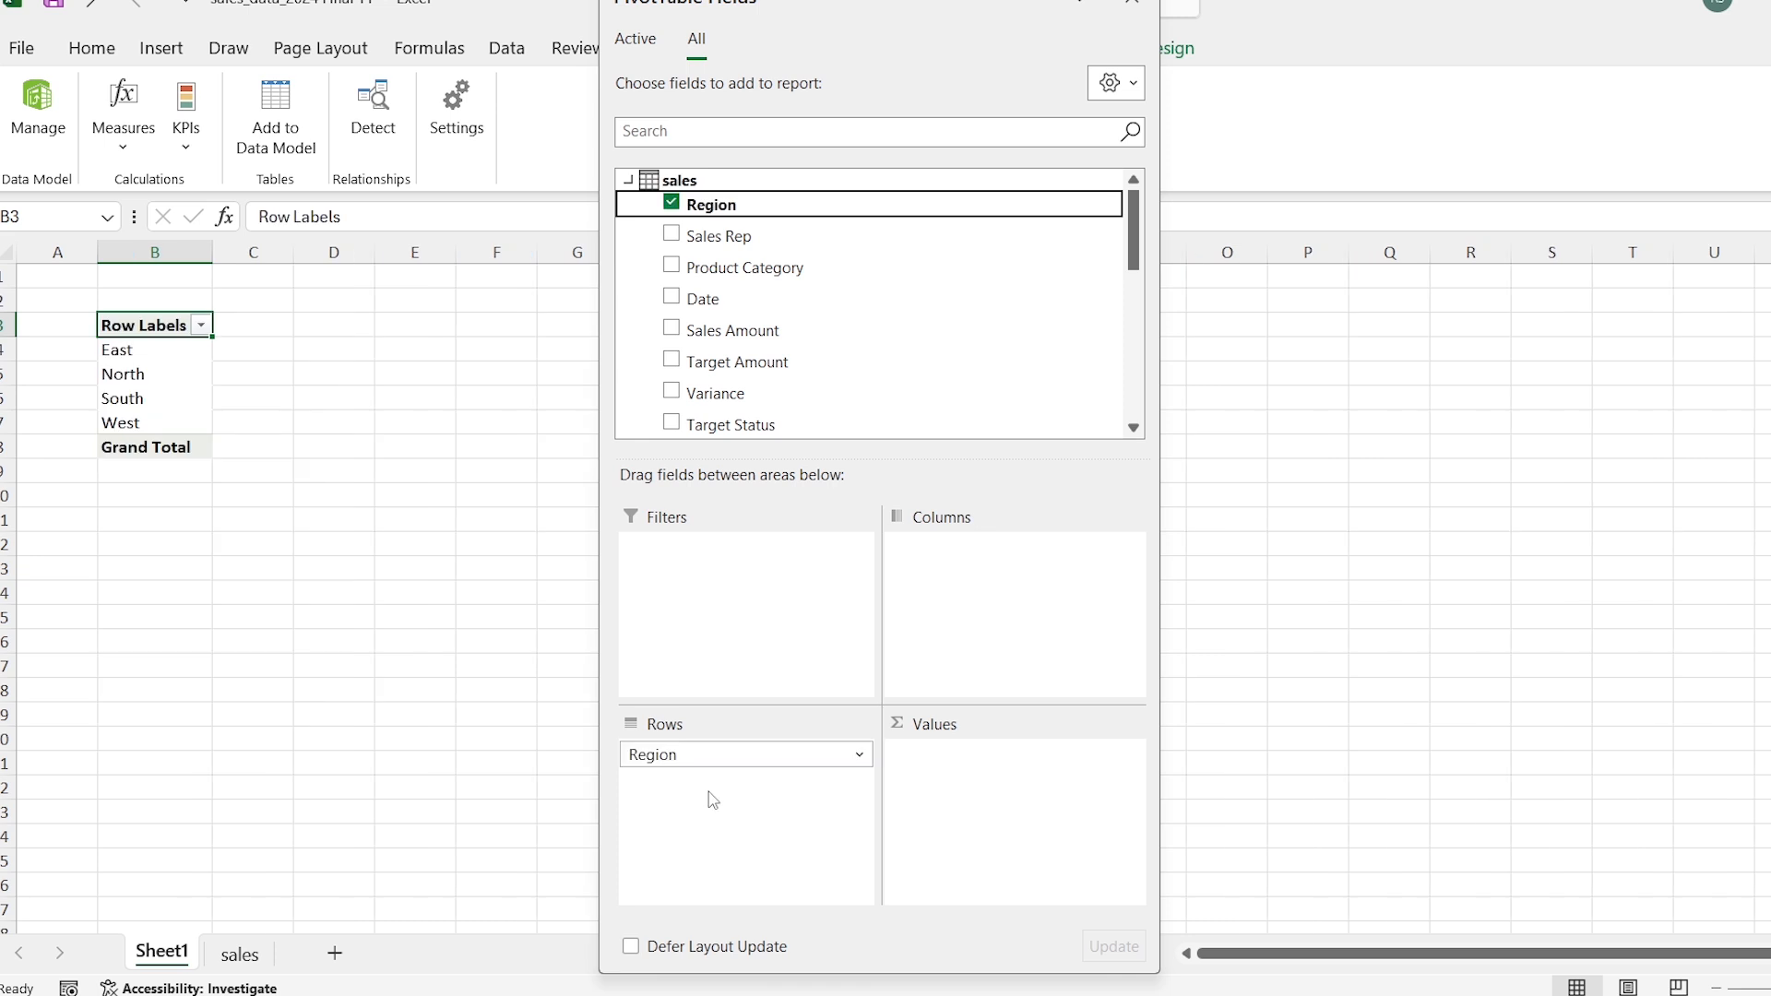
pyautogui.scroll(-5, 772, 328)
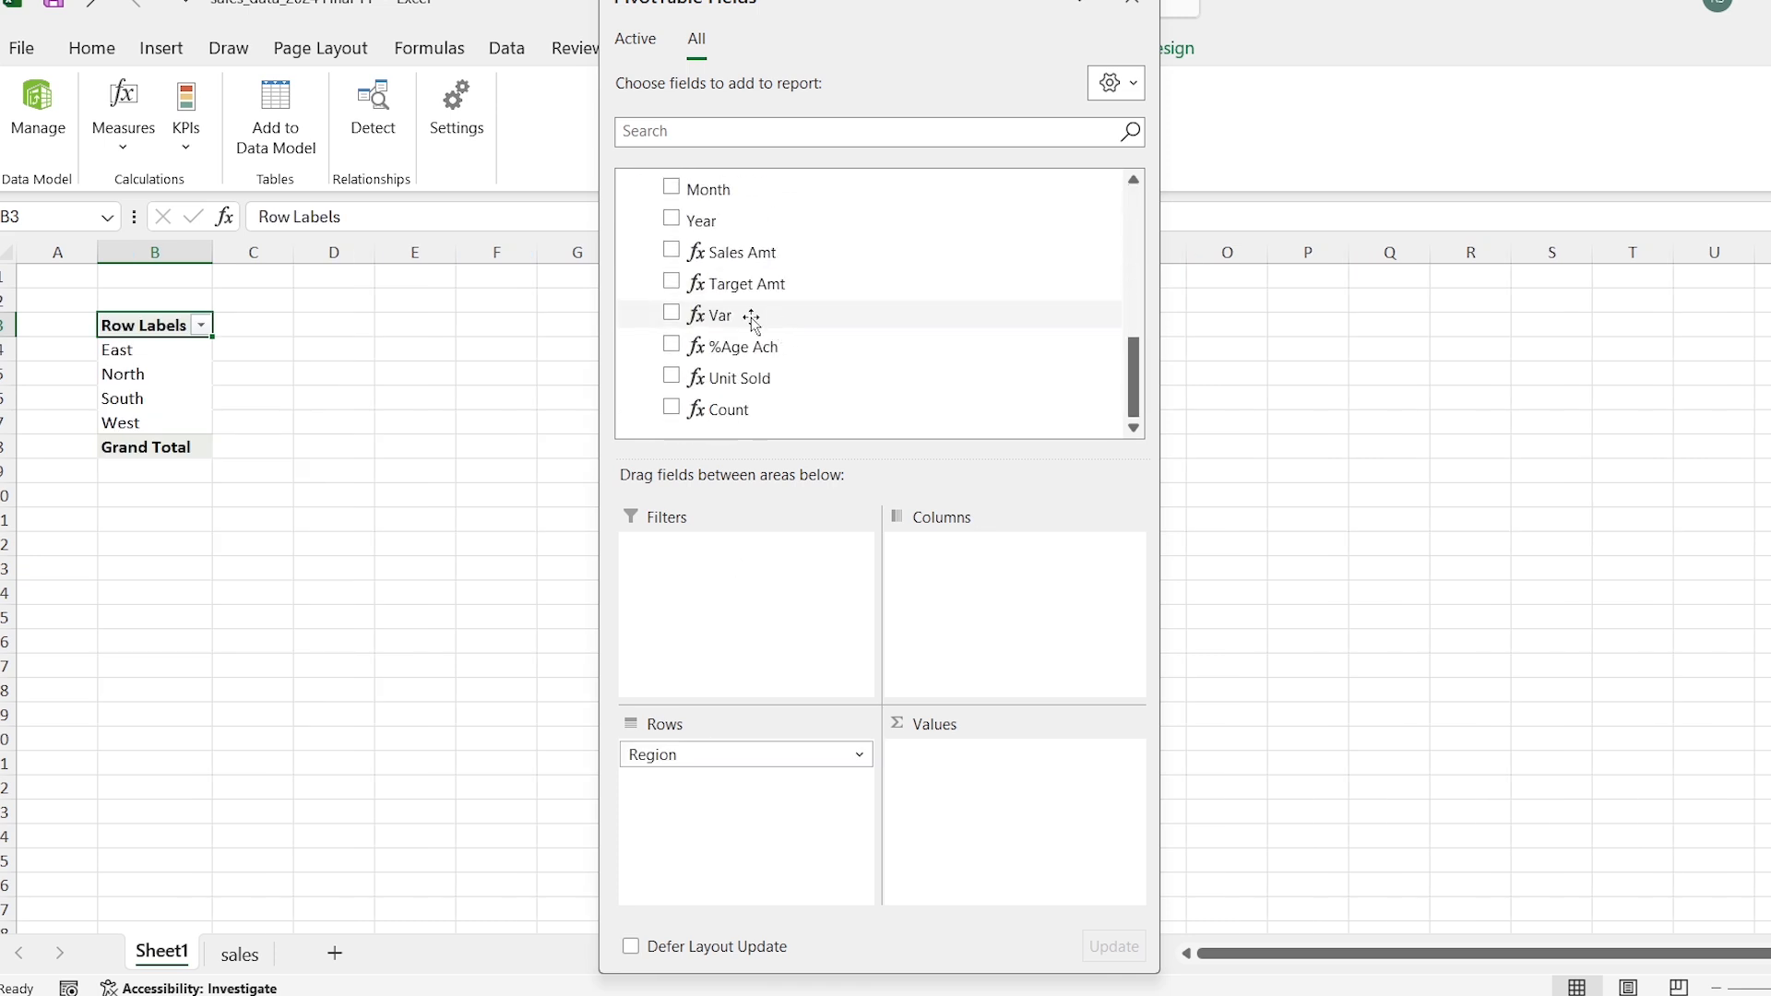
pyautogui.moveTo(799, 350); pyautogui.dragTo(1022, 824)
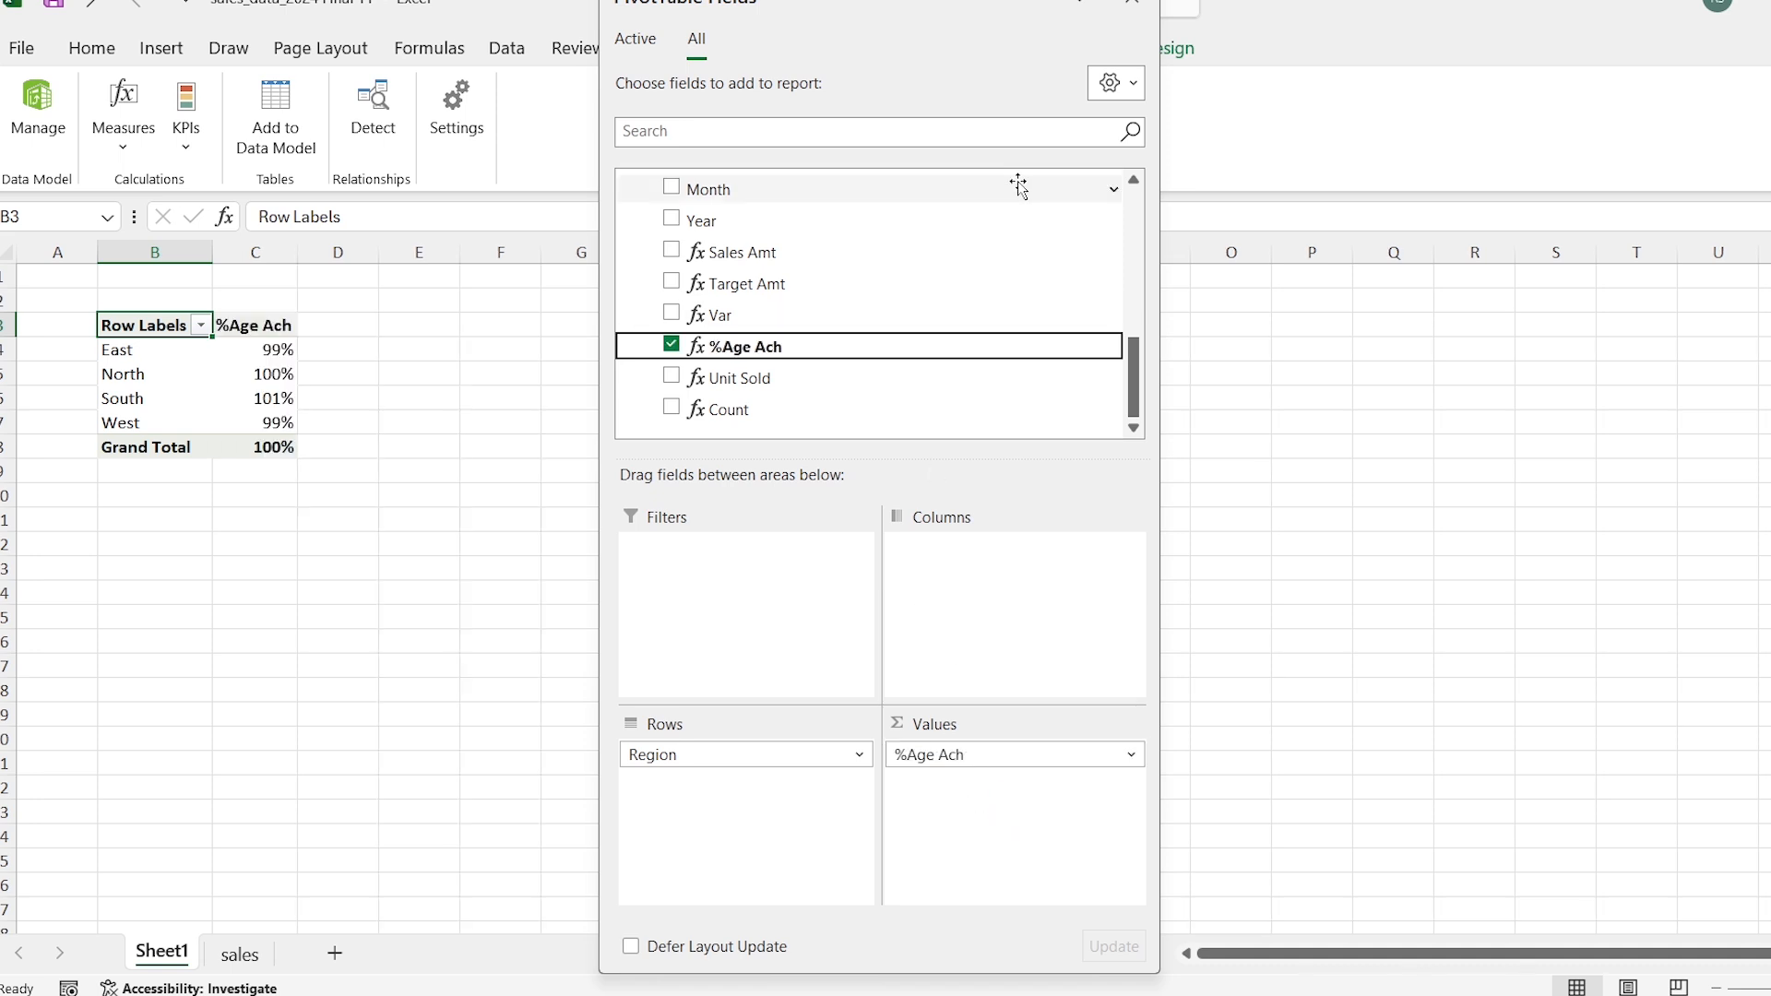
# Step: Close the field list and insert a clustered bar PivotChart from the region PivotTable
pyautogui.click(1131, 4)
pyautogui.click(163, 49)
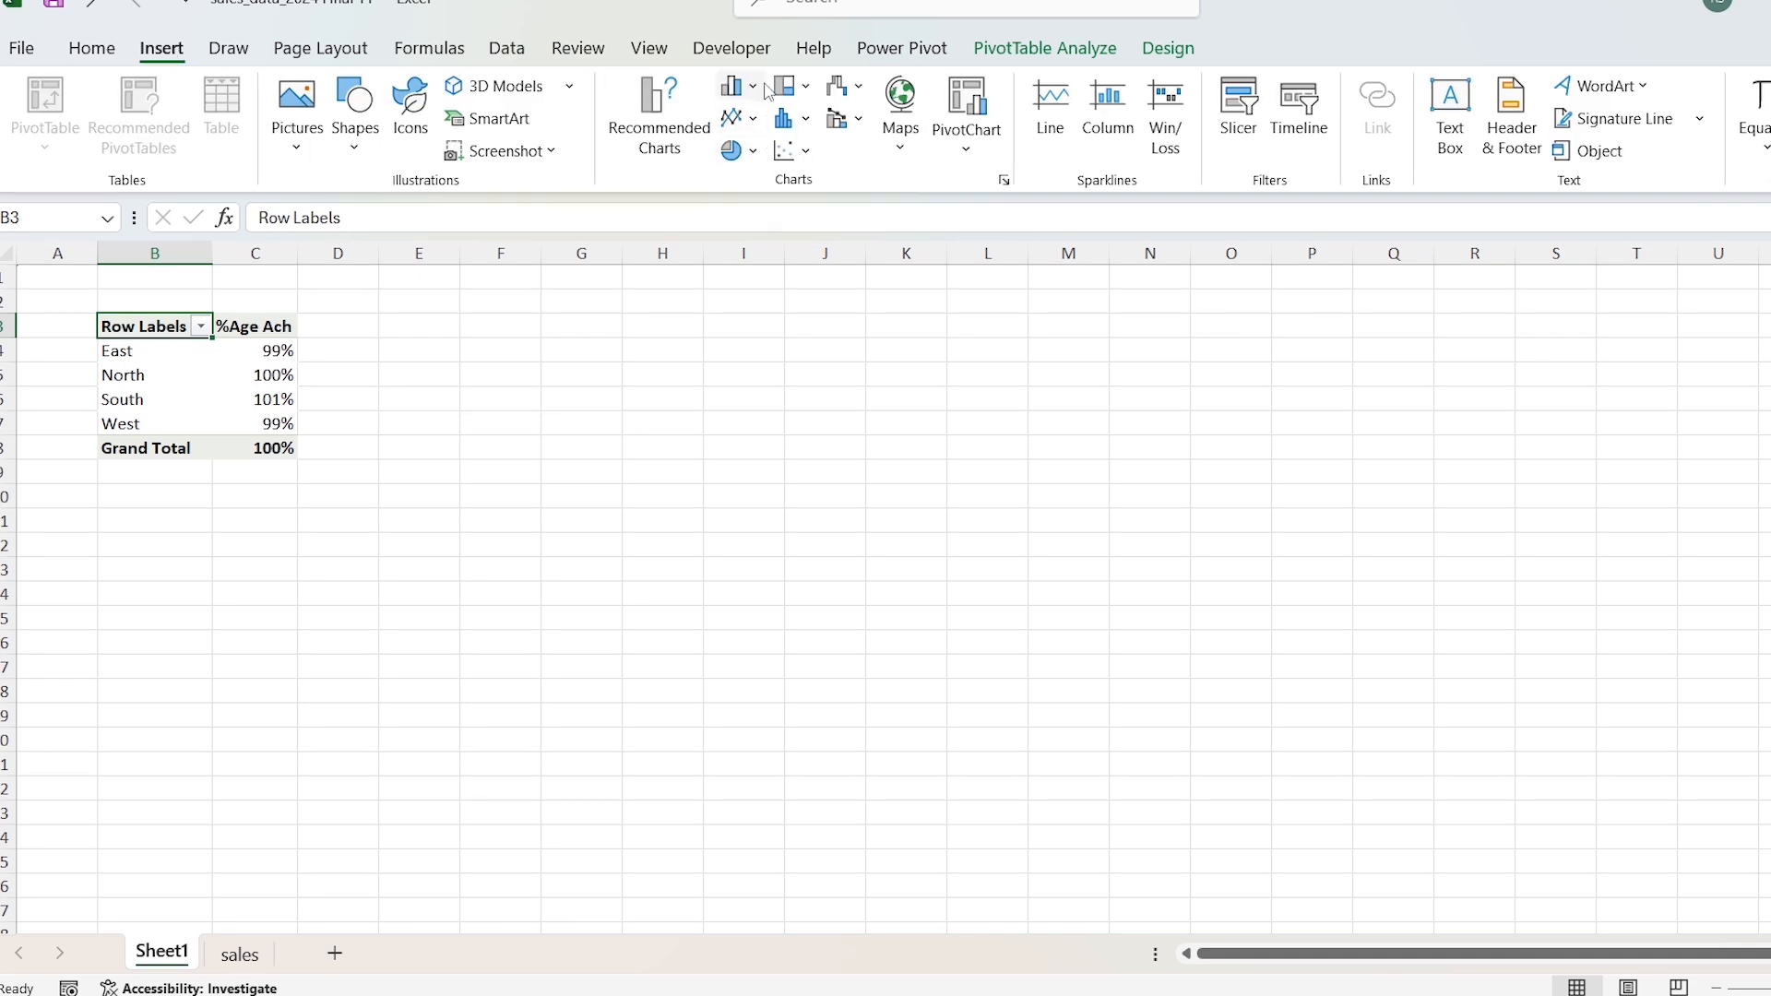
pyautogui.click(753, 87)
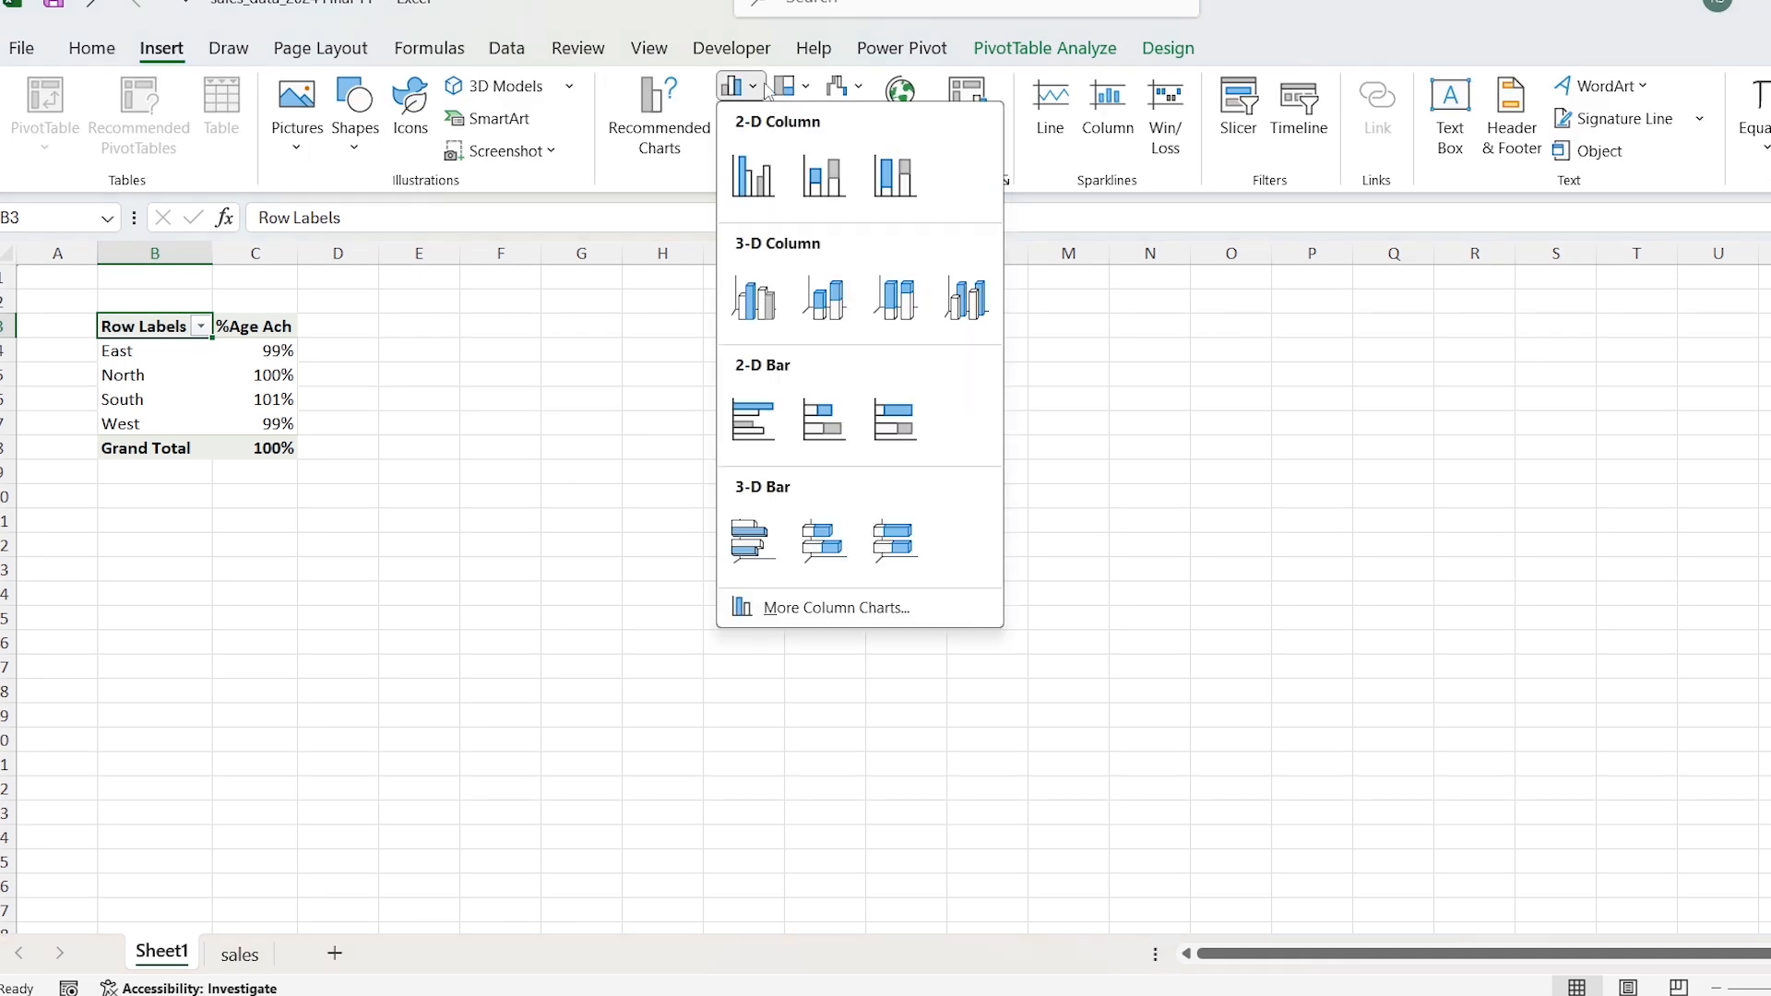
pyautogui.click(766, 441)
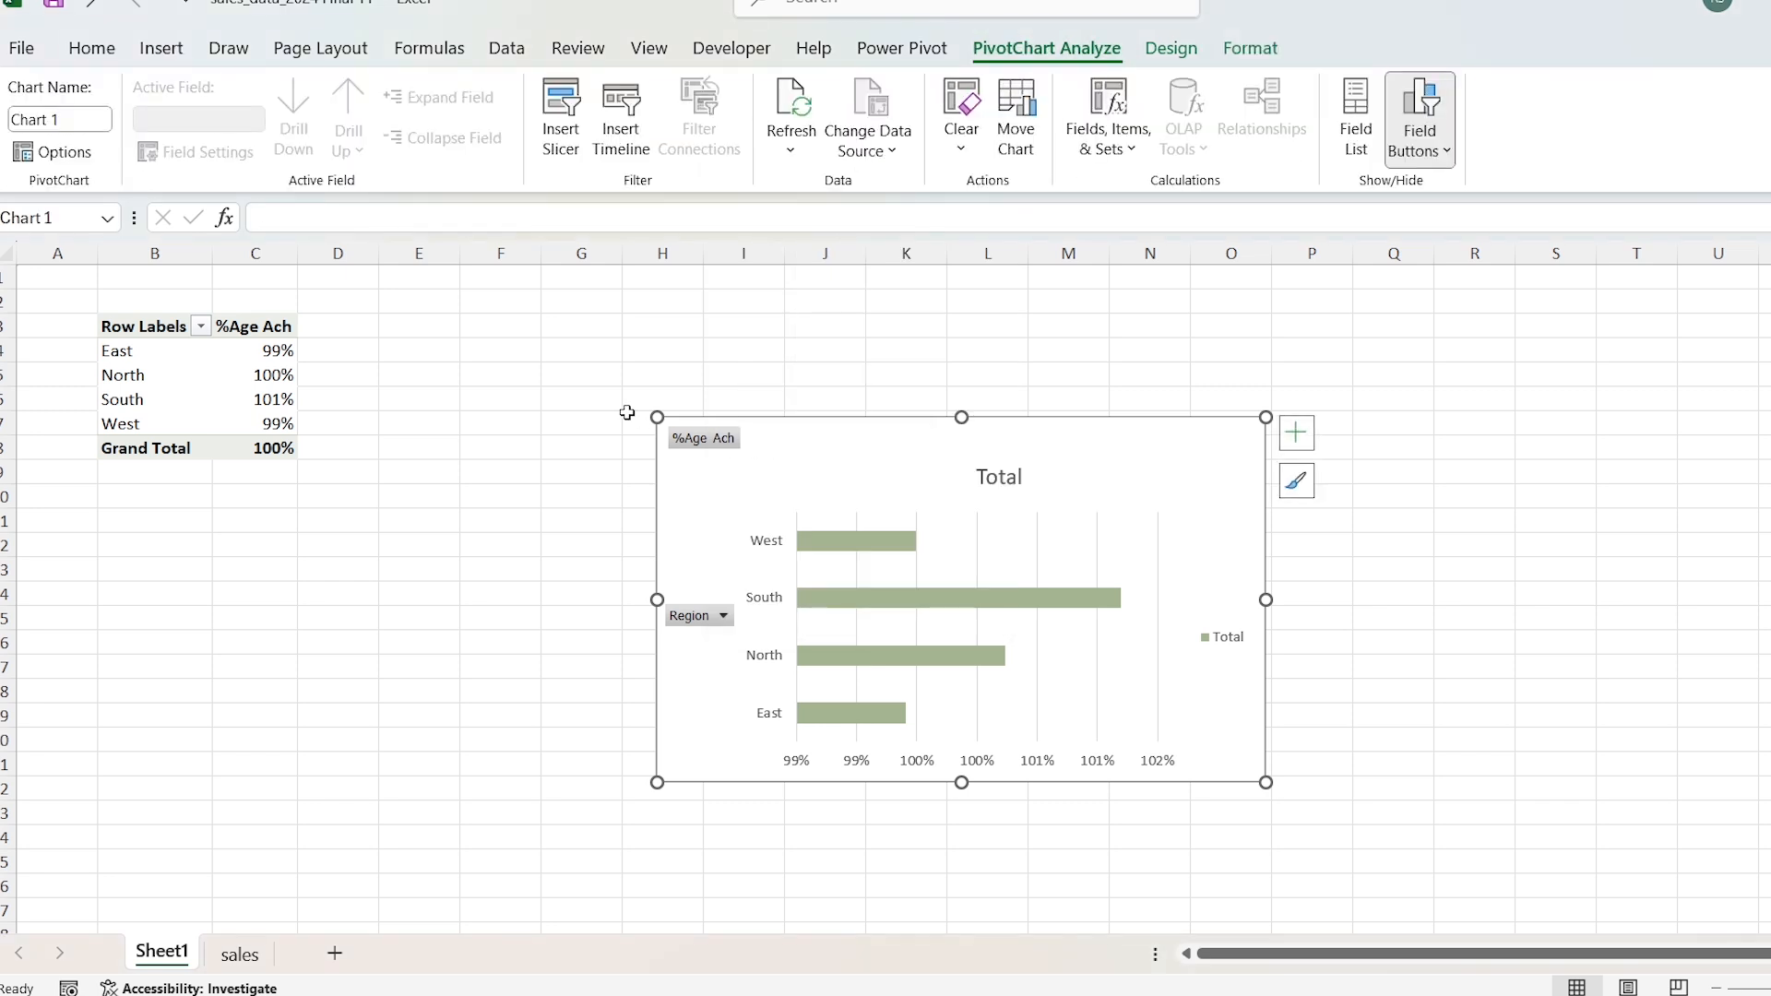
# Step: Sort the region PivotTable by %Age Ach from smallest to largest
pyautogui.click(250, 350)
pyautogui.rightClick(253, 356)
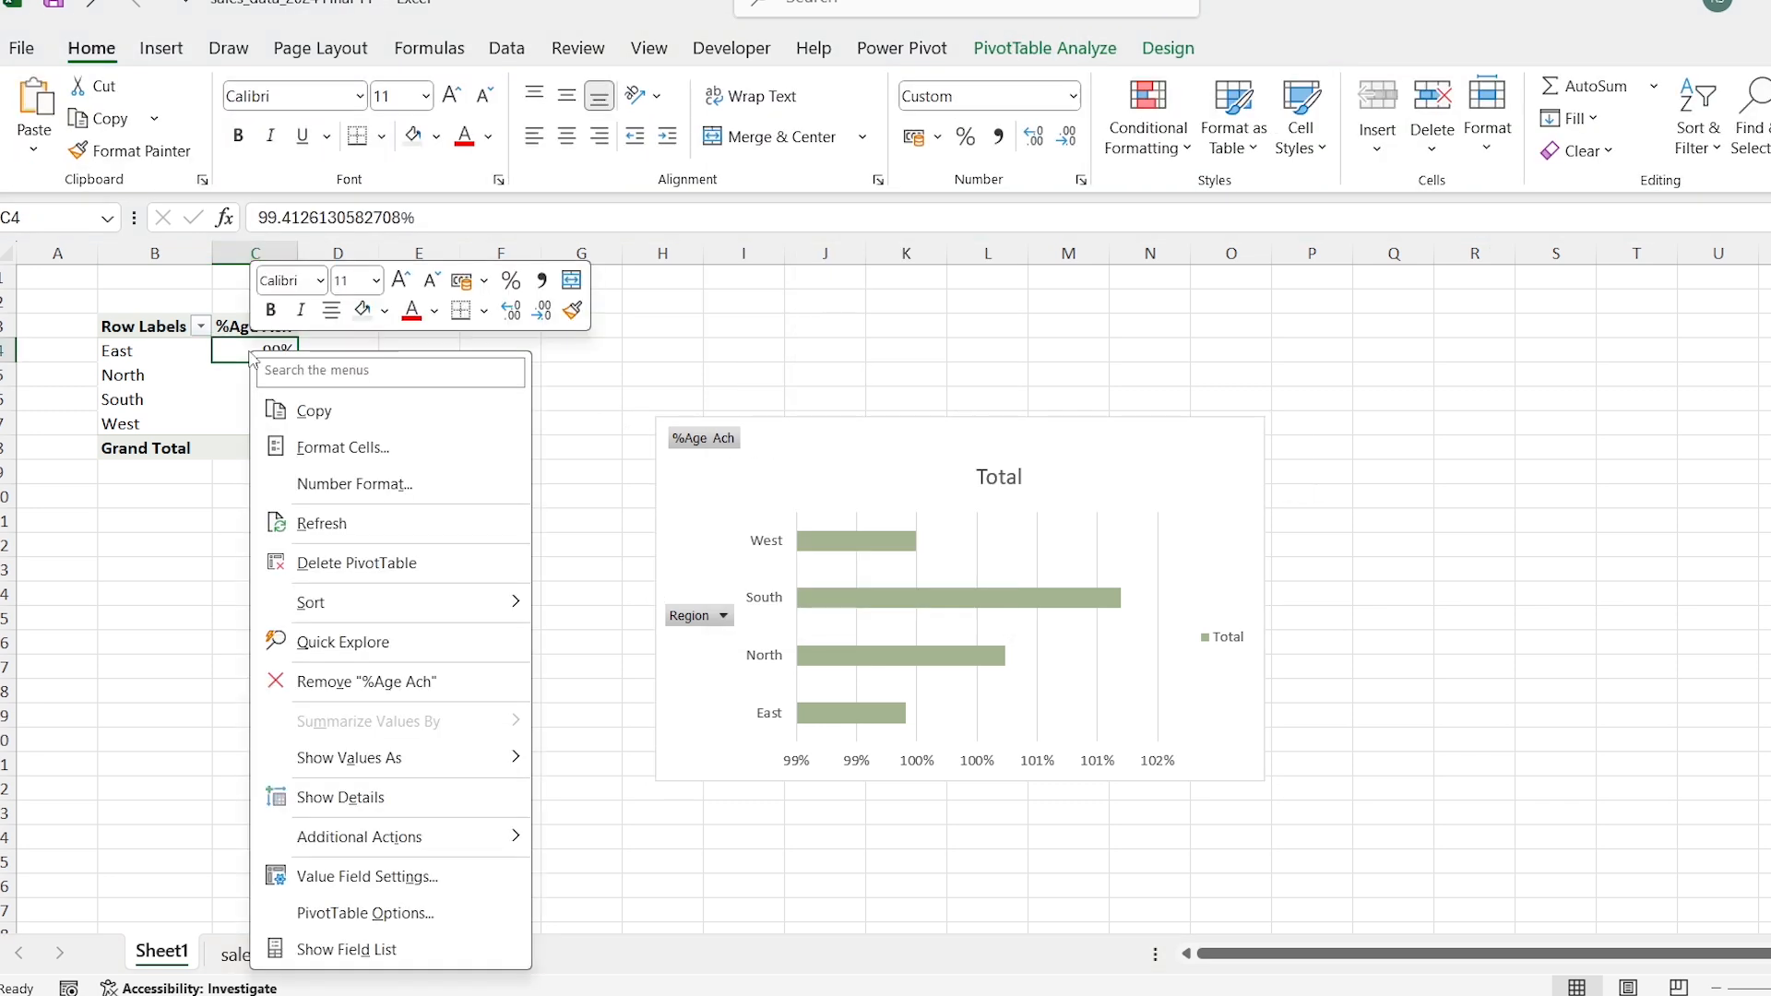
pyautogui.moveTo(458, 626)
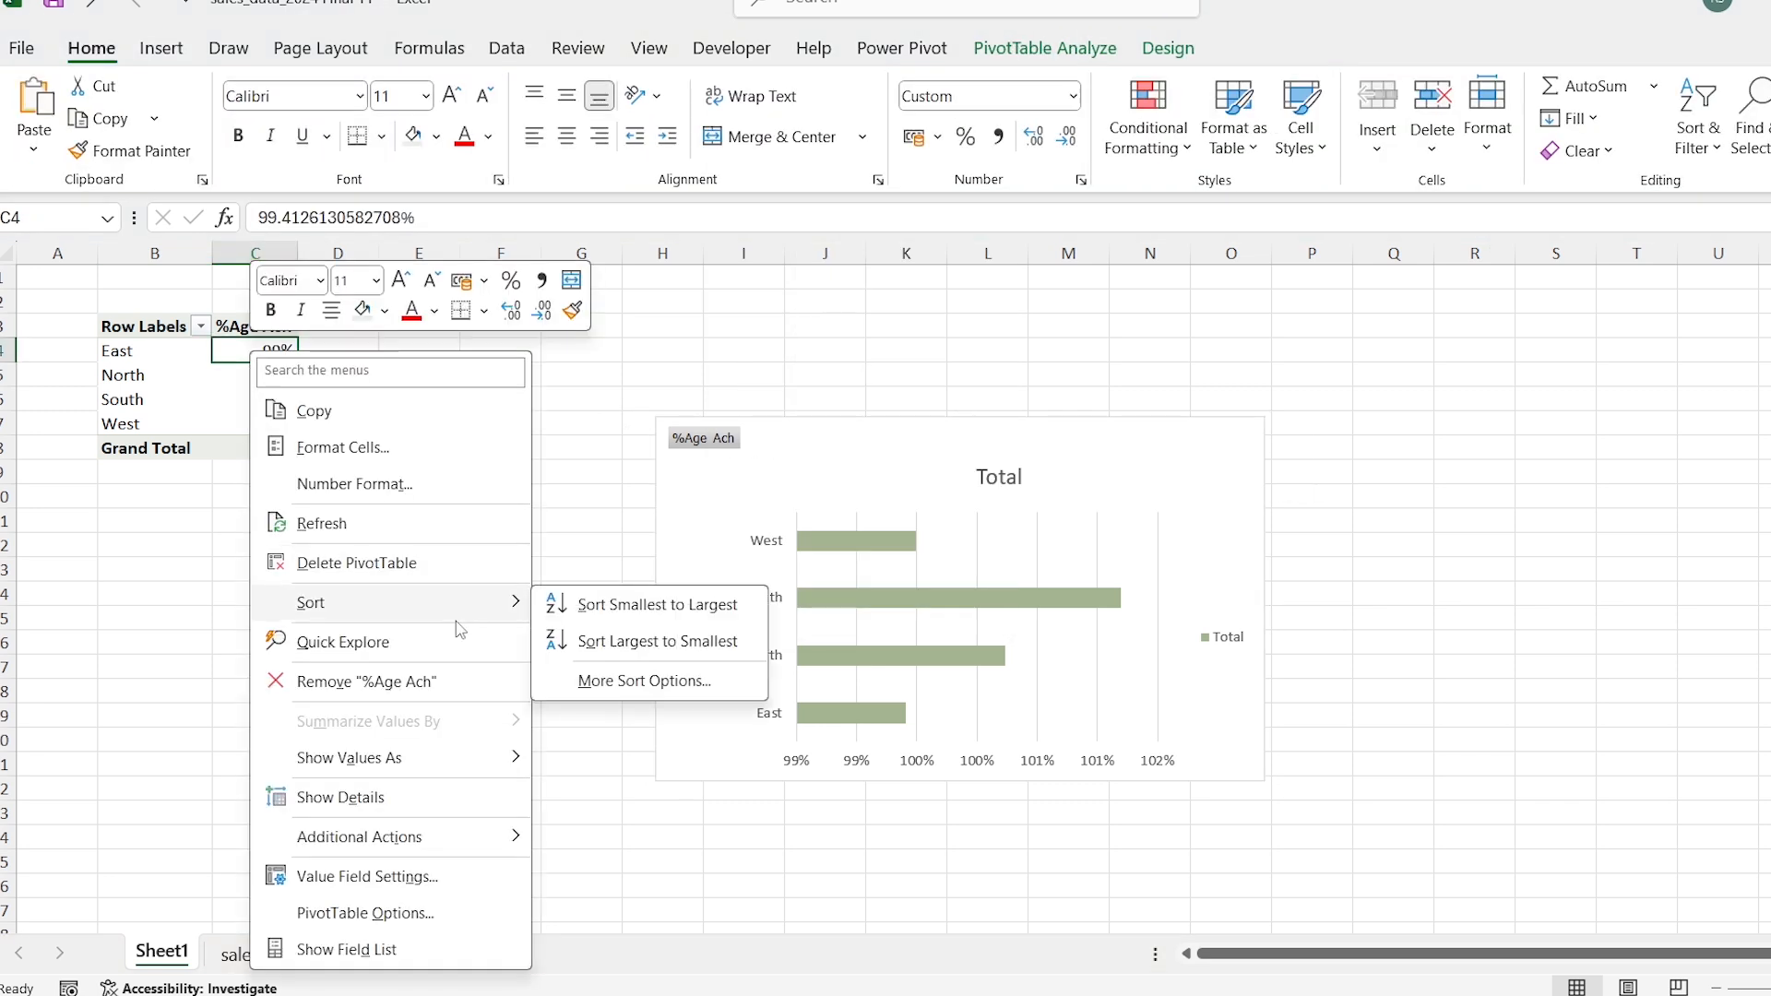
pyautogui.click(621, 624)
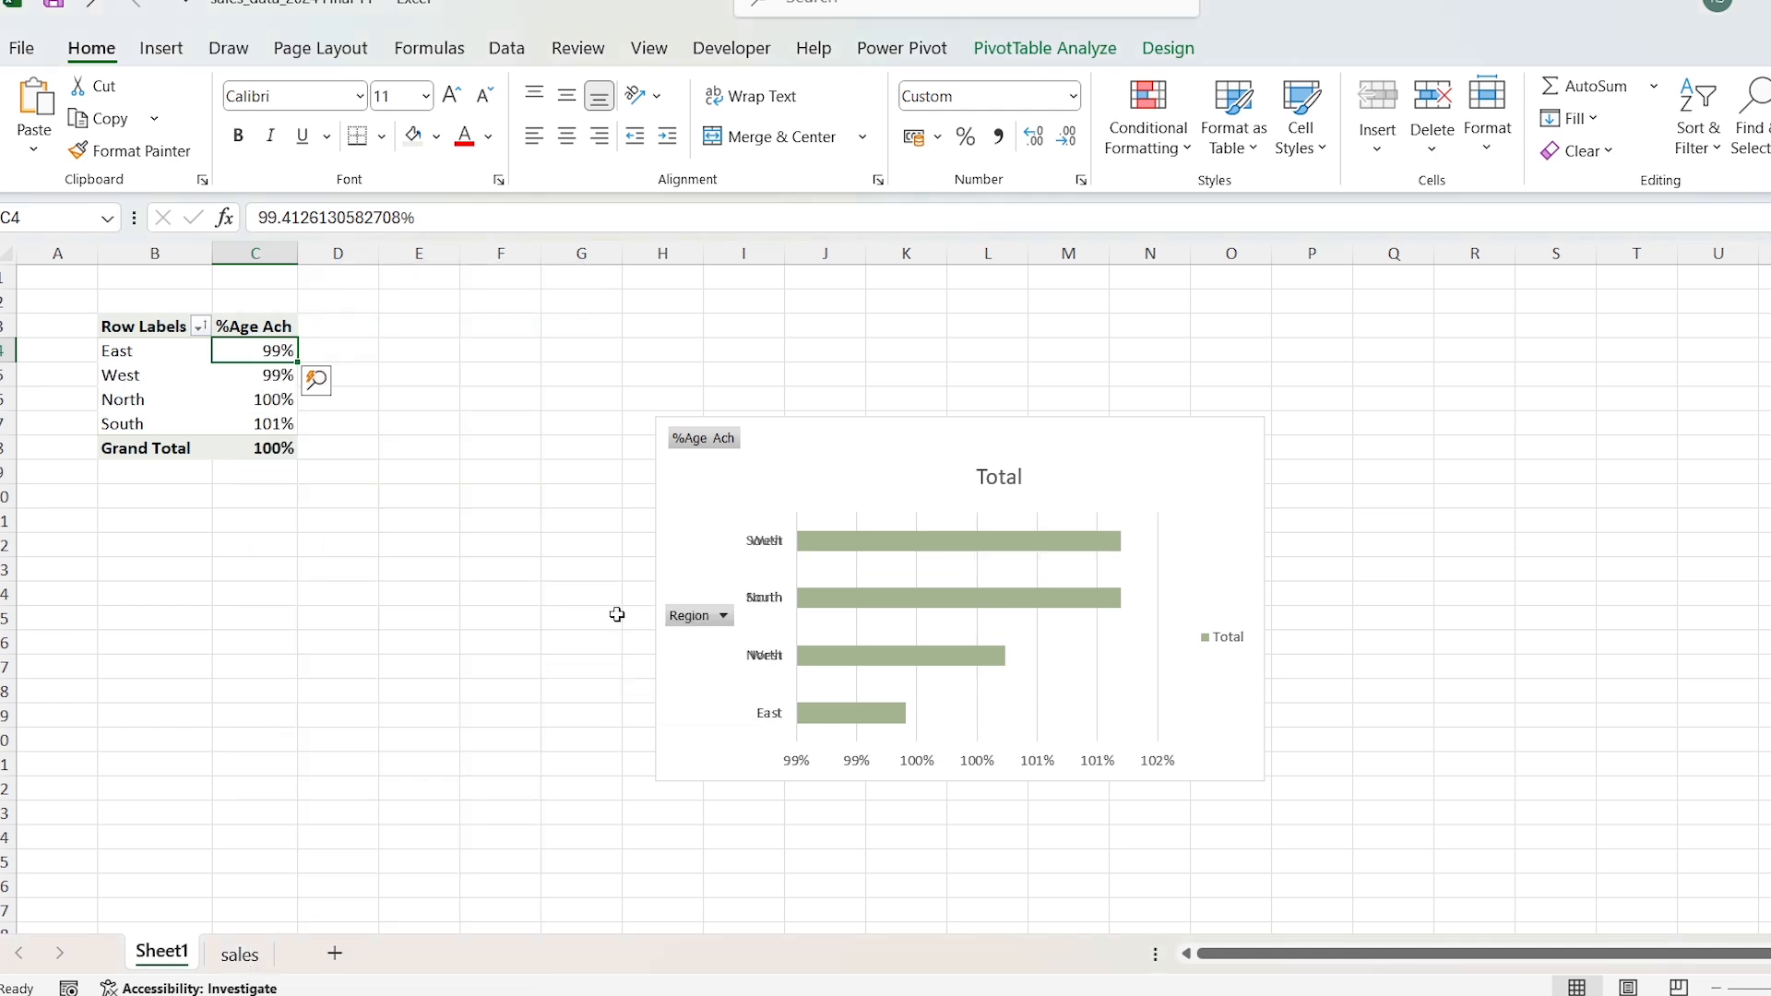
# Step: Move the bar chart beside the PivotTable and hide all of its field buttons
pyautogui.moveTo(782, 438); pyautogui.dragTo(445, 337)
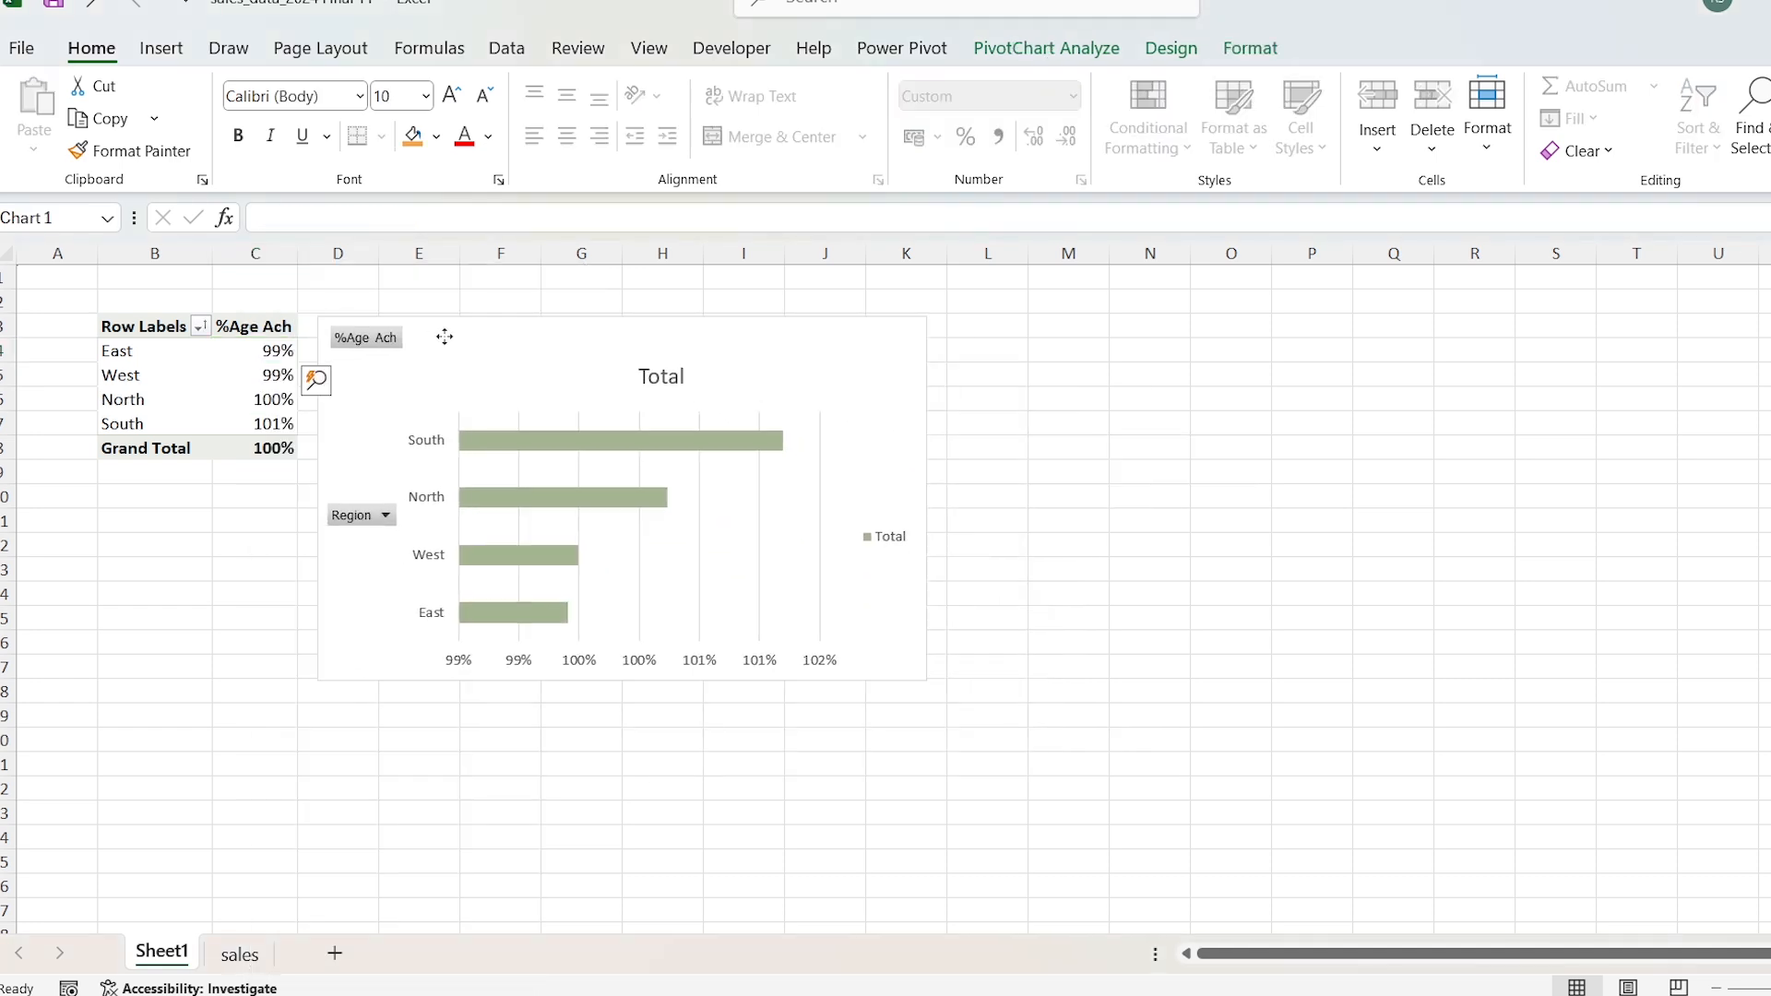
pyautogui.rightClick(366, 340)
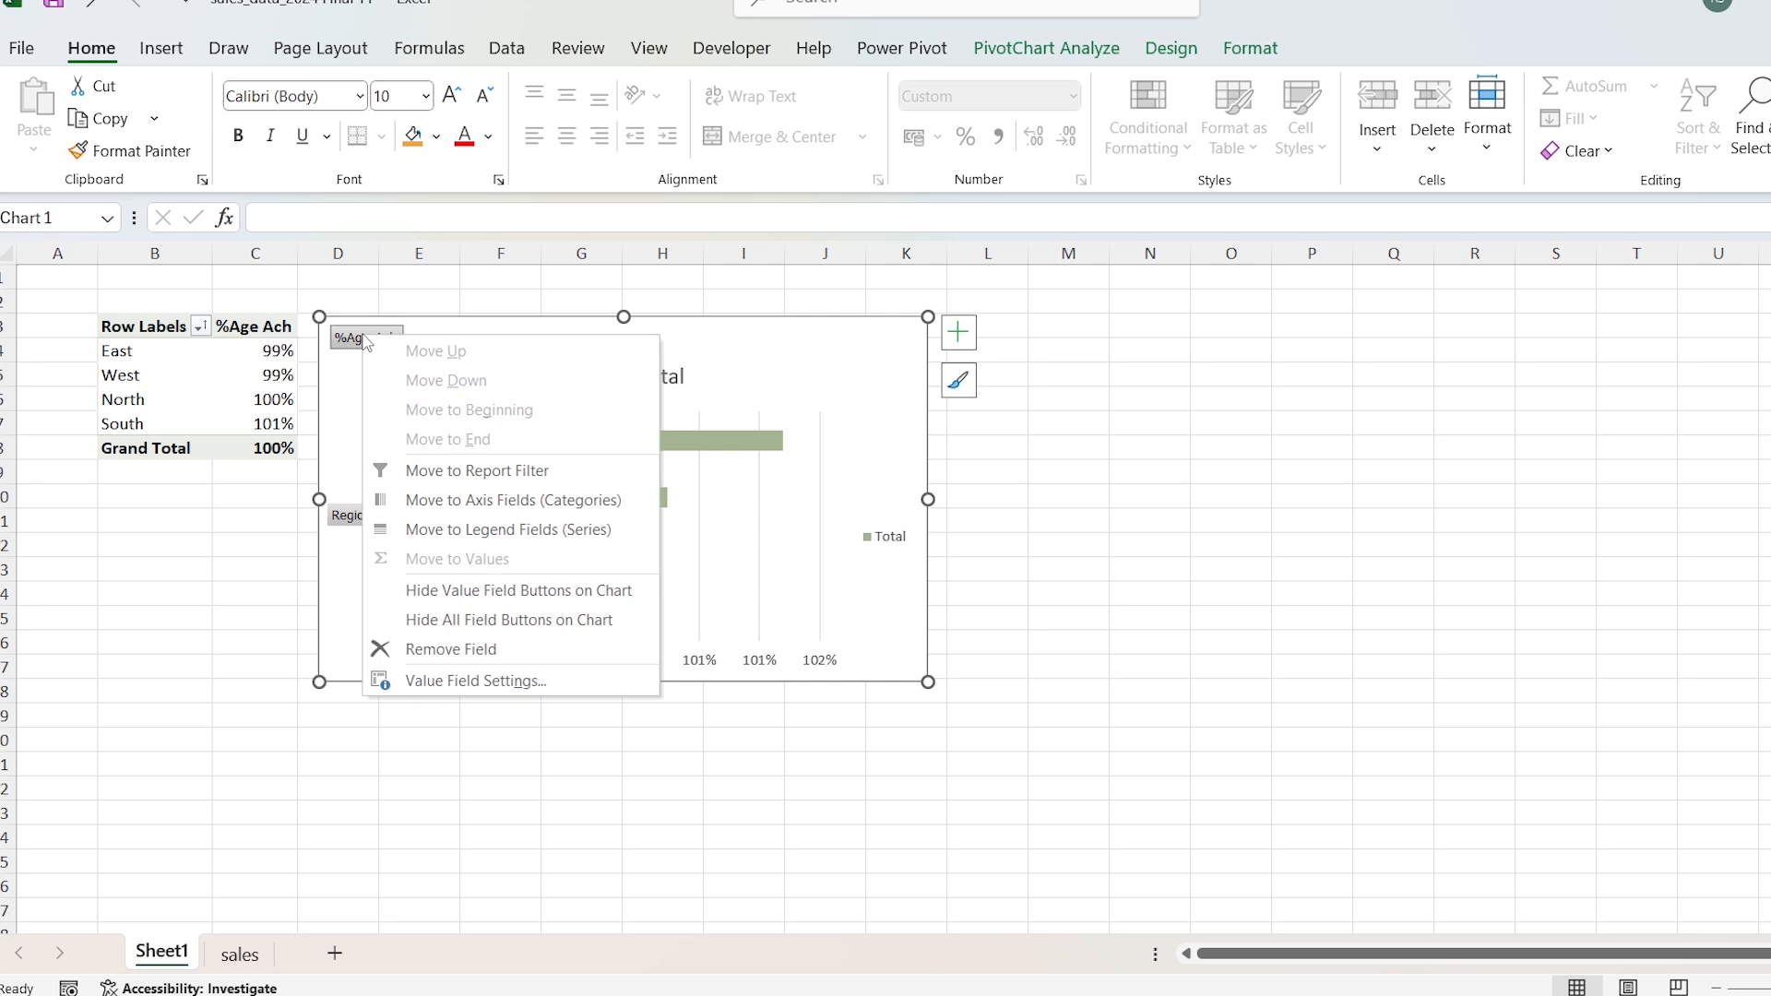
pyautogui.click(560, 620)
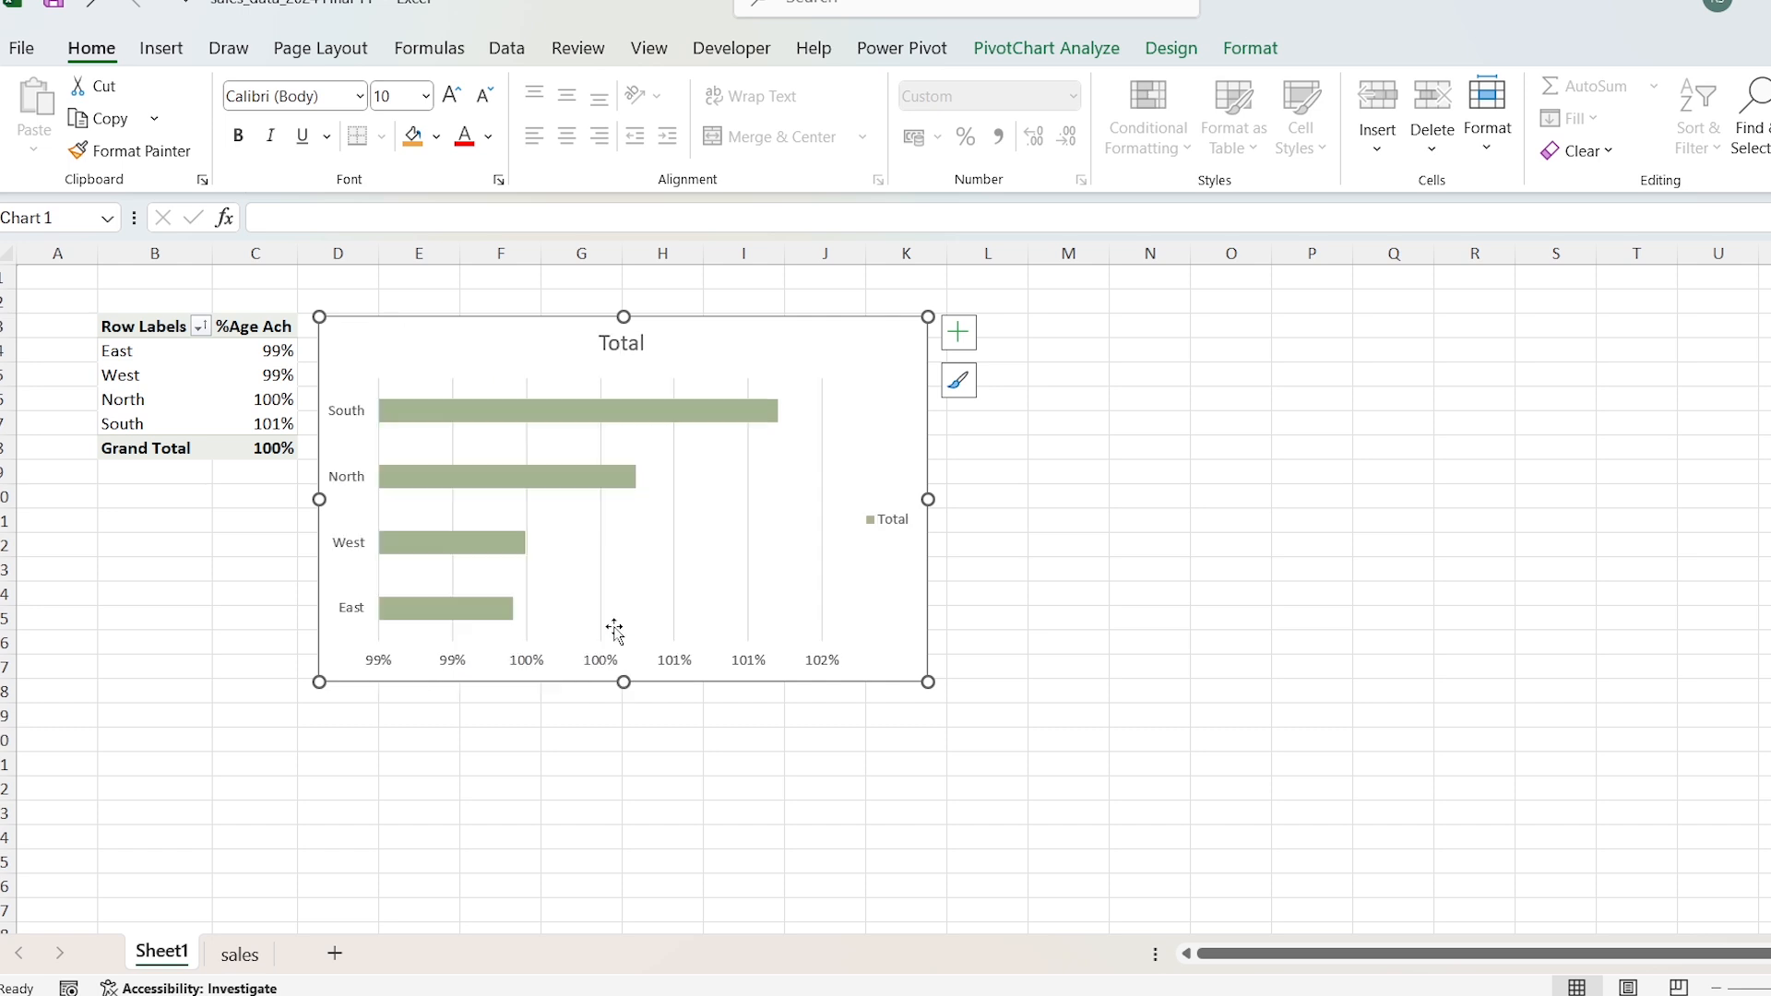
# Step: Remove the bar chart's legend, percentage axis and gridlines, and add data labels
pyautogui.click(892, 528)
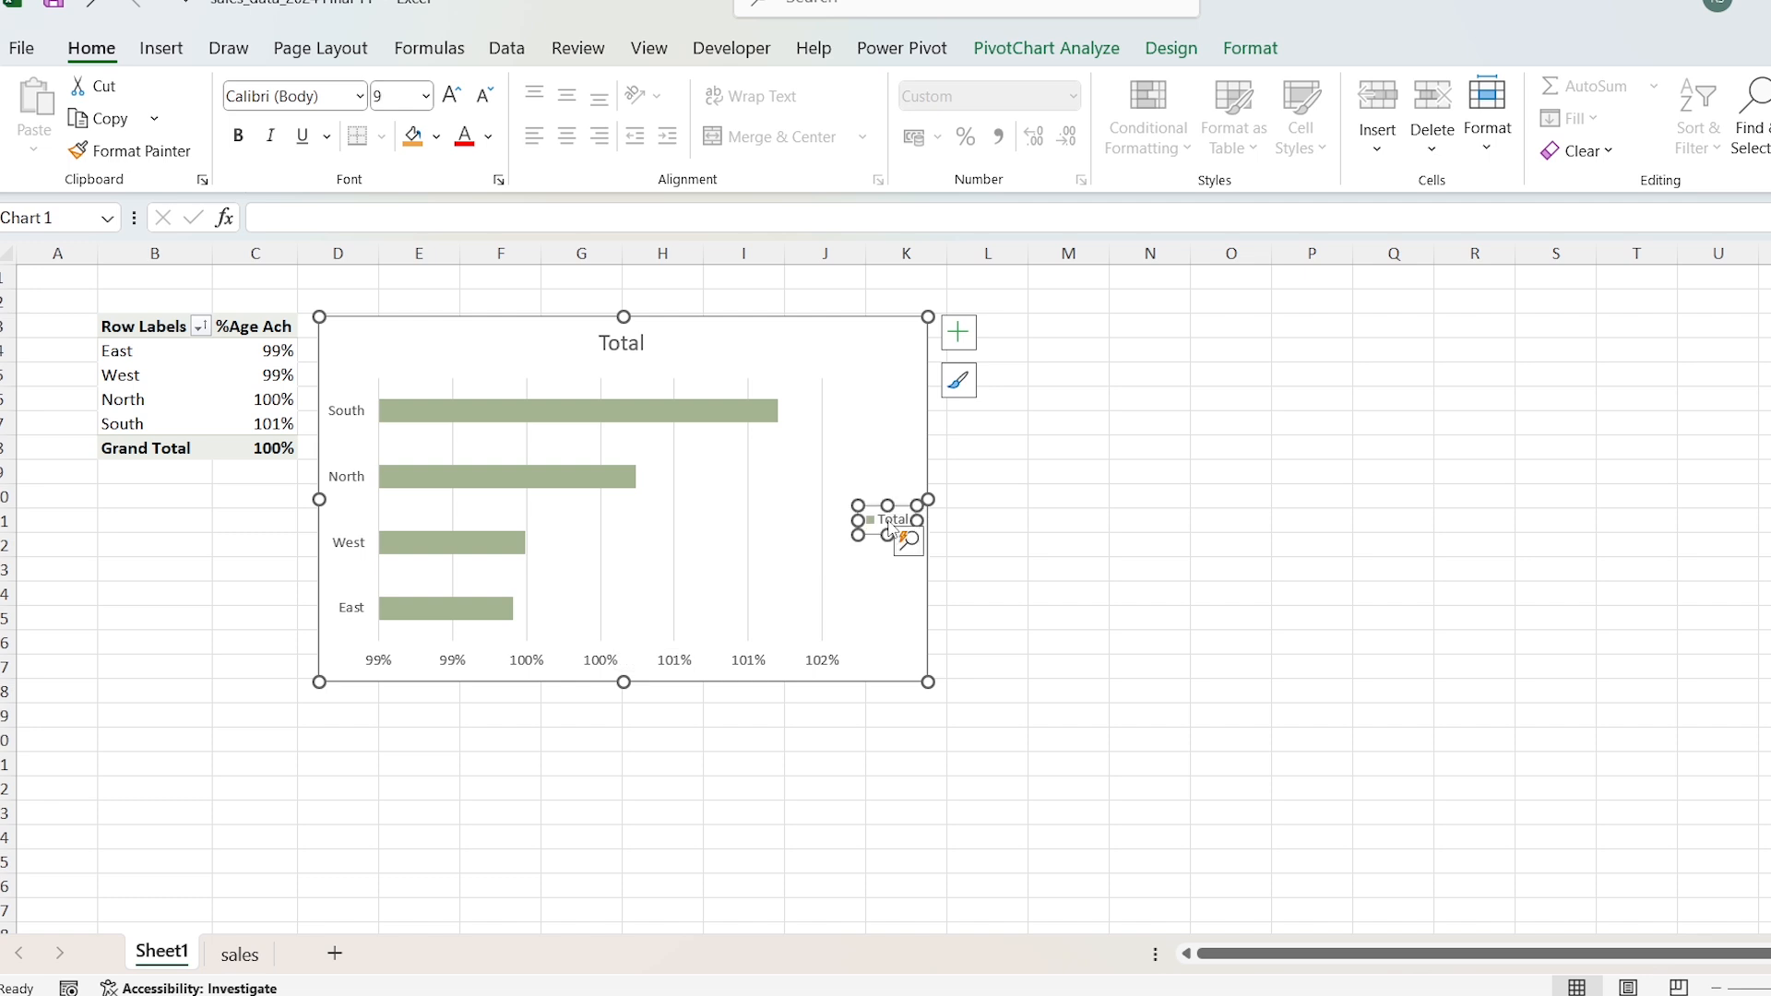
pyautogui.press('Delete')
pyautogui.click(712, 665)
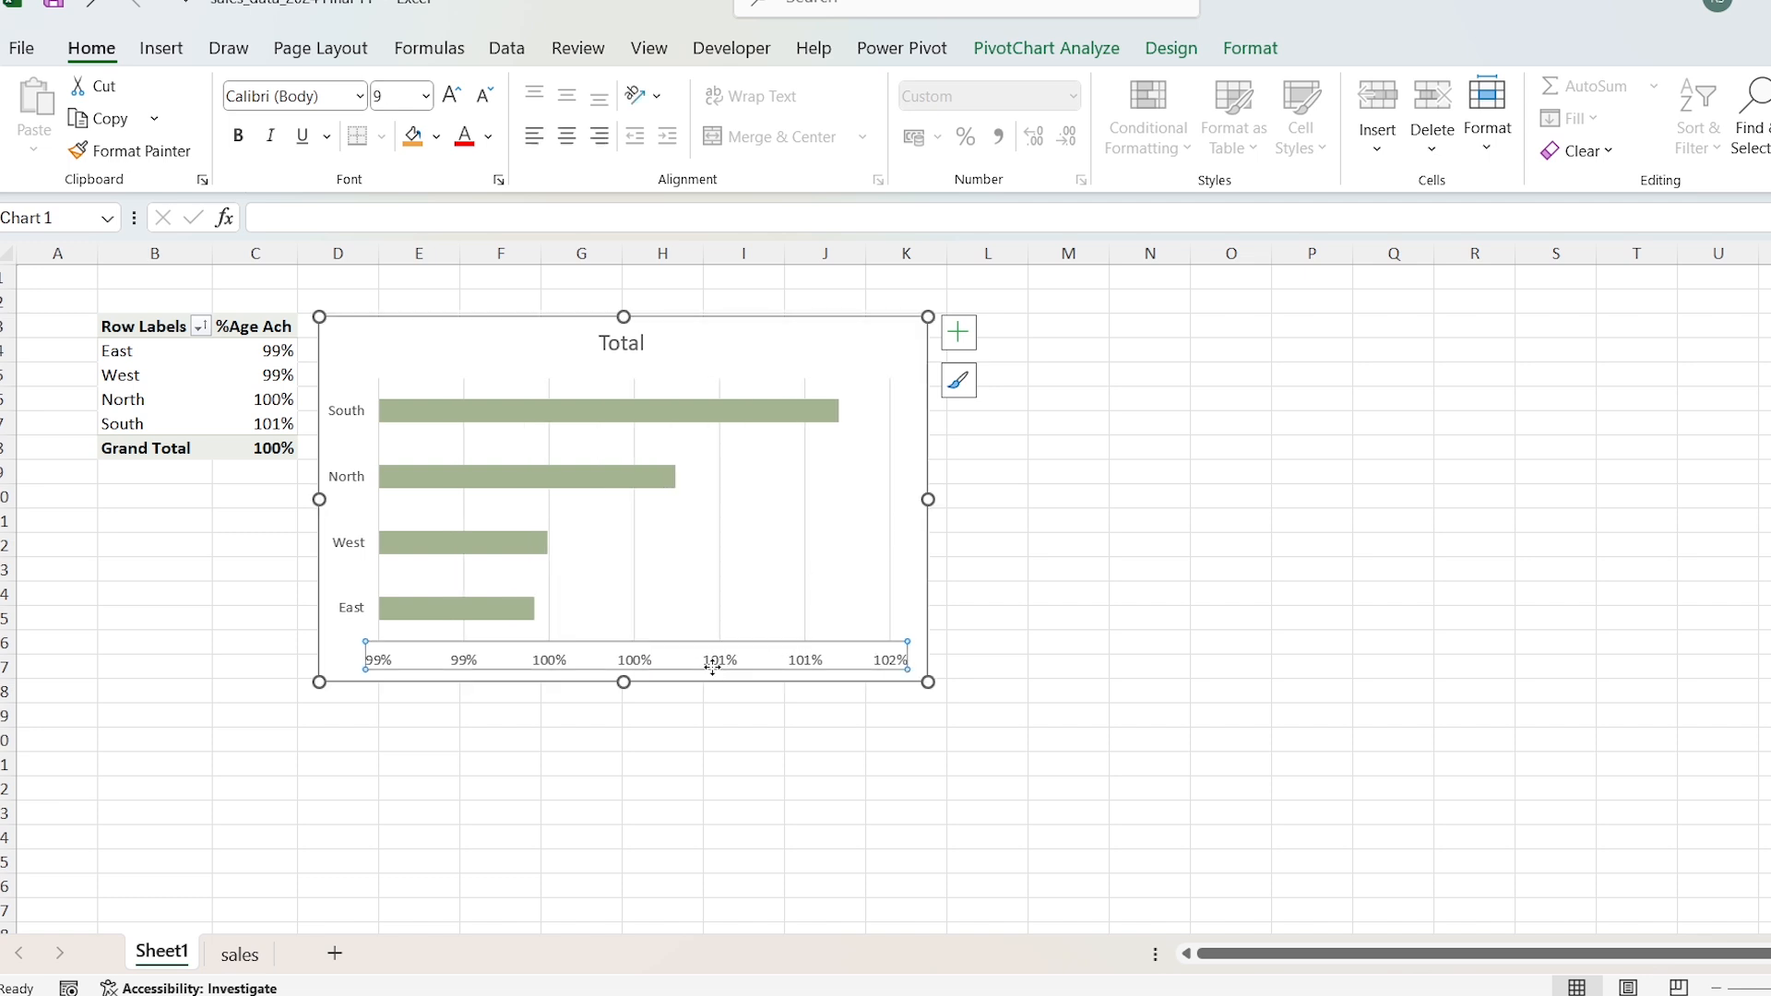
pyautogui.press('Delete')
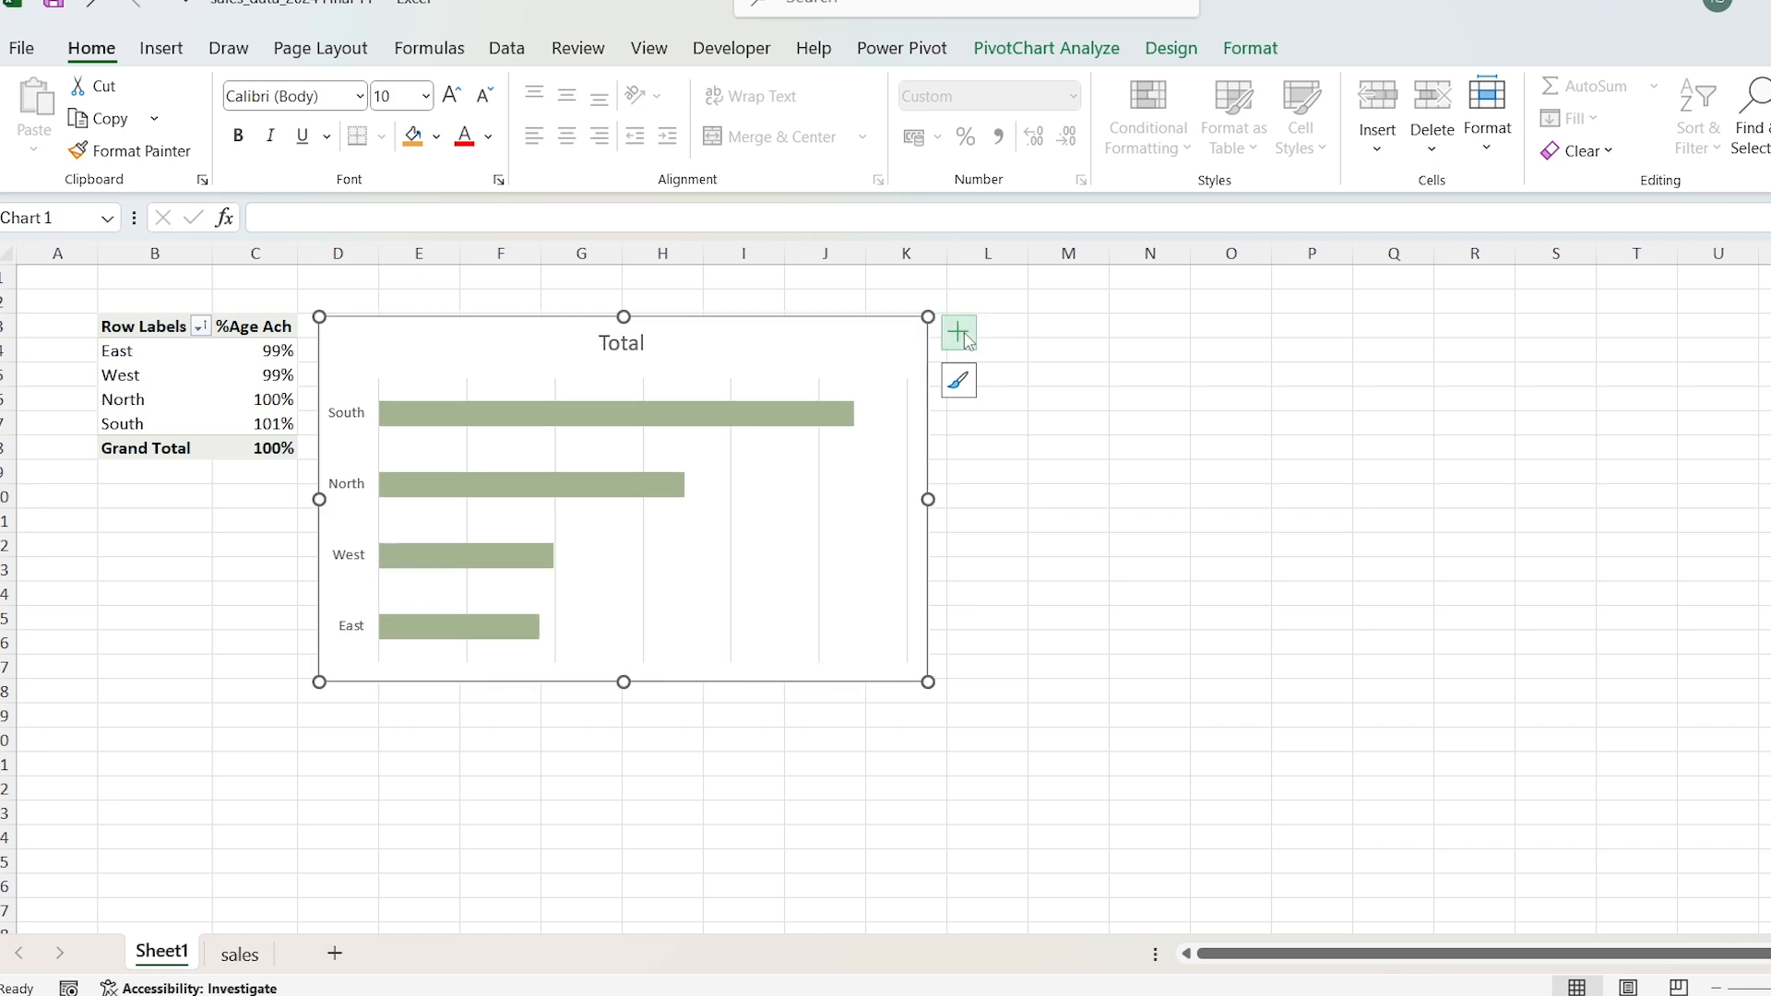
pyautogui.click(962, 338)
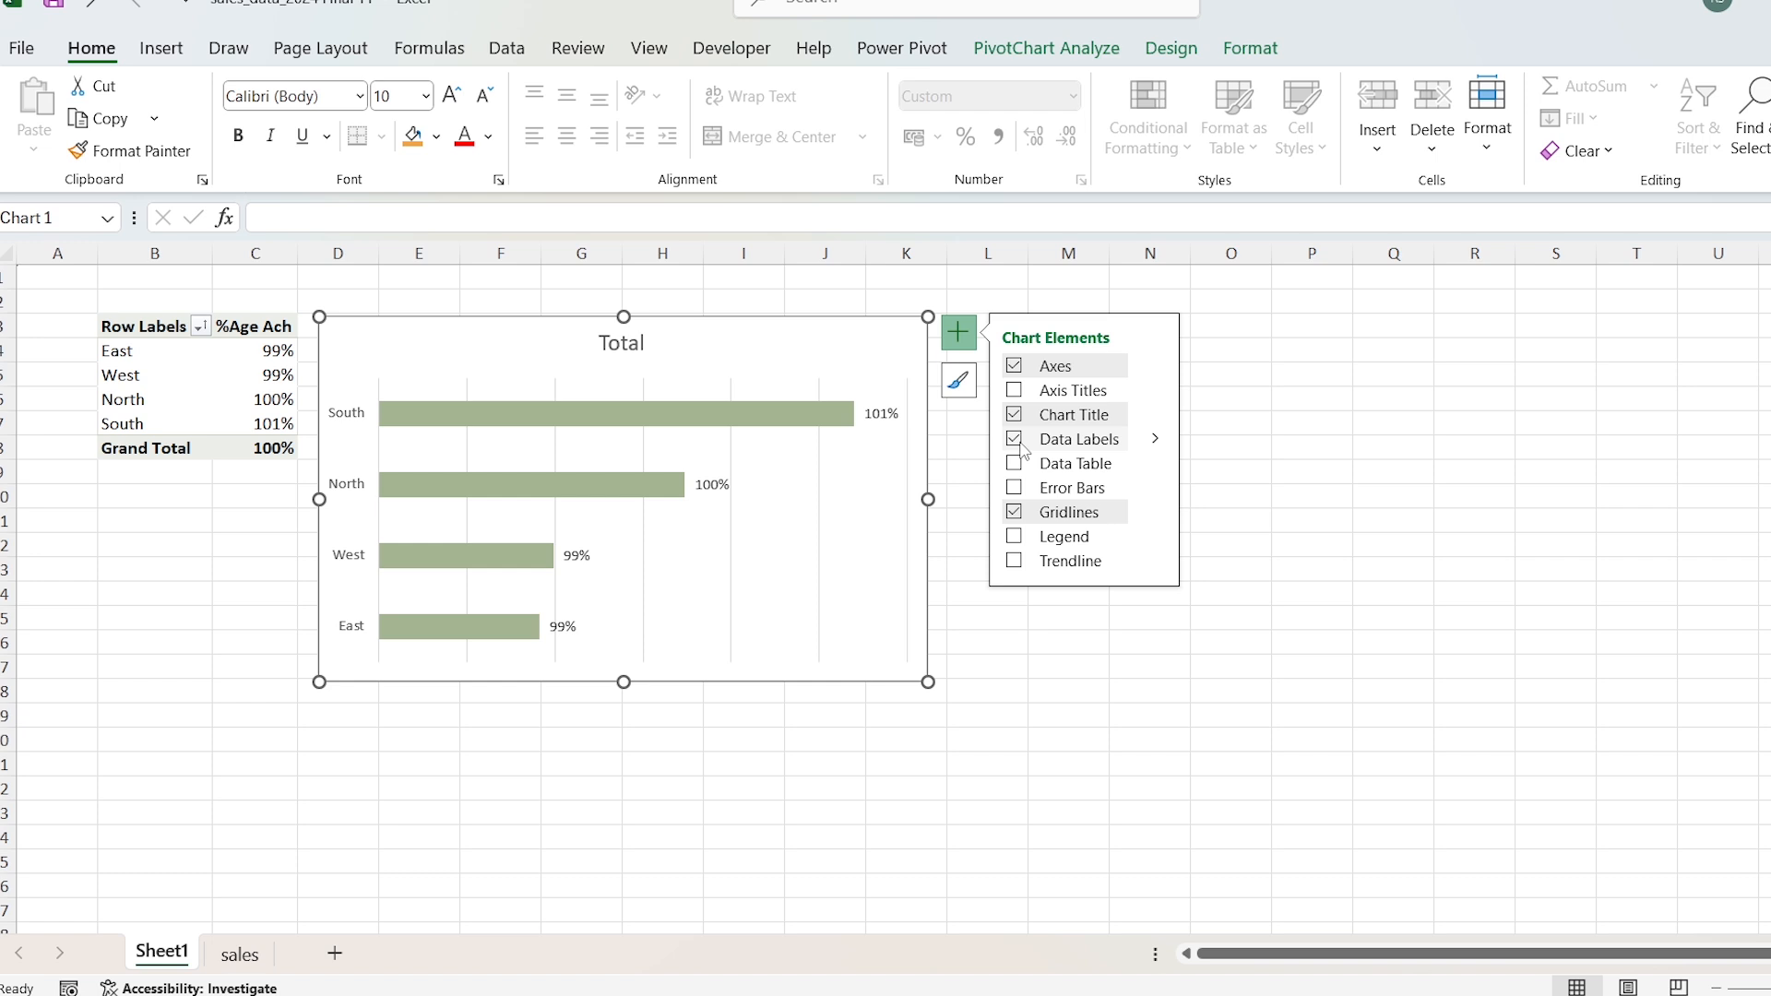
pyautogui.click(1021, 518)
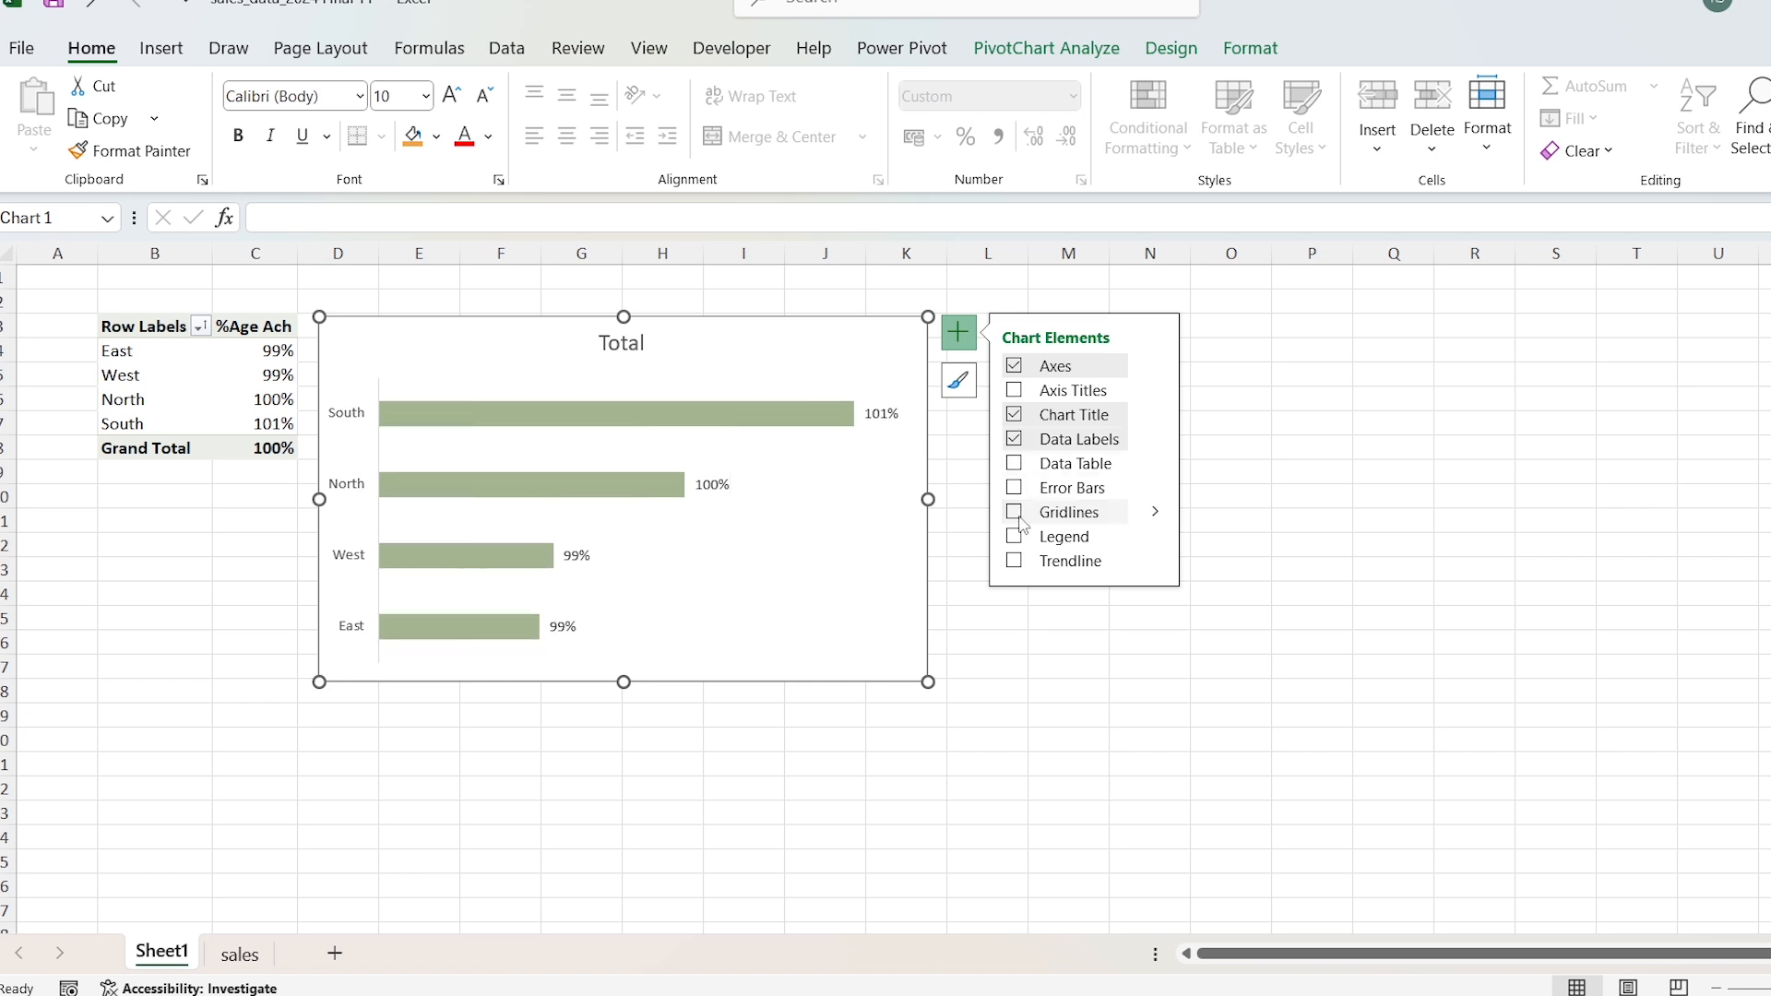
# Step: Title the bar chart "Target Met % By Region" and set the title font to Arial
pyautogui.doubleClick(621, 342)
pyautogui.write('Targ')
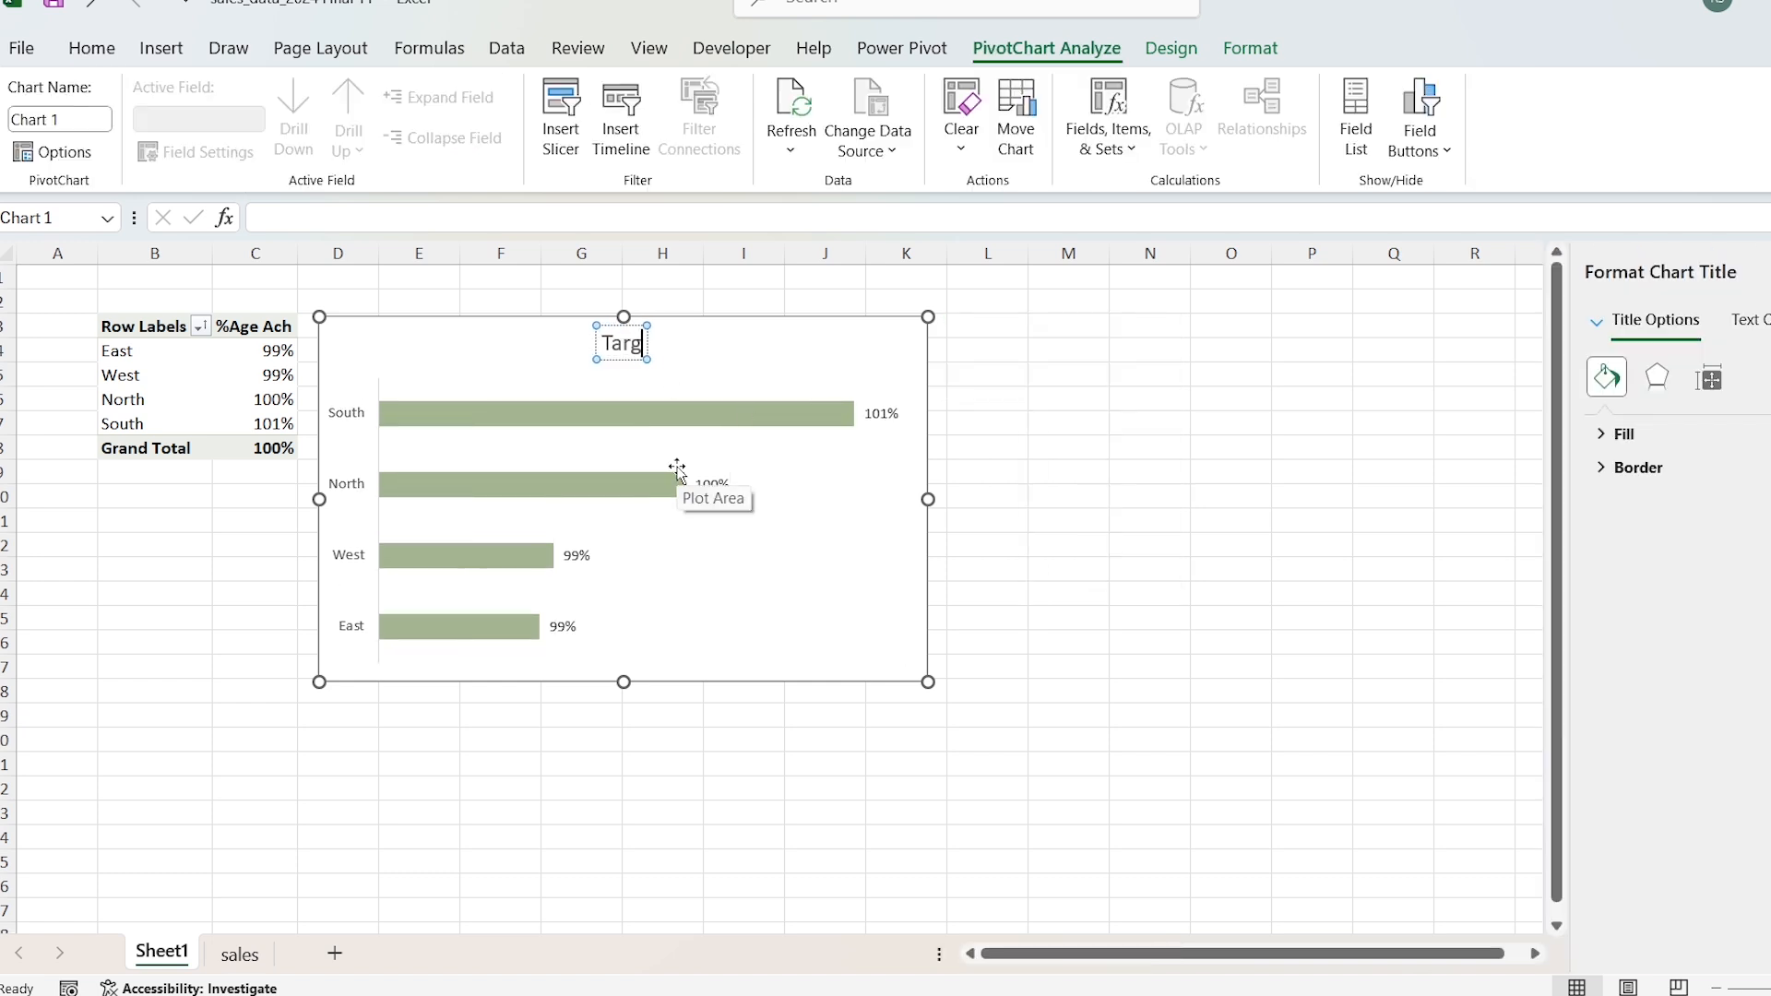
pyautogui.write('et Met % By Region')
pyautogui.hotkey('ctrl', 'a')
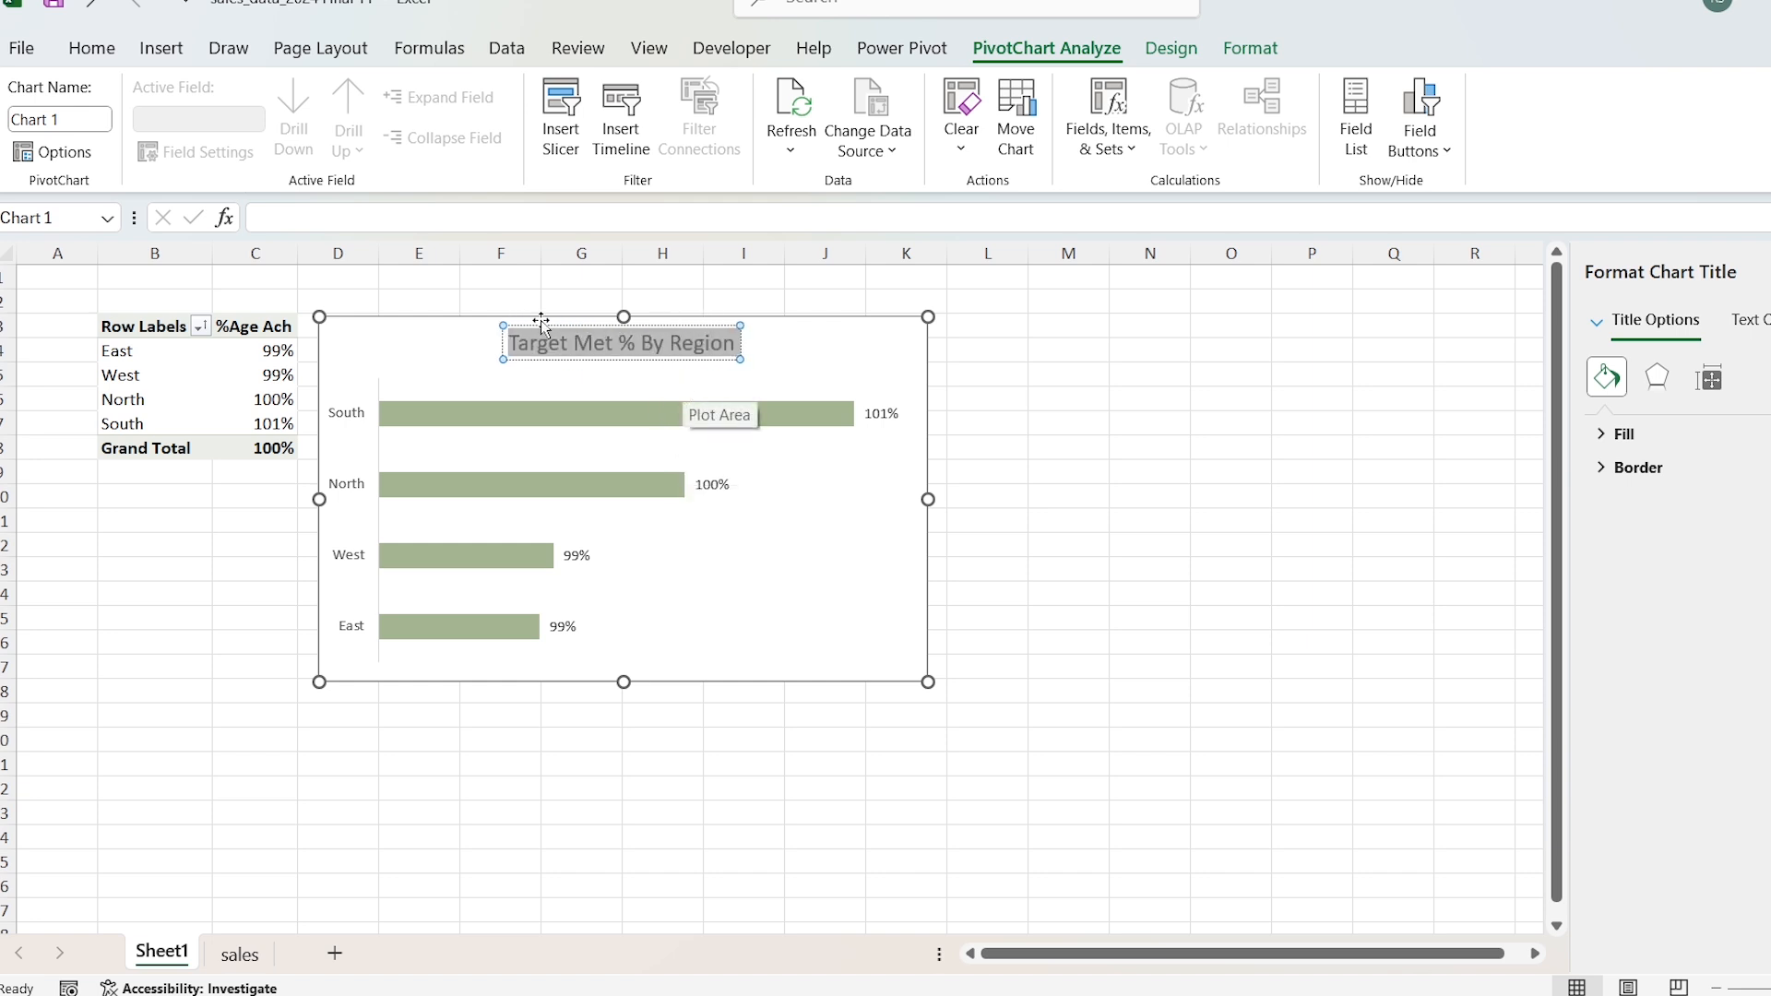
pyautogui.click(94, 49)
pyautogui.click(329, 96)
pyautogui.write('Arial')
pyautogui.press('Return')
# Step: Move the bar chart directly below the region PivotTable and narrow it to end near column E
pyautogui.moveTo(425, 327); pyautogui.dragTo(132, 495)
pyautogui.moveTo(637, 668); pyautogui.dragTo(465, 668)
# Step: Copy the region PivotTable and paste the duplicate at cell H3
pyautogui.click(138, 323)
pyautogui.hotkey('shift', 'Down')
pyautogui.hotkey('shift', 'Down')
pyautogui.hotkey('shift', 'Down')
pyautogui.hotkey('shift', 'Down')
pyautogui.hotkey('shift', 'Down')
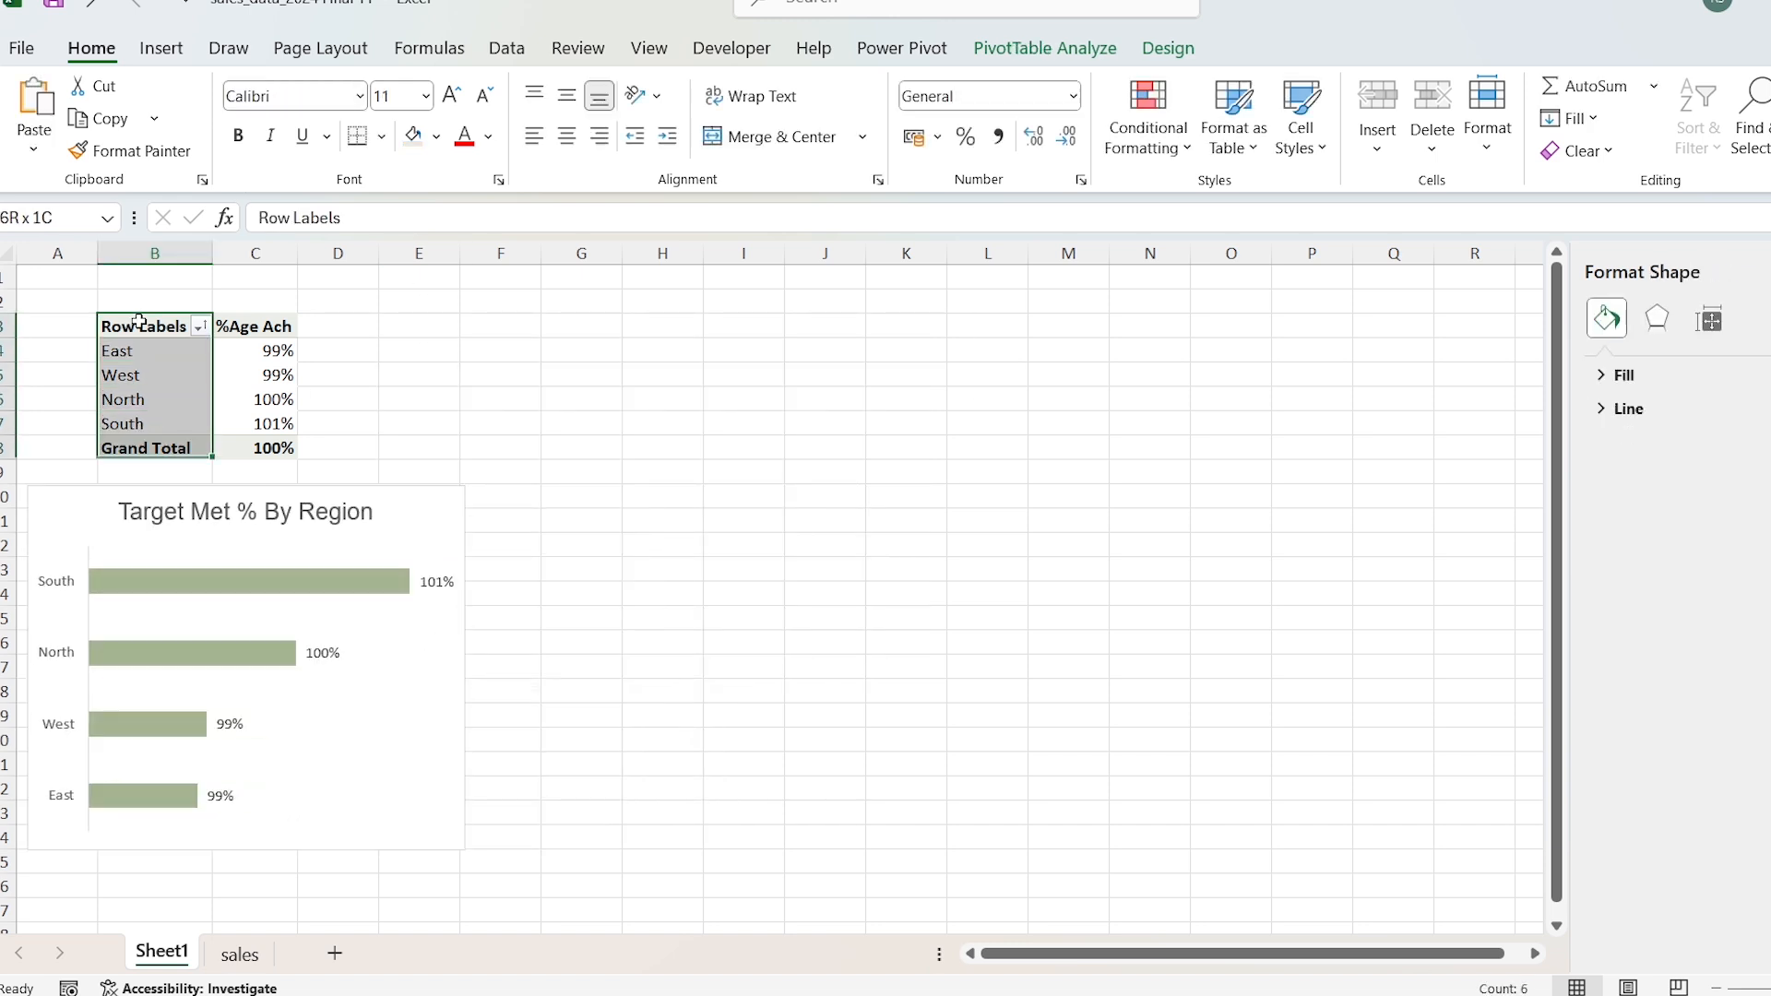
pyautogui.hotkey('shift', 'Right')
pyautogui.hotkey('ctrl', 'c')
pyautogui.press('Right')
pyautogui.press('Right')
pyautogui.press('Right')
pyautogui.press('Right')
pyautogui.press('Right')
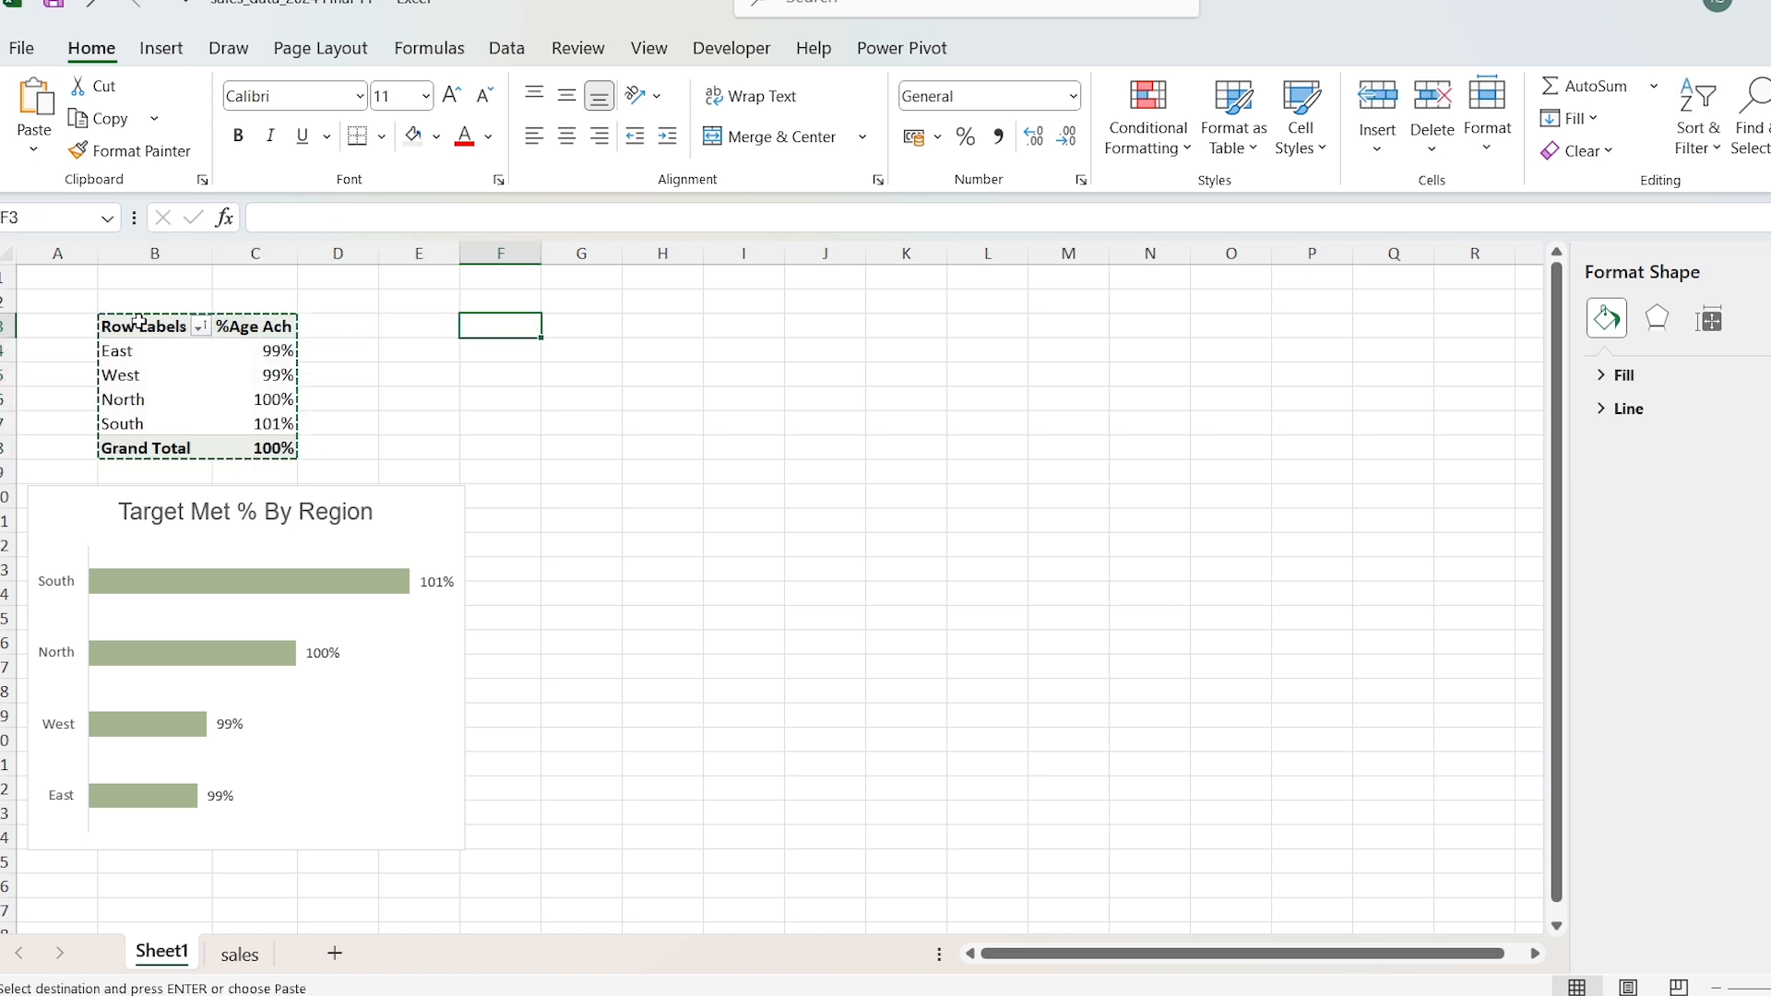
pyautogui.hotkey('ctrl', 'v')
pyautogui.press('Escape')
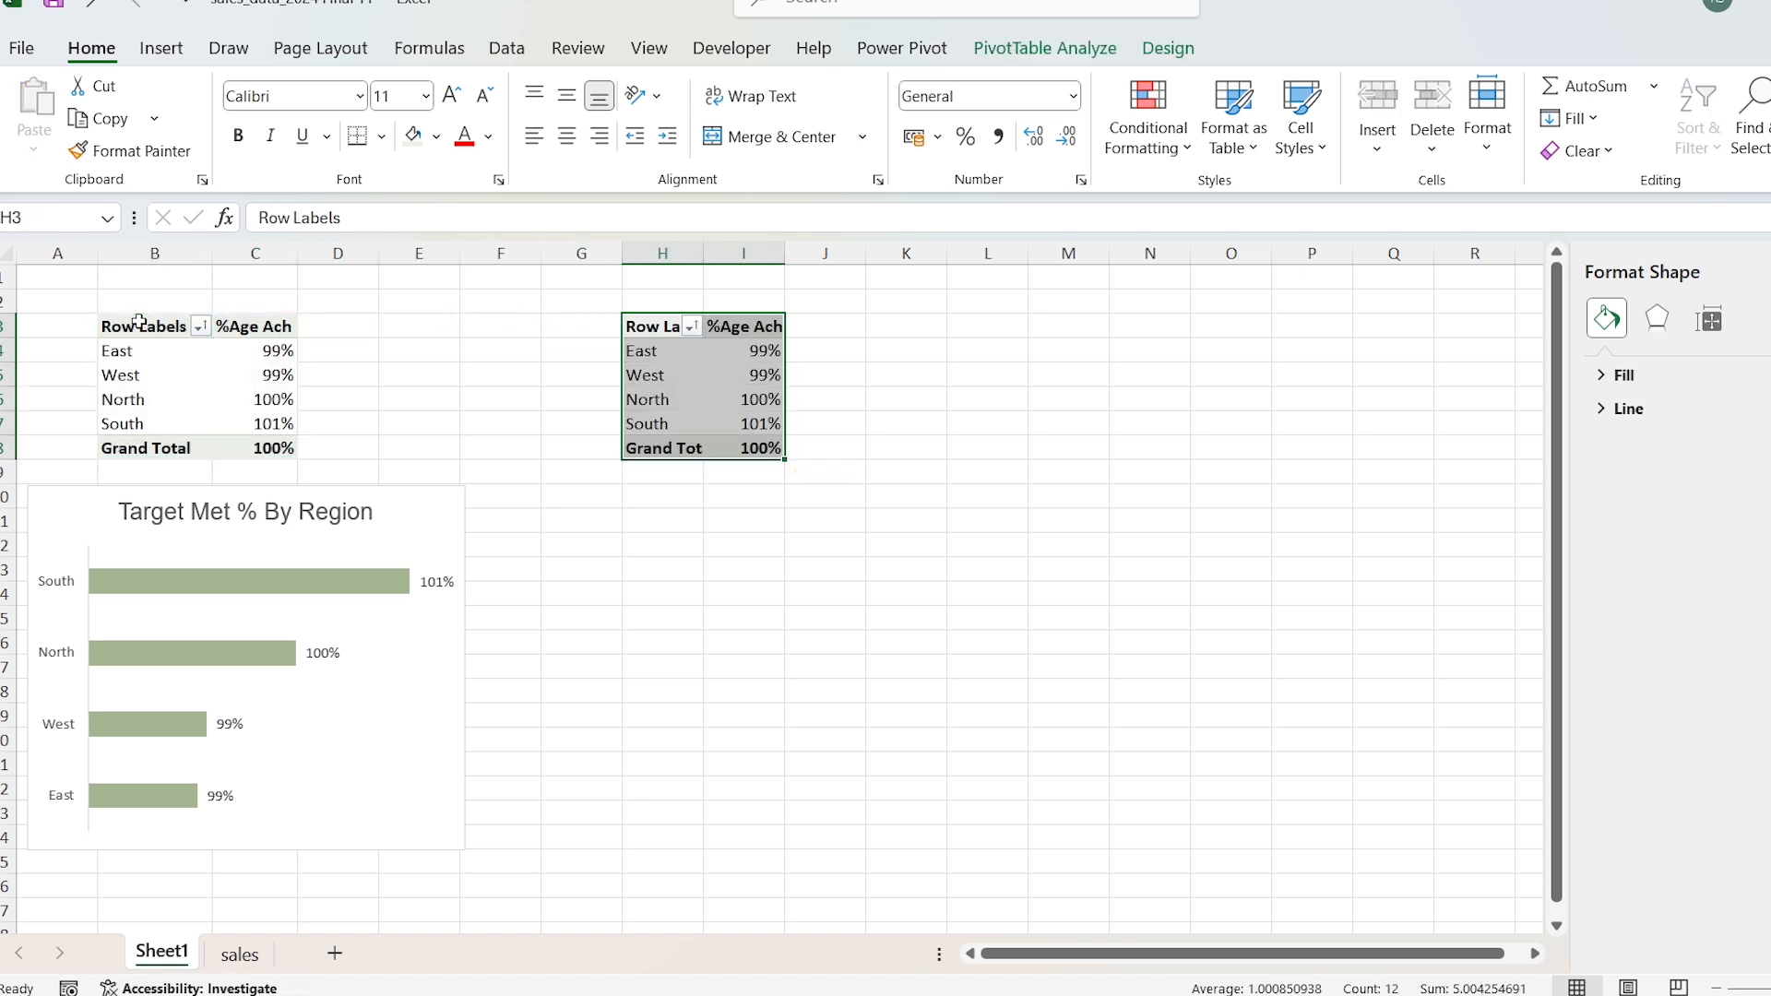
# Step: Remove the Region and %Age Ach fields from the copied PivotTable
pyautogui.click(662, 325)
pyautogui.rightClick(657, 352)
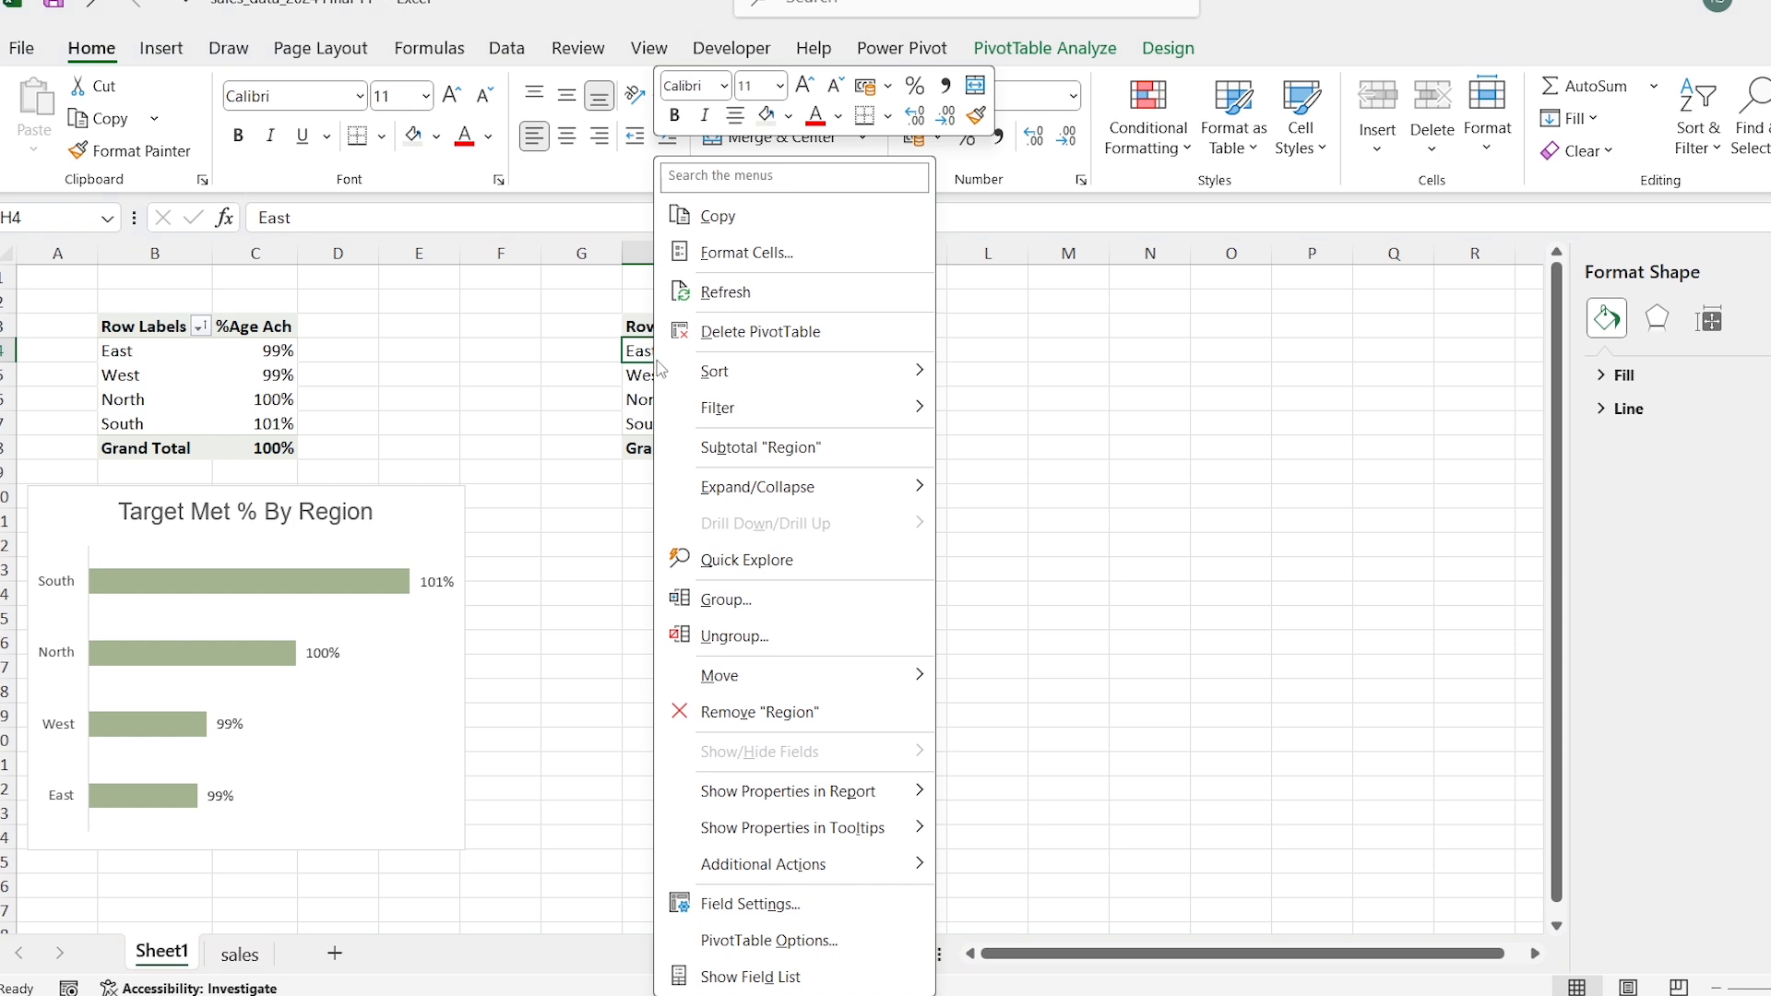
pyautogui.click(818, 977)
pyautogui.moveTo(927, 761); pyautogui.dragTo(701, 591)
pyautogui.moveTo(1200, 760); pyautogui.dragTo(687, 414)
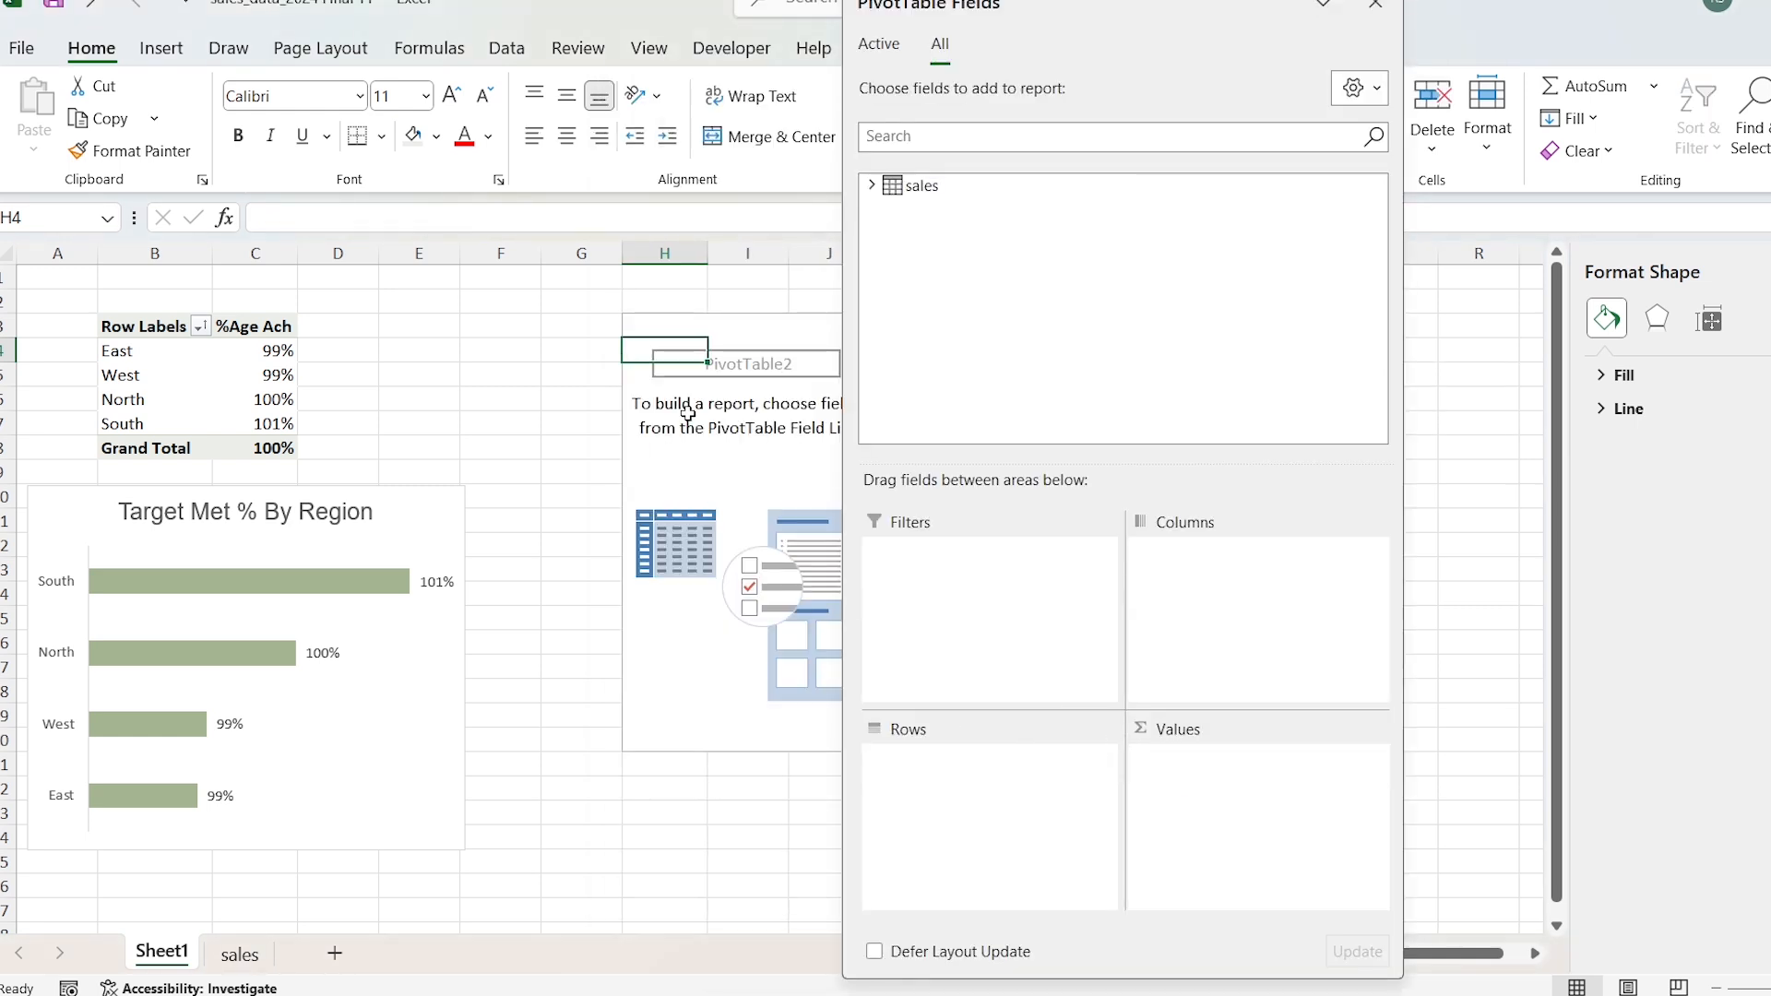
# Step: Build the copied PivotTable with Target Status as rows and the Count measure as values
pyautogui.click(871, 185)
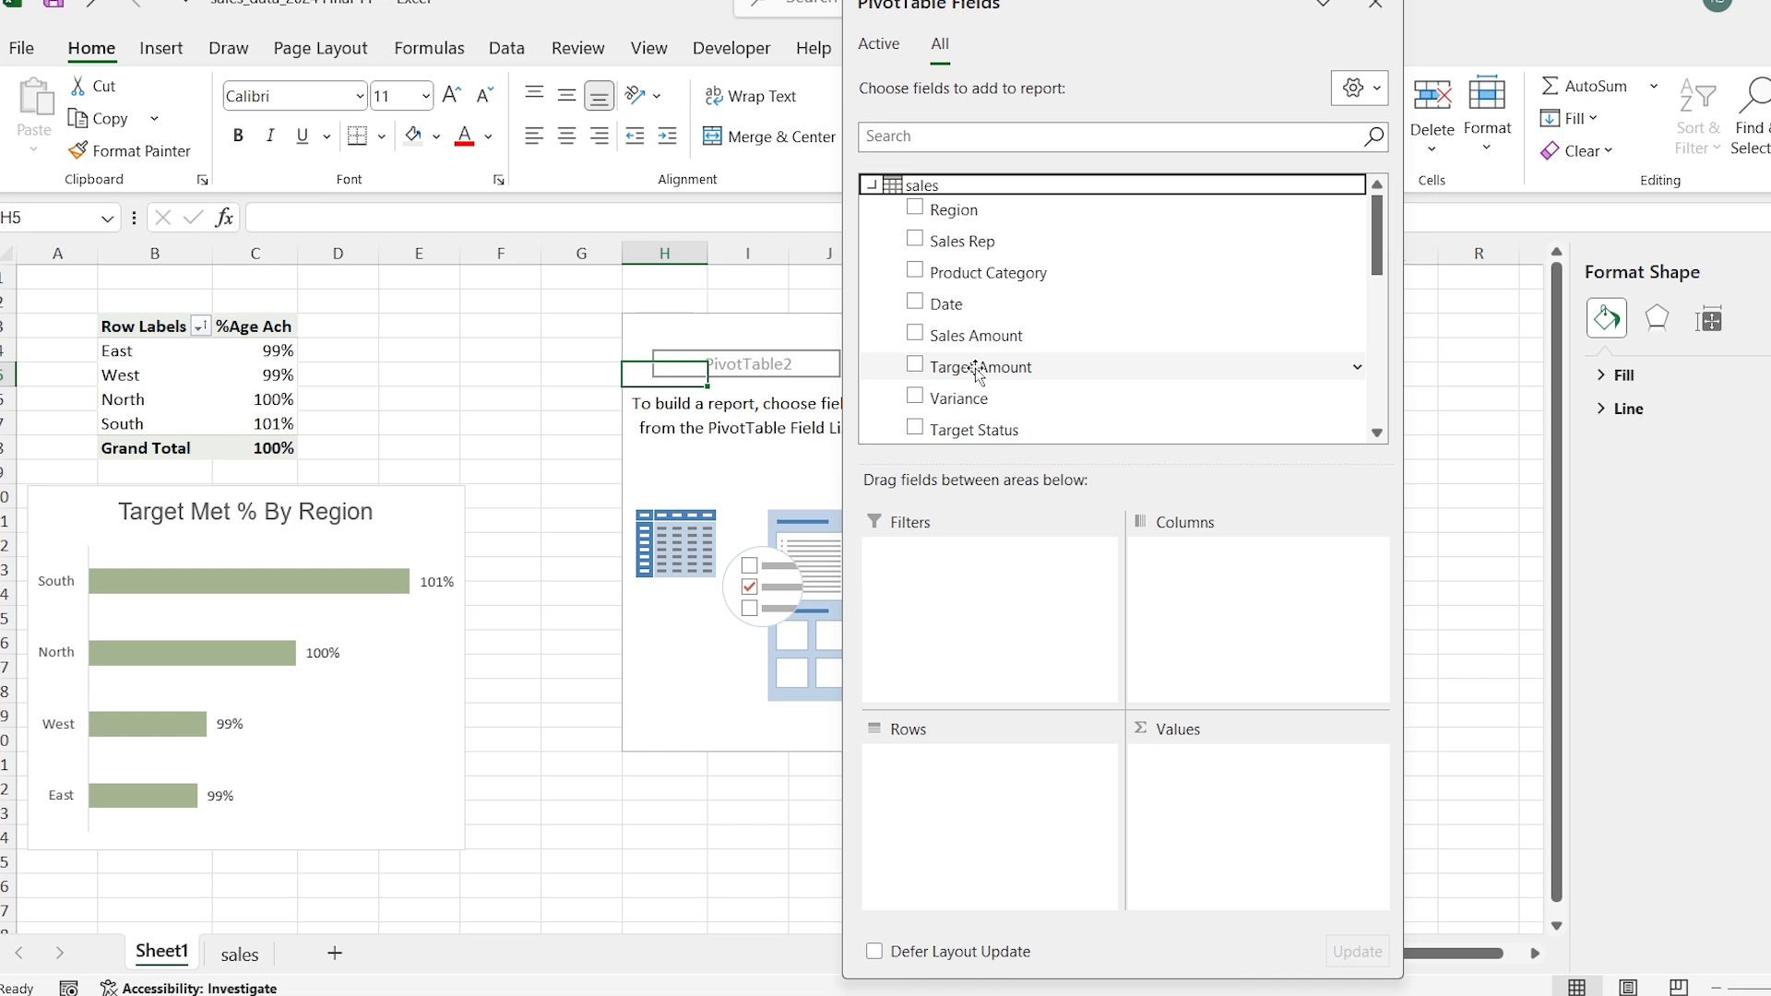
pyautogui.scroll(-1, 978, 369)
pyautogui.moveTo(975, 369); pyautogui.dragTo(969, 778)
pyautogui.scroll(-4, 978, 396)
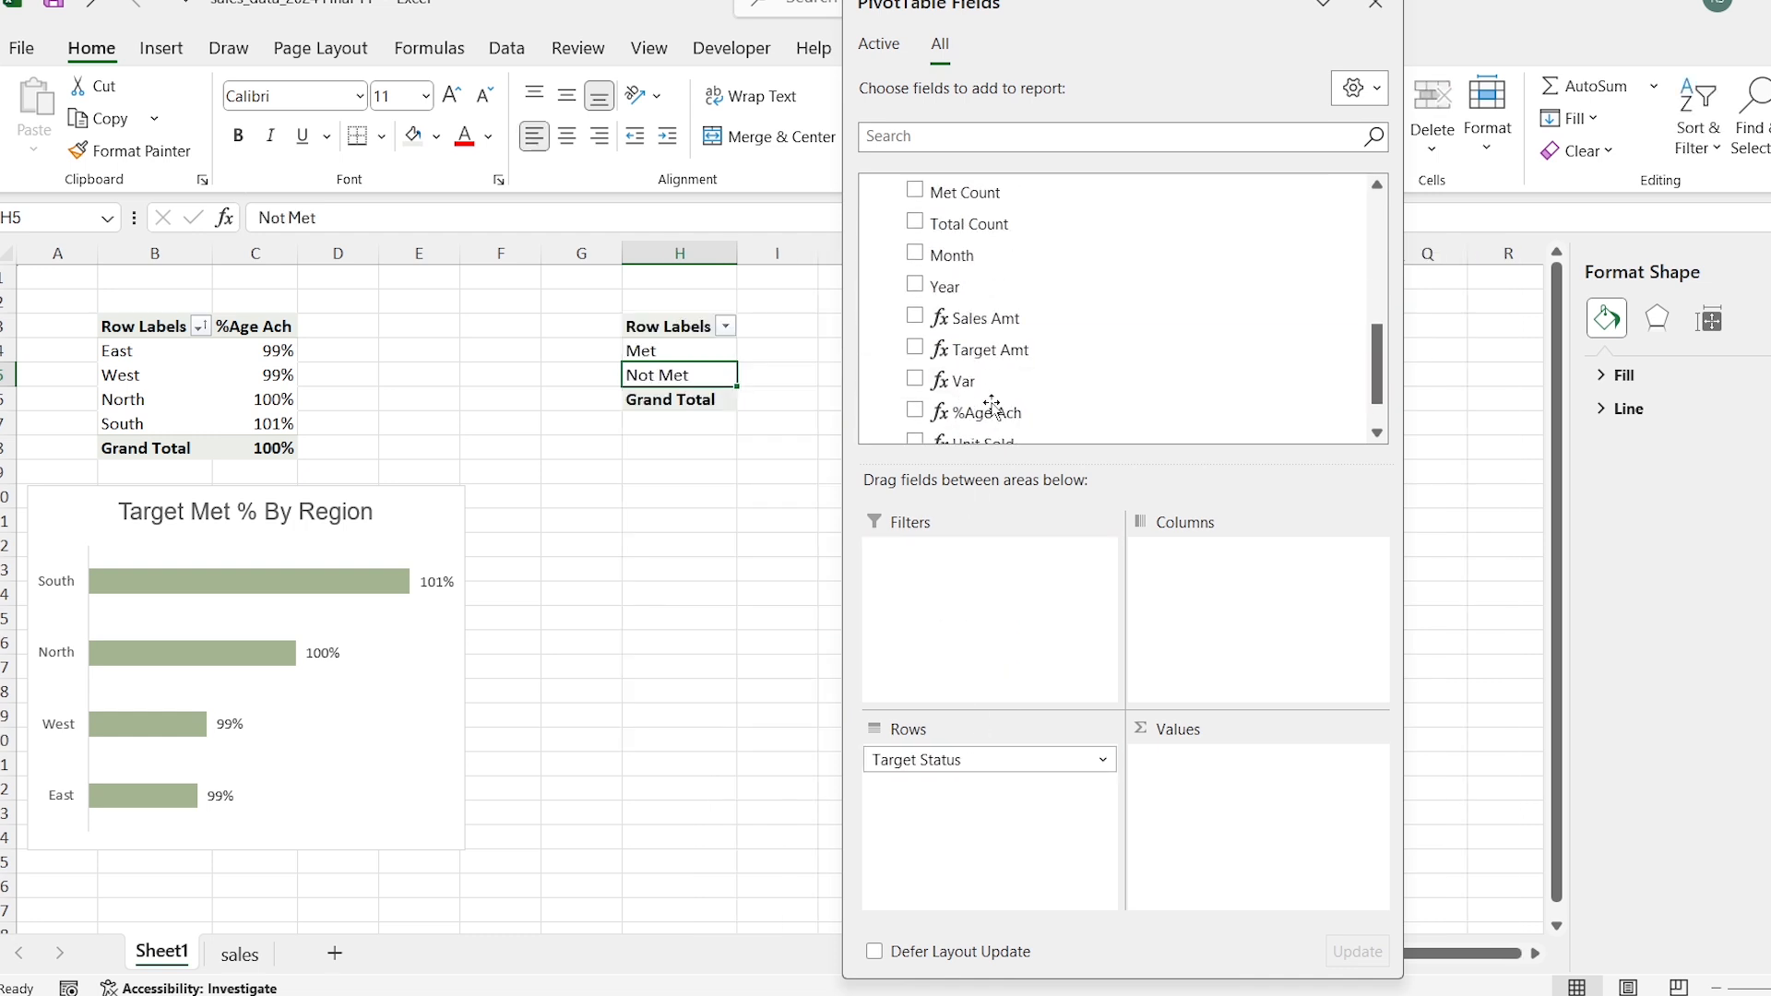
pyautogui.scroll(-1, 991, 406)
pyautogui.moveTo(964, 413); pyautogui.dragTo(1228, 812)
pyautogui.click(1375, 7)
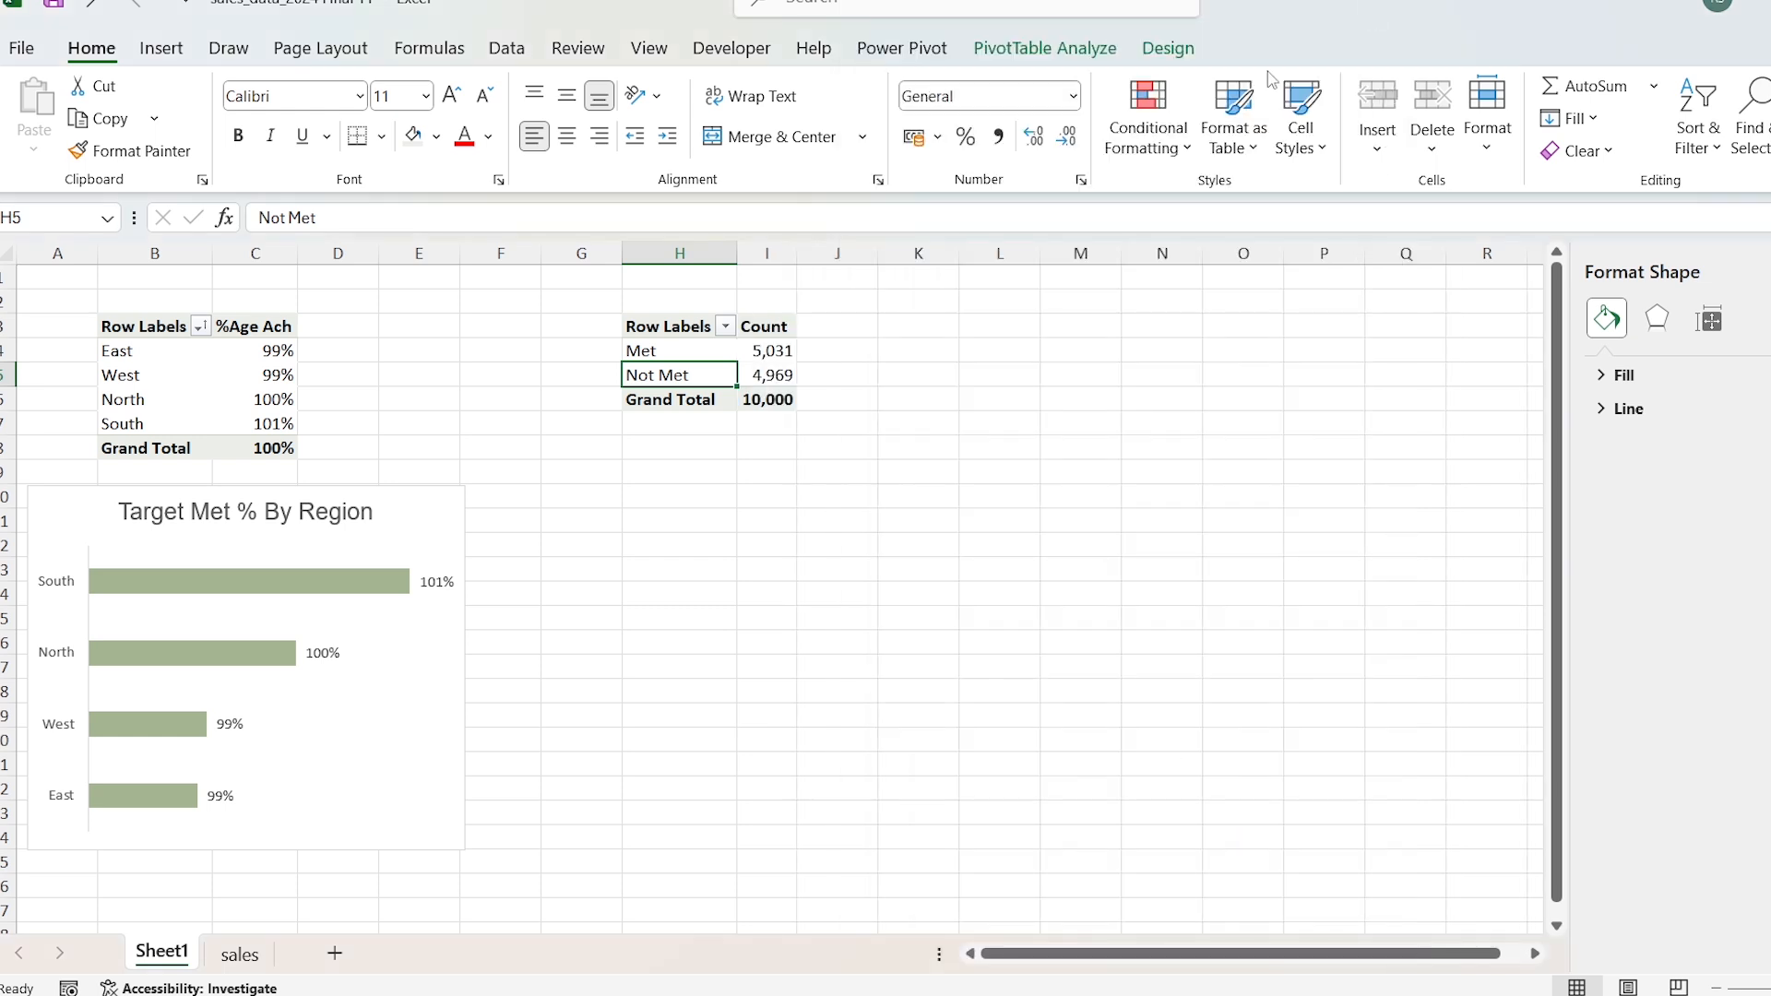
# Step: Insert a doughnut PivotChart from the Target Status PivotTable
pyautogui.click(163, 51)
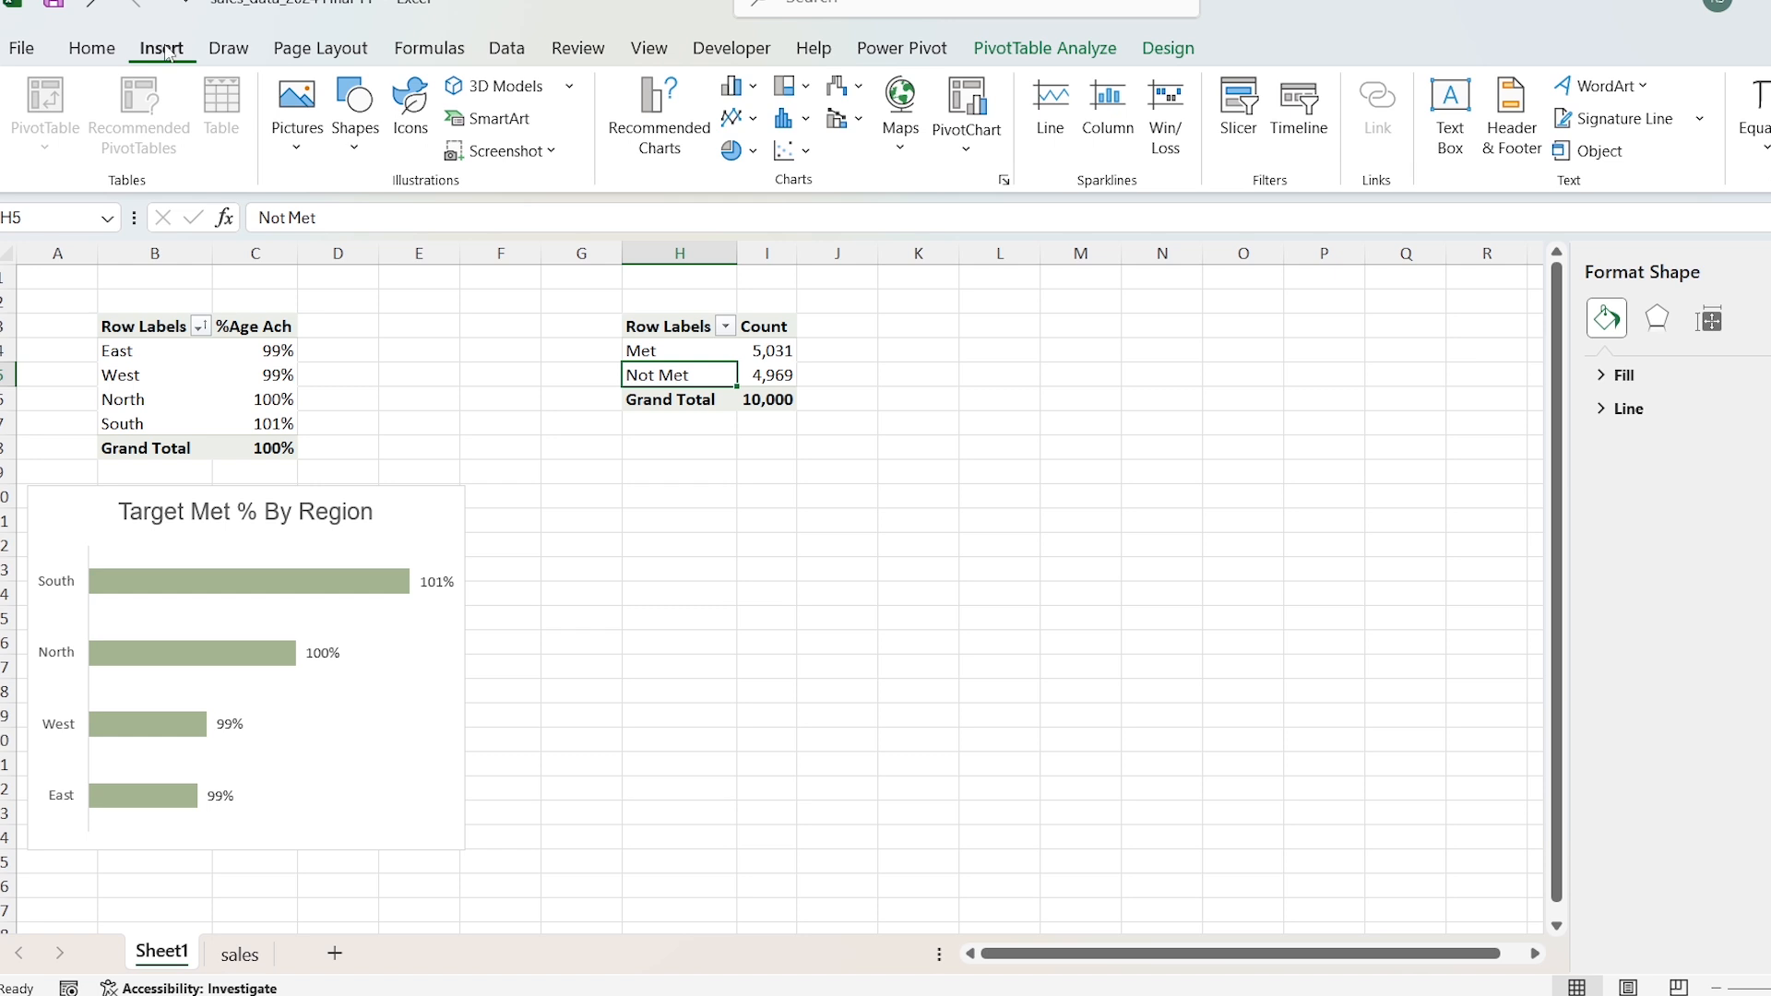
pyautogui.click(758, 151)
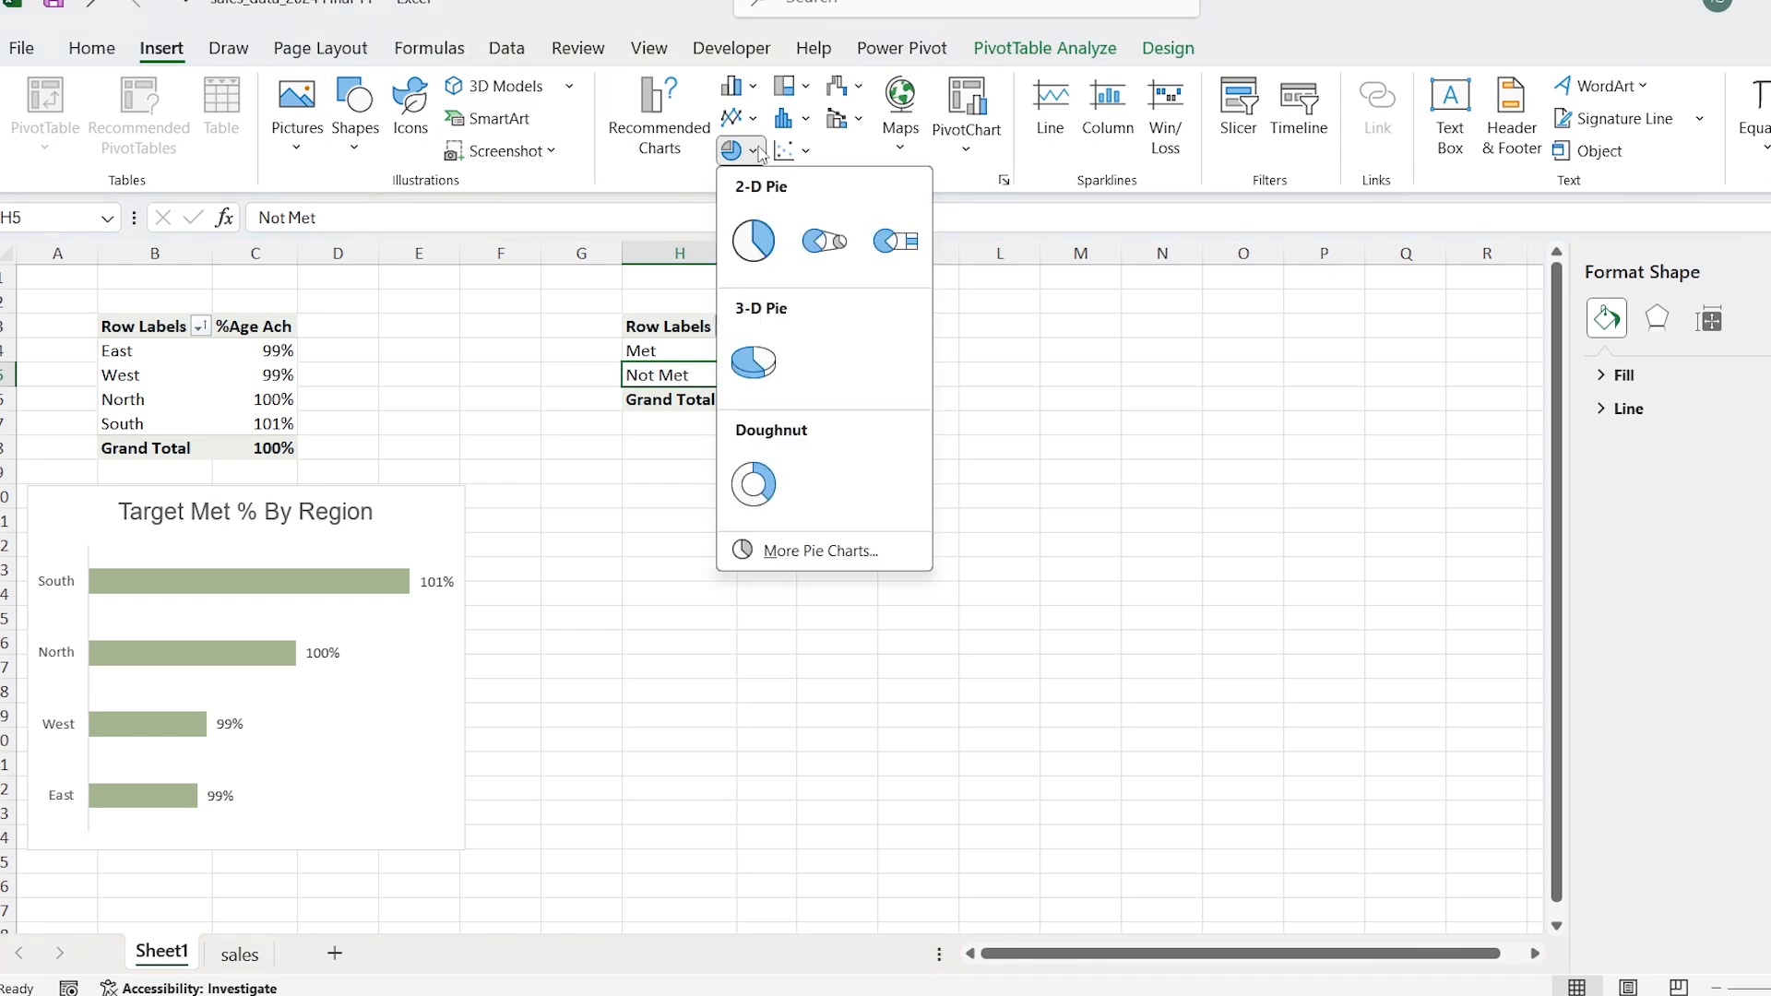
pyautogui.click(783, 499)
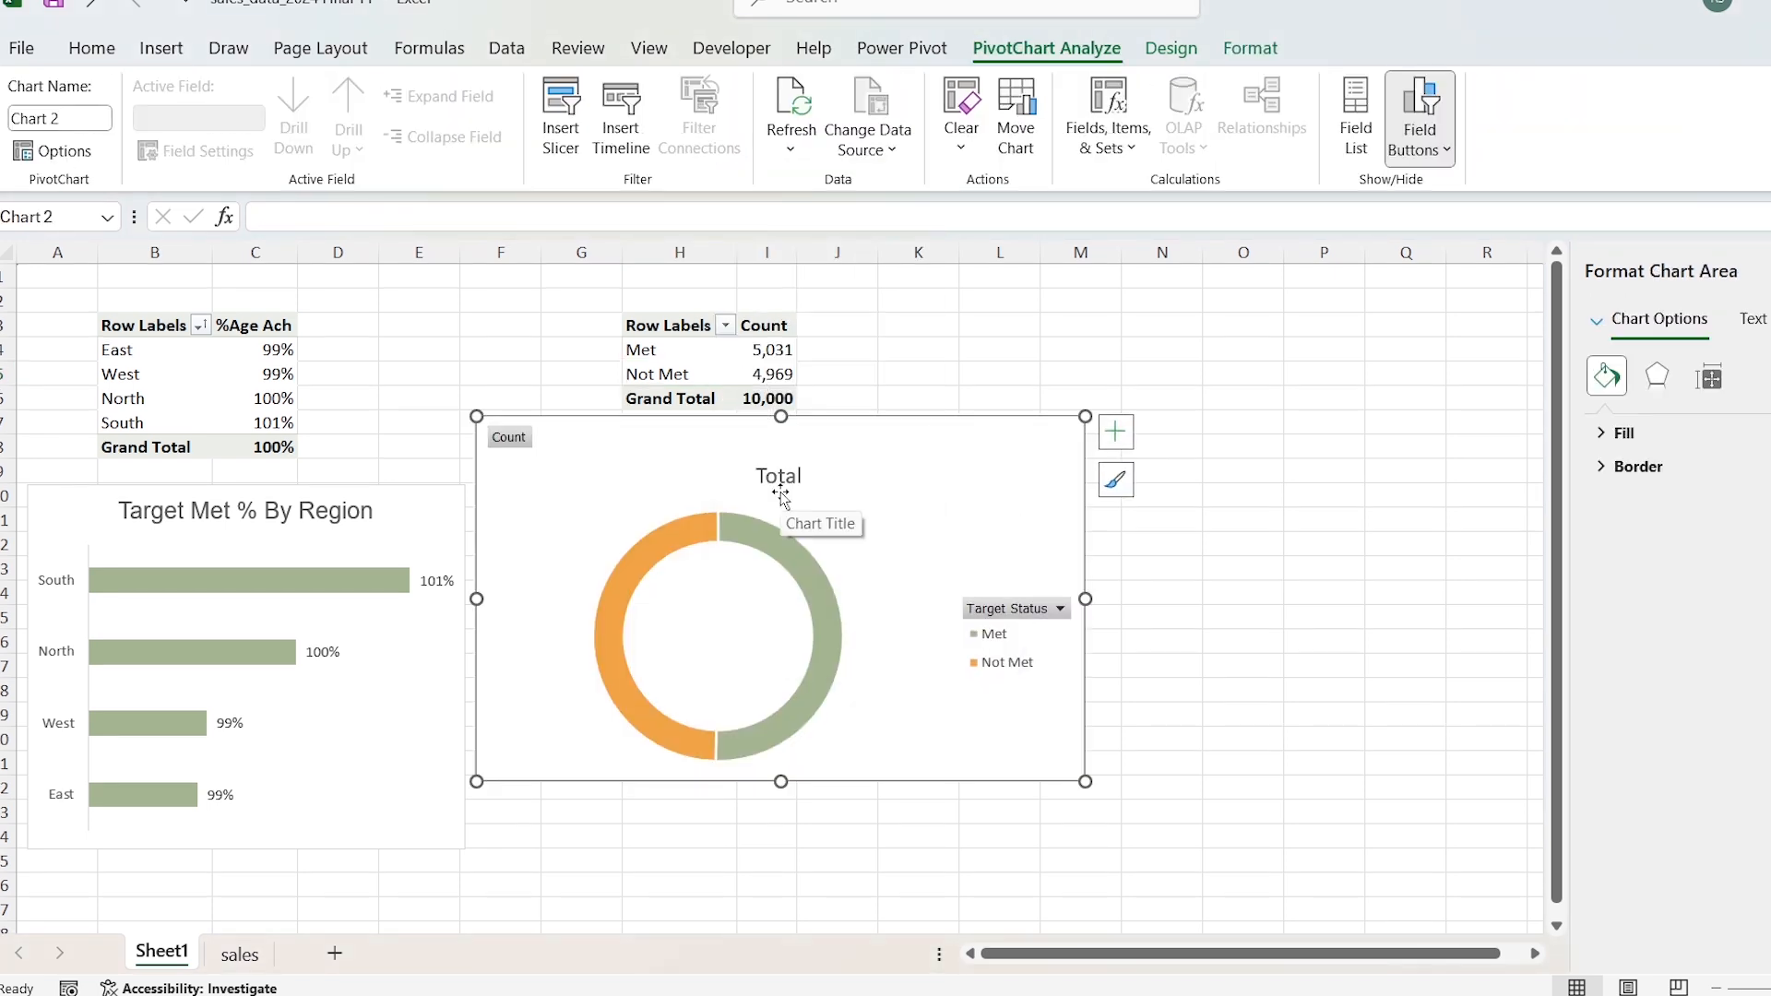
# Step: Hide all field buttons on the doughnut chart and delete its legend
pyautogui.rightClick(513, 440)
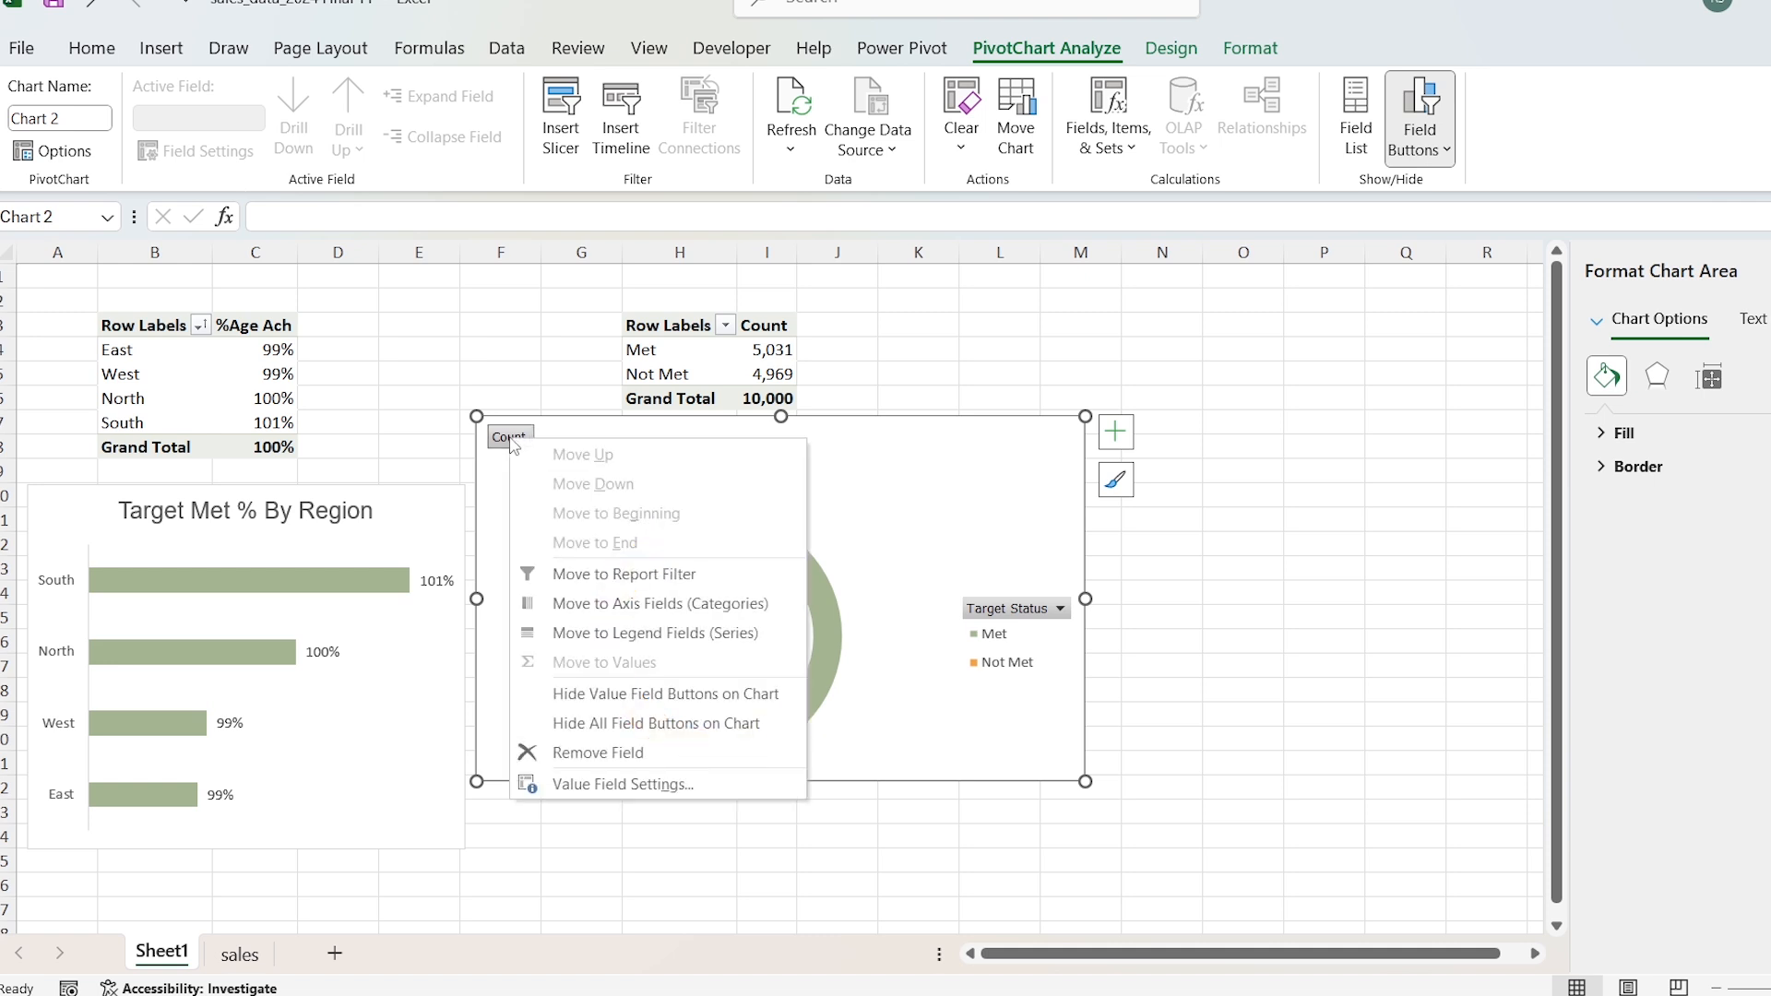
pyautogui.click(734, 723)
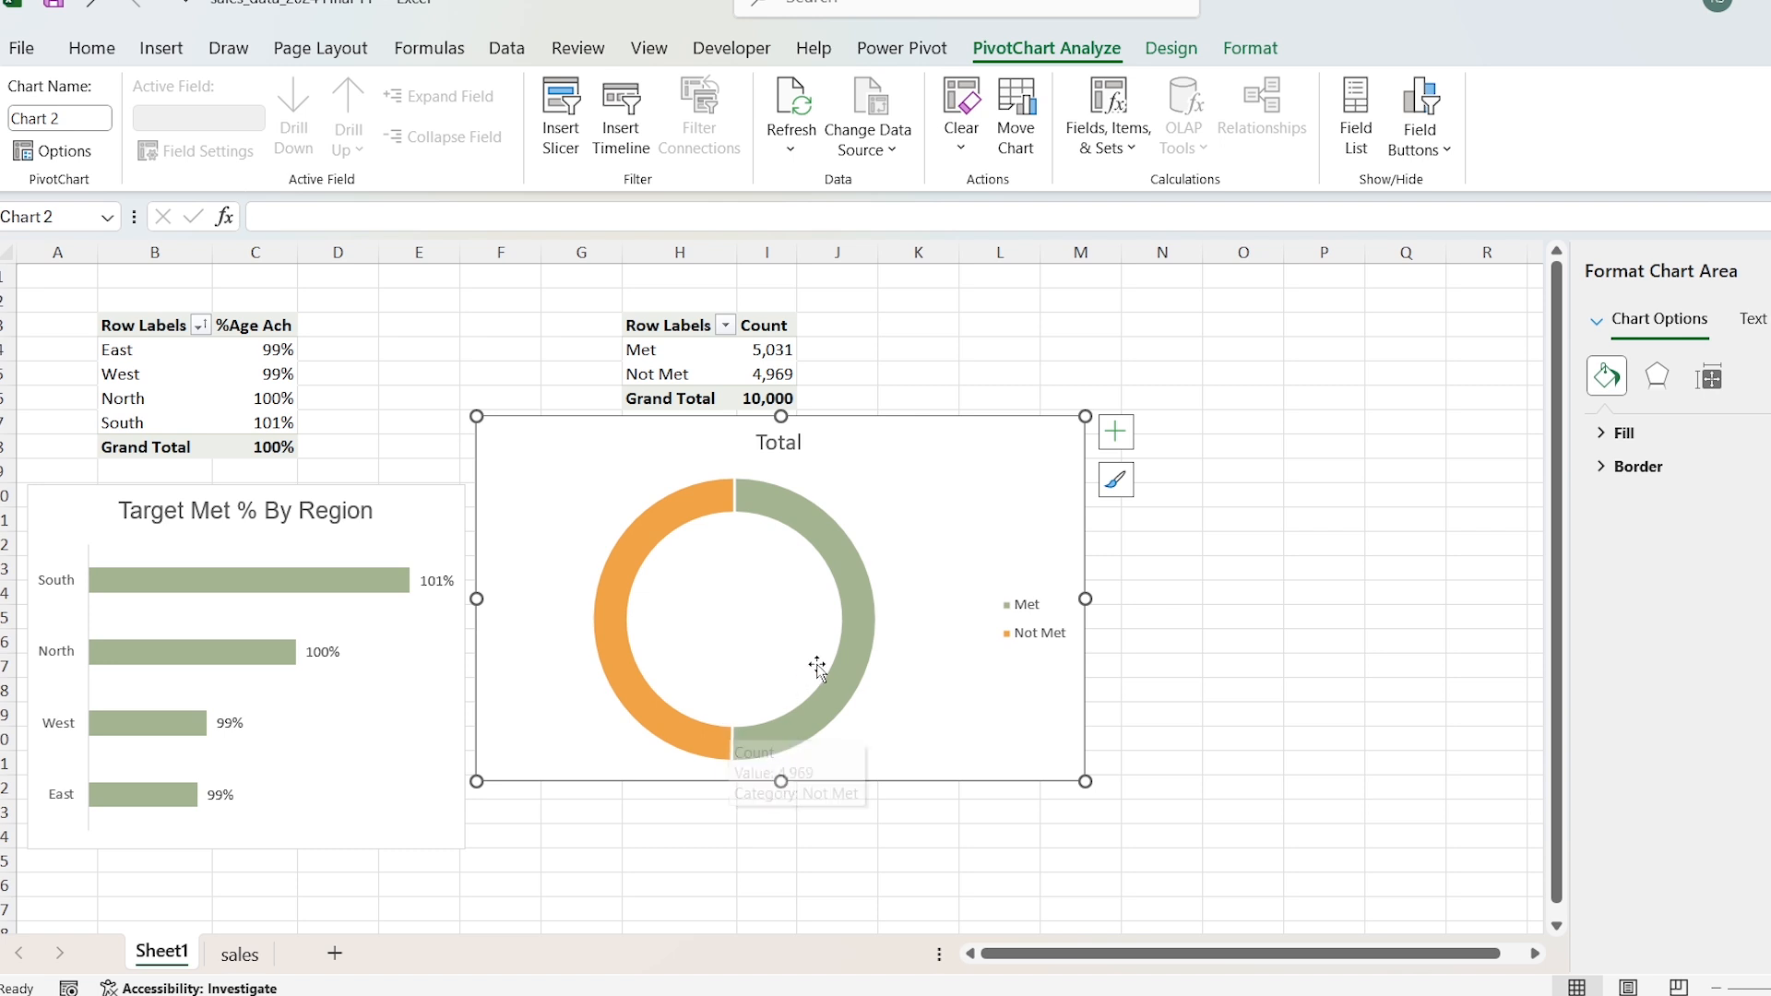
pyautogui.click(1025, 613)
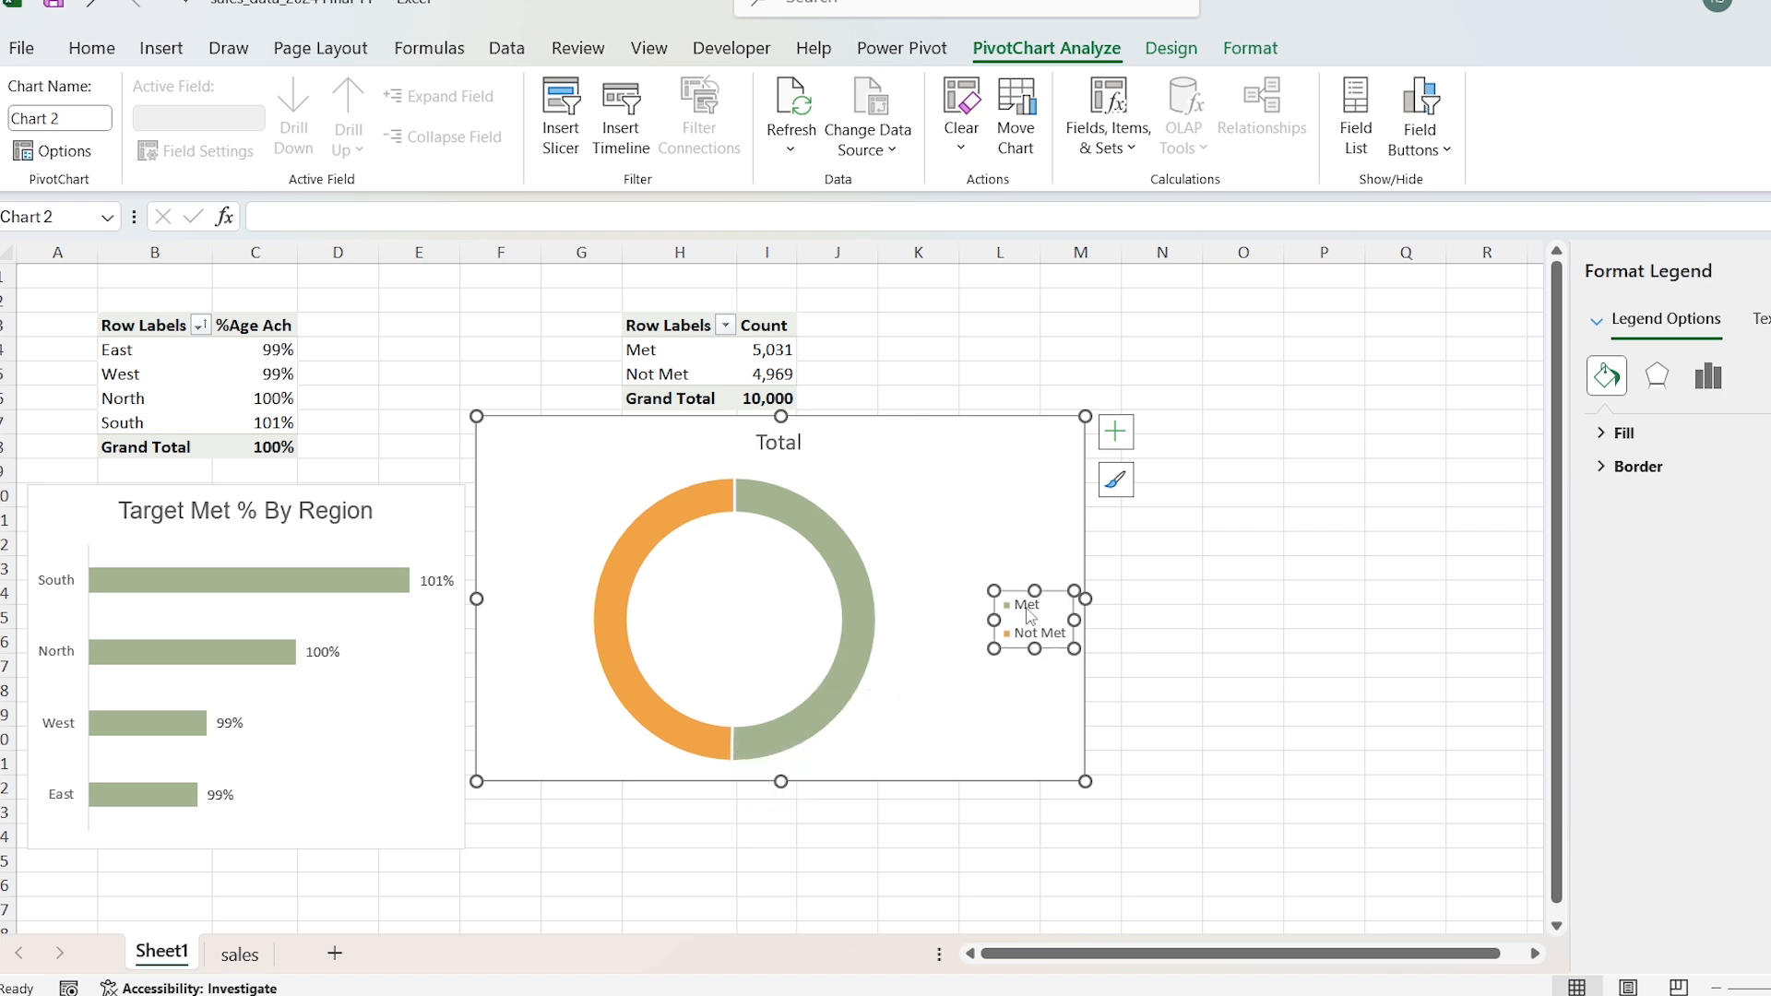
pyautogui.press('Delete')
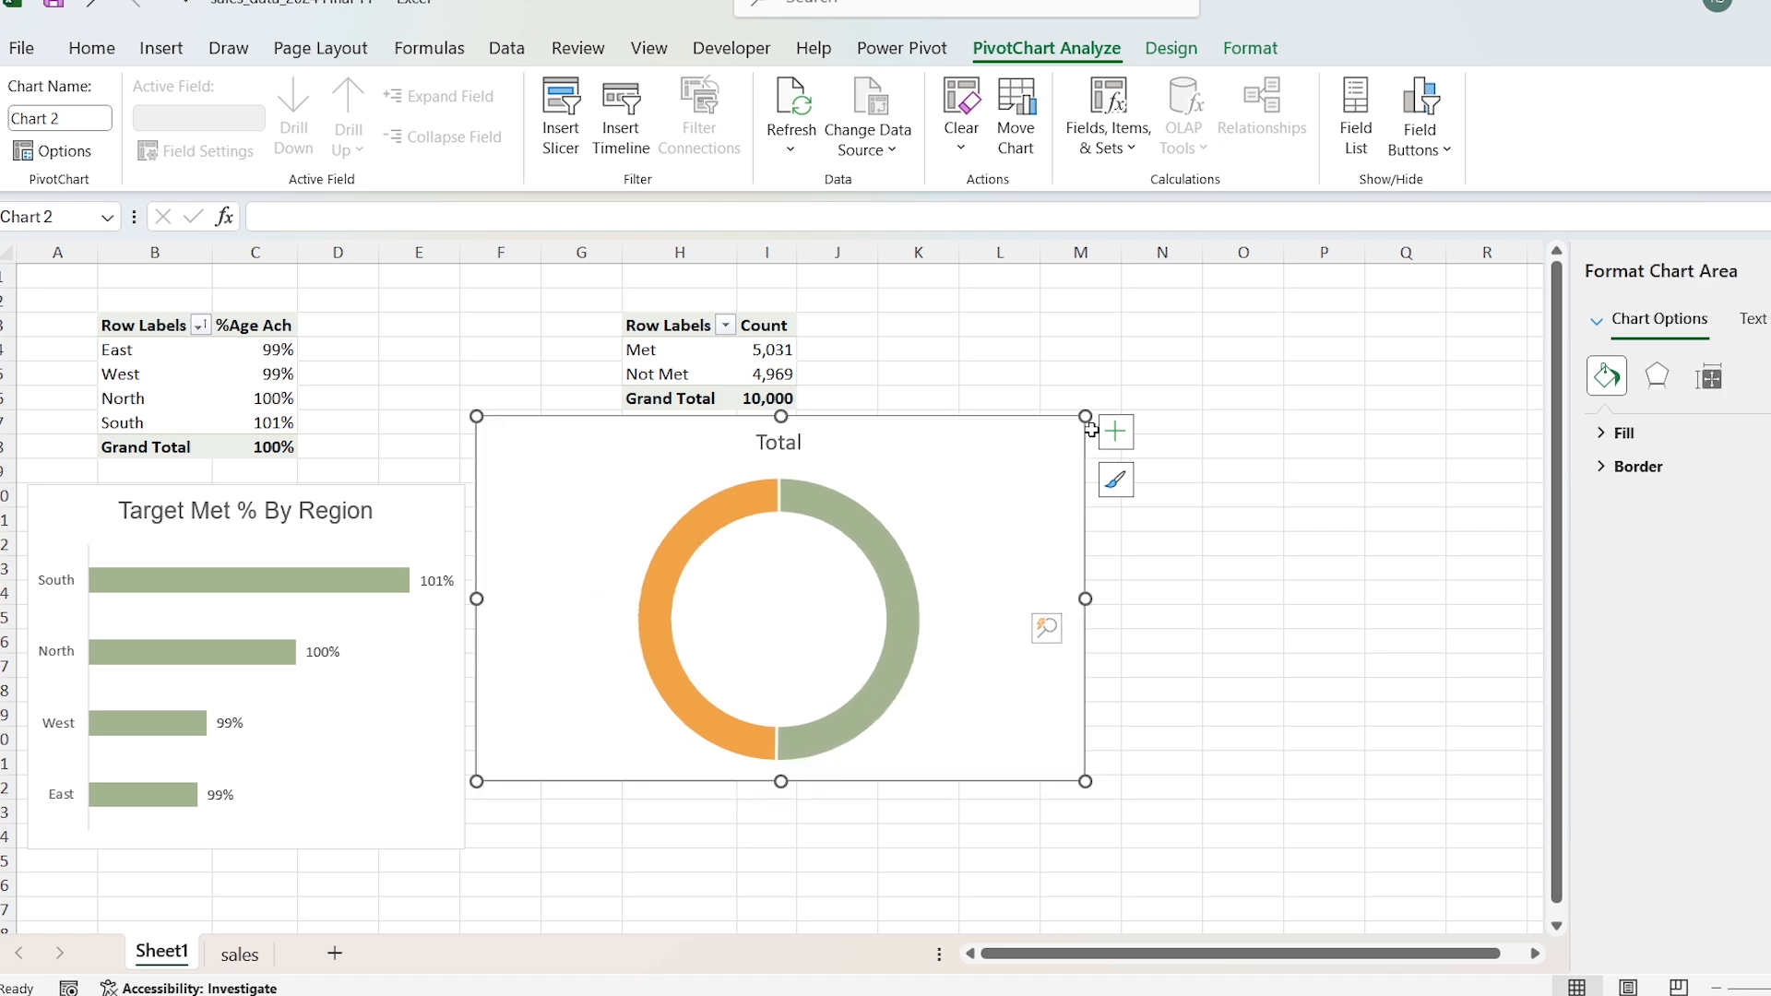
# Step: Add data labels with category name, value and percentage to the doughnut chart and move them outside the ring
pyautogui.click(1116, 441)
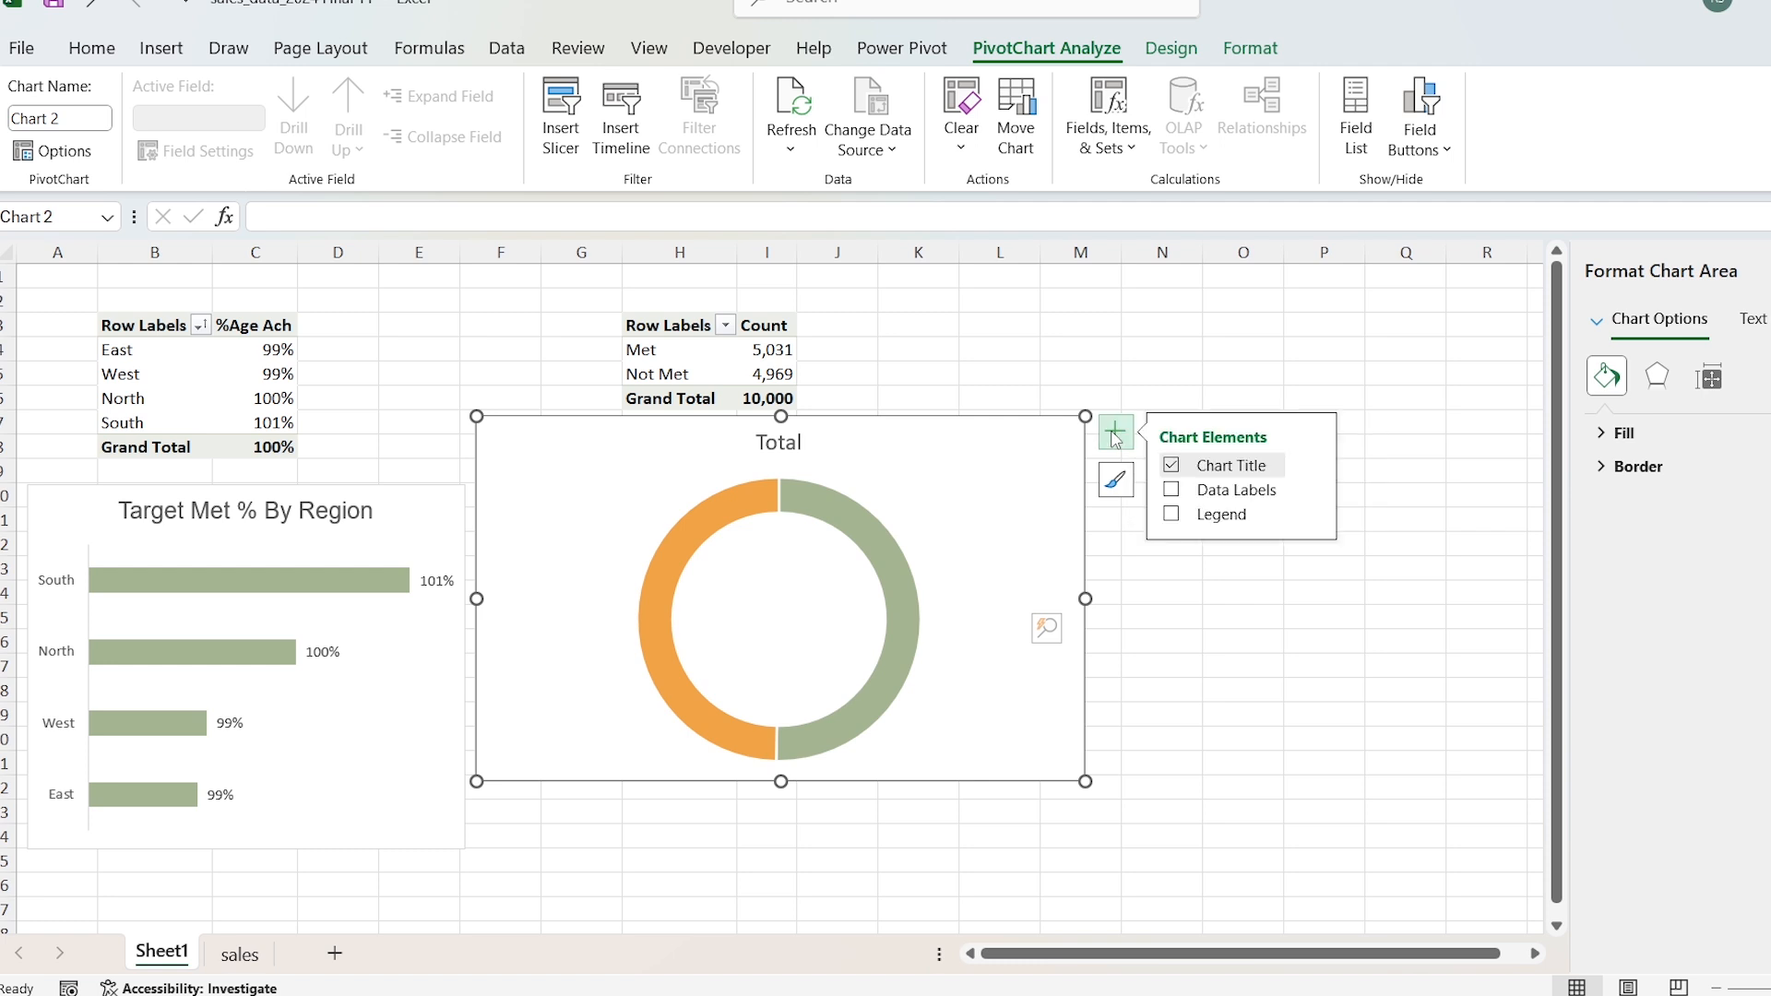
pyautogui.click(1173, 492)
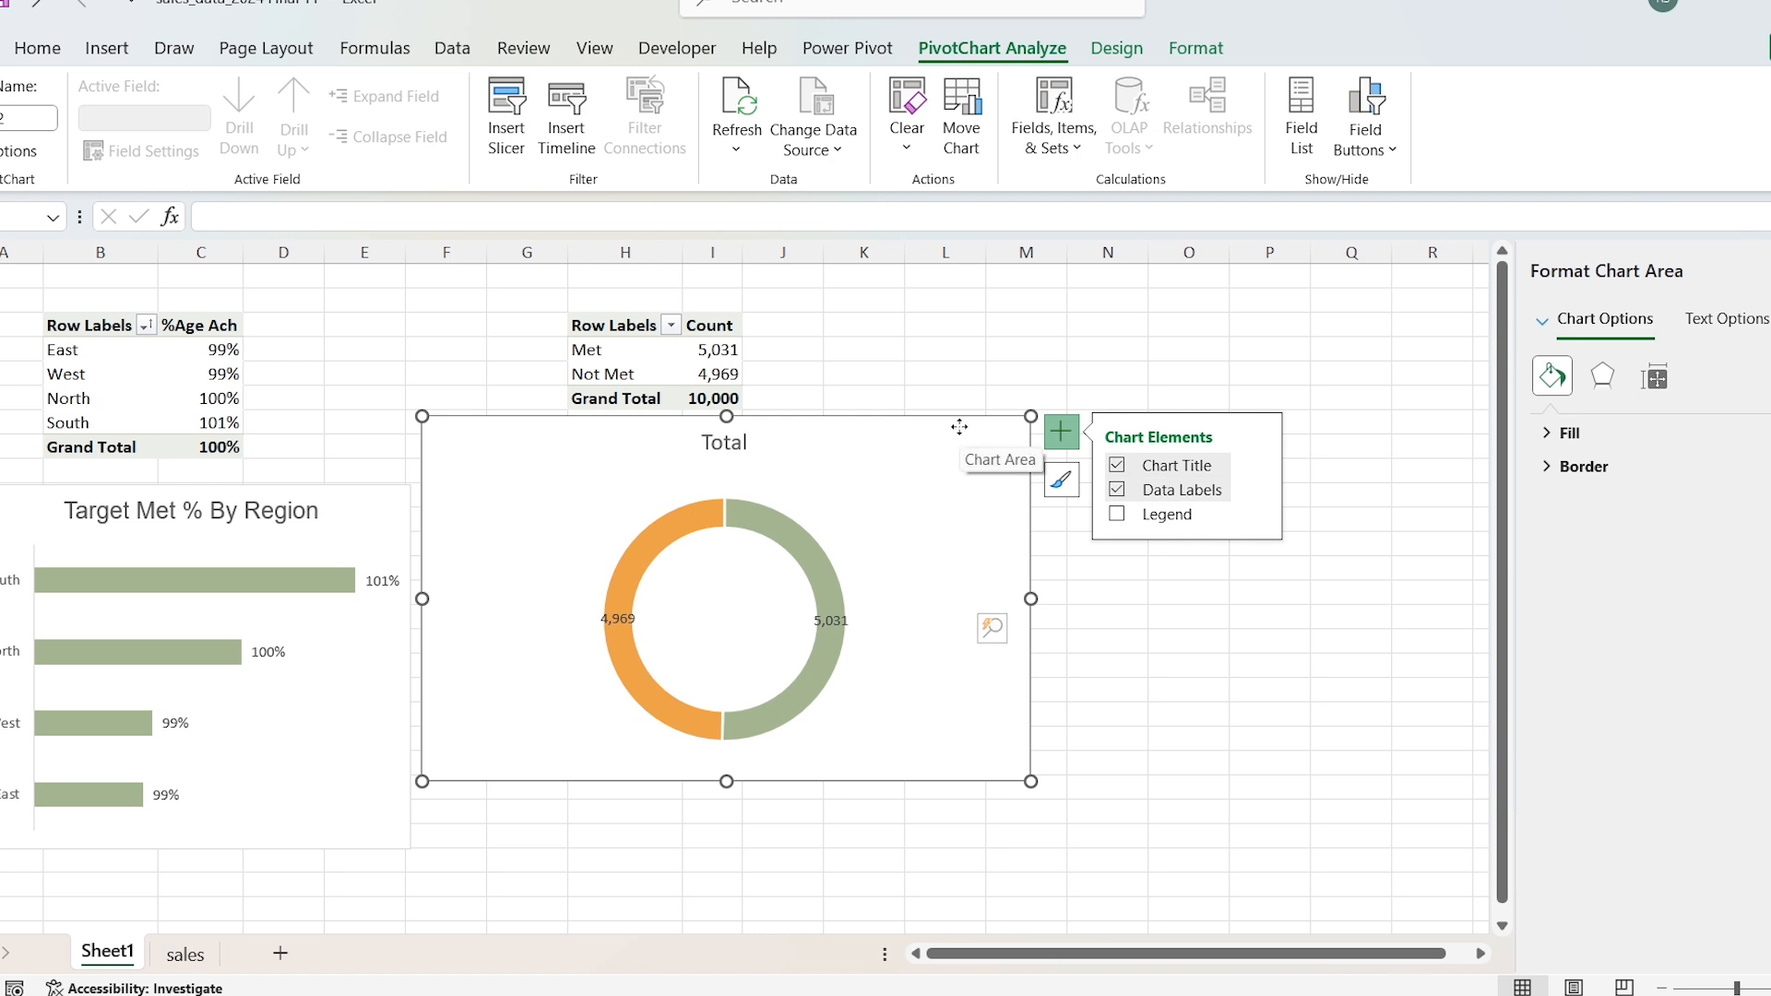
pyautogui.click(839, 617)
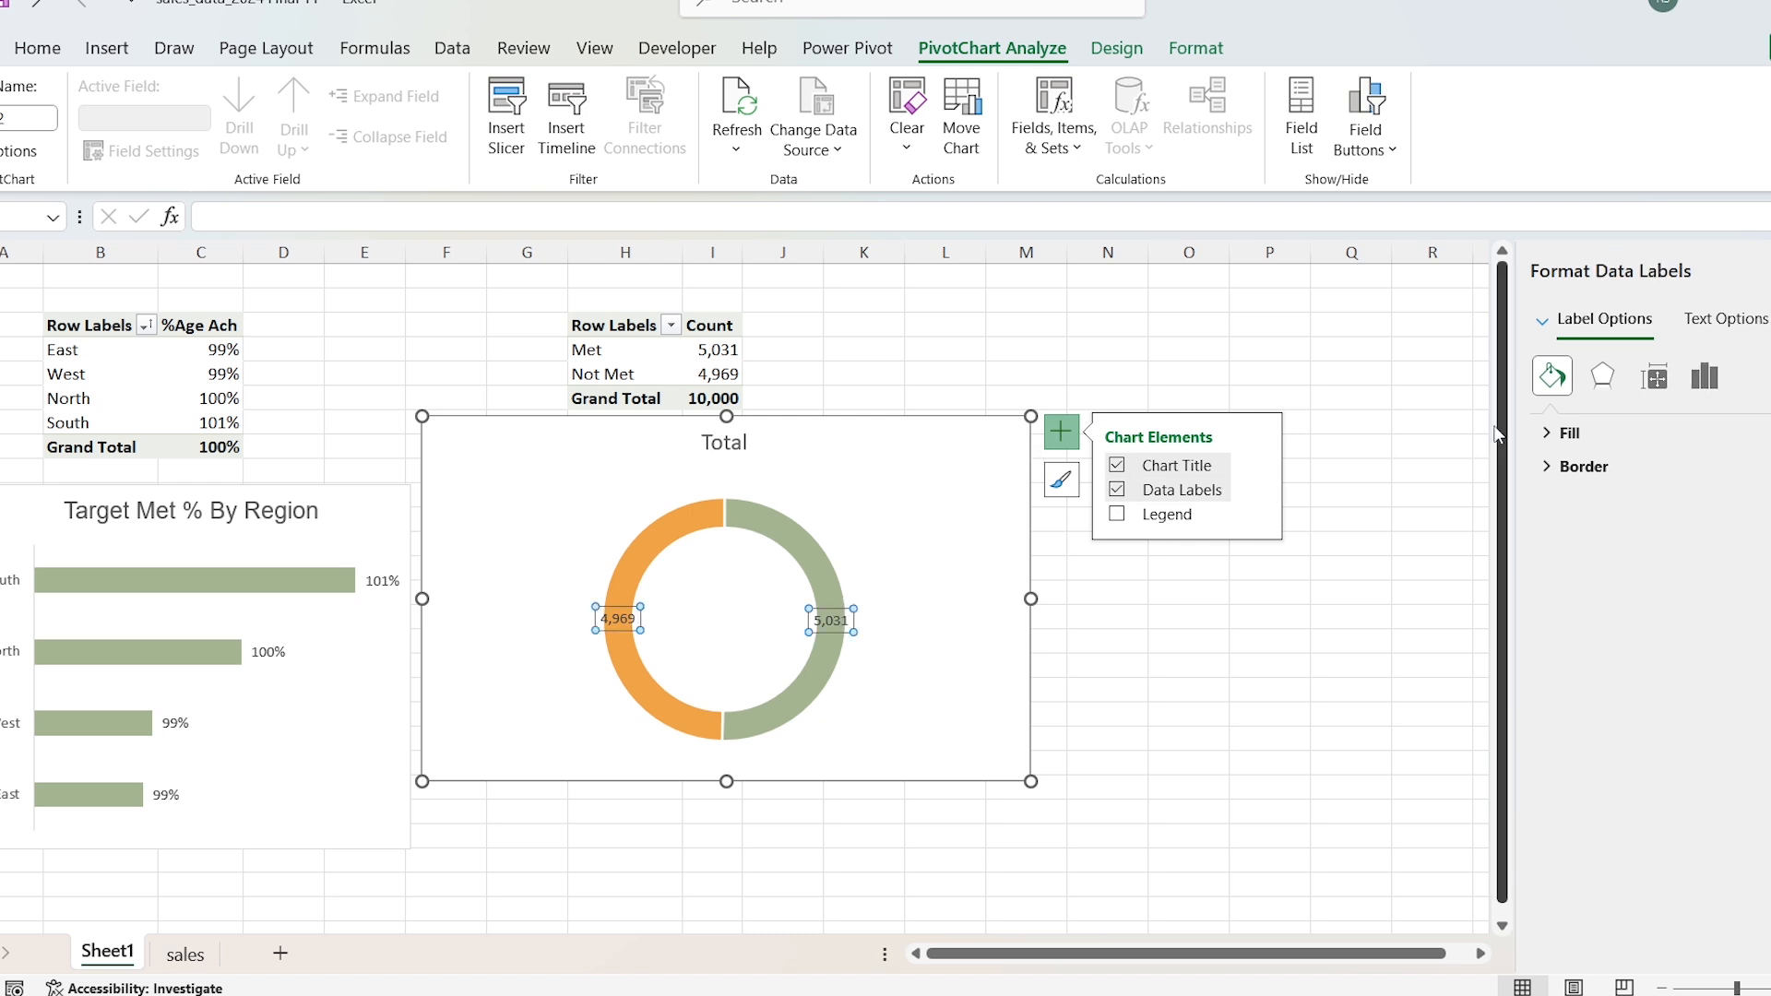
pyautogui.click(1705, 376)
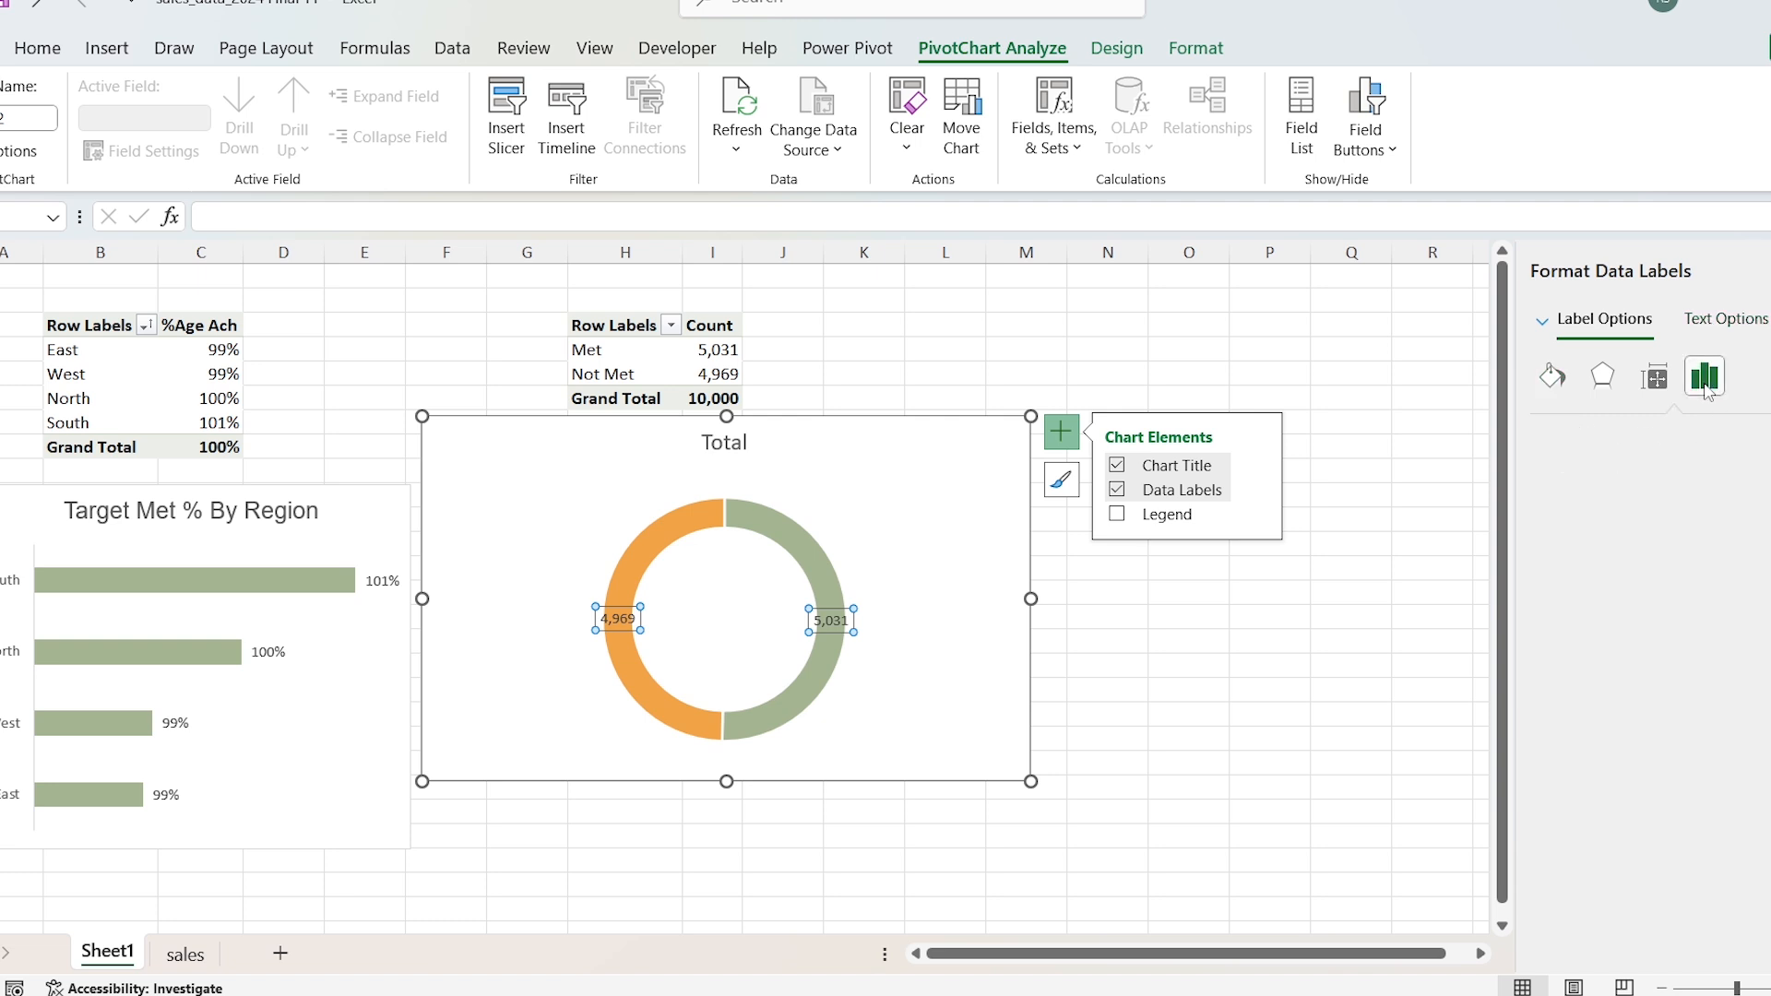
pyautogui.click(1554, 434)
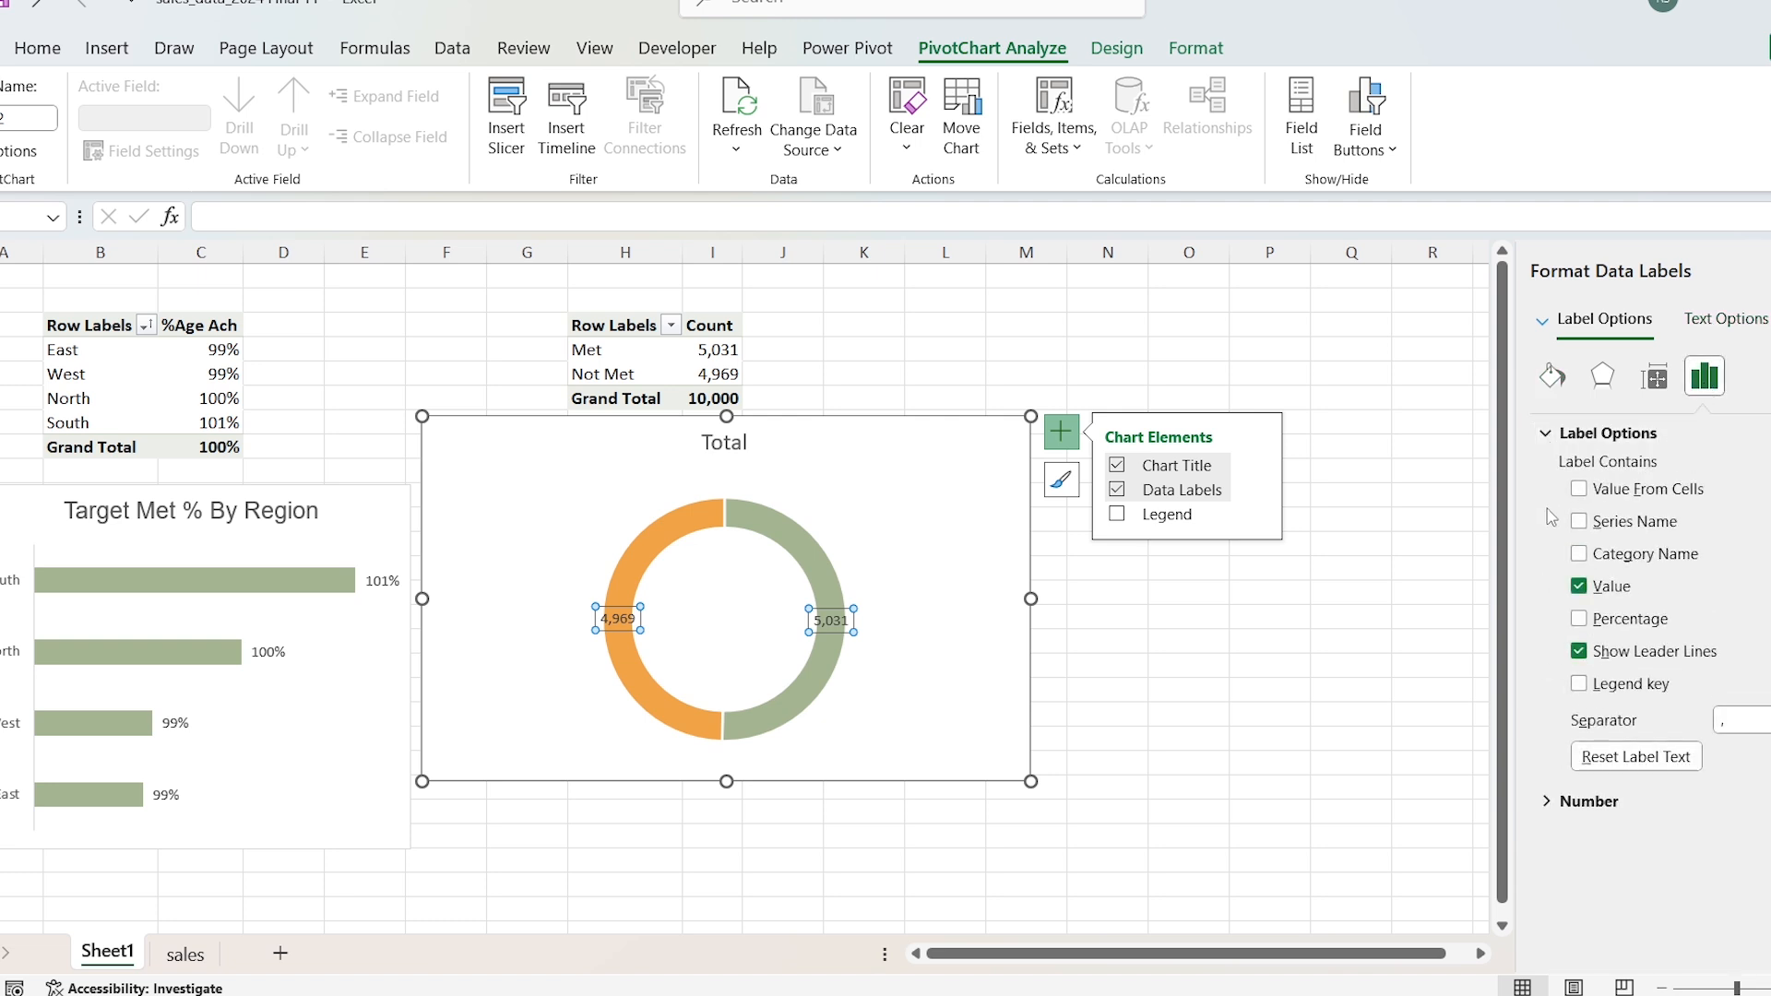
pyautogui.click(1580, 555)
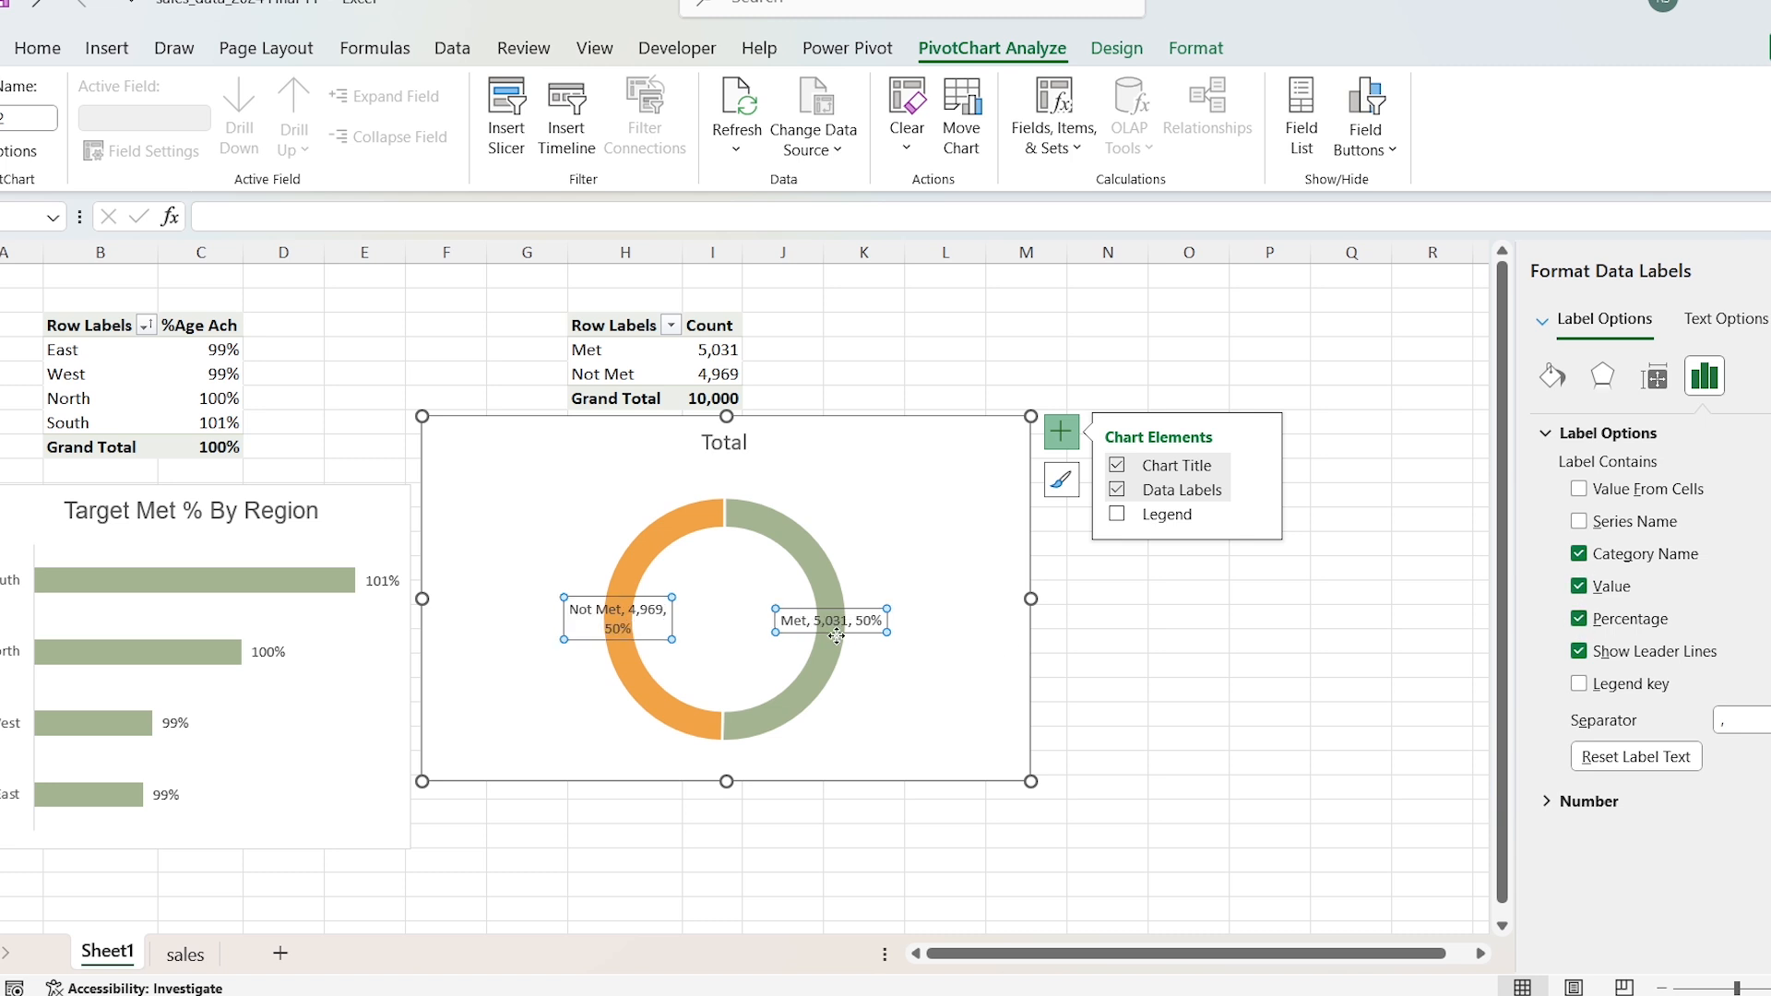
pyautogui.click(836, 635)
pyautogui.moveTo(836, 635); pyautogui.dragTo(891, 703)
# Step: Change the doughnut chart's title to "Count By Target Status"
pyautogui.click(725, 449)
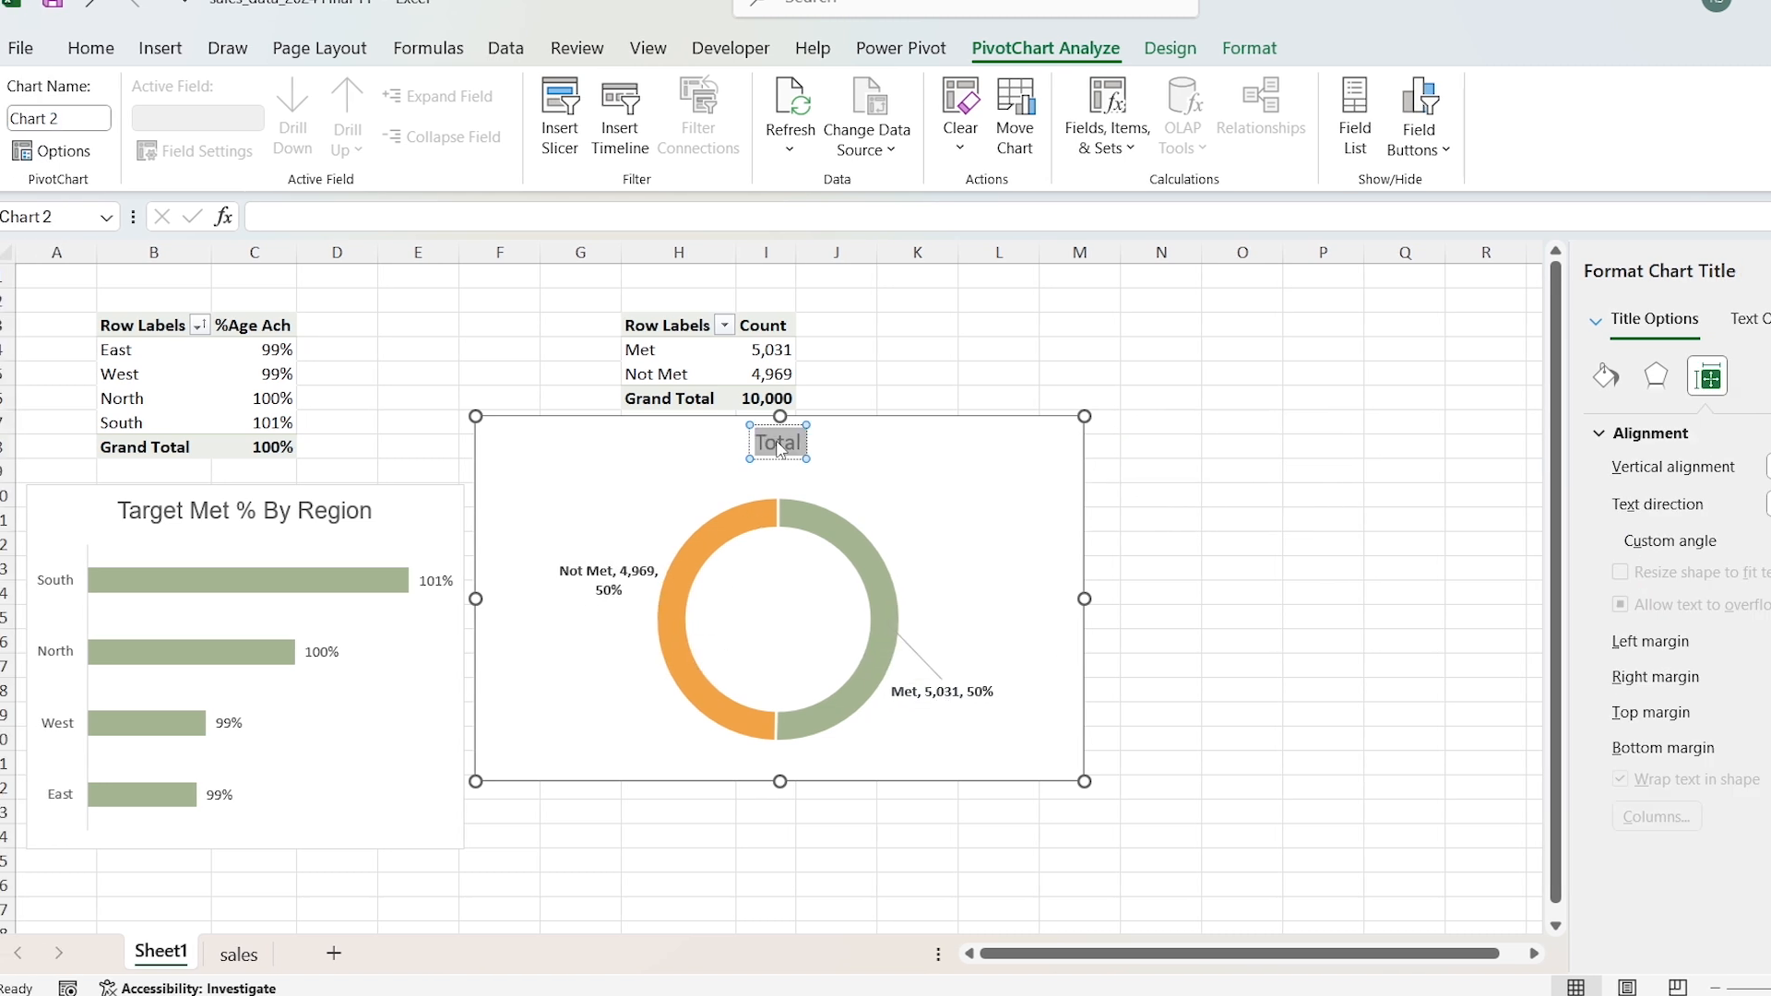
pyautogui.write('Count By Target Status')
# Step: Set the doughnut chart's title font to Arial and make the chart narrower
pyautogui.hotkey('ctrl', 'a')
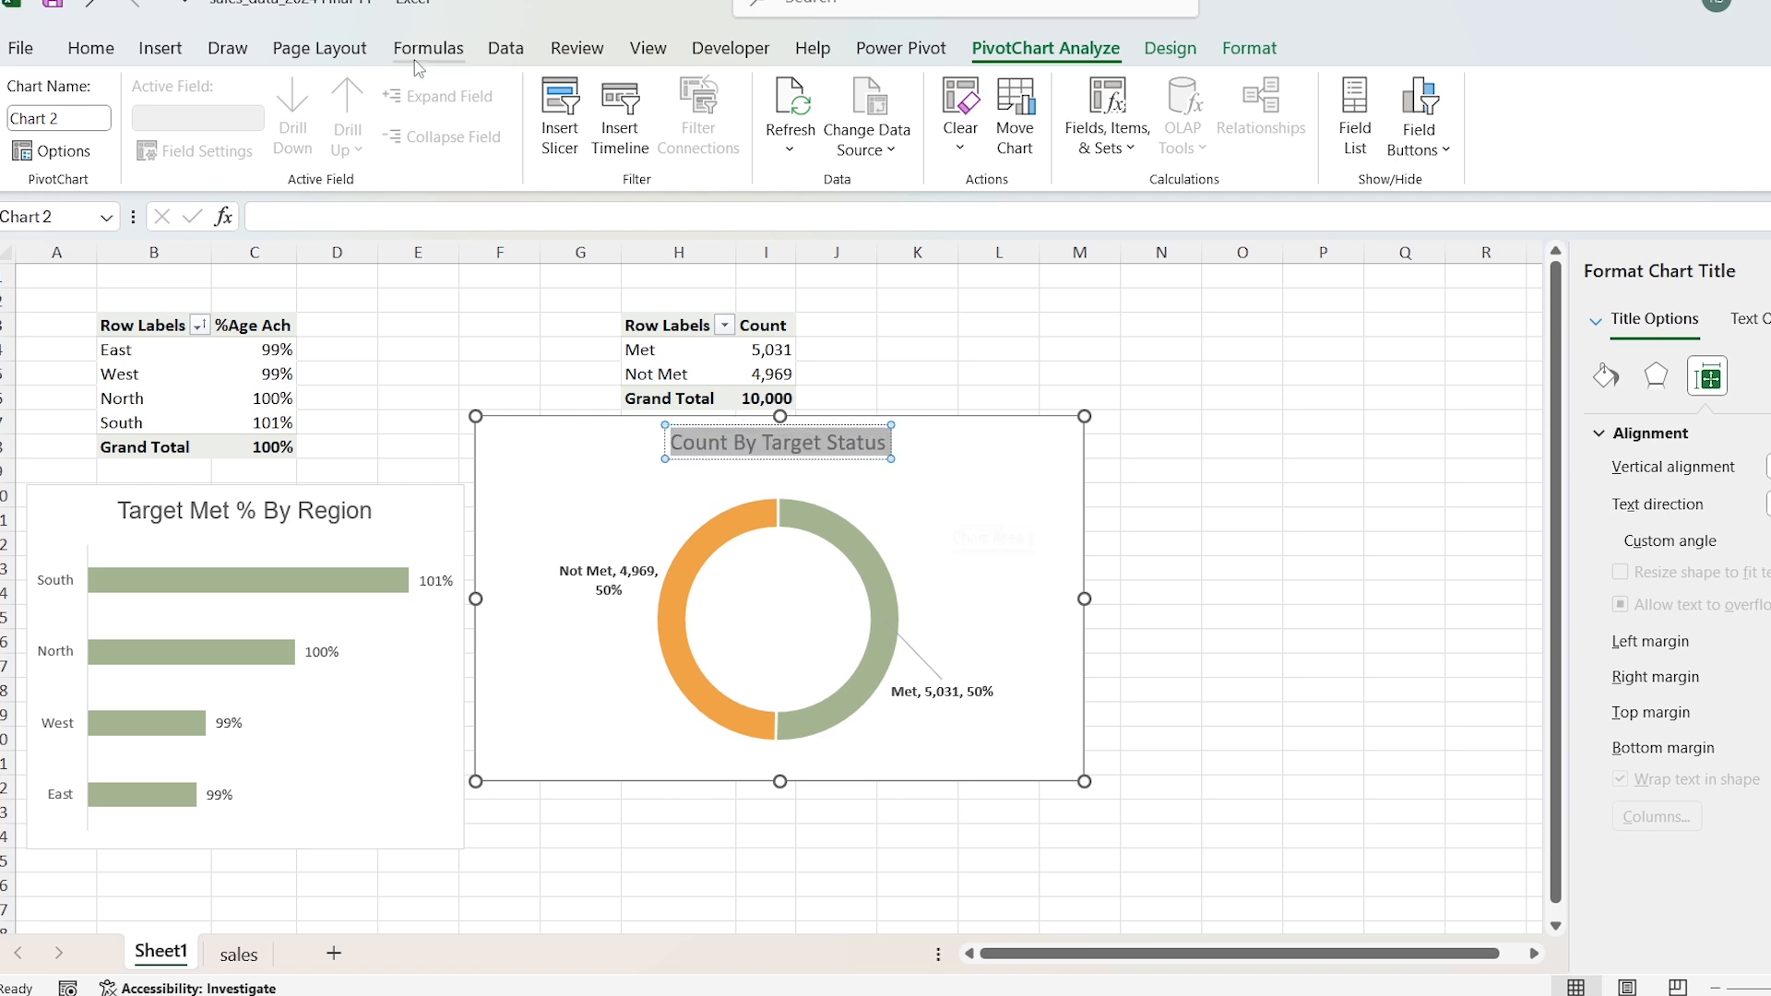
pyautogui.click(92, 48)
pyautogui.click(314, 96)
pyautogui.write('Arial')
pyautogui.press('Return')
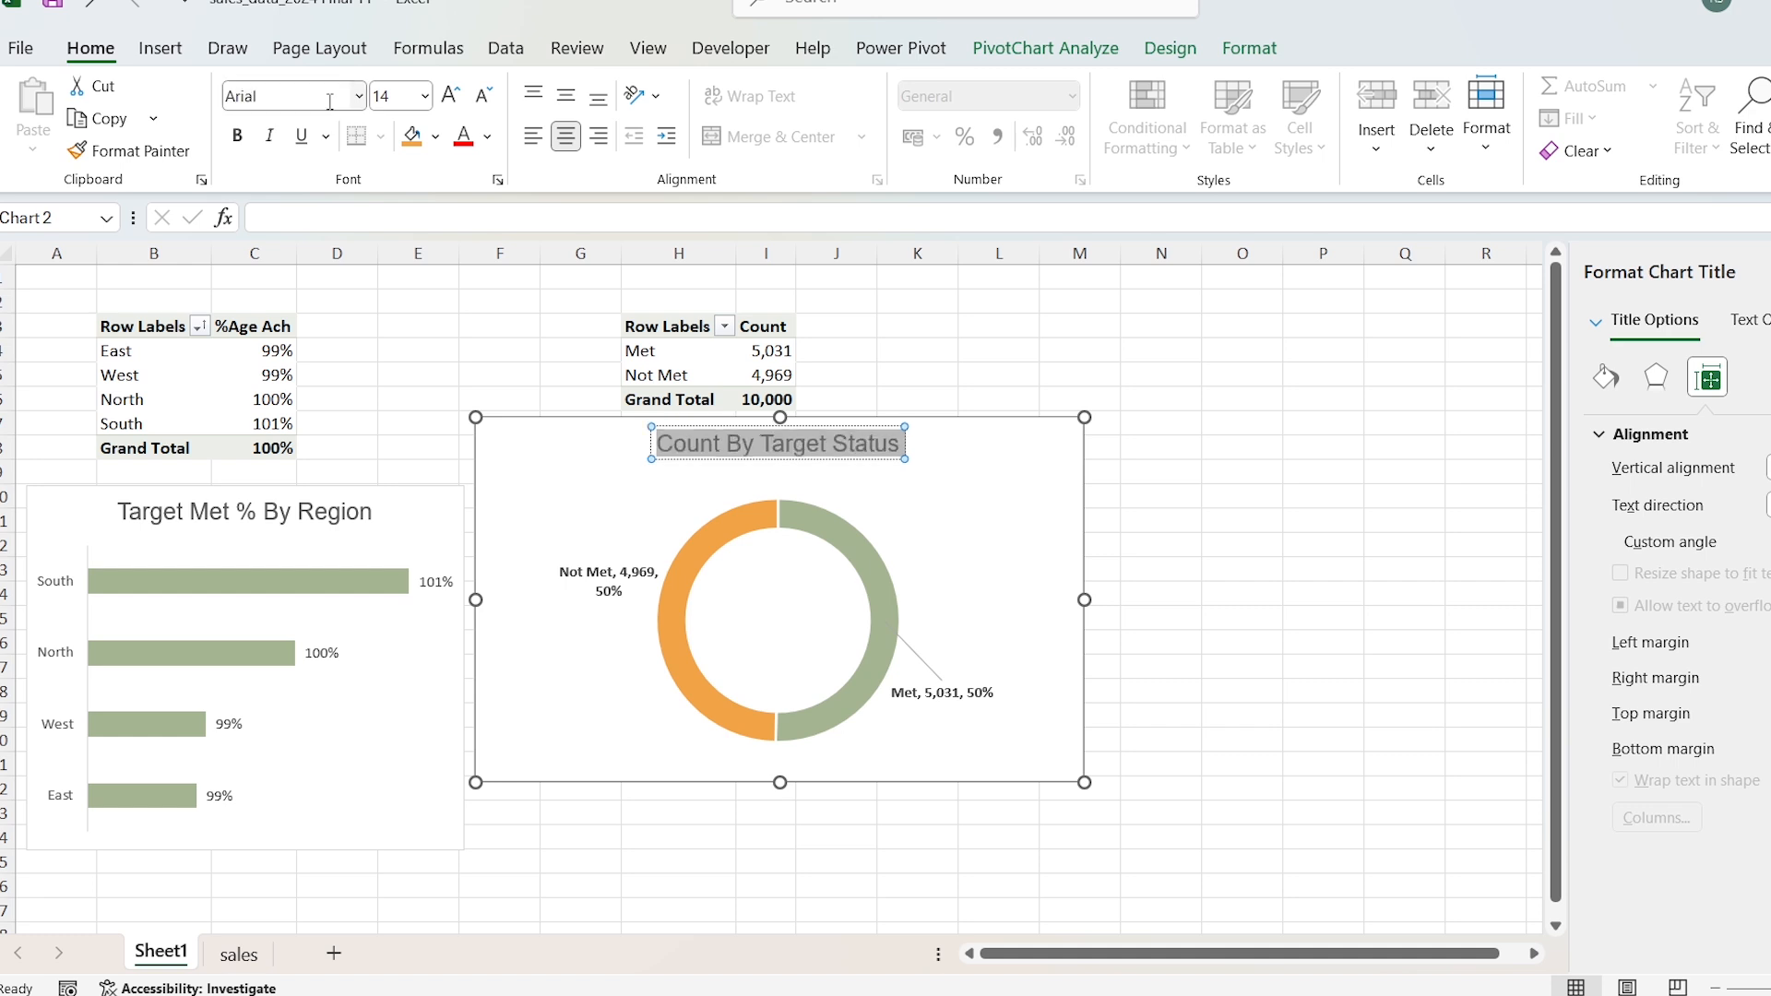
pyautogui.moveTo(1084, 600); pyautogui.dragTo(966, 590)
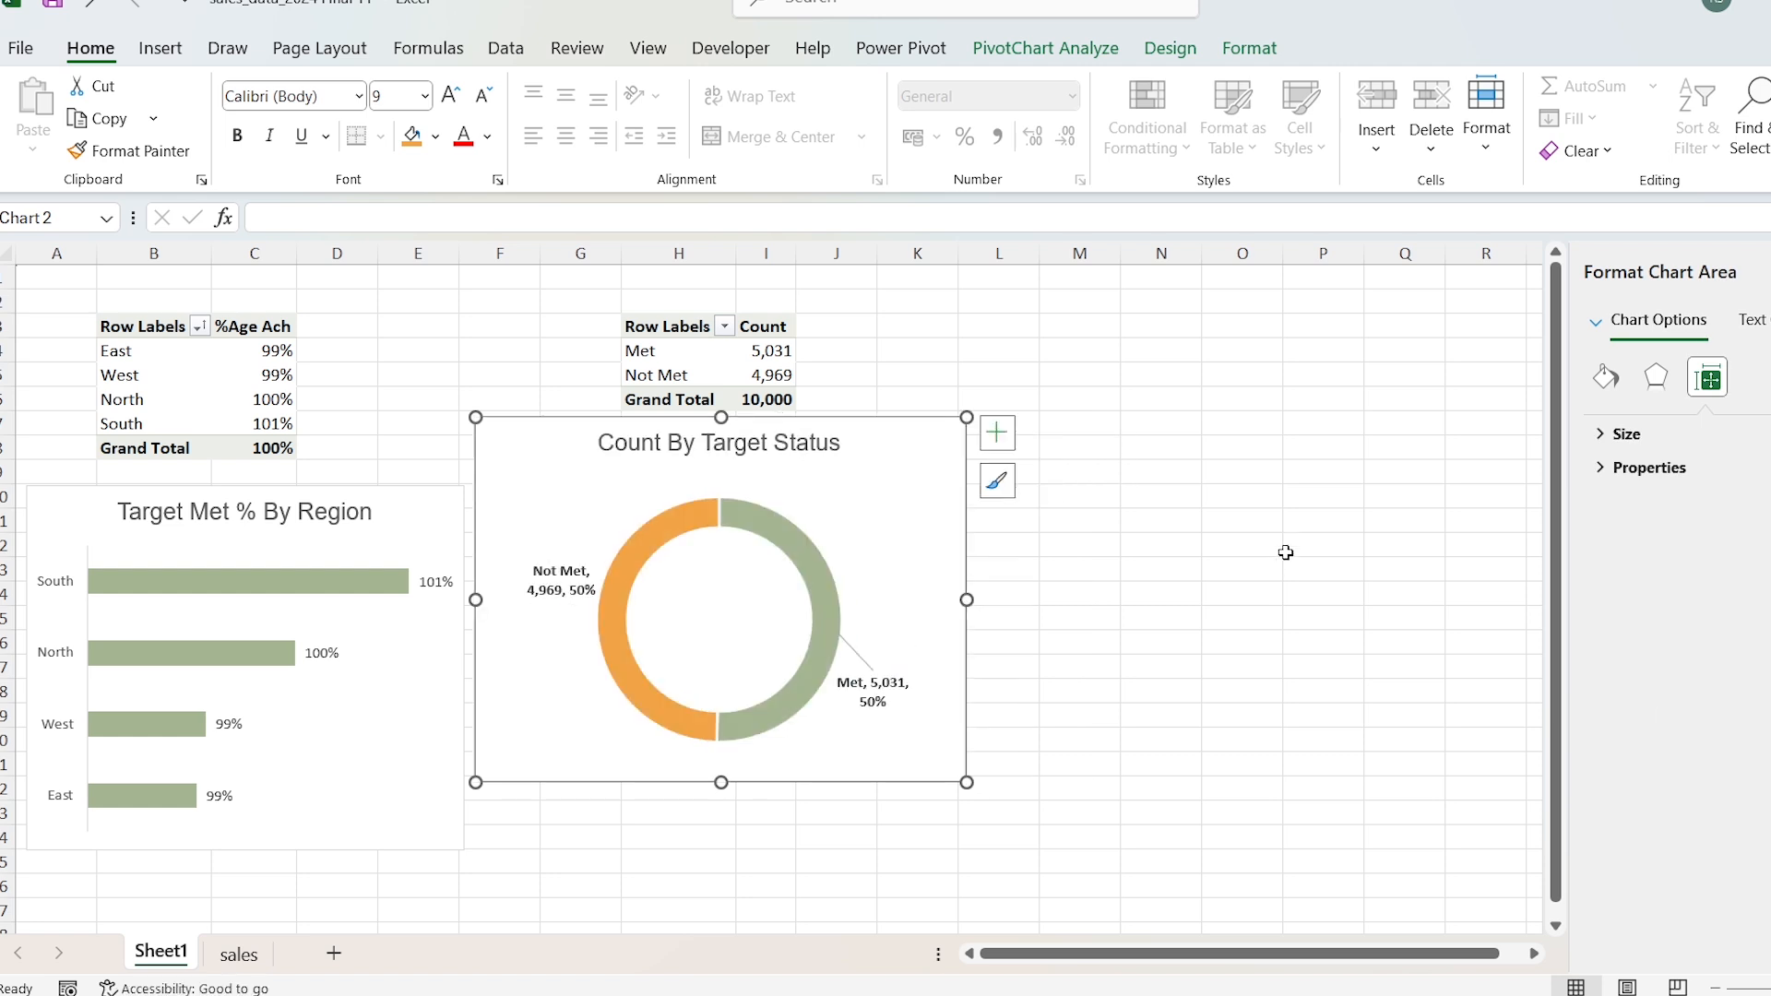
# Step: Copy the Target Status PivotTable and paste it at cell N3
pyautogui.press('Escape')
pyautogui.hotkey('shift', 'Right')
pyautogui.hotkey('shift', 'Down')
pyautogui.hotkey('shift', 'Down')
pyautogui.hotkey('shift', 'Down')
pyautogui.hotkey('ctrl', 'c')
pyautogui.press('Right')
pyautogui.press('Right')
pyautogui.press('Right')
pyautogui.press('Right')
pyautogui.press('Right')
pyautogui.press('Right')
pyautogui.hotkey('ctrl', 'v')
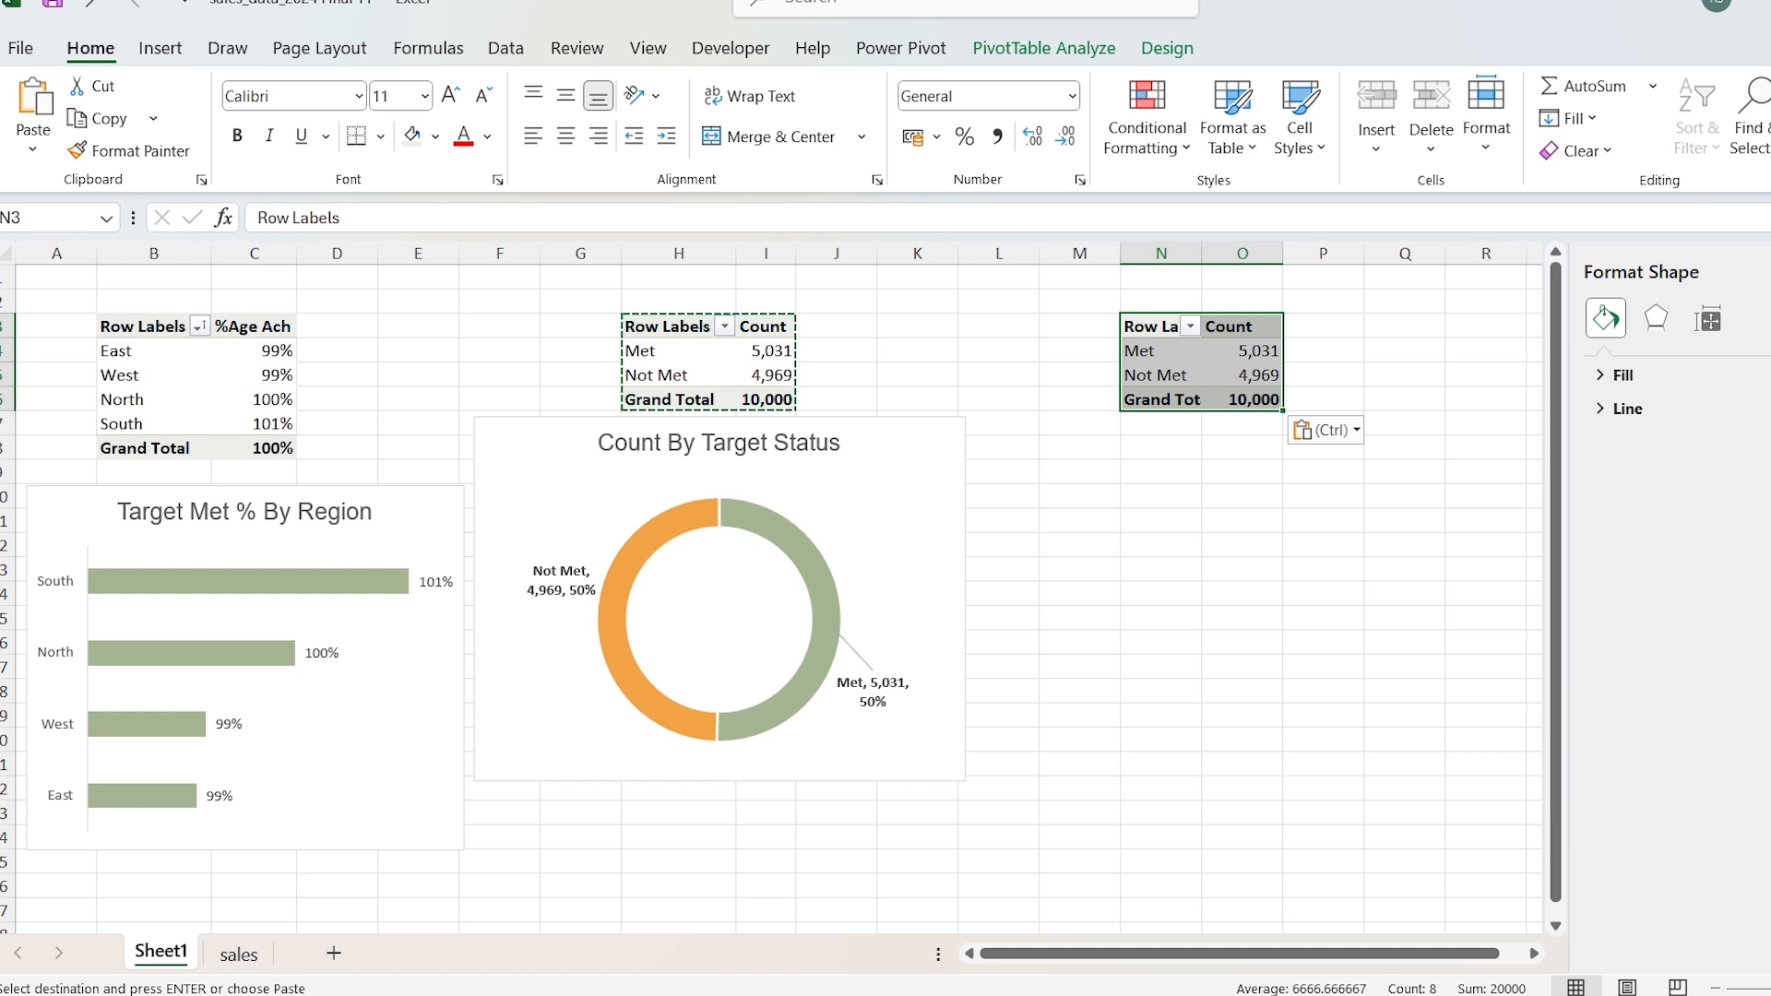
# Step: Remove the Target Status and Count fields from the PivotTable at N3
pyautogui.rightClick(1161, 325)
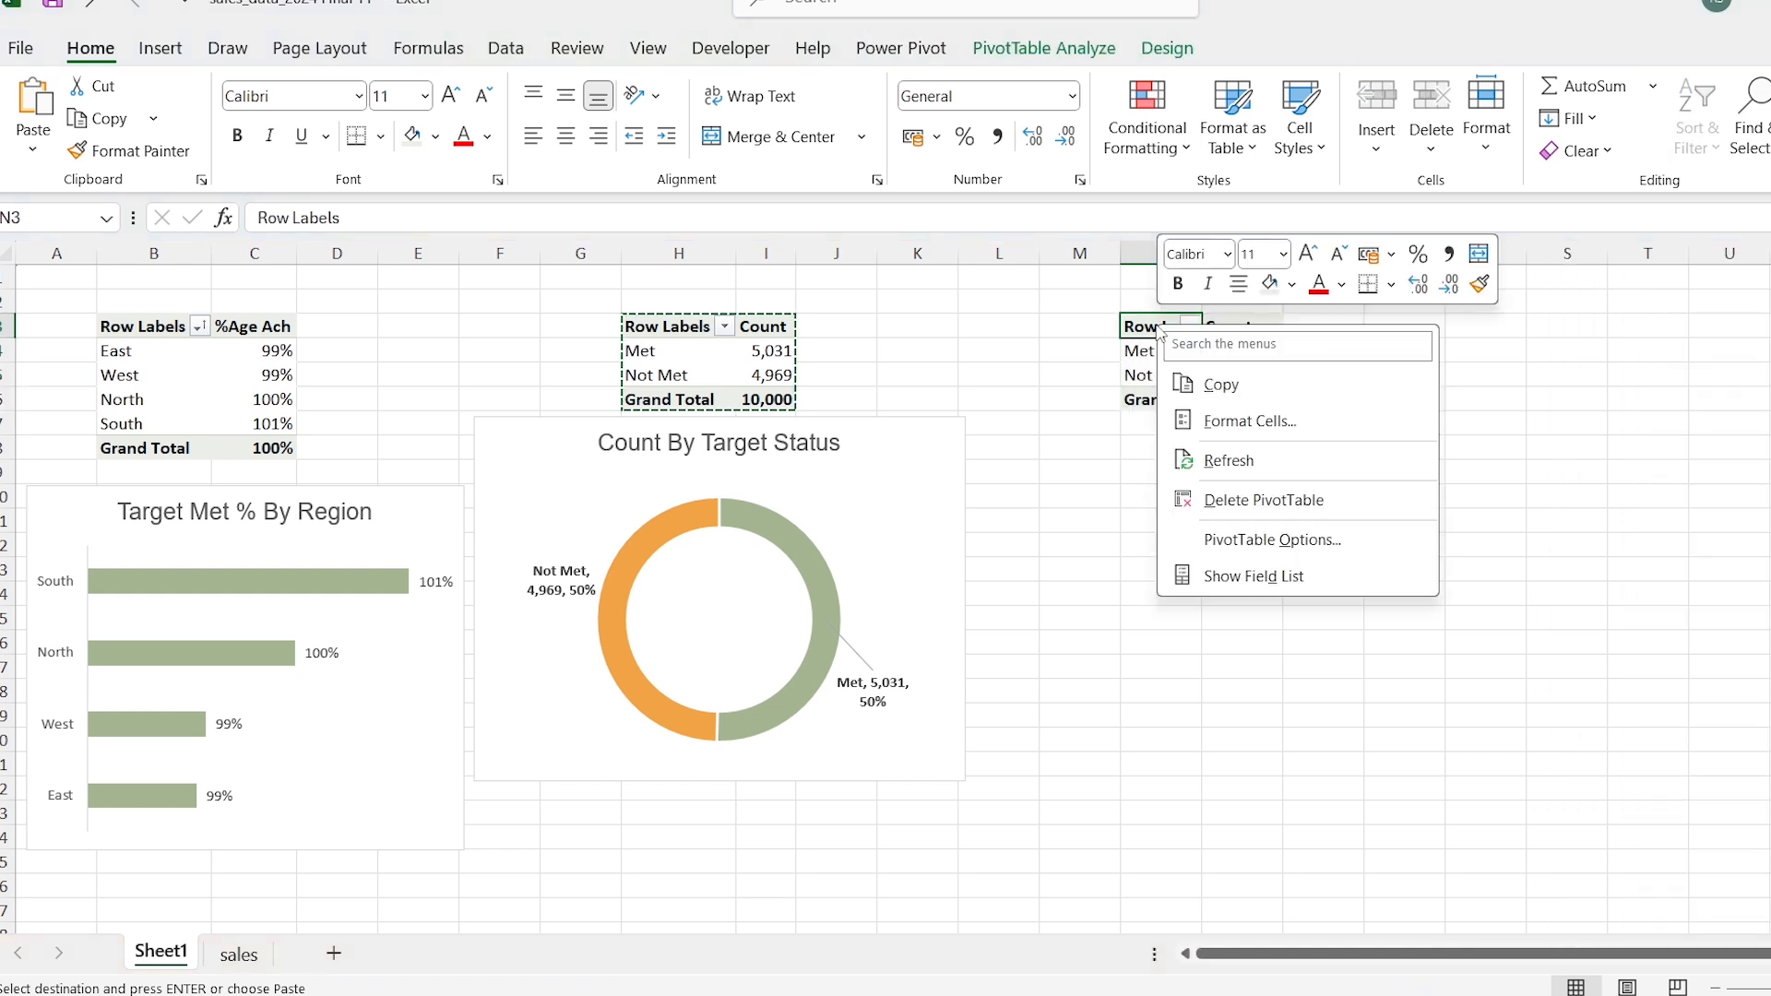
pyautogui.click(1247, 576)
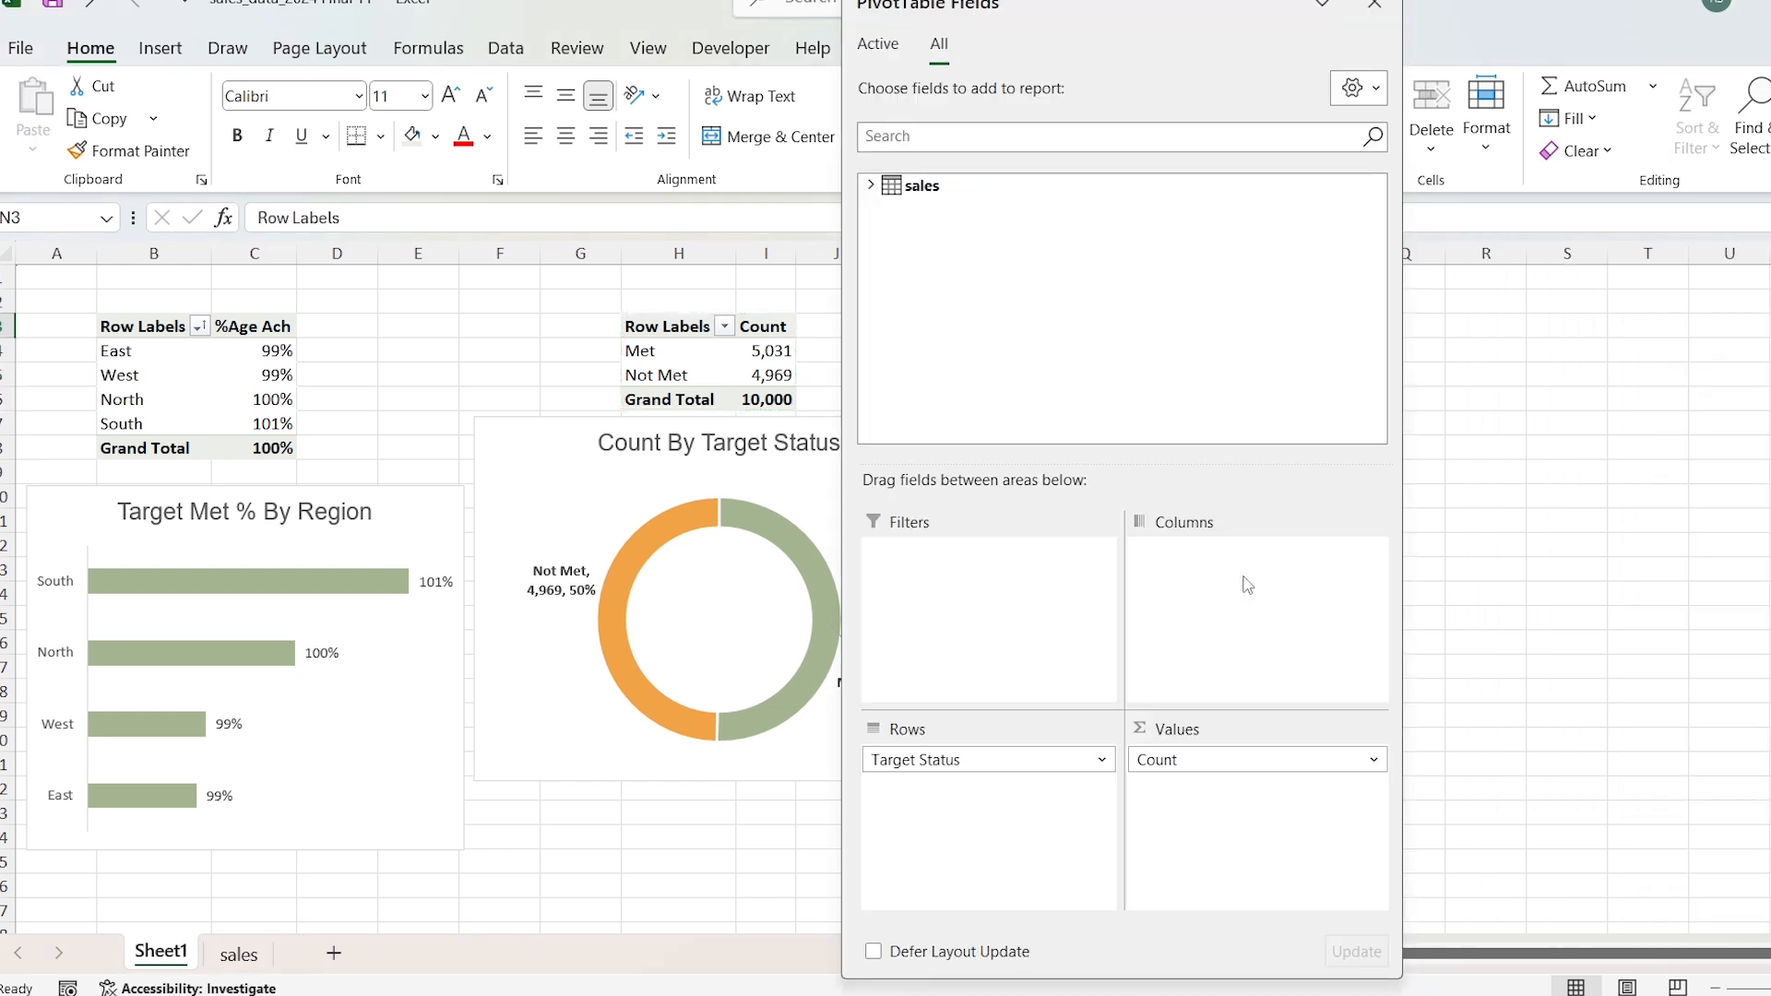
pyautogui.moveTo(650, 755); pyautogui.dragTo(526, 704)
pyautogui.moveTo(988, 774); pyautogui.dragTo(528, 650)
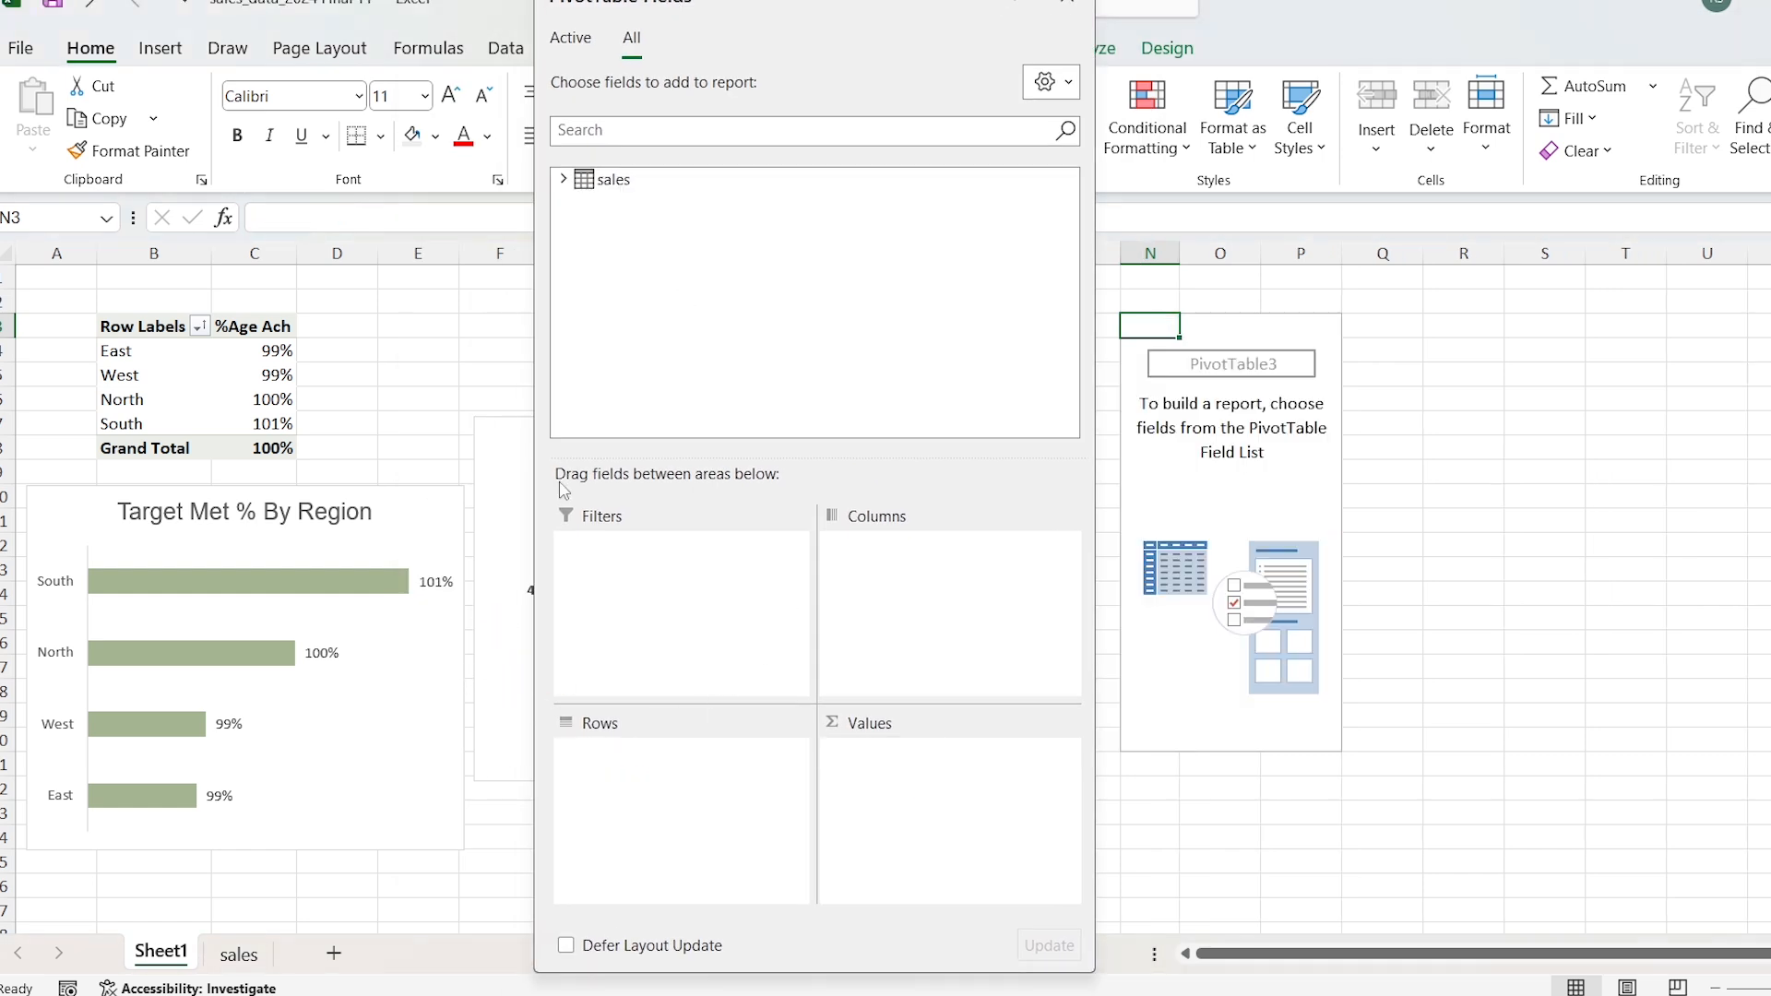
# Step: Build the PivotTable at N3 with Region as rows and Target Amt, Sales Amt and %Age Ach as values
pyautogui.click(565, 177)
pyautogui.moveTo(650, 210); pyautogui.dragTo(692, 775)
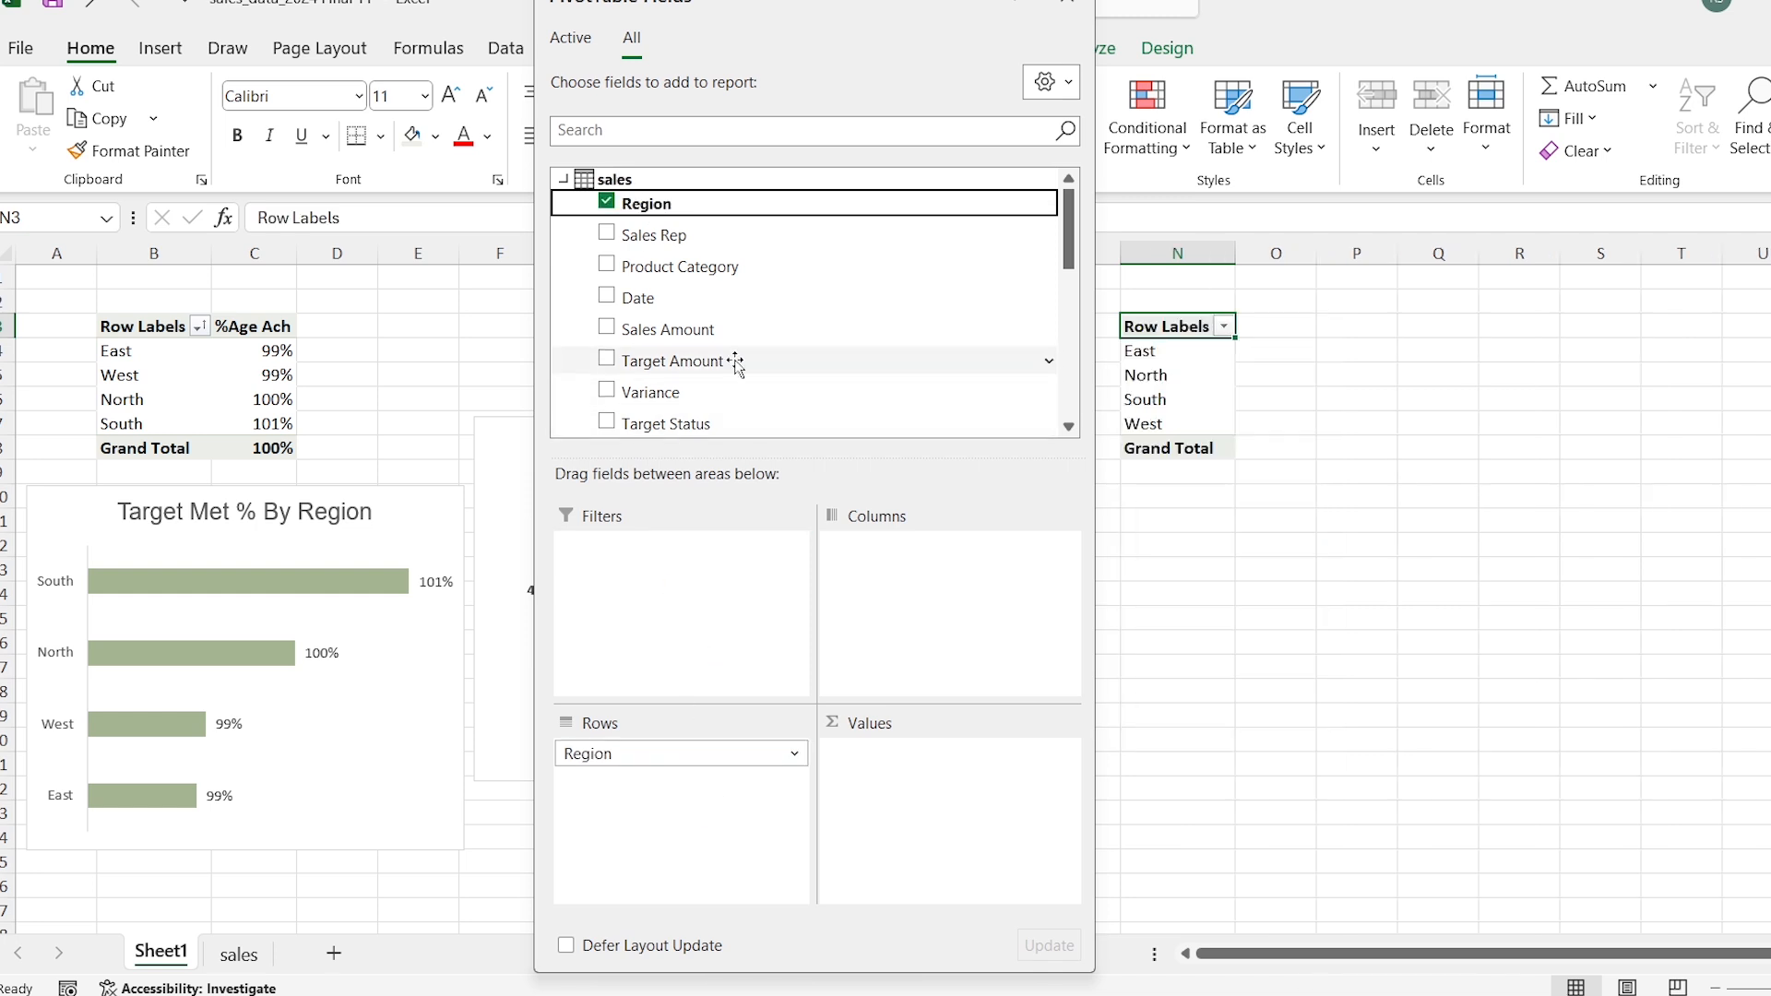
pyautogui.scroll(-5, 652, 277)
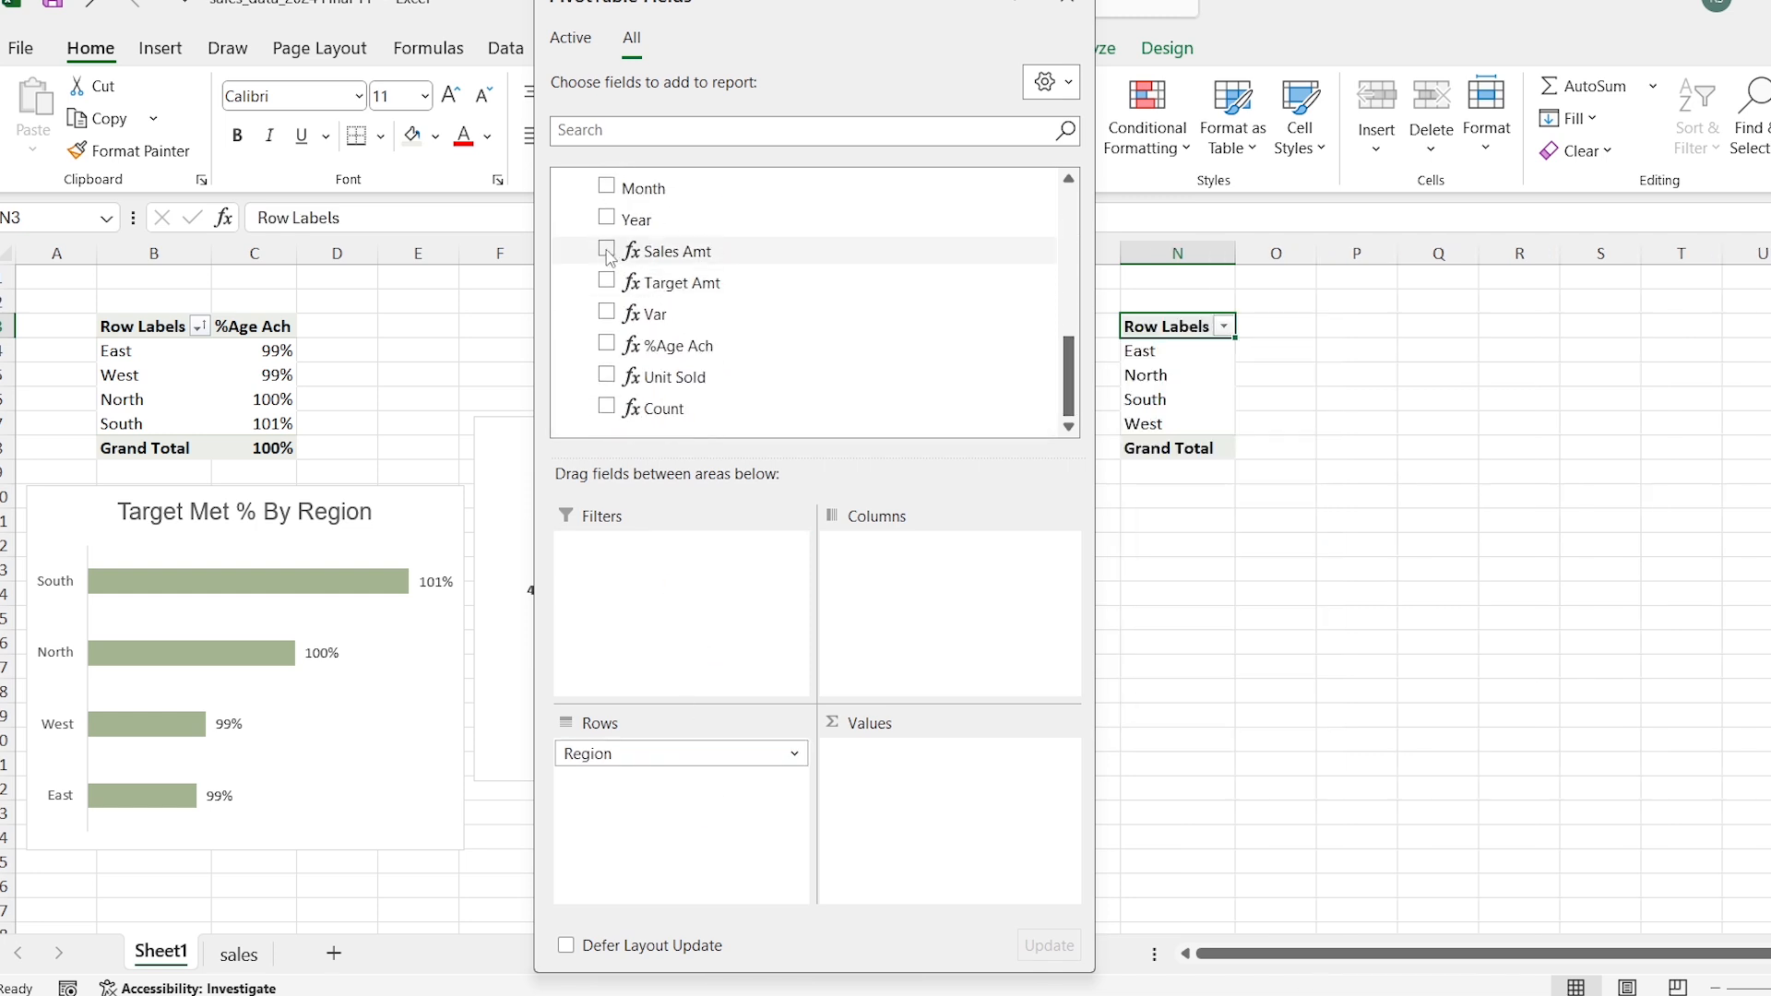
pyautogui.click(607, 281)
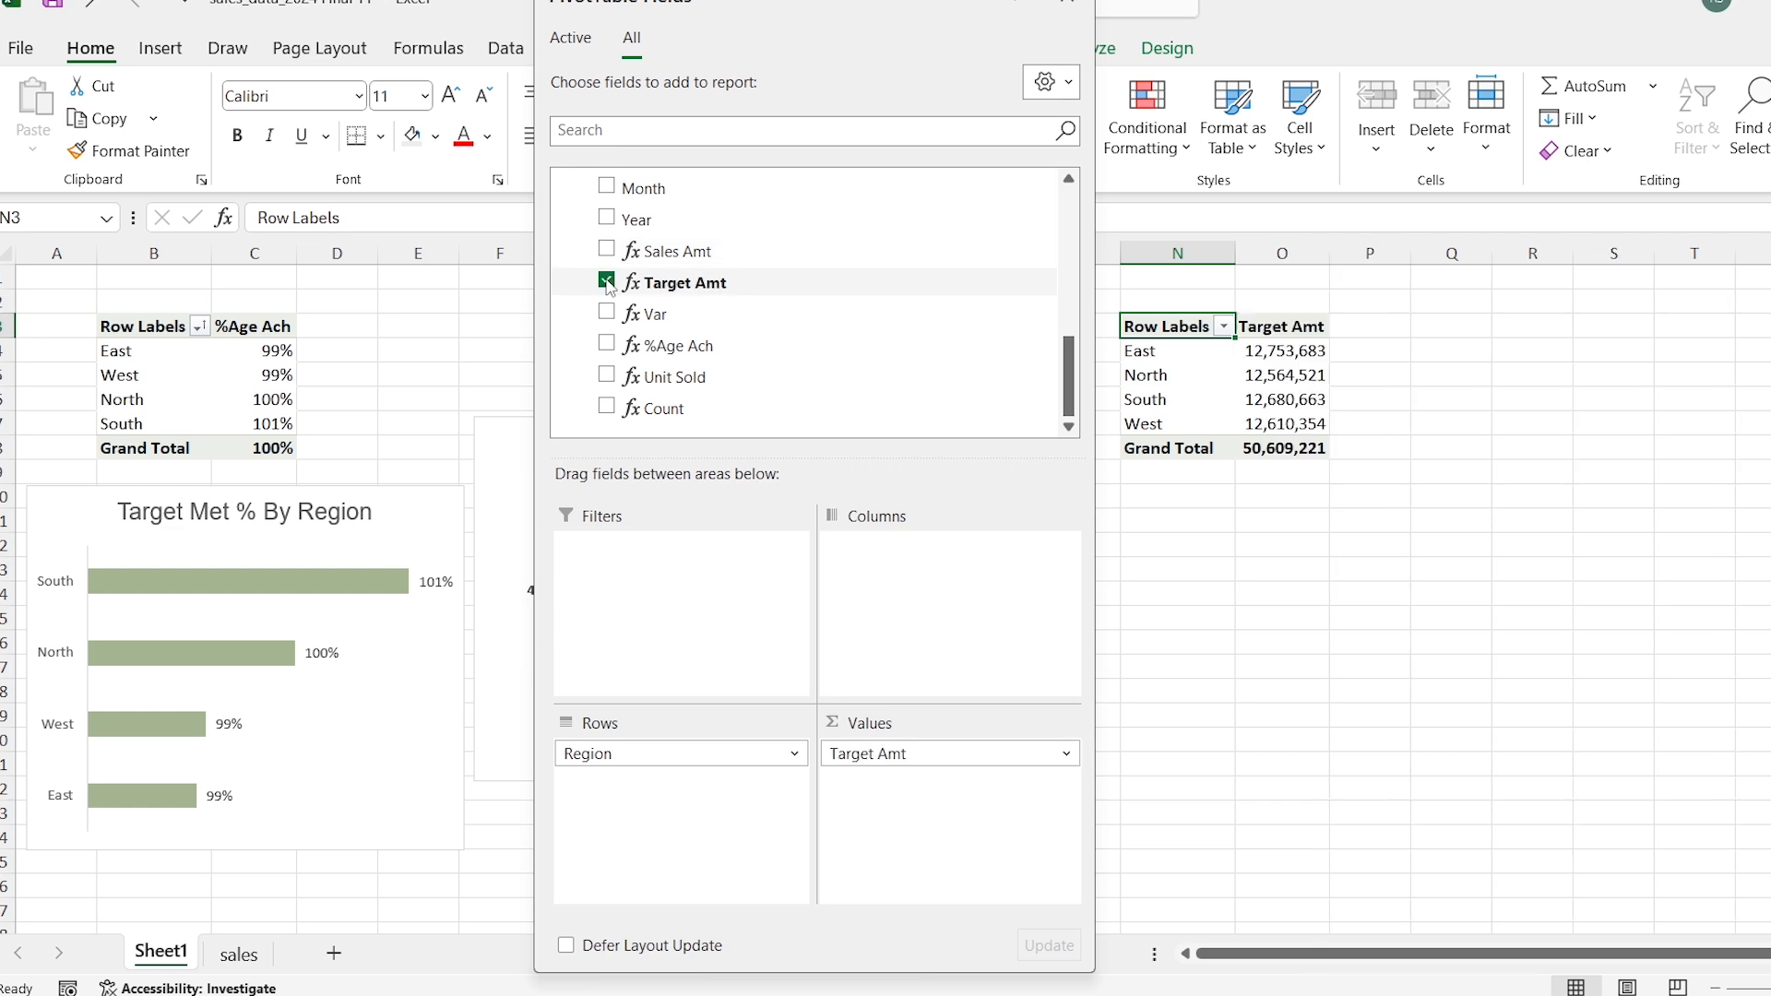
pyautogui.click(608, 250)
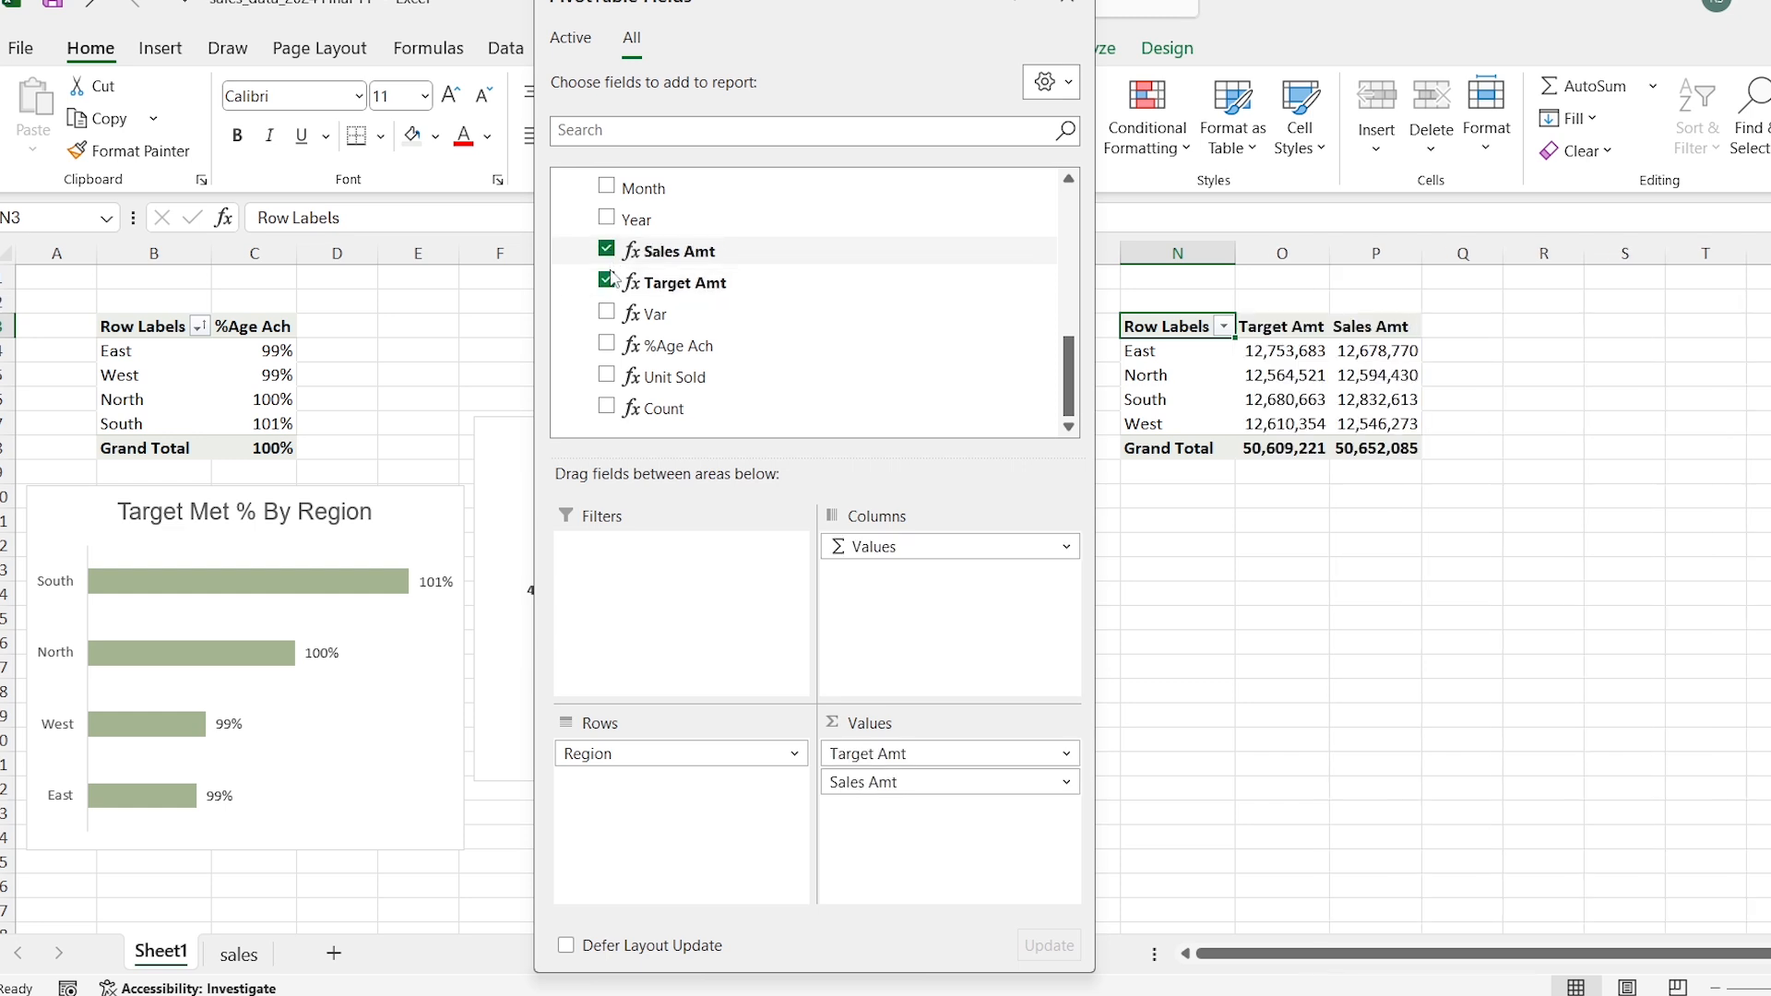
pyautogui.click(609, 346)
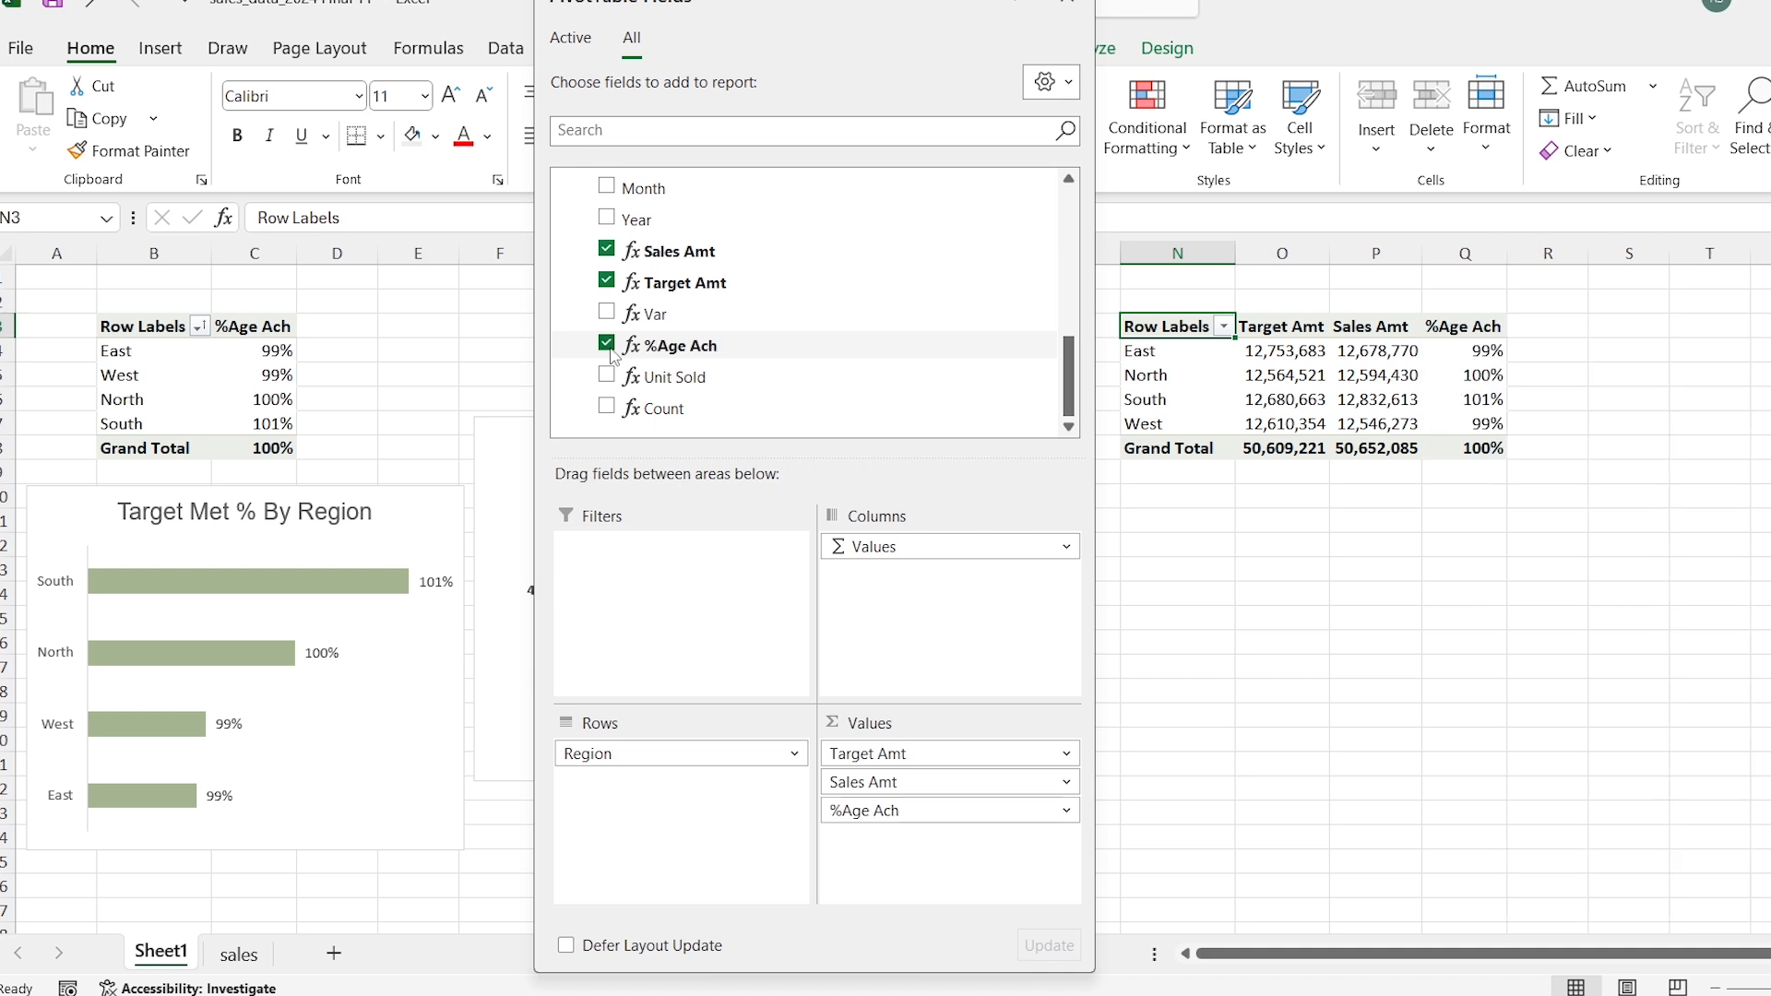
# Step: Insert a Clustered Column - Line on Secondary Axis combo PivotChart from the Region PivotTable at N3
pyautogui.click(1166, 355)
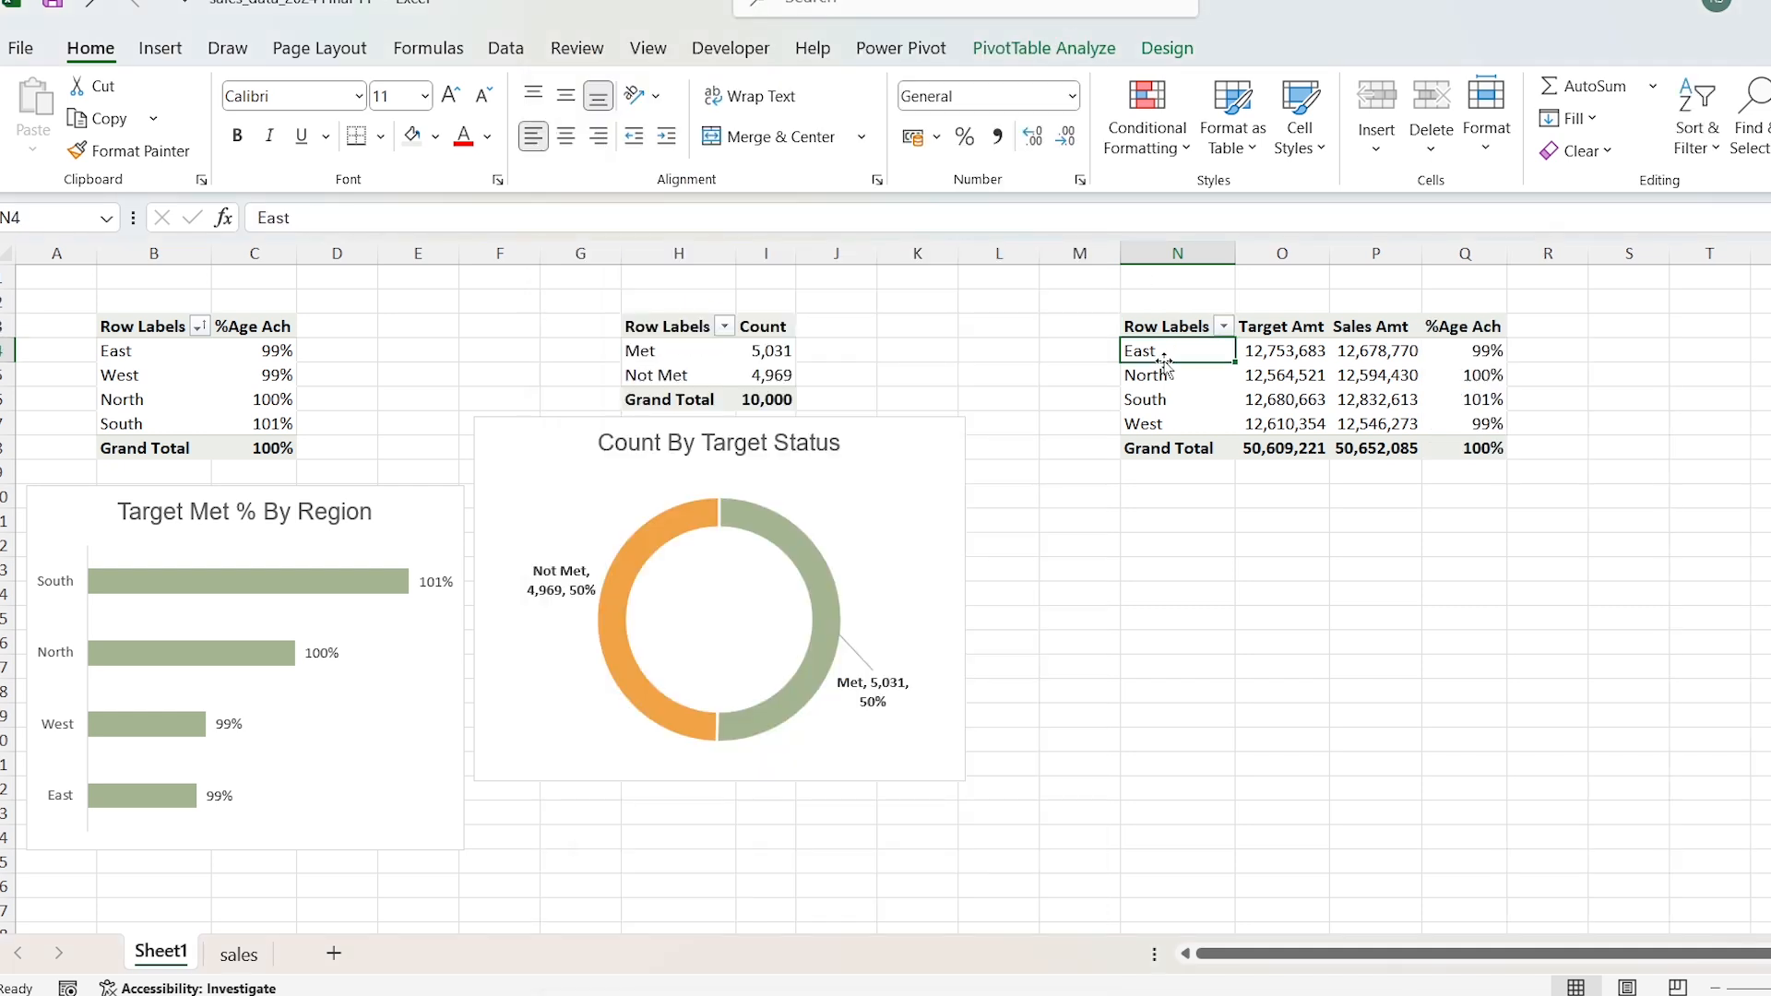
pyautogui.click(172, 57)
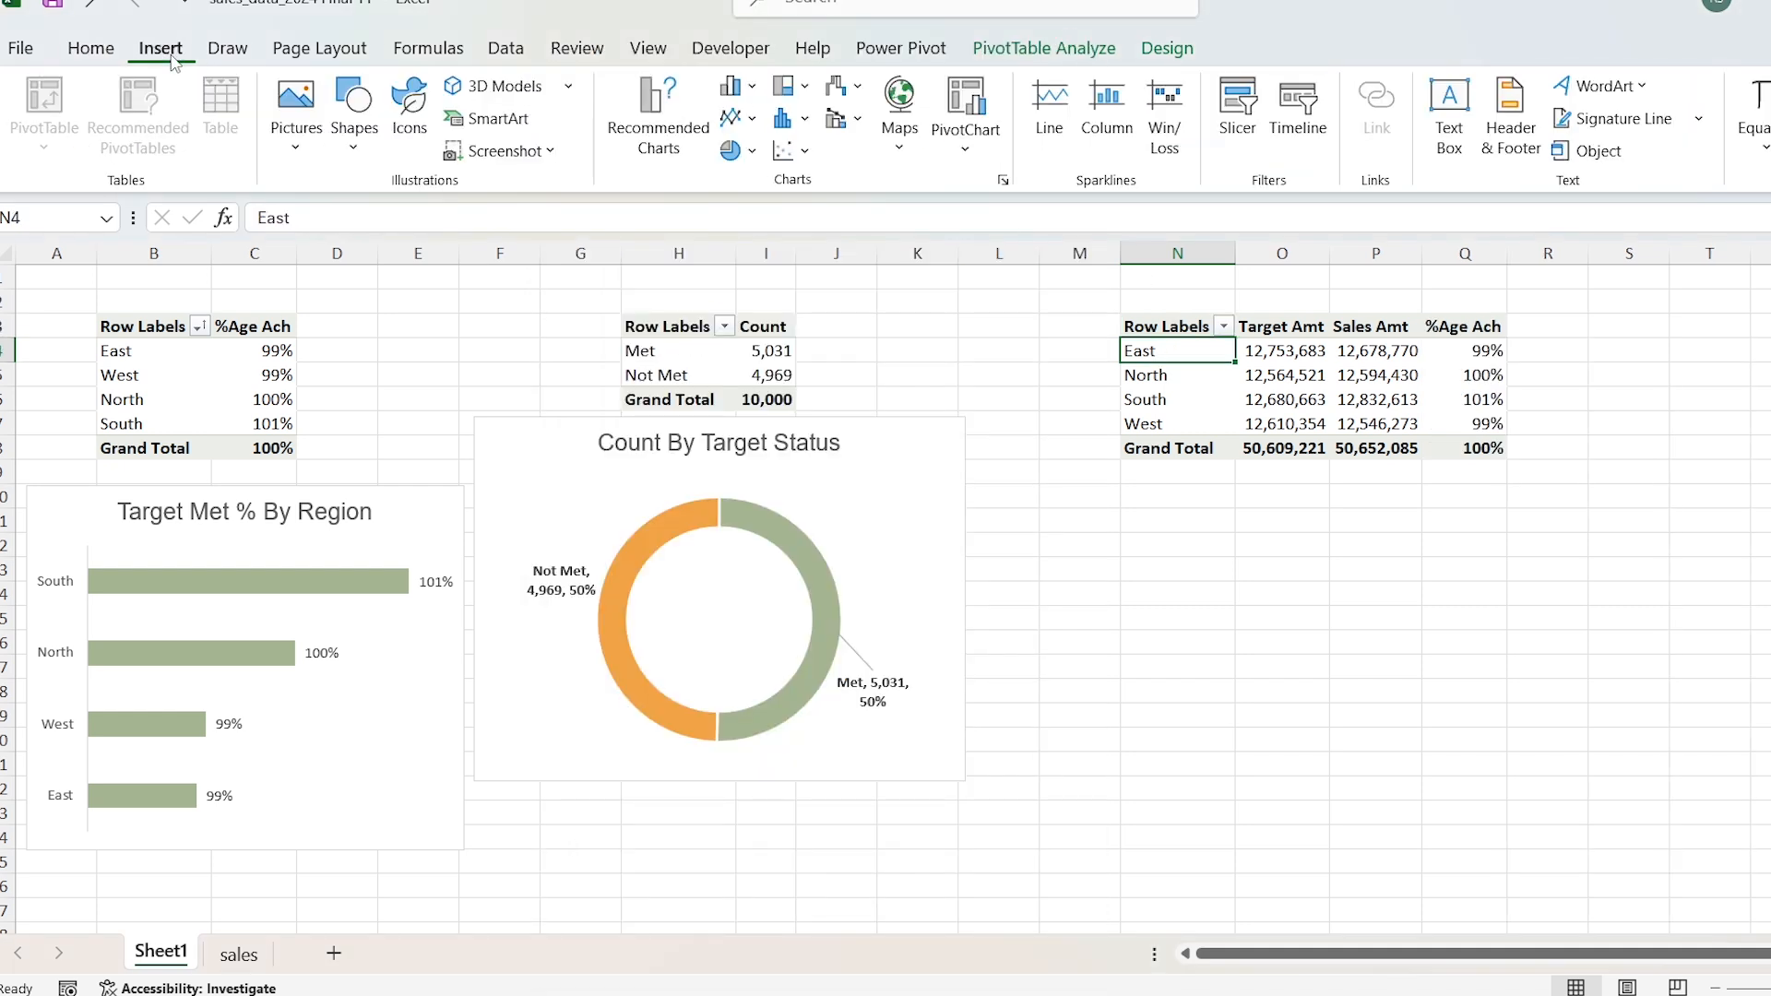
pyautogui.click(754, 90)
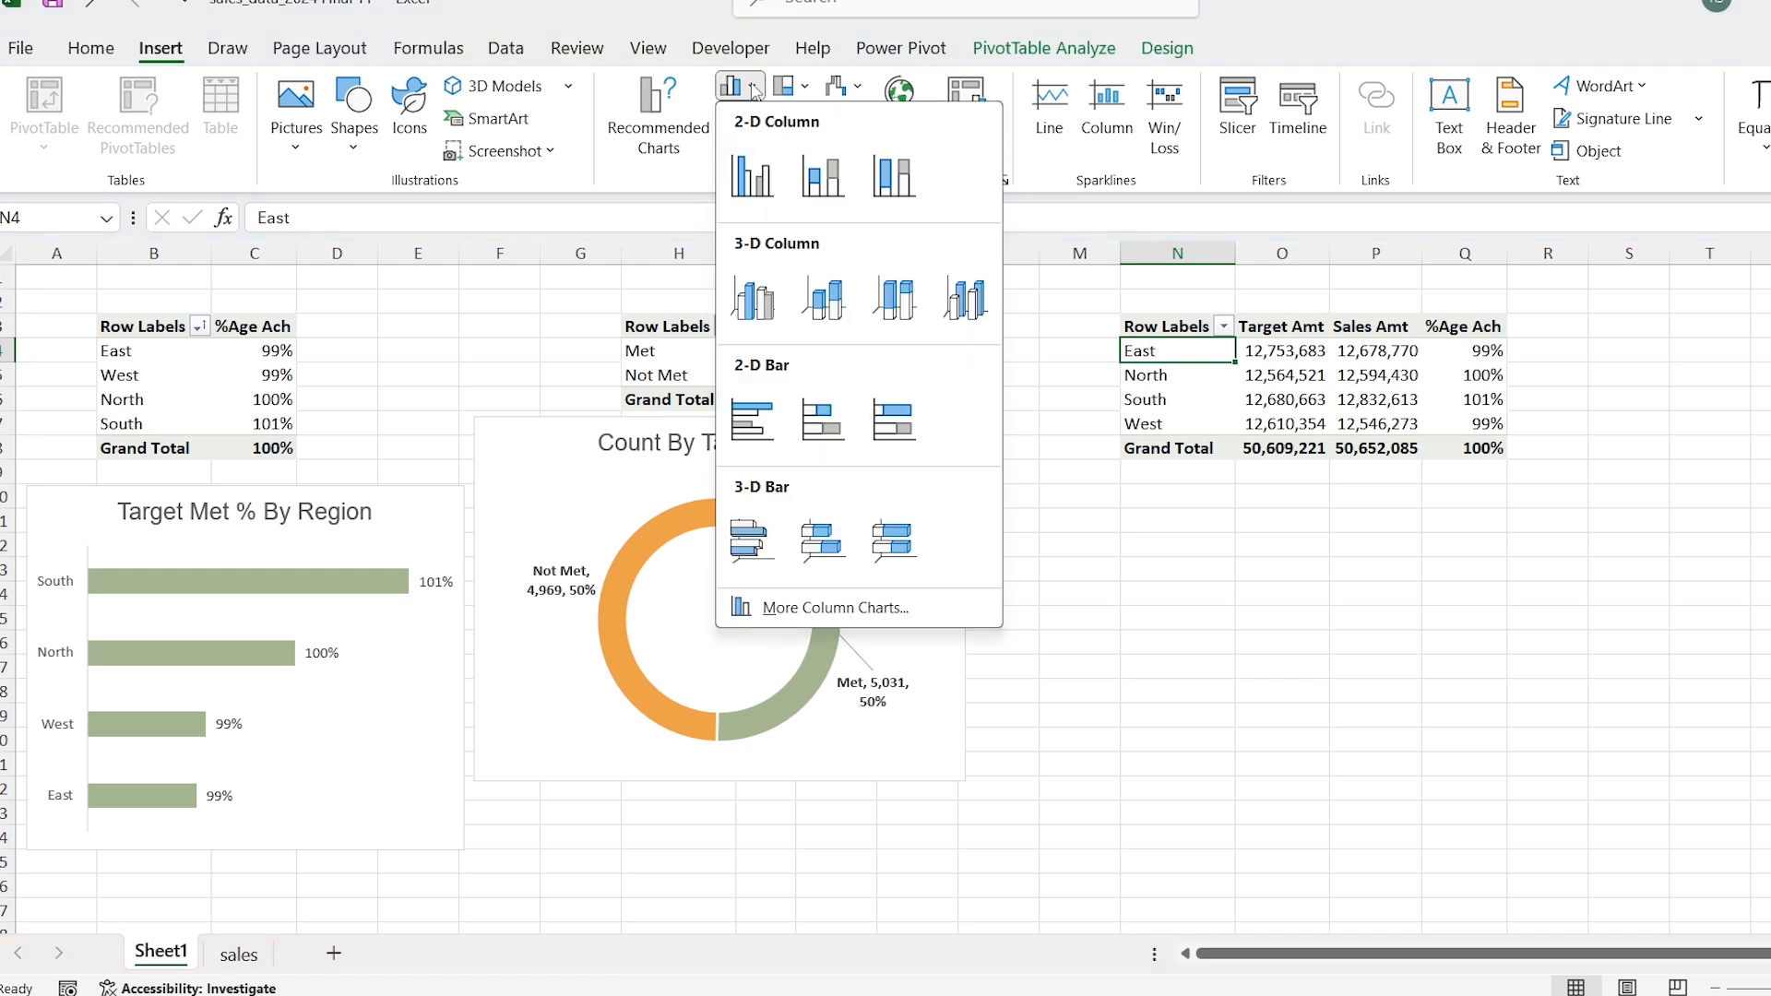
pyautogui.click(911, 616)
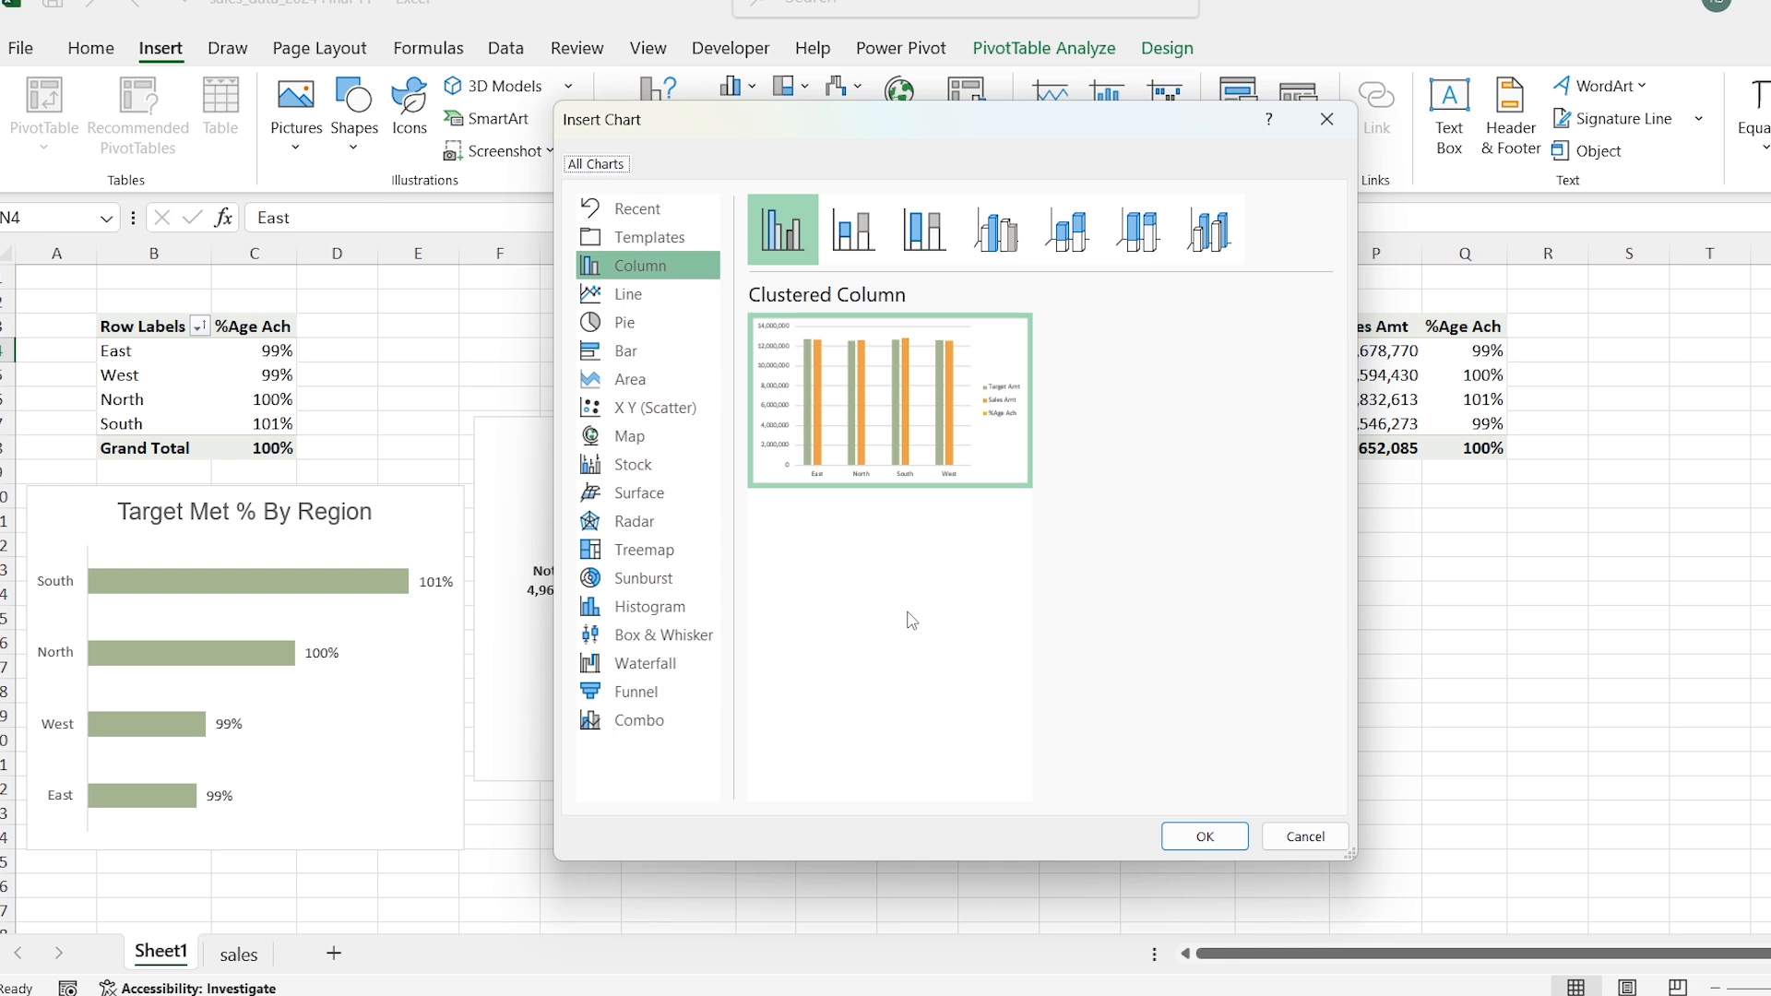
pyautogui.click(694, 736)
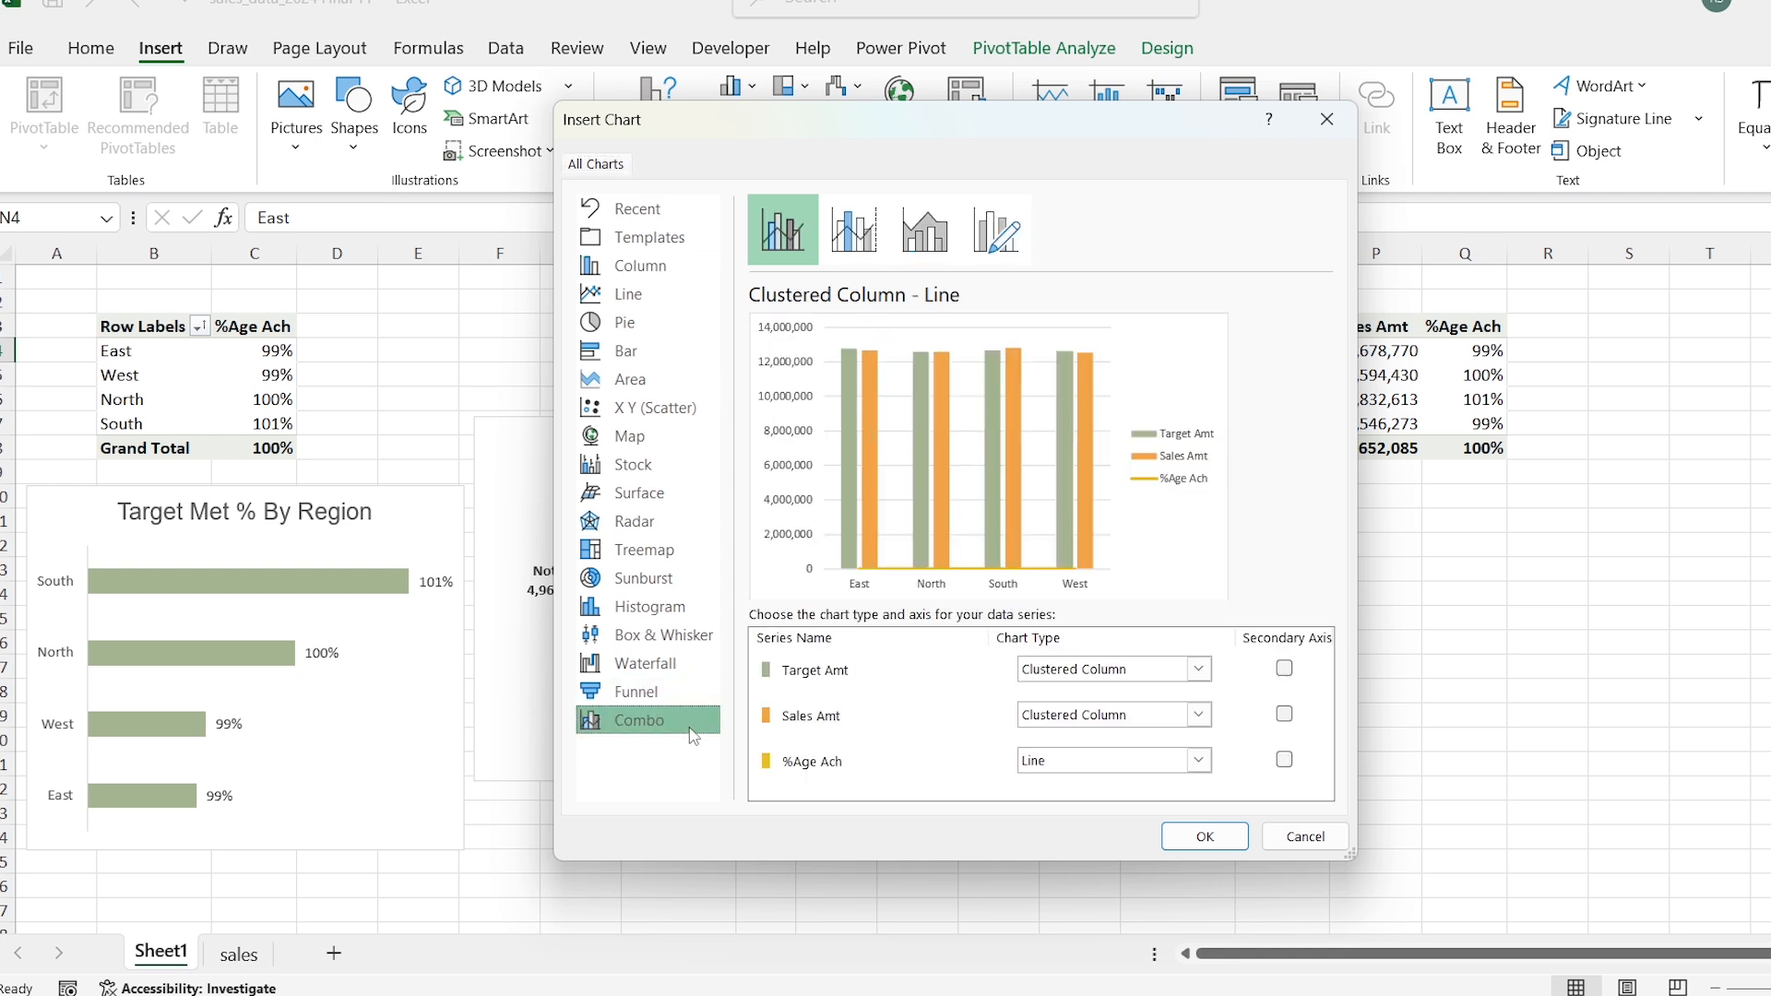
pyautogui.click(869, 249)
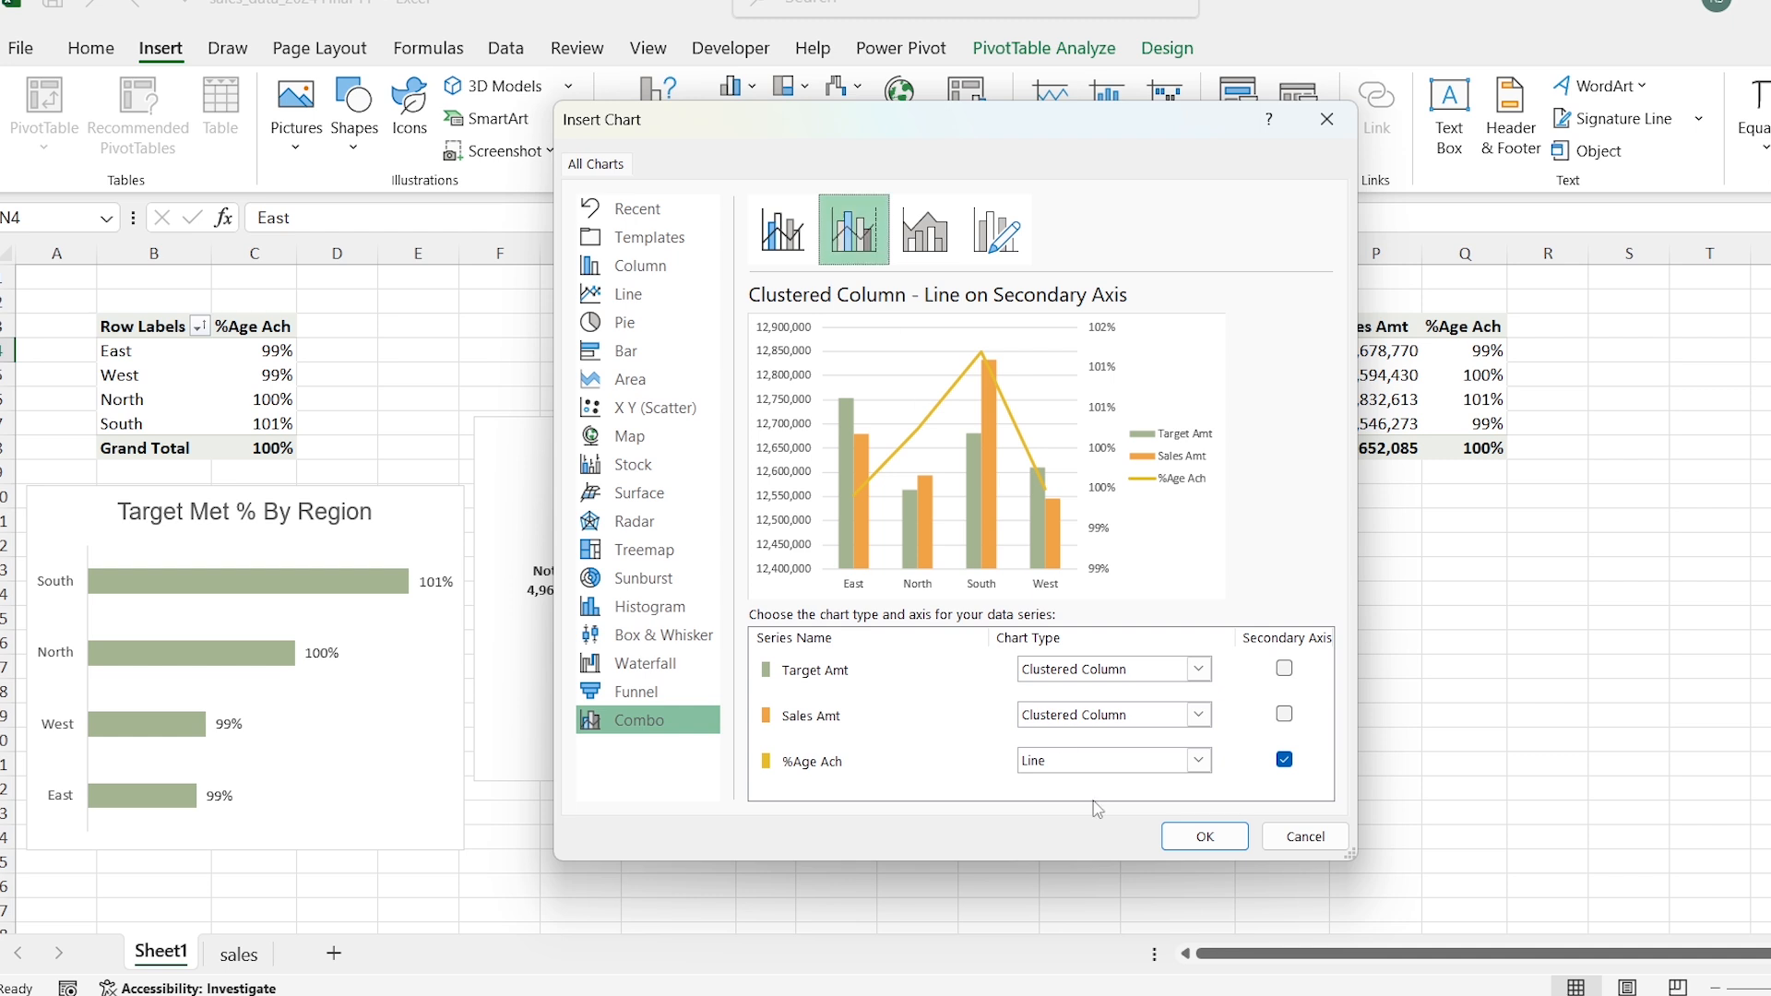
pyautogui.click(1204, 837)
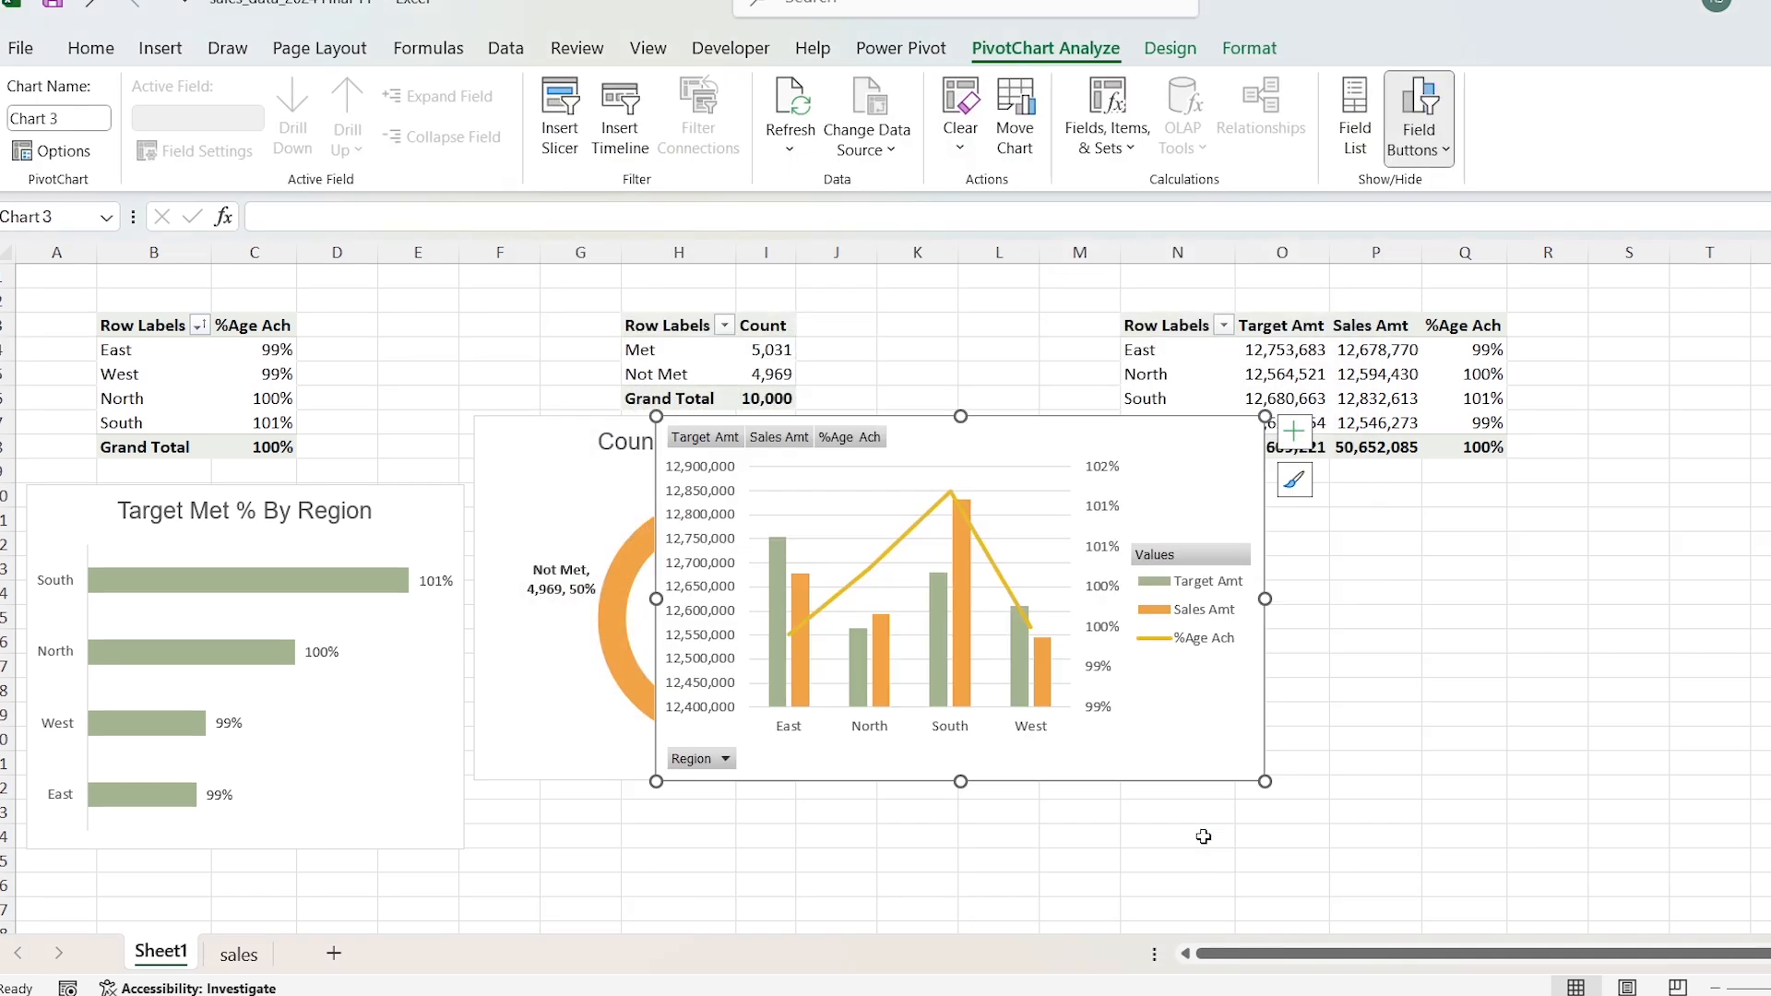
# Step: Hide all field buttons on the combo chart and add the title "Sales Target VS Sales Amount"
pyautogui.rightClick(699, 443)
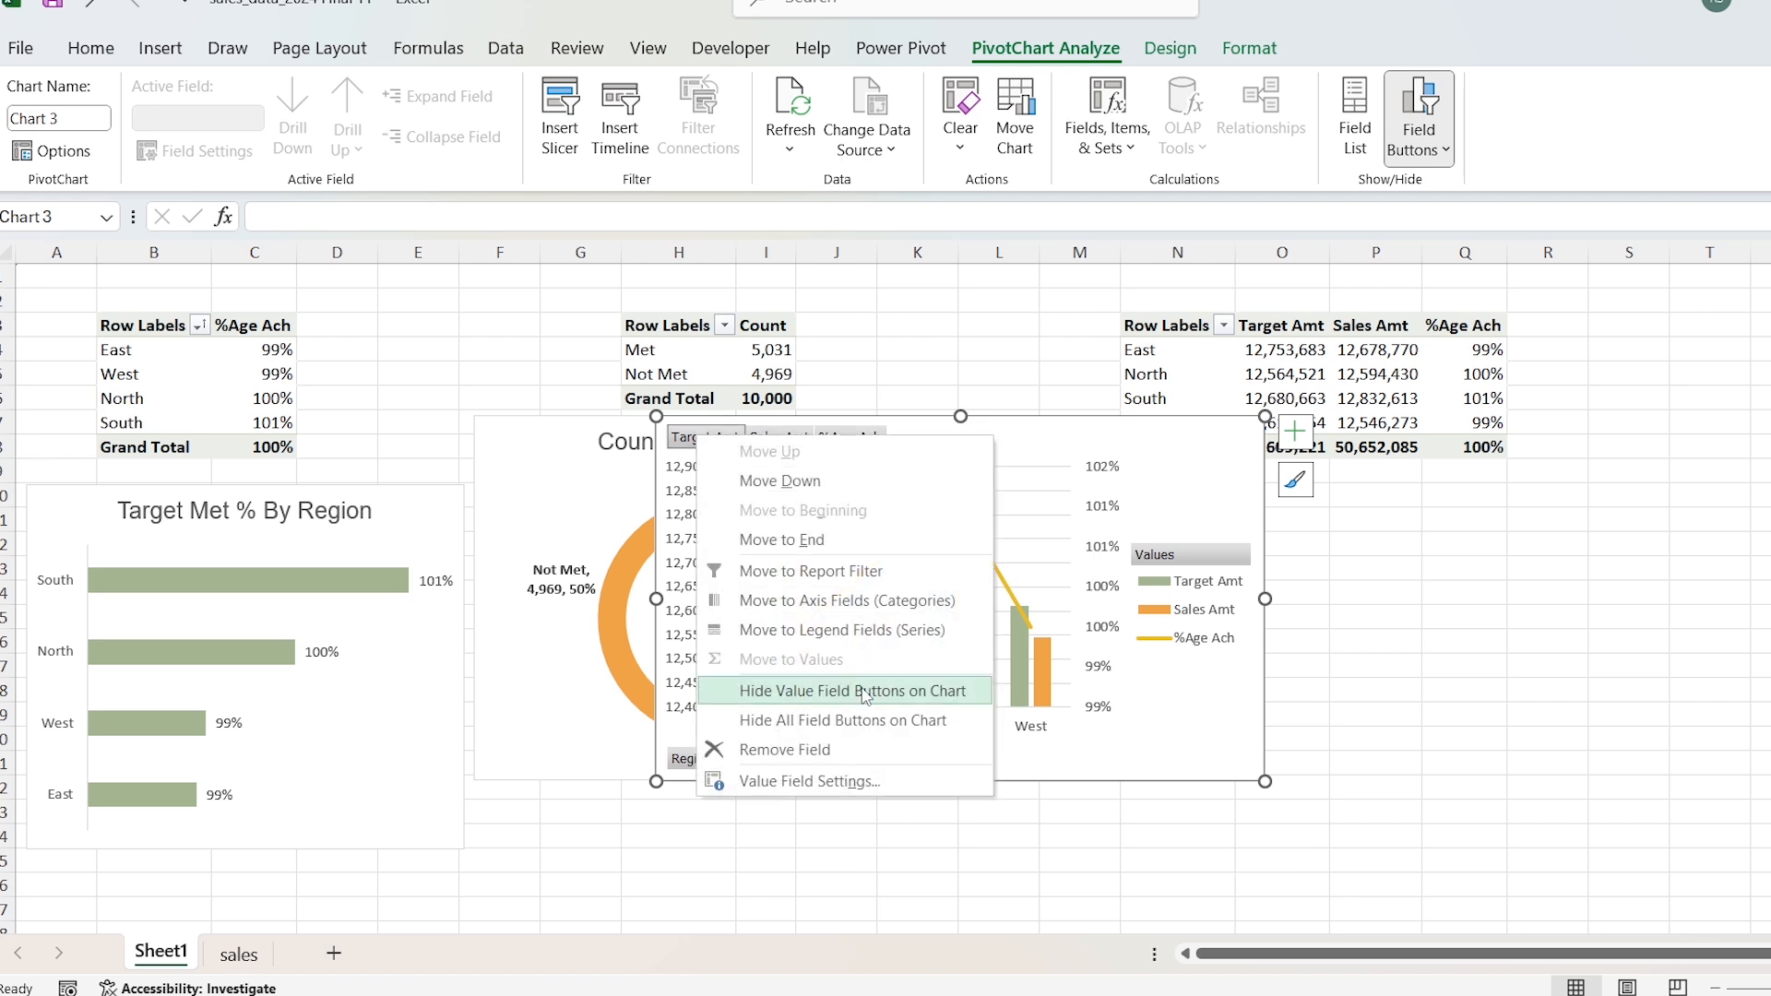
pyautogui.click(946, 721)
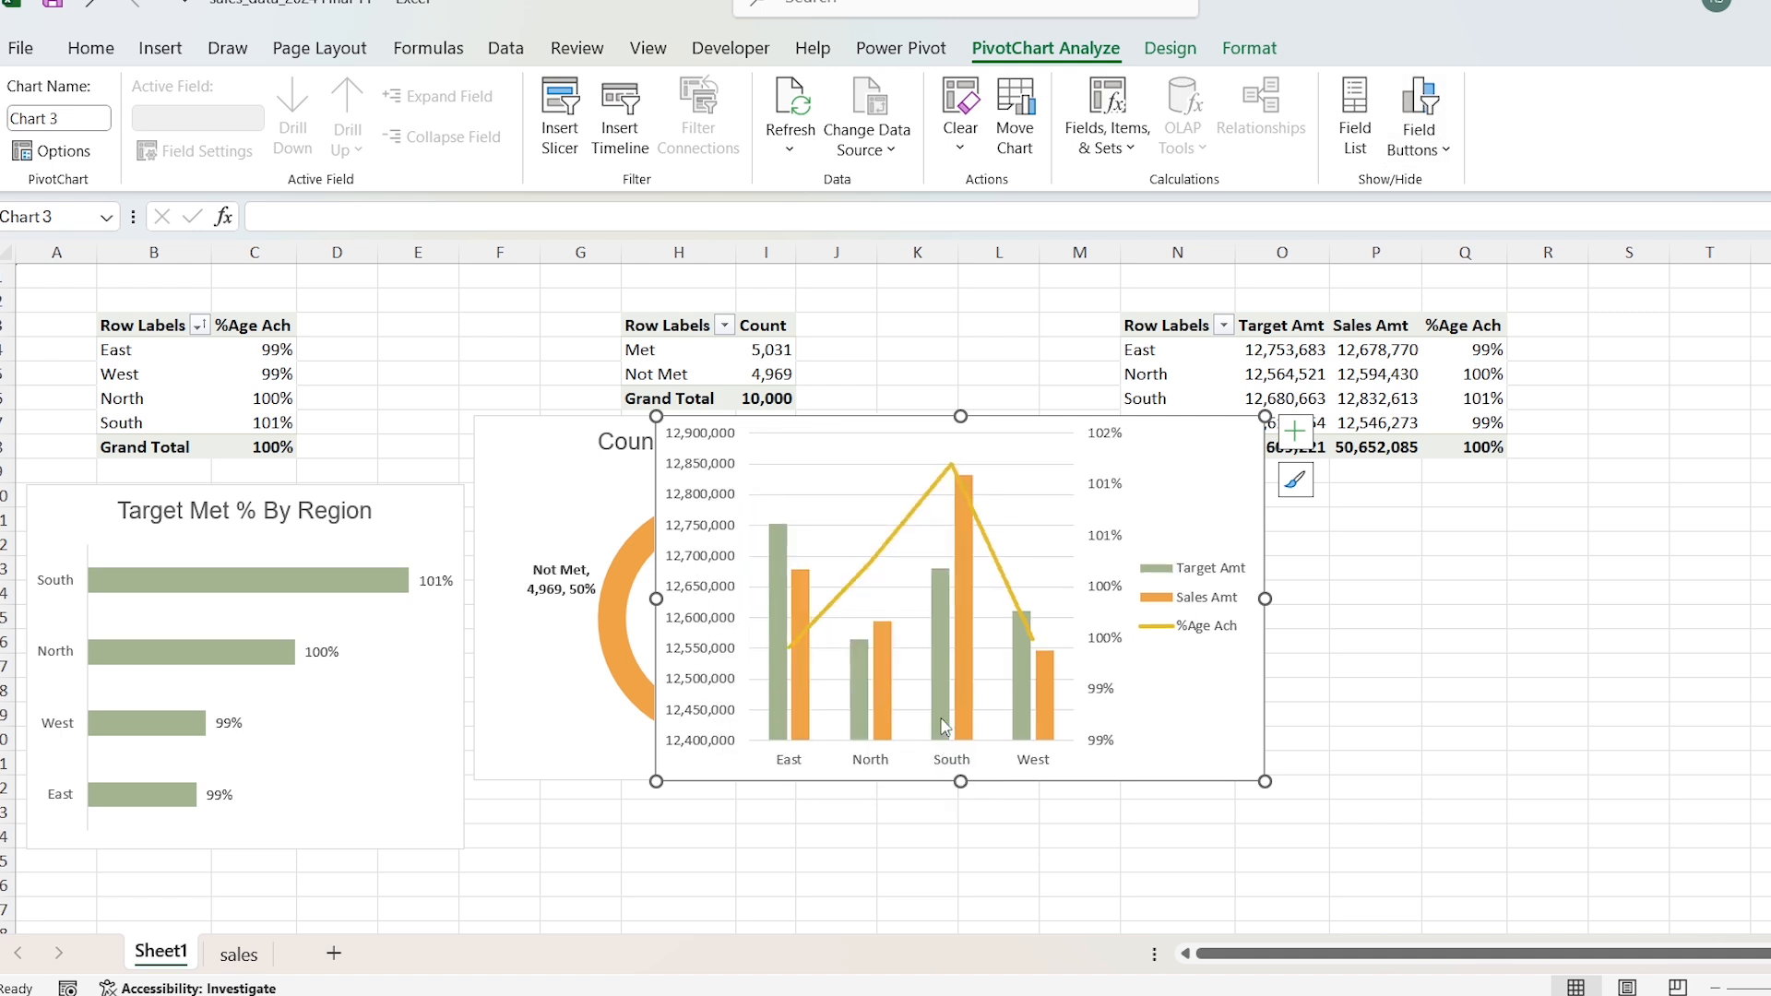
pyautogui.click(1295, 434)
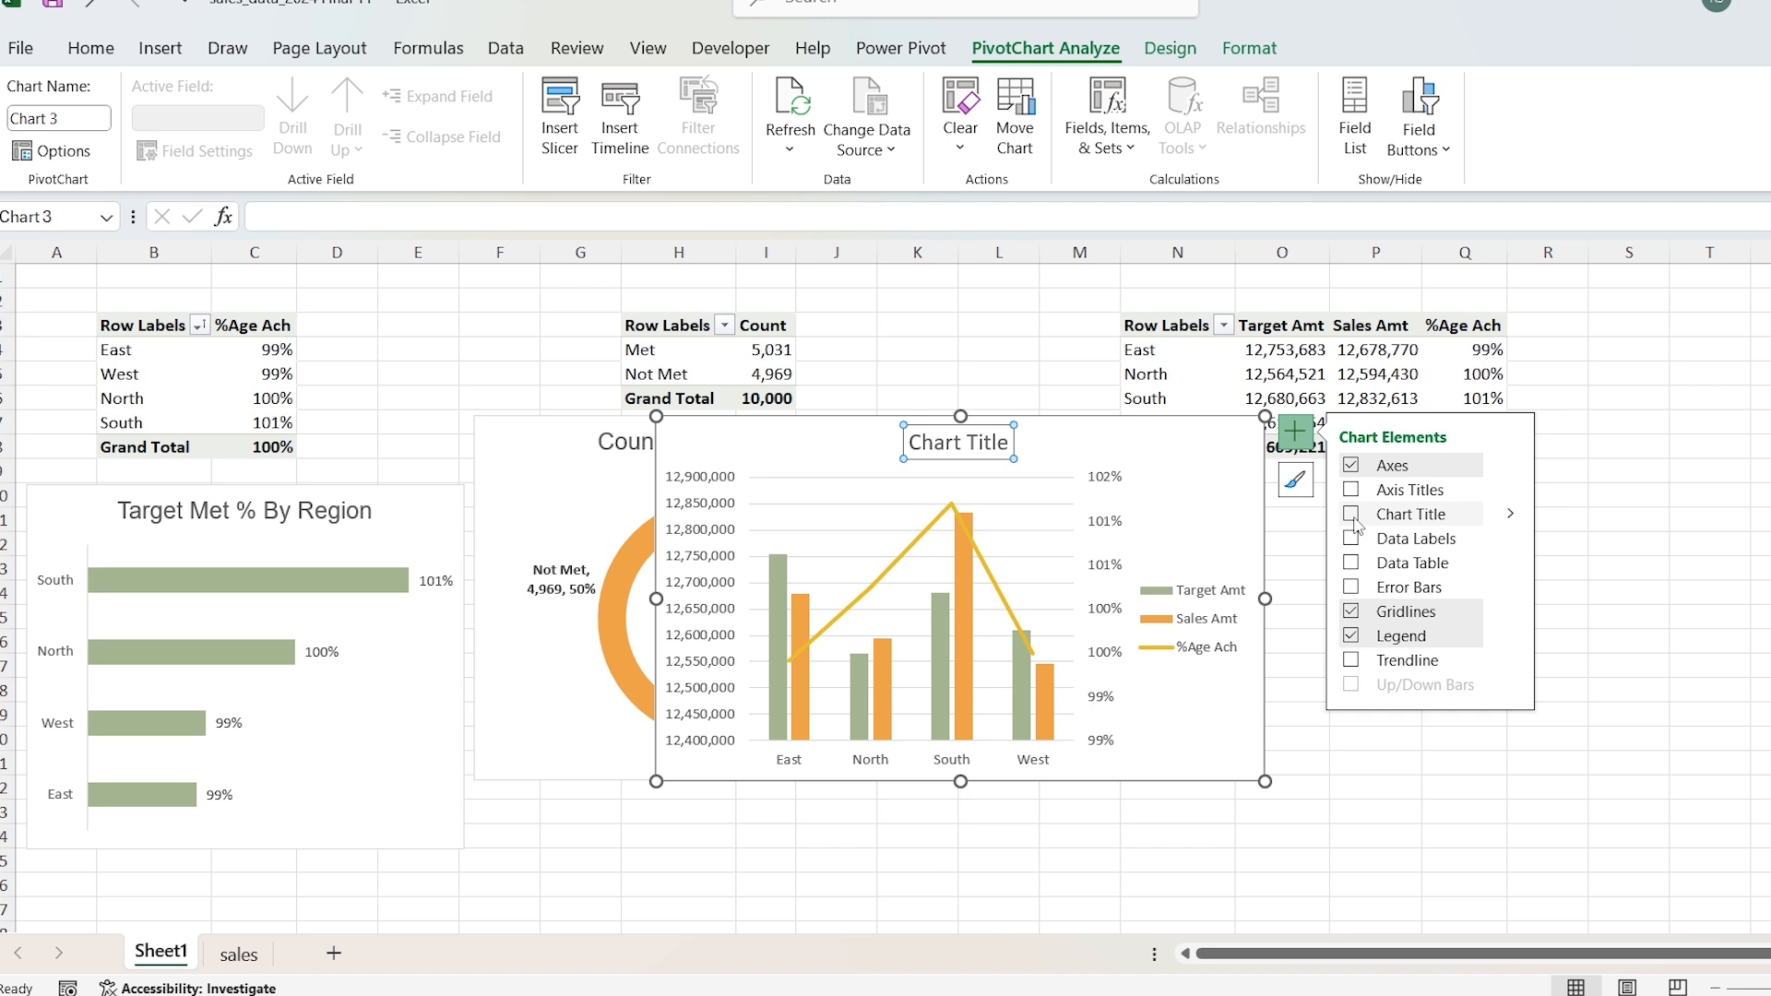
pyautogui.hotkey('ctrl', 'a')
pyautogui.write('Sales')
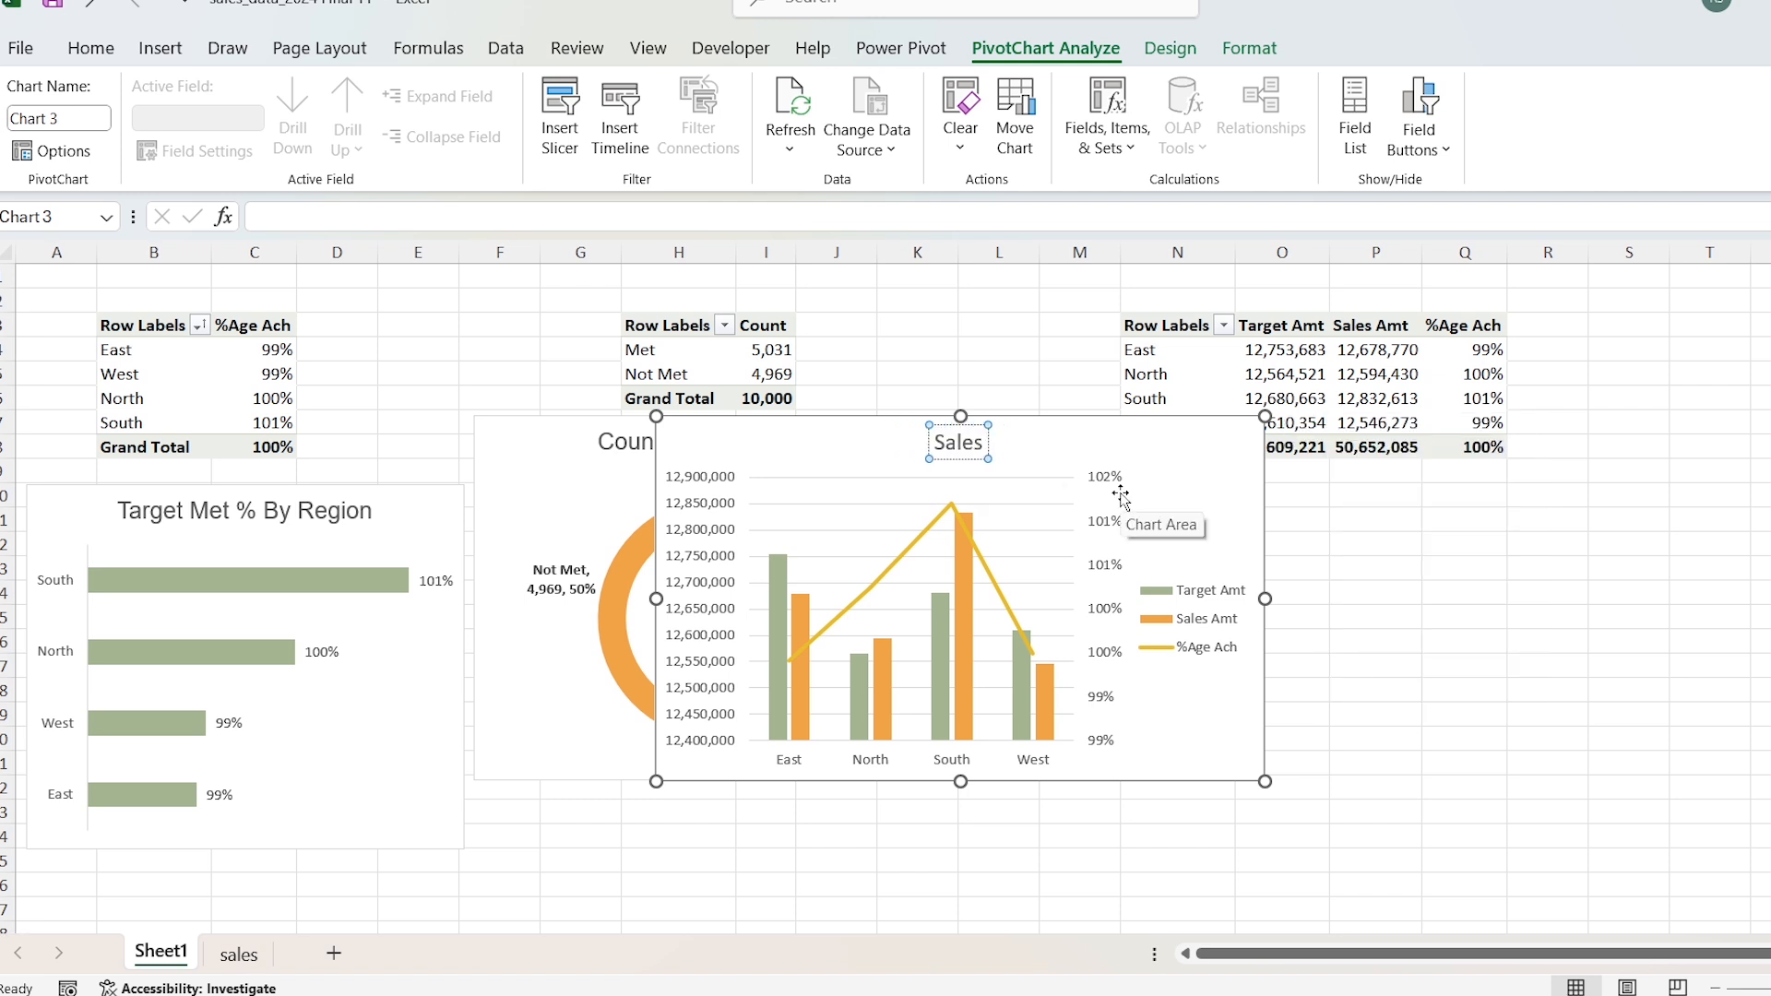
pyautogui.write(' Target VS Sales Amount')
# Step: Set the combo chart's title font to Arial
pyautogui.hotkey('ctrl', 'a')
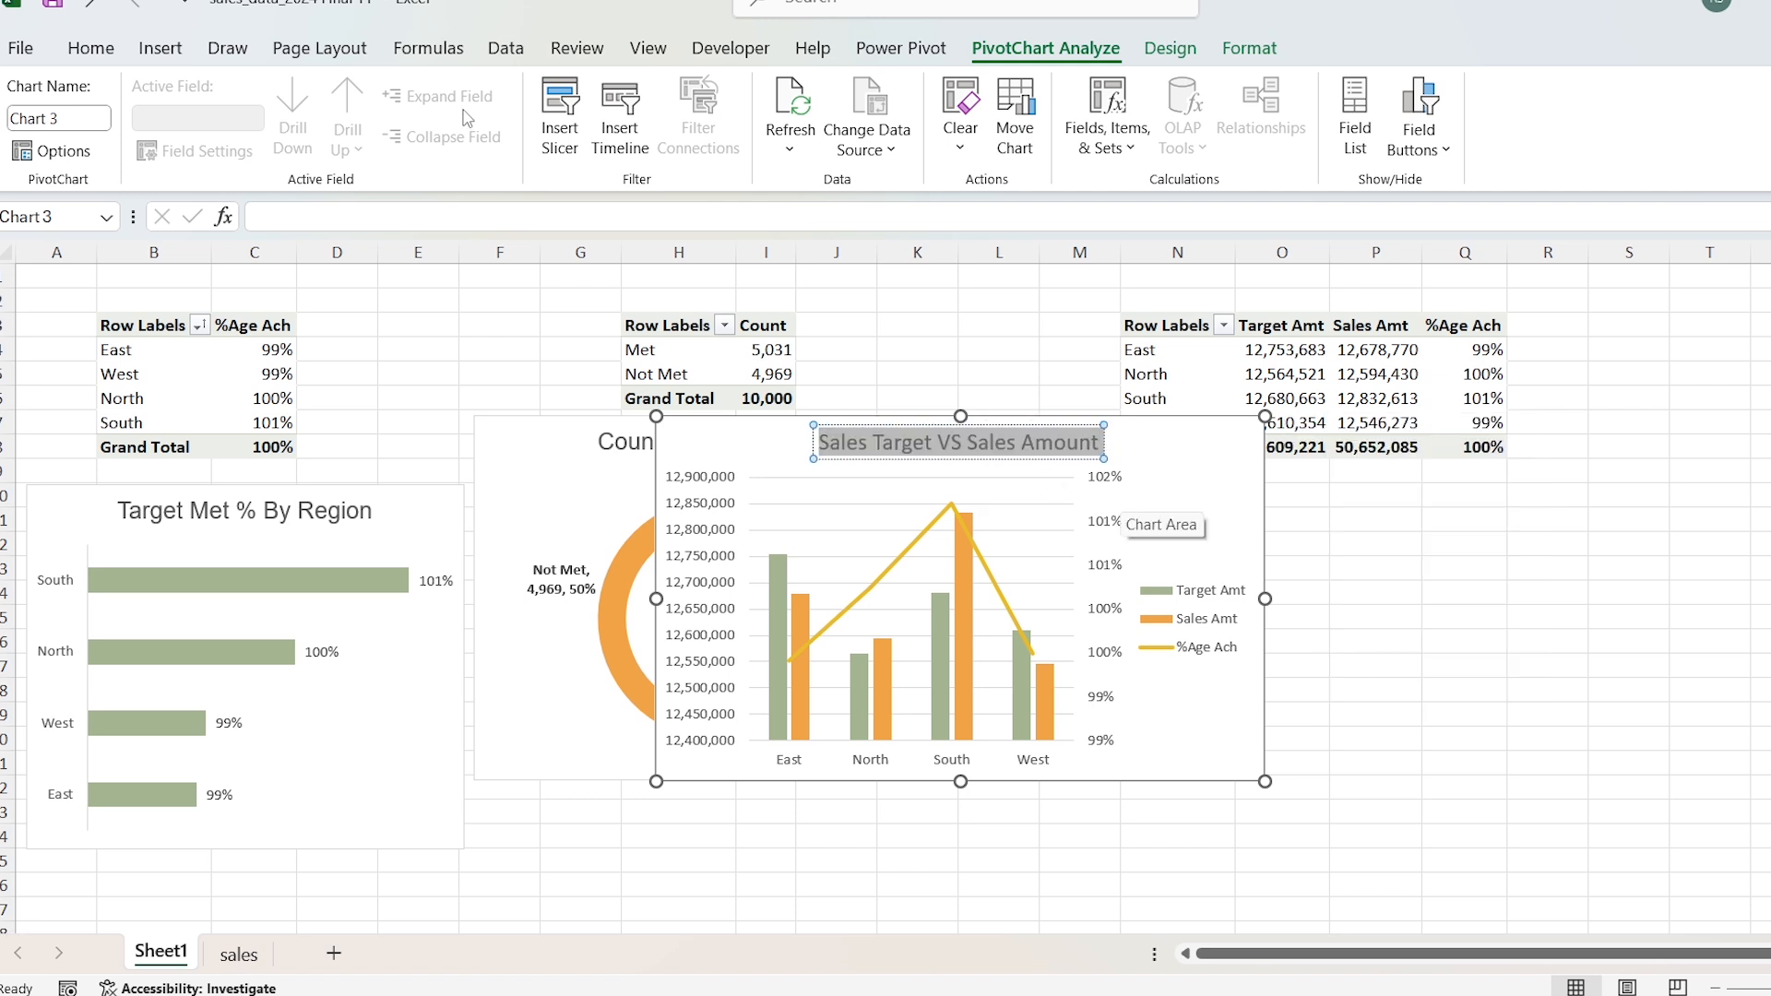
pyautogui.click(101, 48)
pyautogui.click(327, 96)
pyautogui.write('Arial')
pyautogui.press('Return')
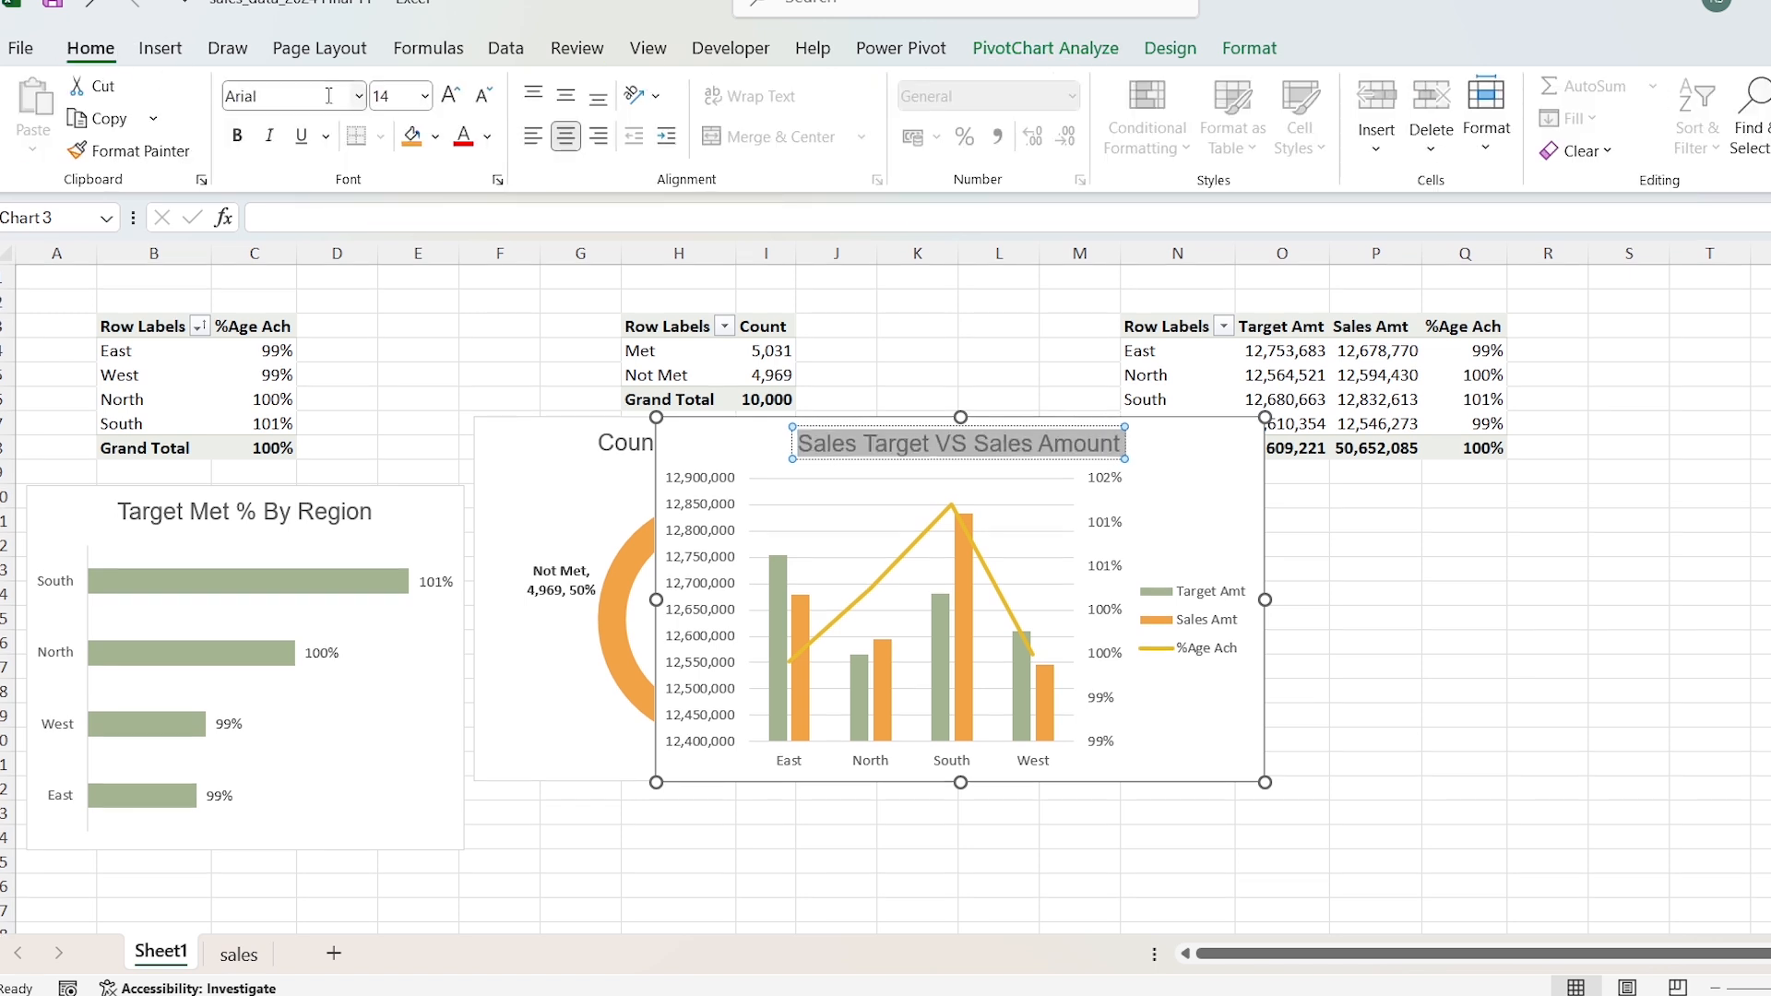
# Step: Move the combo chart's legend to the bottom of the chart
pyautogui.doubleClick(1183, 434)
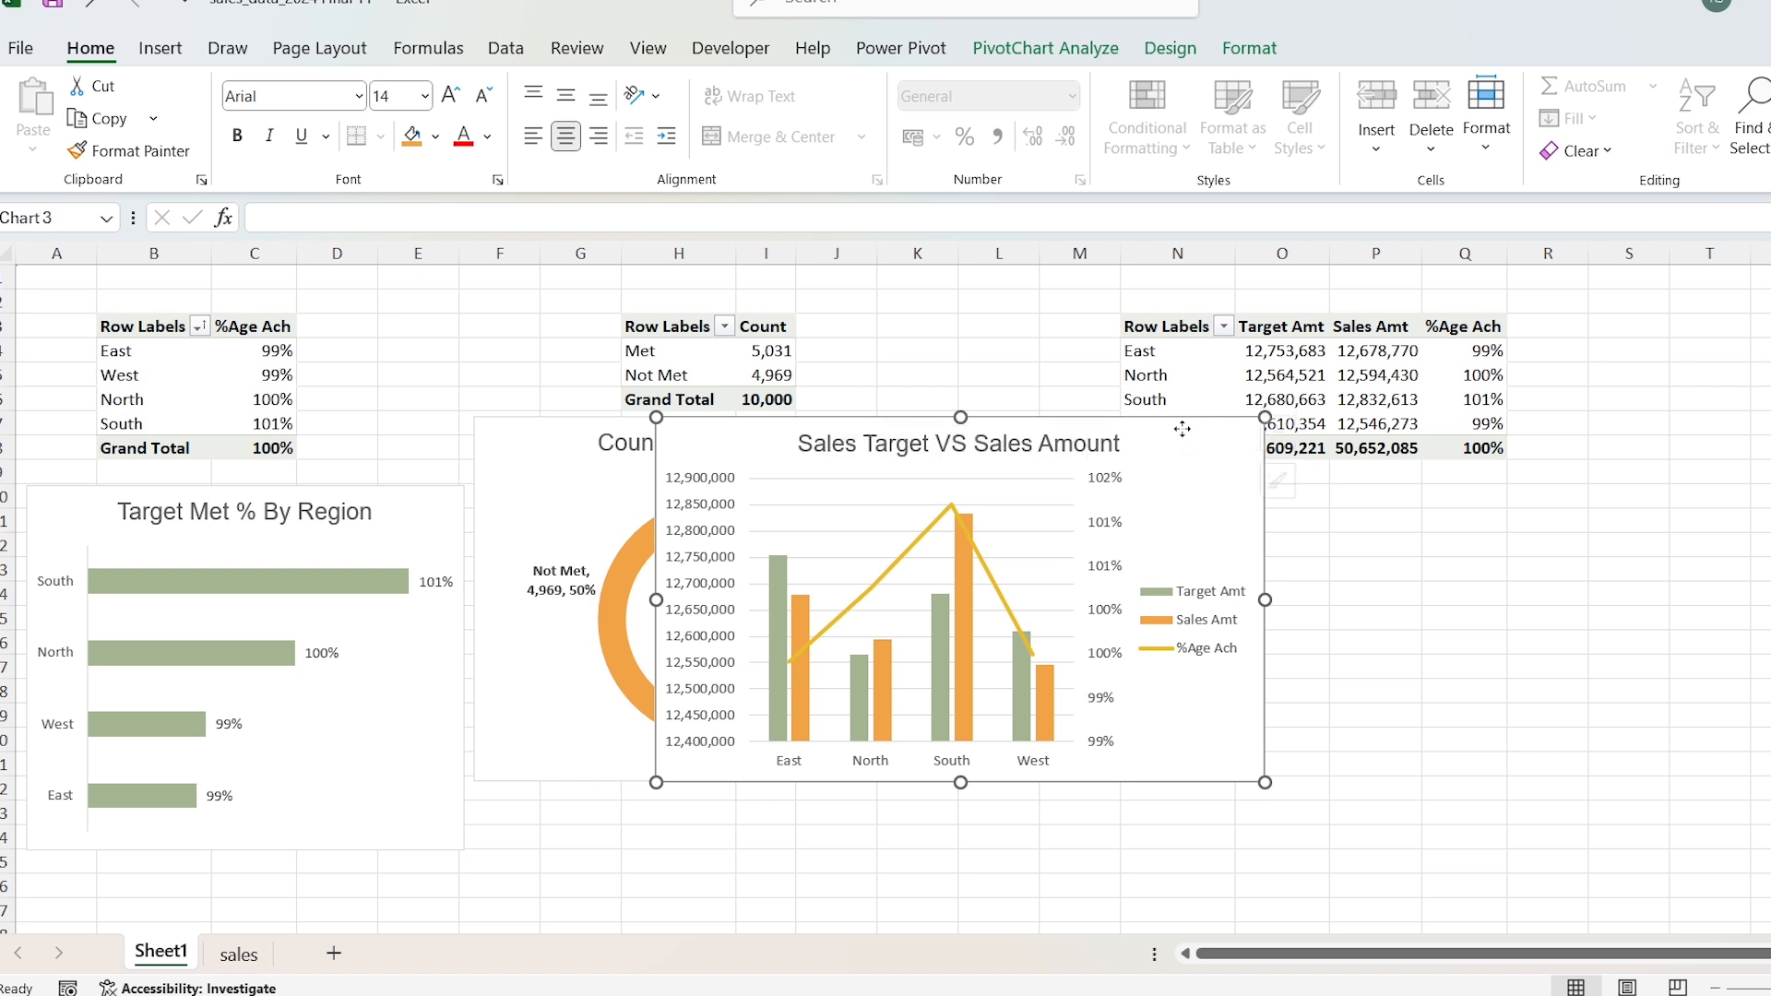
pyautogui.click(1202, 591)
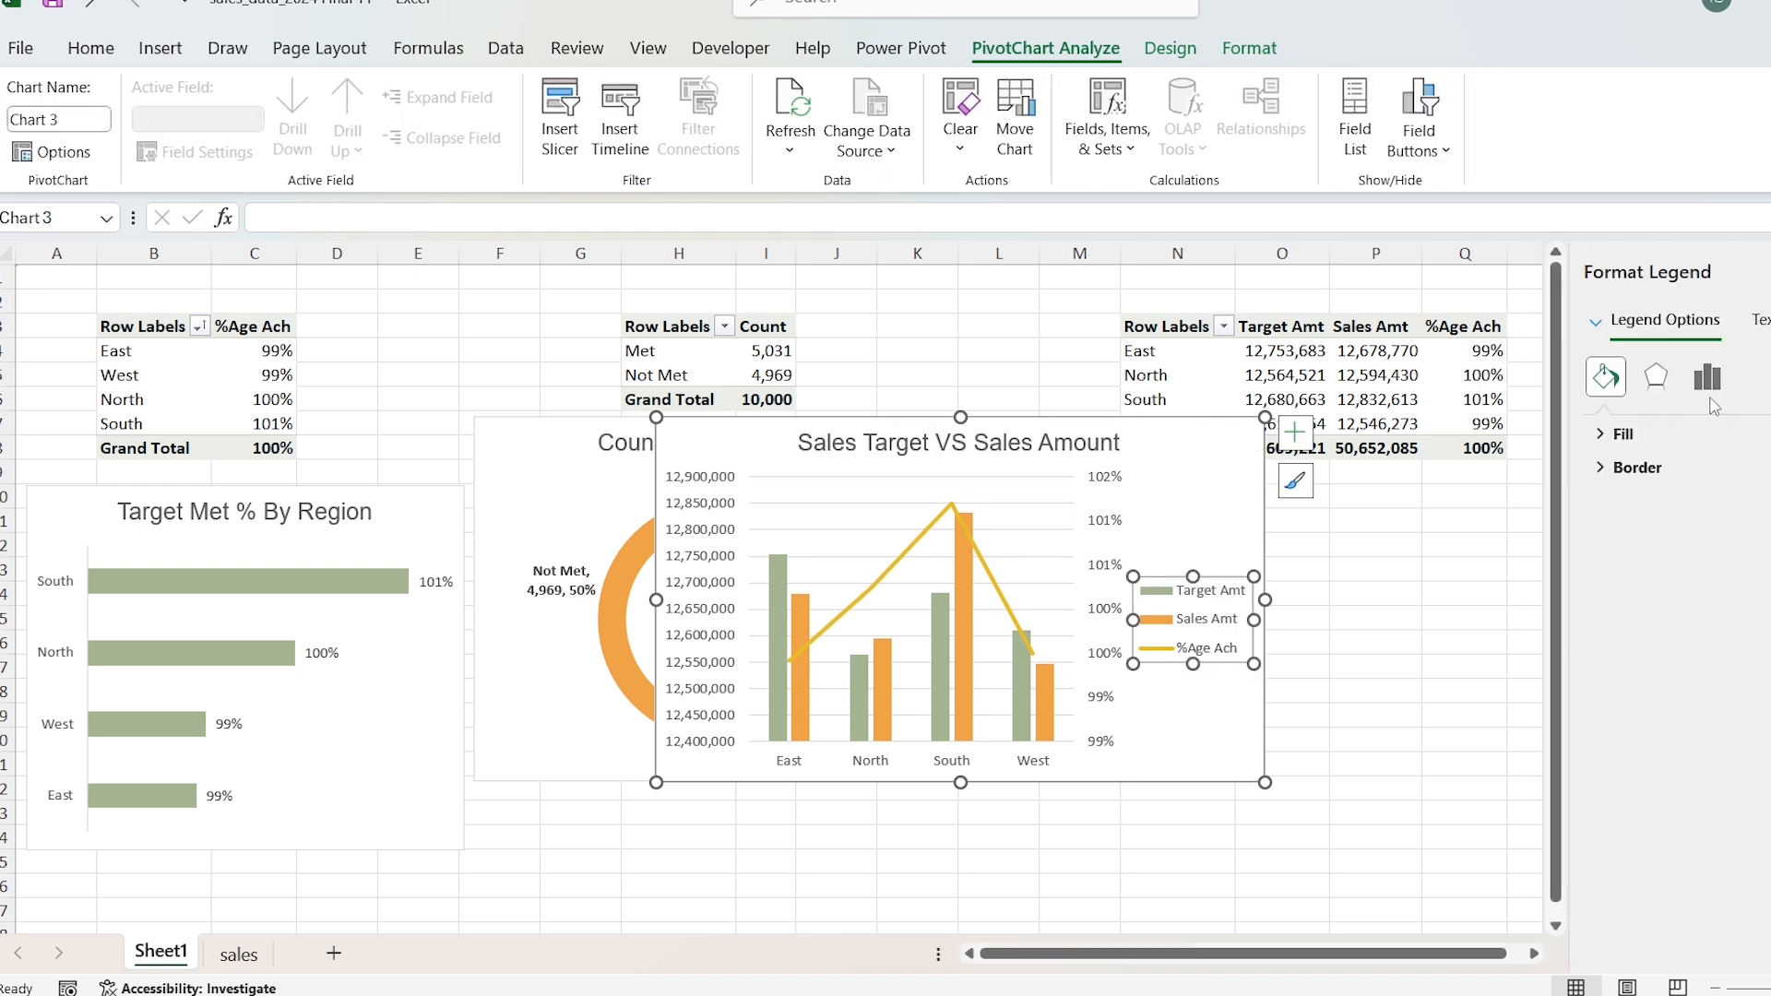
pyautogui.click(1709, 379)
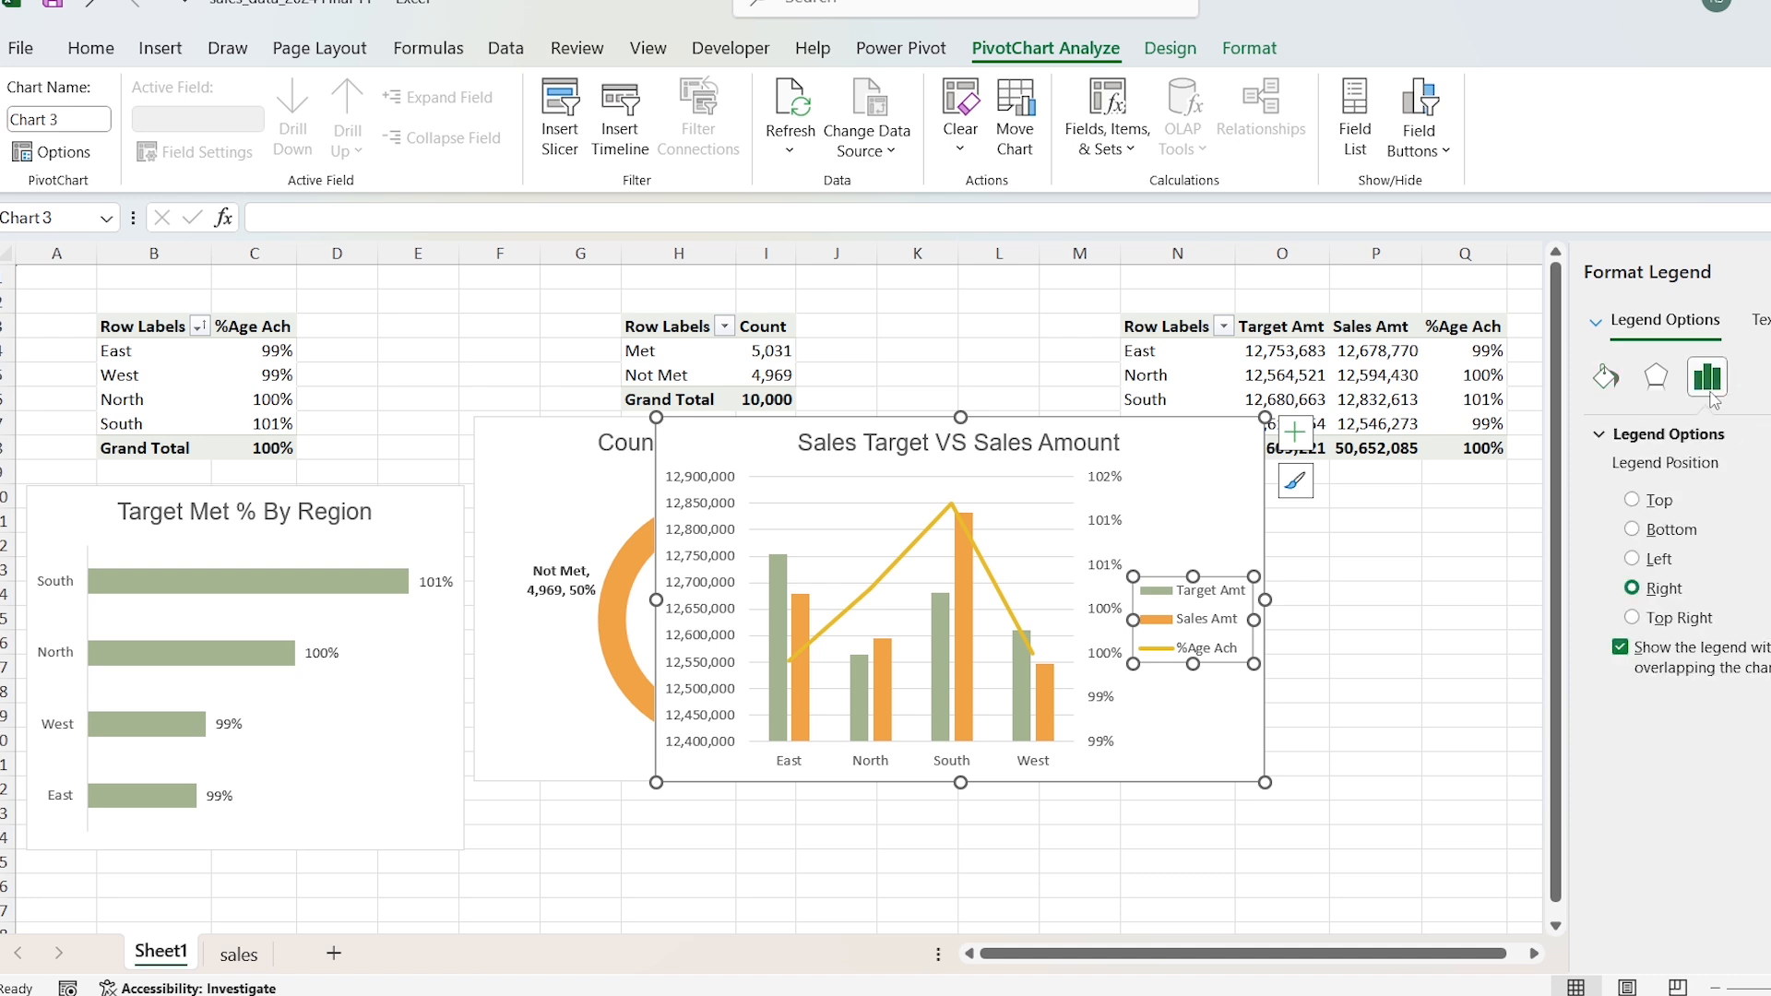
pyautogui.click(1632, 529)
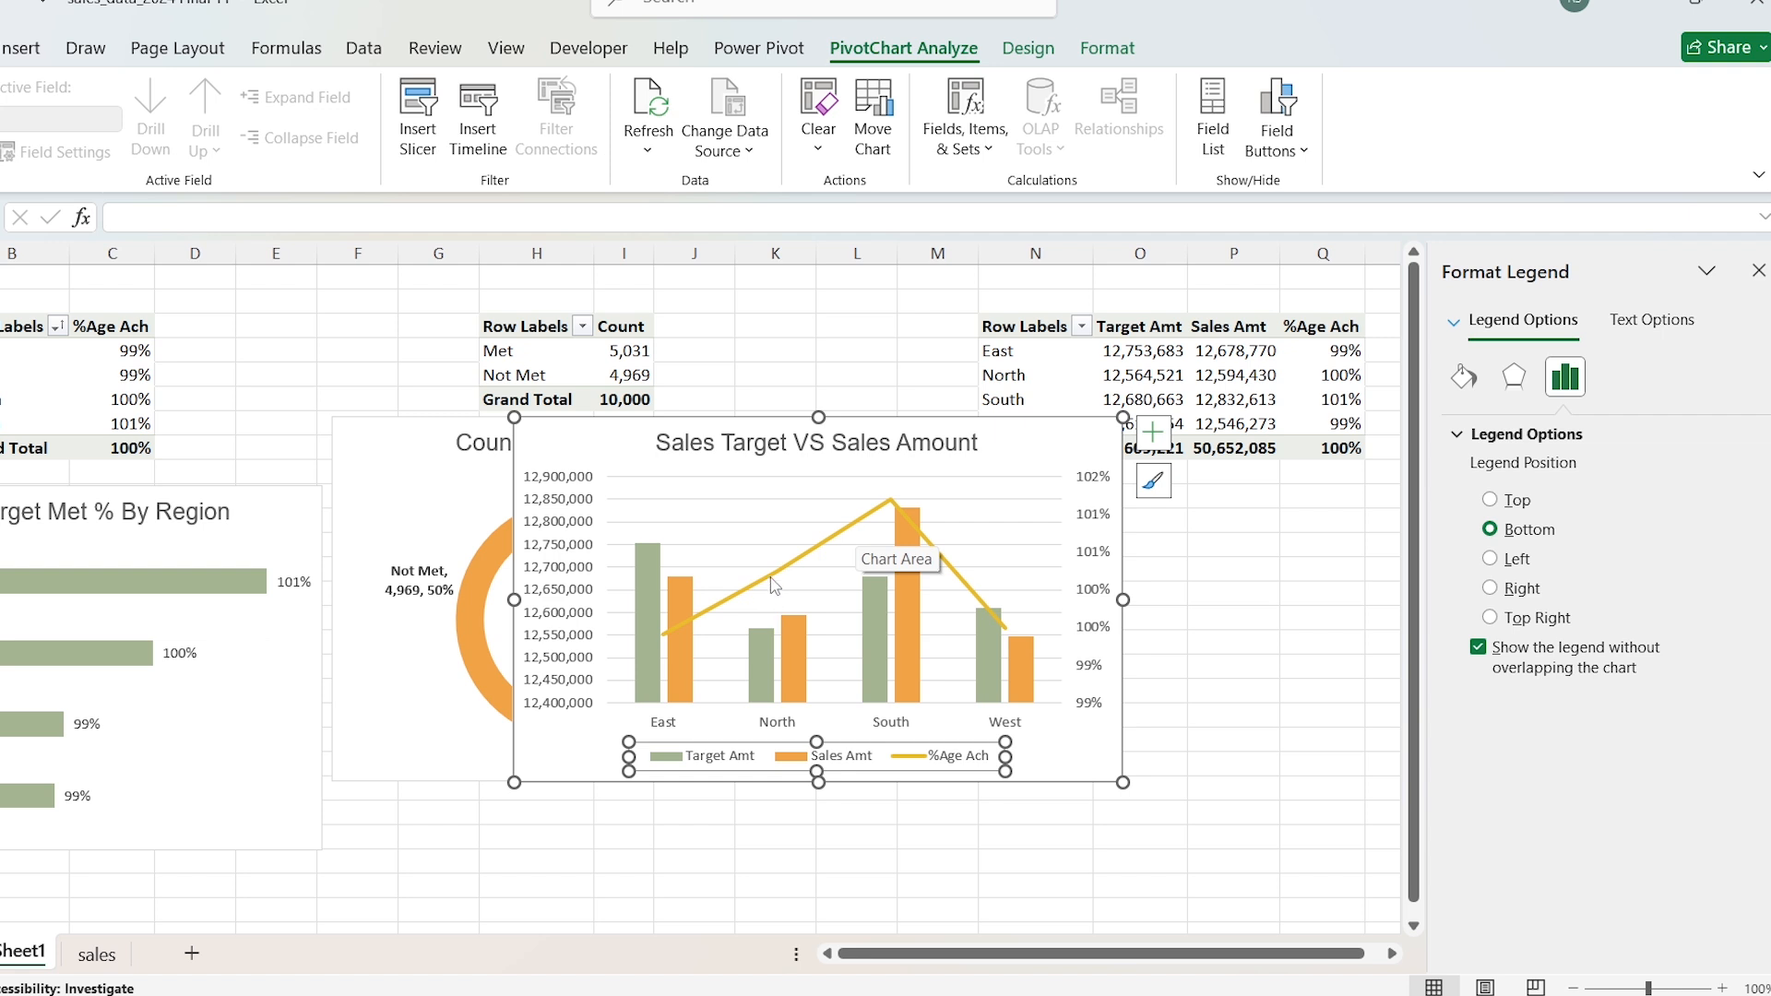
# Step: Colour the %Age Ach line in the combo chart black
pyautogui.click(773, 583)
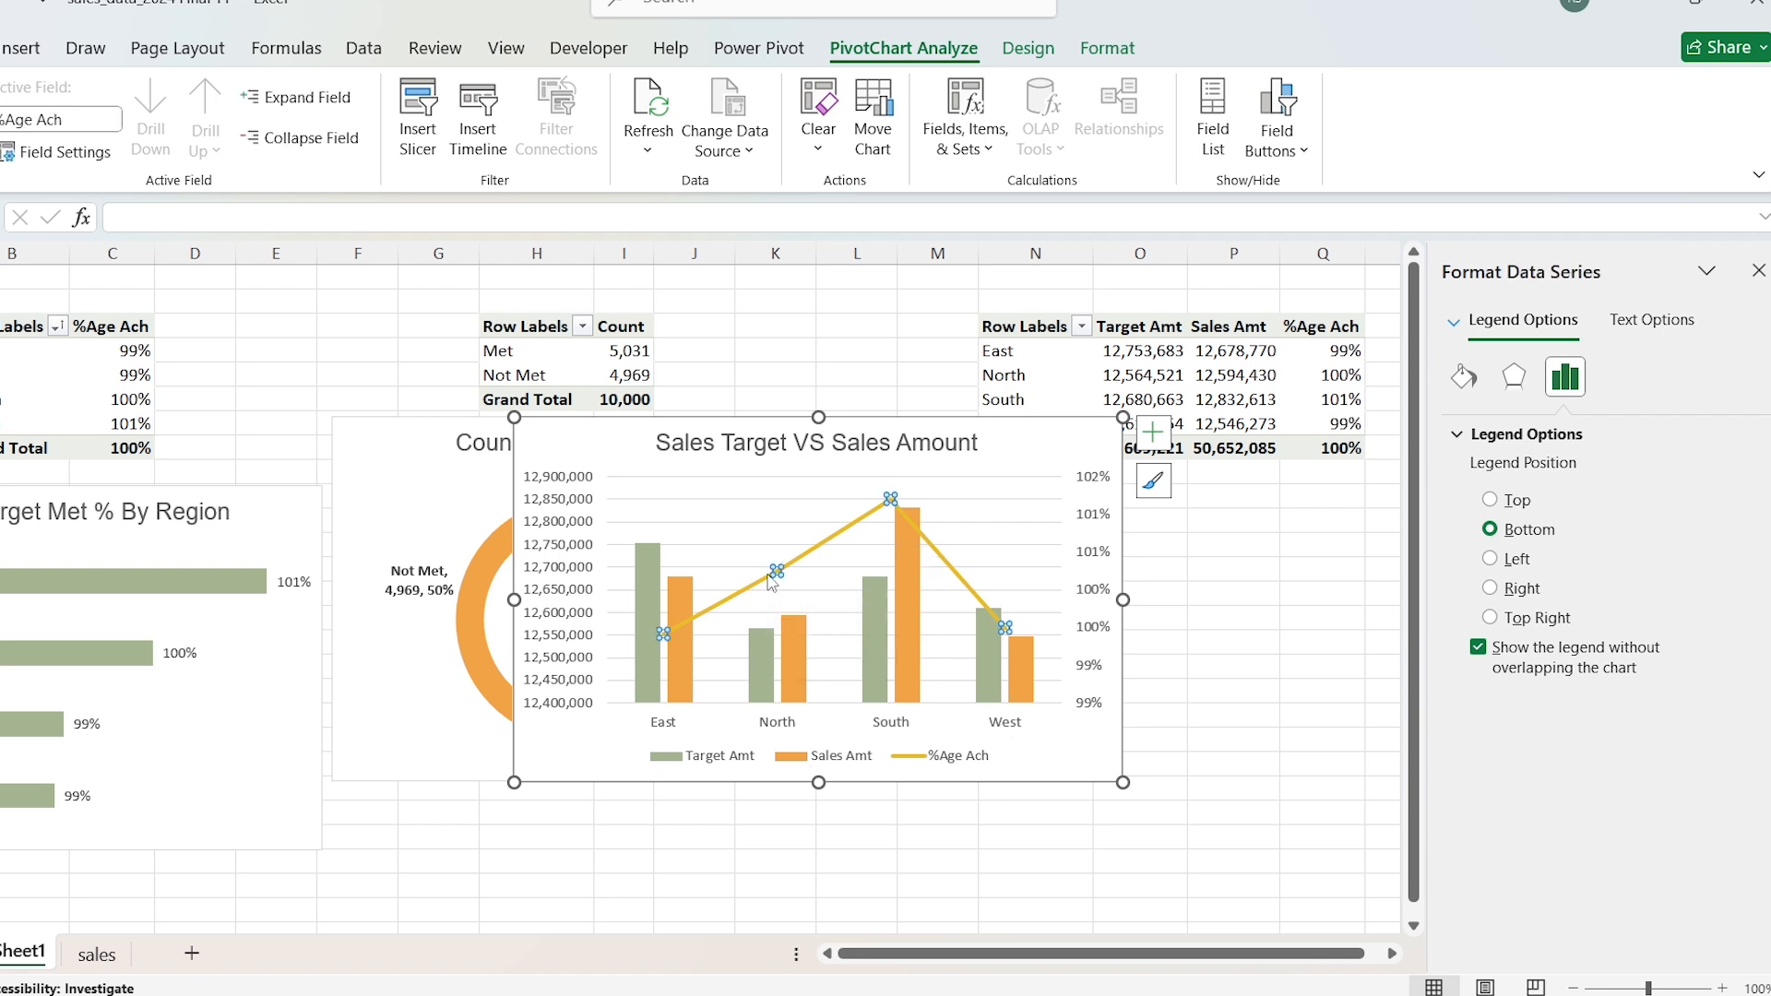
pyautogui.click(1464, 377)
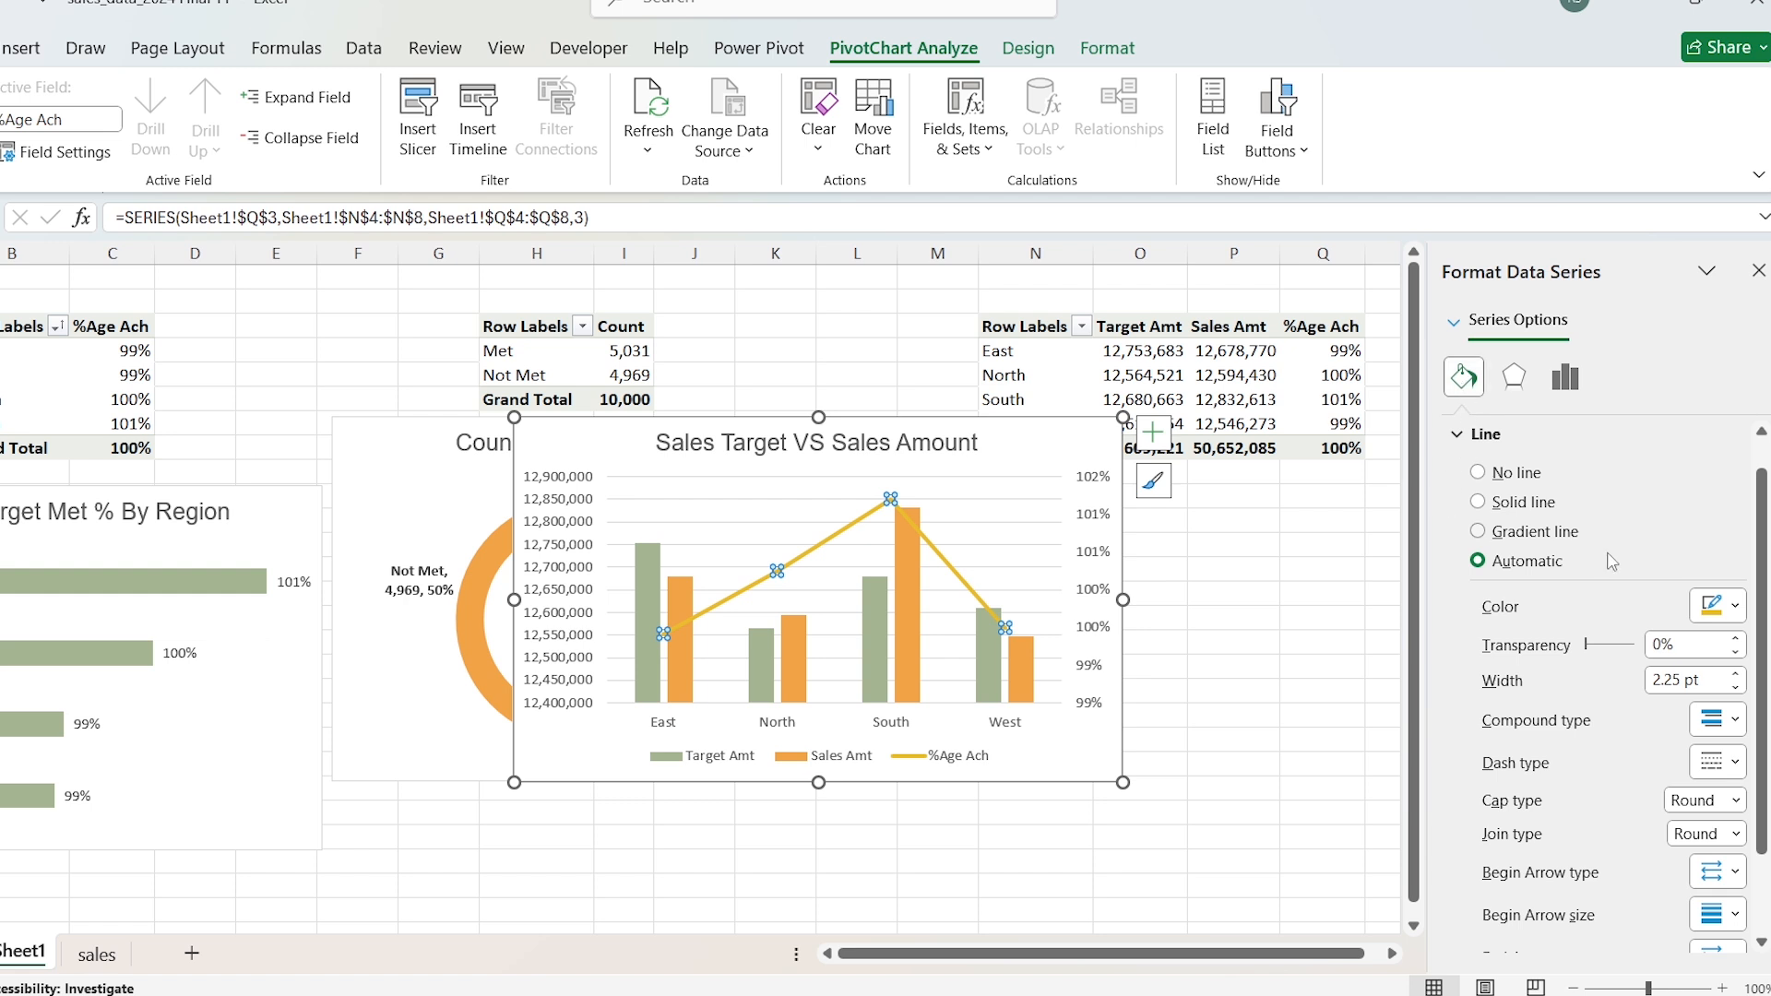
pyautogui.click(1738, 608)
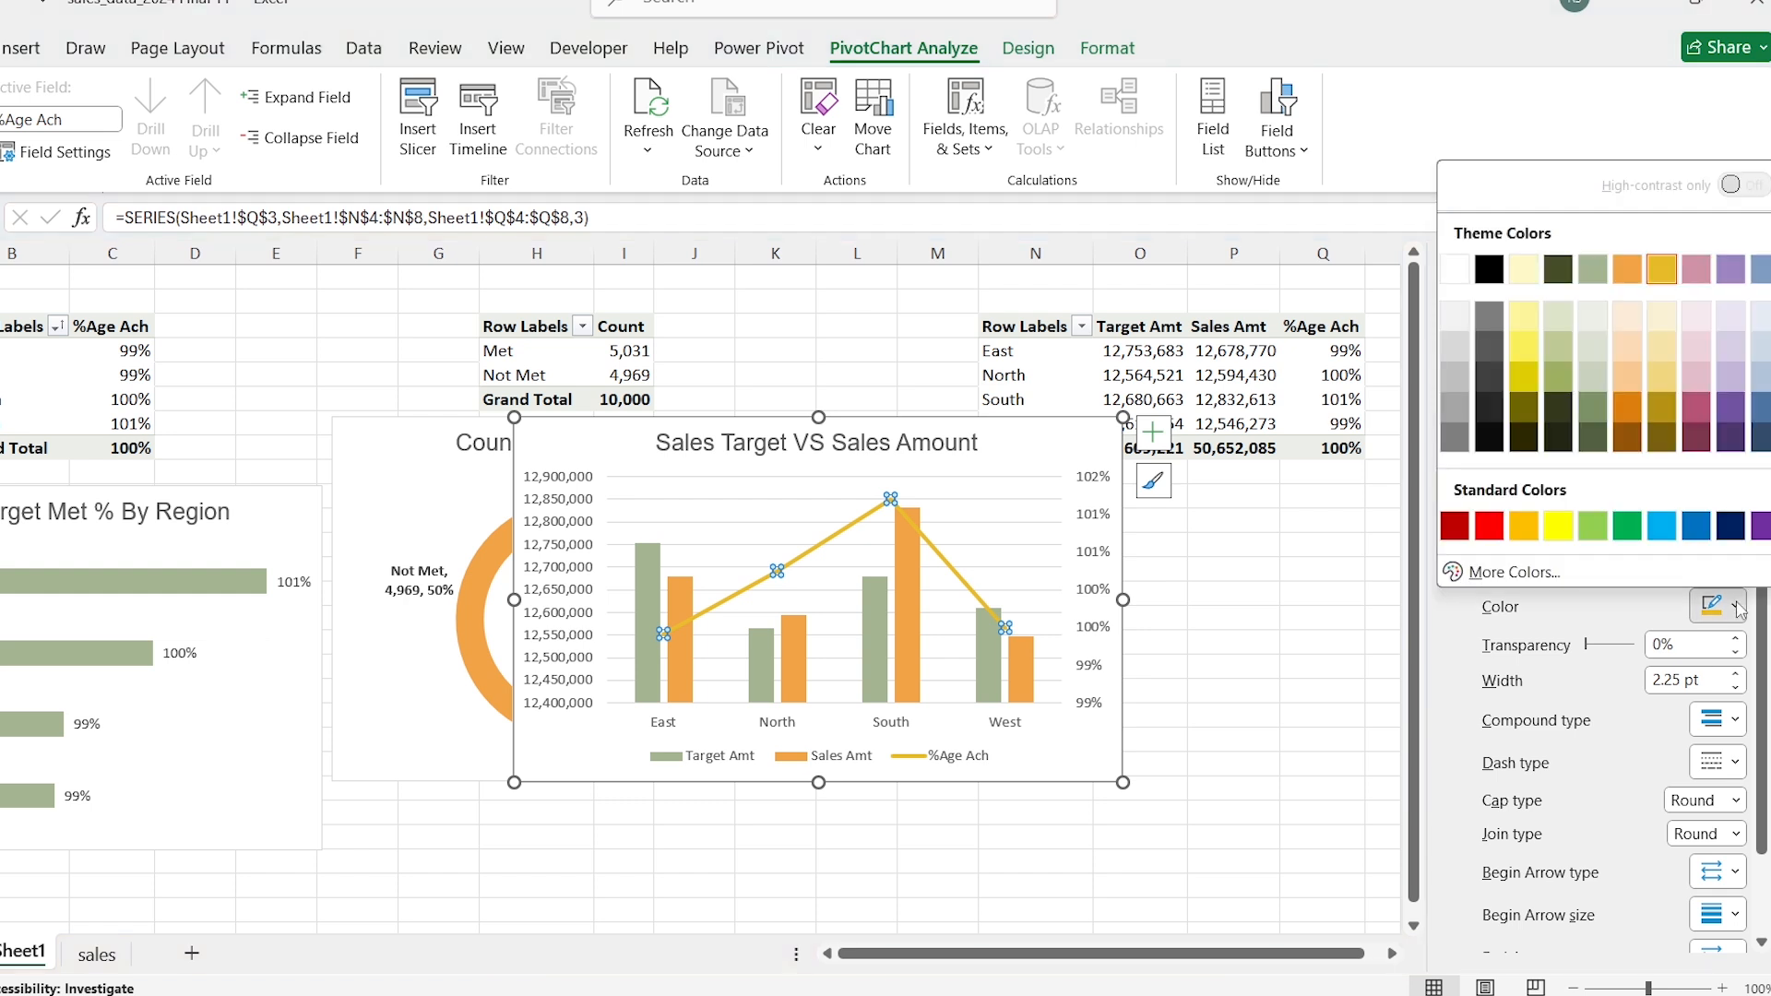
pyautogui.click(1489, 269)
pyautogui.click(642, 447)
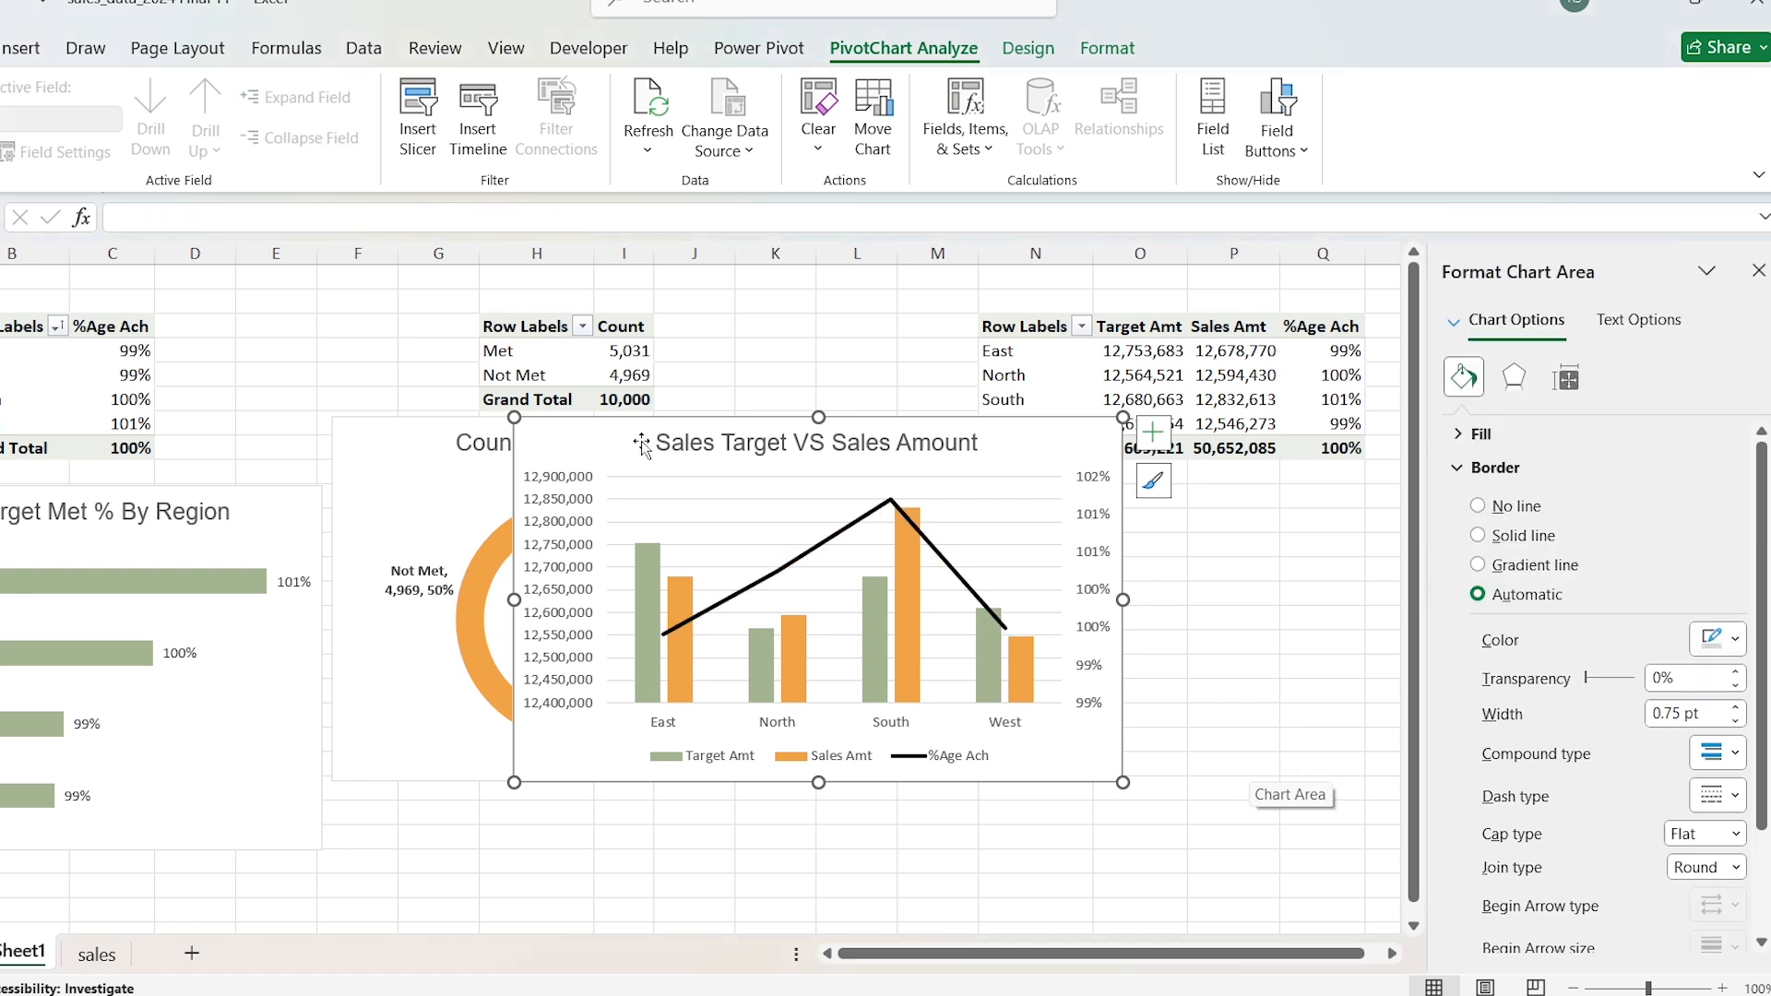
# Step: Add data labels to the %Age Ach line and format them in bold Arial
pyautogui.click(847, 539)
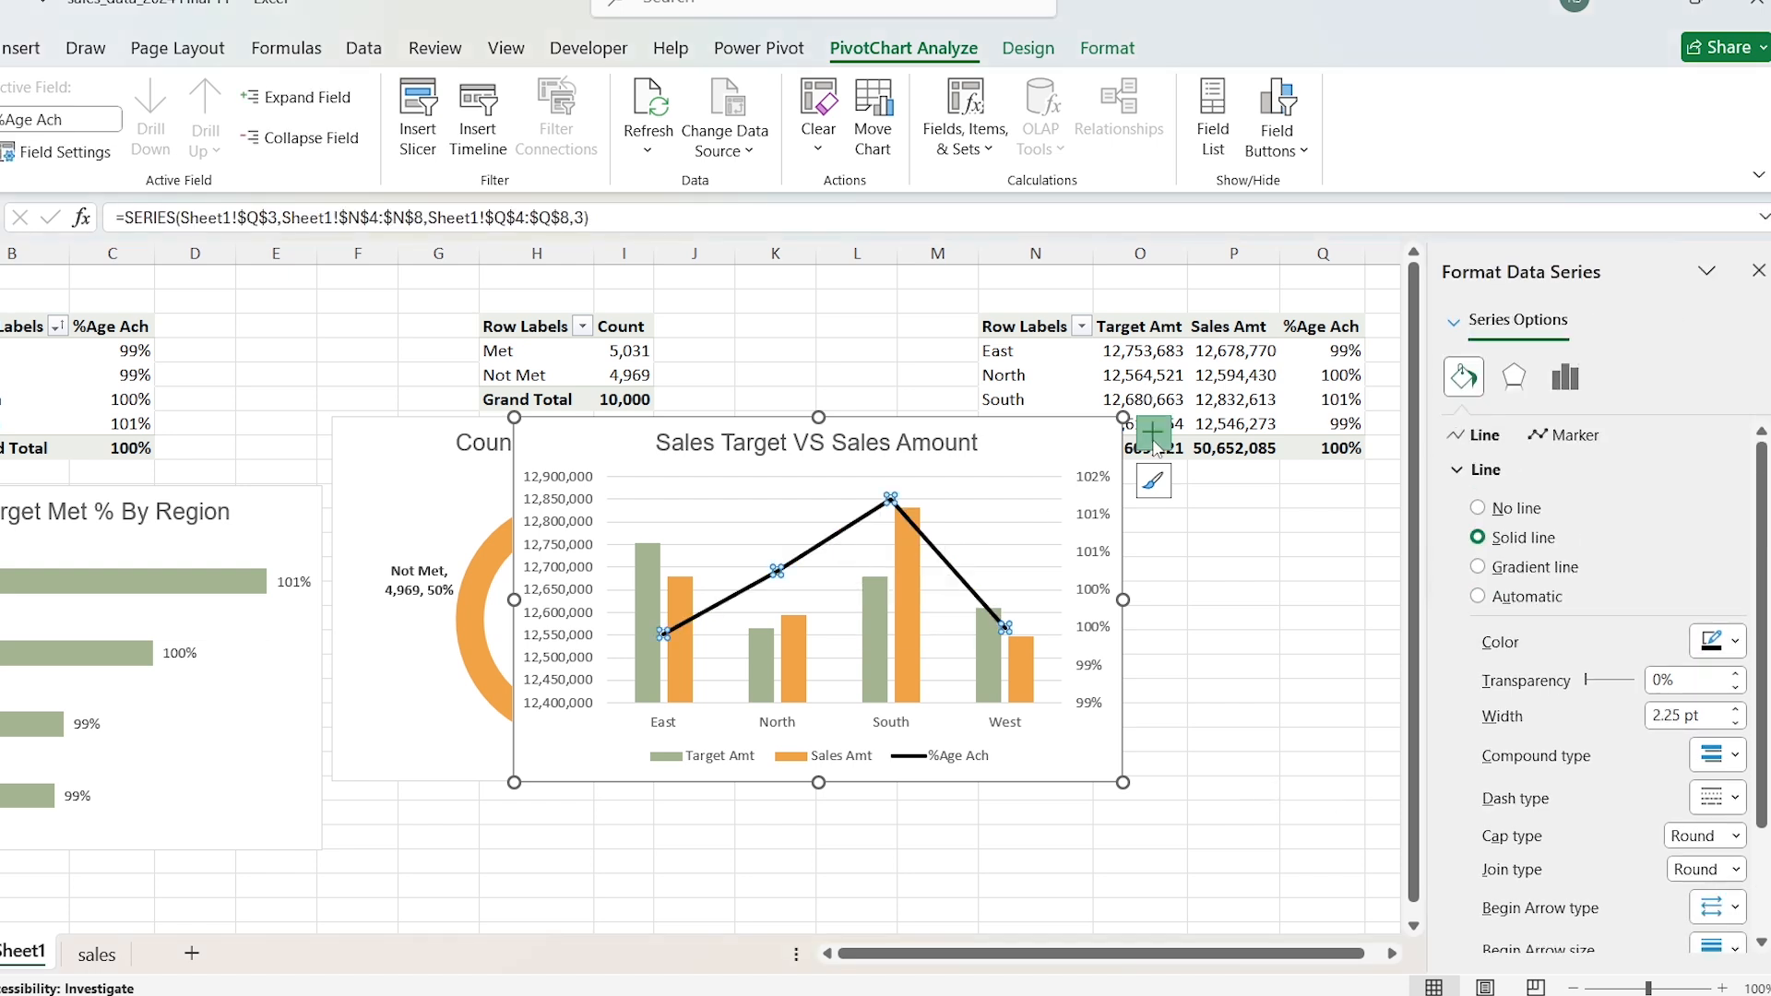
pyautogui.click(1153, 434)
pyautogui.click(1210, 540)
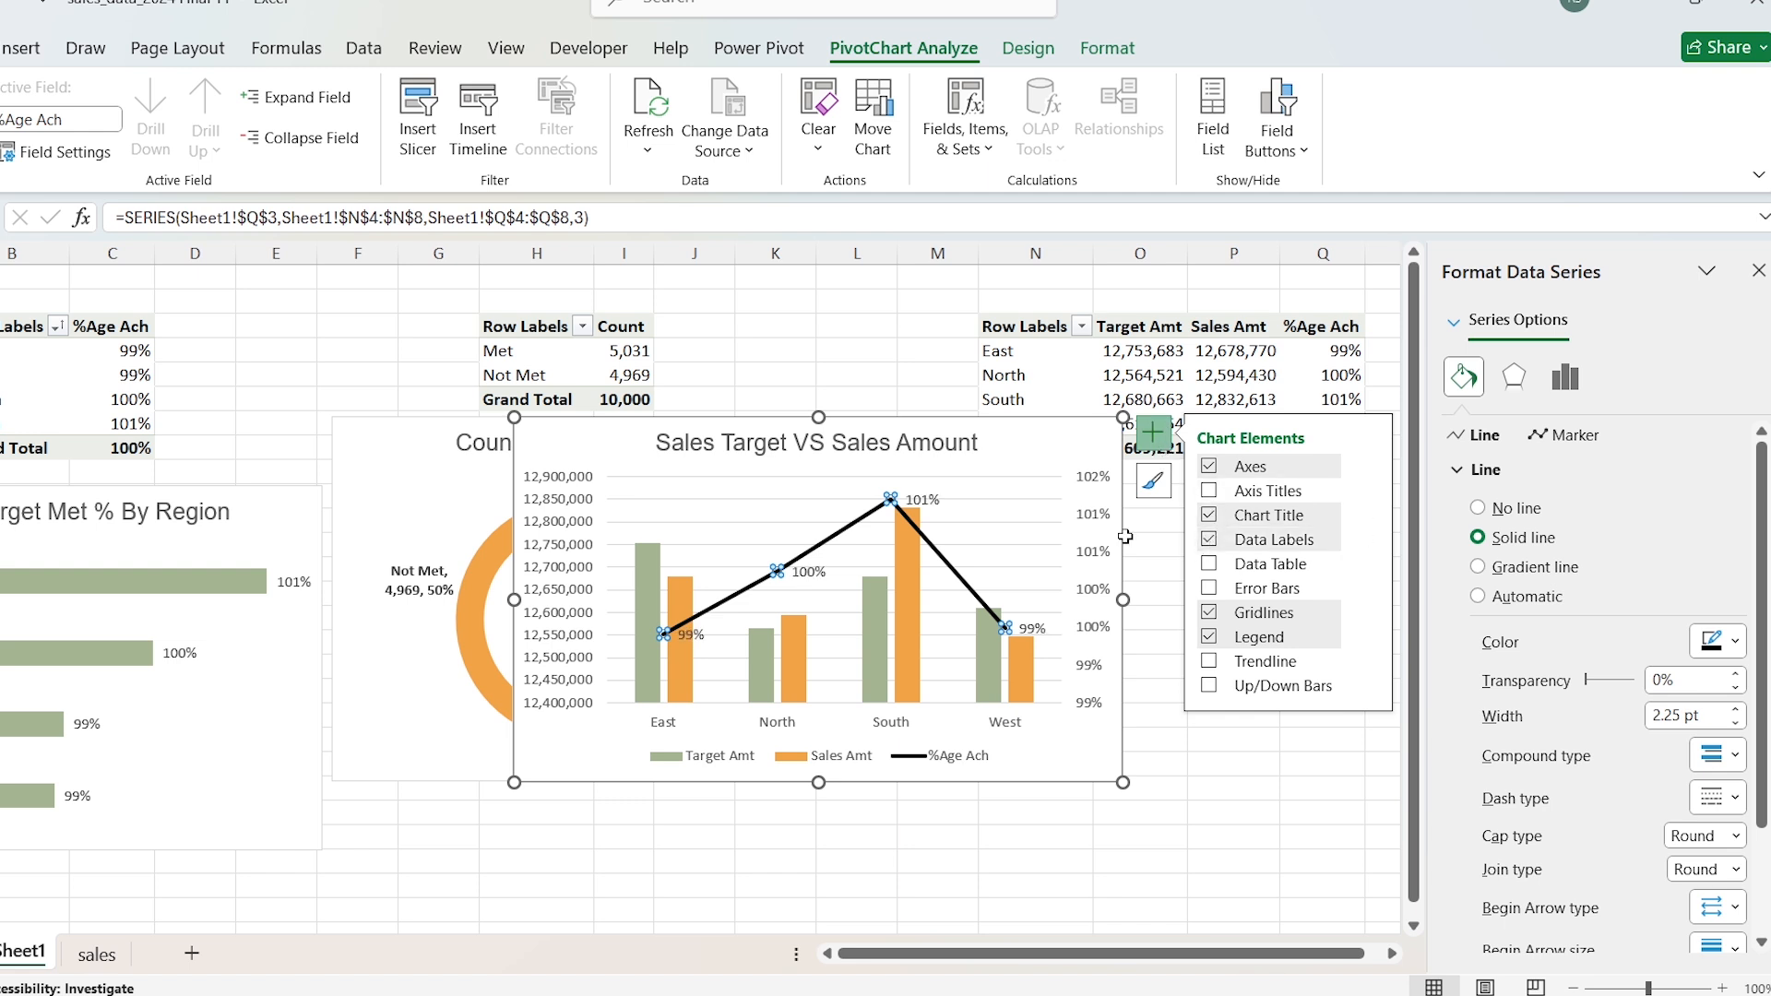
pyautogui.click(923, 501)
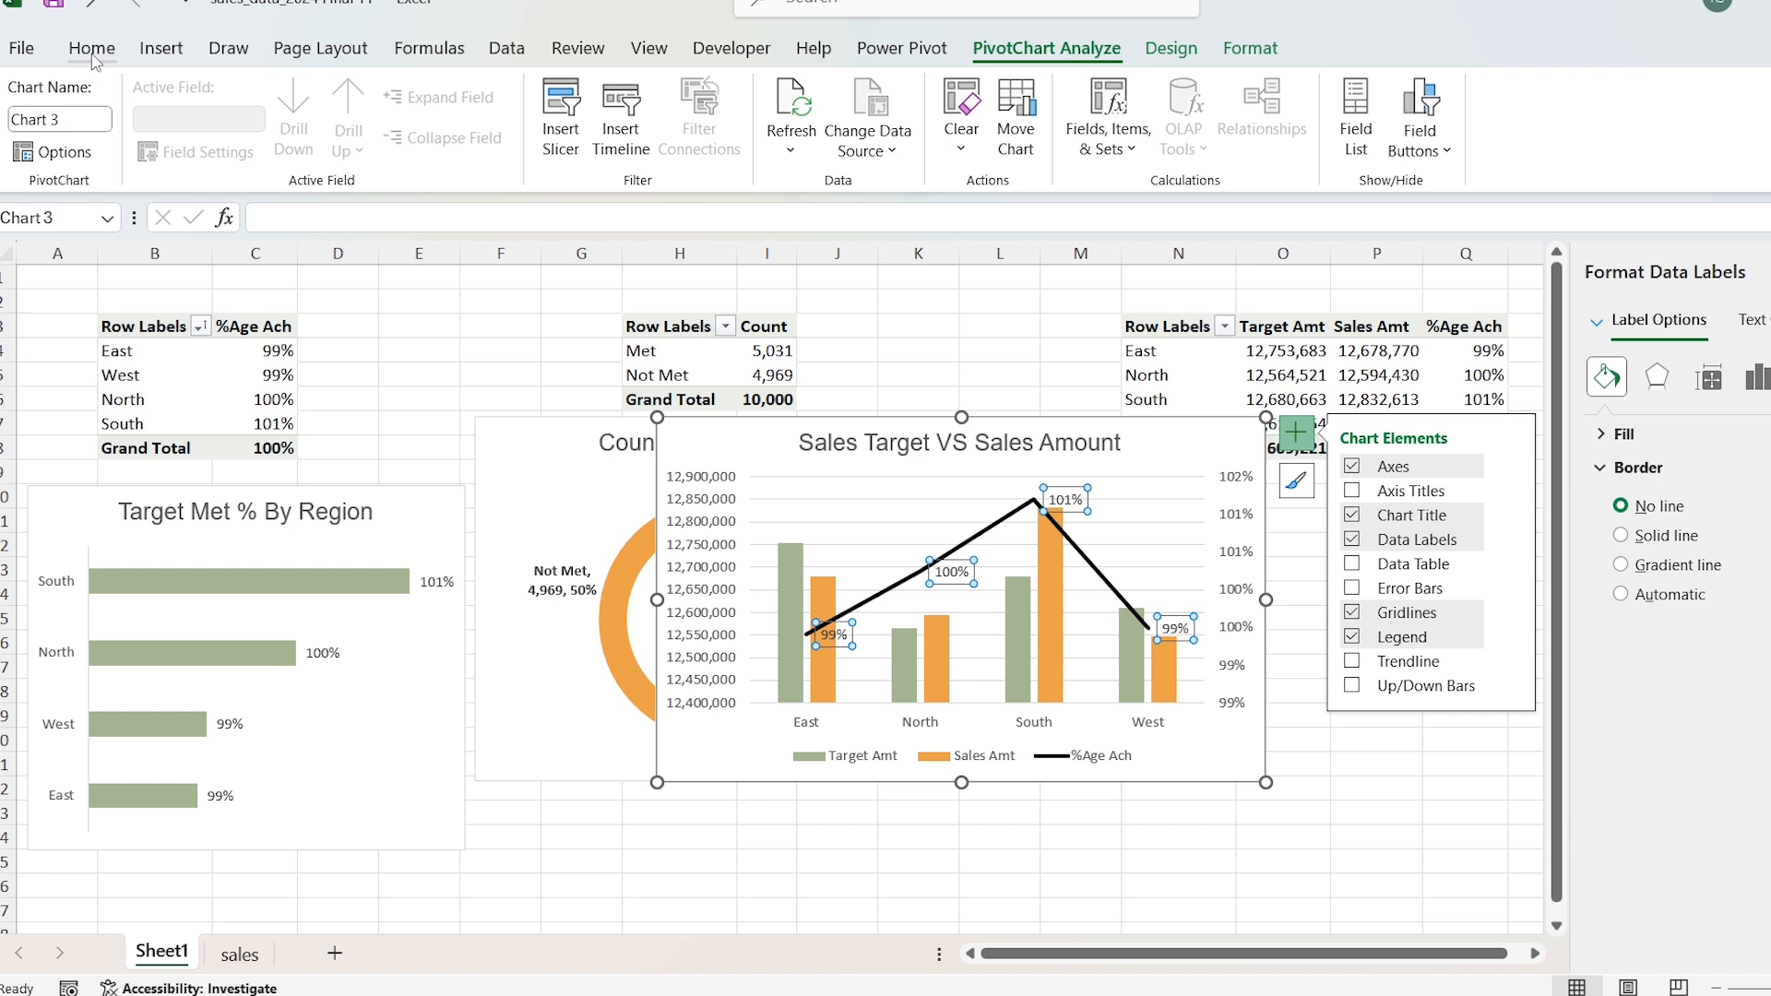
pyautogui.click(92, 53)
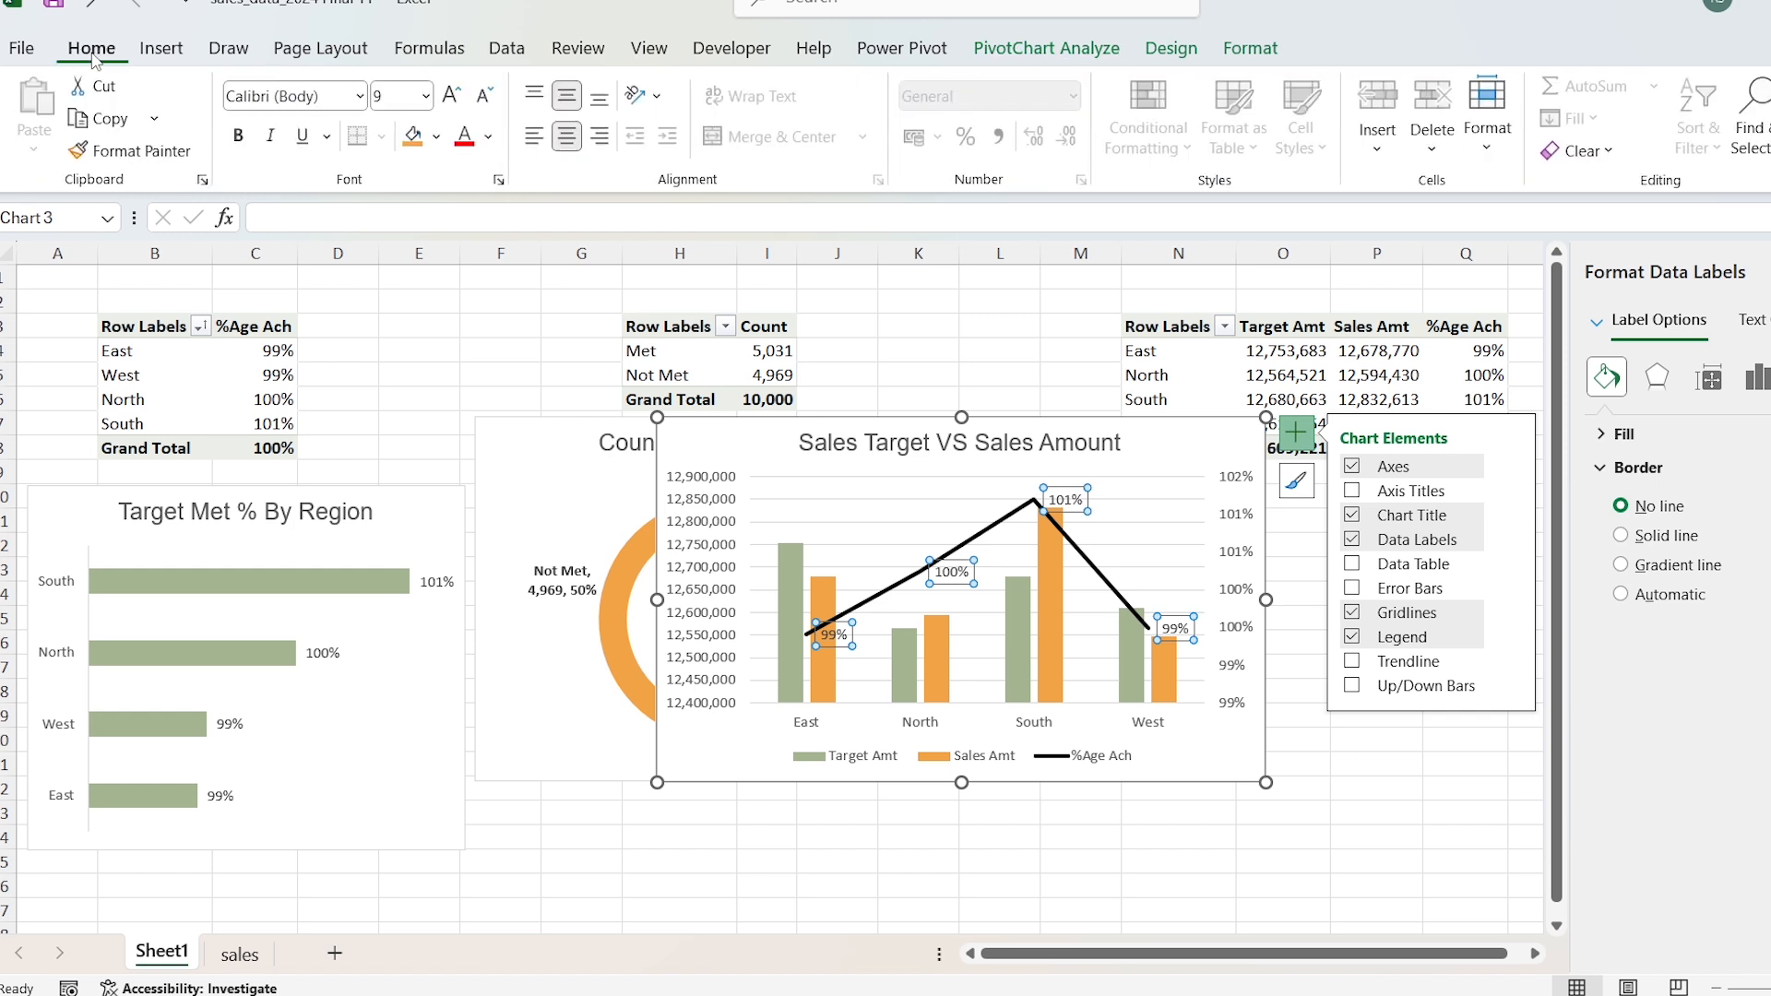
pyautogui.click(238, 136)
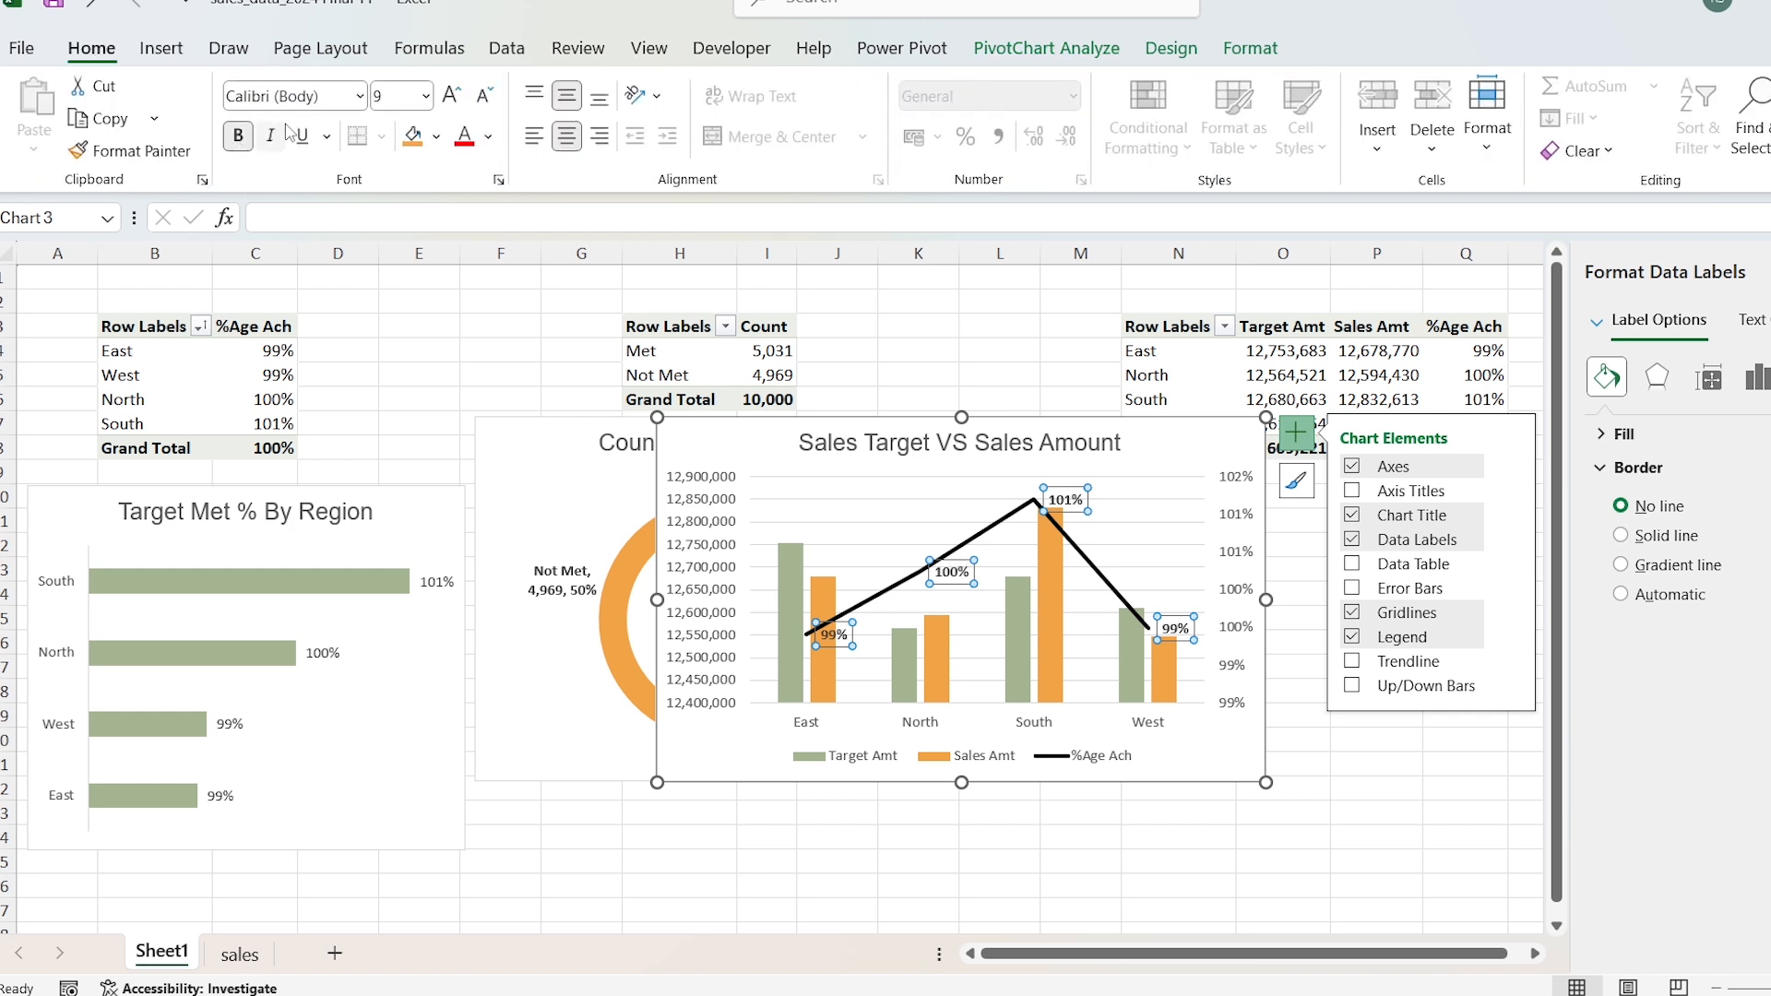
pyautogui.click(339, 102)
pyautogui.write('Arial')
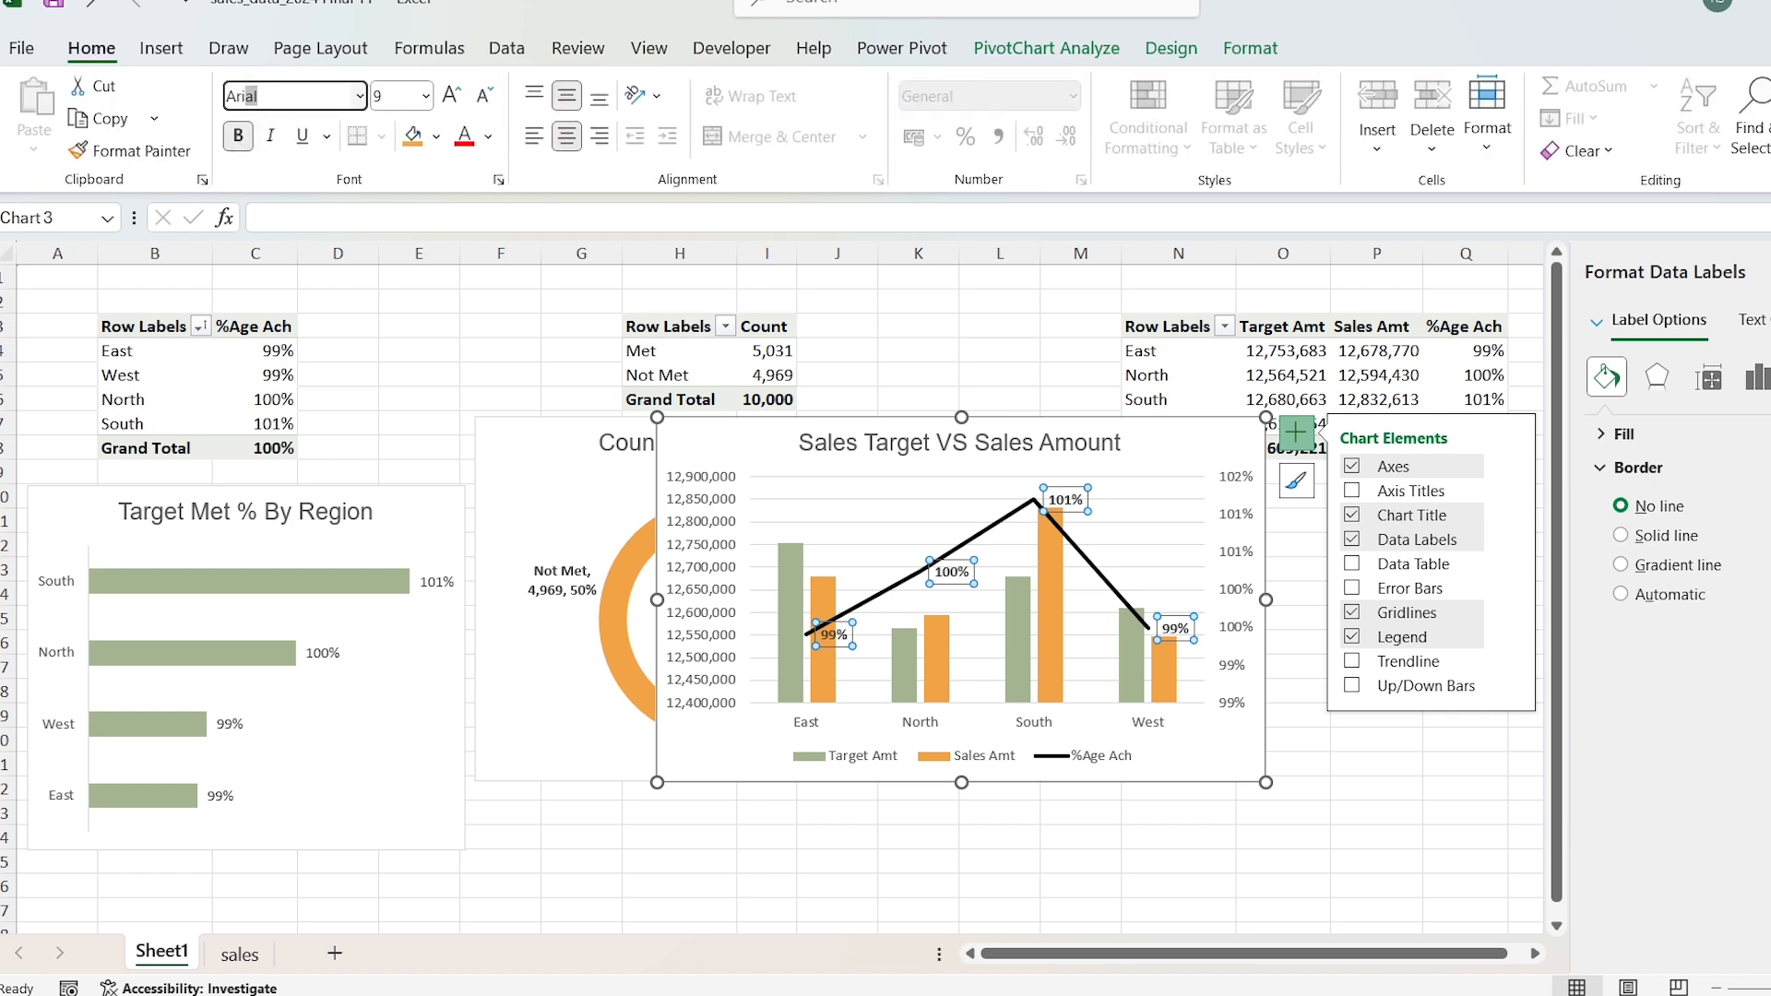
pyautogui.press('Return')
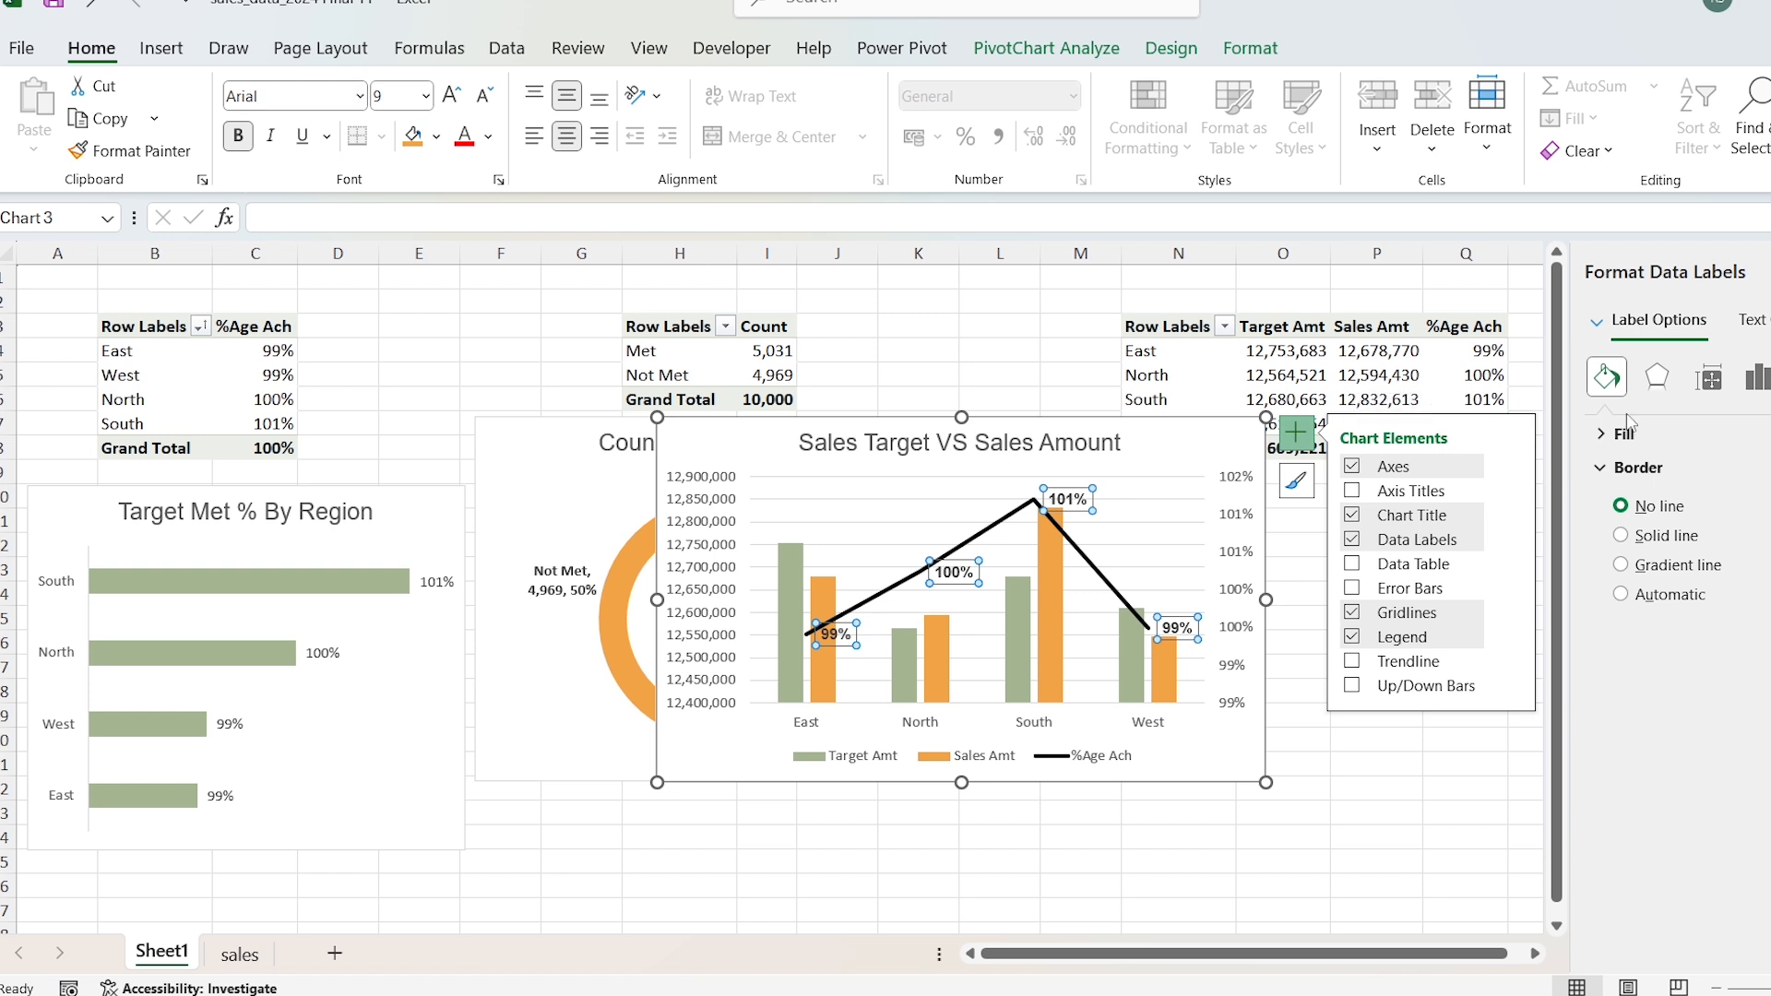
# Step: Position the %Age Ach data labels above the line and move the combo chart clear of the PivotTable at N3
pyautogui.click(1758, 392)
pyautogui.click(1605, 436)
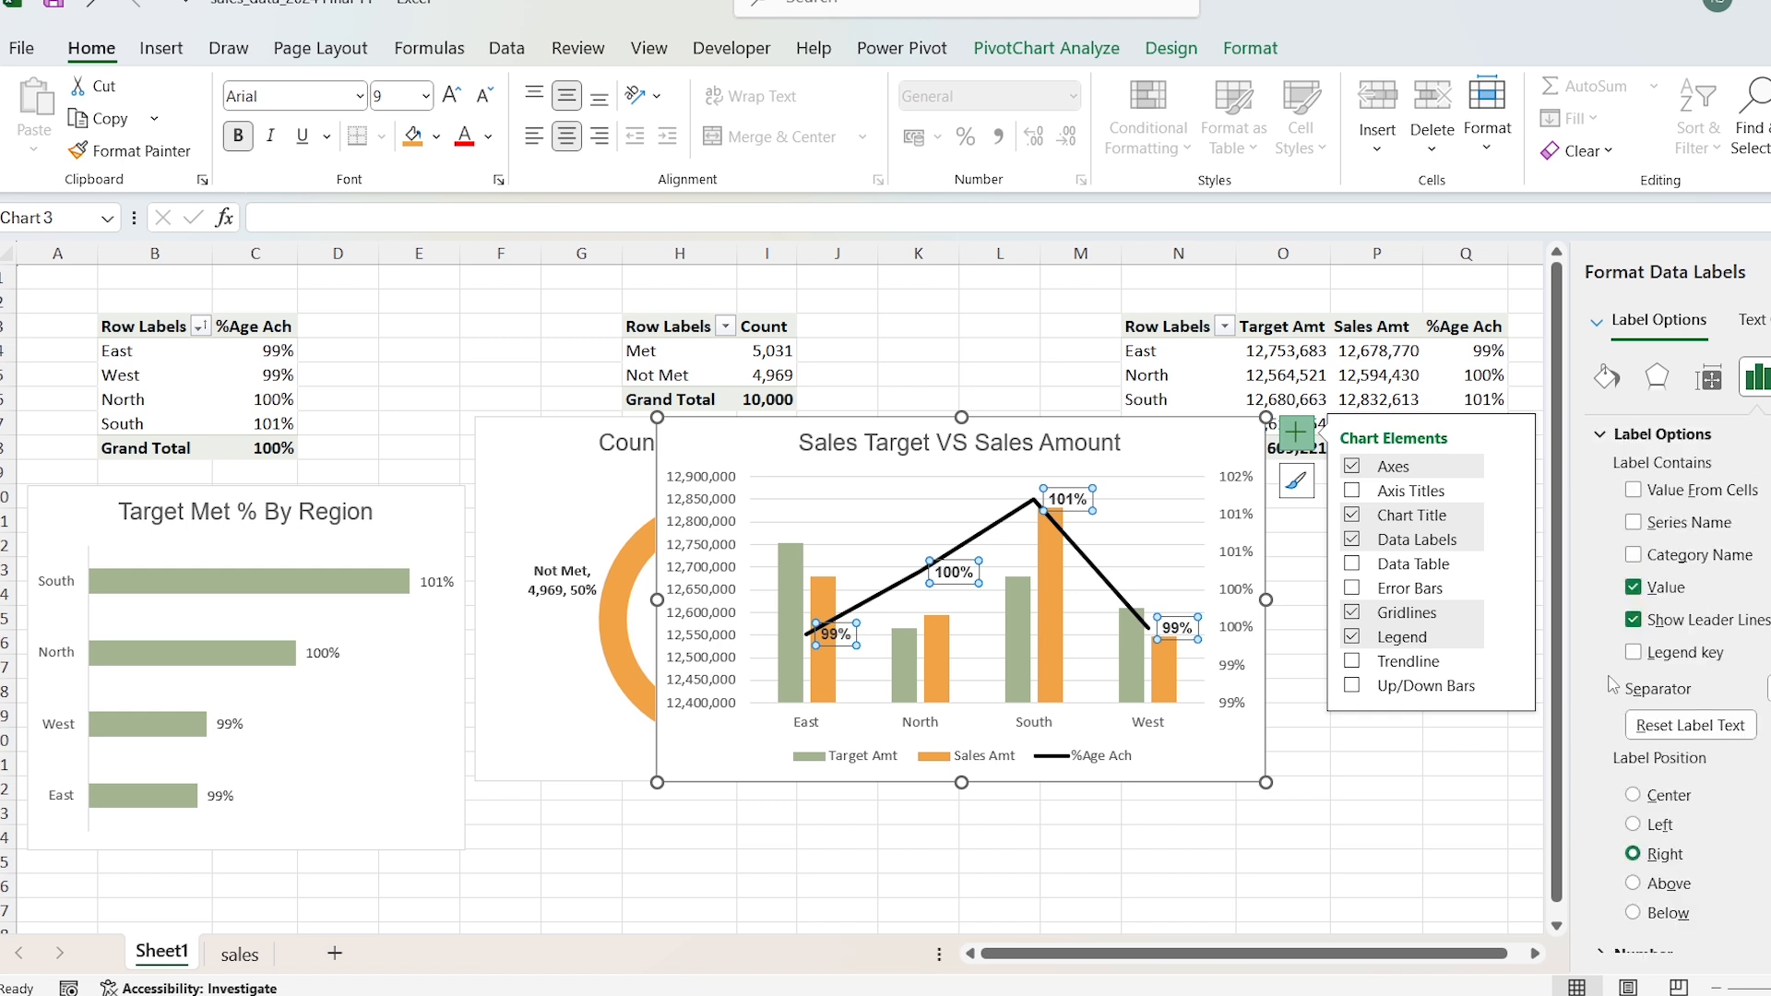
pyautogui.click(1635, 886)
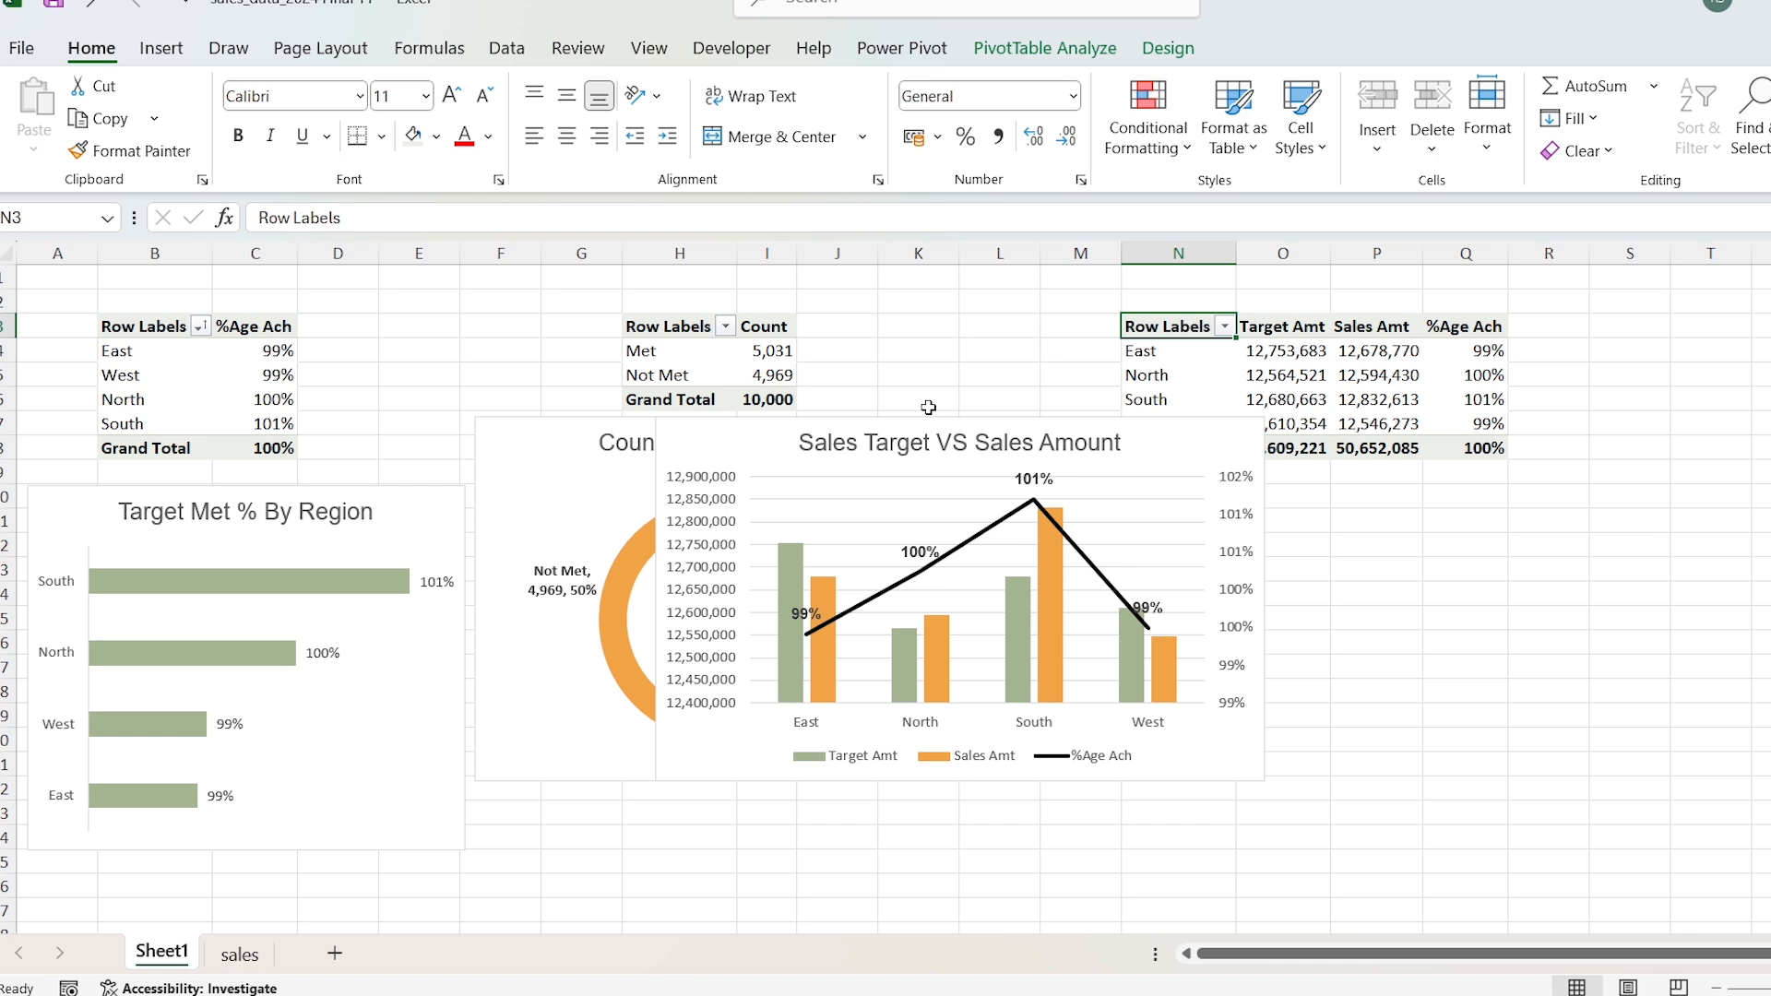
pyautogui.click(886, 435)
pyautogui.moveTo(891, 417); pyautogui.dragTo(1050, 541)
# Step: Copy the Region PivotTable at N3 to S3 and widen columns T and U to fit
pyautogui.click(1160, 325)
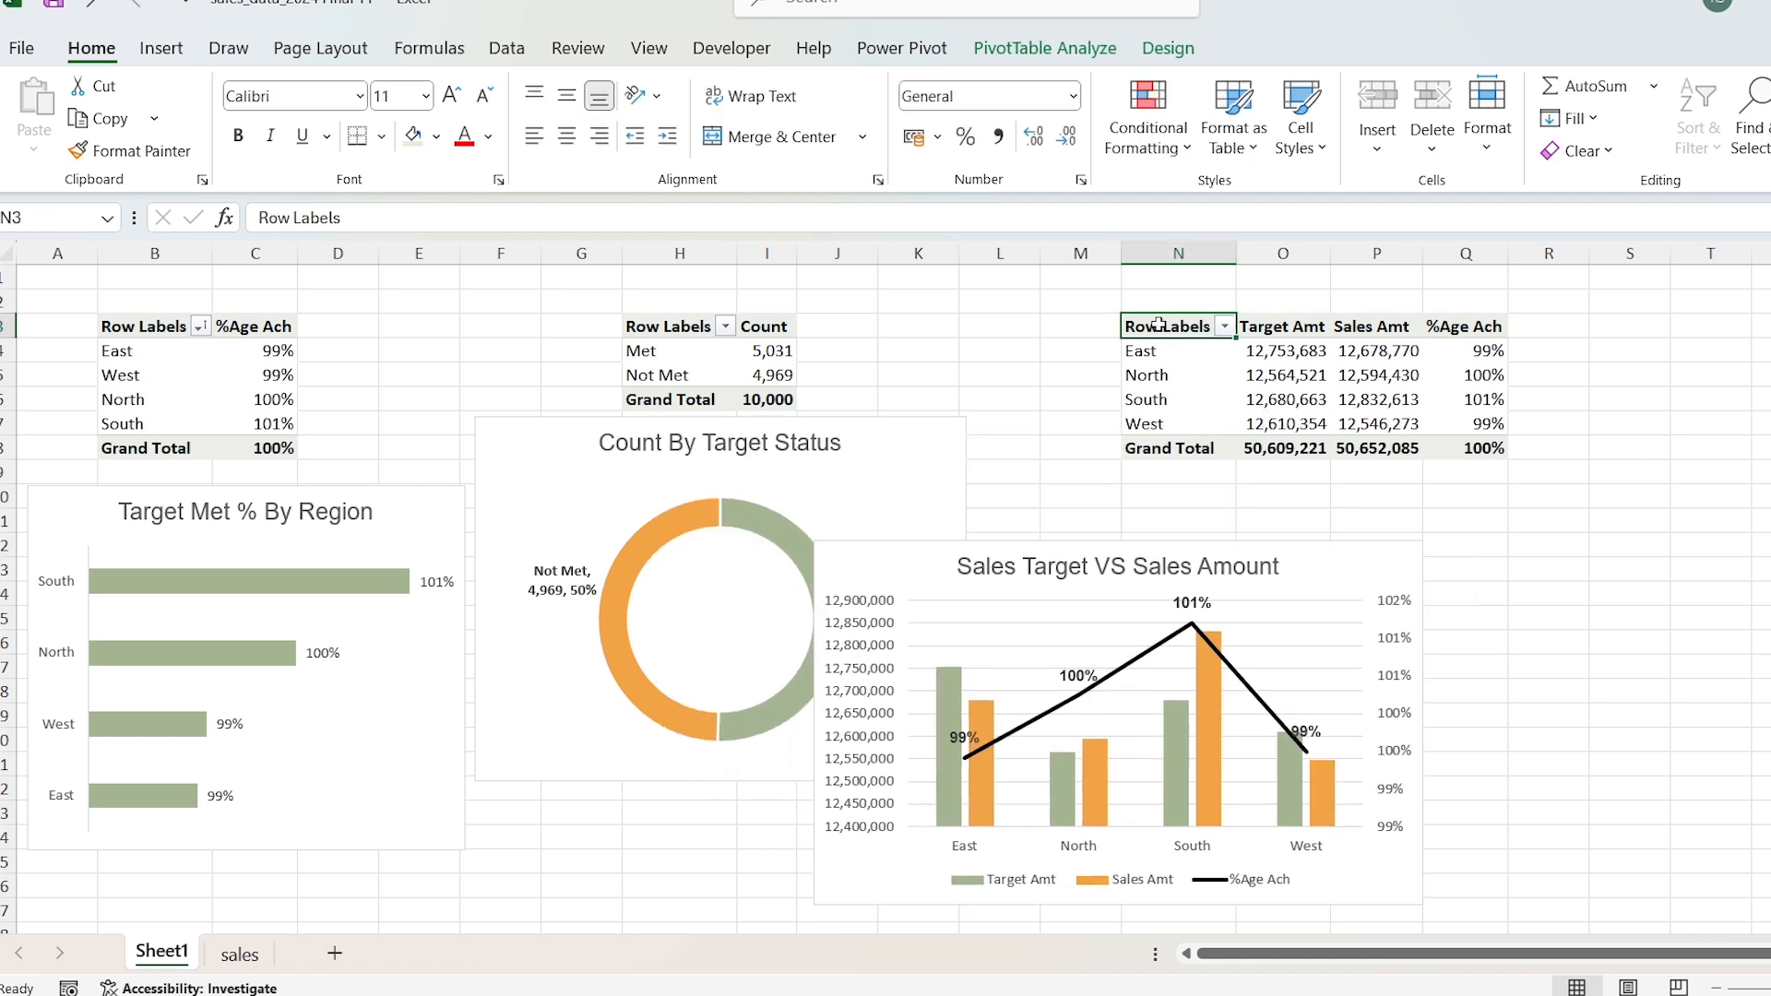
pyautogui.hotkey('ctrl', 'a')
pyautogui.hotkey('ctrl', 'c')
pyautogui.click(1630, 327)
pyautogui.hotkey('ctrl', 'v')
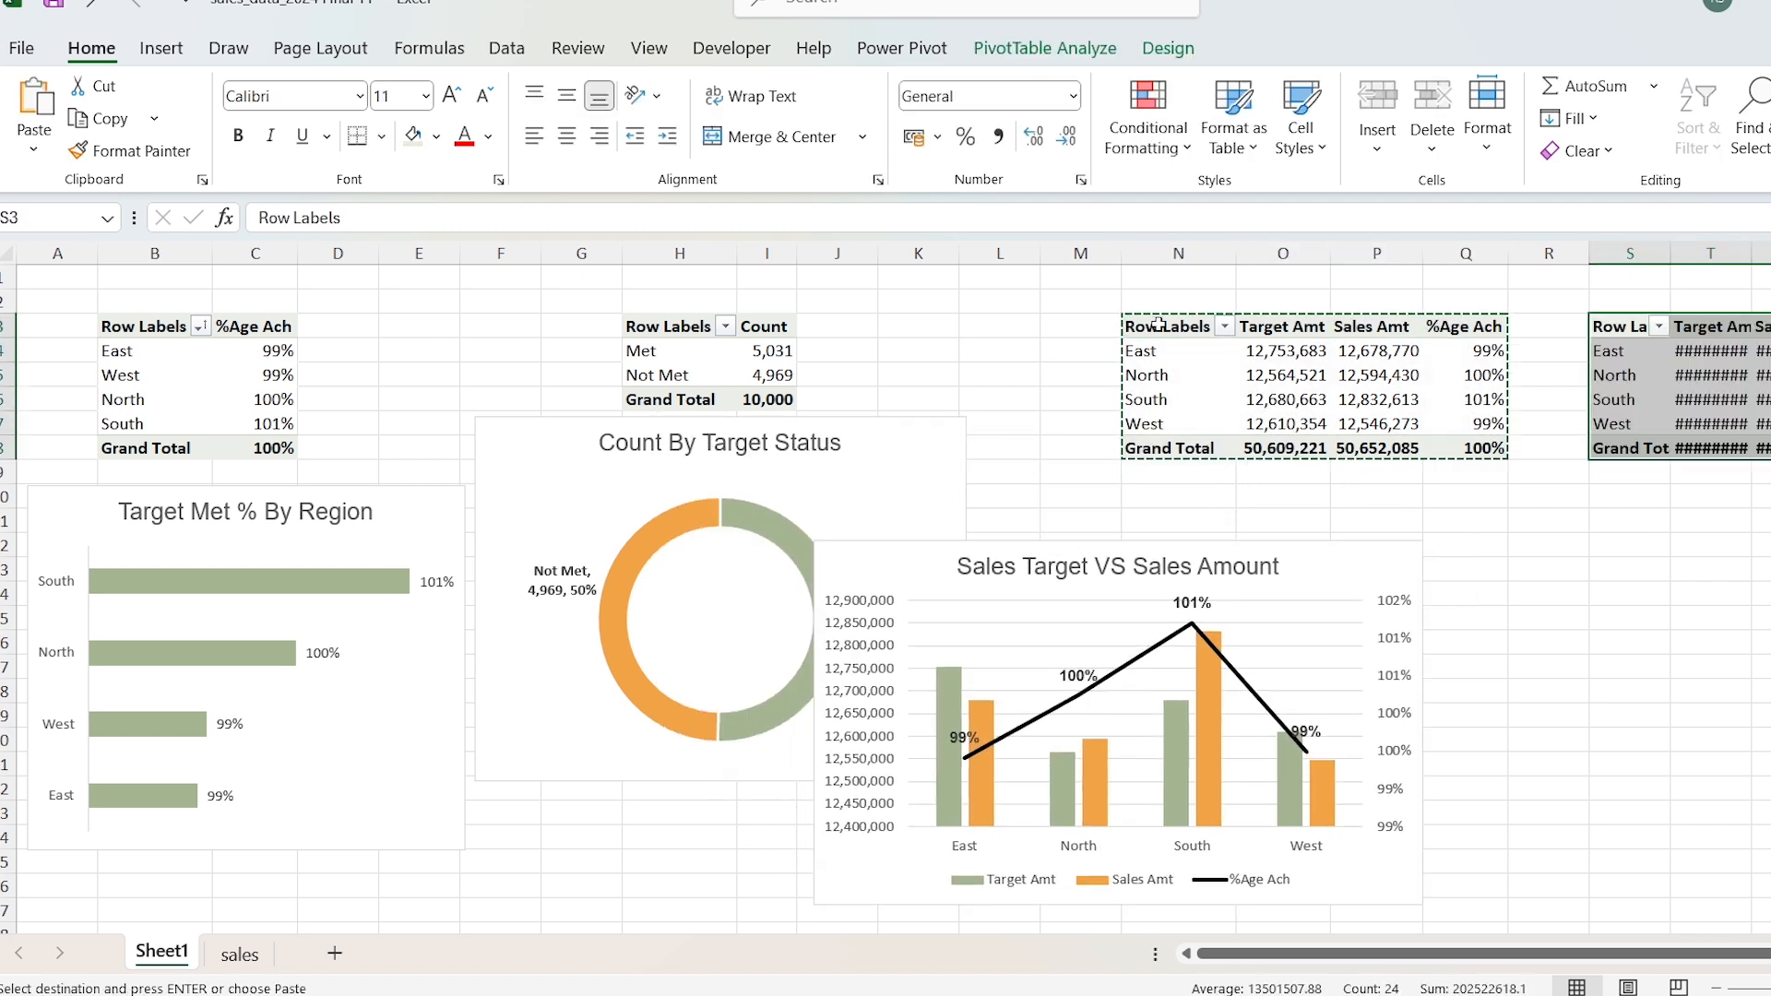
pyautogui.moveTo(1452, 954); pyautogui.dragTo(1622, 954)
pyautogui.hscroll(2, 1006, 354)
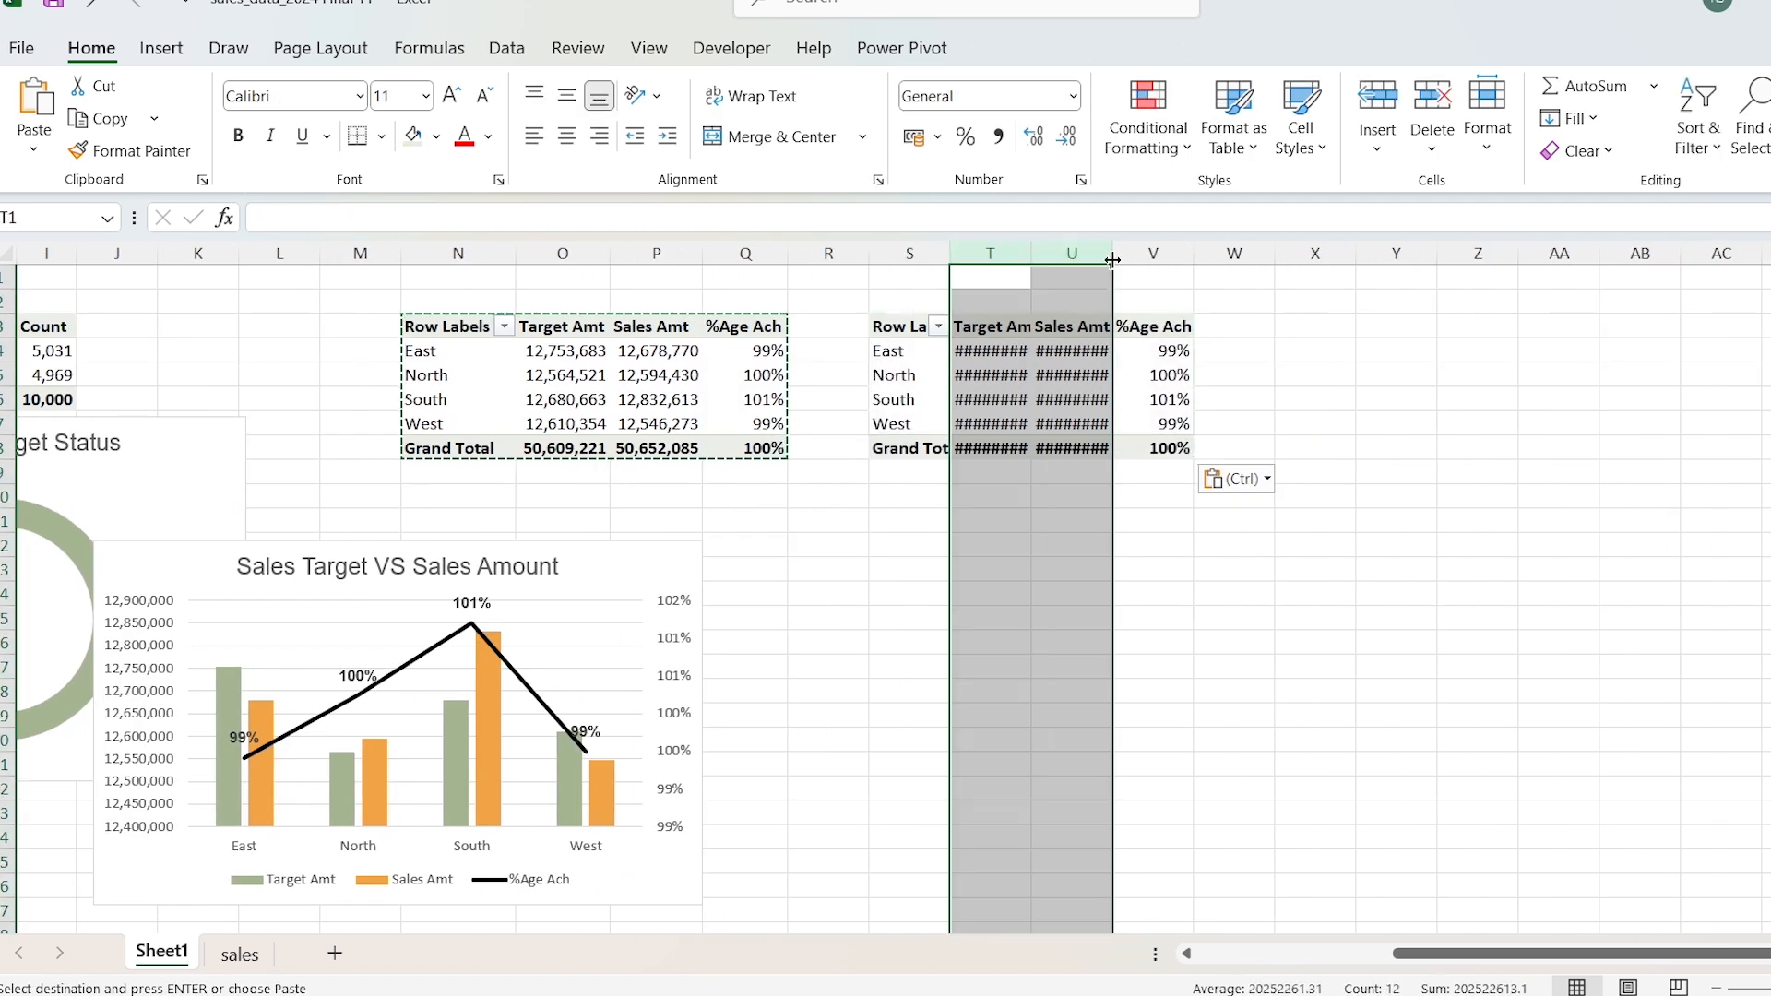
# Step: Remove all row and value fields from the copied PivotTable at S3
pyautogui.rightClick(1006, 353)
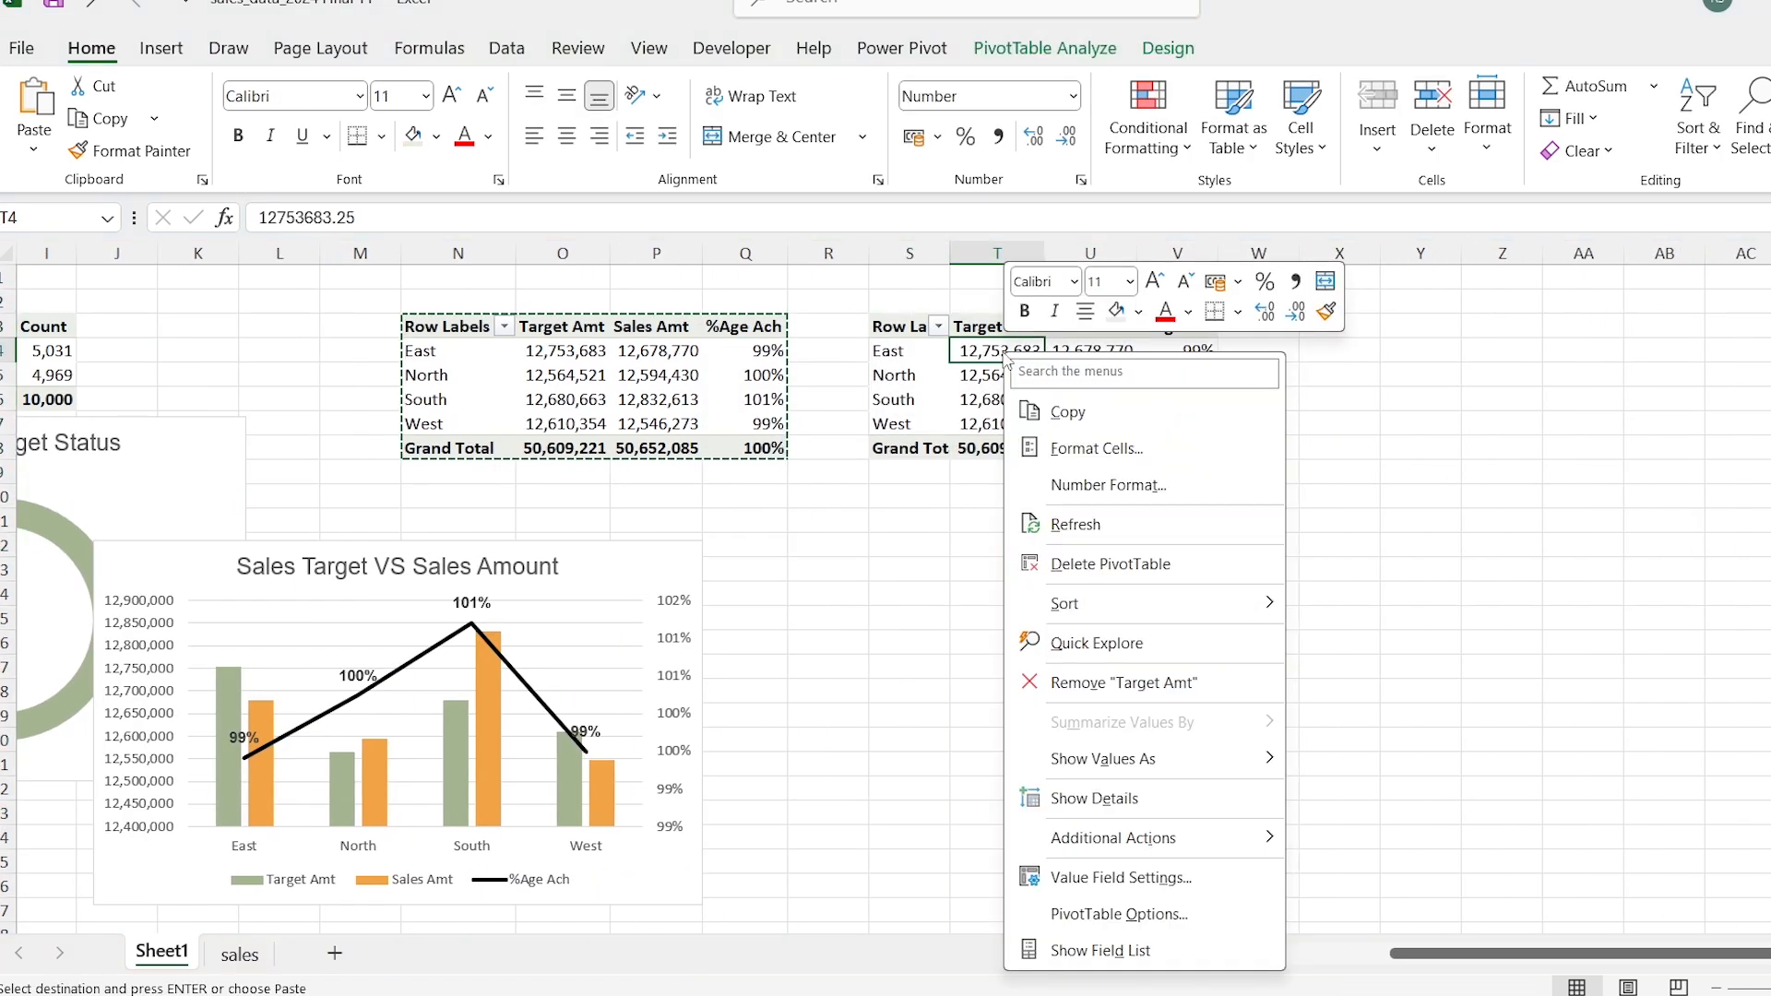
pyautogui.click(1153, 950)
pyautogui.moveTo(455, 755); pyautogui.dragTo(316, 732)
pyautogui.moveTo(722, 763); pyautogui.dragTo(912, 730)
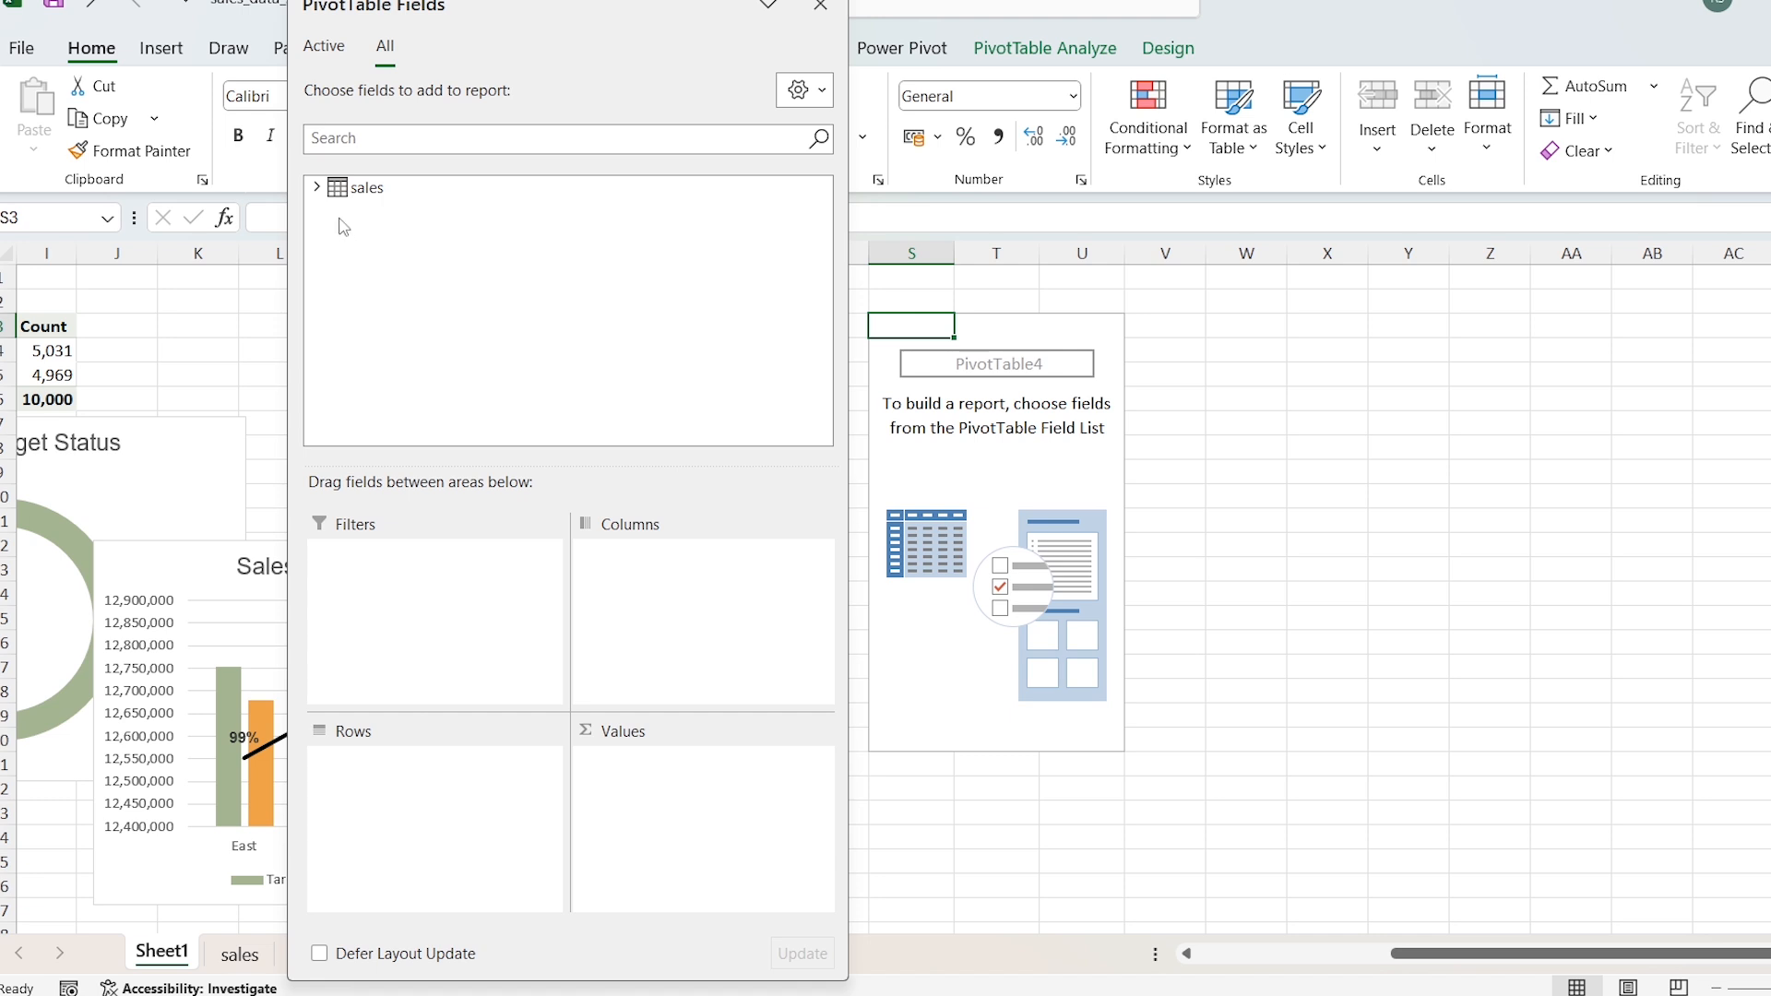
# Step: Build the PivotTable at S3 with Product Category as rows and Var as the value
pyautogui.click(317, 187)
pyautogui.moveTo(395, 277); pyautogui.dragTo(405, 808)
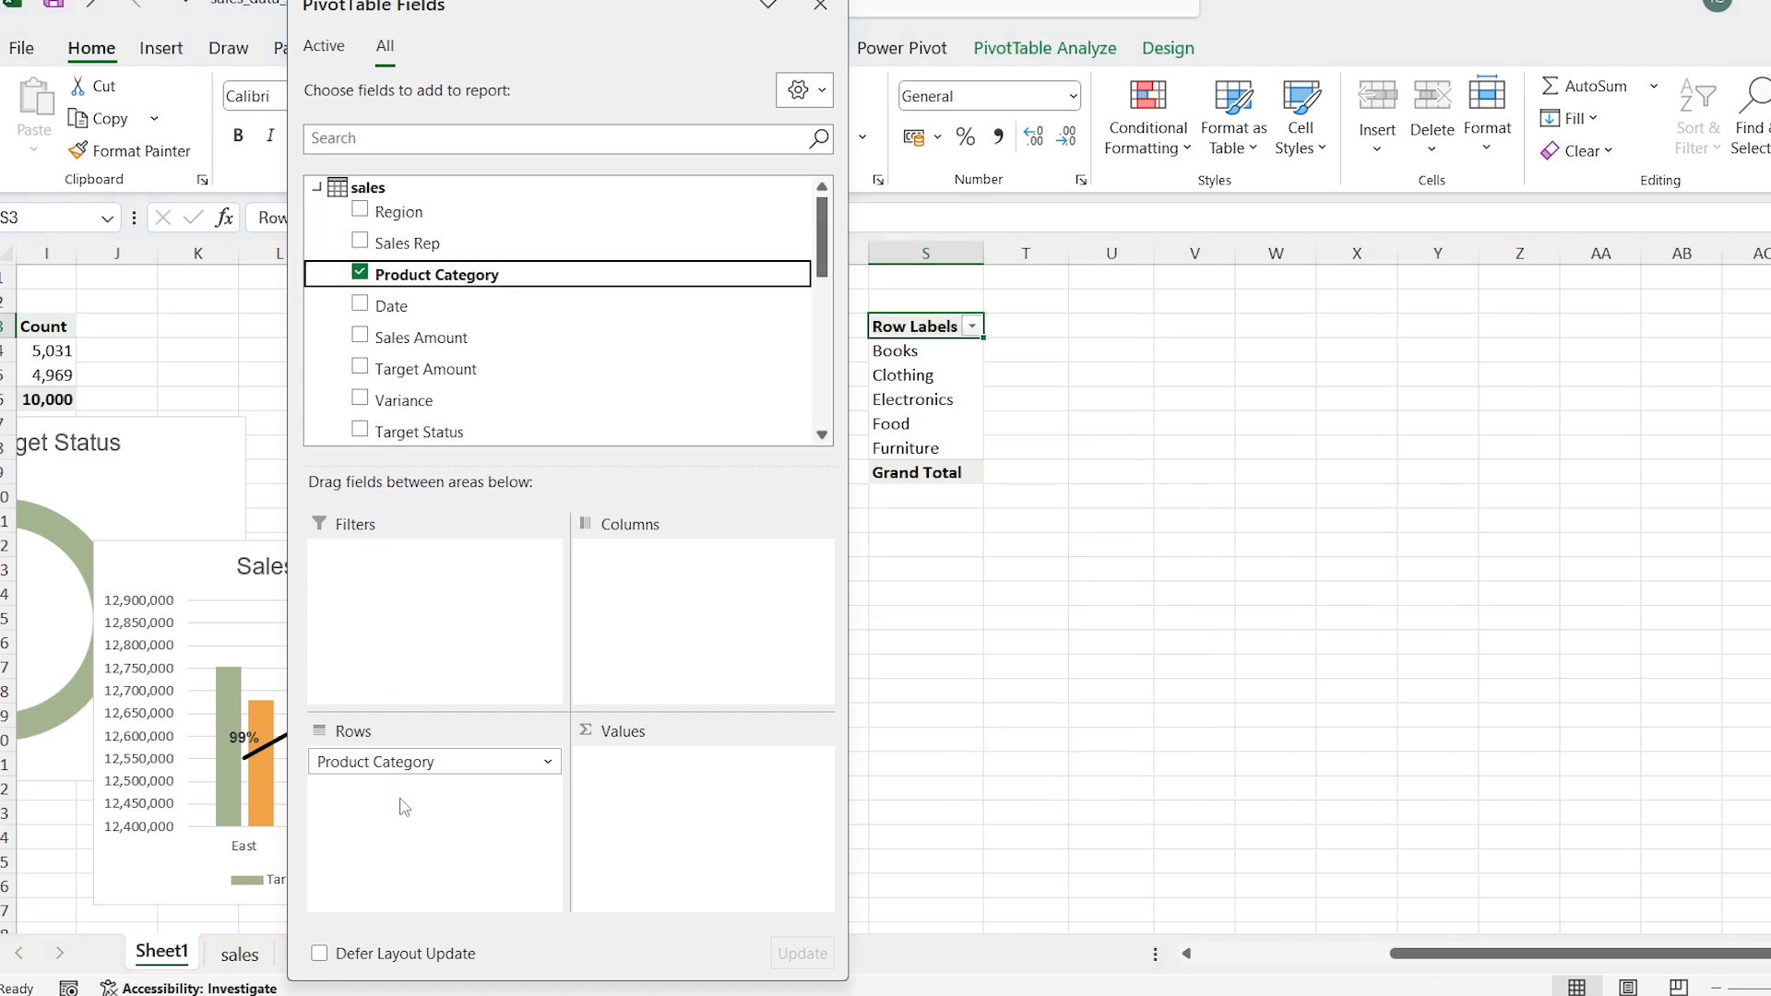
pyautogui.moveTo(823, 242); pyautogui.dragTo(824, 426)
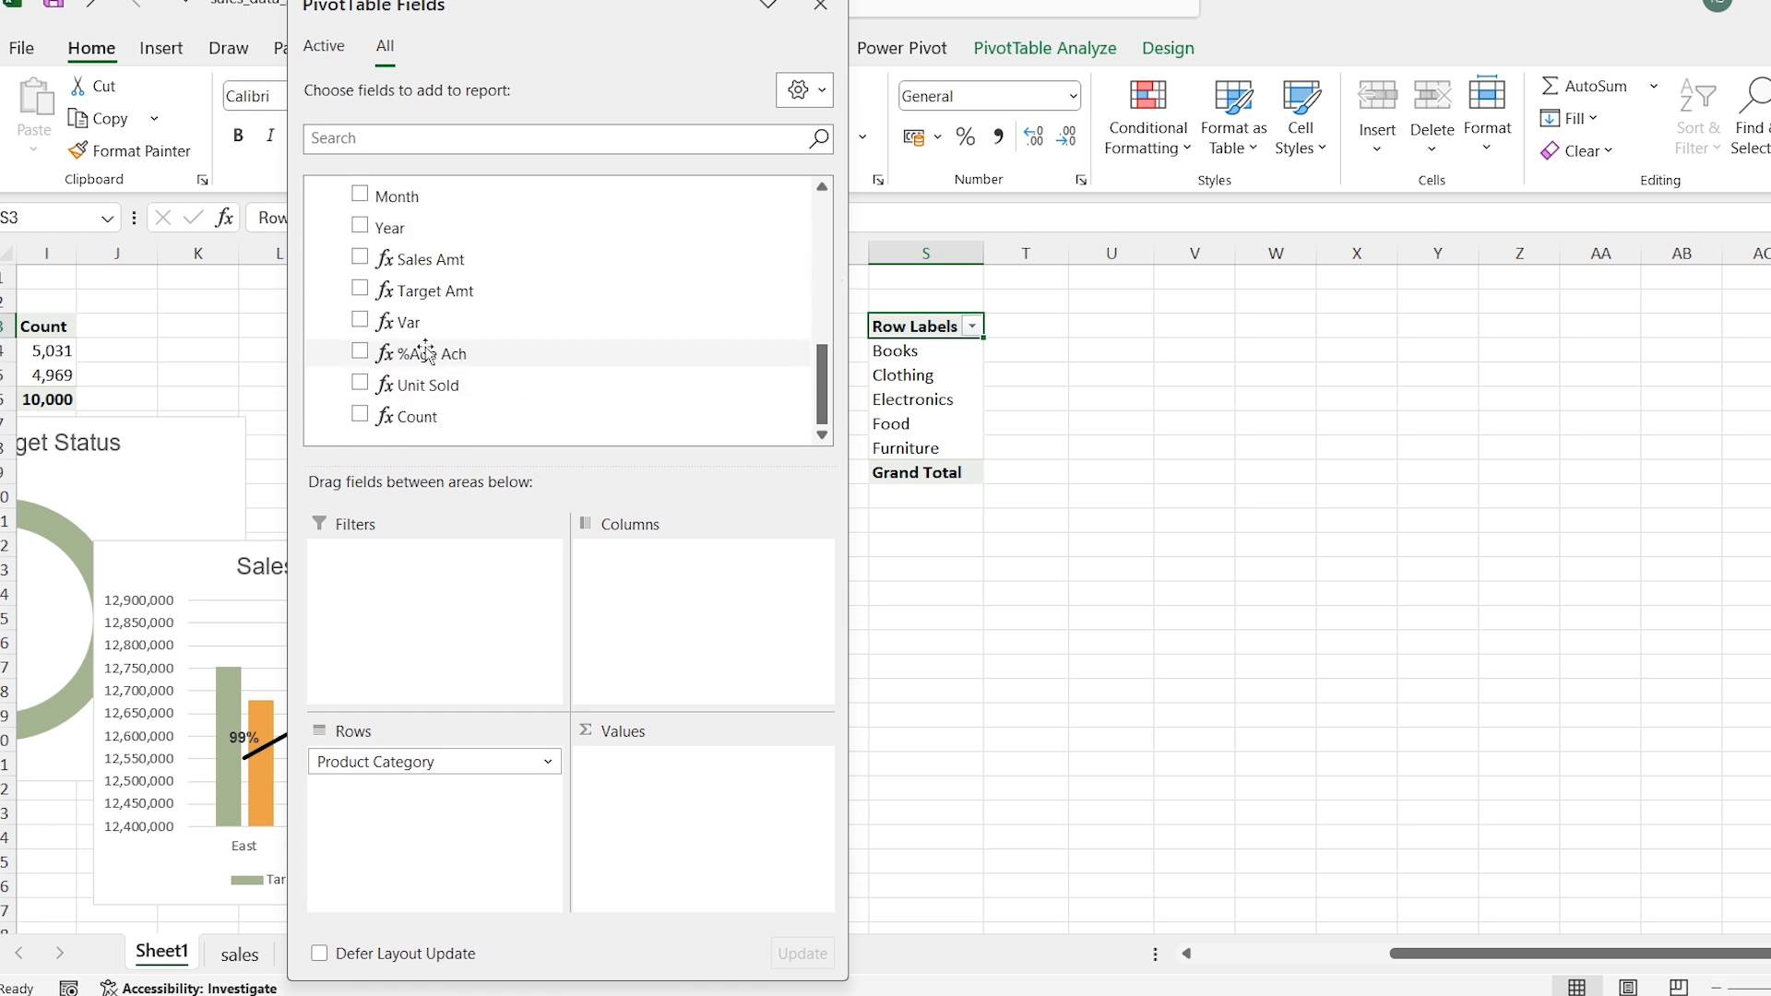
pyautogui.moveTo(407, 323); pyautogui.dragTo(660, 830)
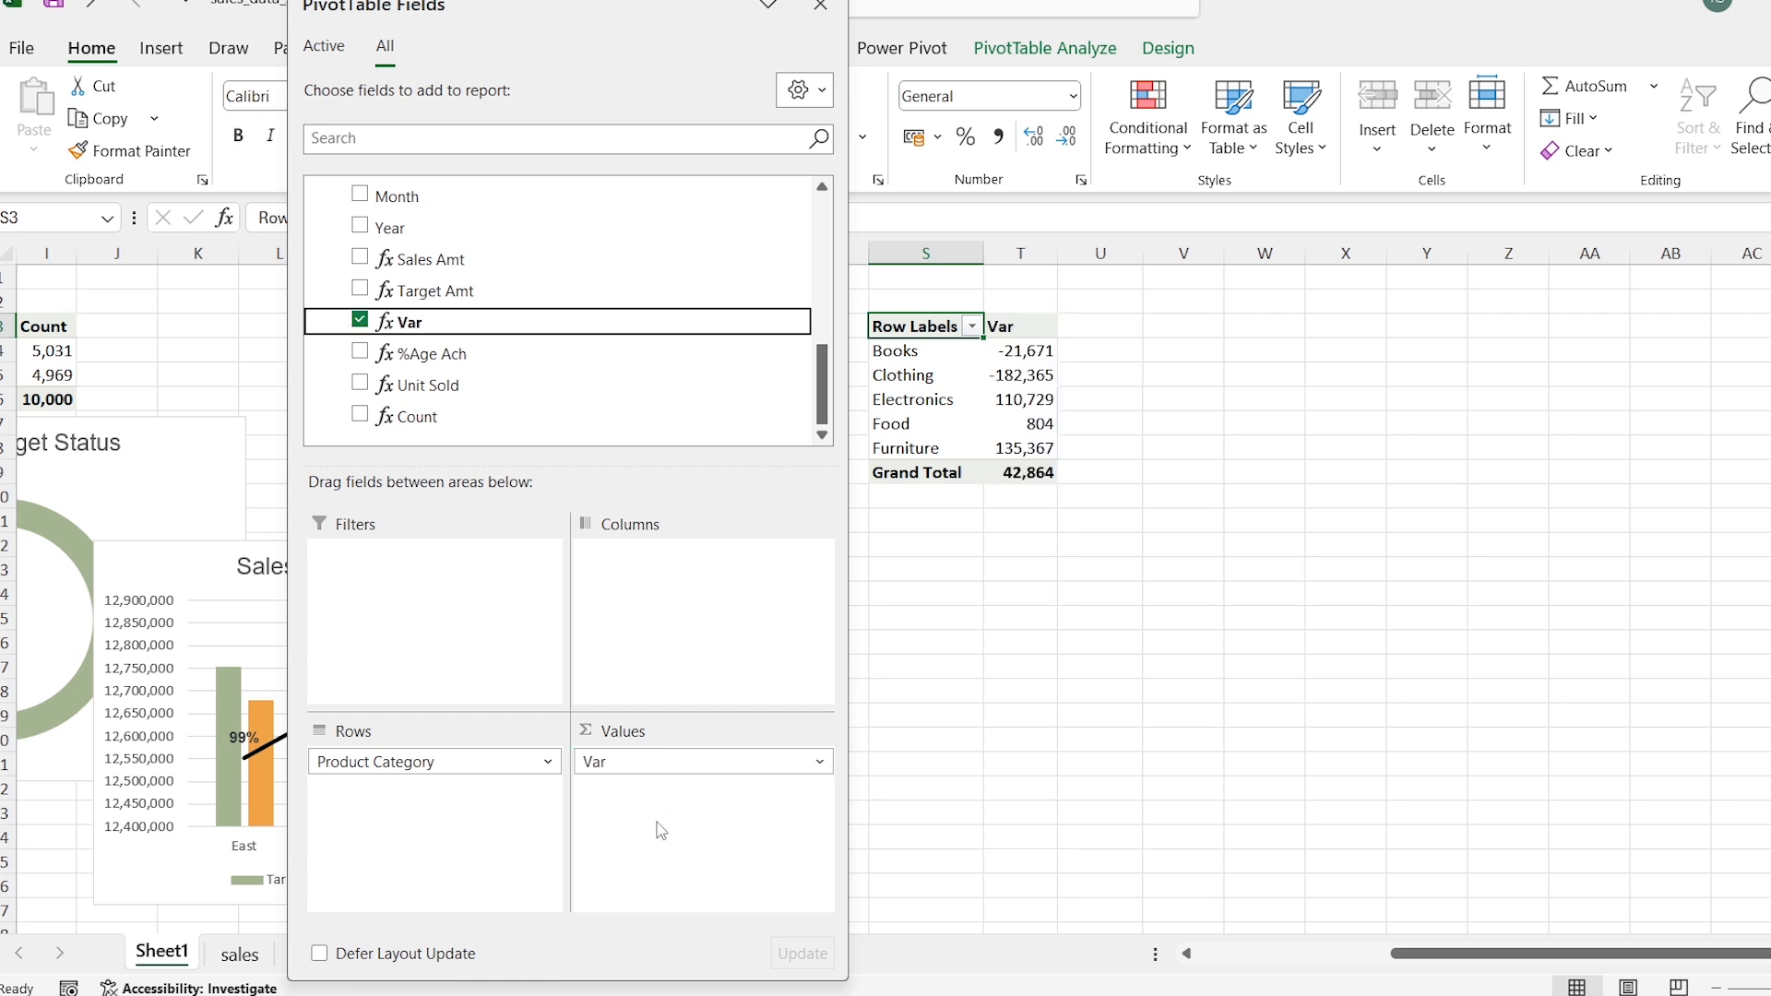
pyautogui.click(820, 7)
# Step: Insert a 2-D Stacked Line PivotChart from the Product Category PivotTable at S3
pyautogui.click(896, 351)
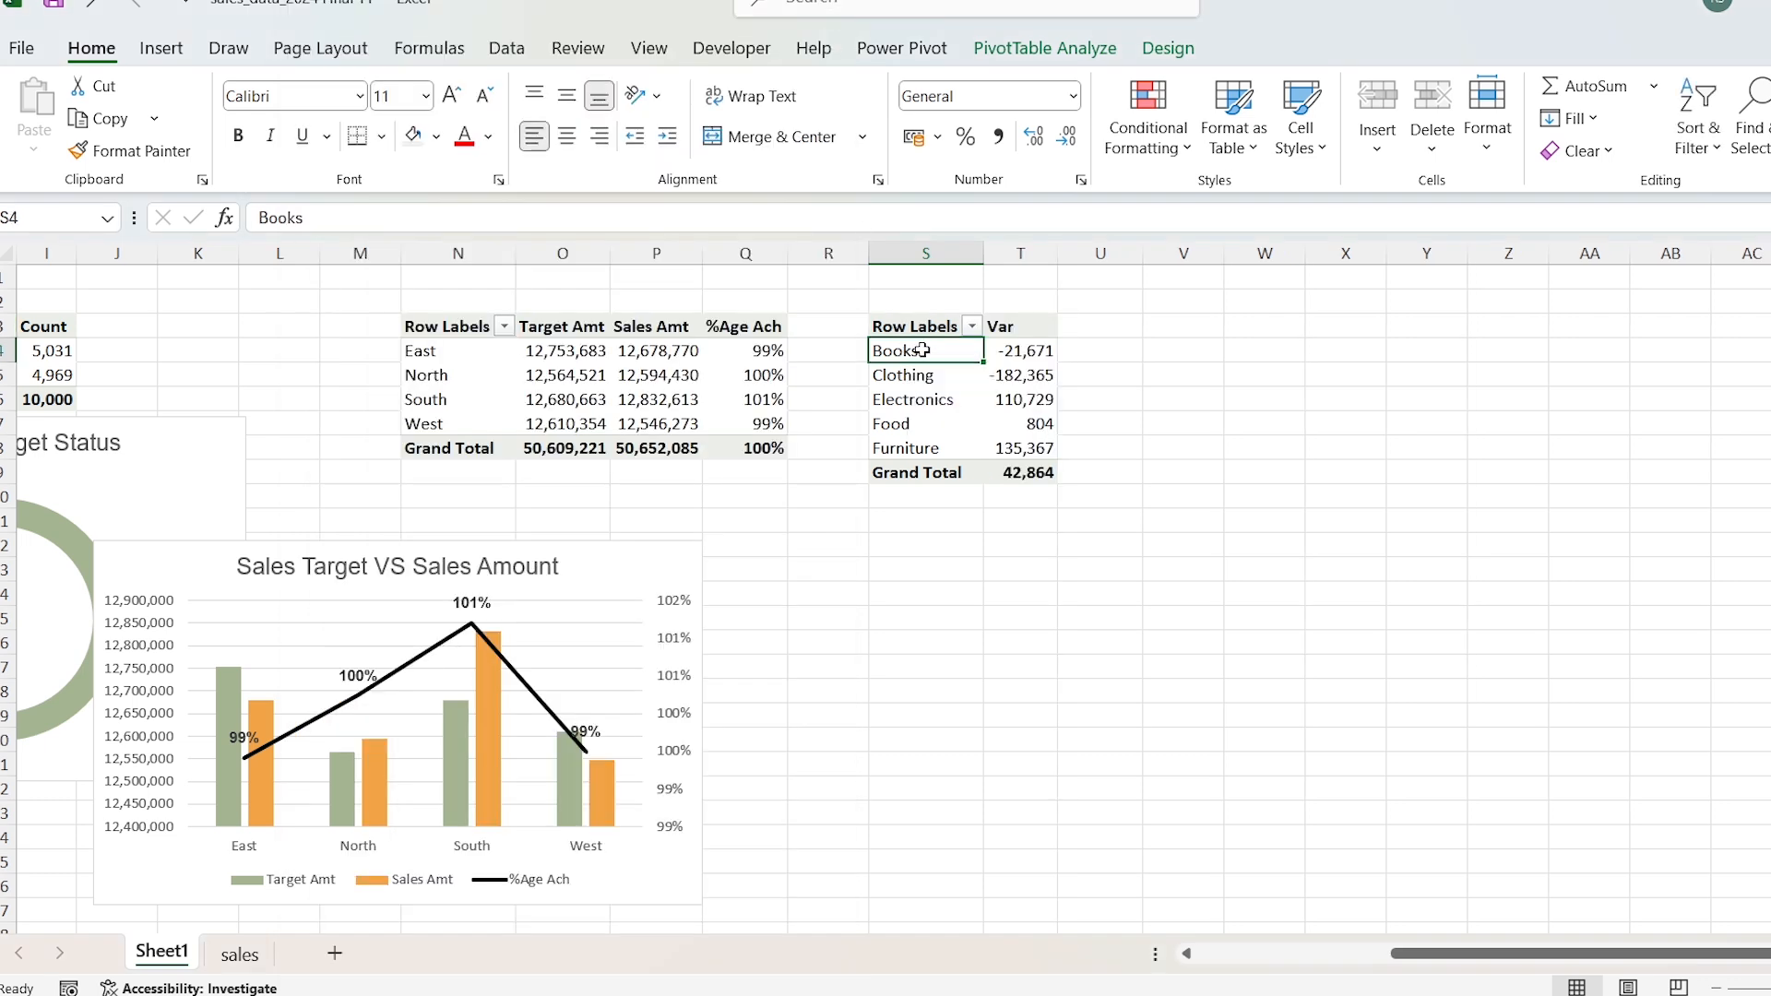
pyautogui.click(162, 48)
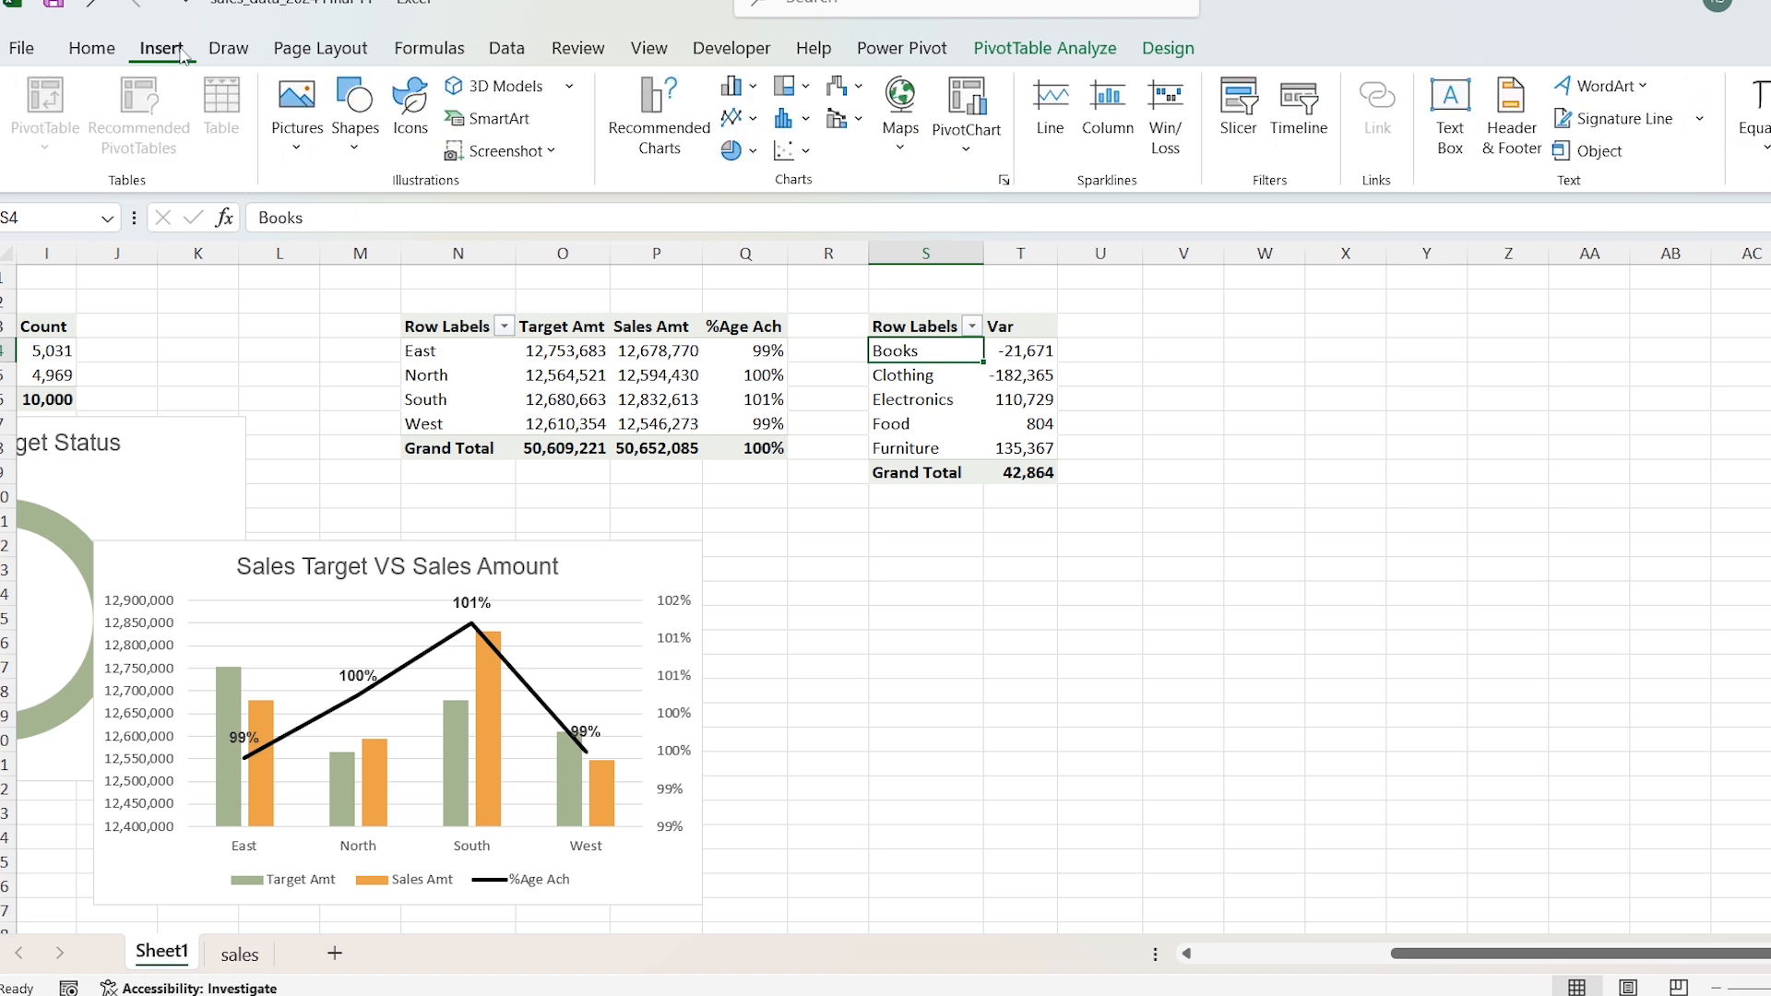
pyautogui.click(755, 120)
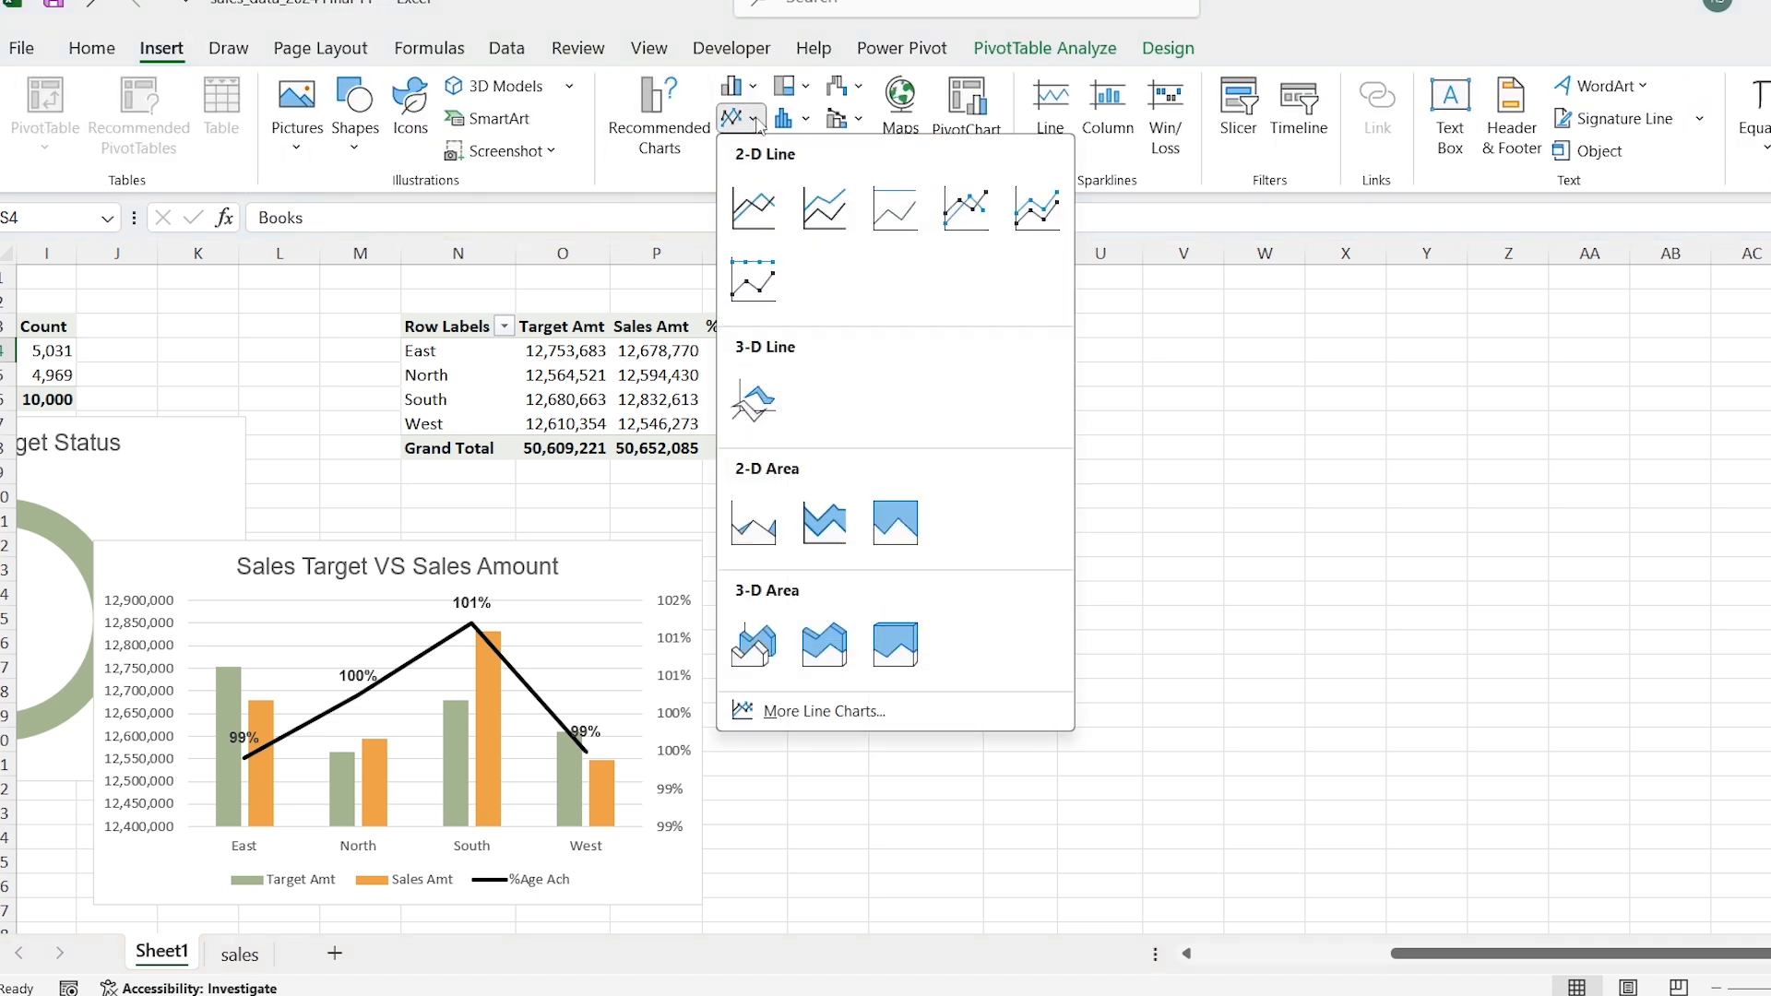
pyautogui.click(826, 217)
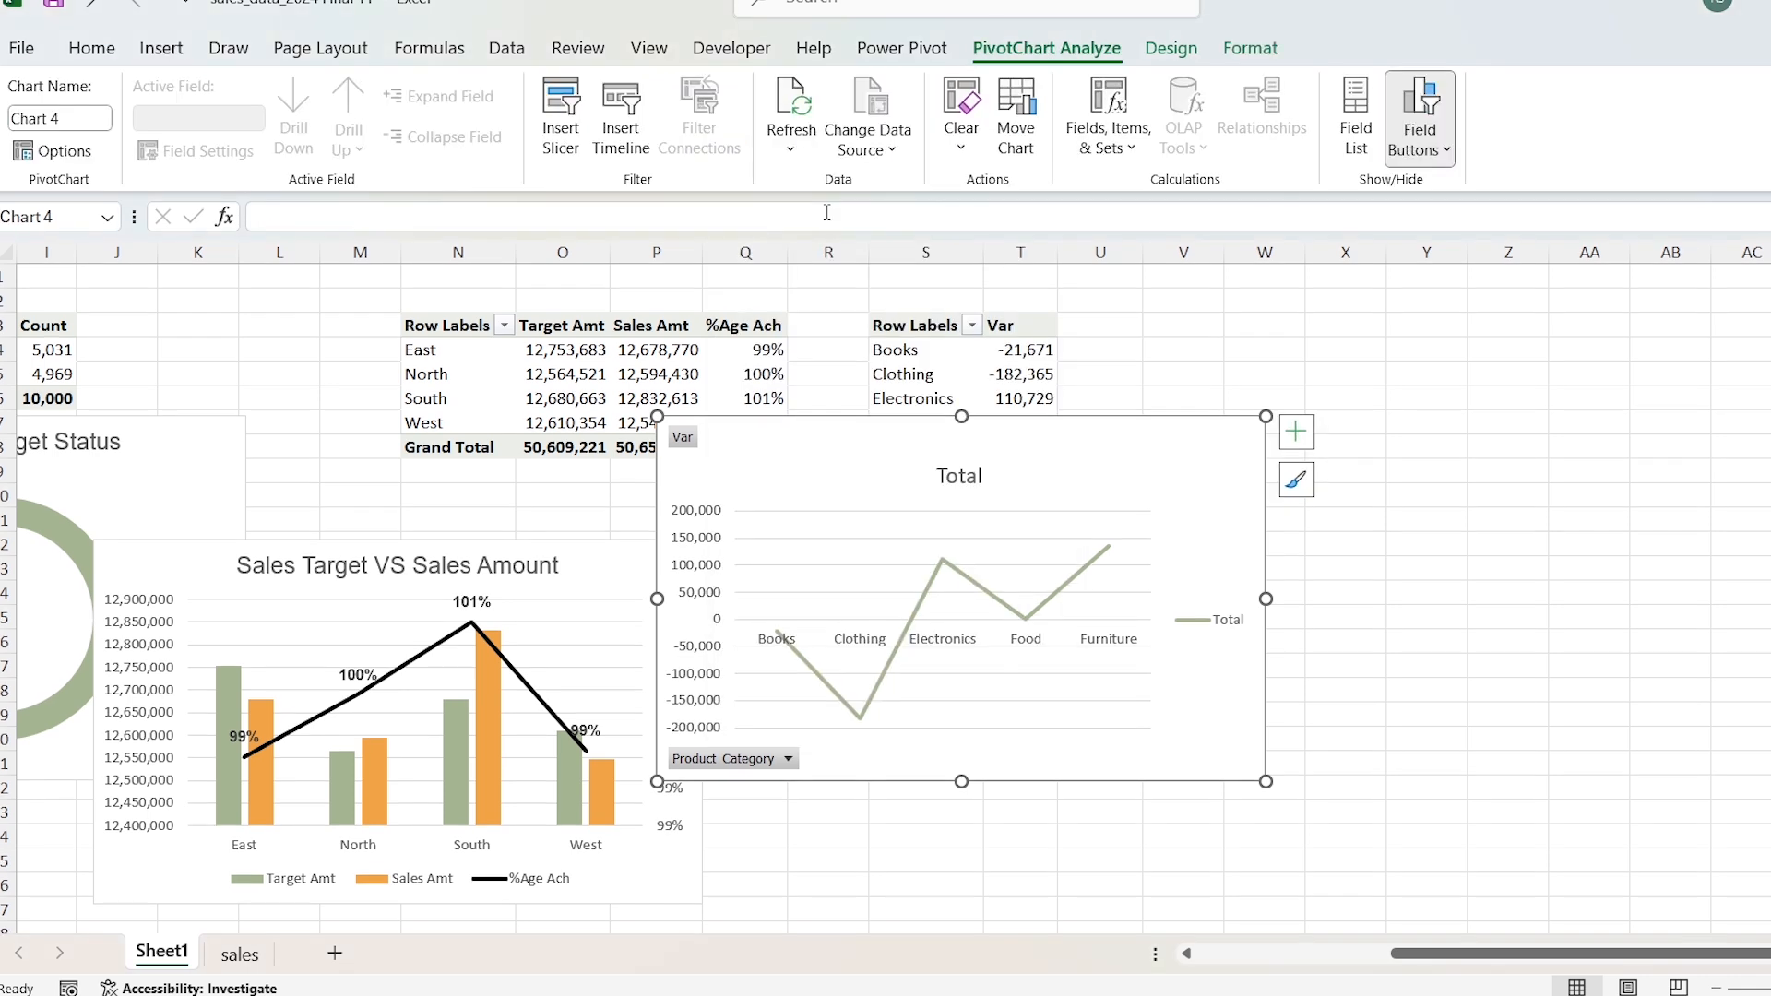
# Step: Hide all field buttons on the line chart and title it "Variance By Product Category"
pyautogui.rightClick(682, 440)
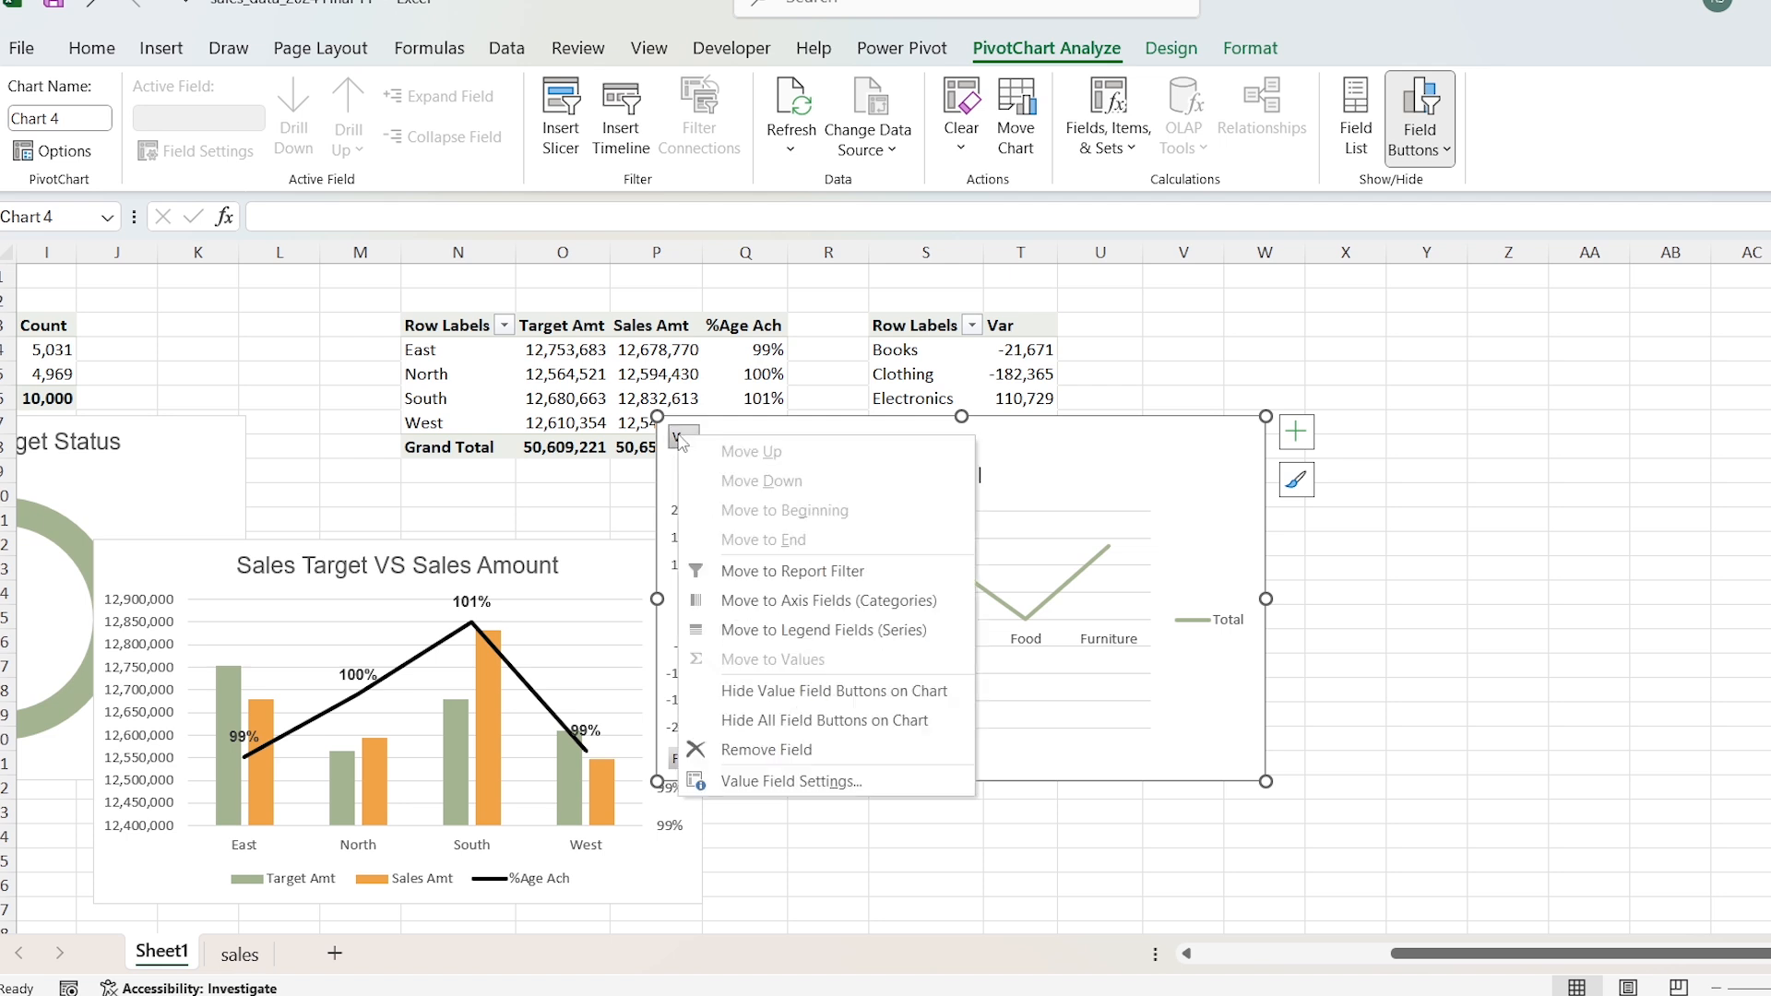
pyautogui.click(816, 723)
pyautogui.click(959, 443)
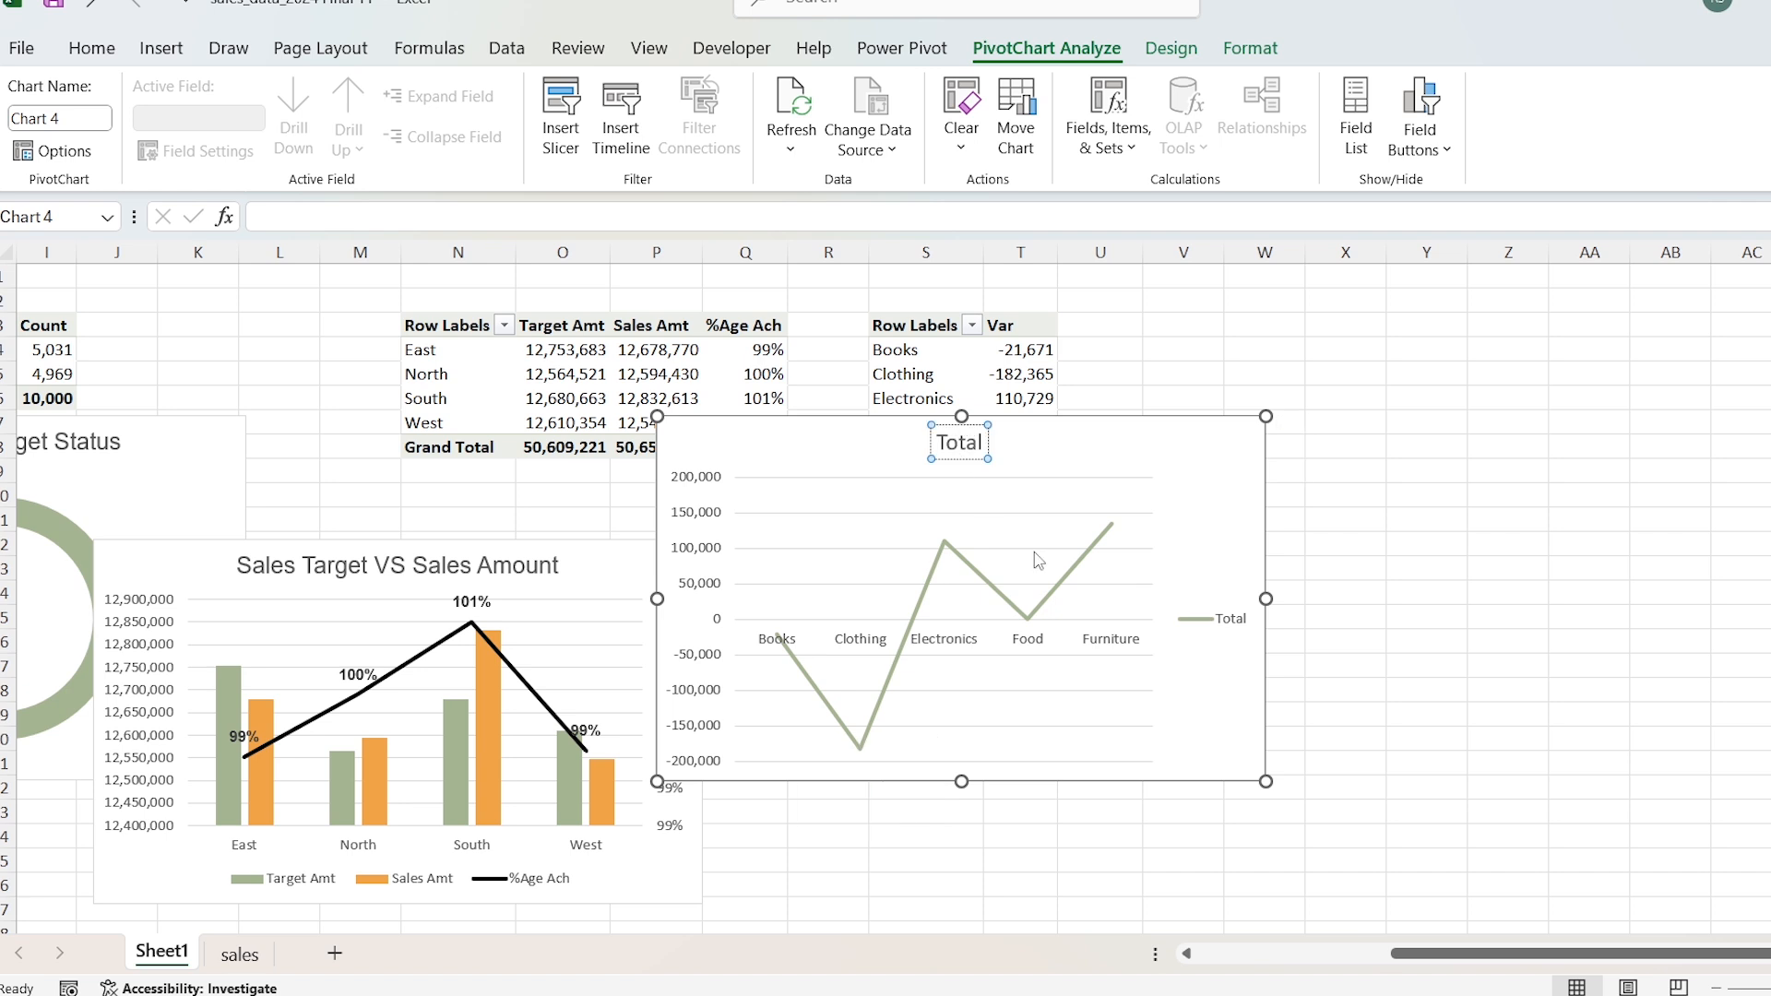
pyautogui.write('Variance By Product Category')
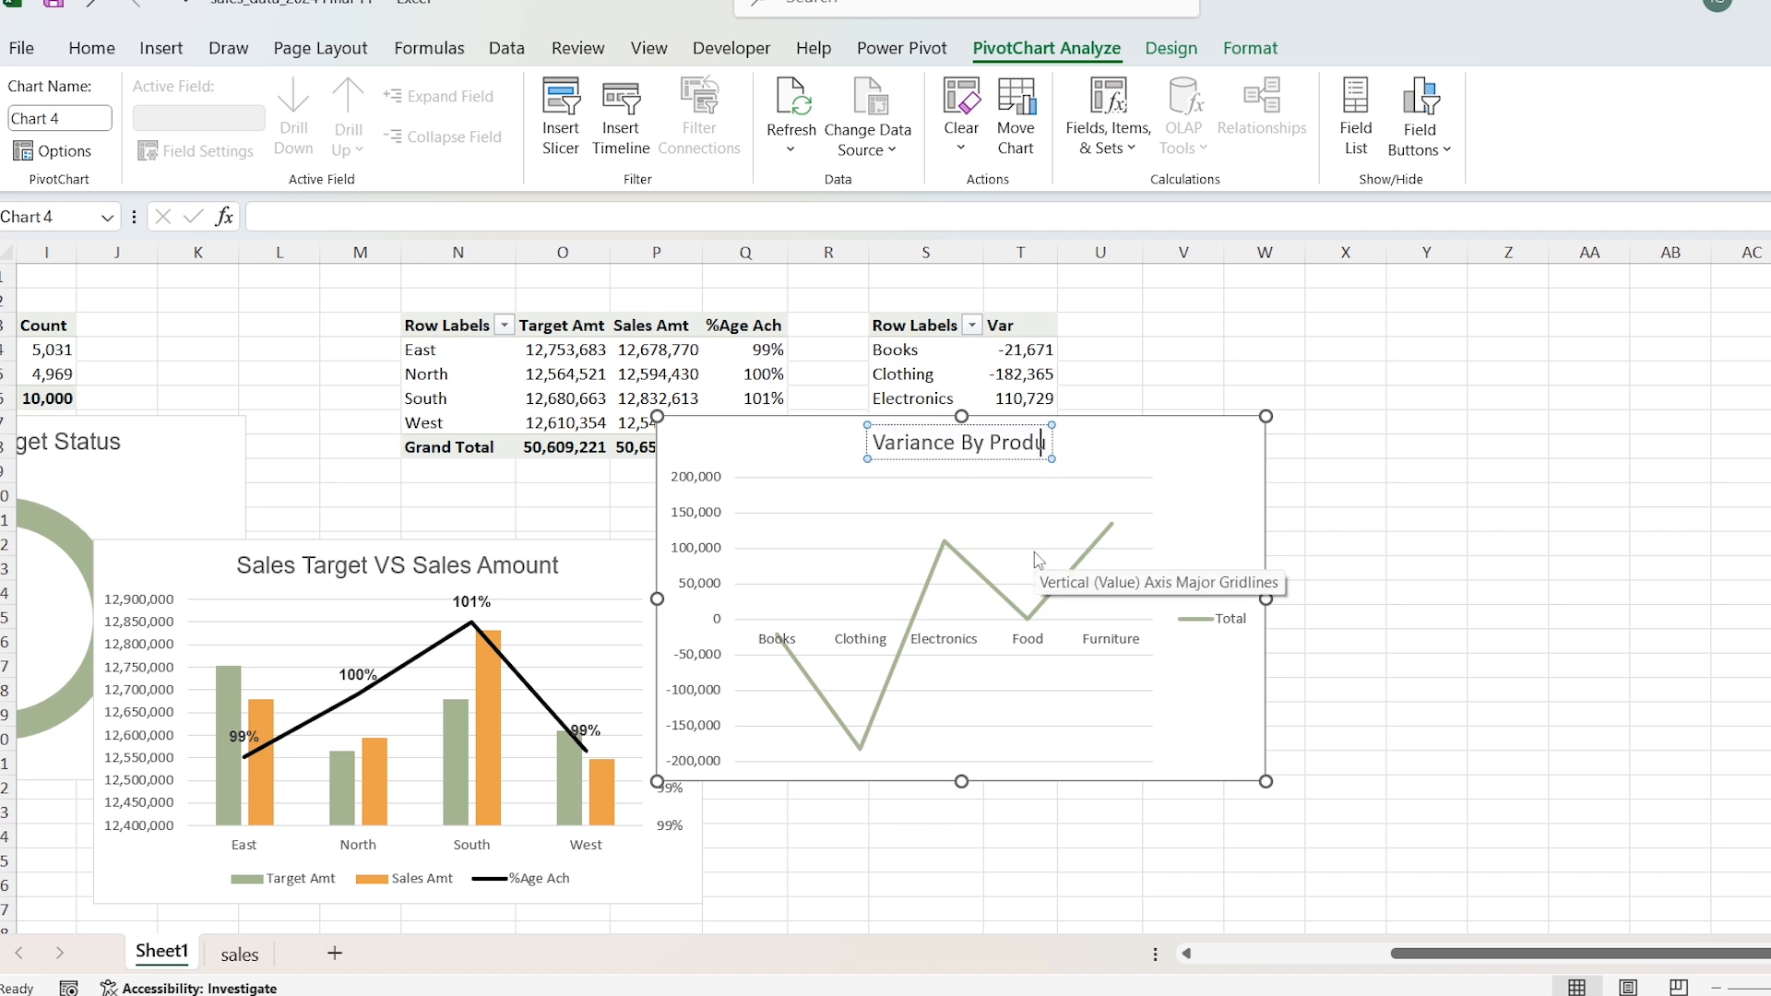
# Step: Set the variance chart's title font to Arial
pyautogui.hotkey('ctrl', 'a')
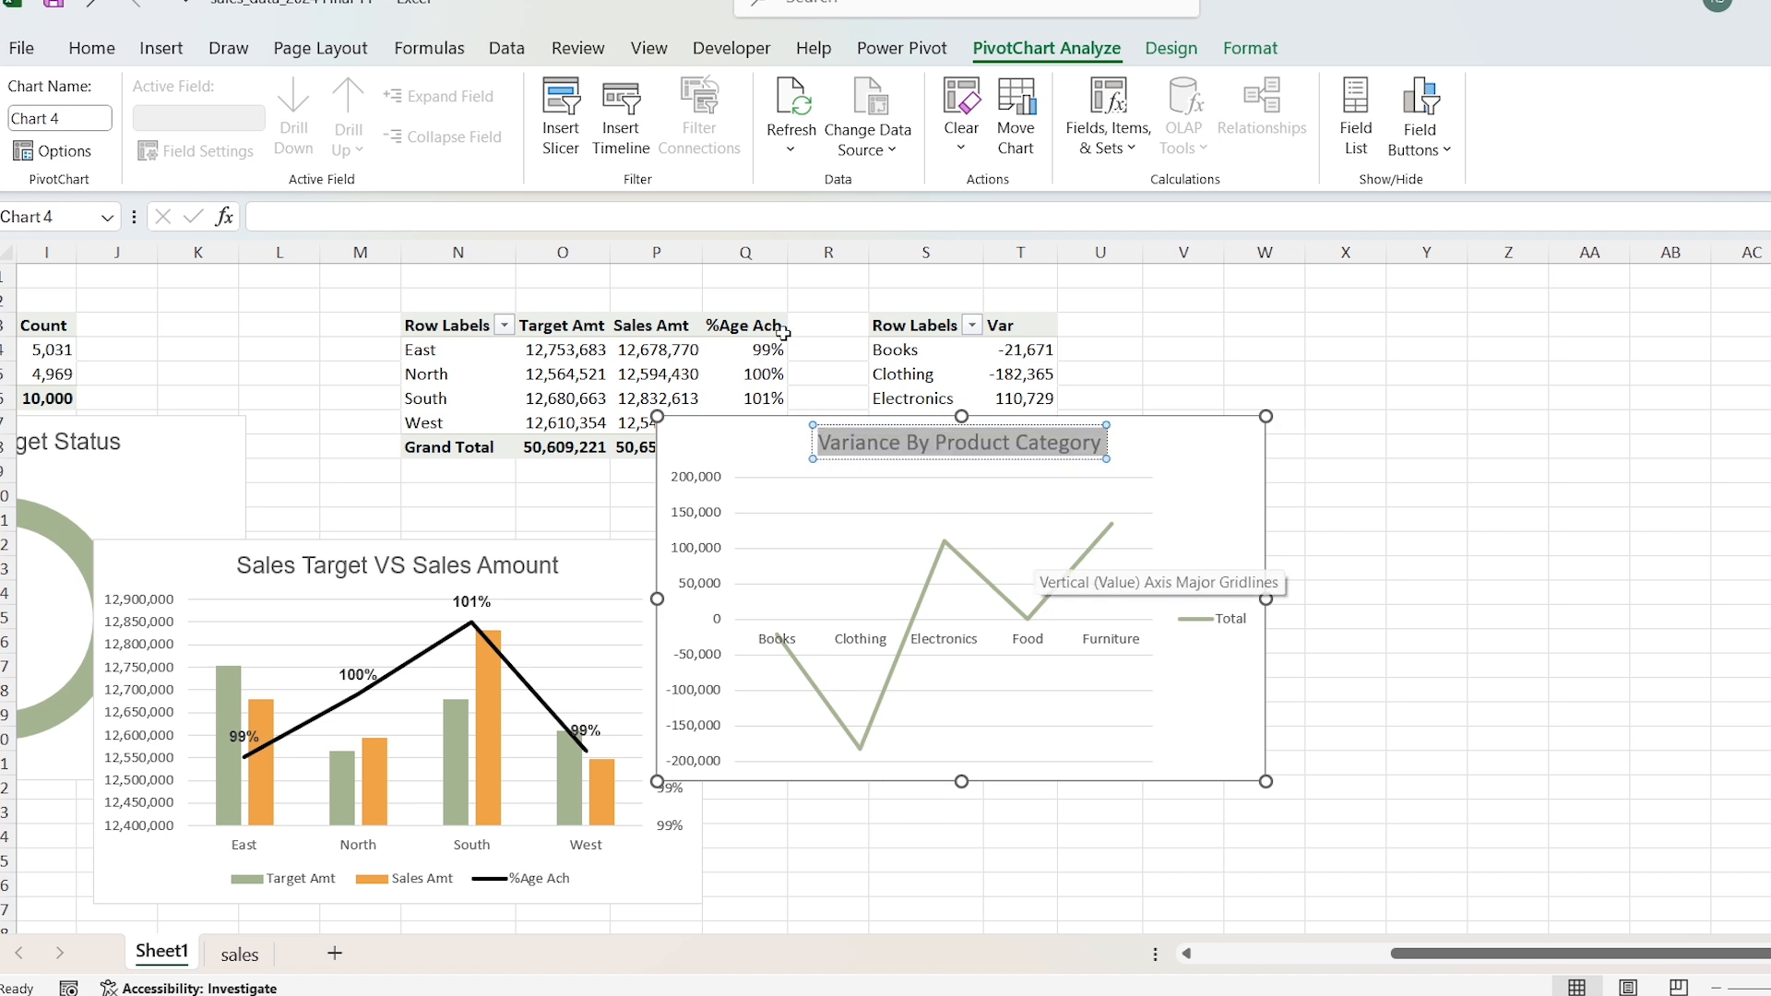
pyautogui.click(99, 56)
pyautogui.click(333, 96)
pyautogui.write('Arial')
pyautogui.press('Return')
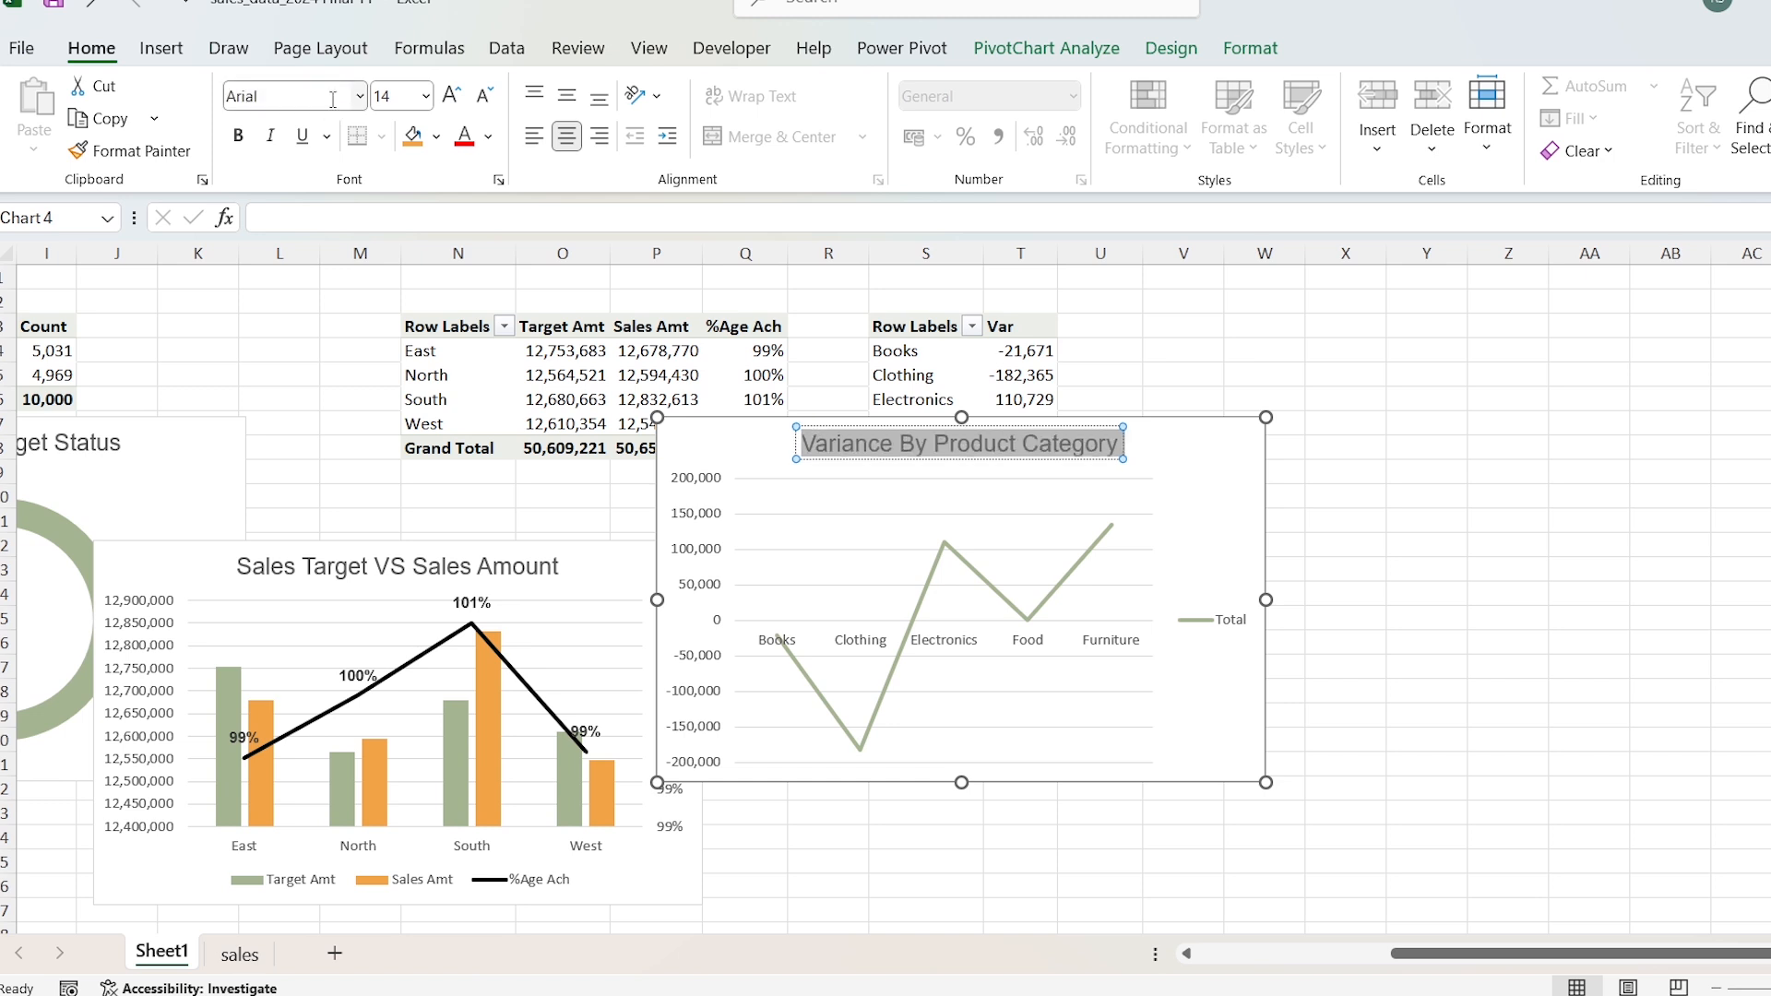
# Step: Delete the legend from the Variance By Product Category chart and add primary major vertical gridlines
pyautogui.click(1232, 620)
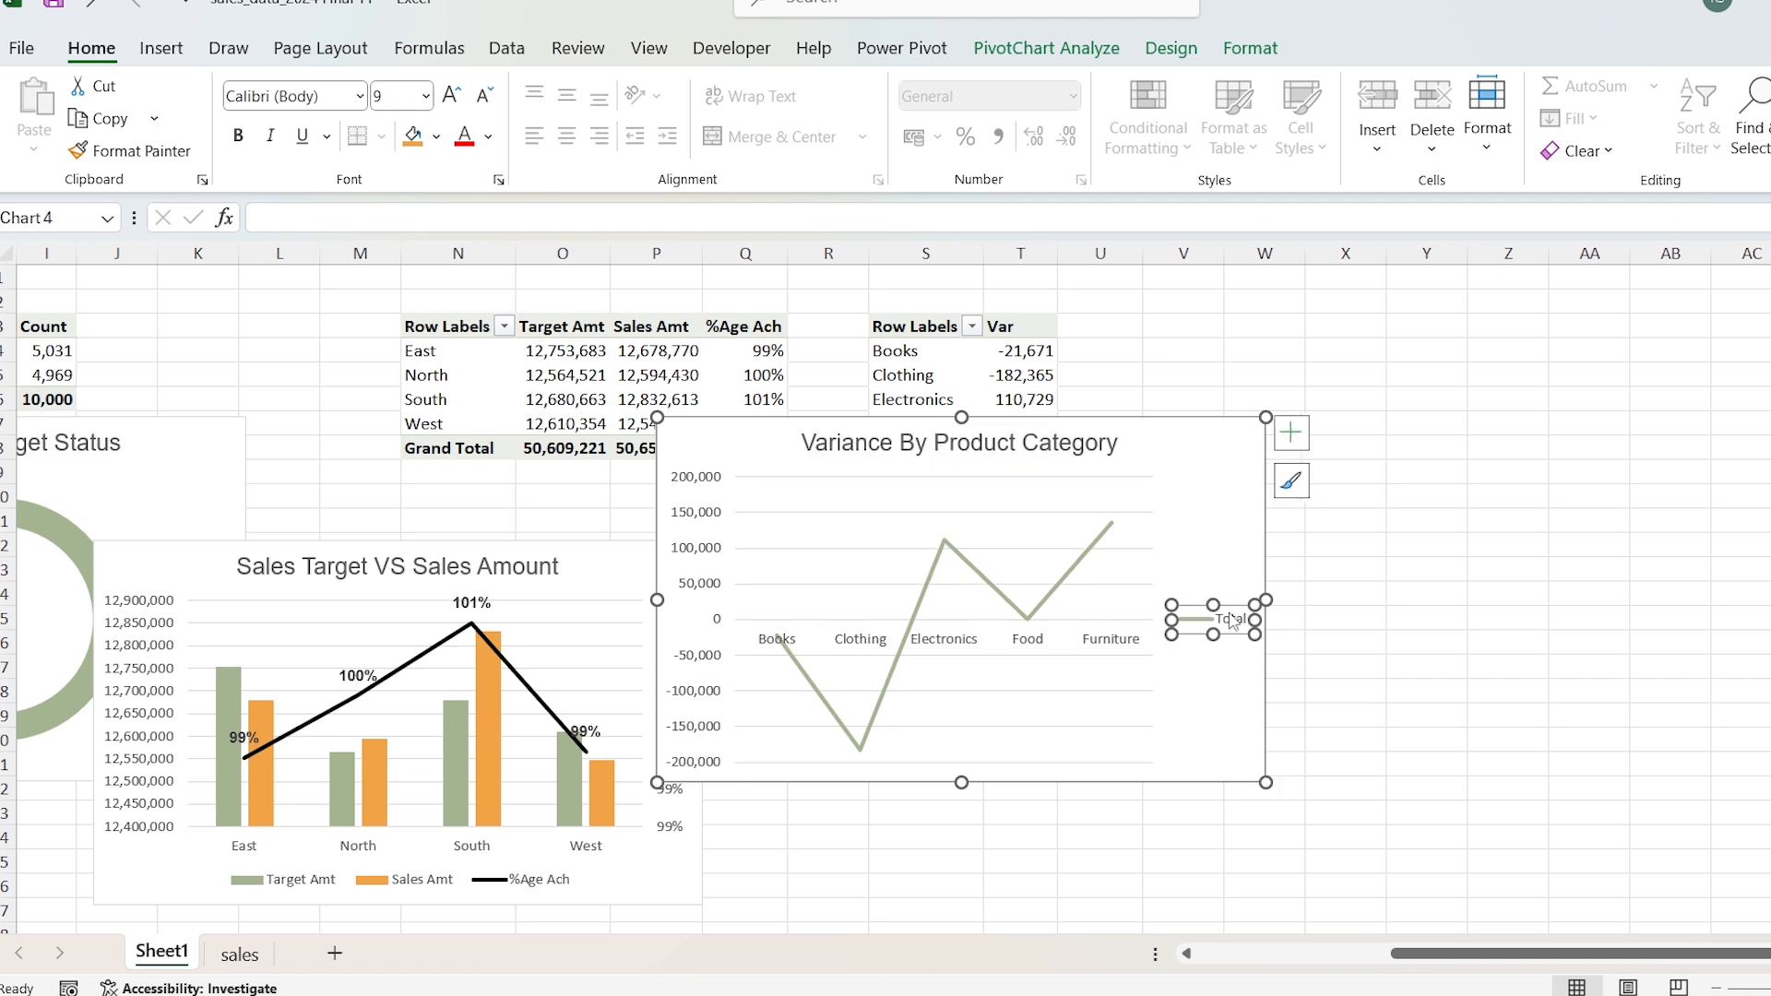
pyautogui.press('Delete')
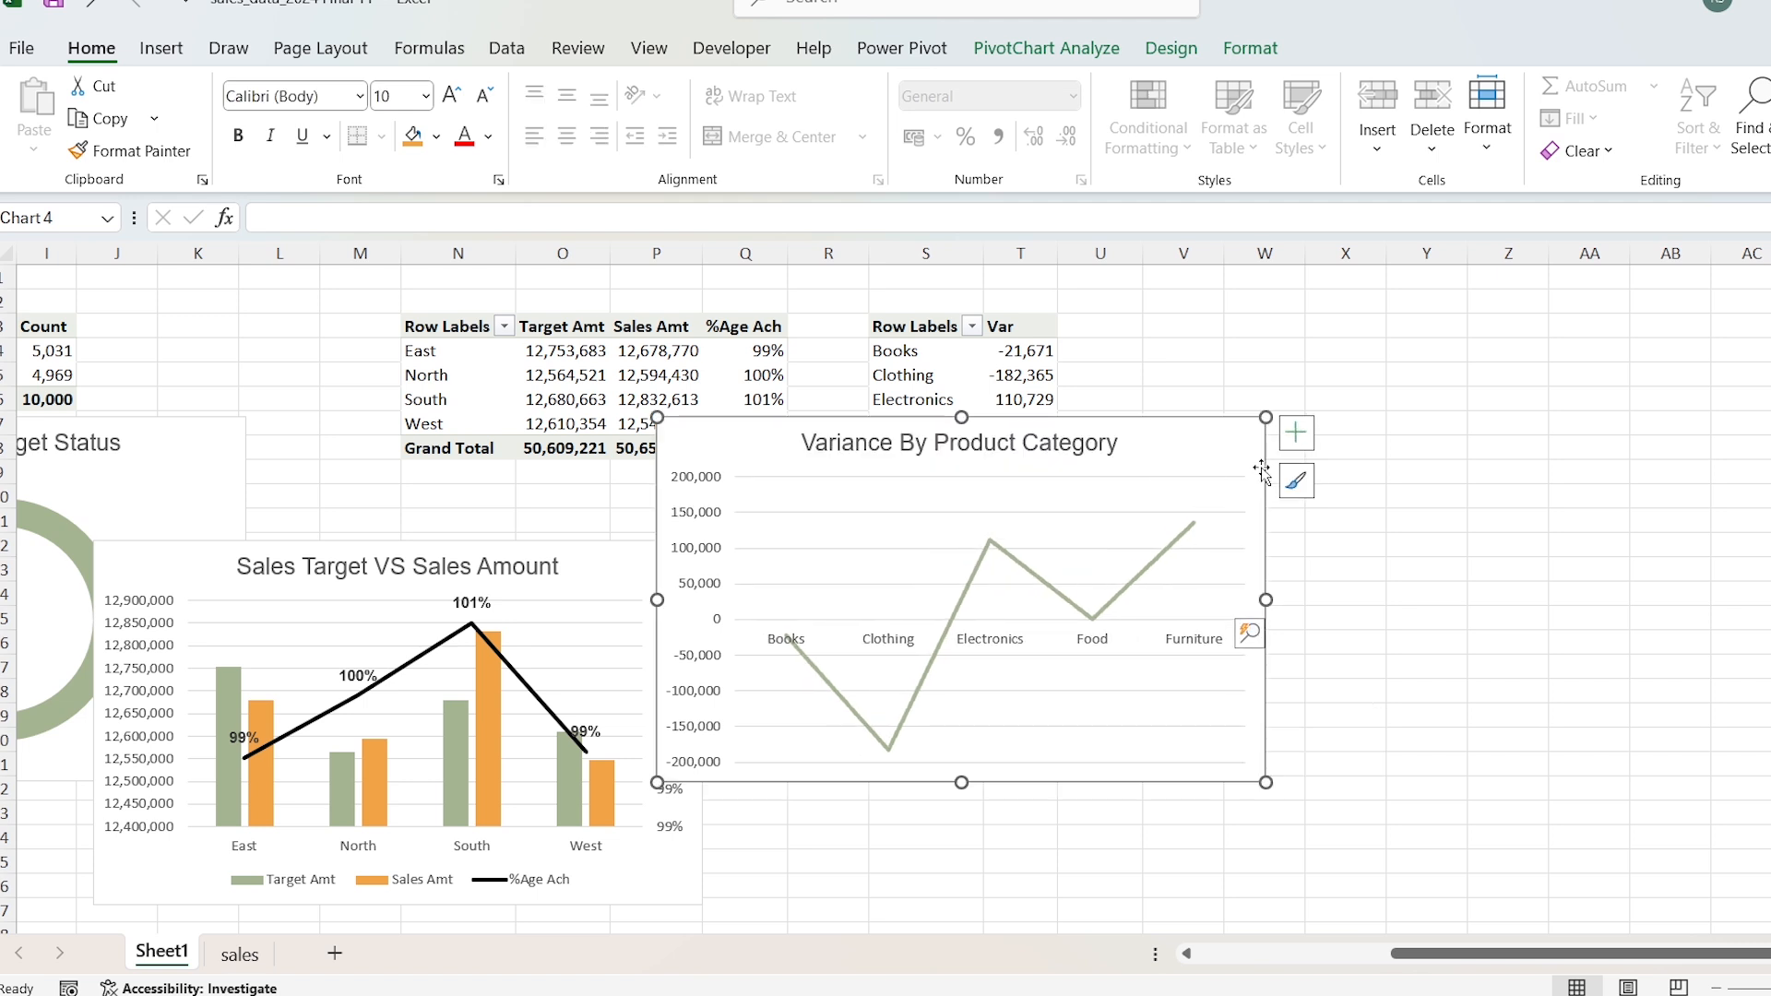
pyautogui.click(1295, 441)
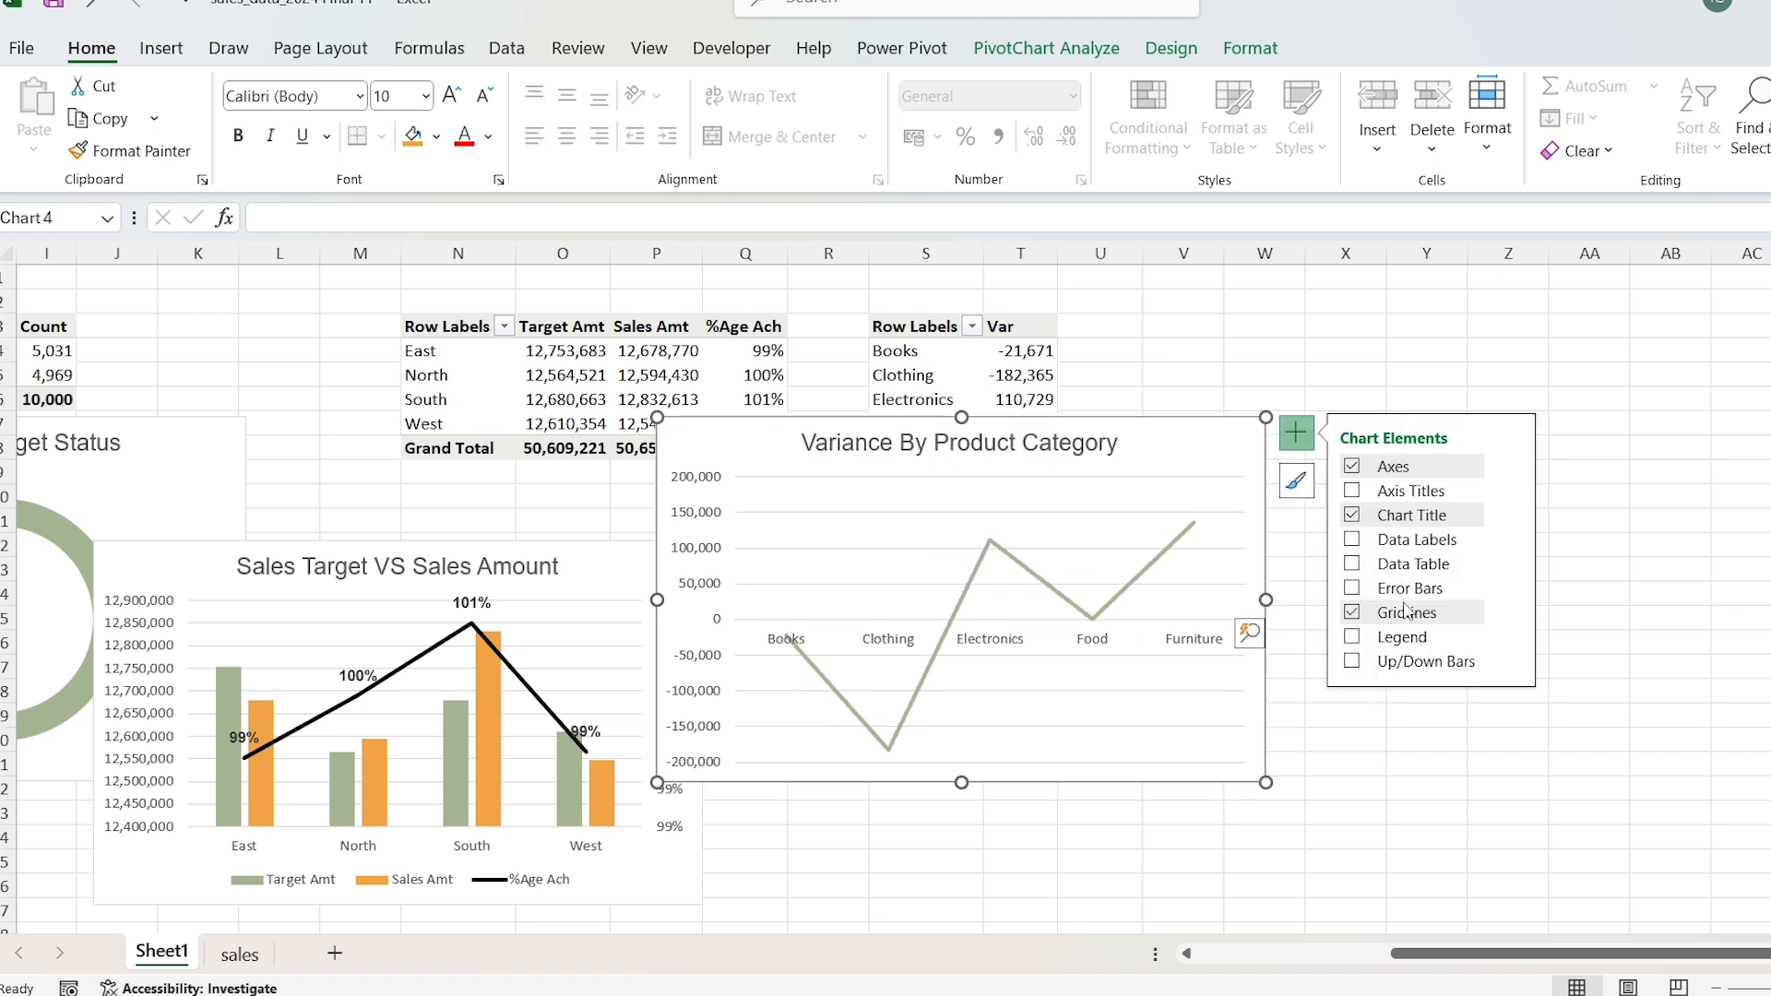
pyautogui.click(1511, 612)
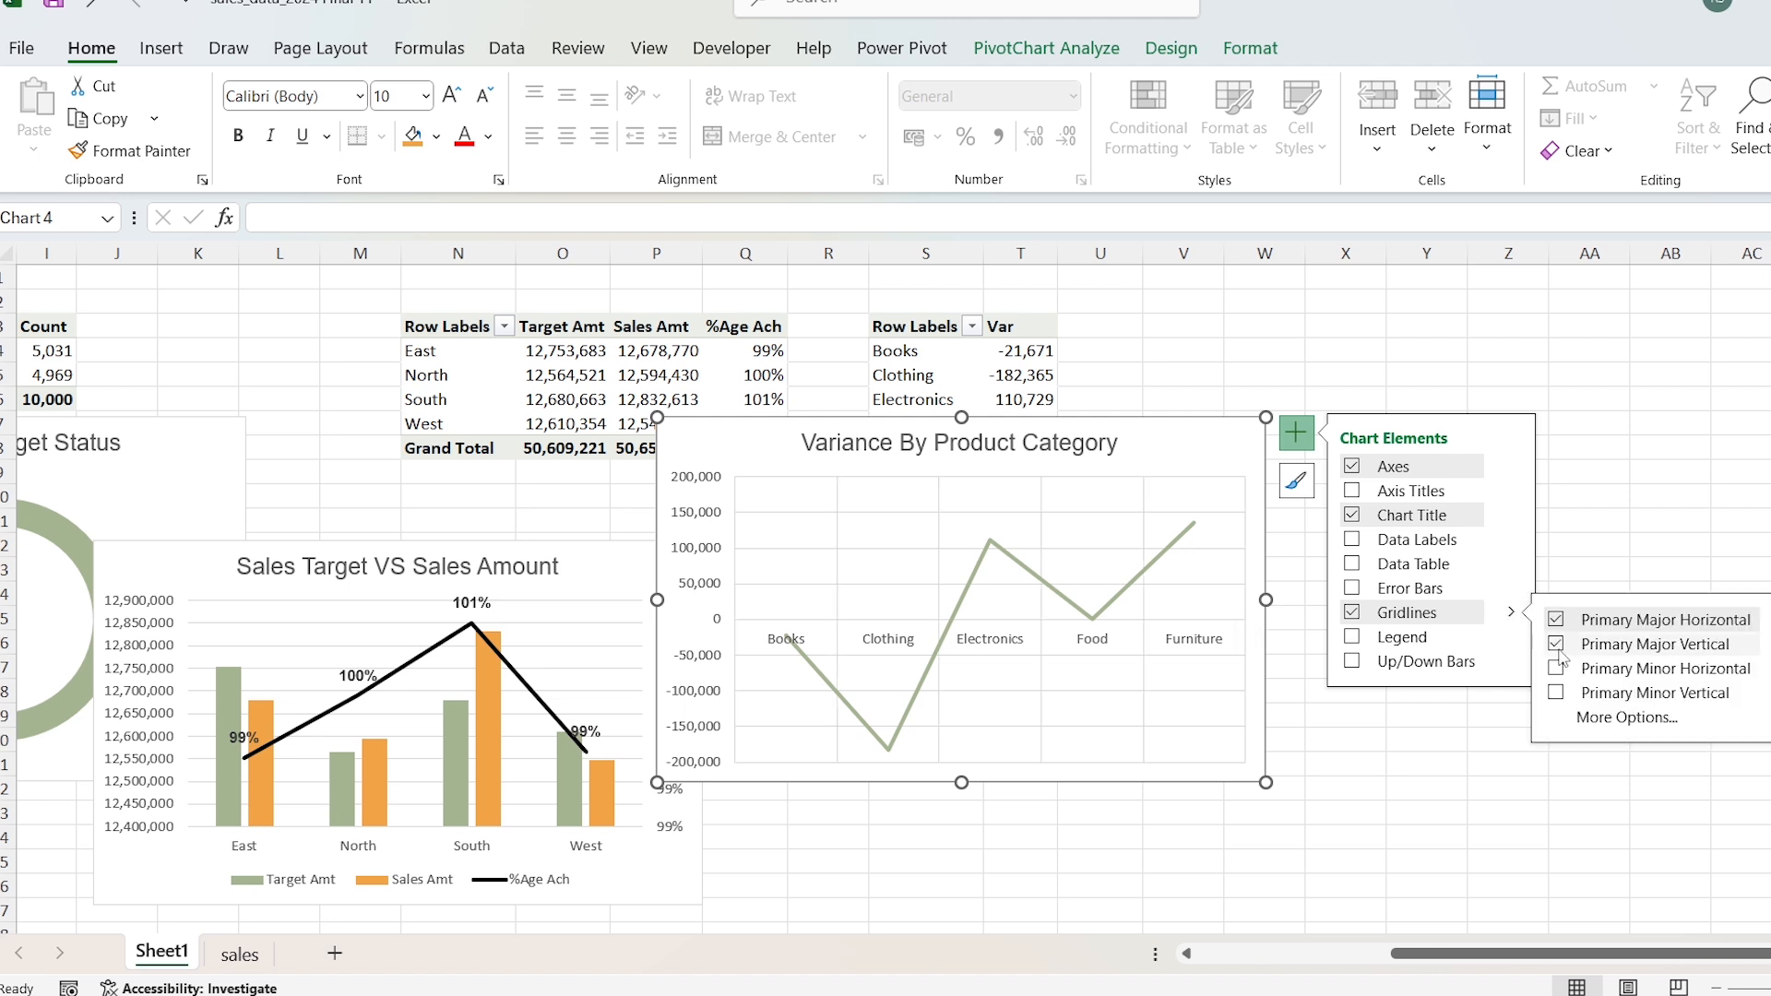
# Step: Turn the variance chart's line into a smoothed line, then widen the chart and reduce its height slightly
pyautogui.doubleClick(1155, 430)
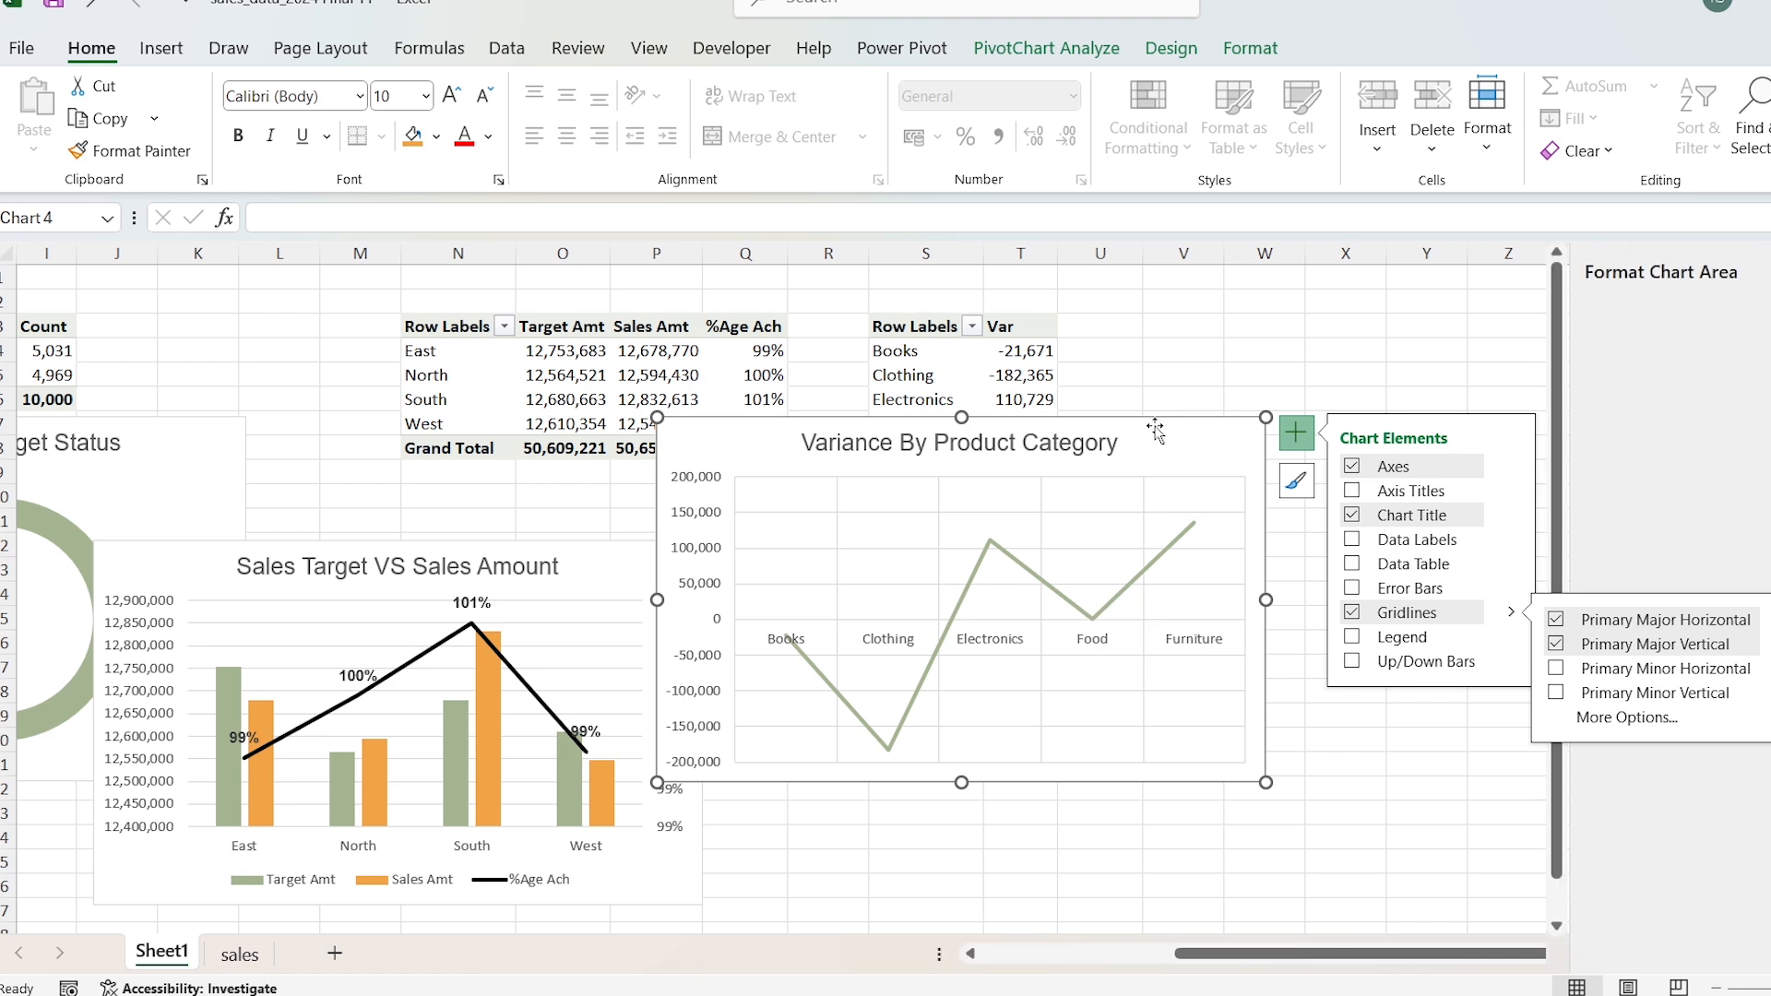
pyautogui.click(1019, 566)
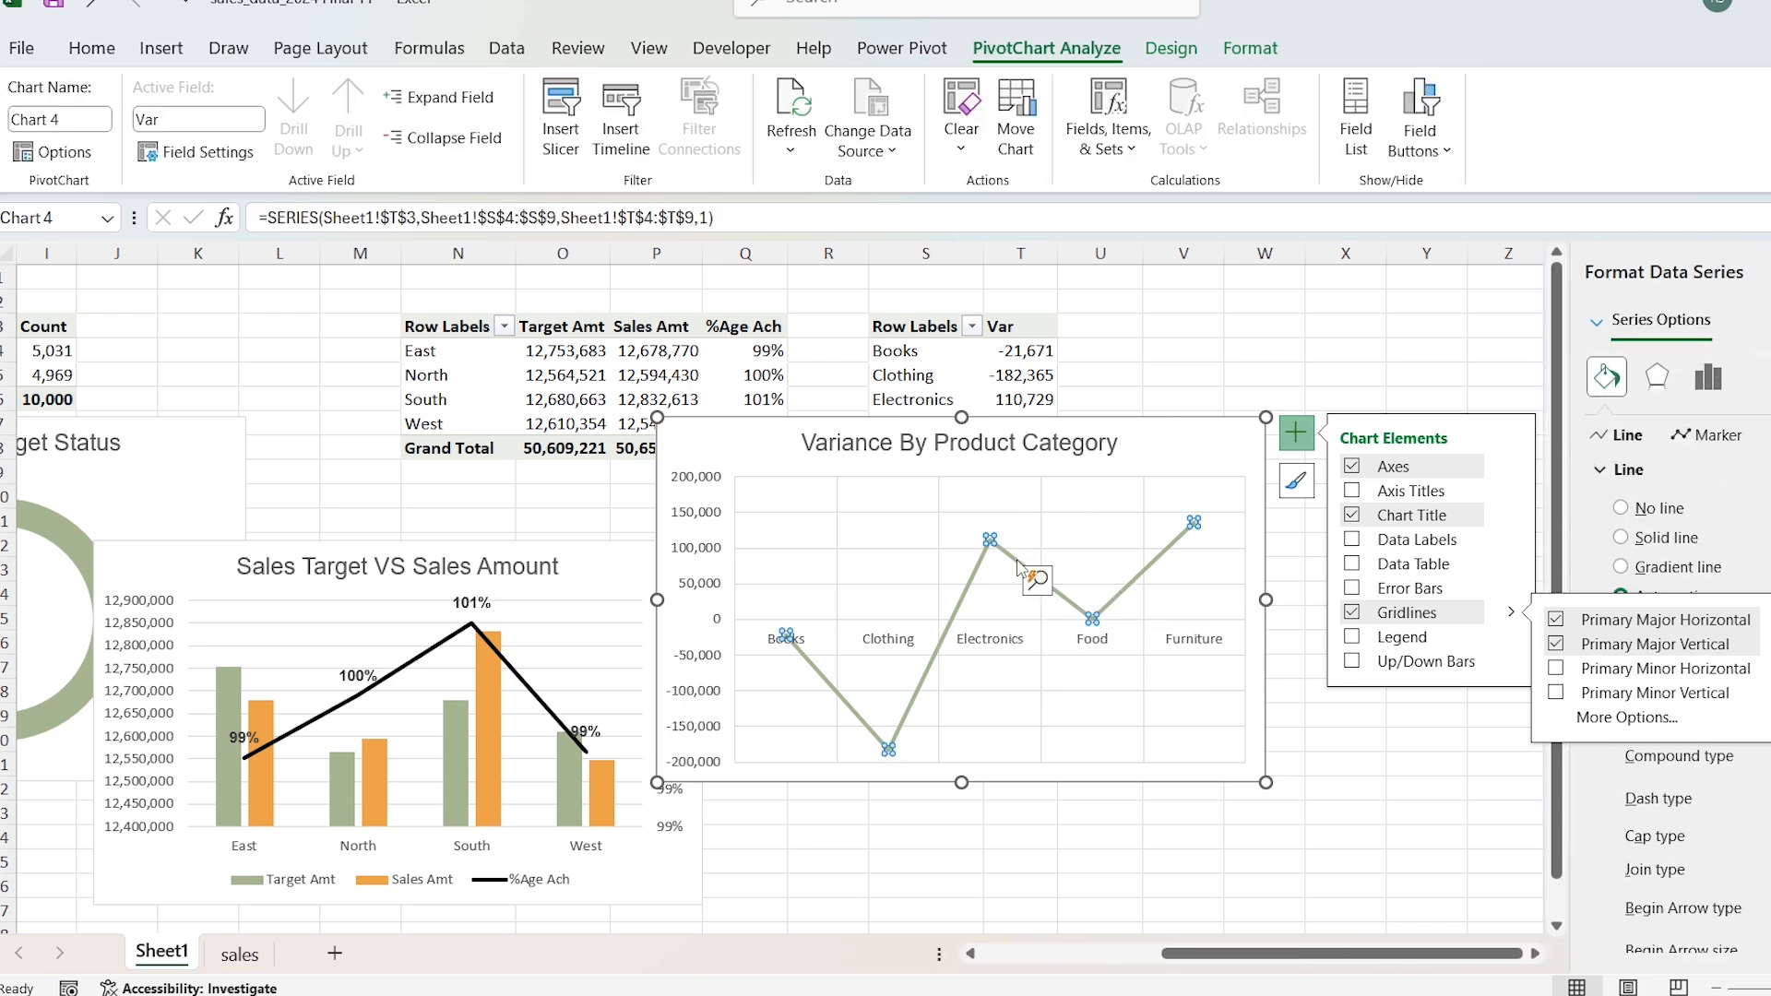
pyautogui.scroll(-3, 1674, 802)
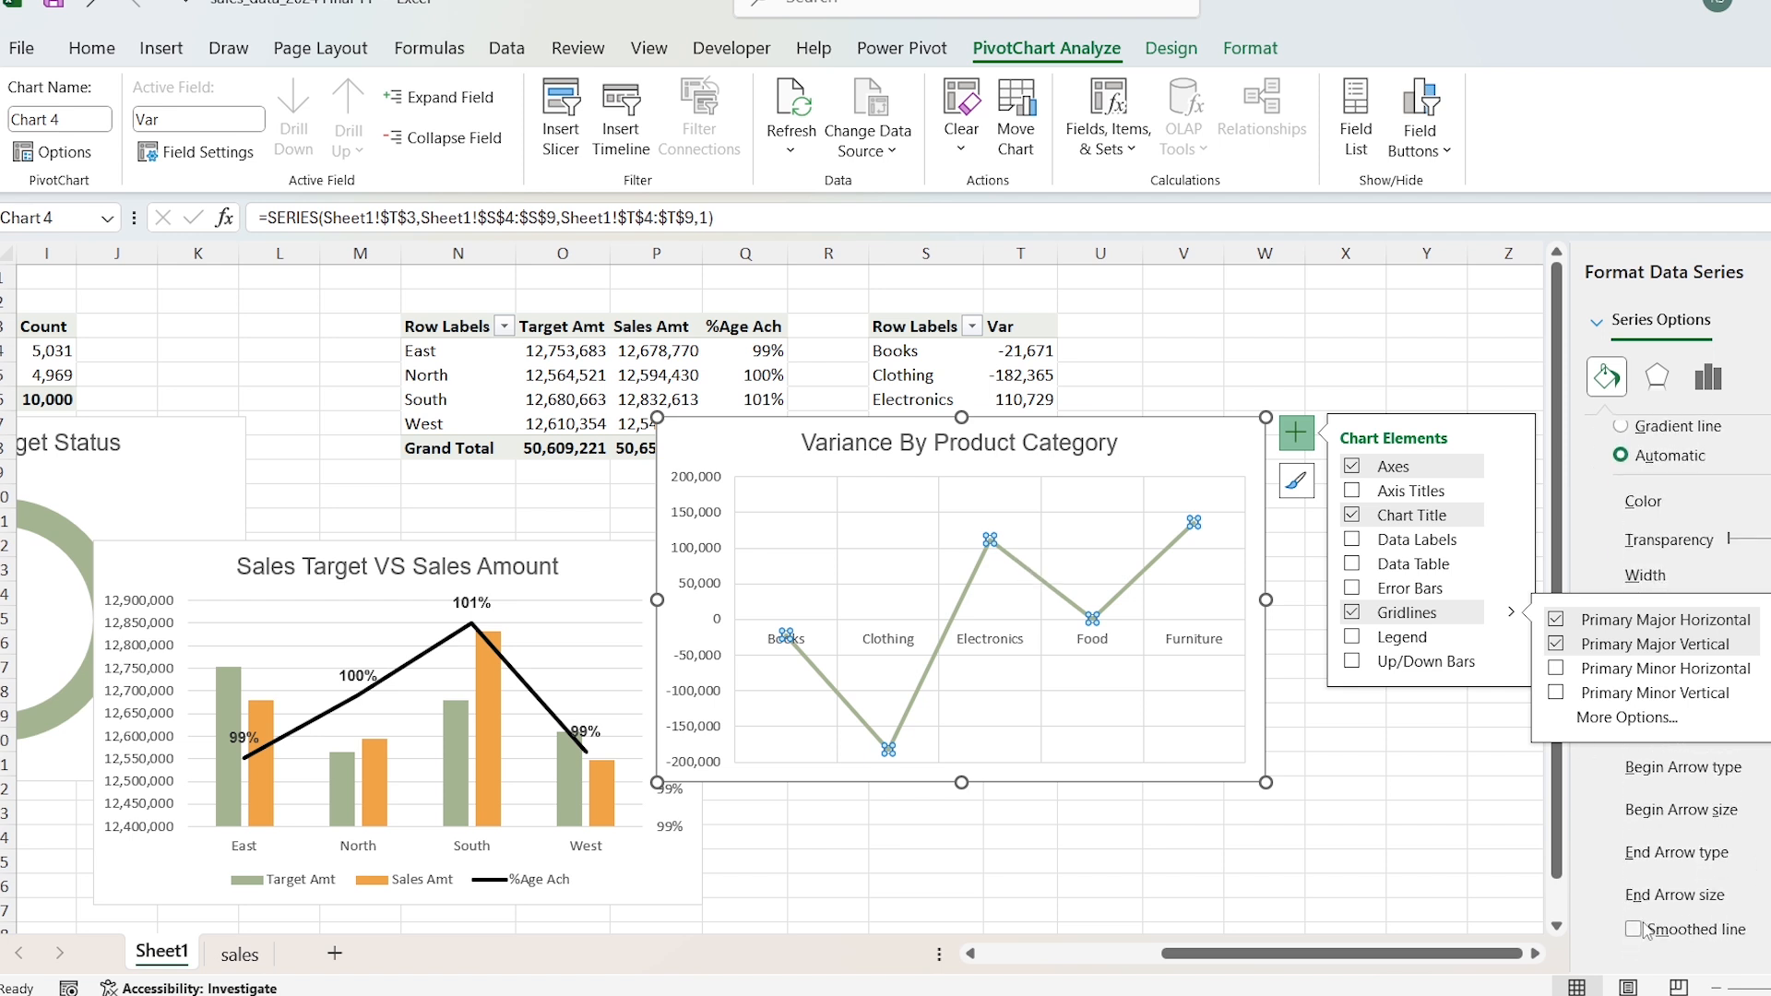
pyautogui.moveTo(1266, 600); pyautogui.dragTo(1458, 604)
pyautogui.moveTo(1058, 417); pyautogui.dragTo(1058, 450)
pyautogui.click(1084, 420)
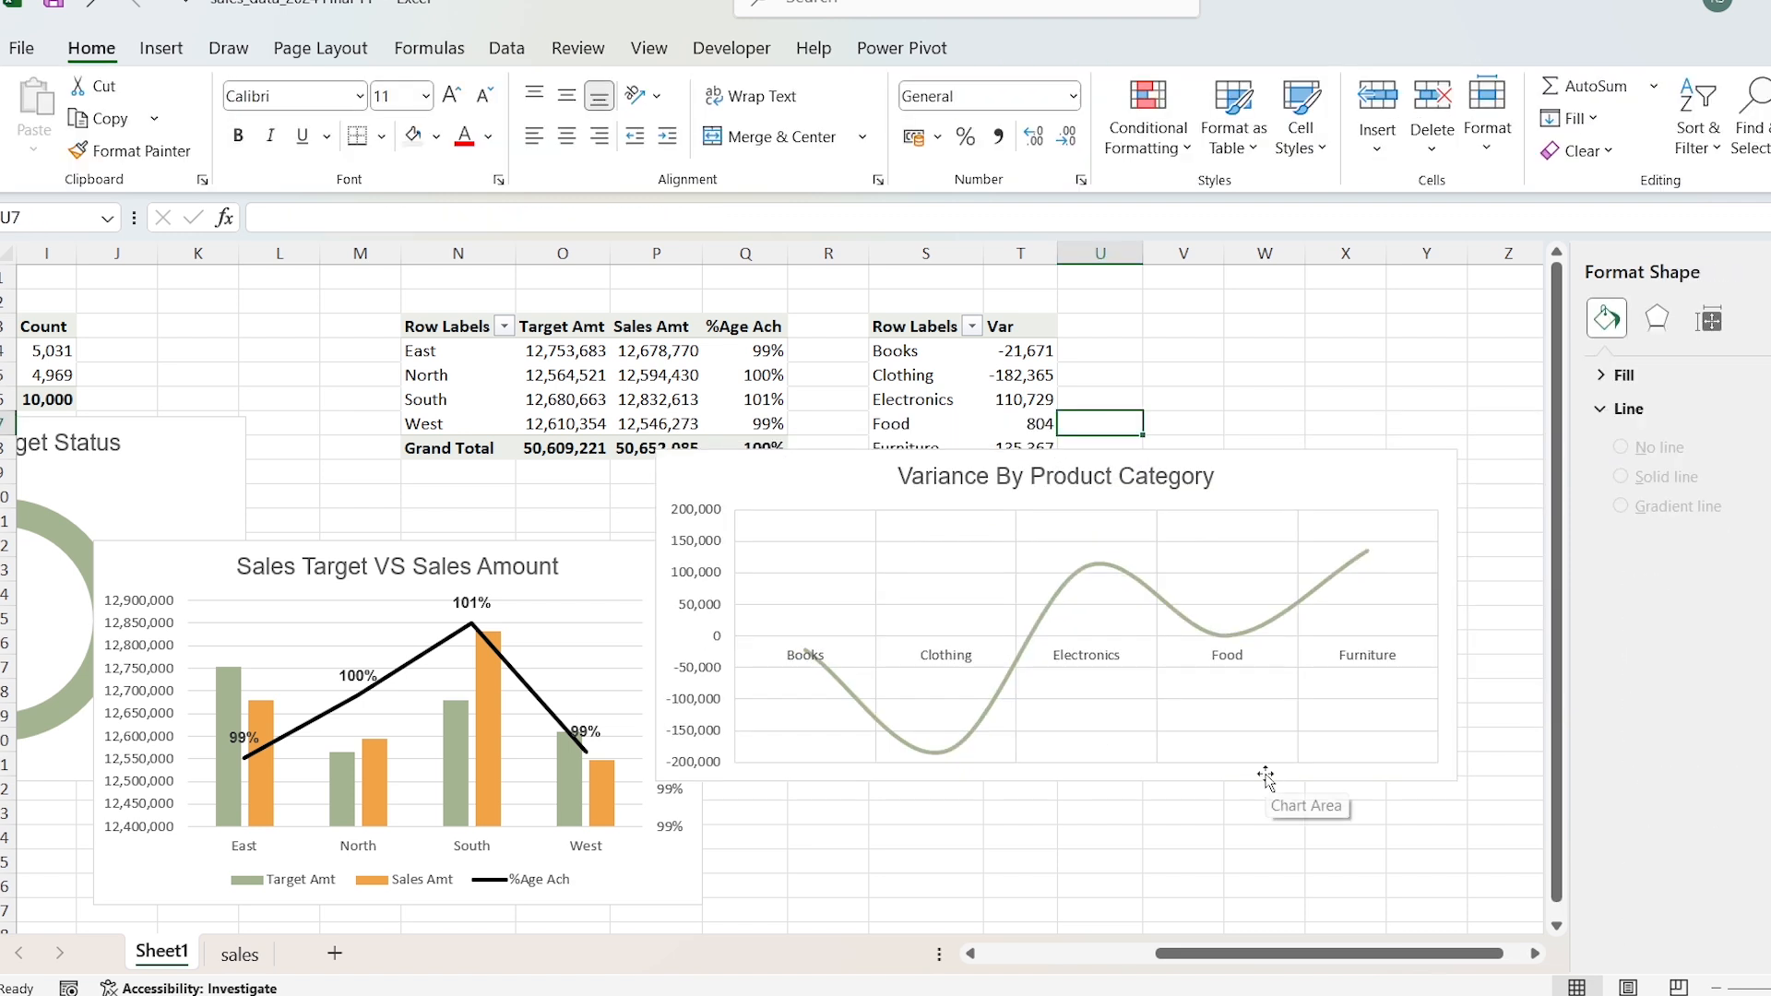
# Step: Add a new worksheet and rename it Dashboard
pyautogui.click(335, 953)
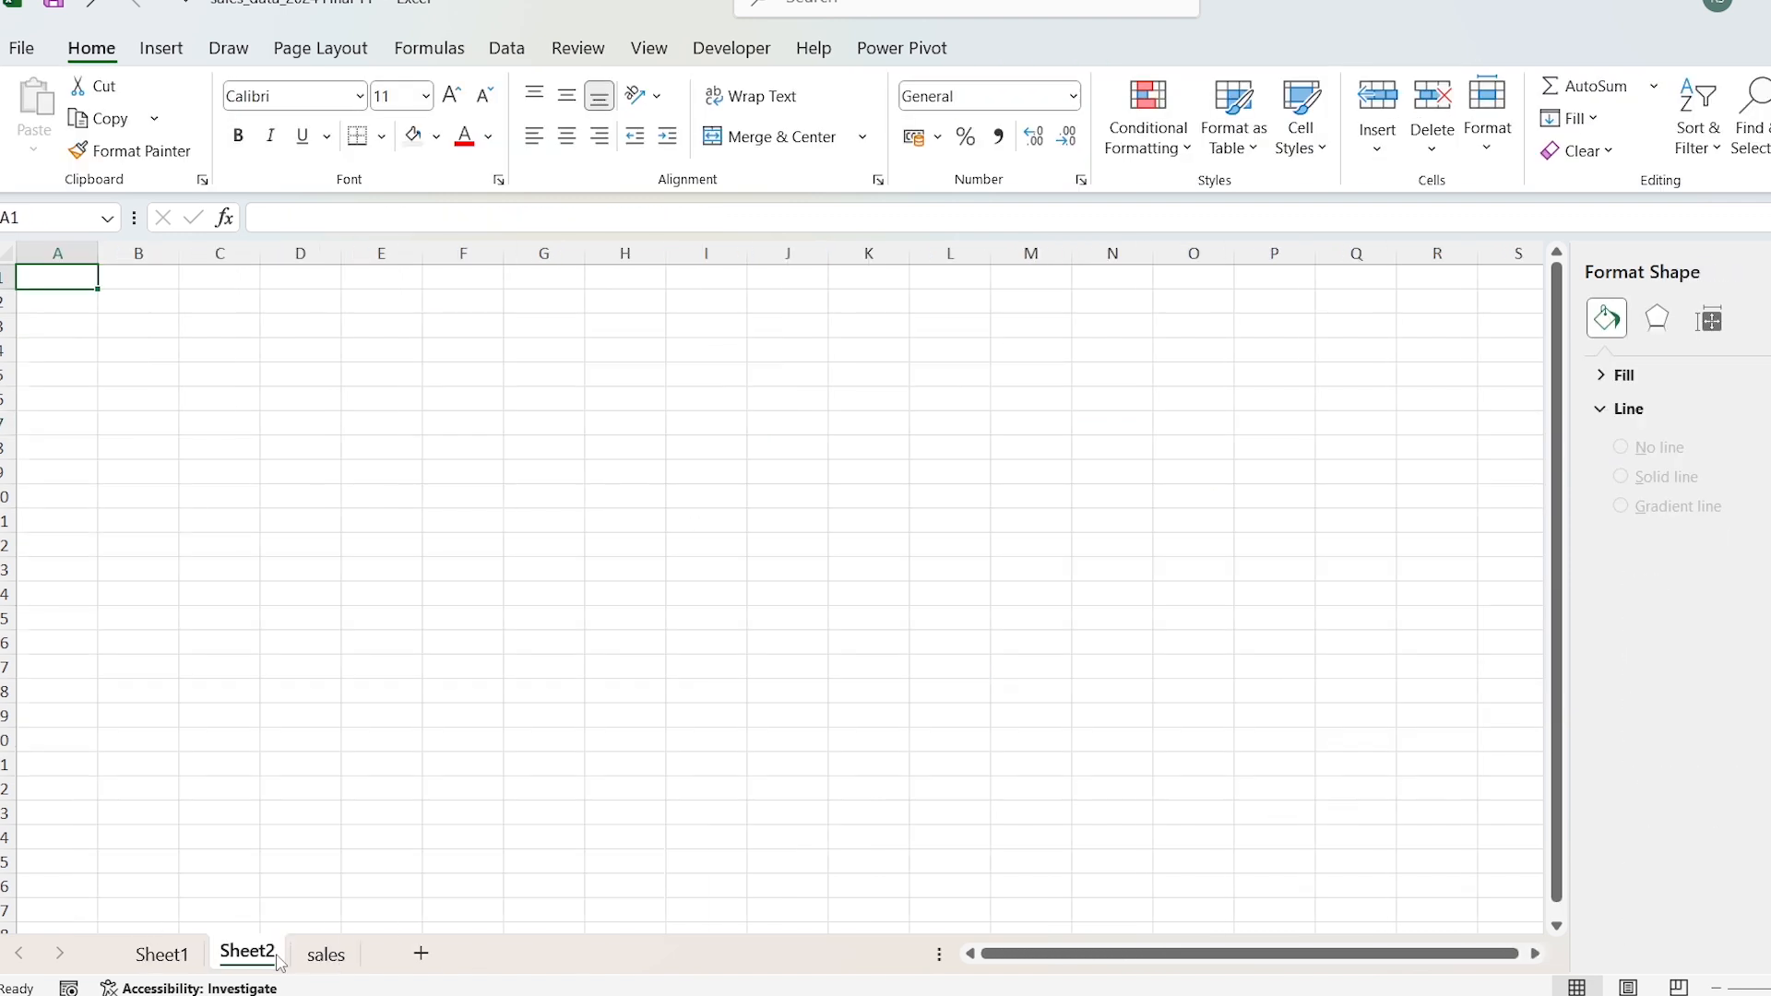
pyautogui.doubleClick(247, 952)
pyautogui.write('Dashboard')
pyautogui.press('Return')
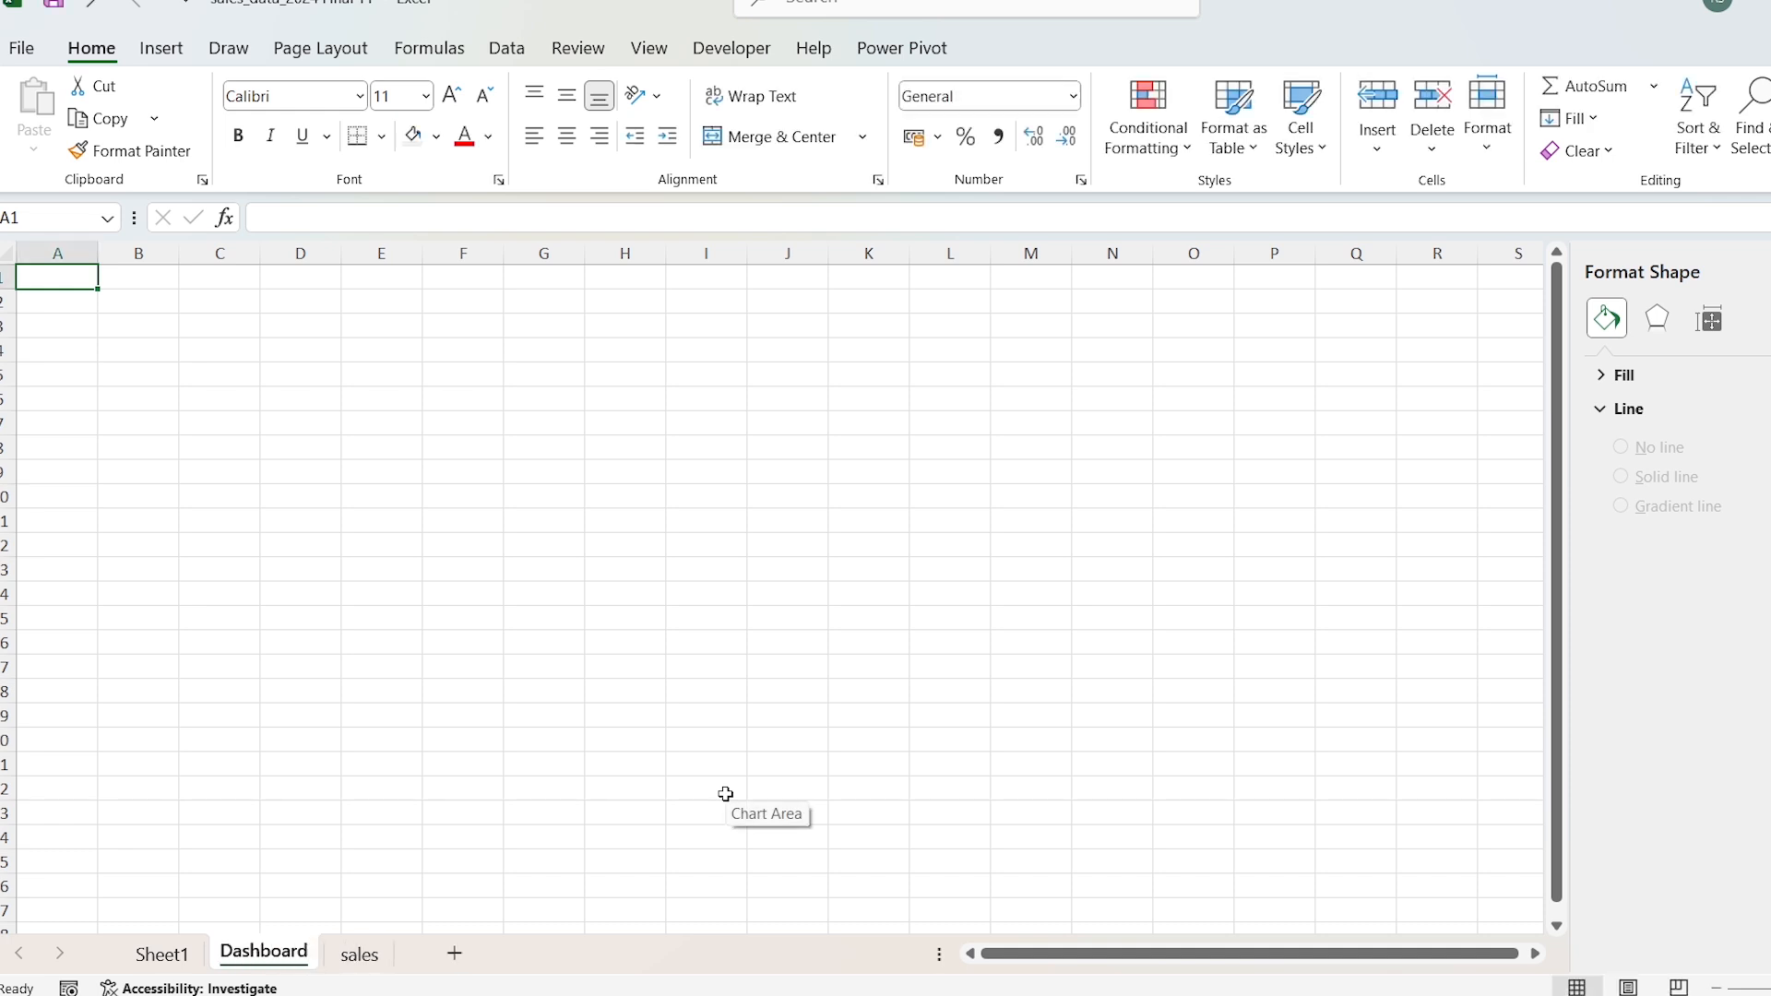
# Step: Clear the Dashboard workspace by collapsing the ribbon, closing the formatting pane and hiding the headings and formula bar
pyautogui.doubleClick(92, 48)
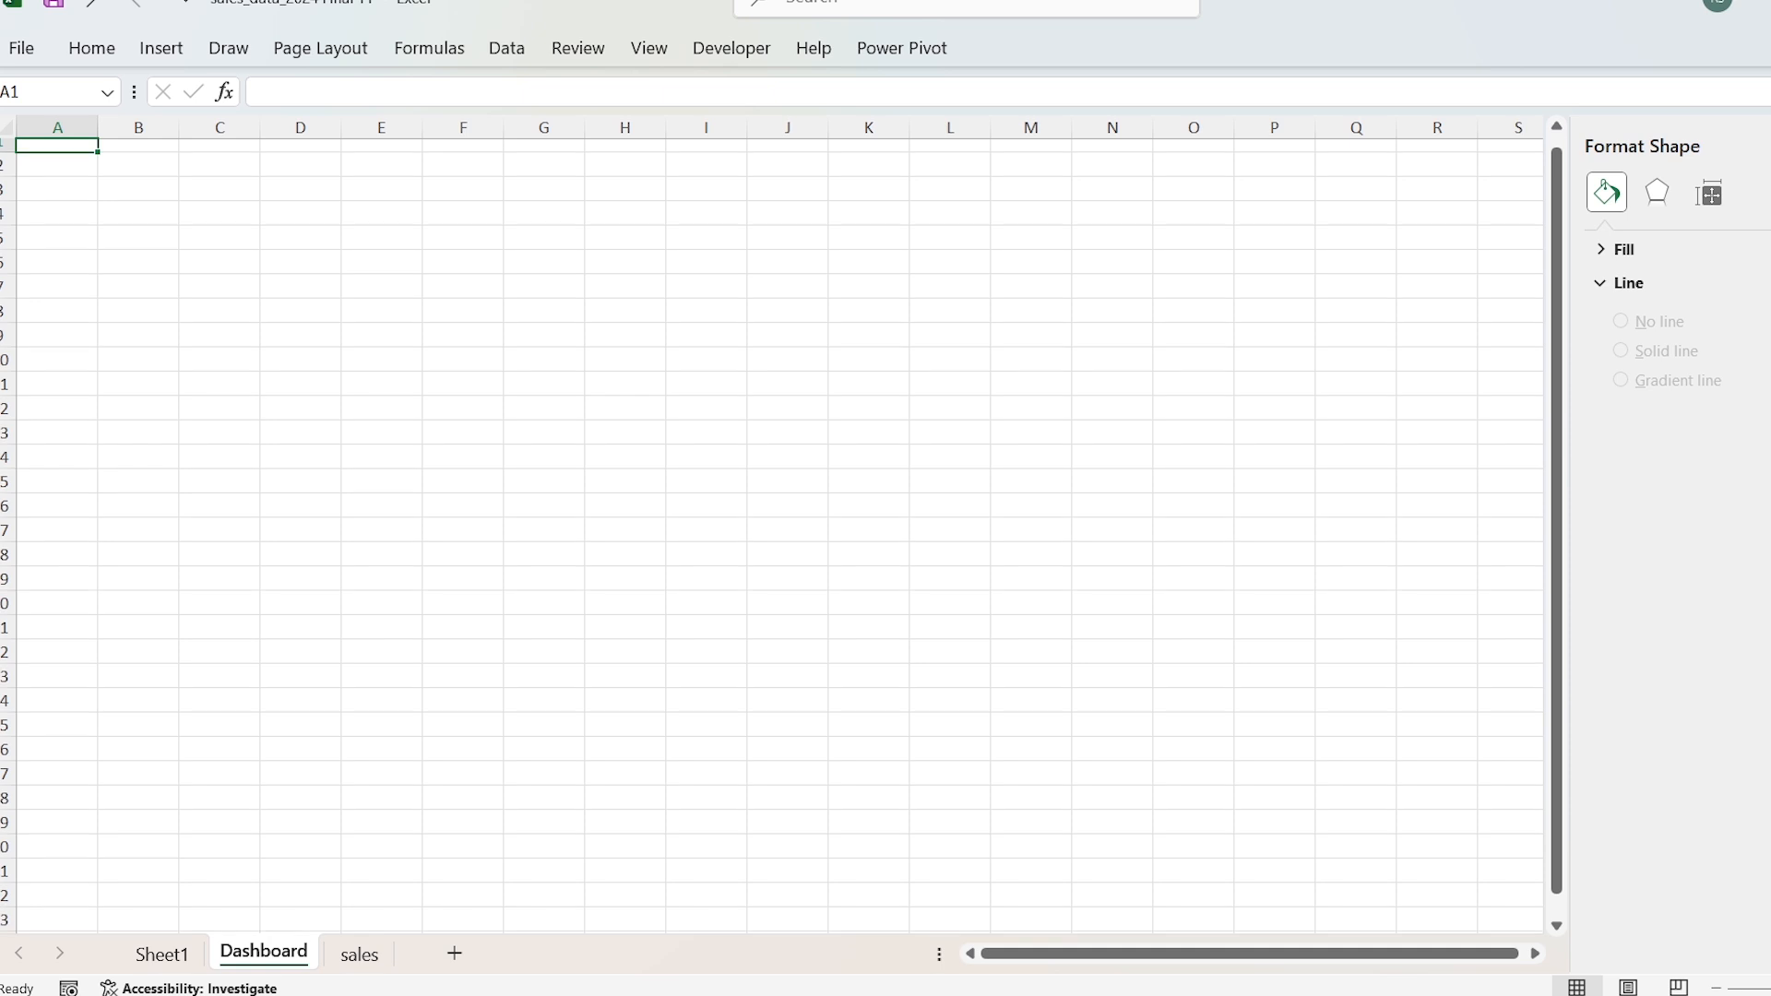
pyautogui.click(1767, 146)
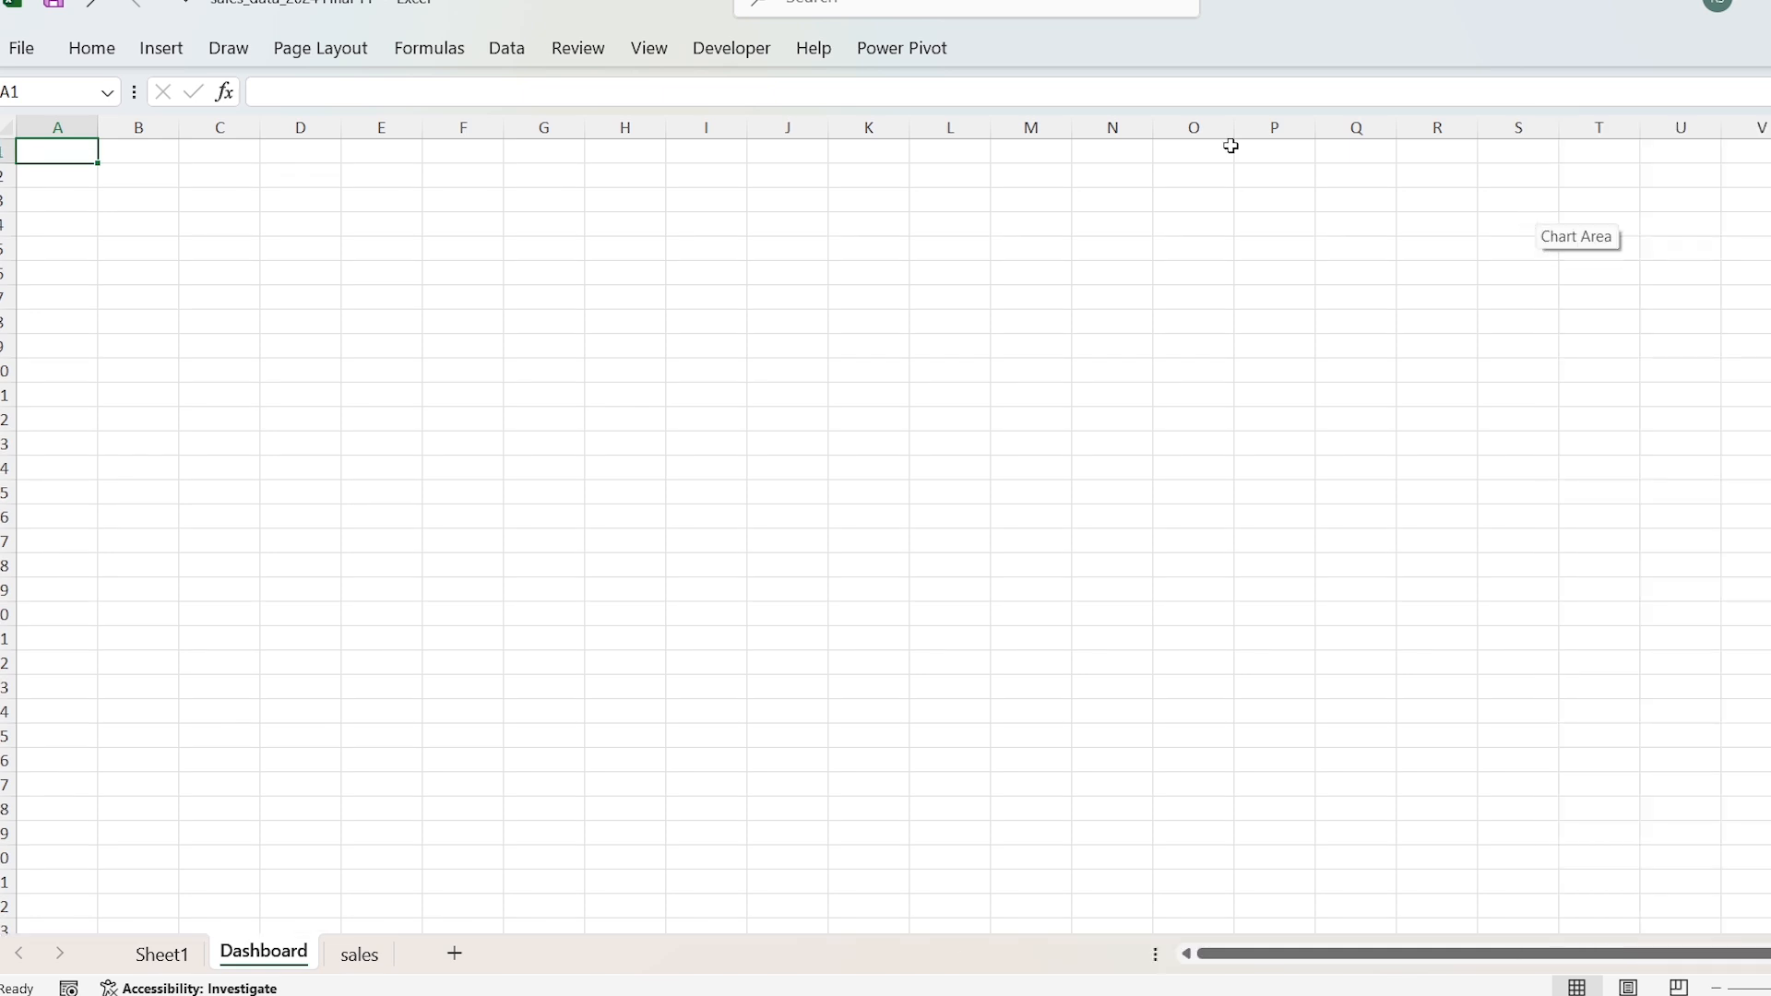
pyautogui.click(638, 51)
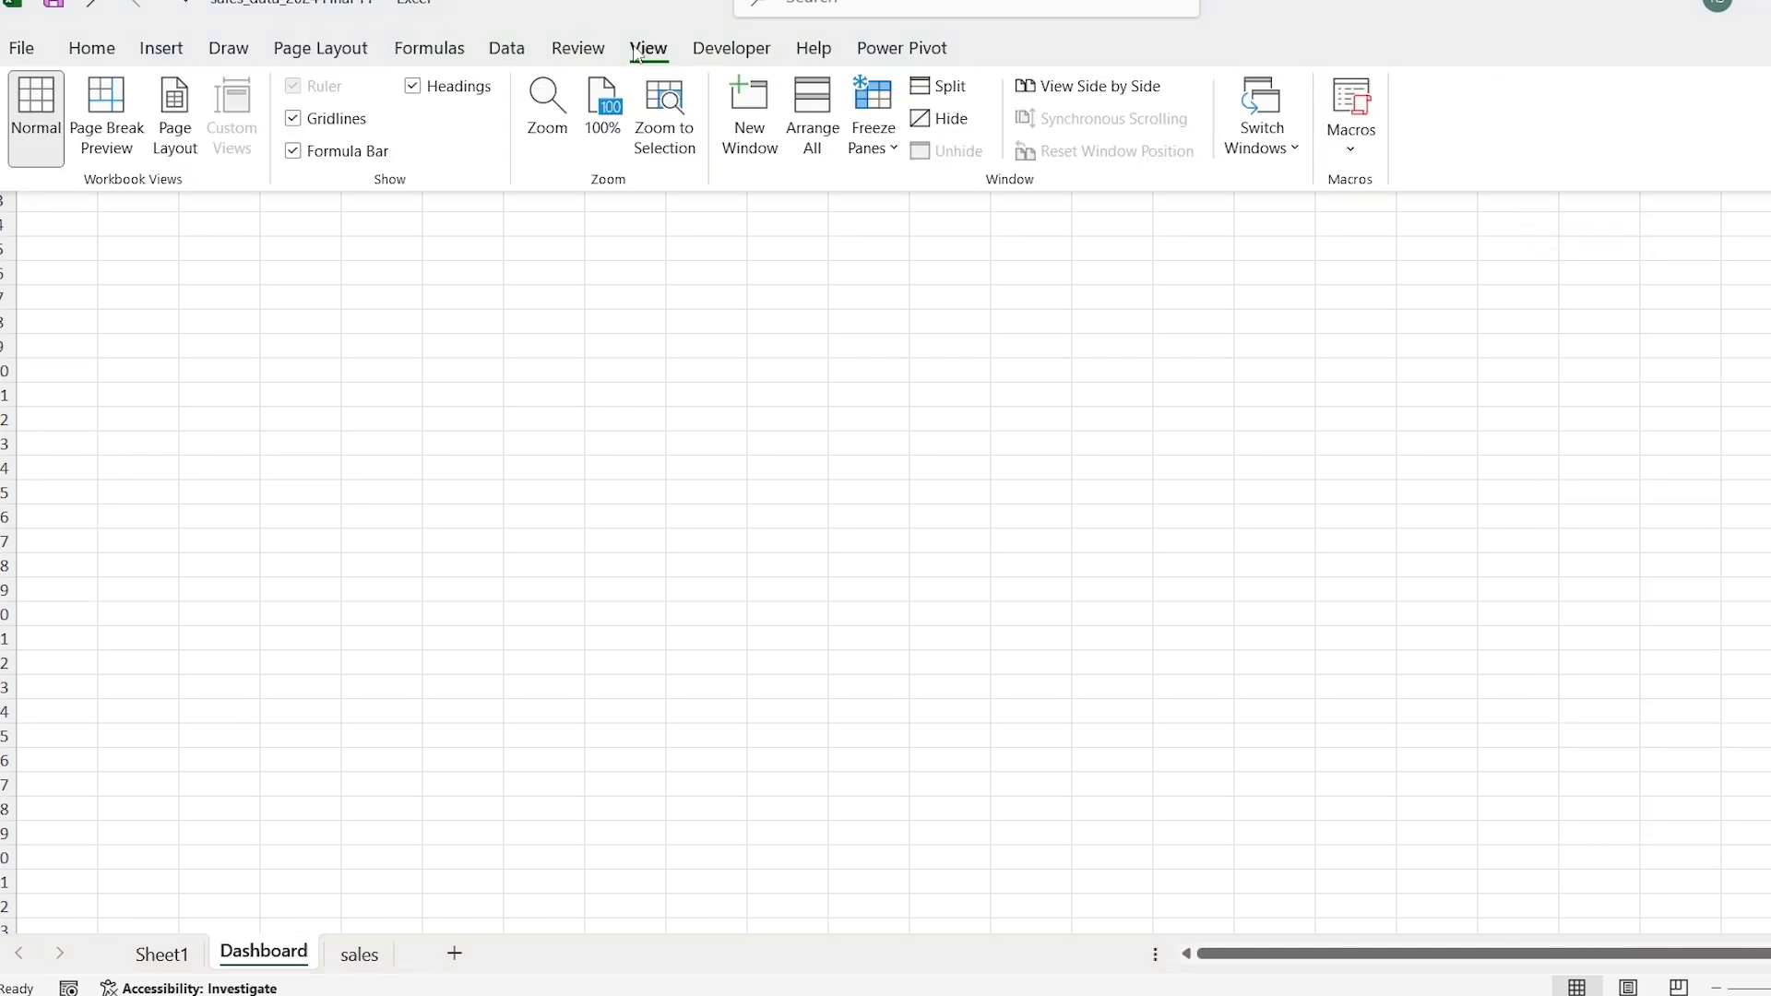
pyautogui.click(415, 93)
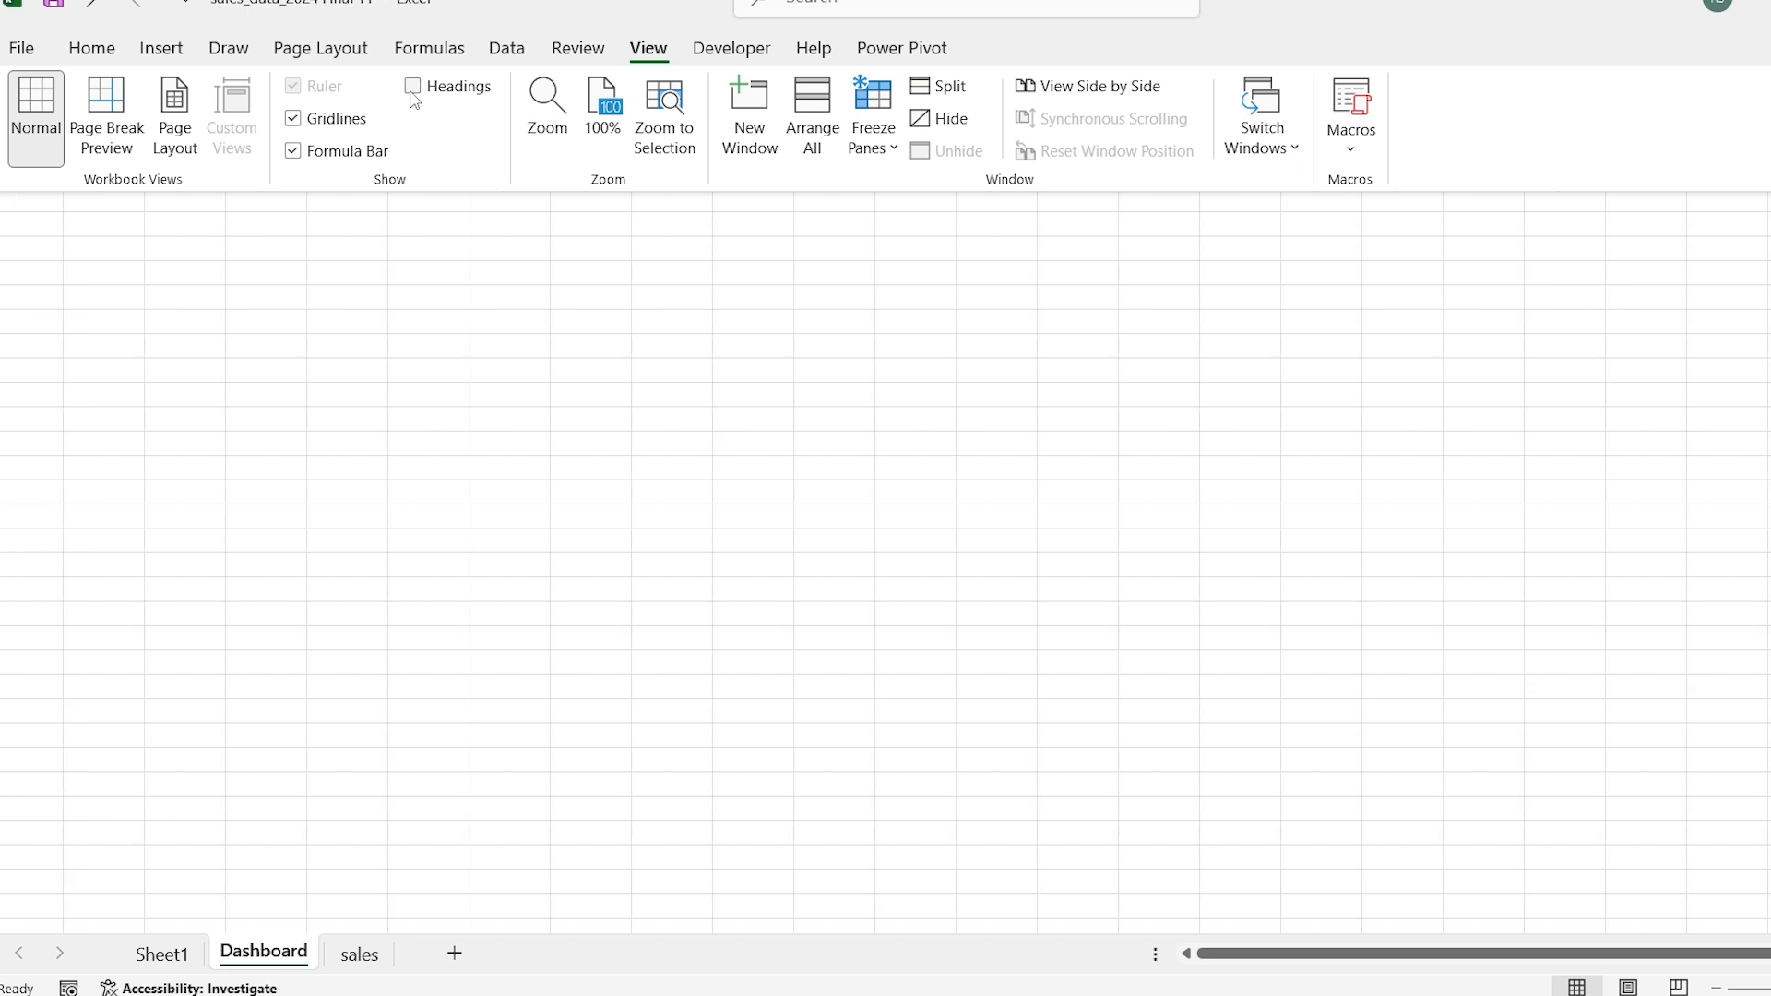
pyautogui.click(295, 151)
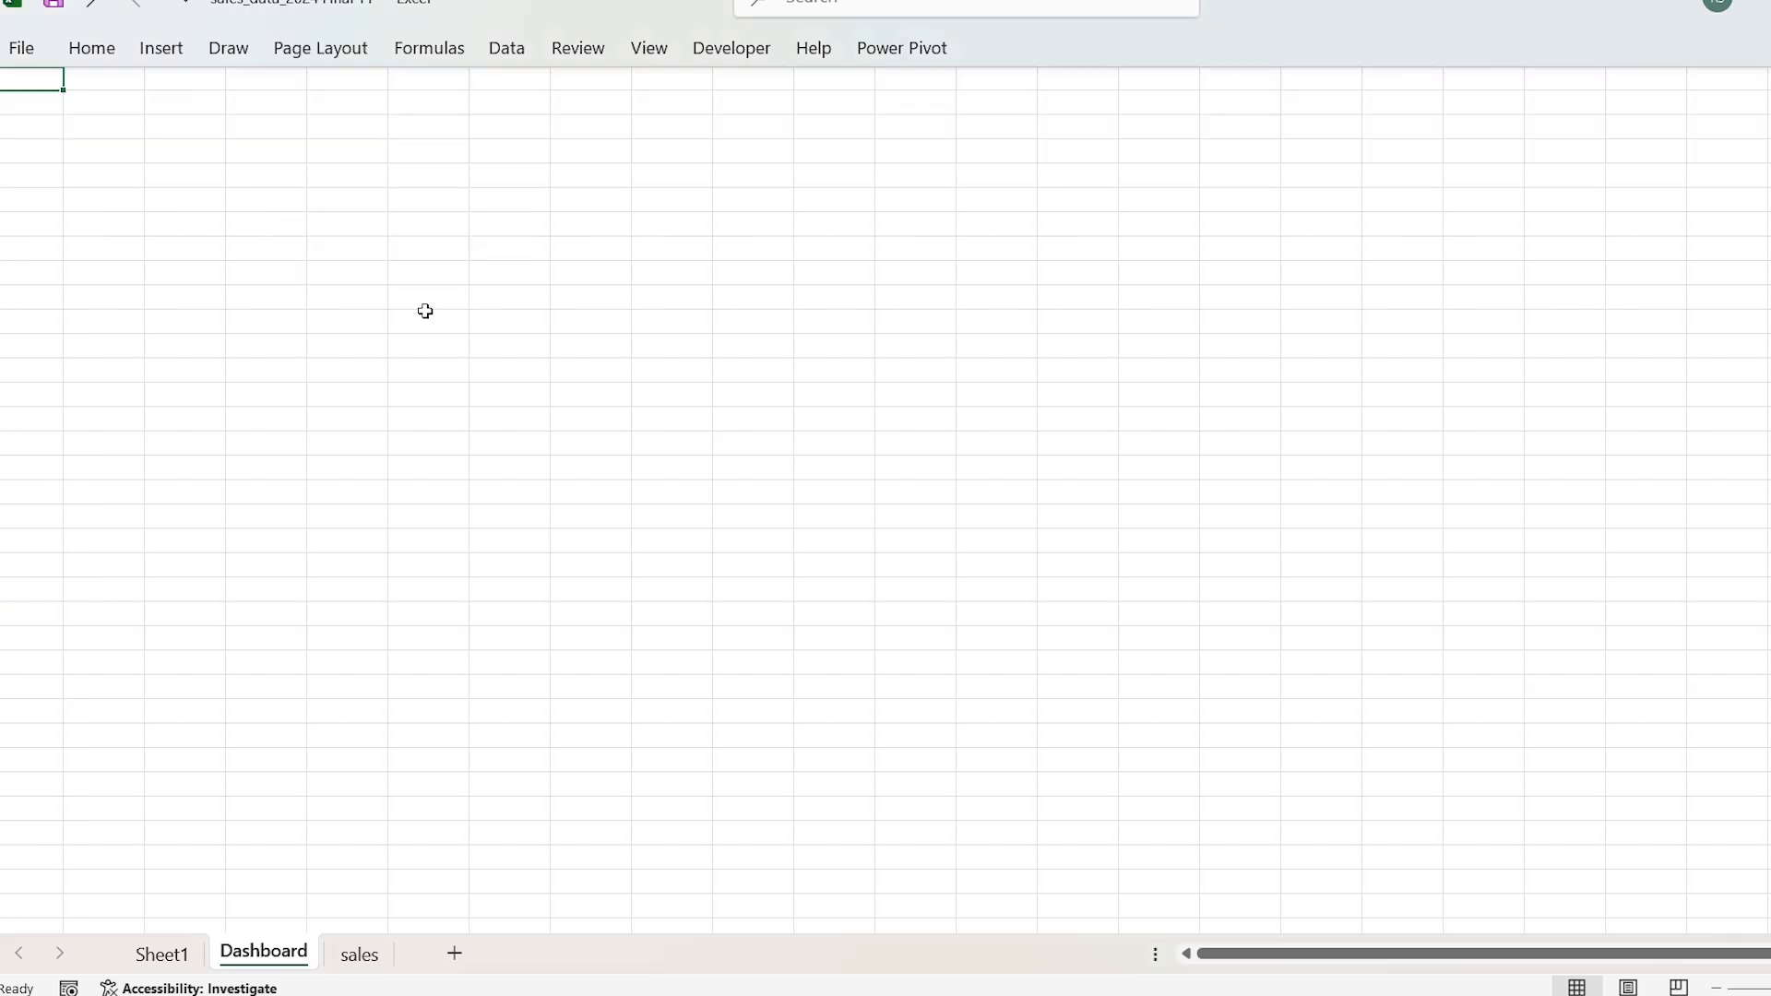
# Step: Fill all cells of the Dashboard sheet with the second-lightest tint of the olive green theme colour
pyautogui.hotkey('shift', 'Right')
pyautogui.hotkey('shift', 'Right')
pyautogui.hotkey('shift', 'Right')
pyautogui.hotkey('shift', 'Right')
pyautogui.hotkey('shift', 'Right')
pyautogui.hotkey('shift', 'Right')
pyautogui.hotkey('shift', 'Right')
pyautogui.hotkey('shift', 'Right')
pyautogui.hotkey('shift', 'Right')
pyautogui.hotkey('ctrl', 'shift', 'Right')
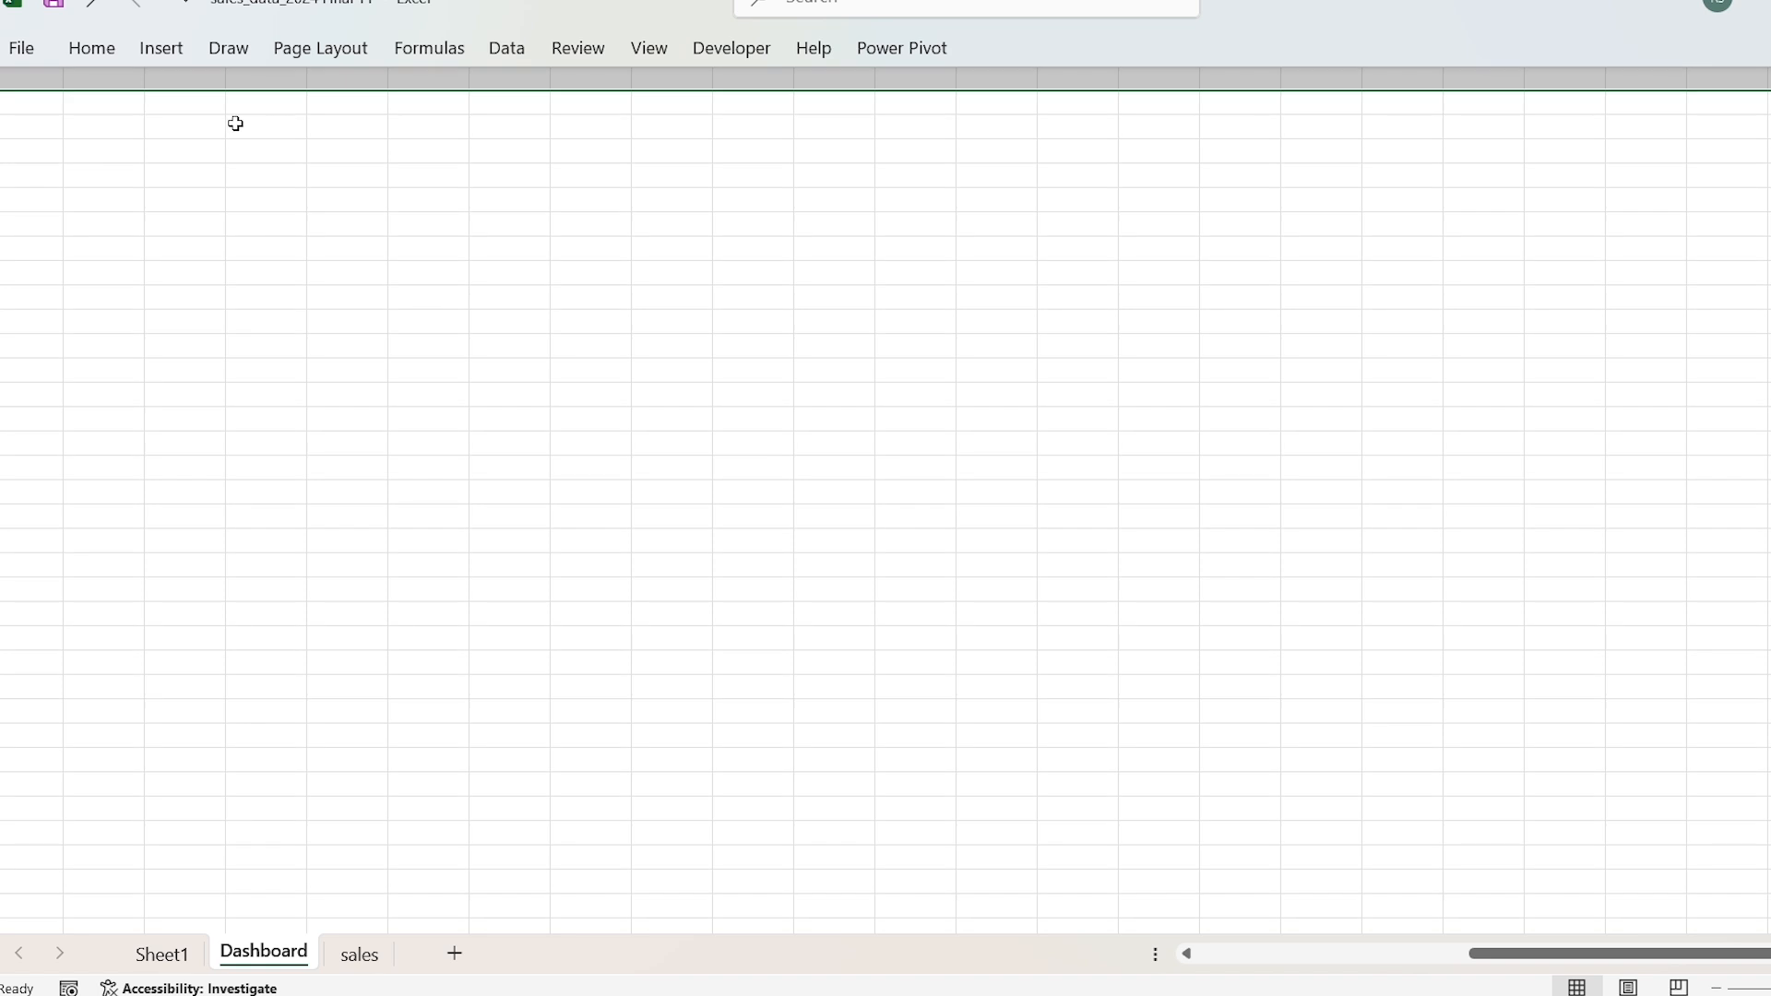
pyautogui.click(102, 53)
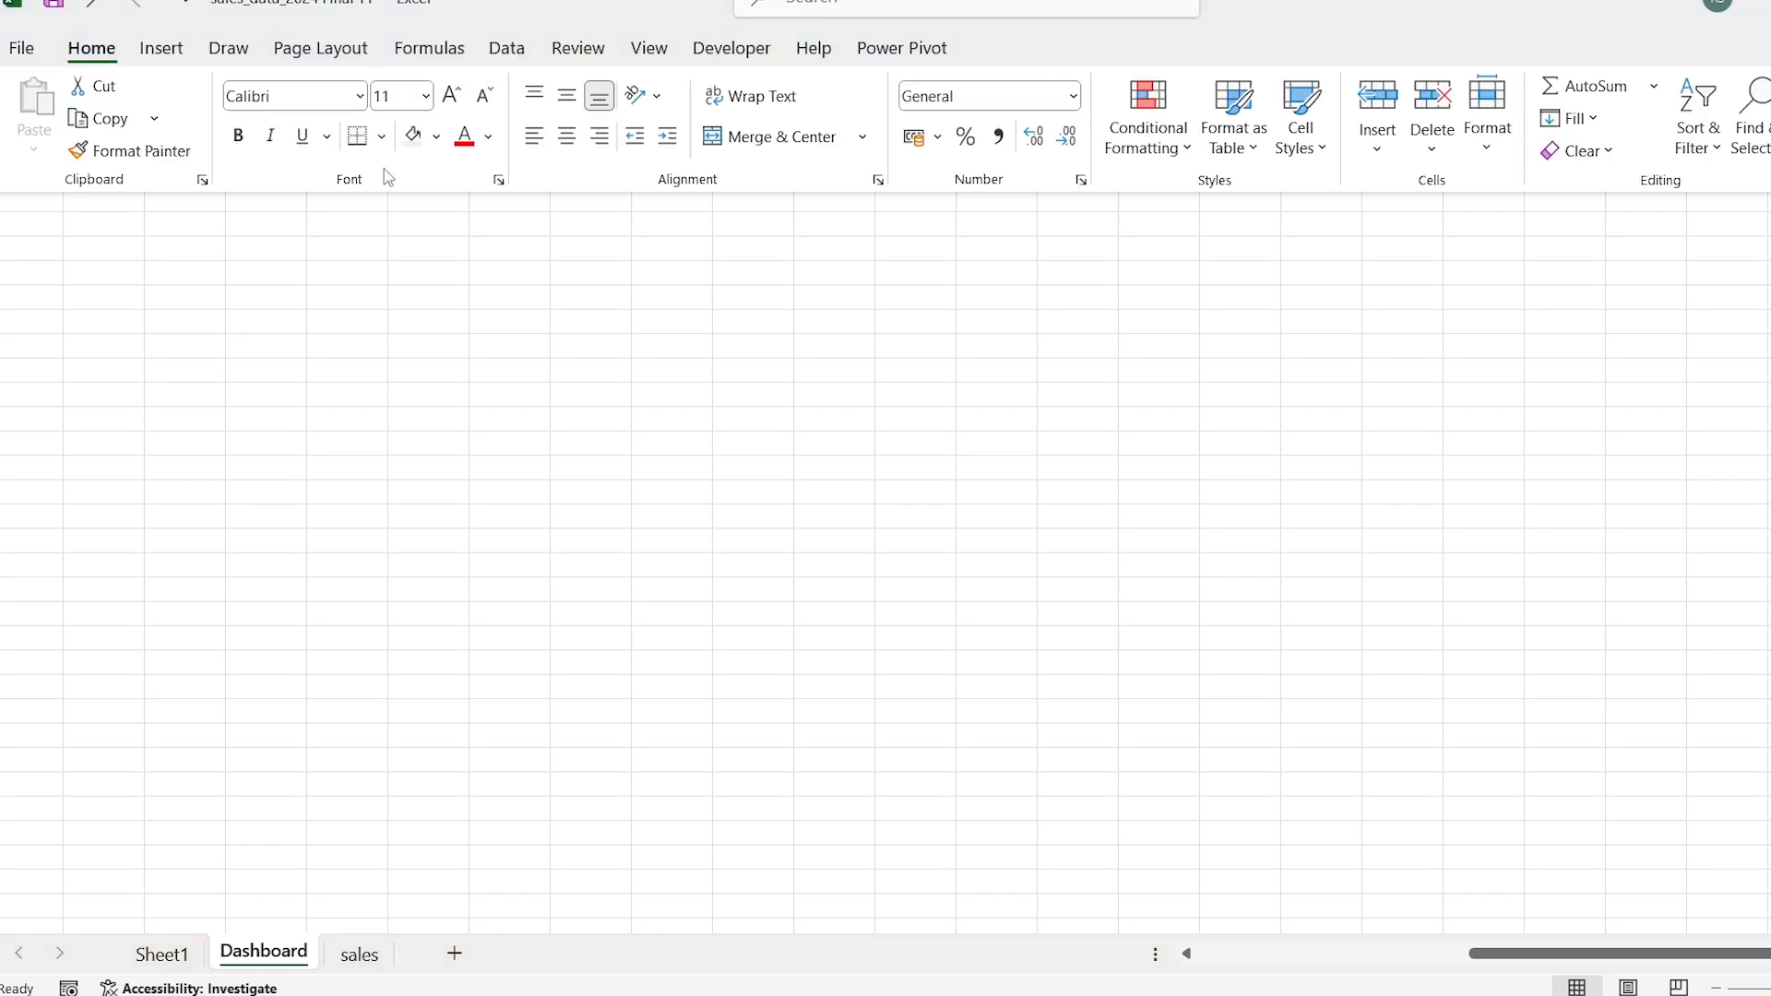
pyautogui.click(441, 136)
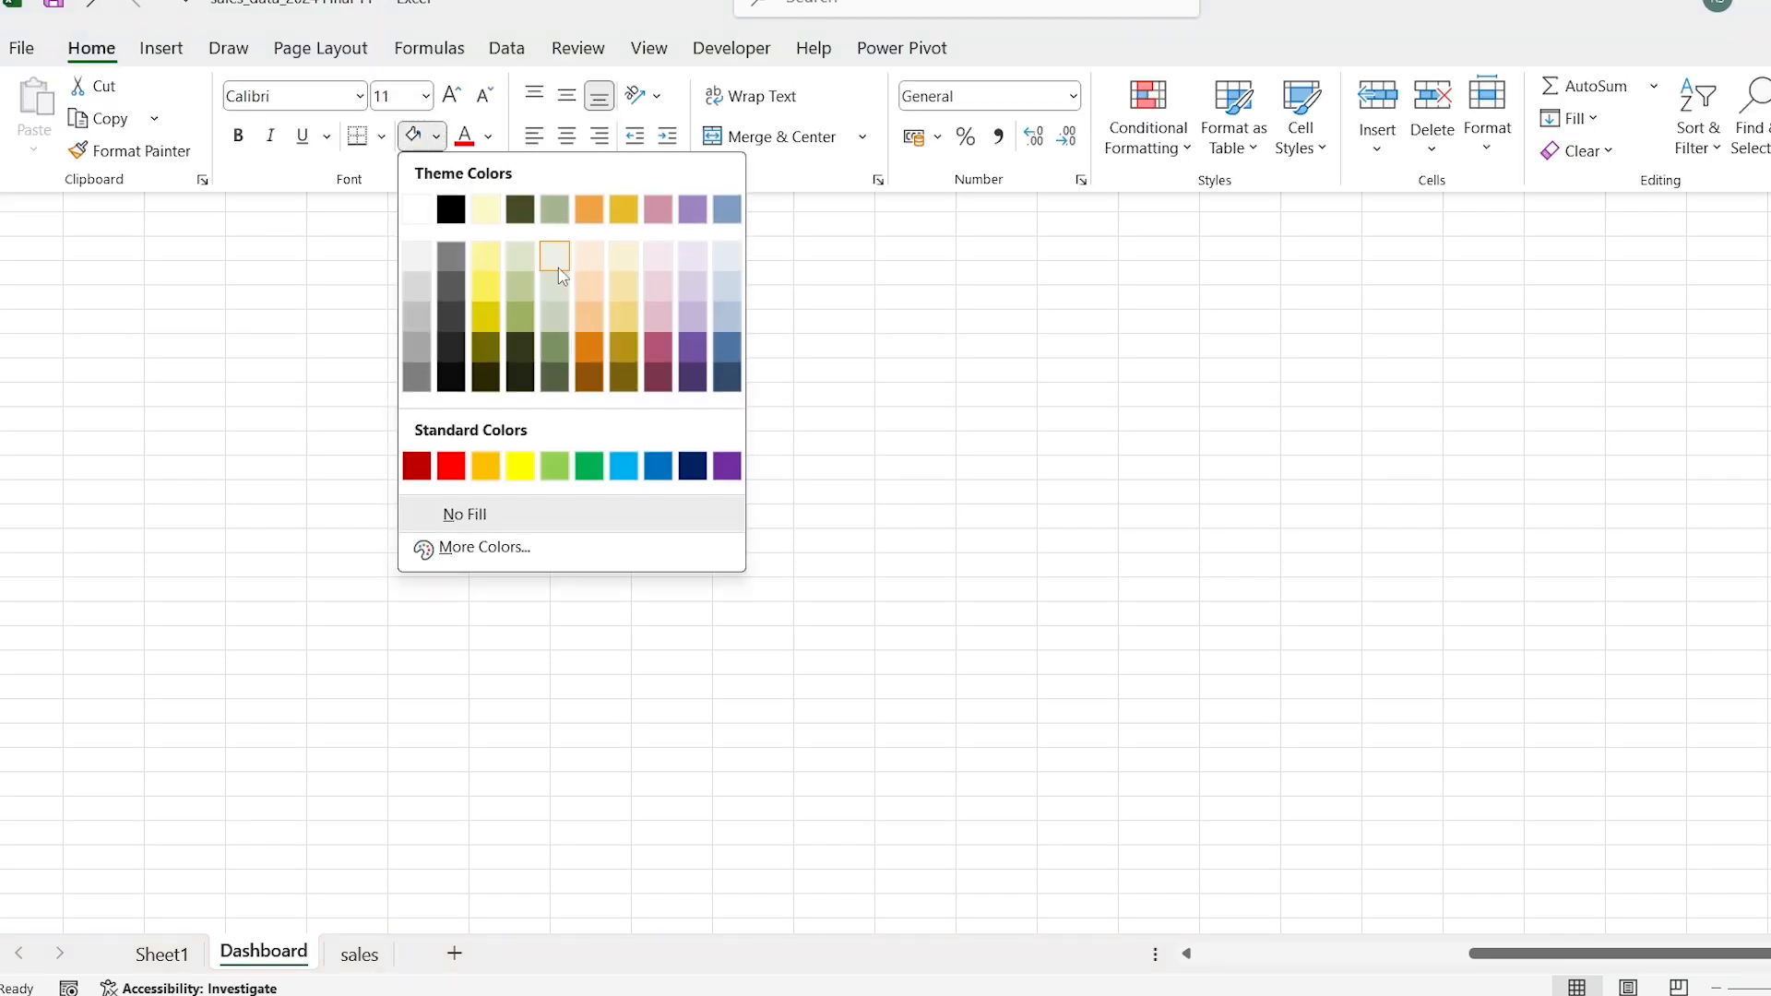
pyautogui.click(560, 289)
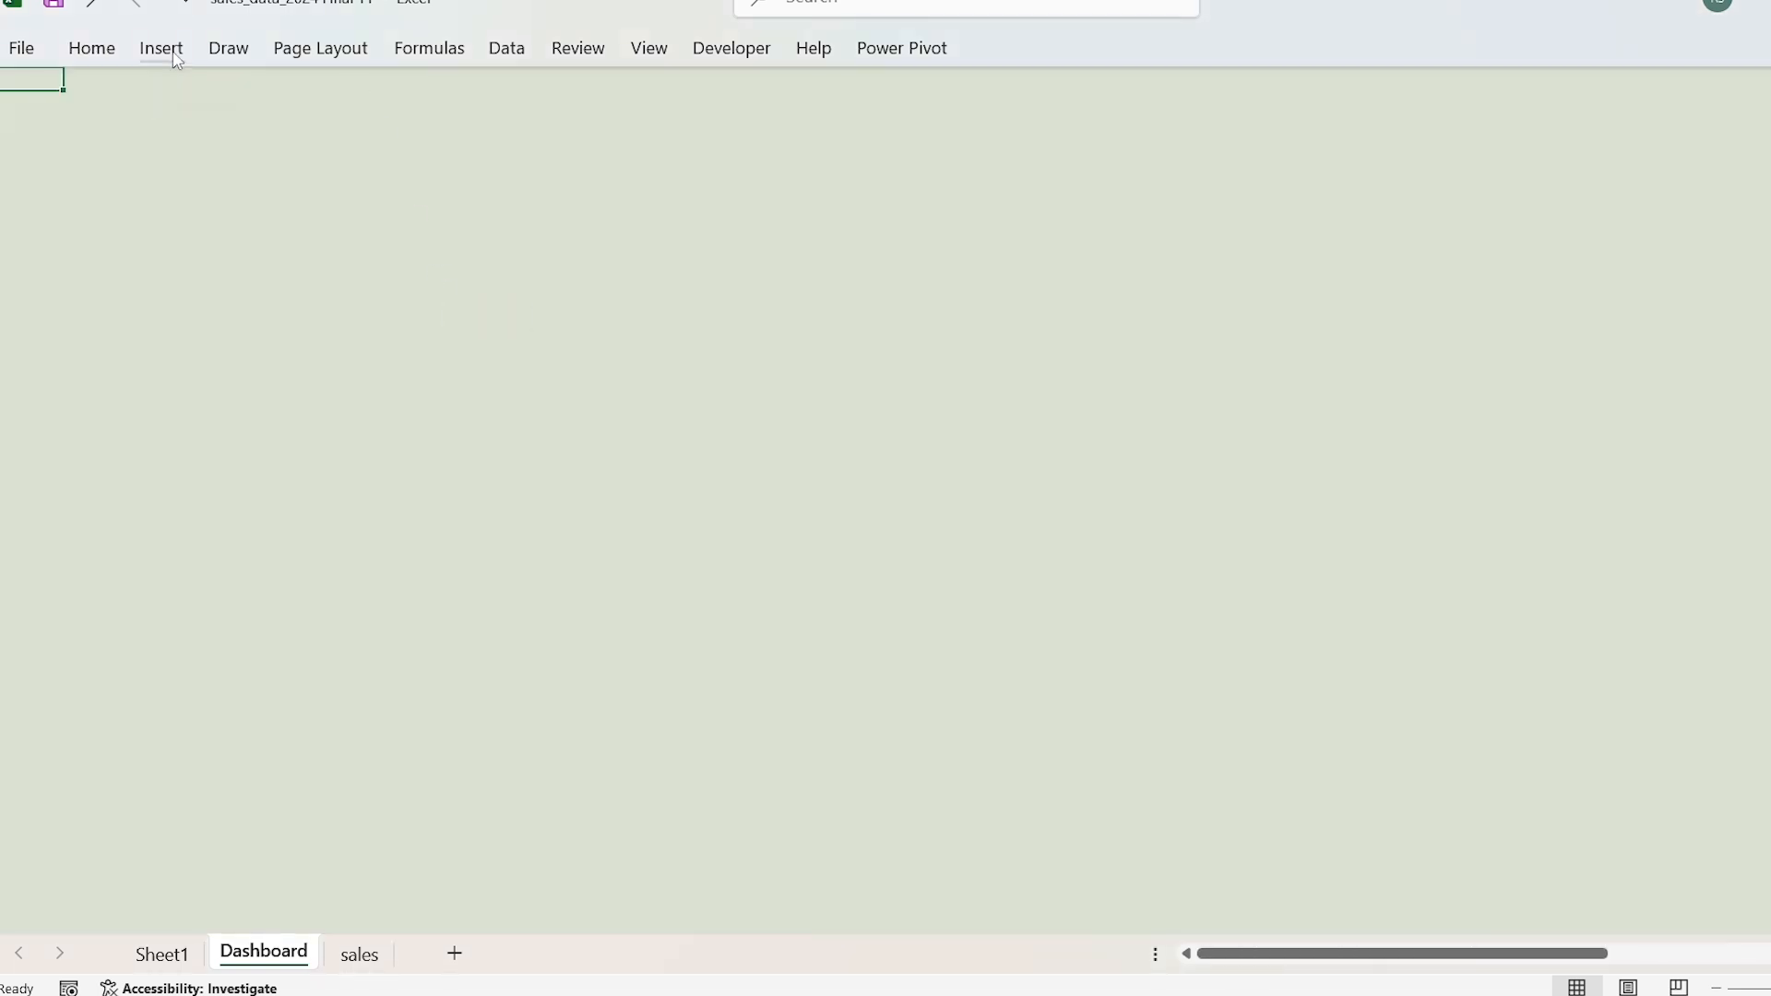
# Step: Insert a top-corners-rounded rectangle as a vertical sidebar about 4.8 cm wide and 16.6 cm tall, with its rounded corners on the outer edge
pyautogui.click(161, 49)
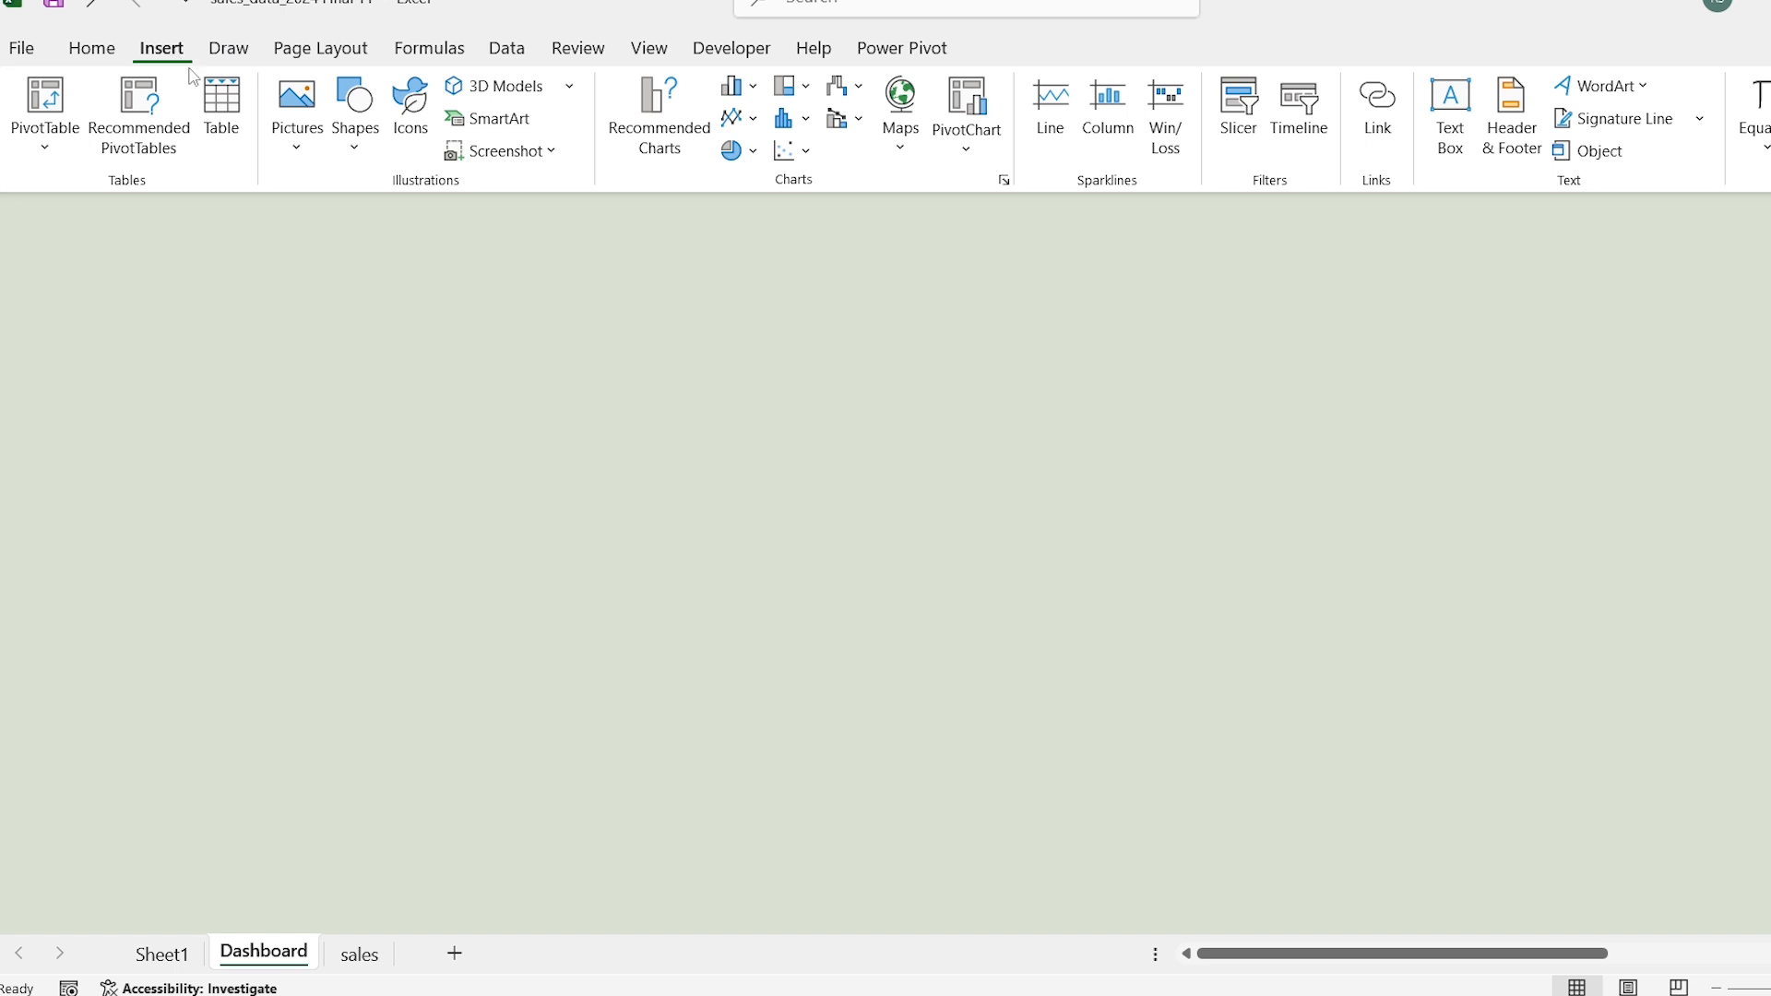
pyautogui.click(358, 150)
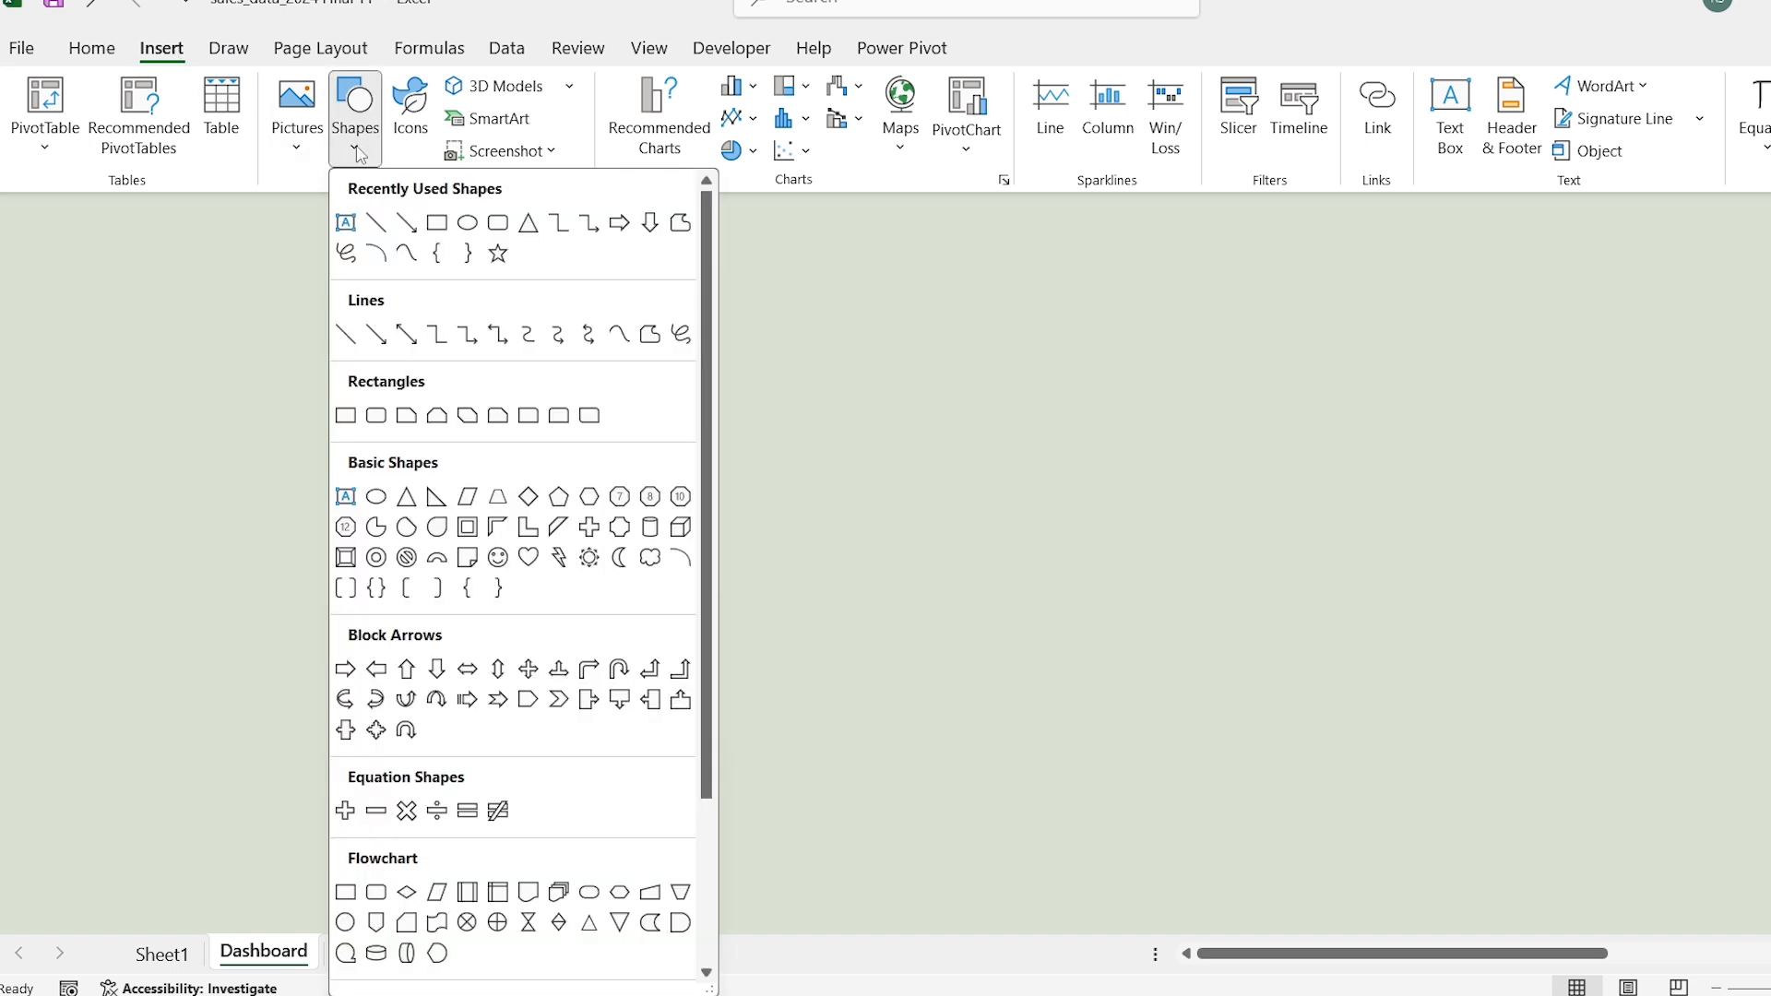
pyautogui.click(559, 416)
pyautogui.click(233, 290)
pyautogui.moveTo(294, 247); pyautogui.dragTo(214, 140)
pyautogui.moveTo(107, 202); pyautogui.dragTo(123, 920)
pyautogui.moveTo(107, 71); pyautogui.dragTo(101, 124)
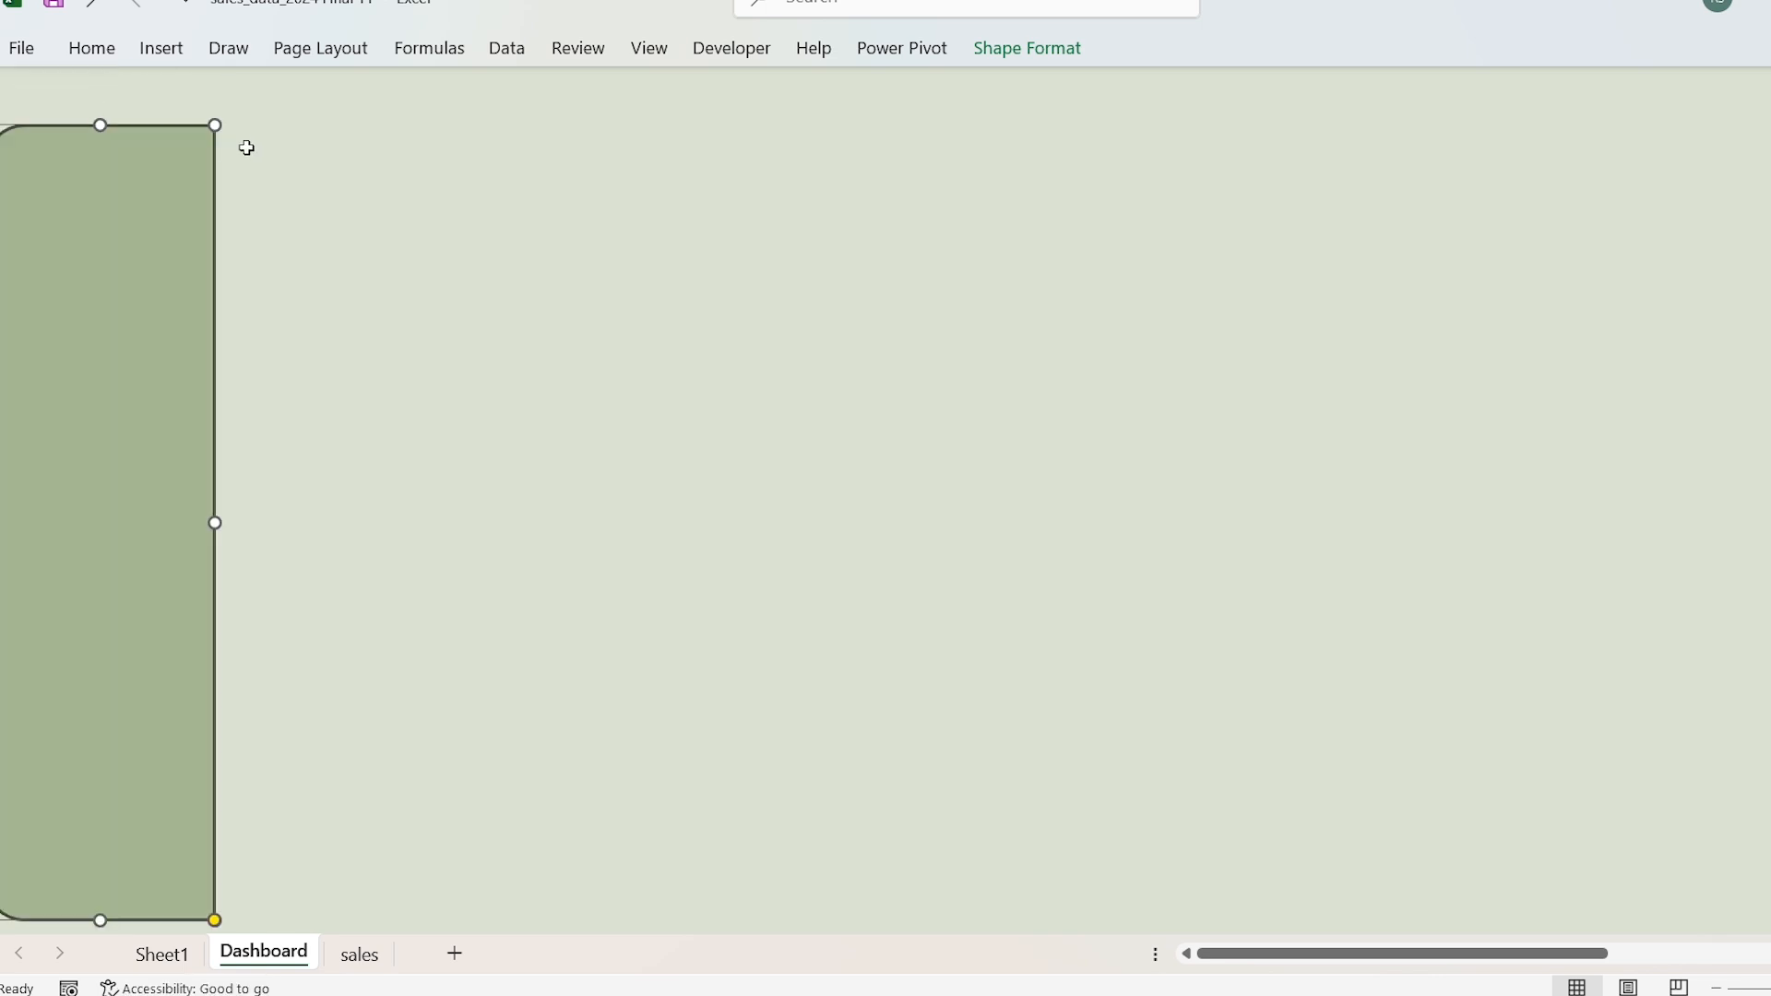
# Step: Fill the block of about 33 rows by 28 columns beside the sidebar with the lightest olive green theme tint
pyautogui.click(246, 147)
pyautogui.hotkey('shift', 'Right')
pyautogui.hotkey('shift', 'Right')
pyautogui.hotkey('shift', 'Down')
pyautogui.hotkey('shift', 'Down')
pyautogui.hotkey('shift', 'Down')
pyautogui.hotkey('shift', 'Down')
pyautogui.hotkey('shift', 'Down')
pyautogui.hotkey('shift', 'Down')
pyautogui.hotkey('shift', 'Down')
pyautogui.hotkey('shift', 'Down')
pyautogui.hotkey('shift', 'Down')
pyautogui.hotkey('shift', 'Down')
pyautogui.hotkey('shift', 'Down')
pyautogui.hotkey('shift', 'Down')
pyautogui.hotkey('shift', 'Down')
pyautogui.hotkey('shift', 'Down')
pyautogui.hotkey('shift', 'Down')
pyautogui.hotkey('shift', 'Down')
pyautogui.hotkey('shift', 'Down')
pyautogui.hotkey('shift', 'Down')
pyautogui.hotkey('shift', 'Down')
pyautogui.hotkey('shift', 'Down')
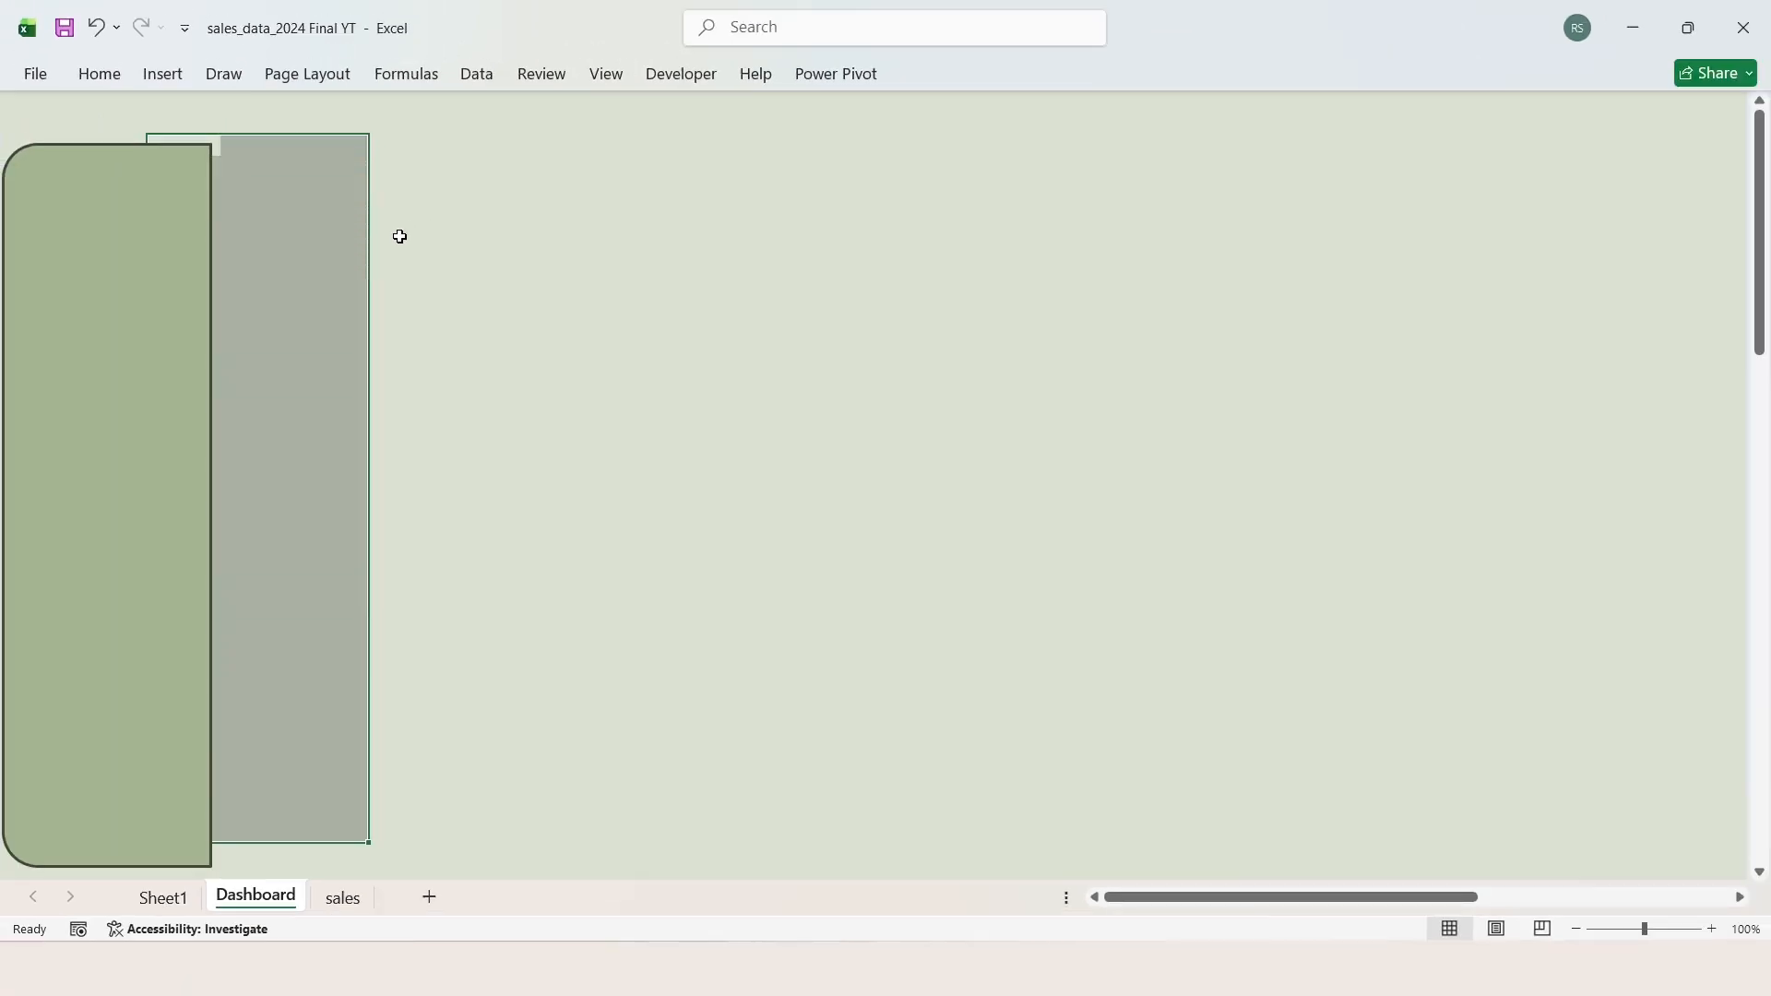
pyautogui.hotkey('shift', 'Down')
pyautogui.hotkey('shift', 'Right')
pyautogui.hotkey('shift', 'Right')
pyautogui.hotkey('shift', 'Right')
pyautogui.hotkey('shift', 'Right')
pyautogui.hotkey('shift', 'Right')
pyautogui.hotkey('shift', 'Right')
pyautogui.hotkey('shift', 'Right')
pyautogui.hotkey('shift', 'Right')
pyautogui.hotkey('shift', 'Right')
pyautogui.hotkey('shift', 'Right')
pyautogui.hotkey('shift', 'Right')
pyautogui.hotkey('shift', 'Right')
pyautogui.hotkey('shift', 'Right')
pyautogui.hotkey('shift', 'Right')
pyautogui.hotkey('shift', 'Right')
pyautogui.hotkey('shift', 'Right')
pyautogui.hotkey('shift', 'Right')
pyautogui.hotkey('shift', 'Right')
pyautogui.hotkey('shift', 'Right')
pyautogui.hotkey('shift', 'Right')
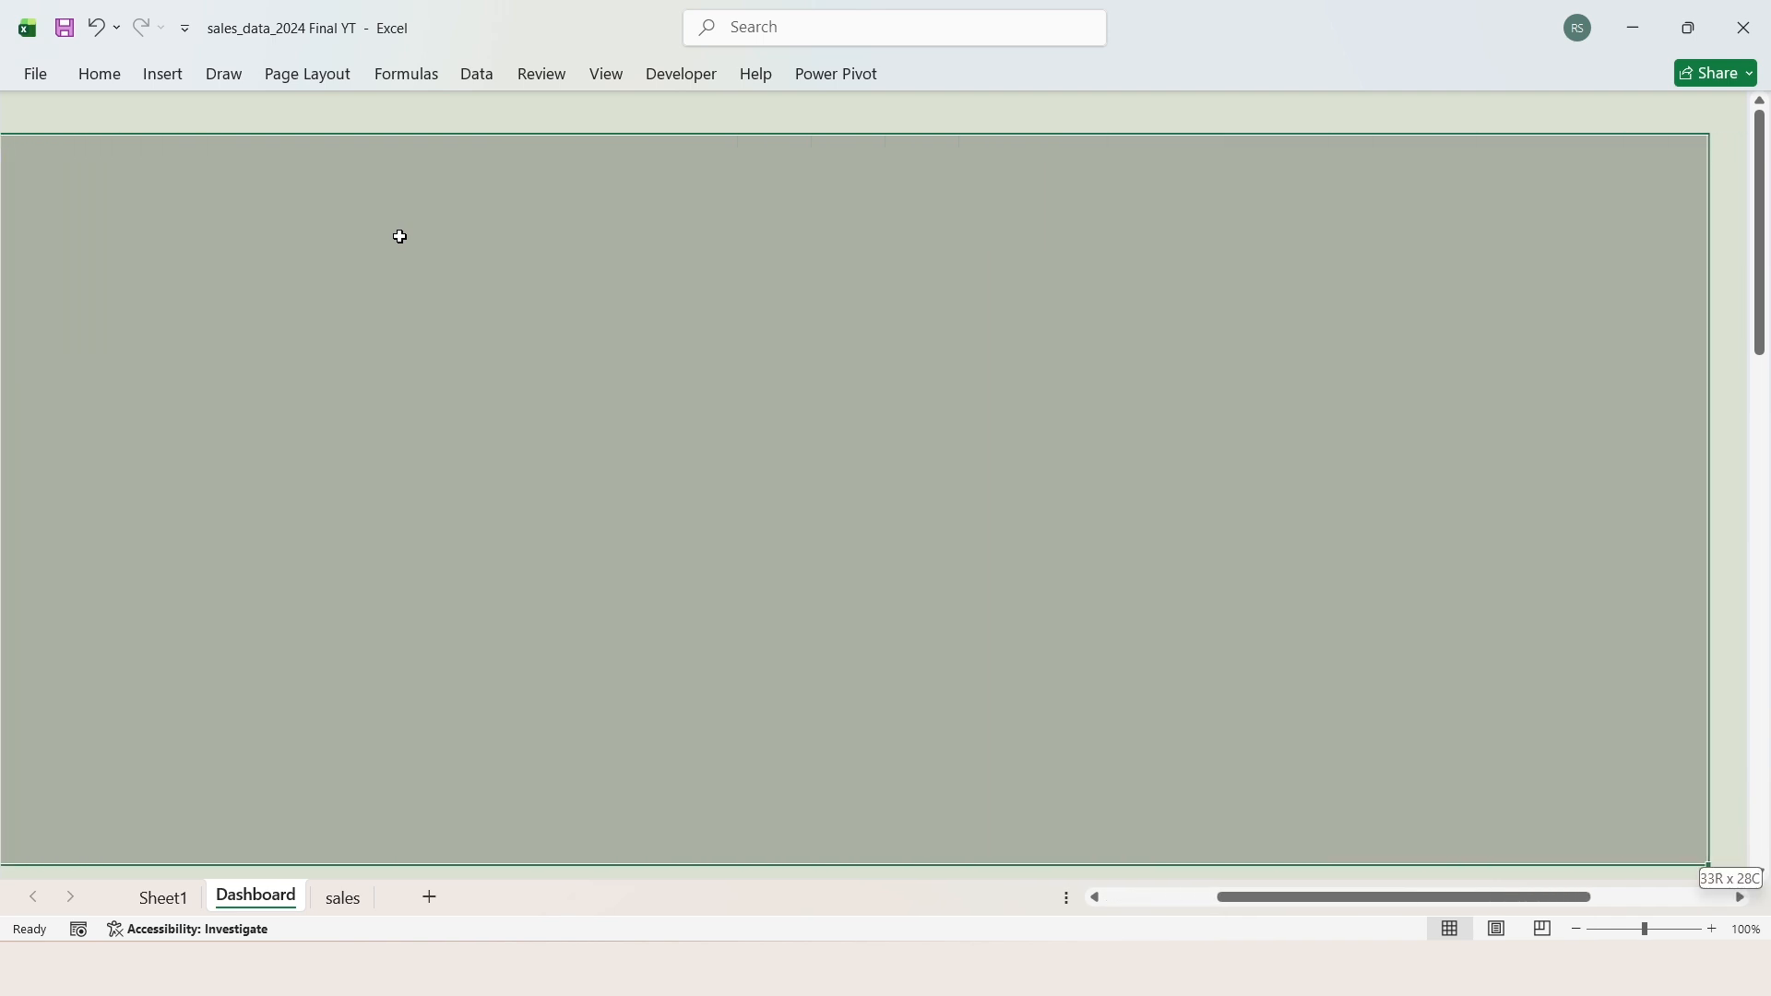
pyautogui.click(115, 81)
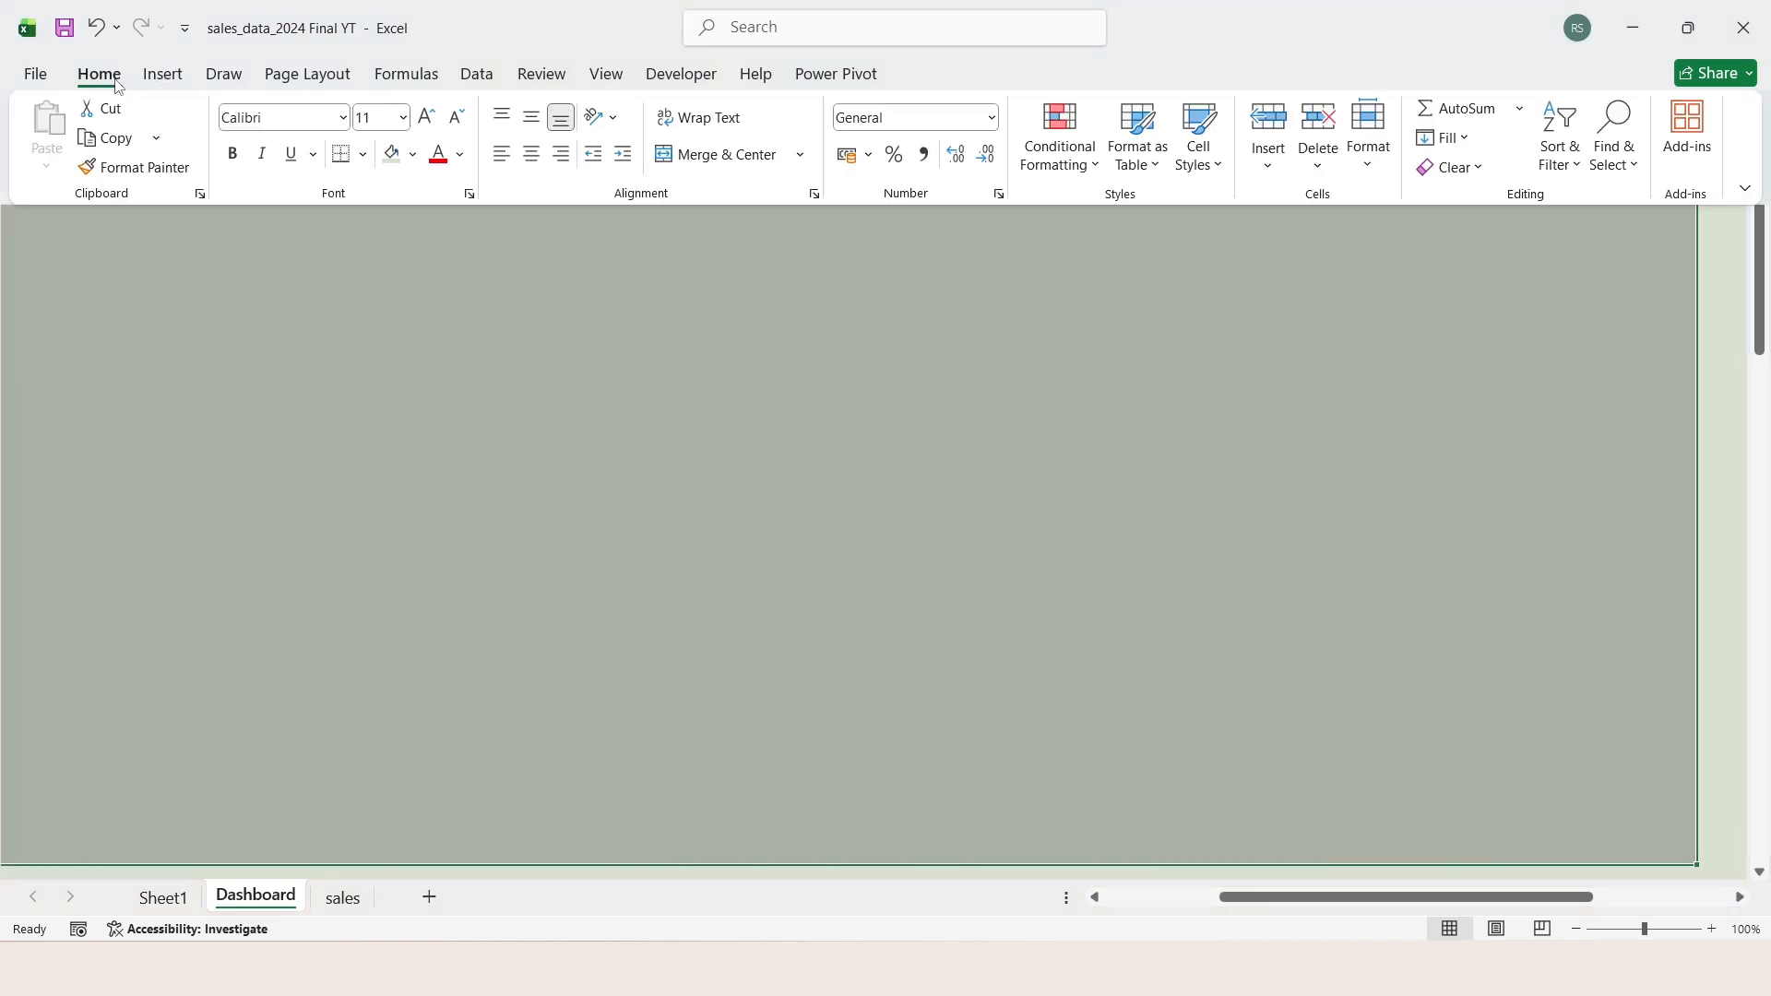
pyautogui.click(415, 155)
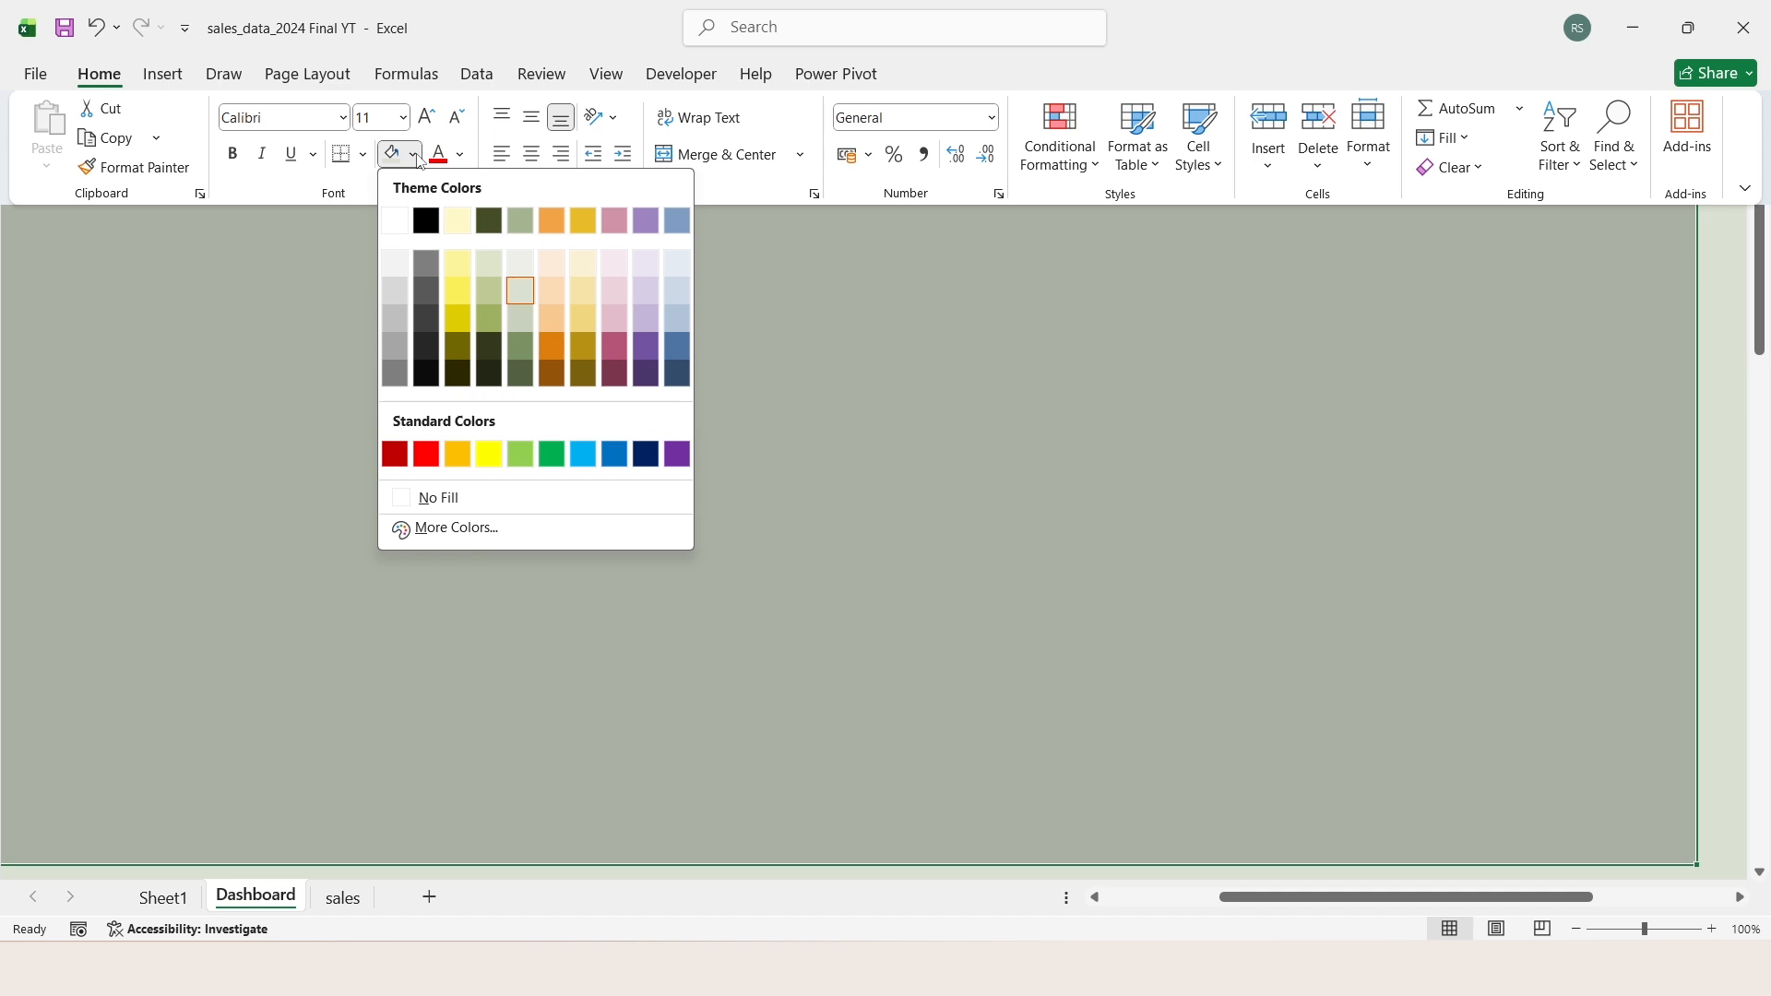
pyautogui.click(528, 264)
# Step: Remove the sidebar shape's outline and apply the "Moderate Effect - Olive Green, Accent 1" shape style
pyautogui.click(126, 218)
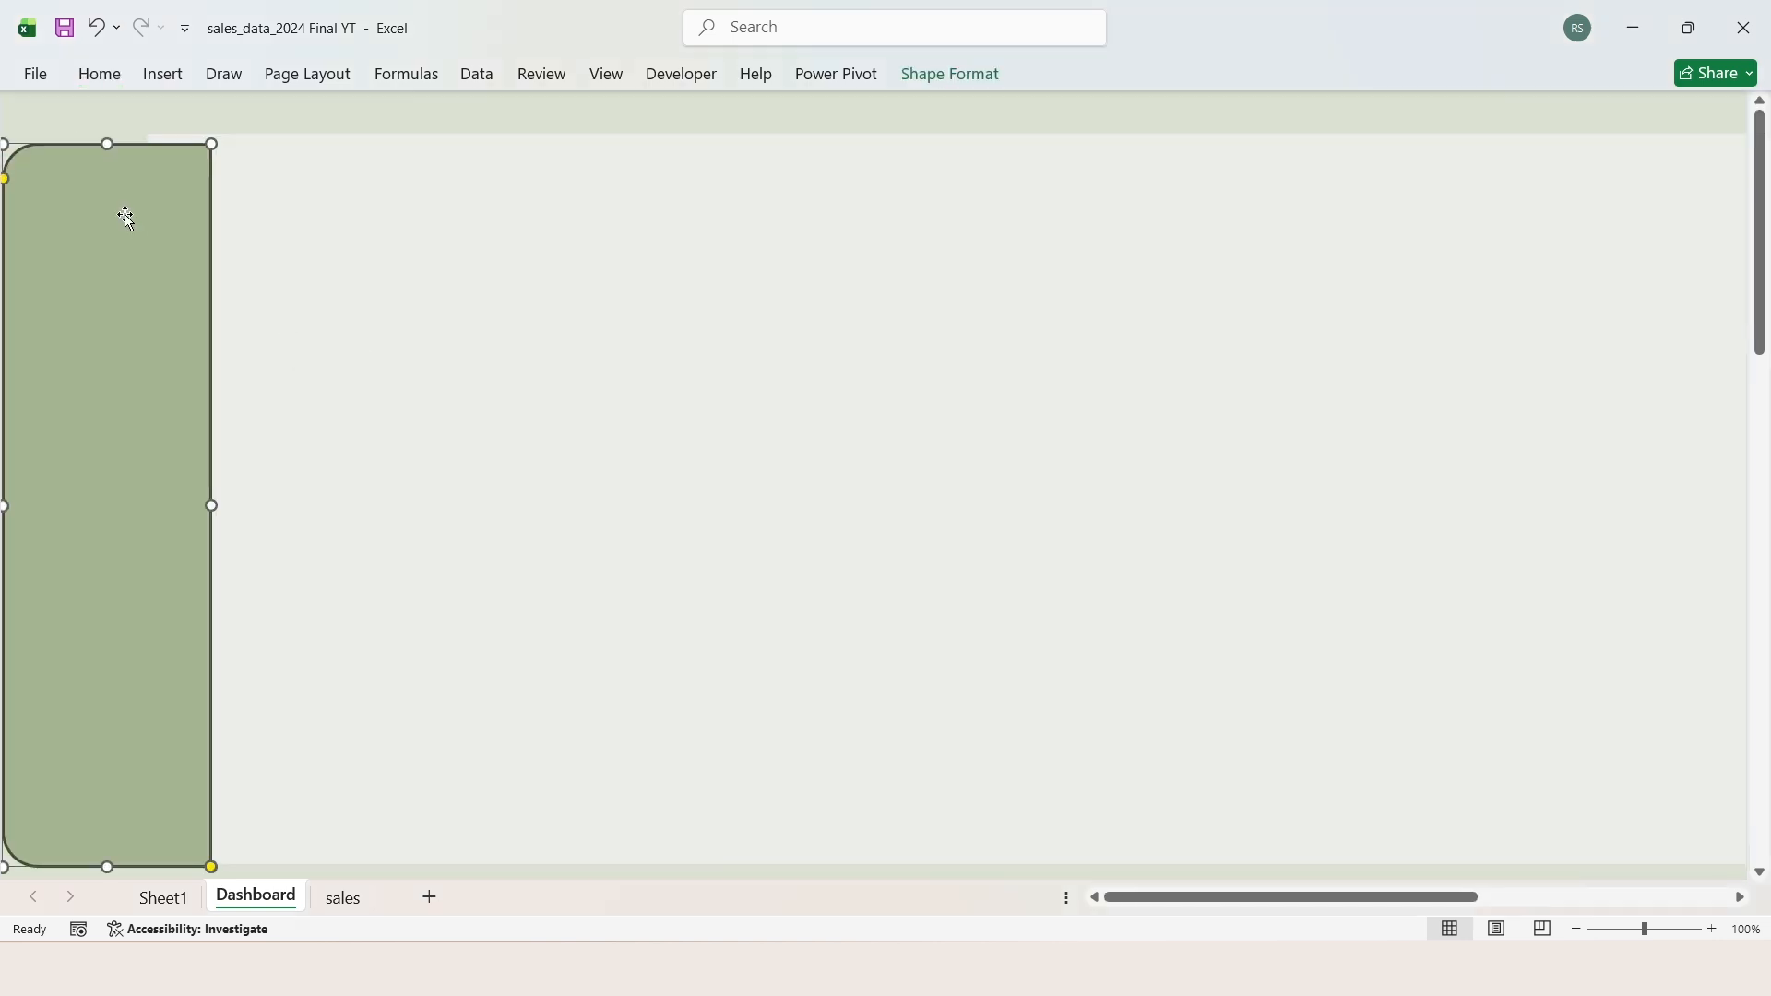
pyautogui.click(946, 85)
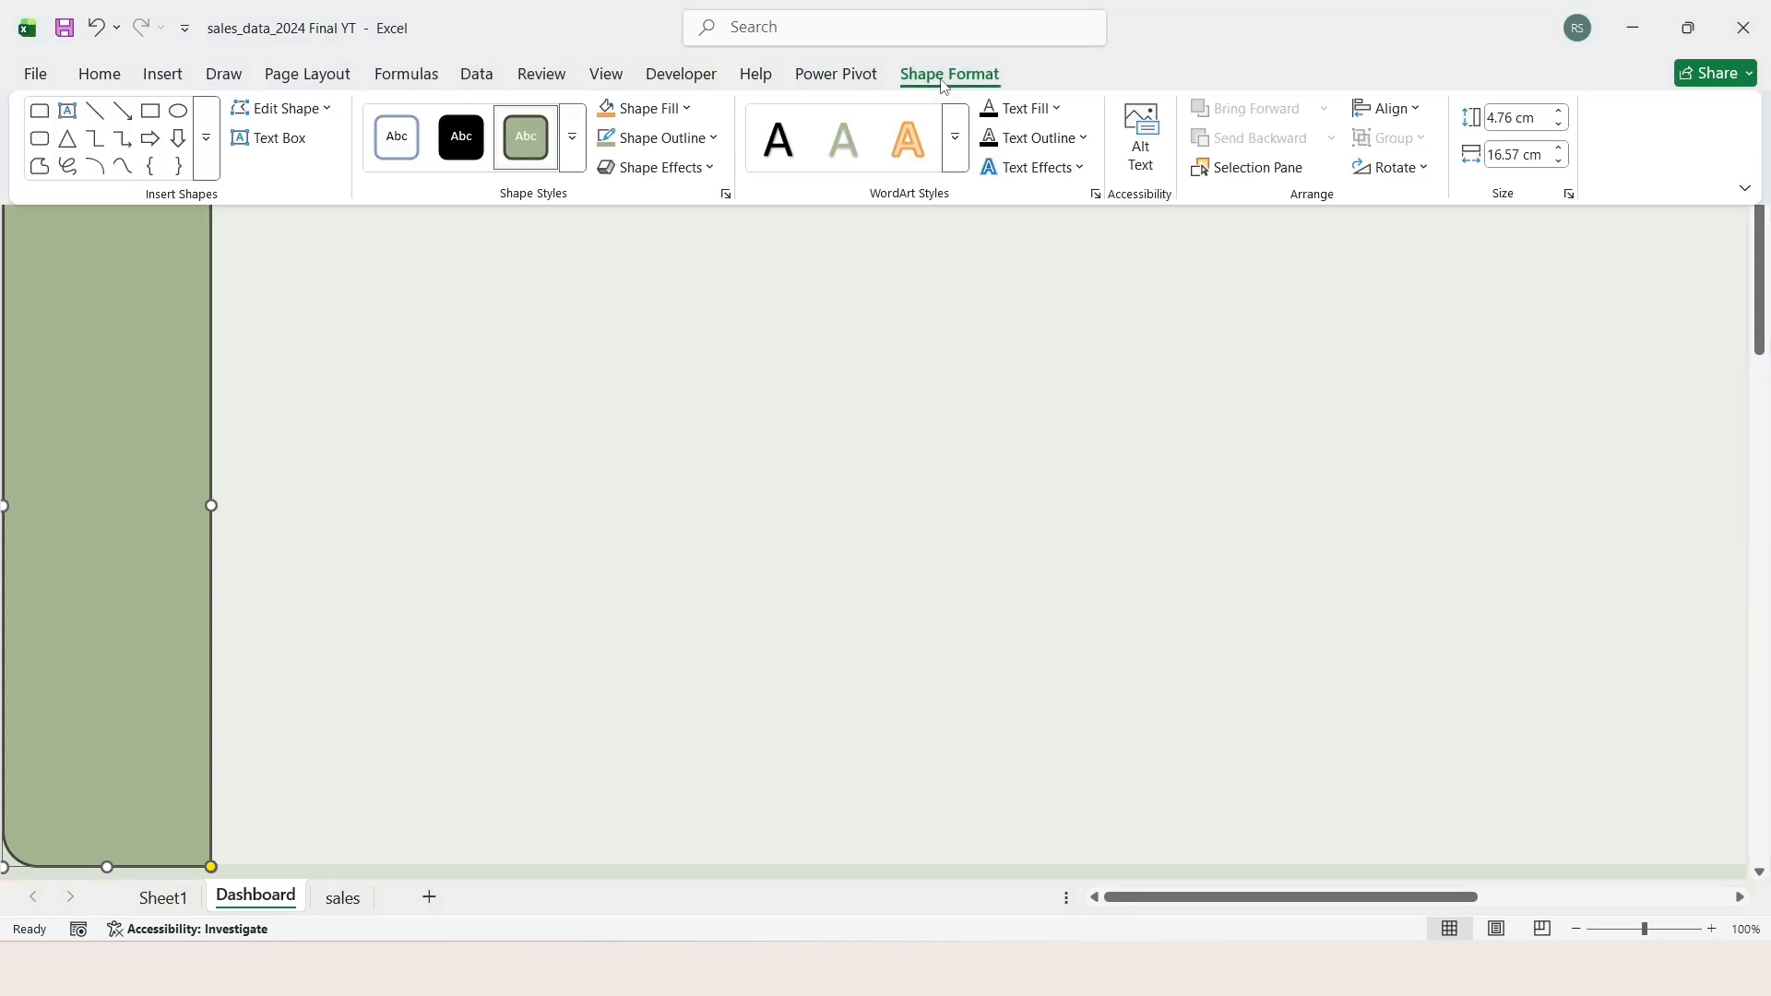
pyautogui.click(706, 138)
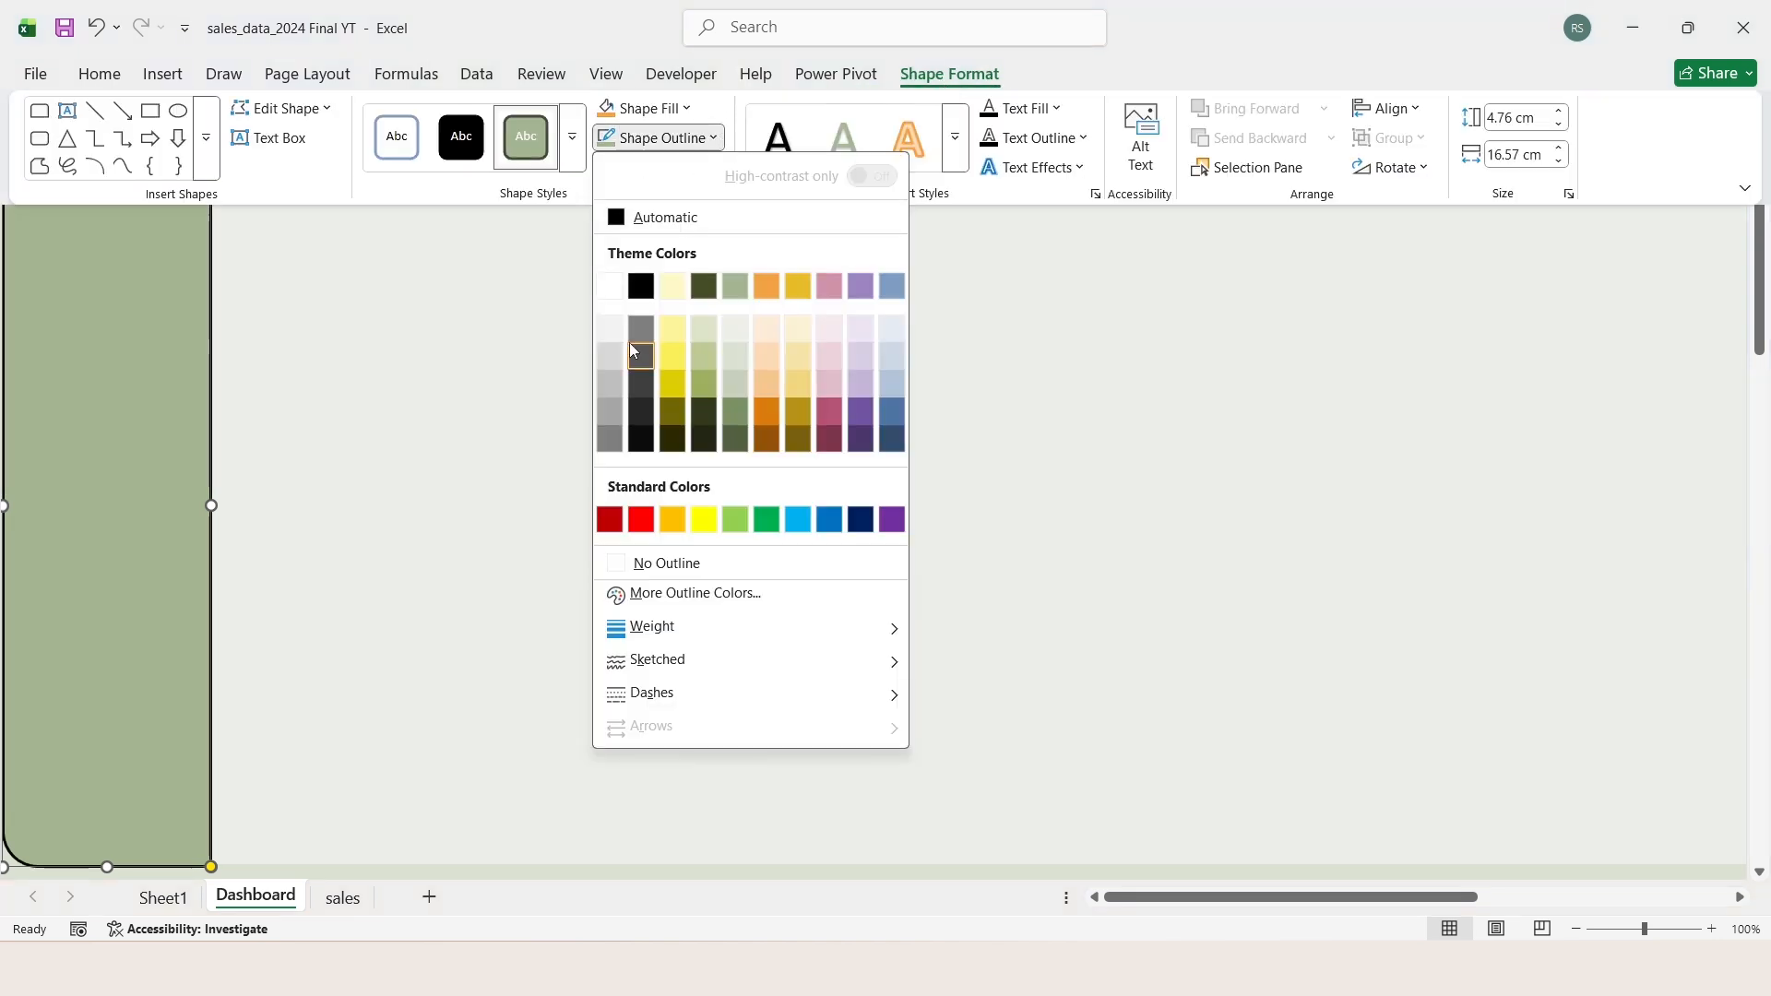
pyautogui.click(697, 566)
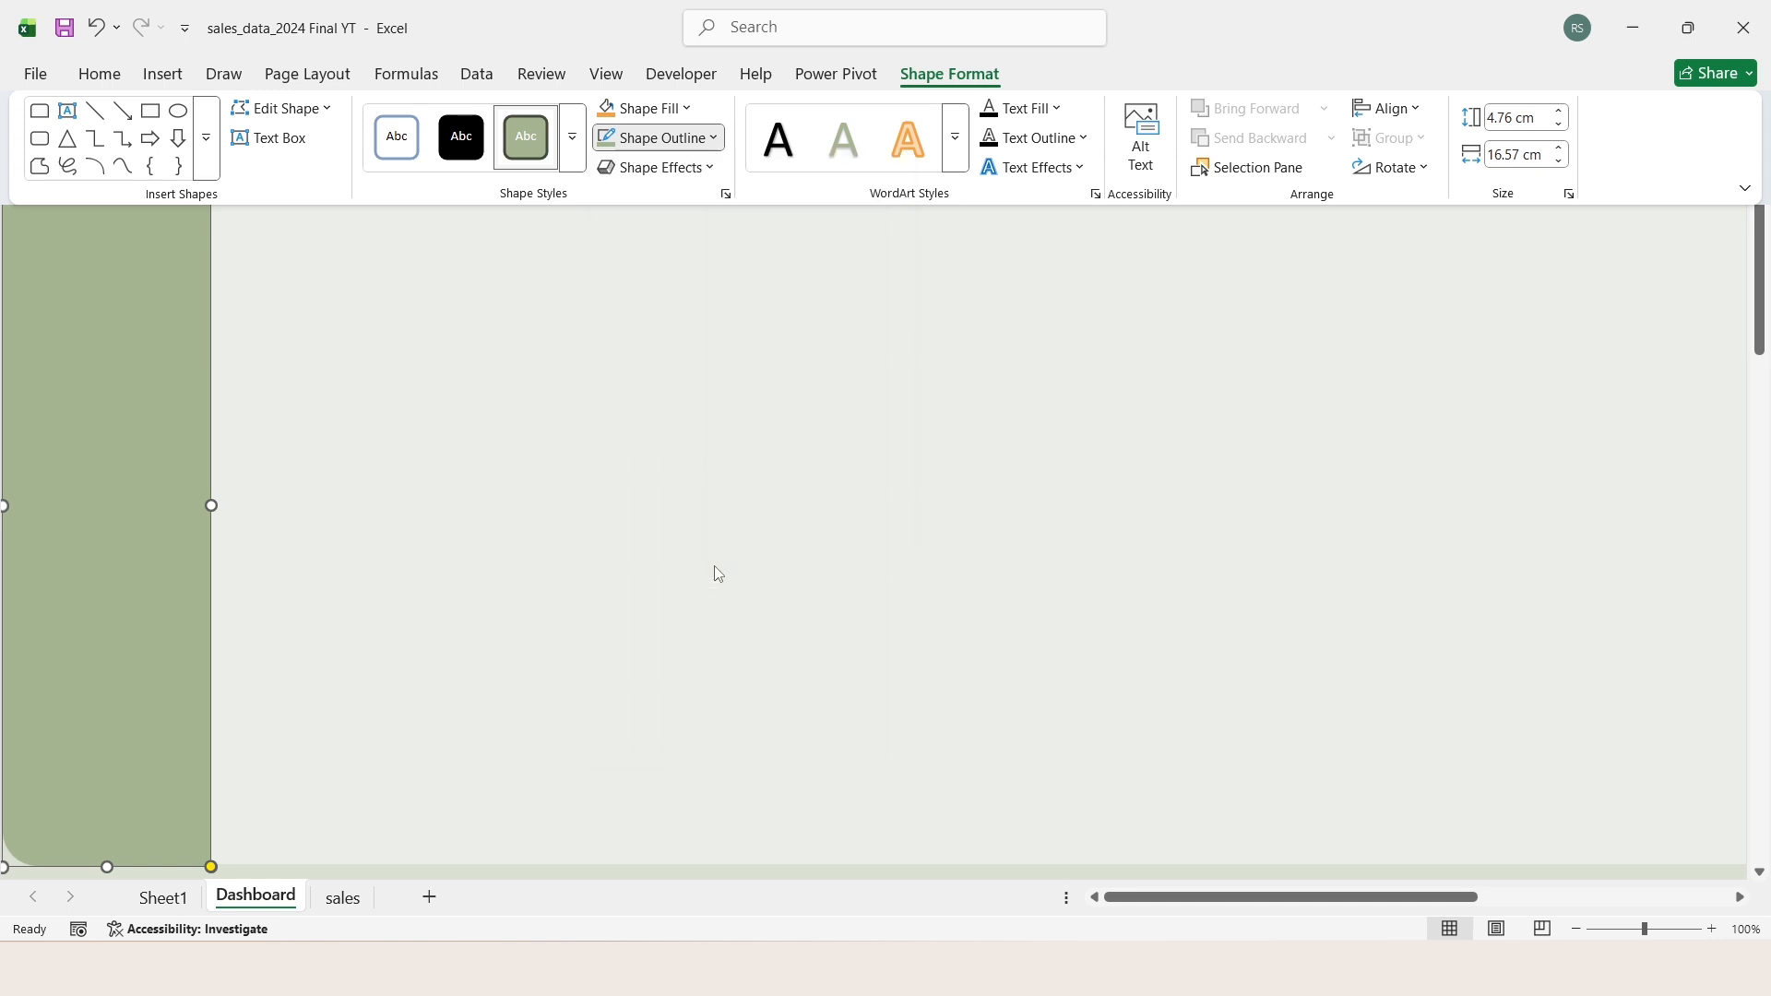
pyautogui.click(582, 143)
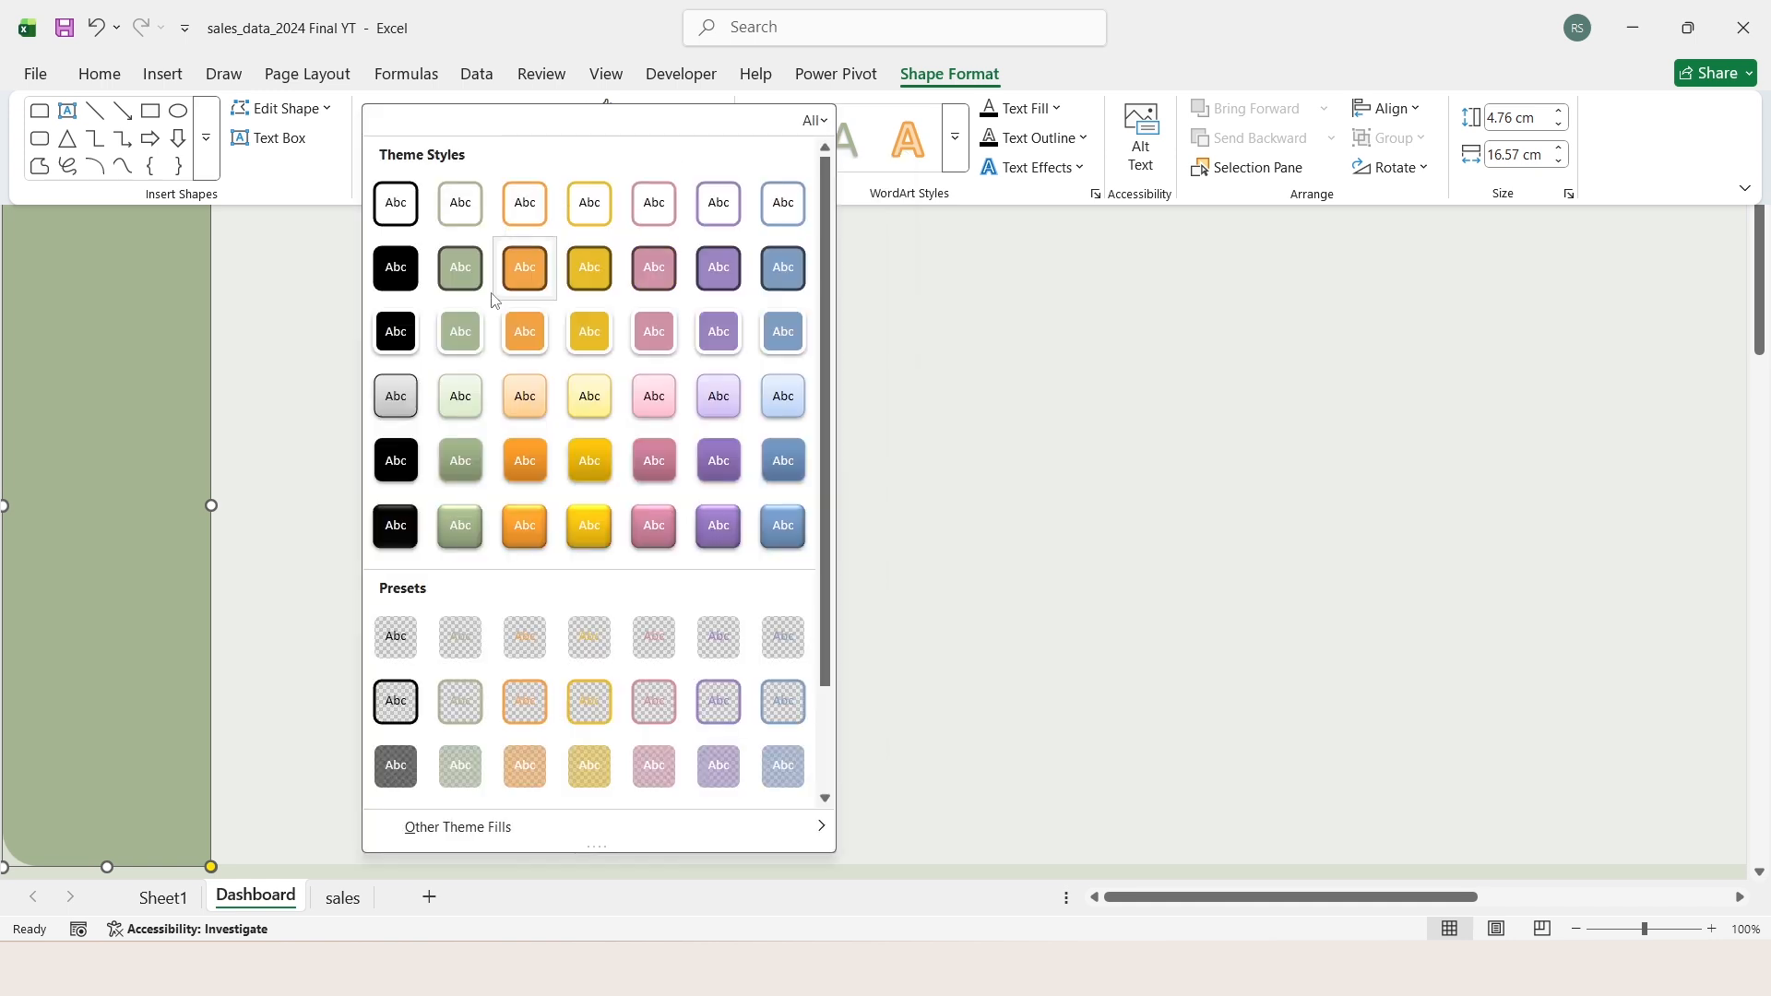
pyautogui.click(476, 472)
pyautogui.hotkey('ctrl', 'F1')
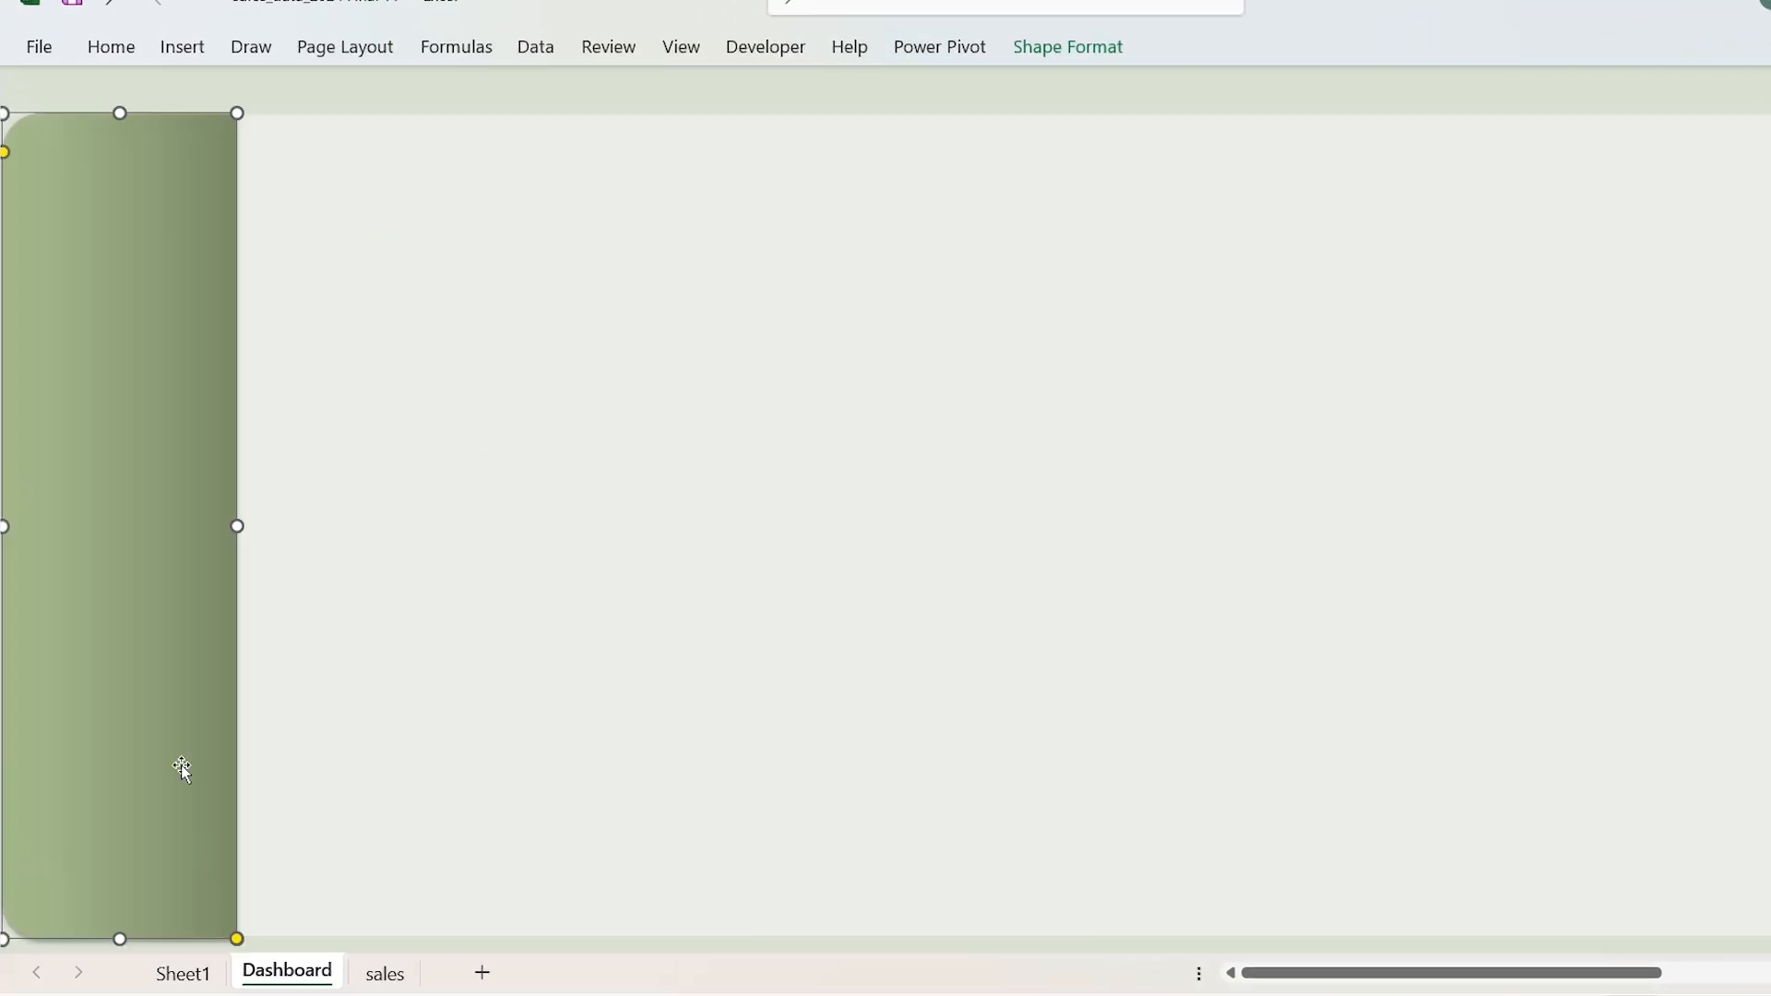
# Step: Insert a small rounded-corner rectangle in the upper part of the sidebar, sized to nearly the sidebar's full width
pyautogui.press('Escape')
pyautogui.click(189, 49)
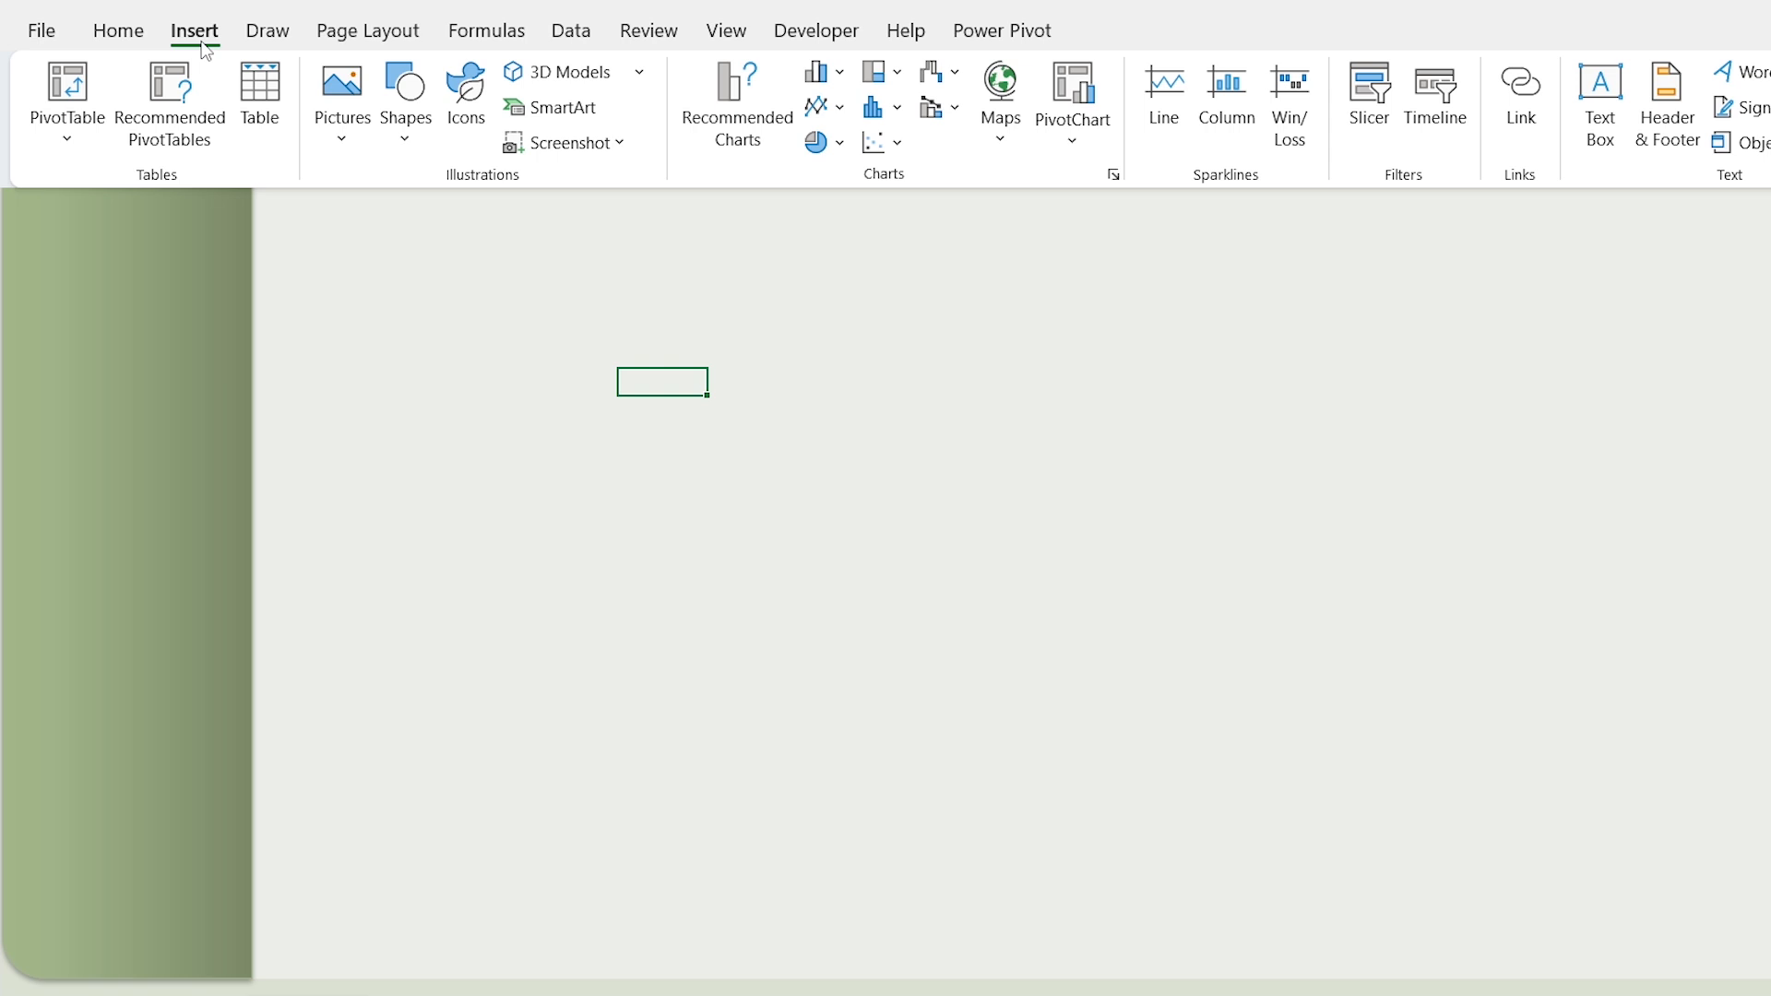
pyautogui.click(406, 144)
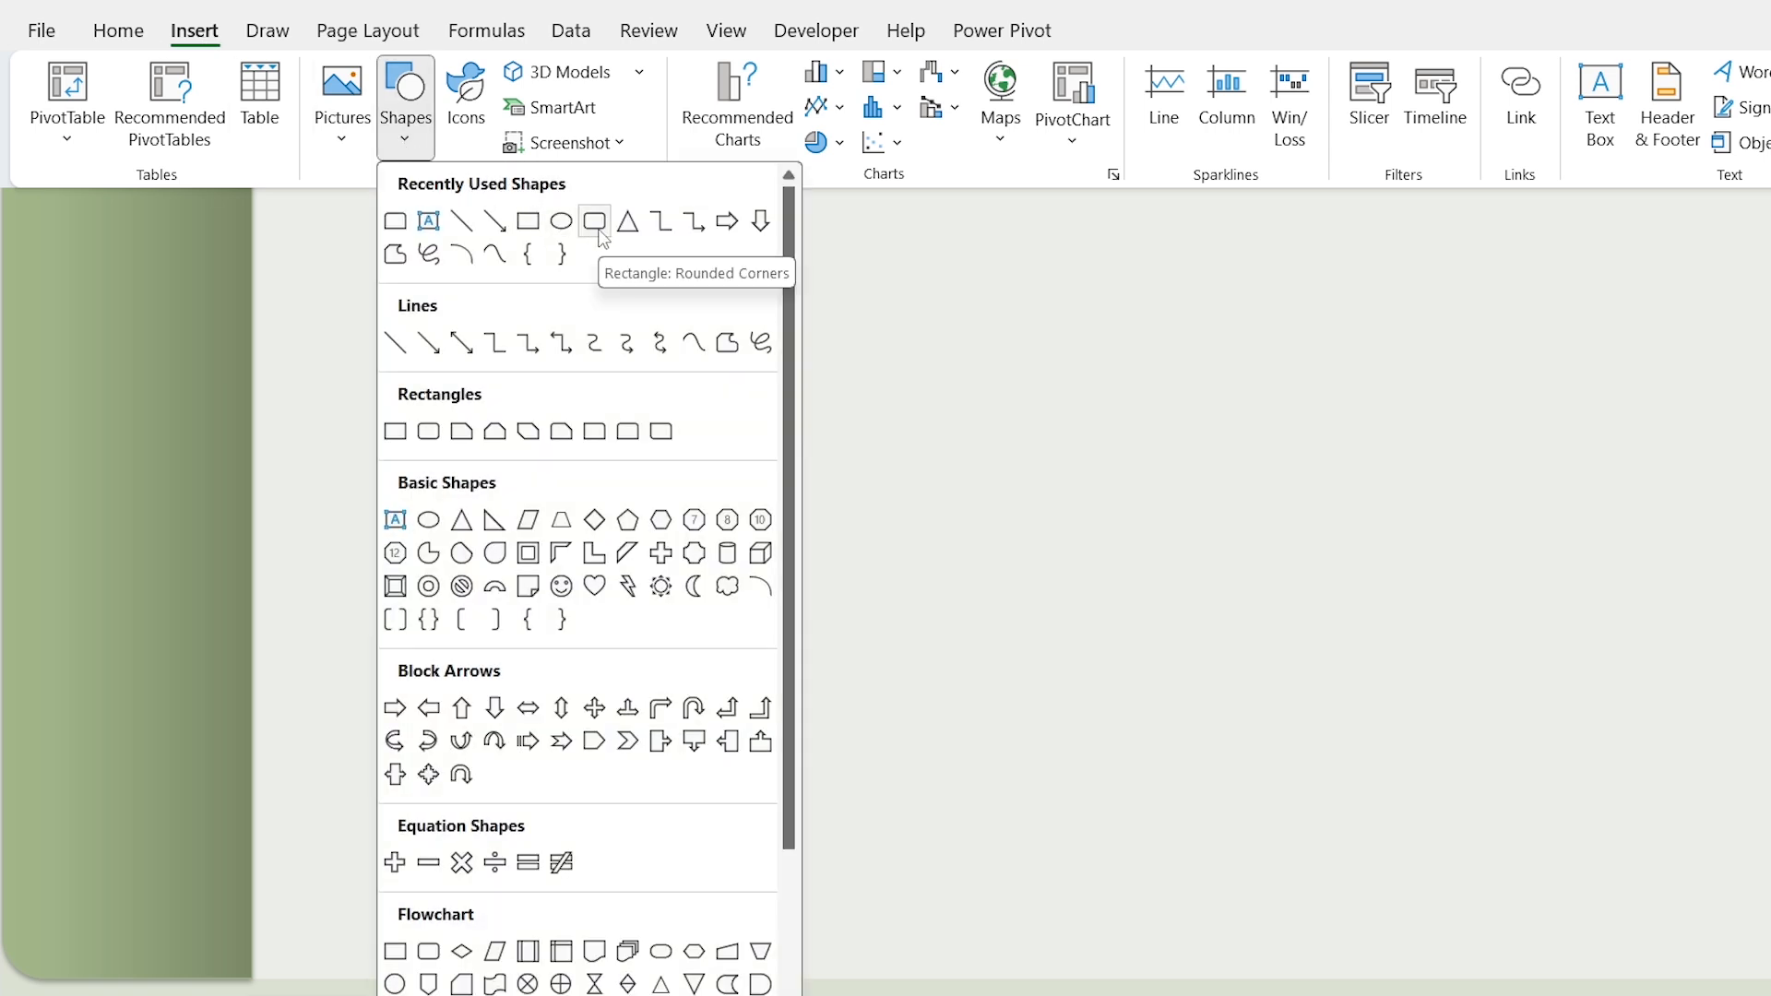
pyautogui.click(595, 221)
pyautogui.moveTo(417, 319); pyautogui.dragTo(545, 454)
pyautogui.moveTo(545, 388); pyautogui.dragTo(644, 388)
pyautogui.moveTo(525, 455); pyautogui.dragTo(22, 273)
pyautogui.moveTo(239, 273); pyautogui.dragTo(239, 274)
pyautogui.moveTo(130, 313); pyautogui.dragTo(130, 301)
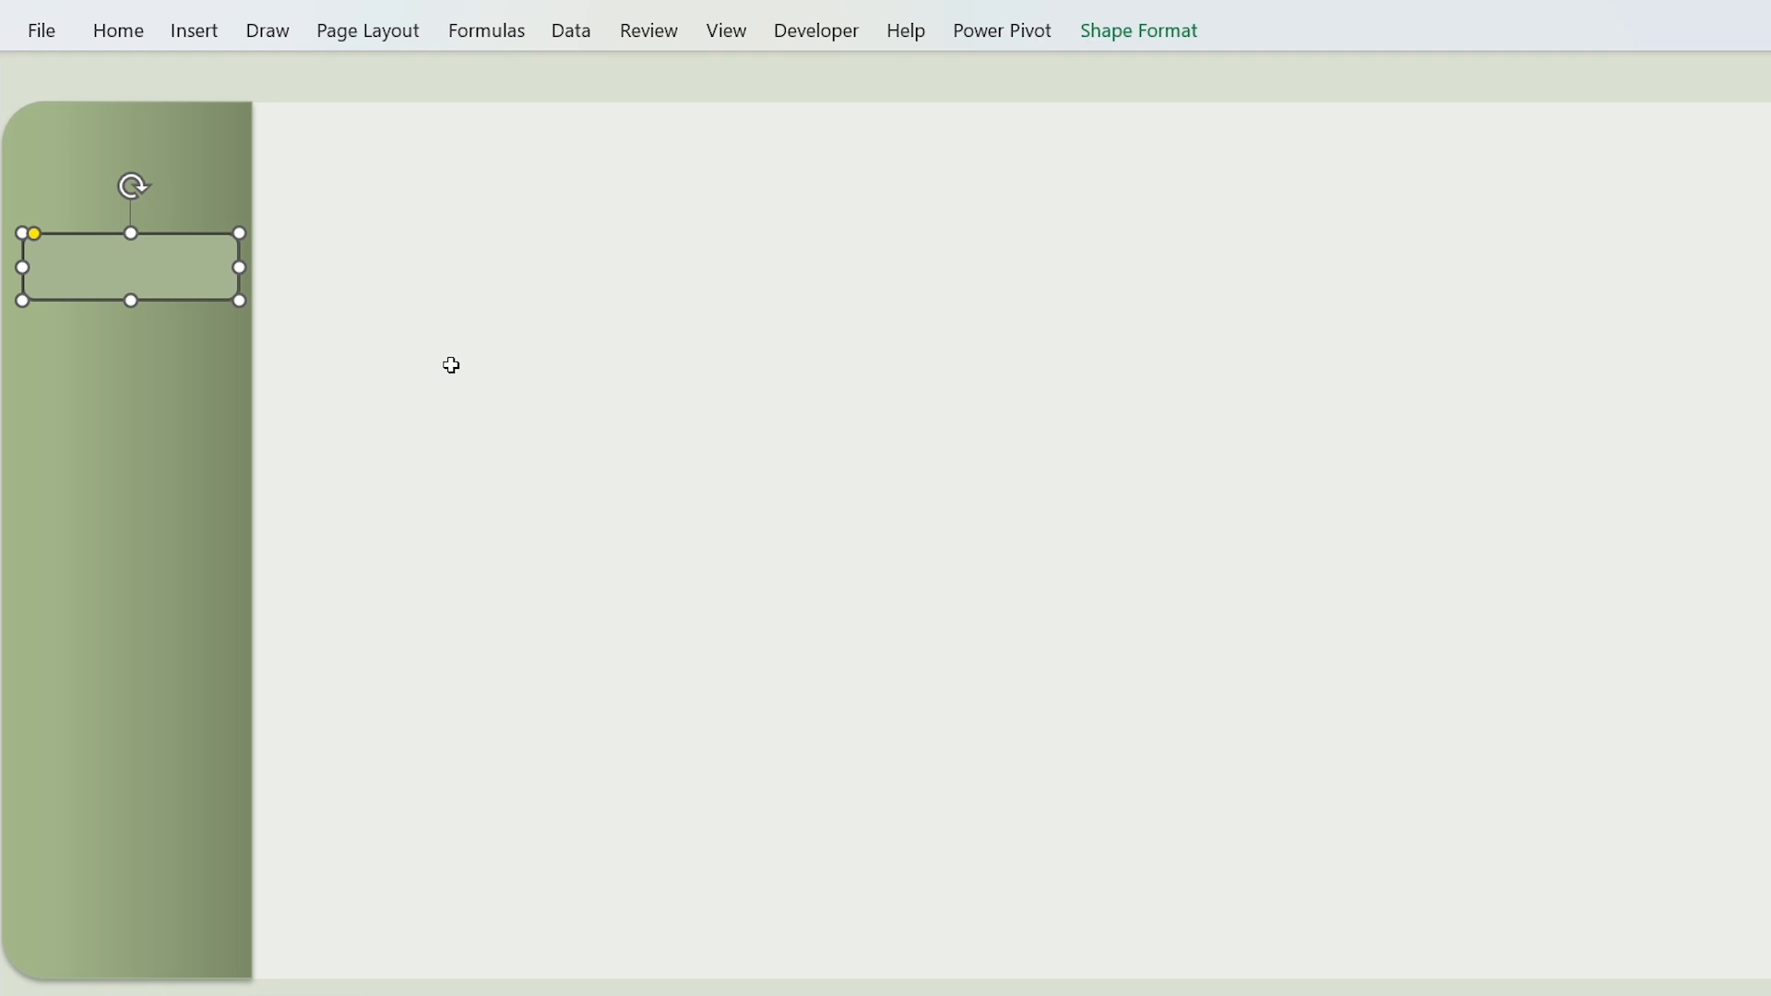
# Step: Label the small sidebar rectangle "Overview" and format the text as centered, black, 12 pt Arial
pyautogui.hotkey('ctrl', 'a')
pyautogui.click(134, 39)
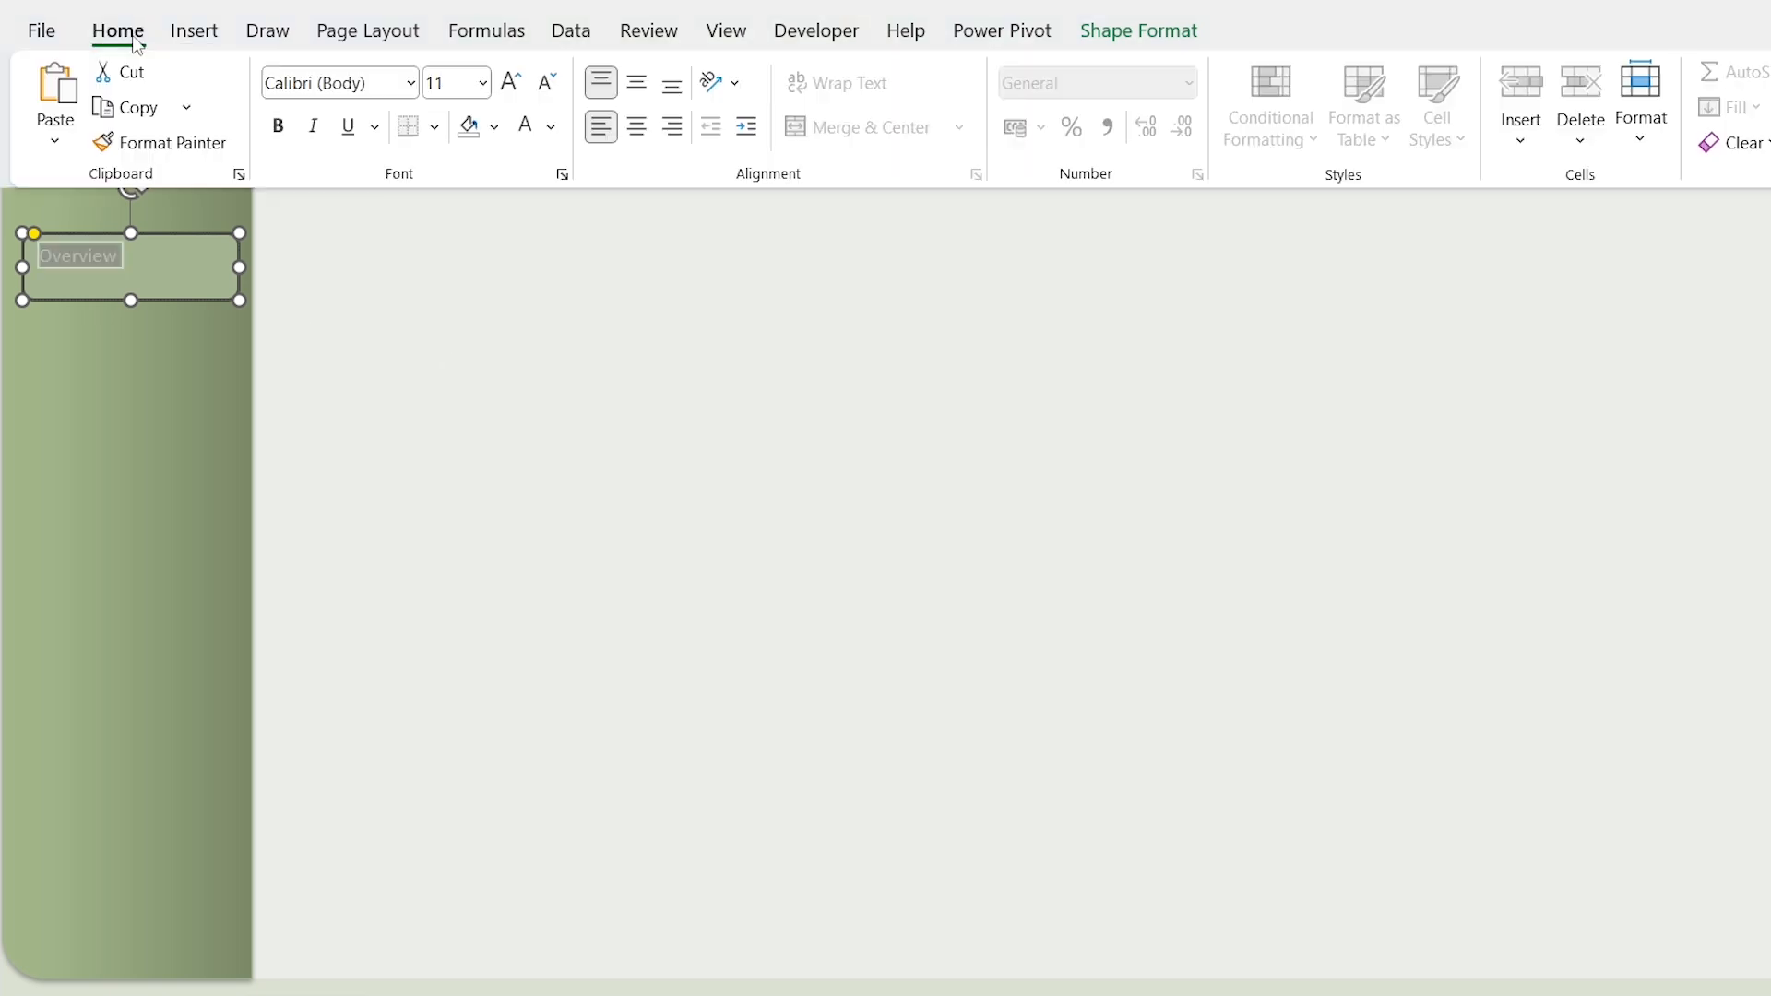
pyautogui.click(643, 135)
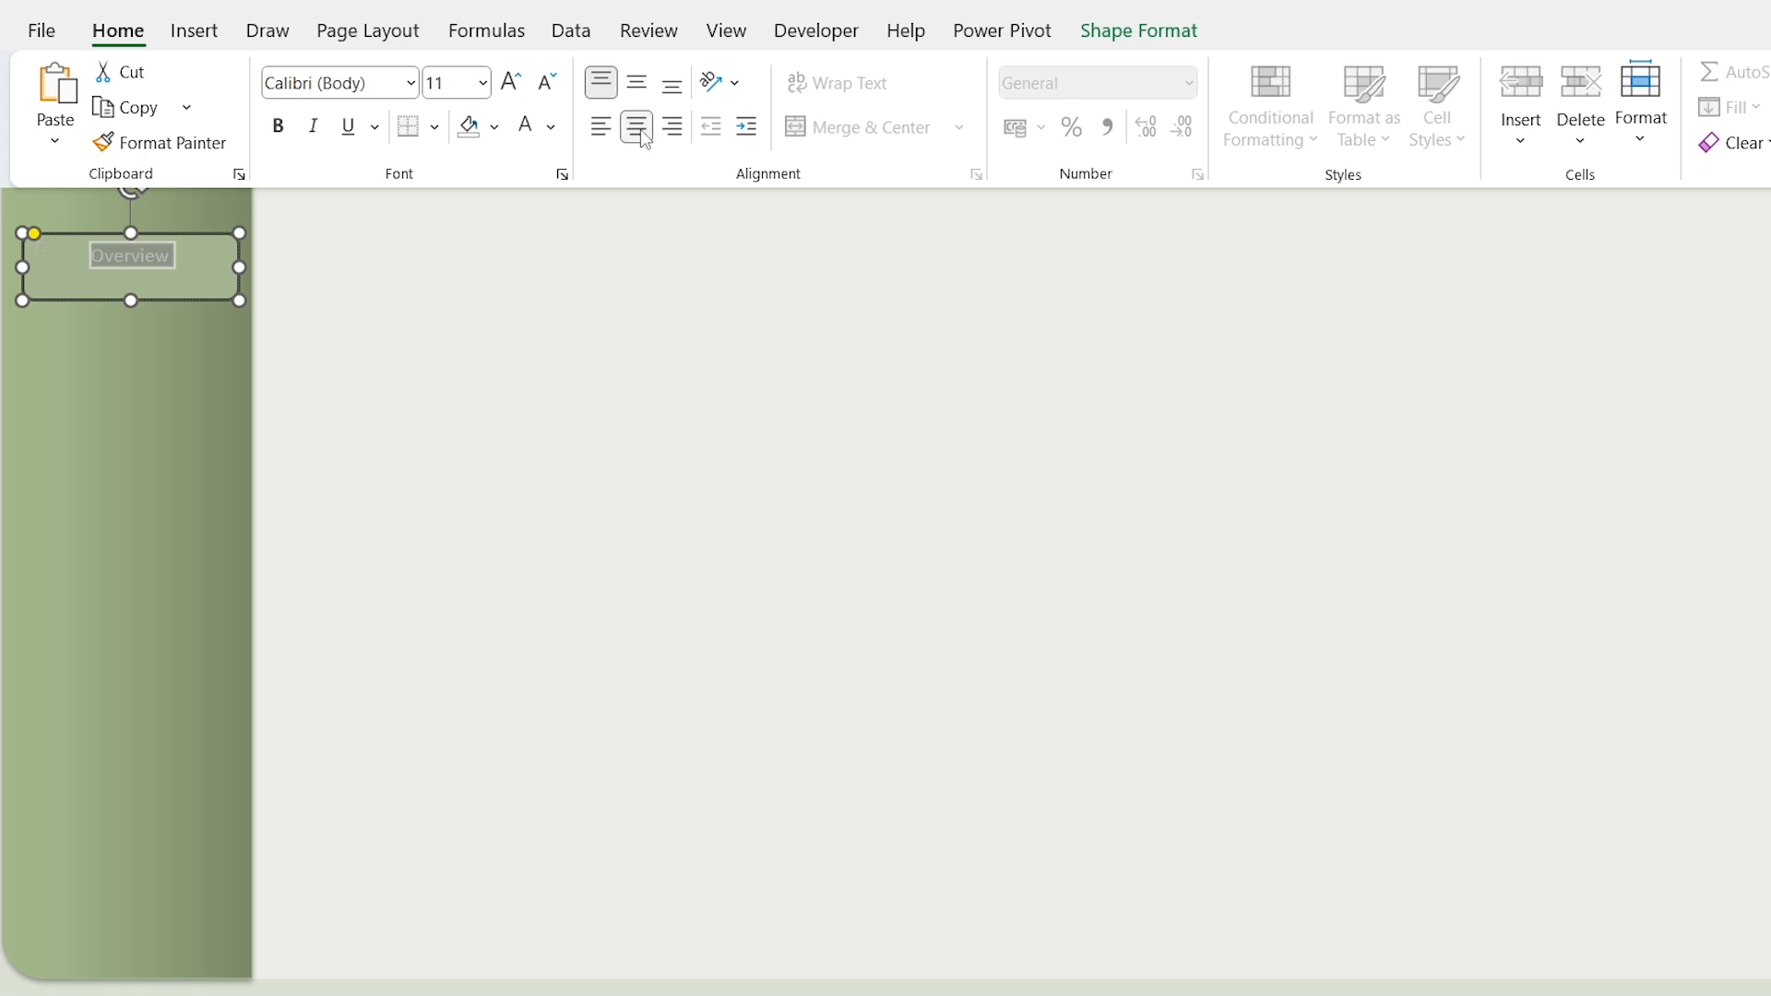
pyautogui.click(554, 129)
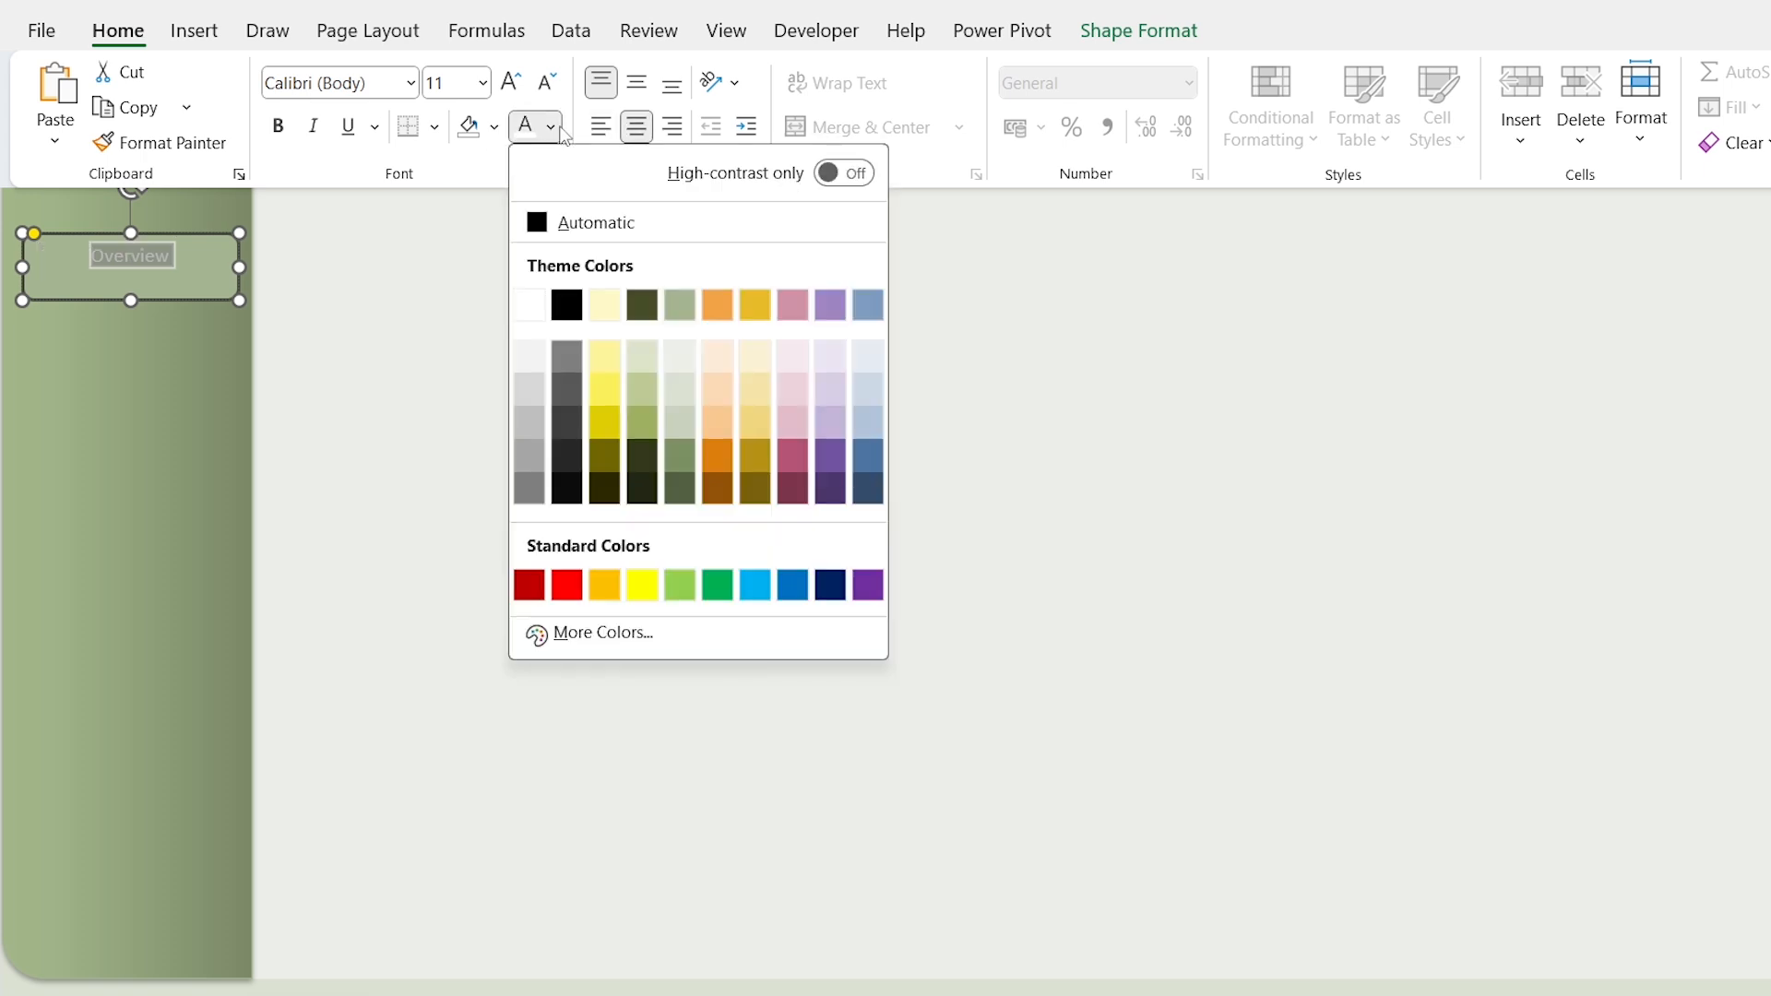
pyautogui.click(567, 306)
pyautogui.hotkey('alt', 'h')
pyautogui.press('f')
pyautogui.press('f')
pyautogui.write('Arial')
pyautogui.press('Return')
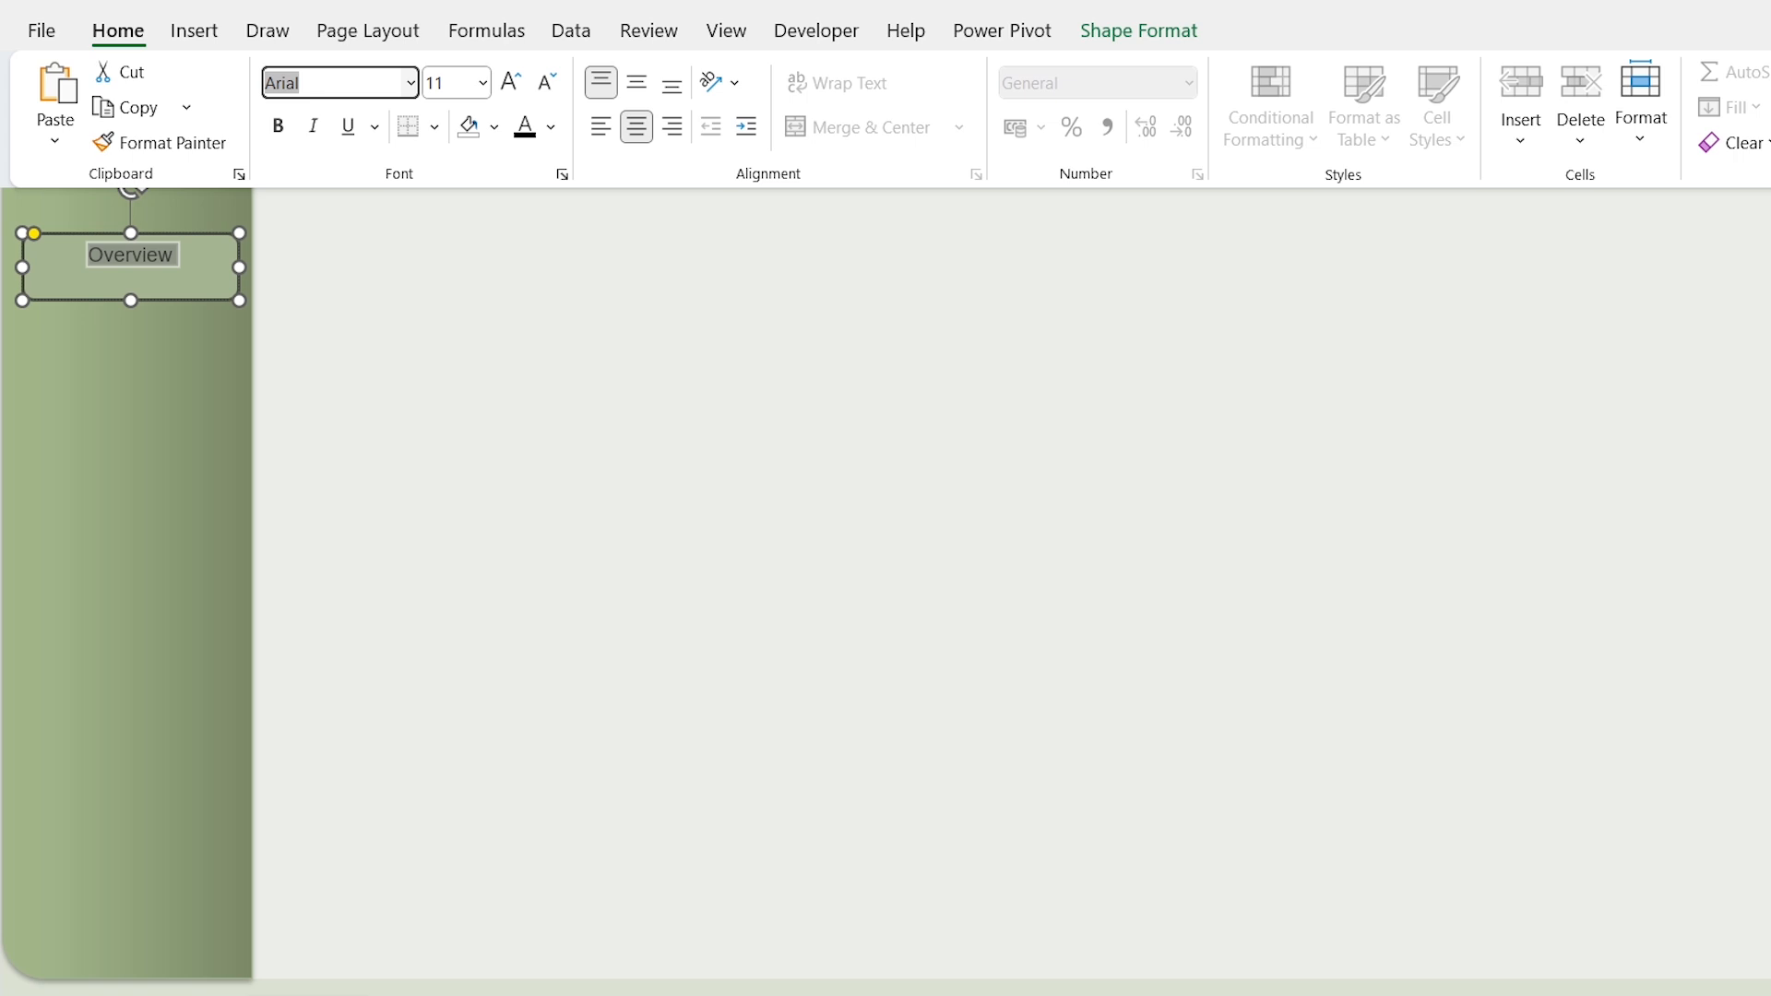
pyautogui.click(510, 87)
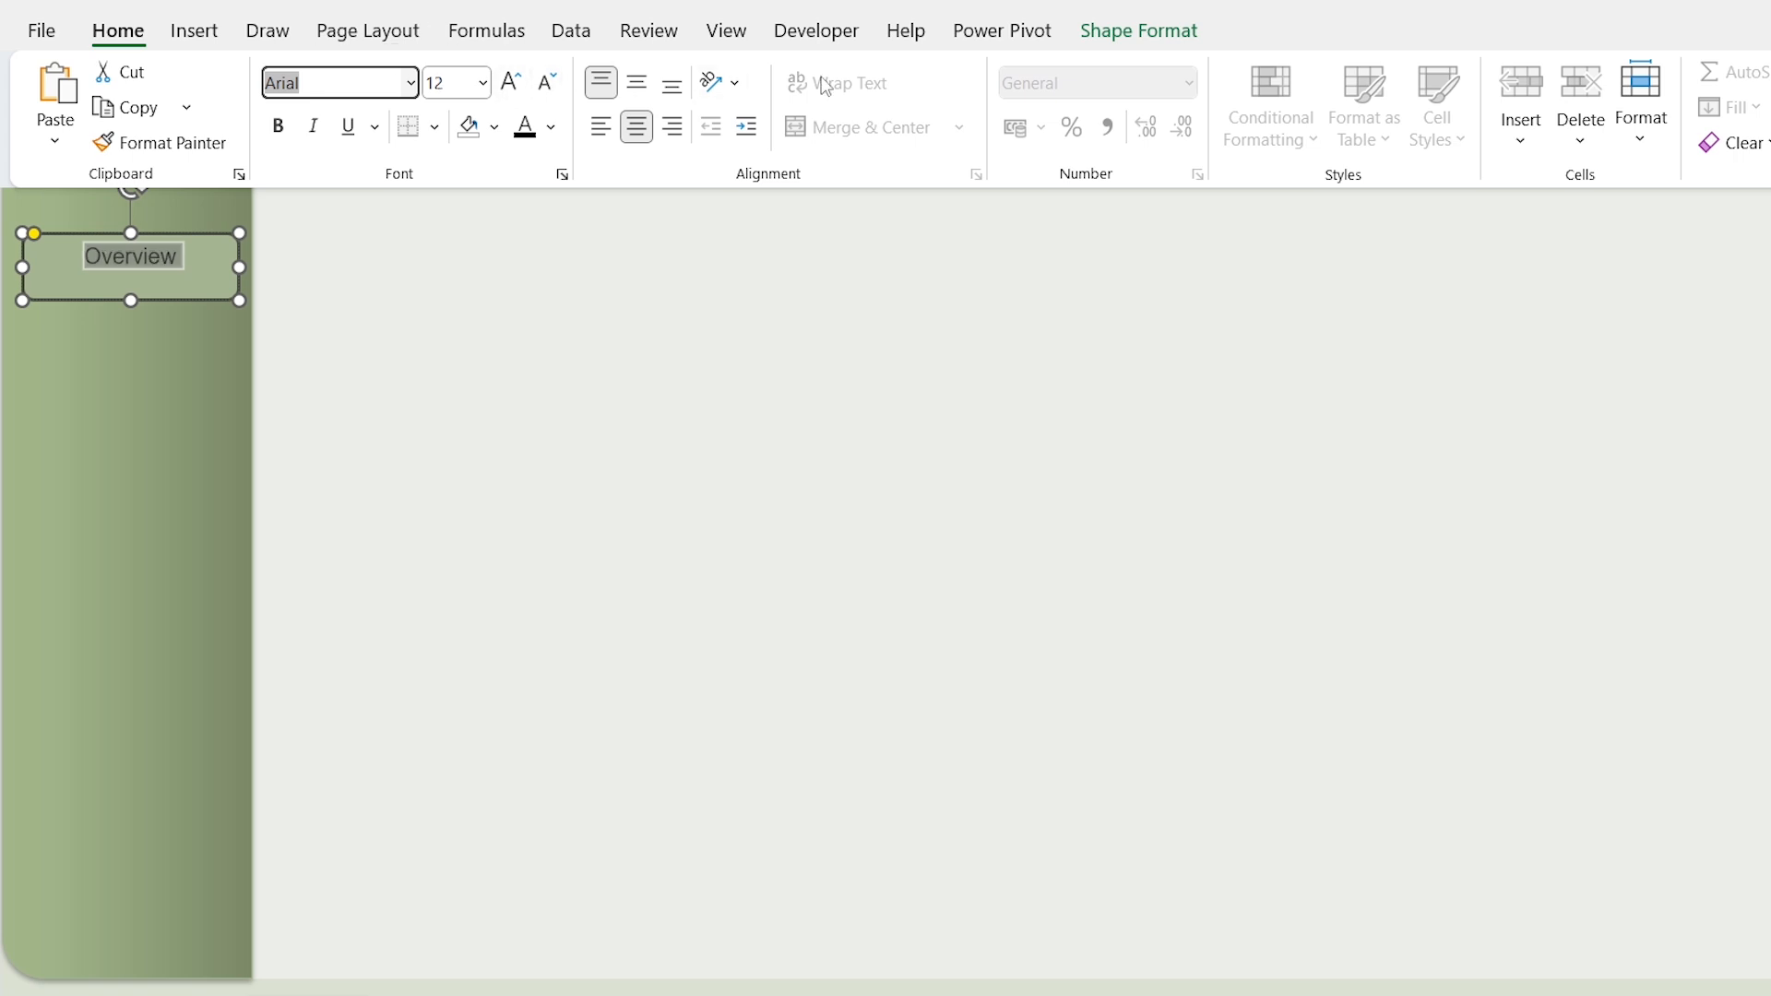
# Step: Give the Overview button a white fill and no outline, and shorten it to about 0.87 cm tall
pyautogui.click(1107, 32)
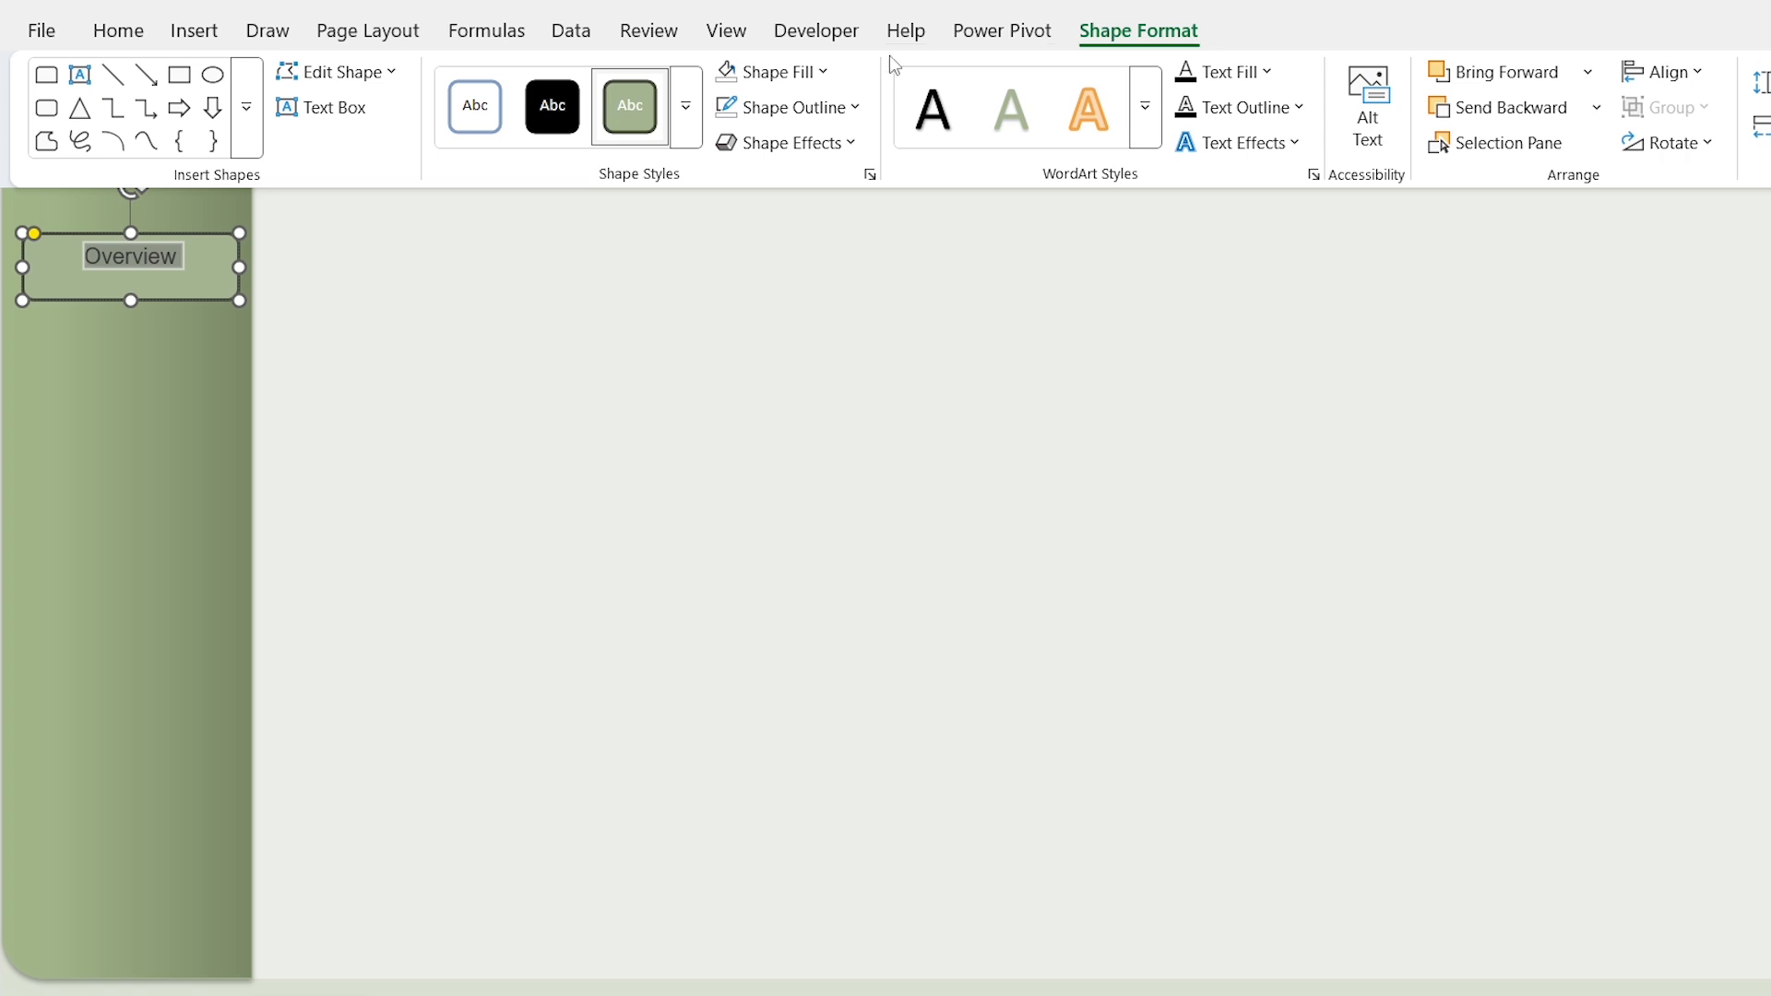
pyautogui.click(824, 71)
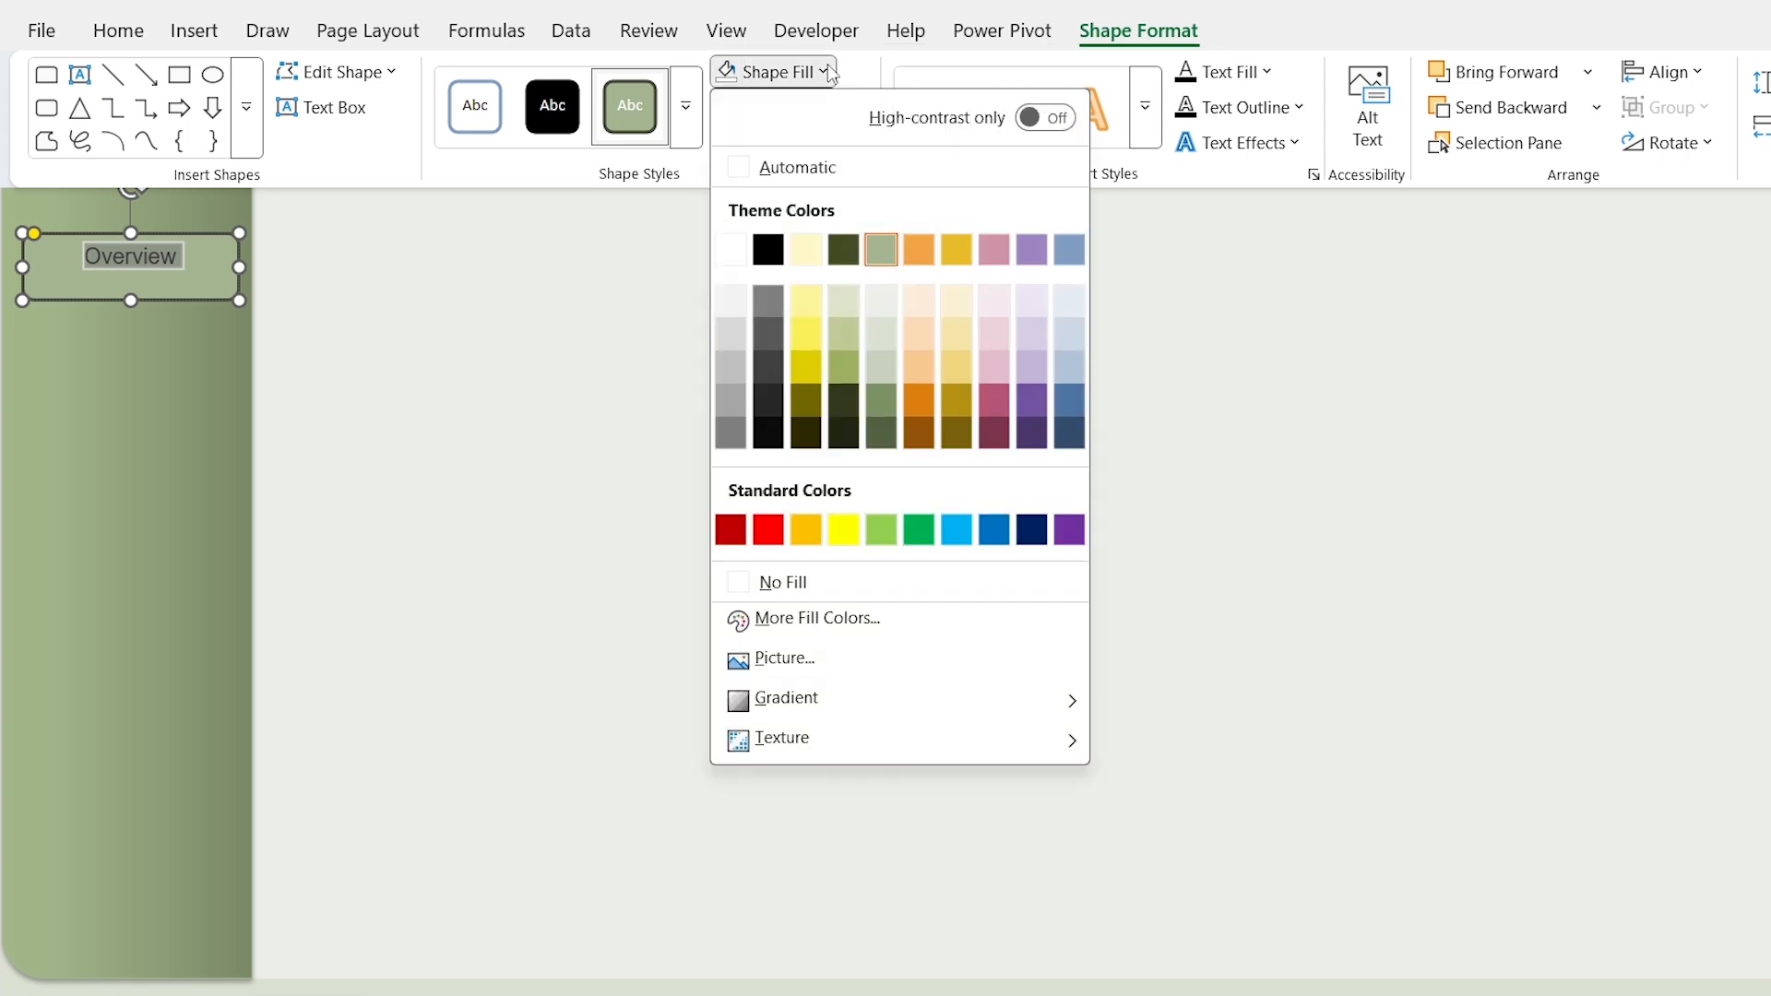
pyautogui.click(741, 251)
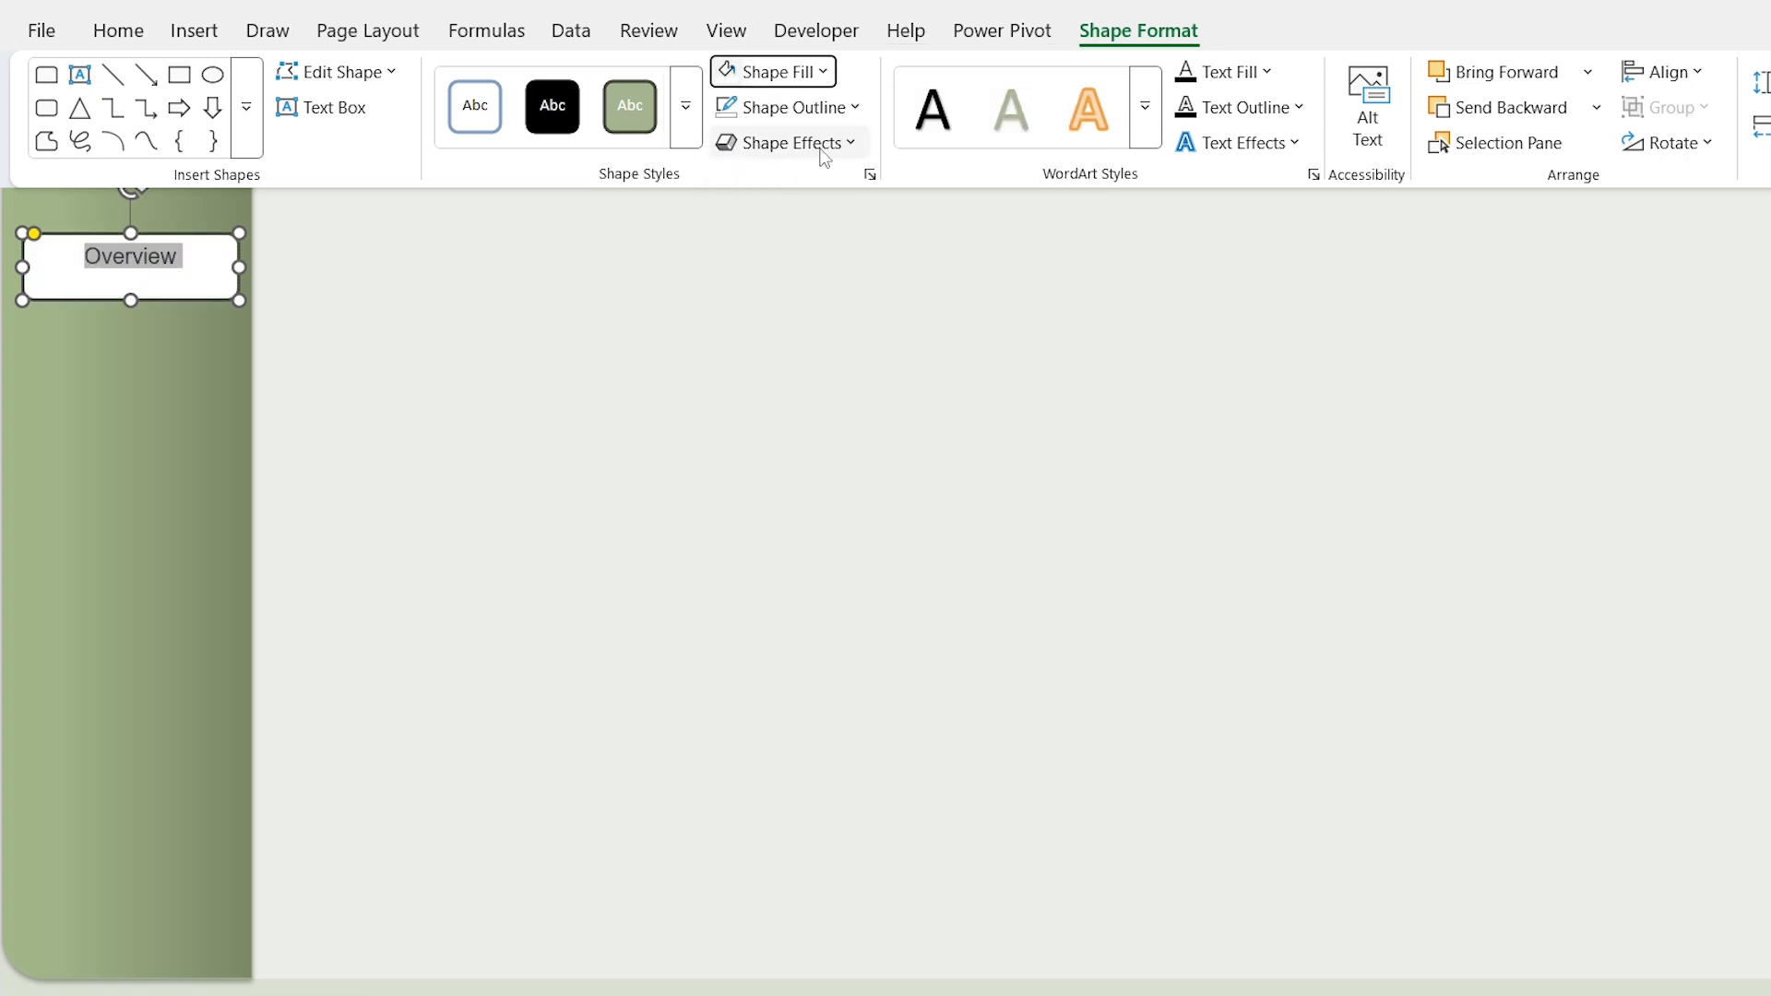
pyautogui.click(858, 109)
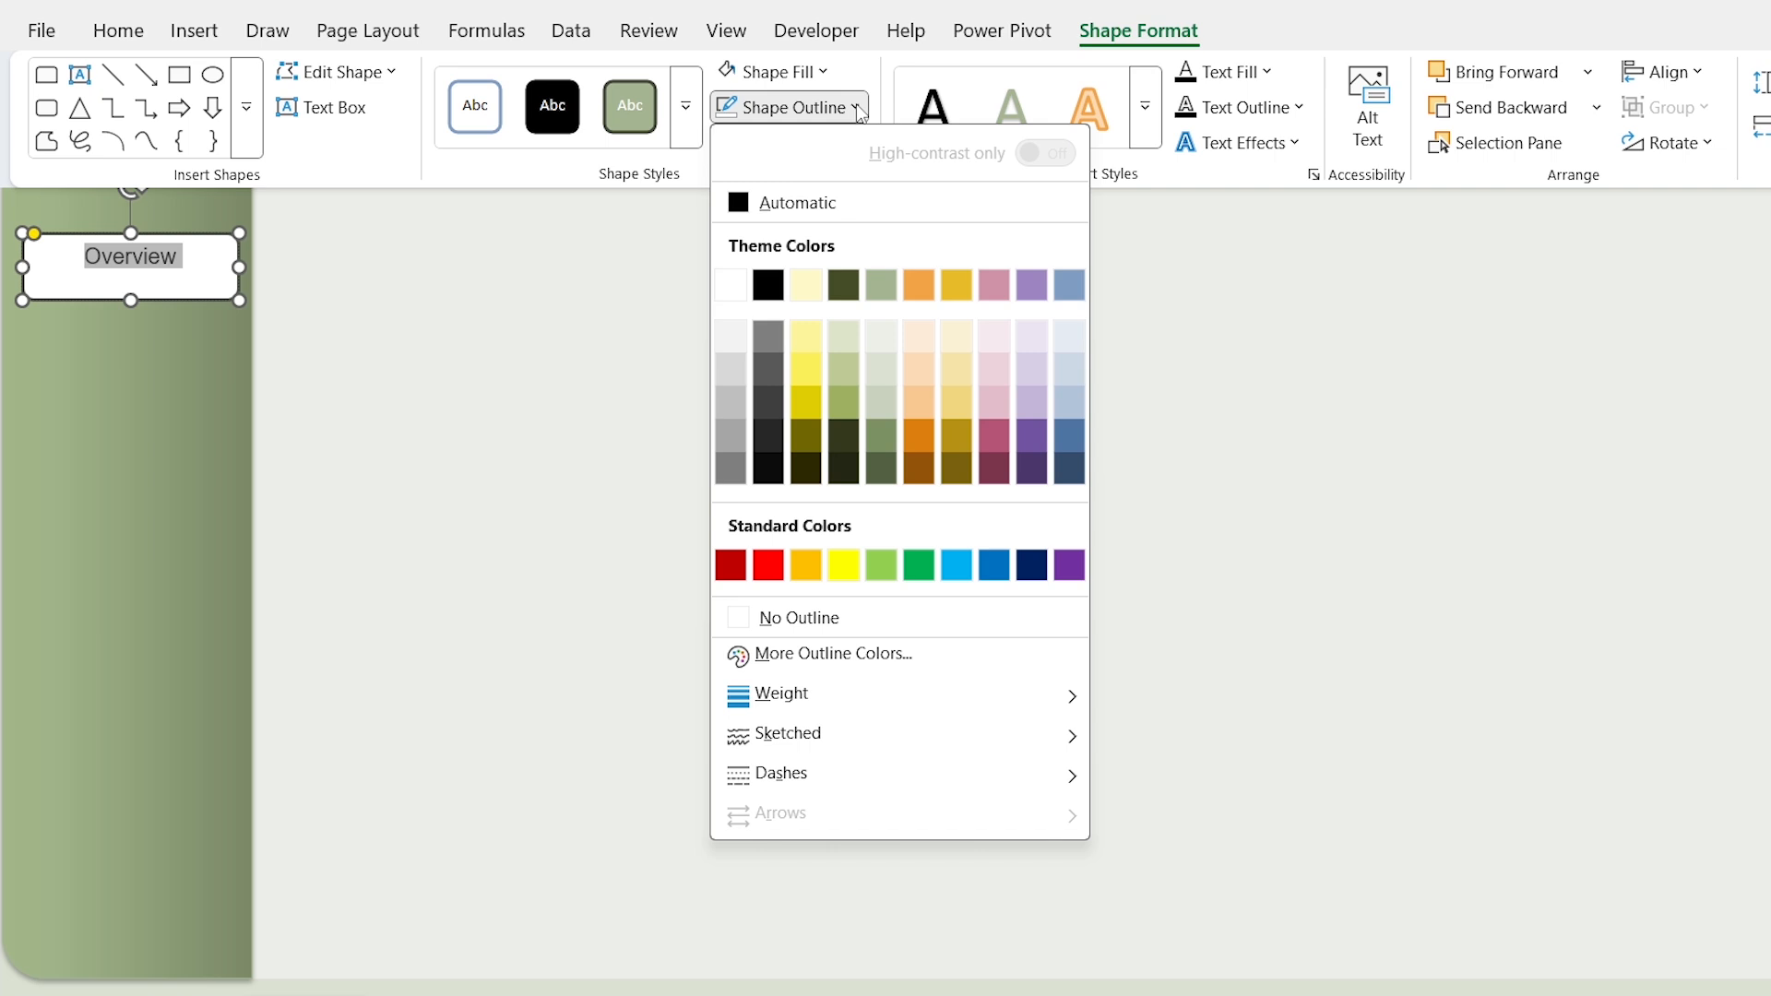
pyautogui.click(857, 620)
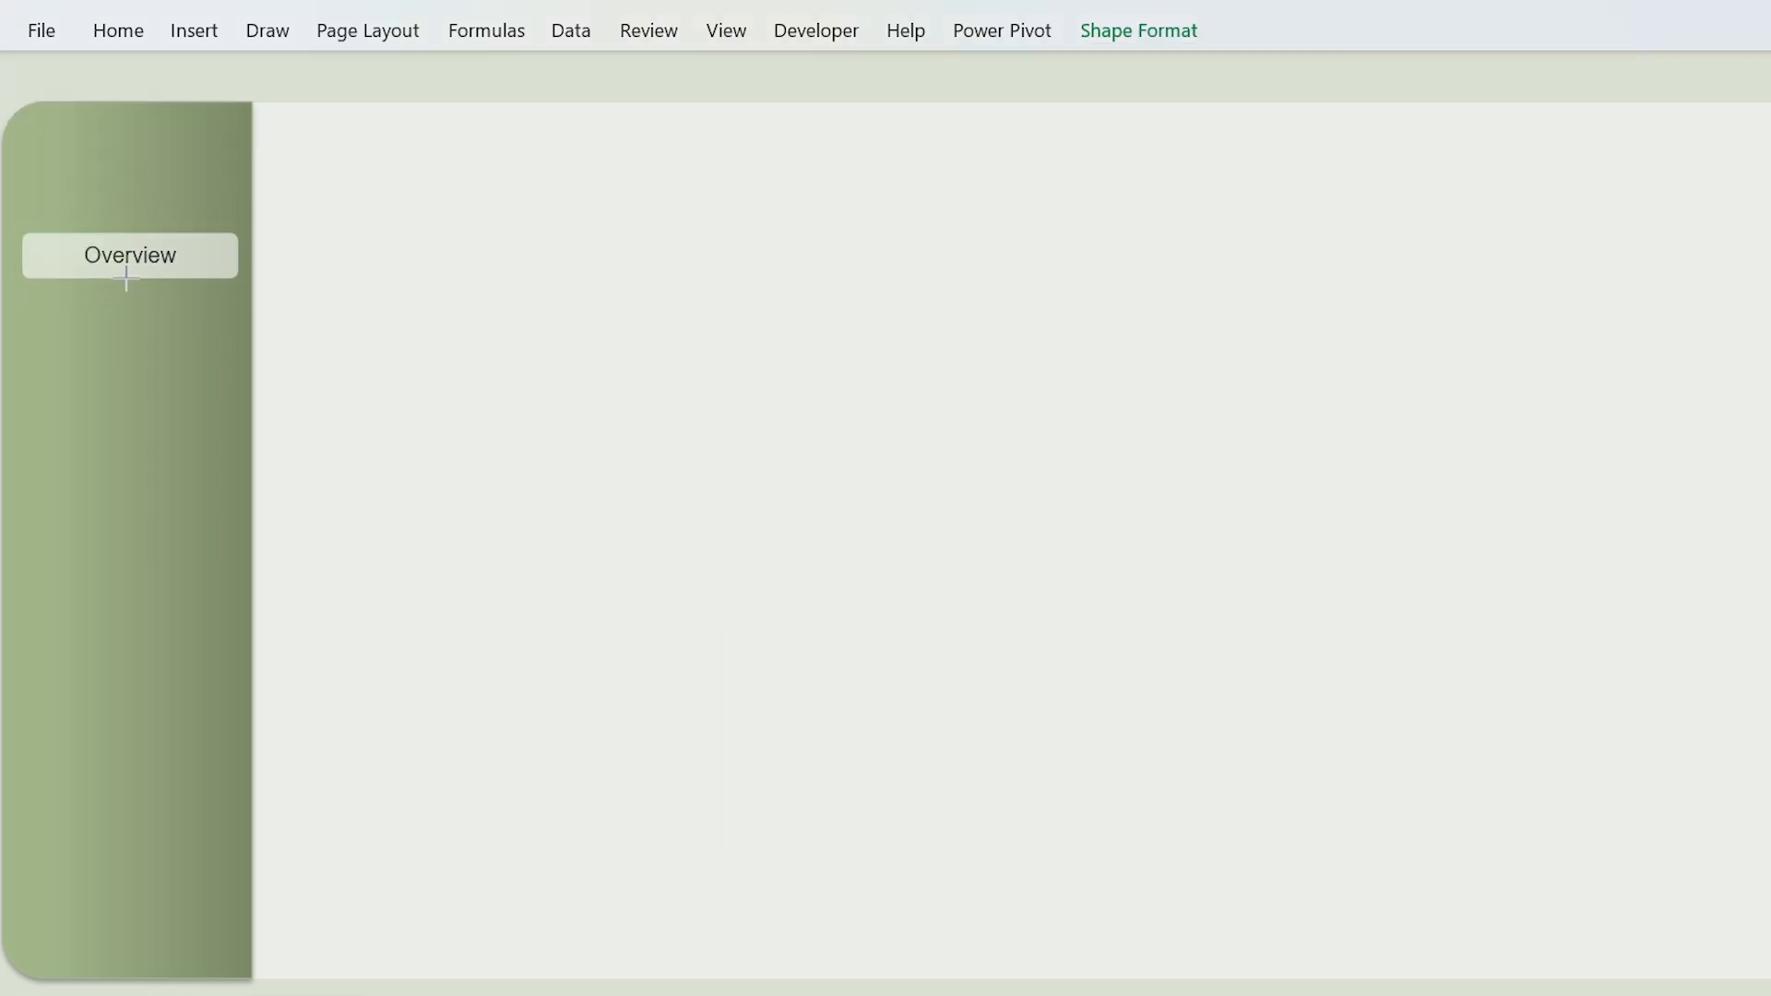
# Step: Duplicate the Overview button, place the copy directly below it, and set the copy's text to 11 pt white
pyautogui.click(174, 238)
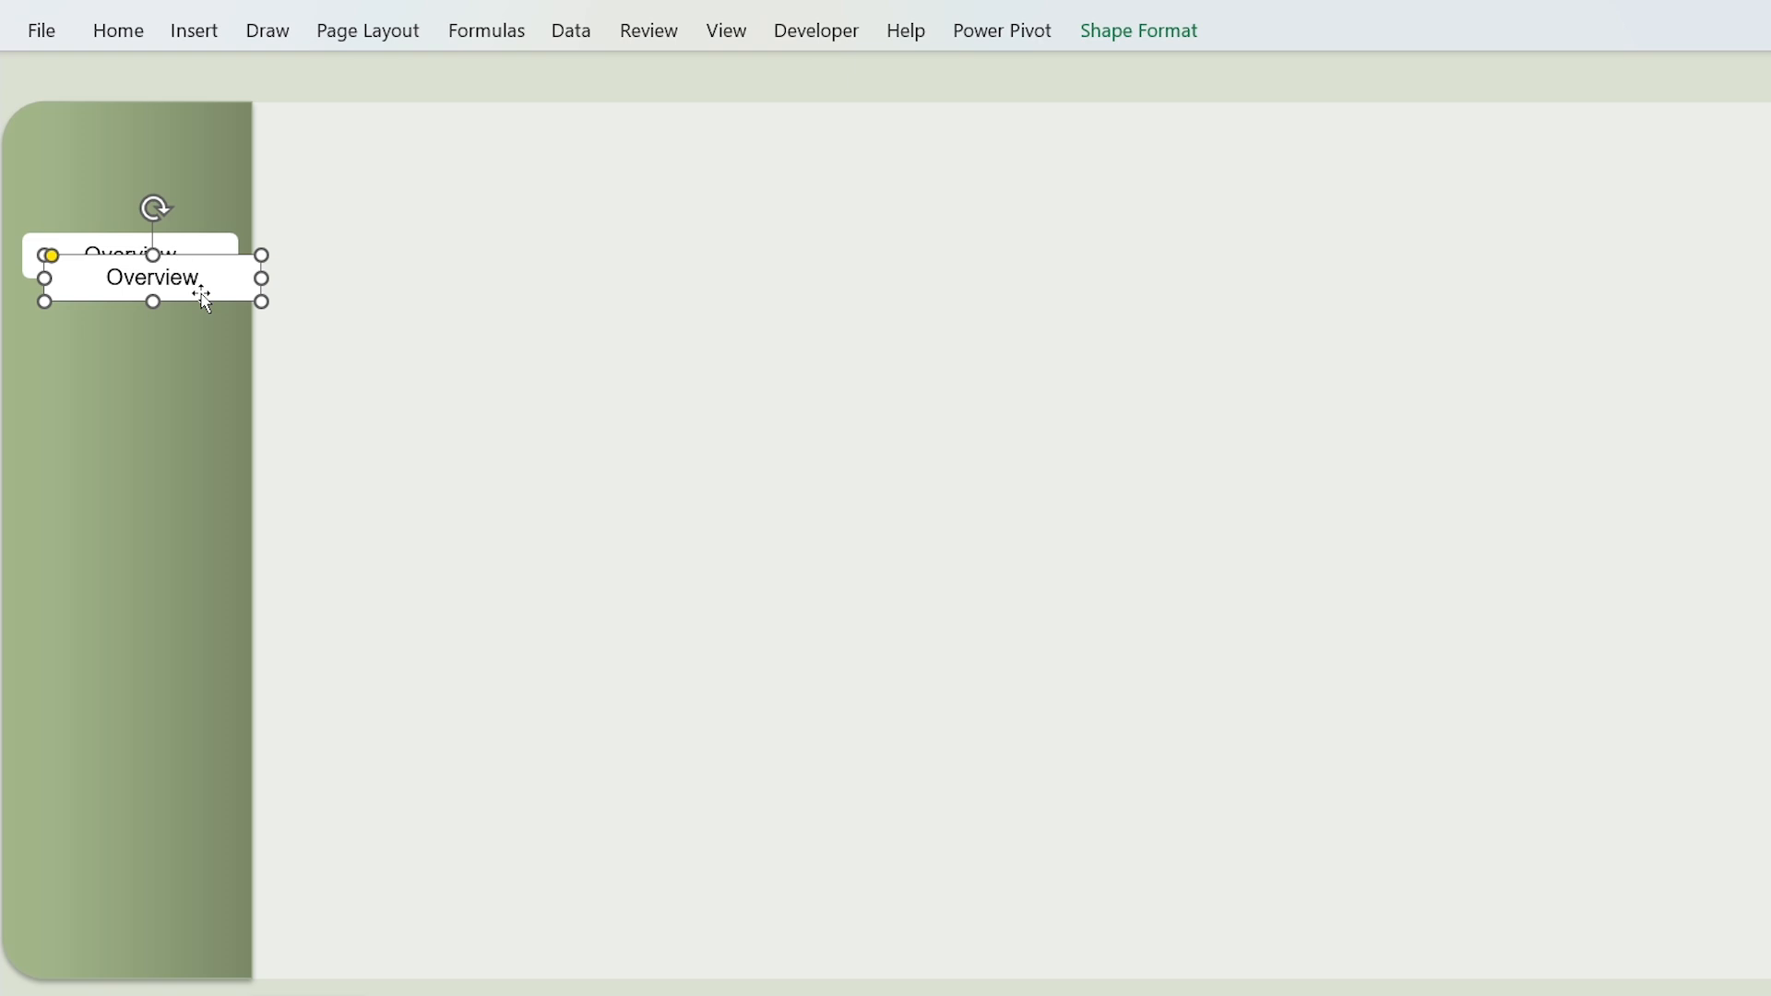
pyautogui.moveTo(201, 301); pyautogui.dragTo(178, 356)
pyautogui.click(123, 35)
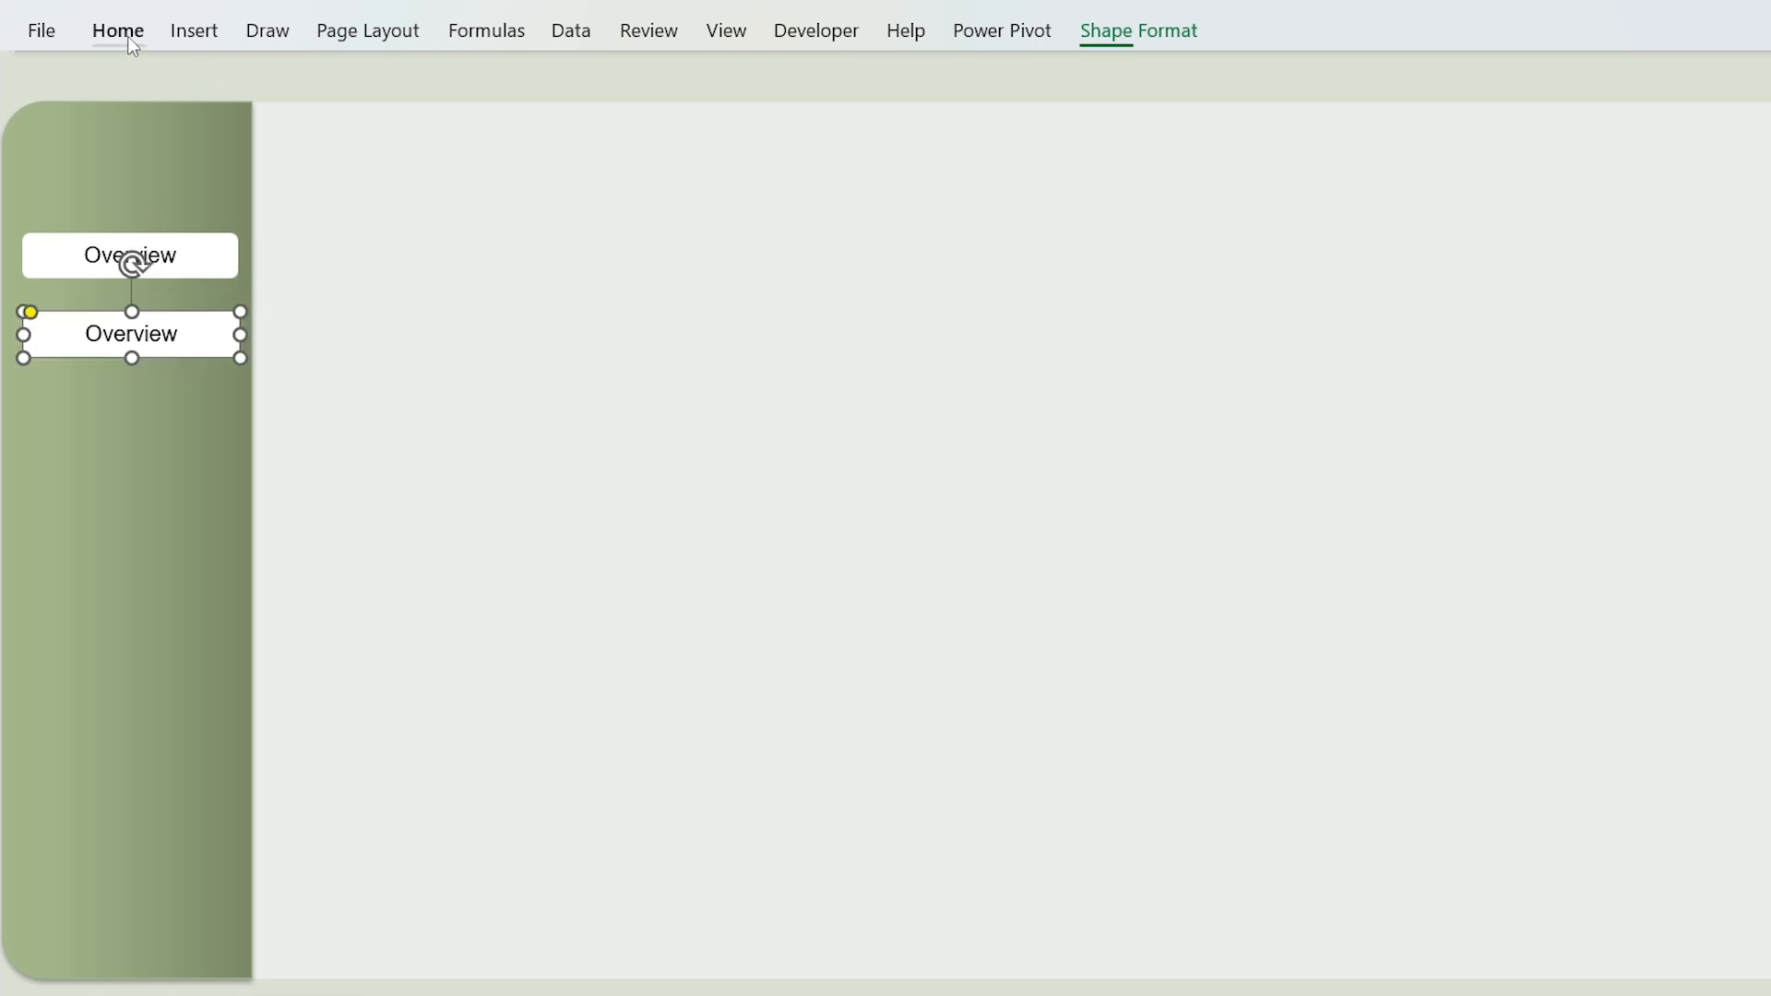
pyautogui.click(547, 88)
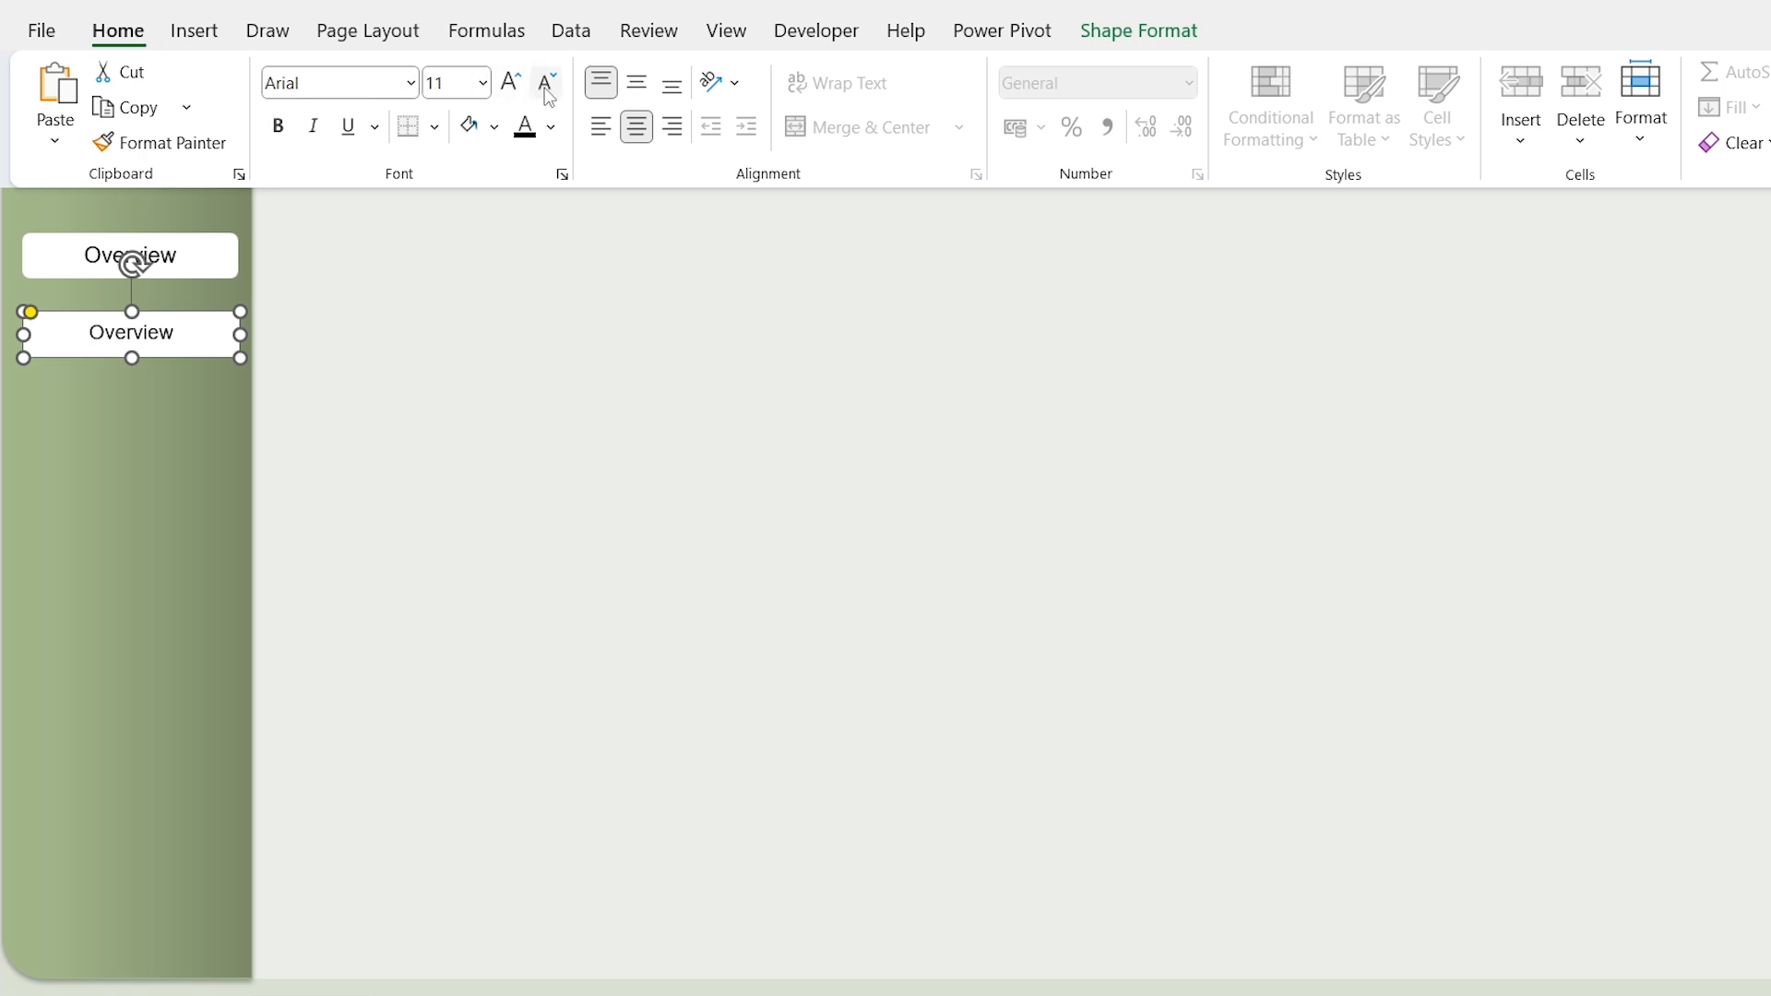
pyautogui.click(551, 127)
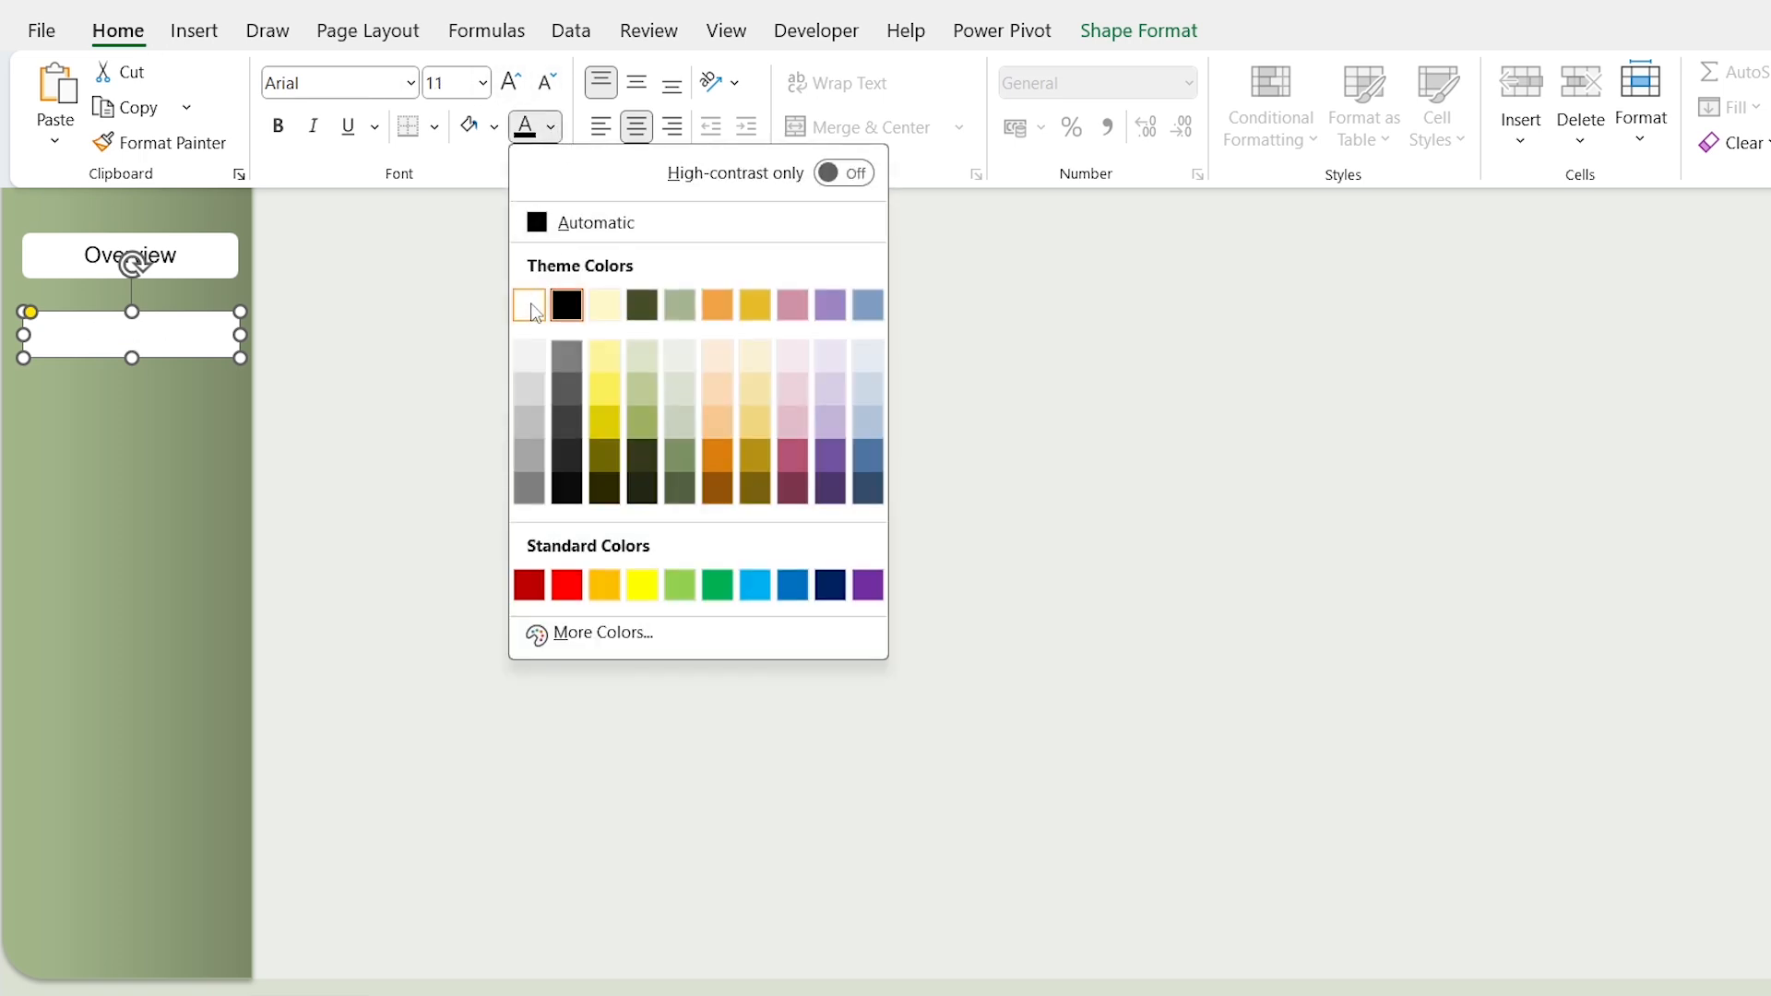
pyautogui.click(532, 311)
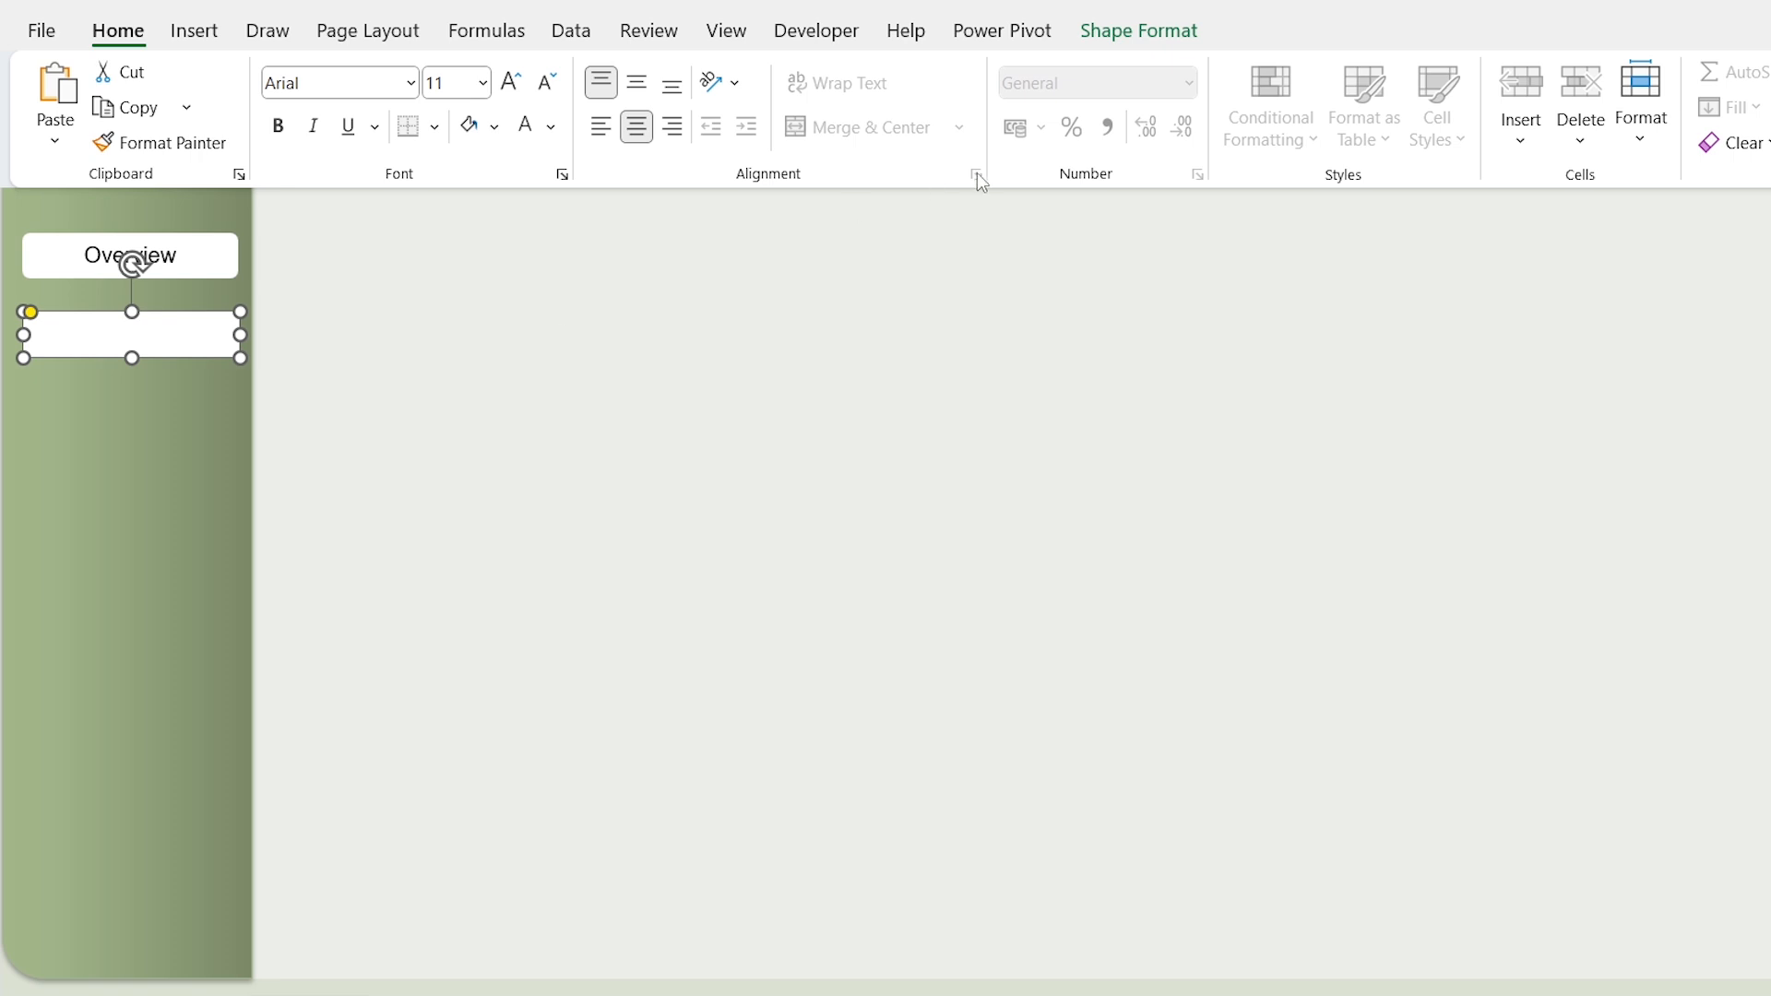
# Step: Remove the copied button's fill and relabel it "Regional Analysis"
pyautogui.click(1127, 41)
pyautogui.click(824, 72)
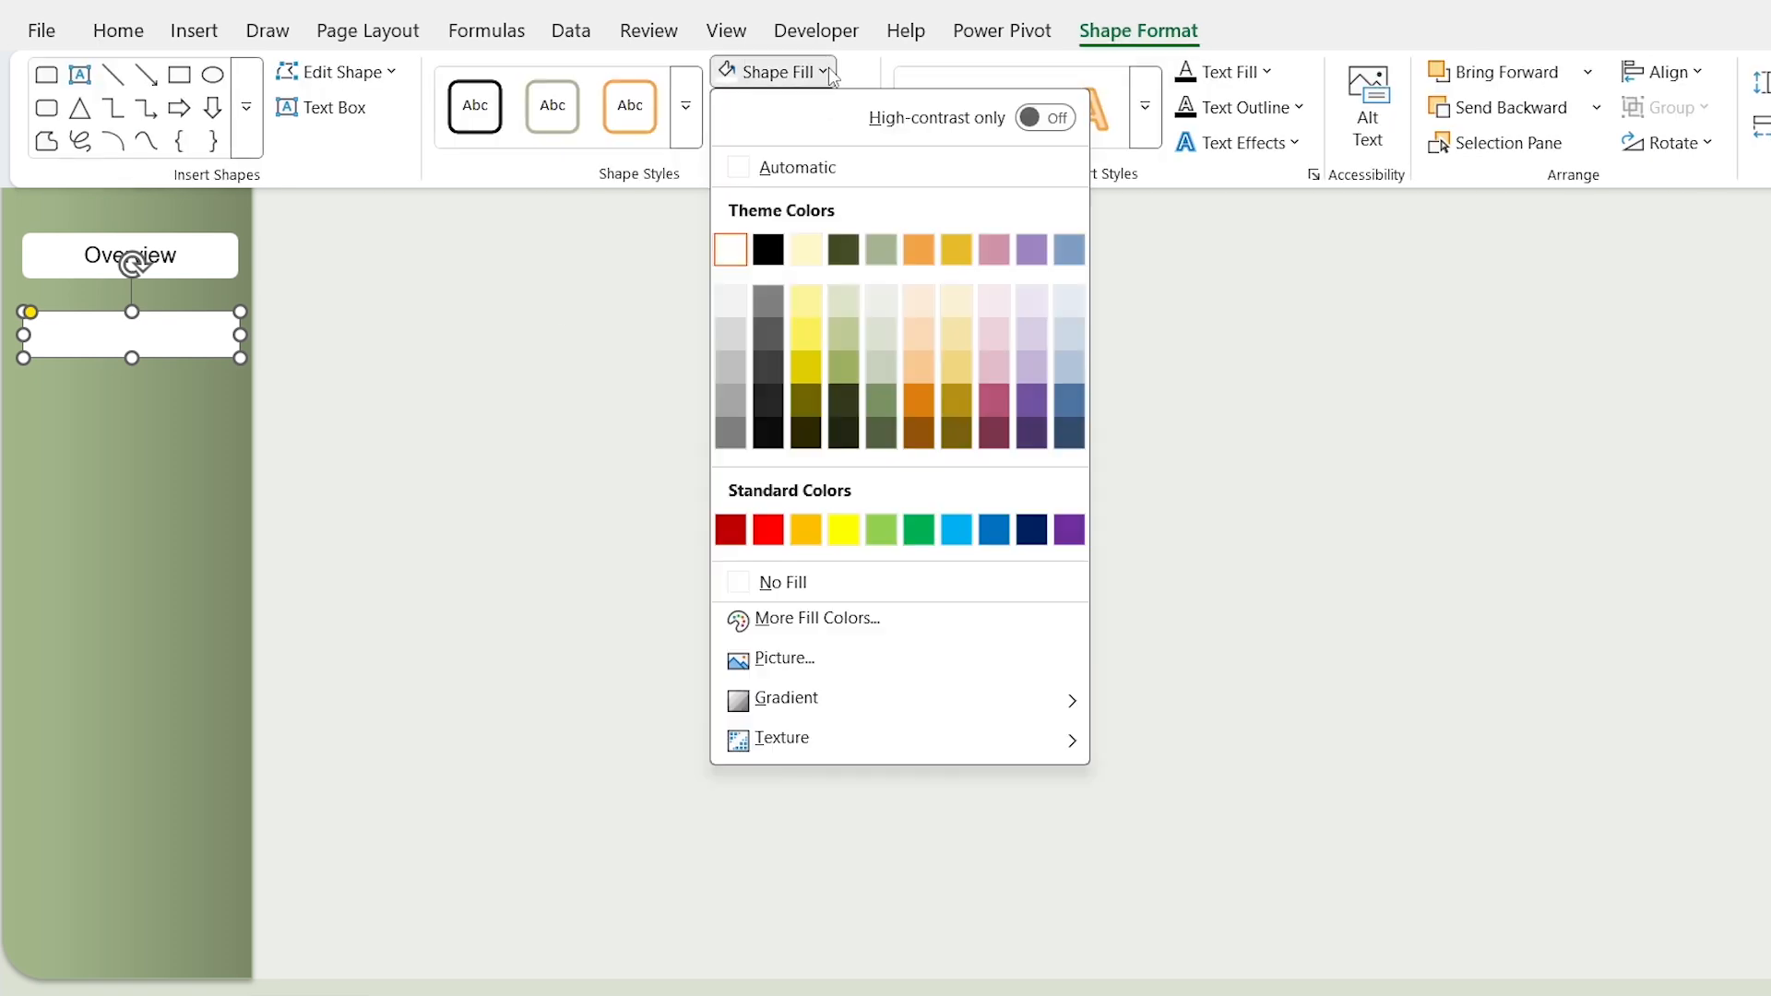
pyautogui.click(829, 583)
pyautogui.hotkey('ctrl', 'F1')
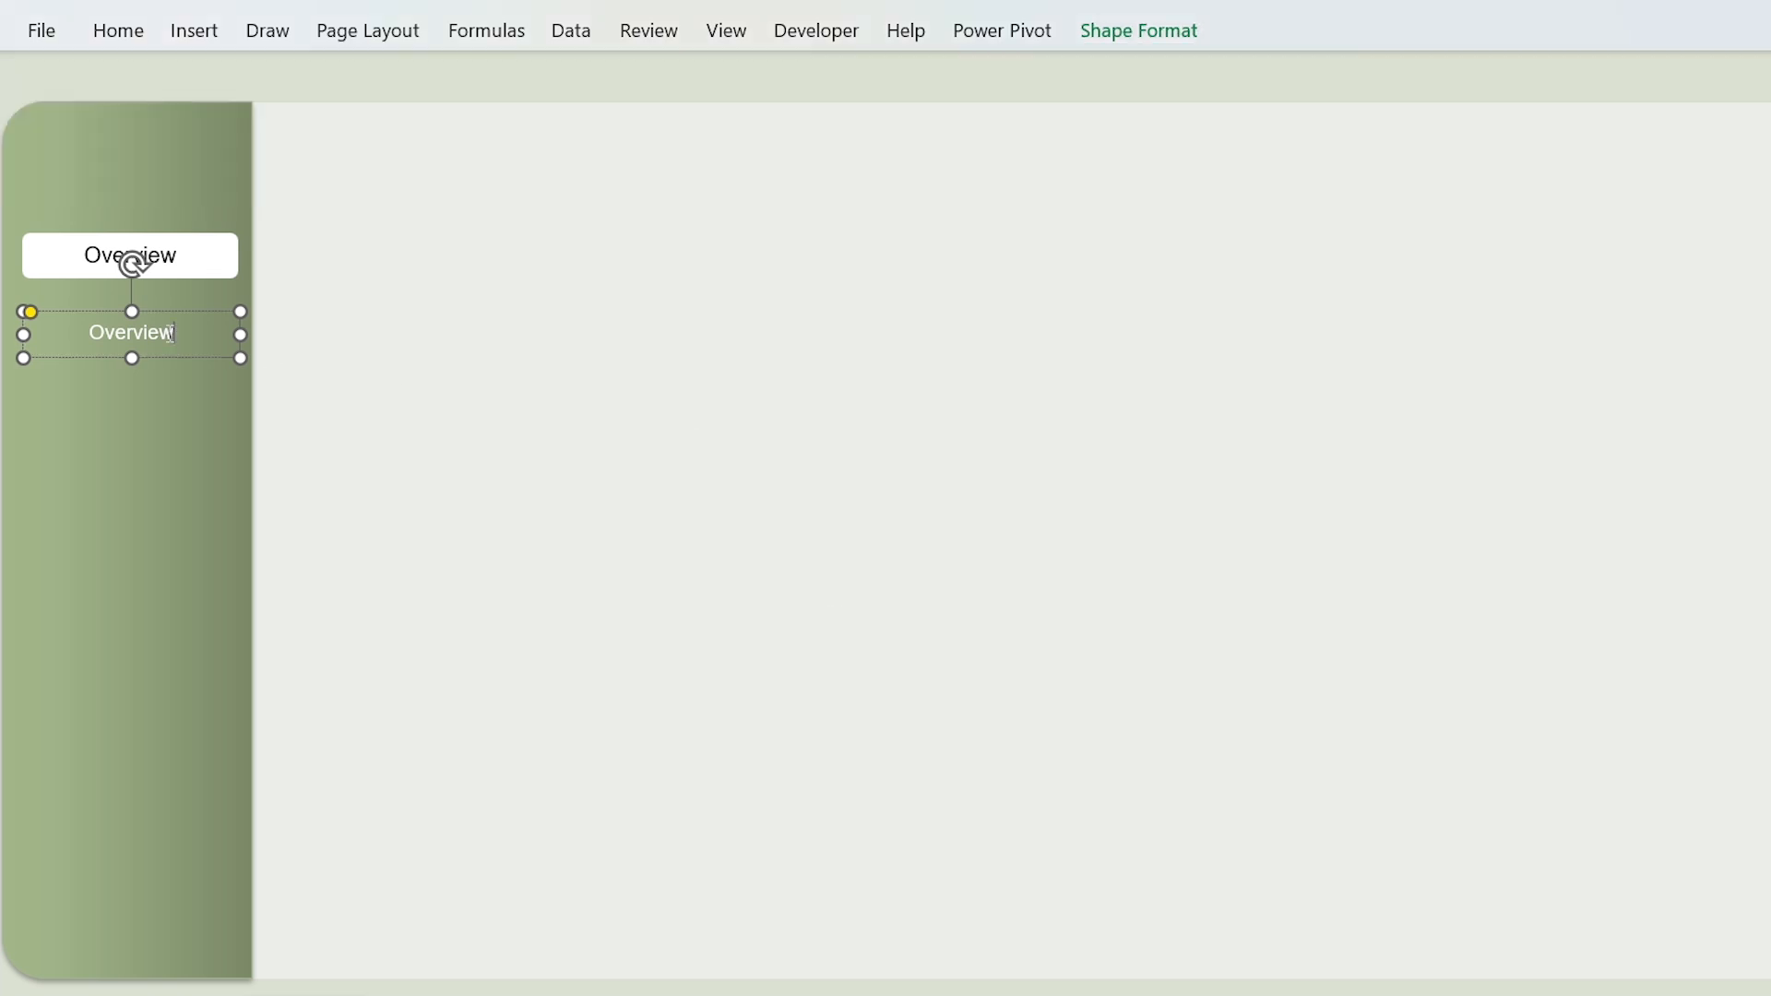
pyautogui.write('Regional Analysis')
# Step: Duplicate the Regional Analysis button beneath itself and relabel the copy "Sales Rep Analysis"
pyautogui.hotkey('ctrl', 'd')
pyautogui.click(207, 368)
pyautogui.moveTo(209, 355); pyautogui.dragTo(184, 510)
pyautogui.click(183, 401)
pyautogui.hotkey('ctrl', 'Left')
pyautogui.press('Left')
pyautogui.hotkey('ctrl', 'shift', 'Left')
pyautogui.write('Sales Rep')
# Step: Add two more duplicate buttons further down the sidebar, labelled "Product Category" and "Monthly Trend"
pyautogui.hotkey('ctrl', 'd')
pyautogui.click(521, 514)
pyautogui.write('P')
pyautogui.press('Escape')
pyautogui.tripleClick(197, 489)
pyautogui.write('Product Category')
pyautogui.hotkey('ctrl', 'd')
pyautogui.write('Monthly Trend')
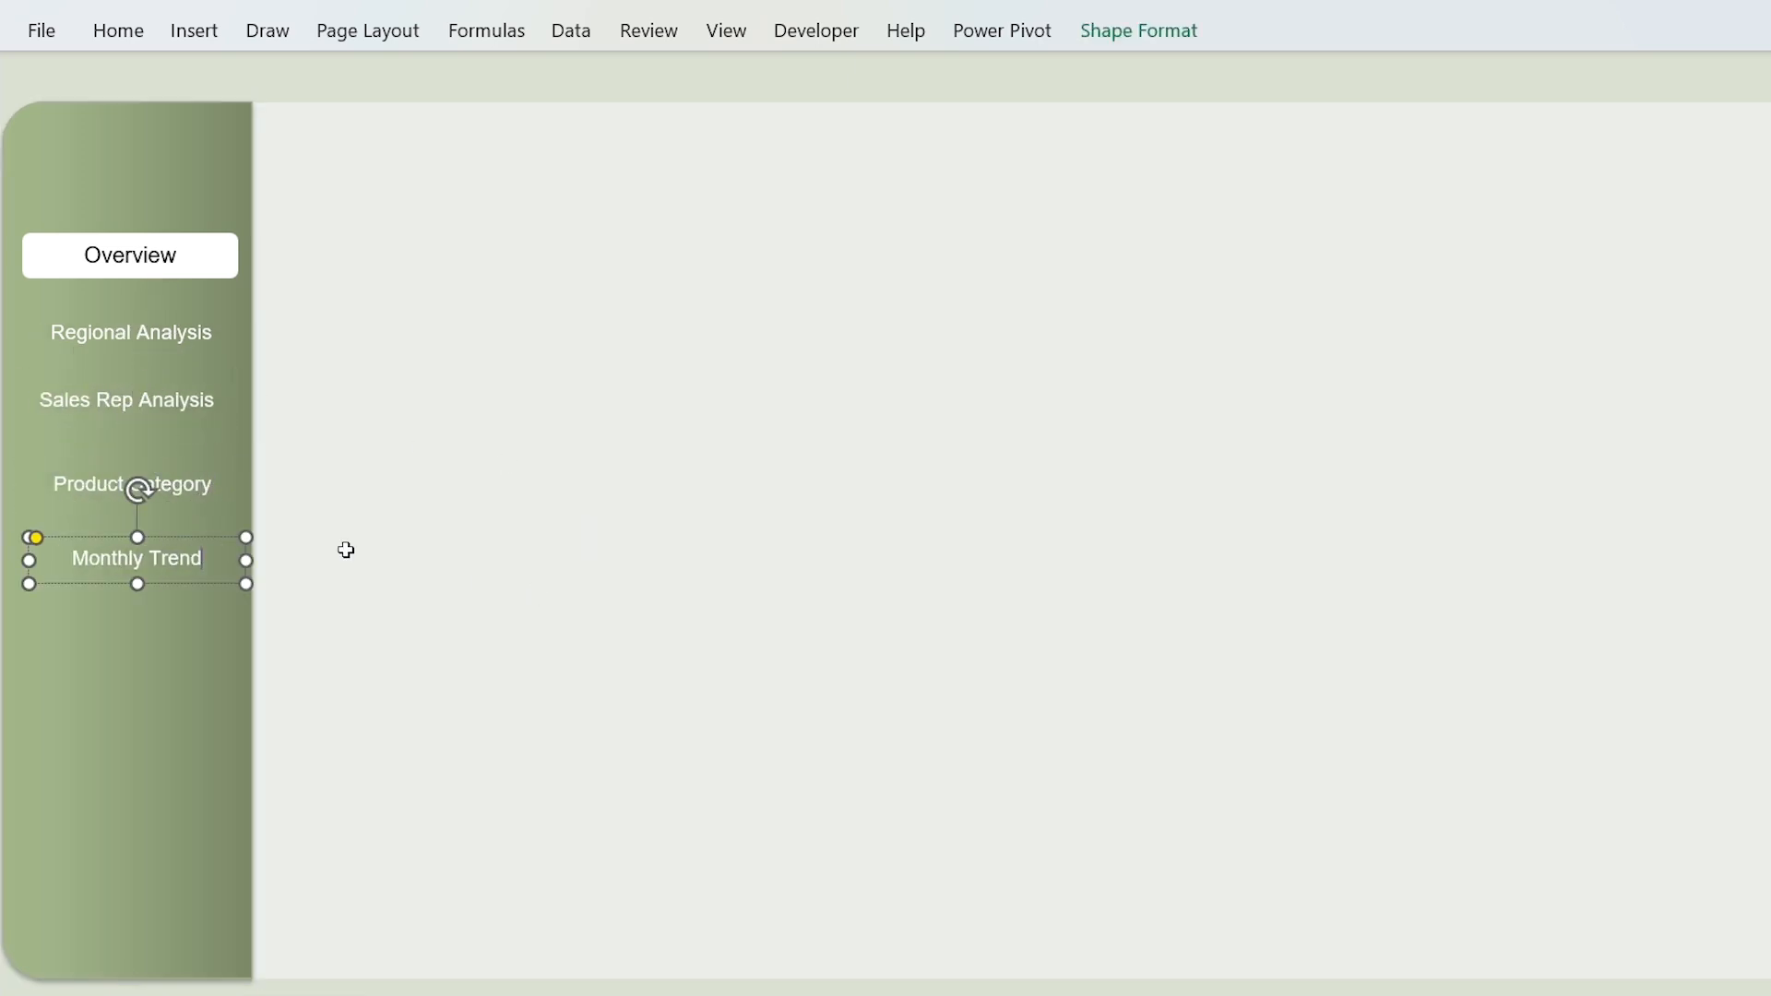
# Step: Align the right edges of all five sidebar buttons and distribute them evenly vertically
pyautogui.keyDown('shift'); pyautogui.click(191, 483); pyautogui.keyUp('shift')
pyautogui.keyDown('shift'); pyautogui.click(188, 401); pyautogui.keyUp('shift')
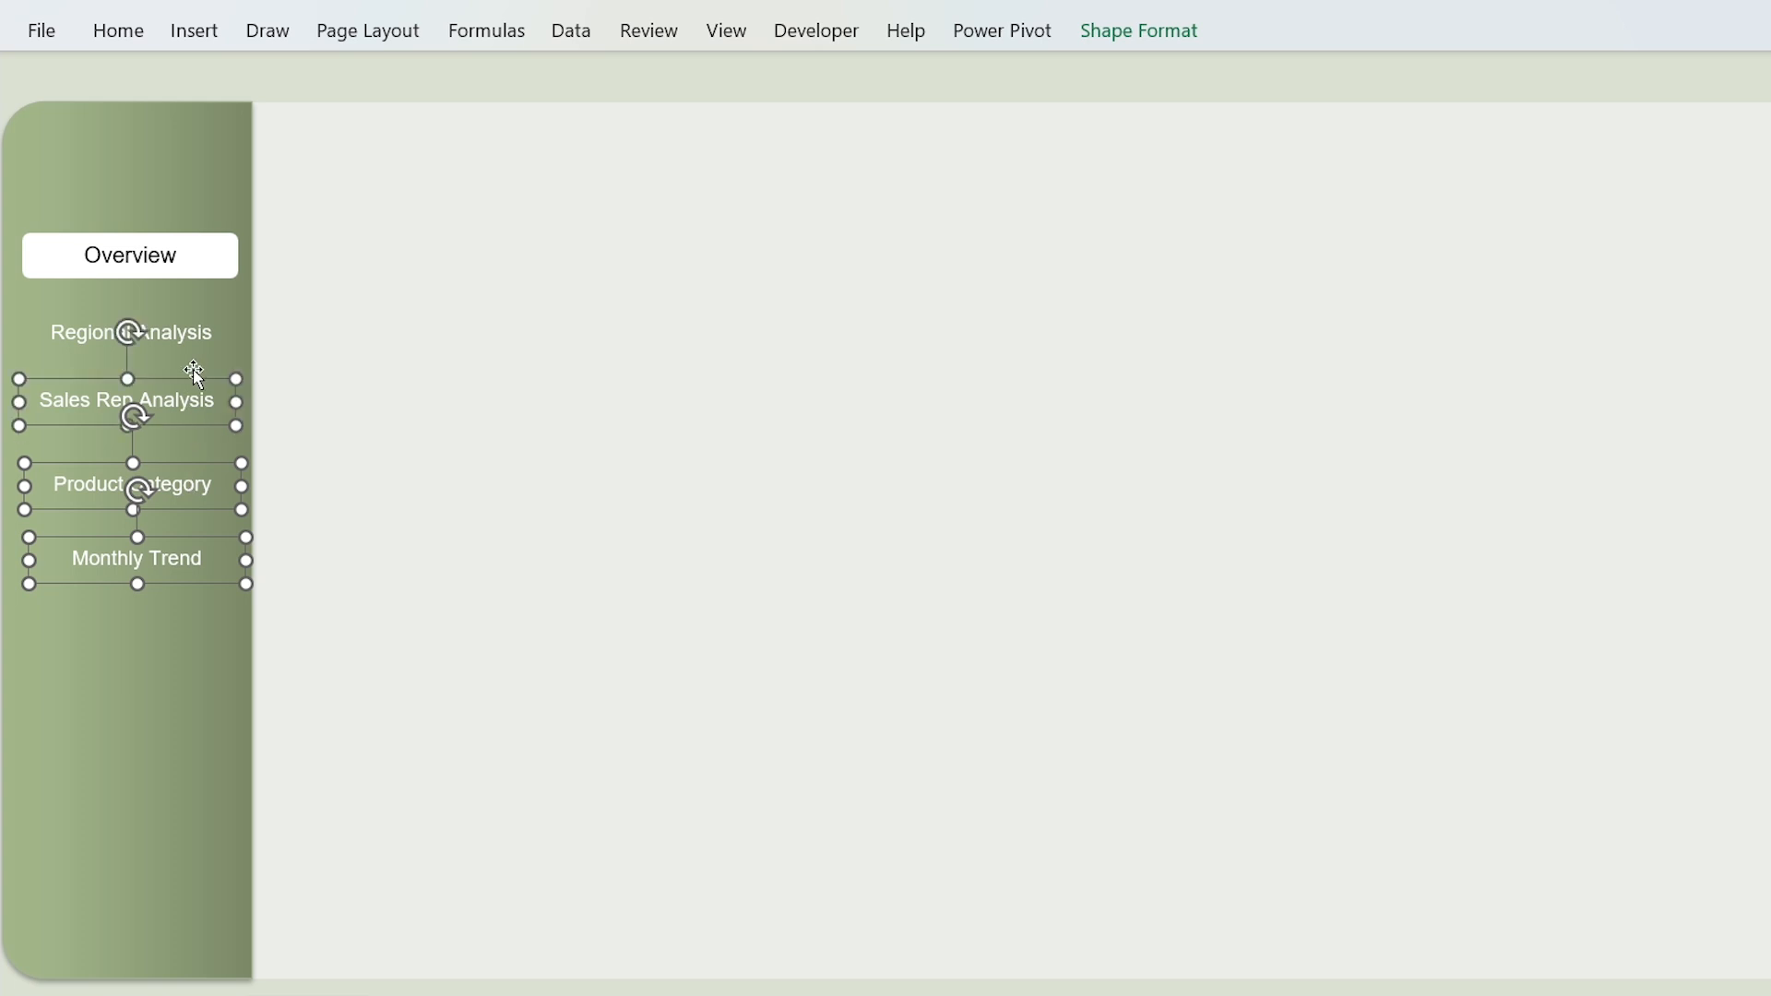
pyautogui.keyDown('shift'); pyautogui.click(200, 325); pyautogui.keyUp('shift')
pyautogui.keyDown('shift'); pyautogui.click(190, 256); pyautogui.keyUp('shift')
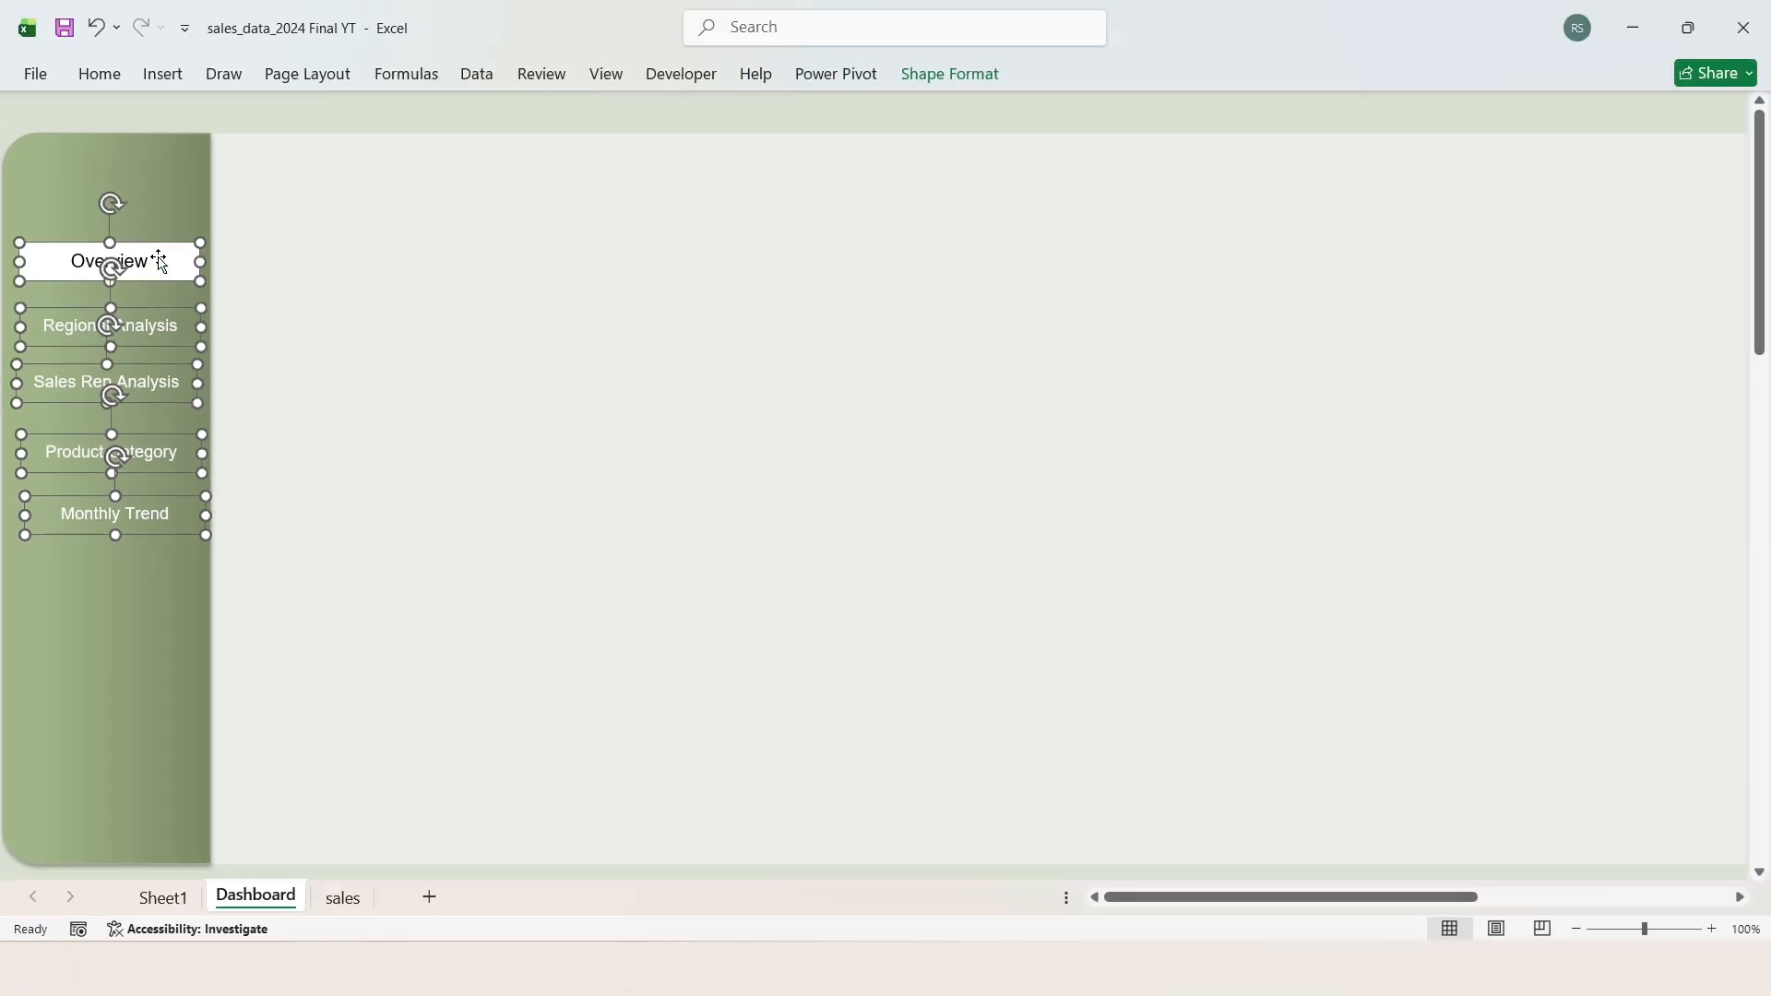
pyautogui.click(948, 77)
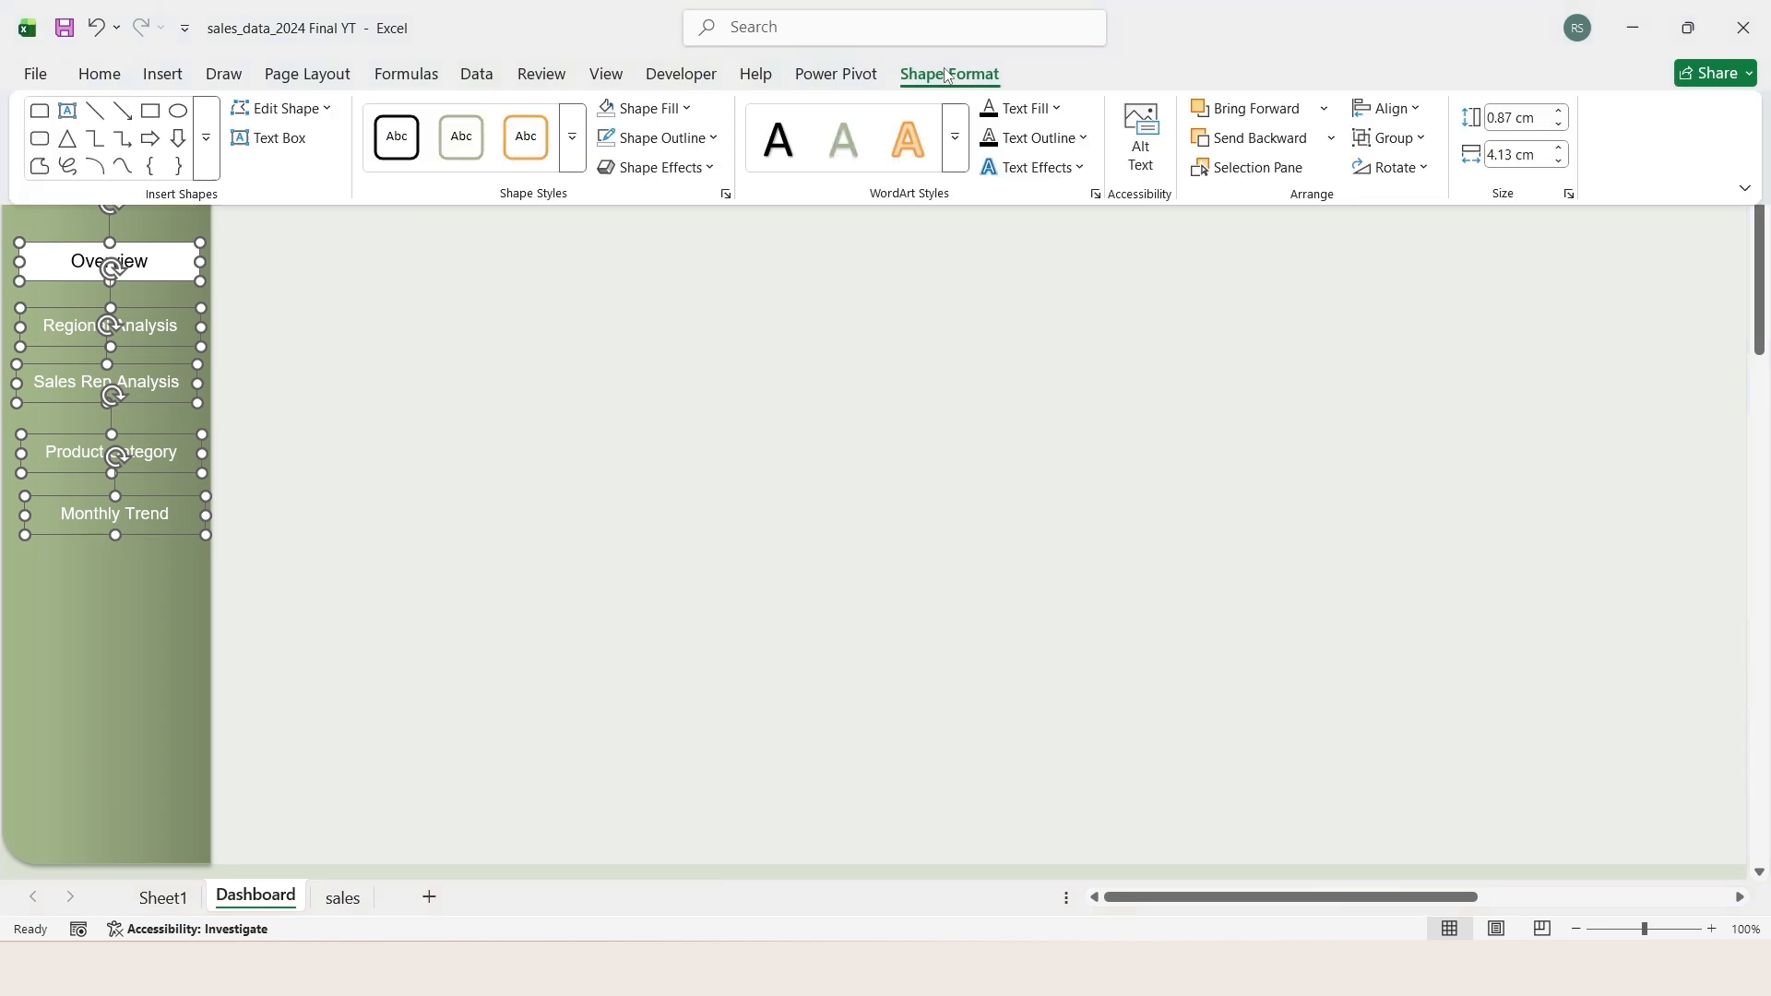
pyautogui.click(1426, 109)
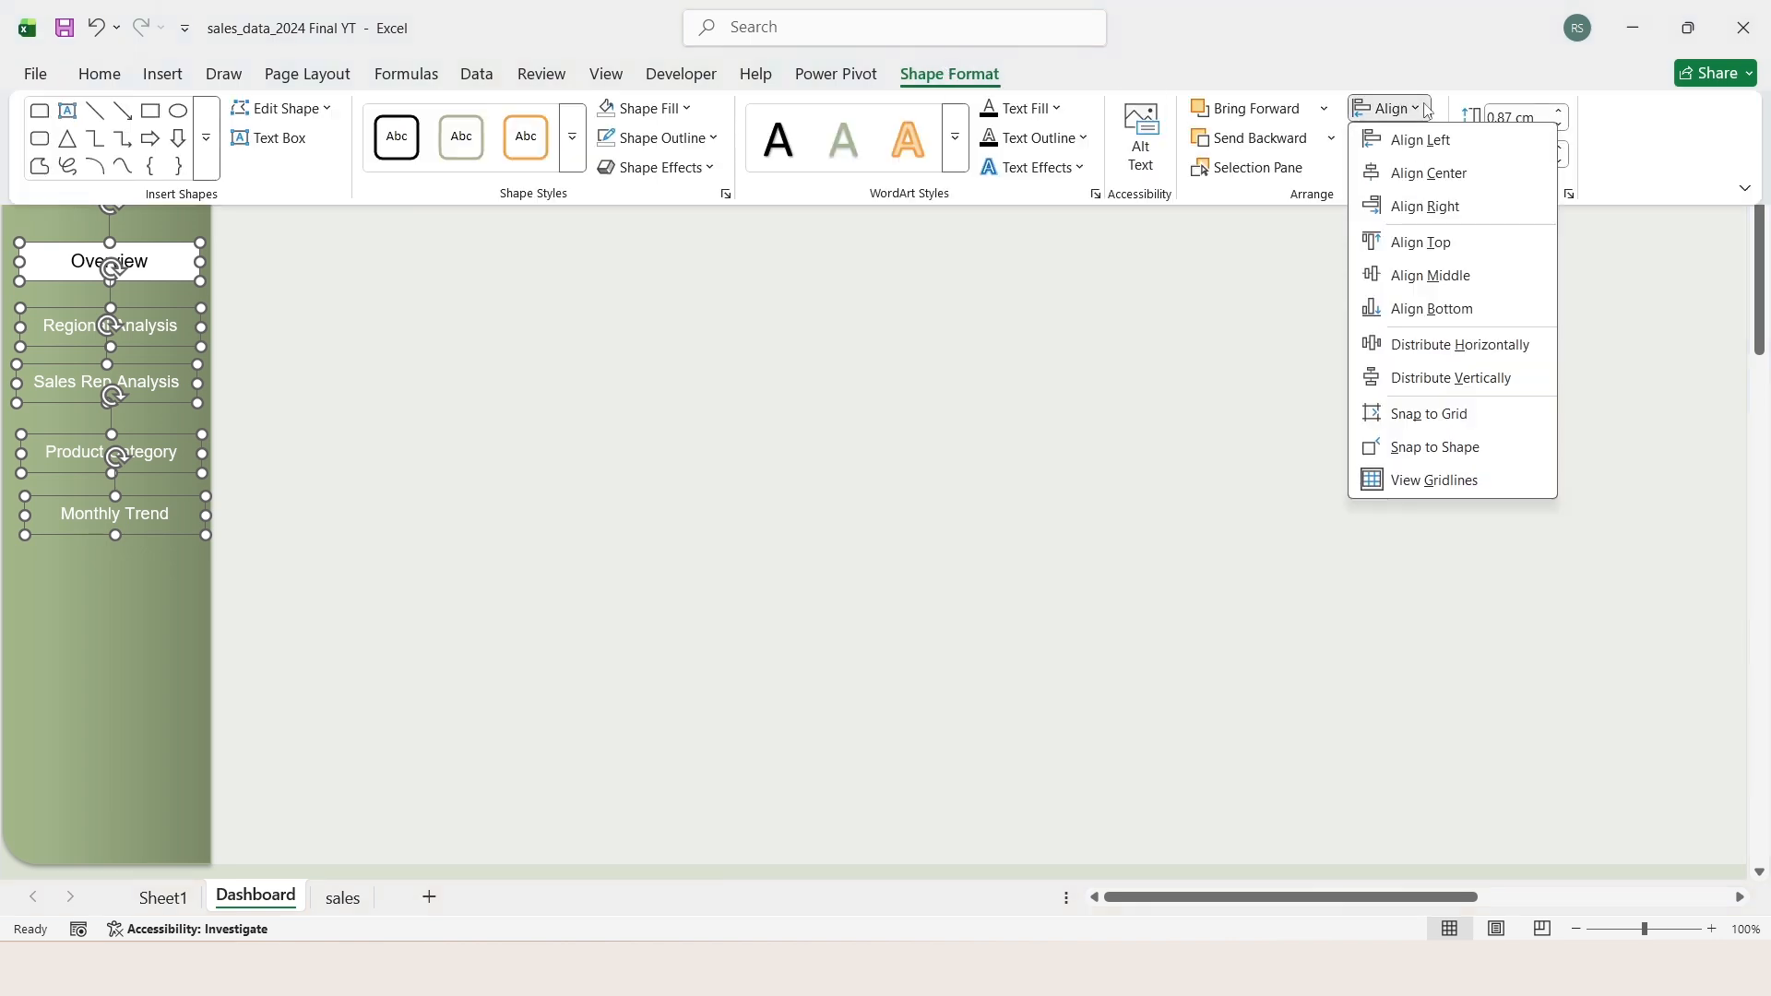
pyautogui.click(1422, 209)
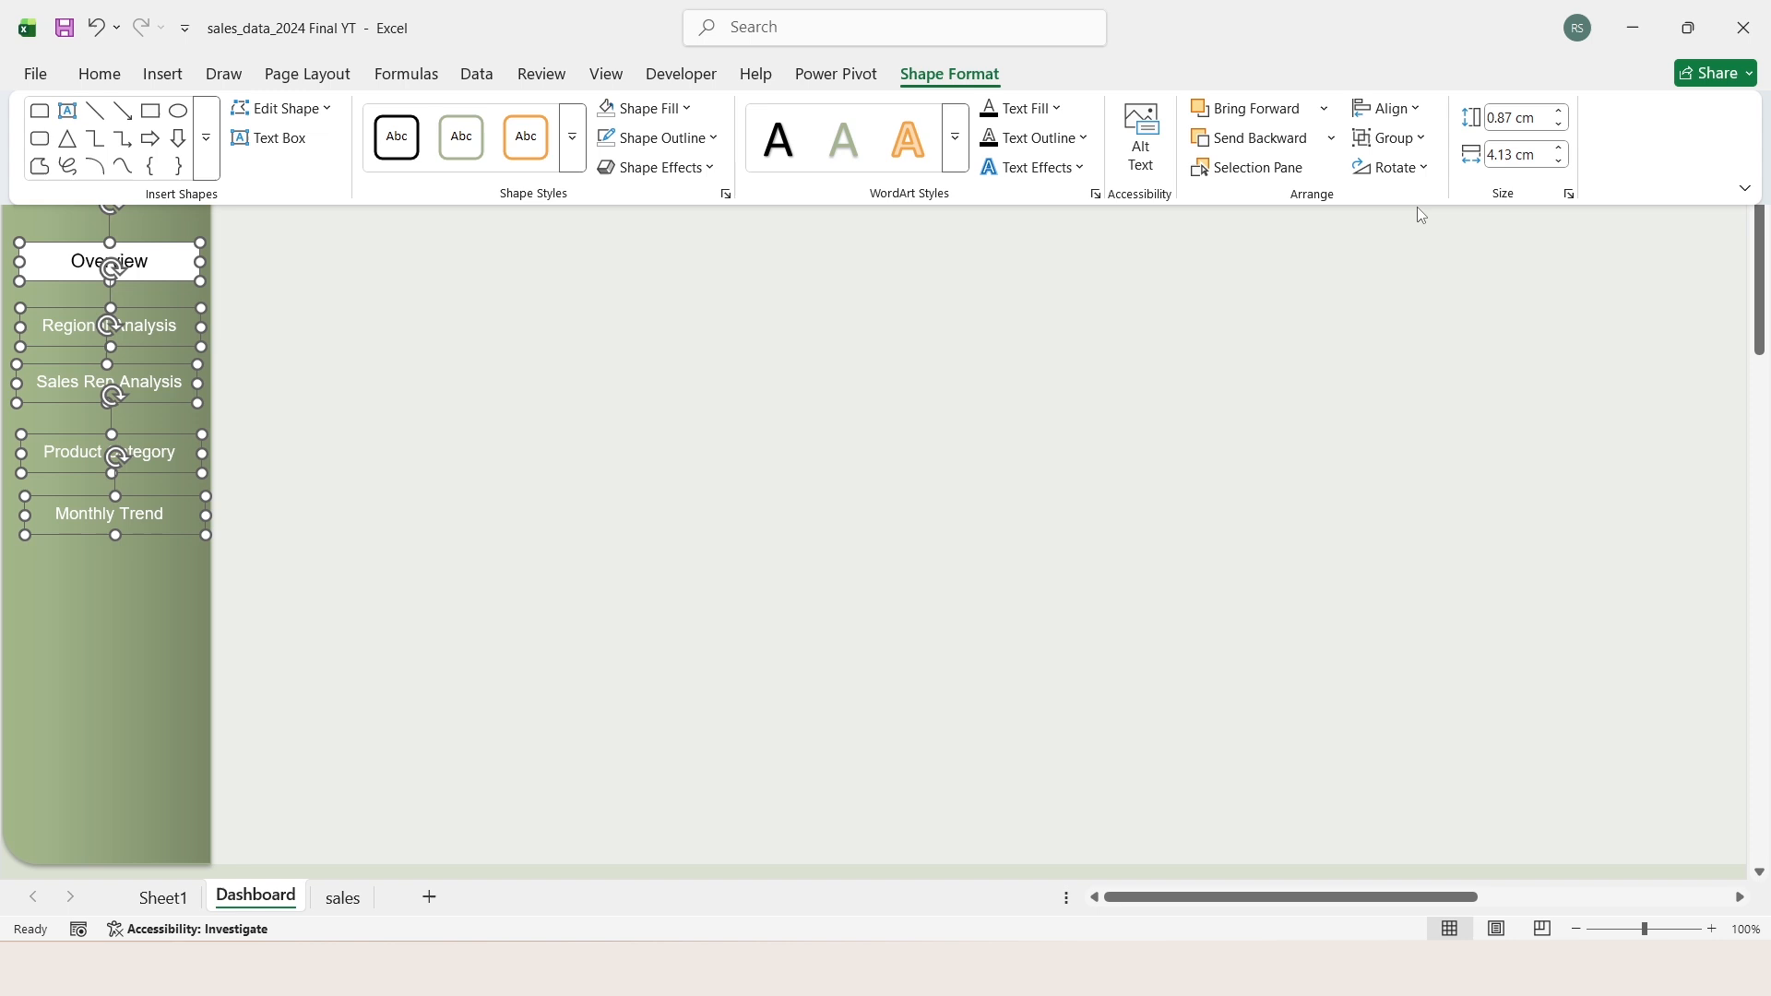
pyautogui.click(1428, 111)
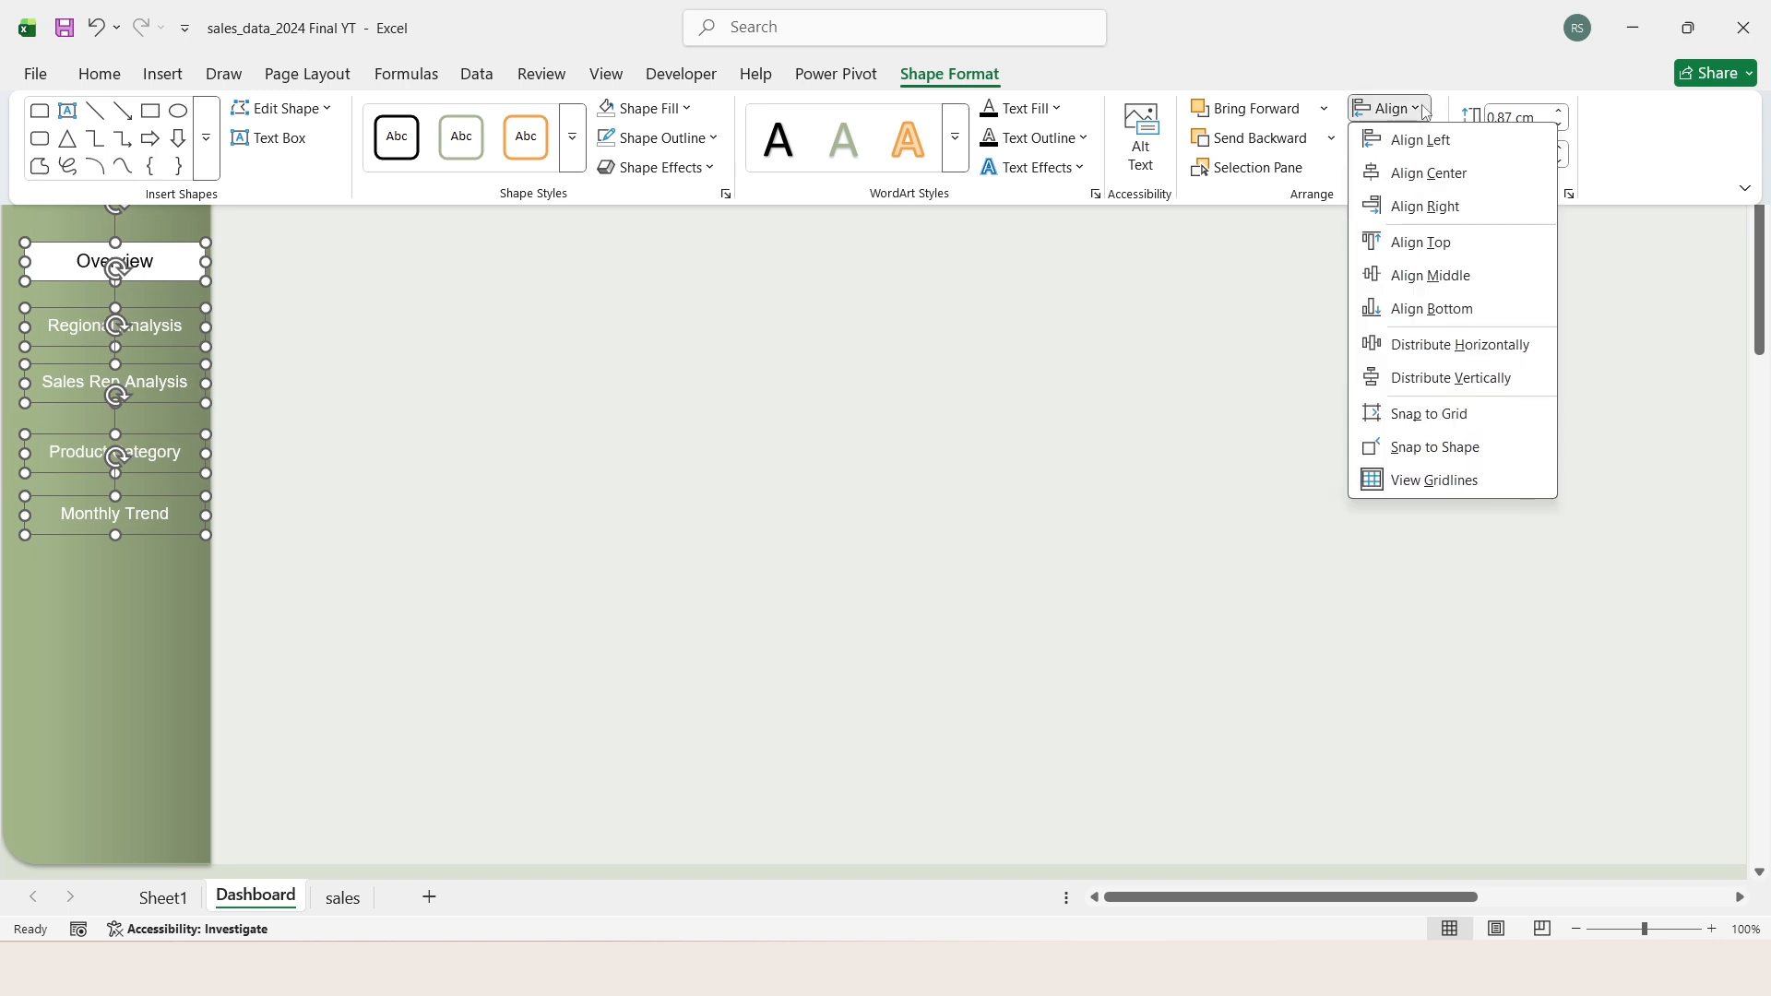
pyautogui.click(1514, 385)
pyautogui.hotkey('ctrl', 'F1')
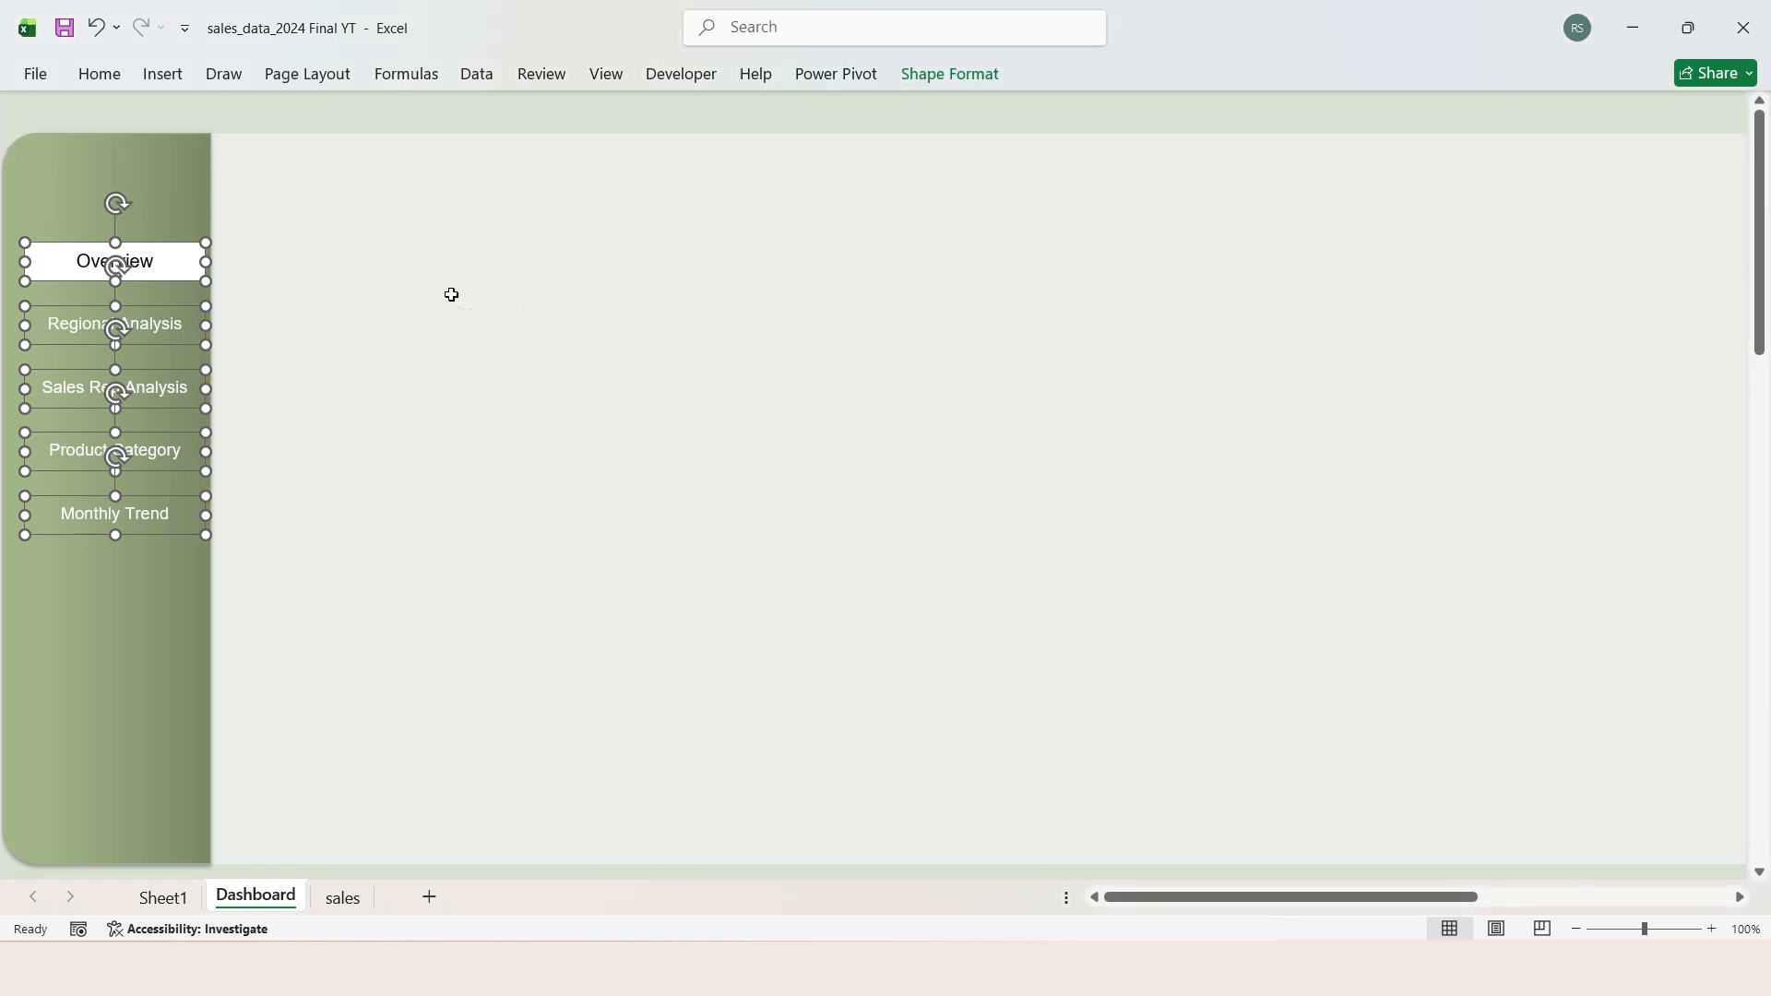
# Step: Move the five aligned buttons slightly down the sidebar together and deselect them
pyautogui.press('Down')
pyautogui.press('Down')
pyautogui.press('Down')
pyautogui.press('Down')
pyautogui.press('Down')
pyautogui.press('Down')
pyautogui.press('Escape')
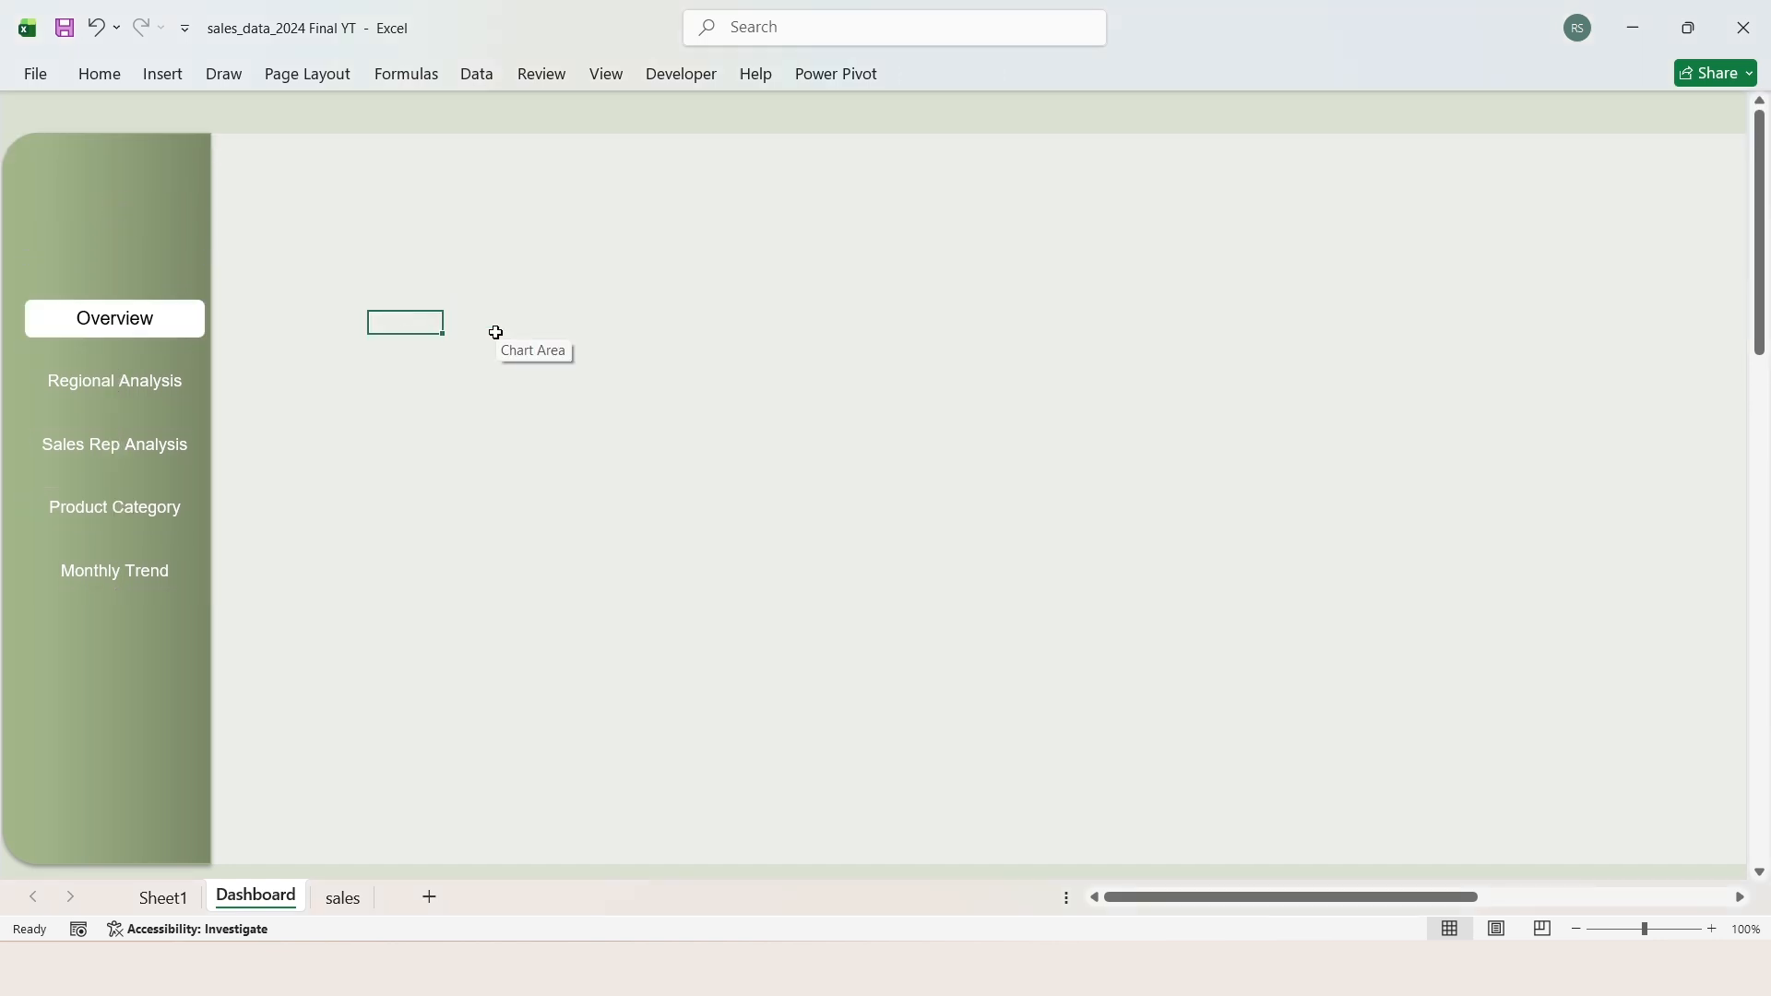
# Step: Insert a diagonal-corners-rounded rectangle as a title banner across the dashboard's upper edge, about 21.27 cm wide and 1.27 cm tall
pyautogui.click(167, 81)
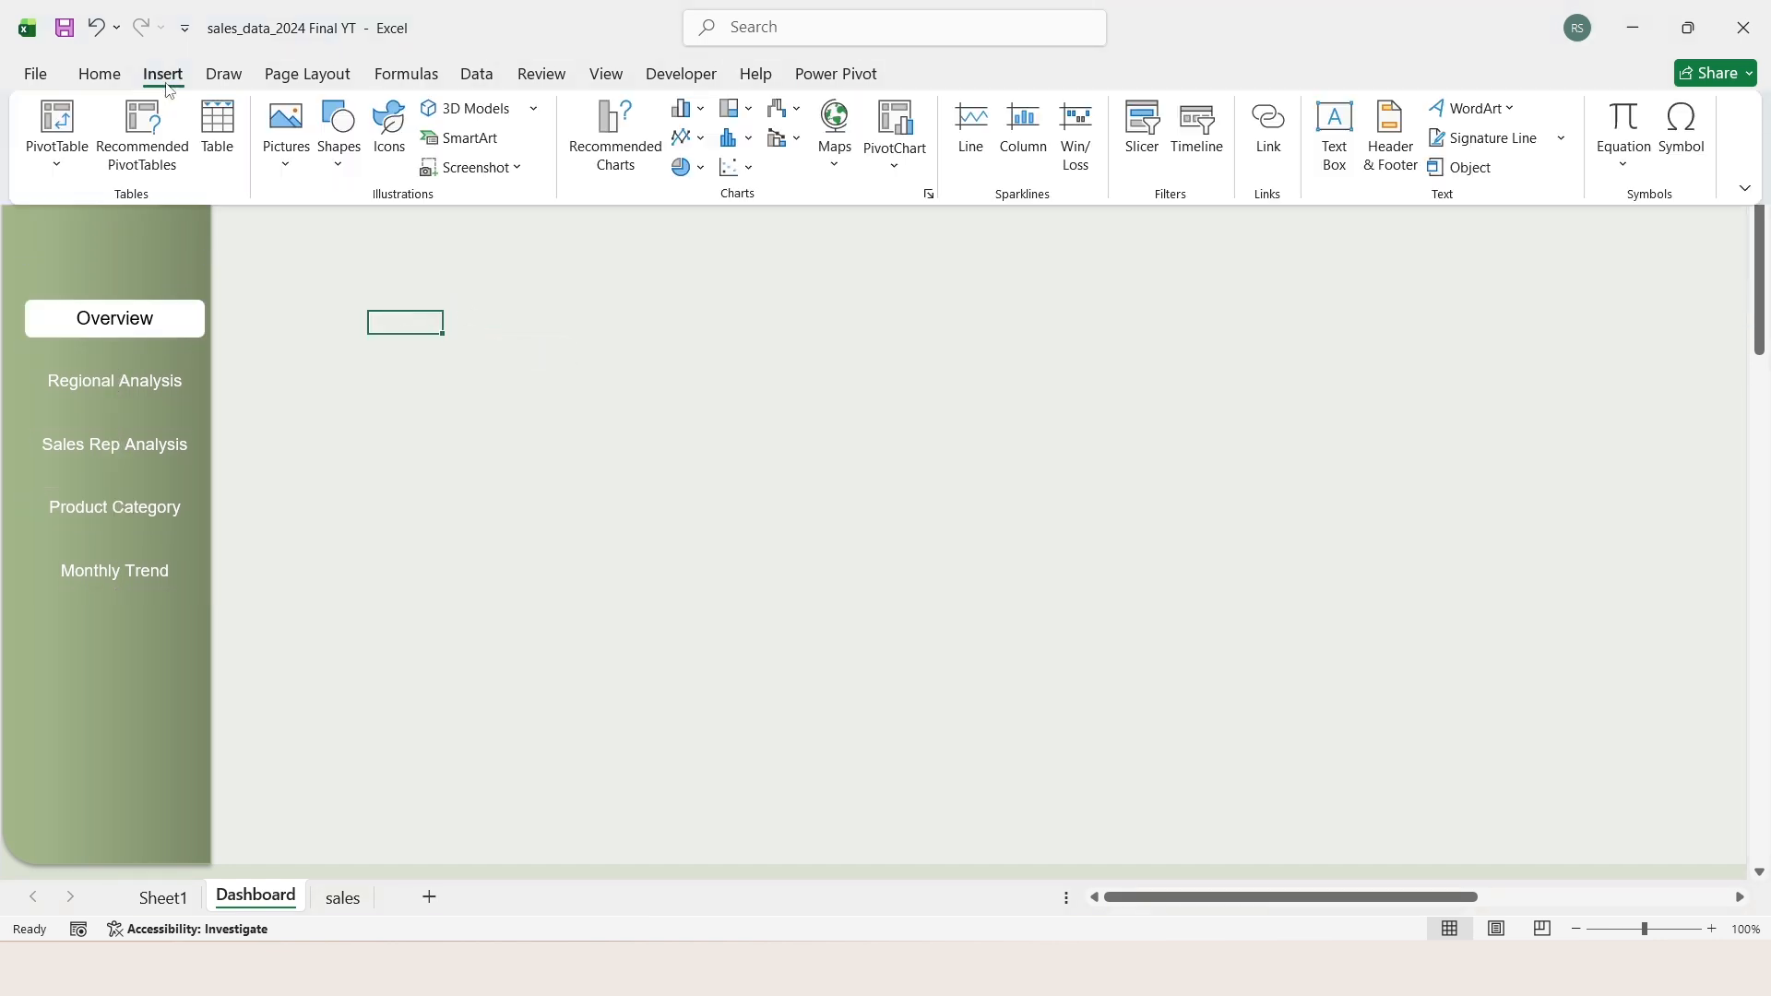
pyautogui.click(337, 159)
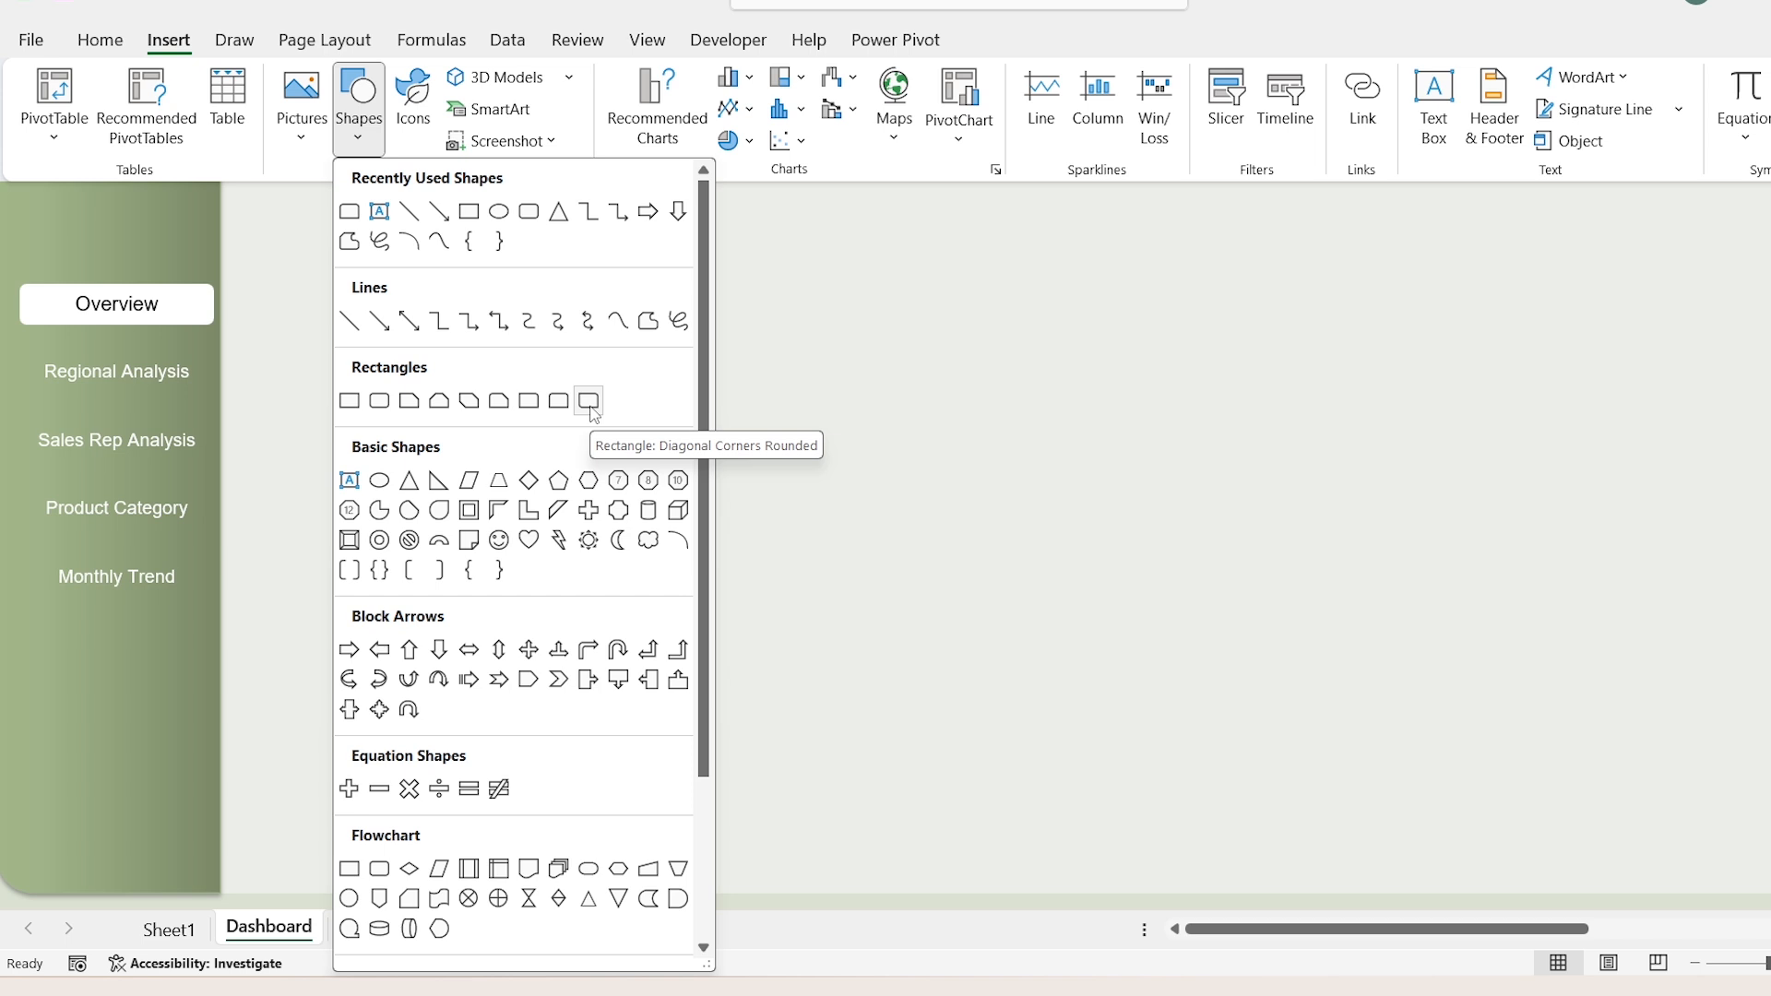
pyautogui.click(594, 412)
pyautogui.click(644, 206)
pyautogui.moveTo(763, 266); pyautogui.dragTo(1468, 267)
pyautogui.moveTo(1057, 327); pyautogui.dragTo(1056, 267)
pyautogui.moveTo(997, 226); pyautogui.dragTo(971, 98)
pyautogui.moveTo(621, 98); pyautogui.dragTo(529, 101)
pyautogui.moveTo(1448, 98); pyautogui.dragTo(1531, 98)
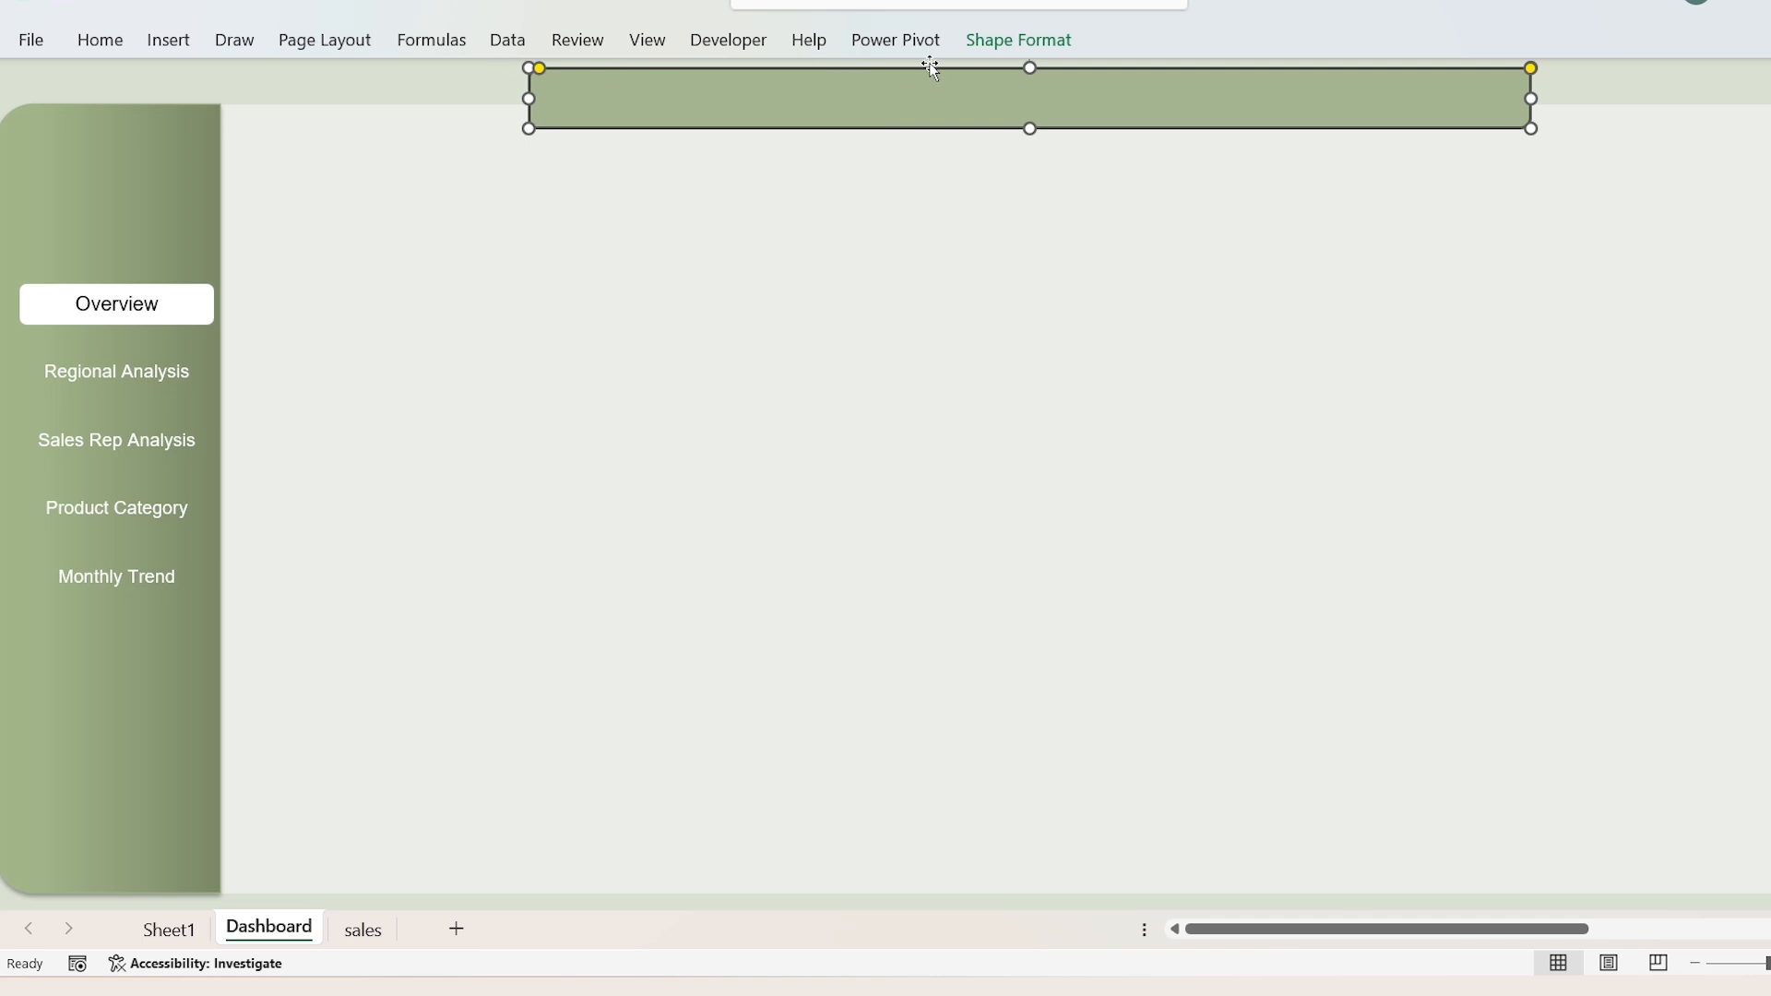
# Step: Apply the "Moderate Effect - Olive Green, Accent 1" shape style to the title banner
pyautogui.click(1005, 46)
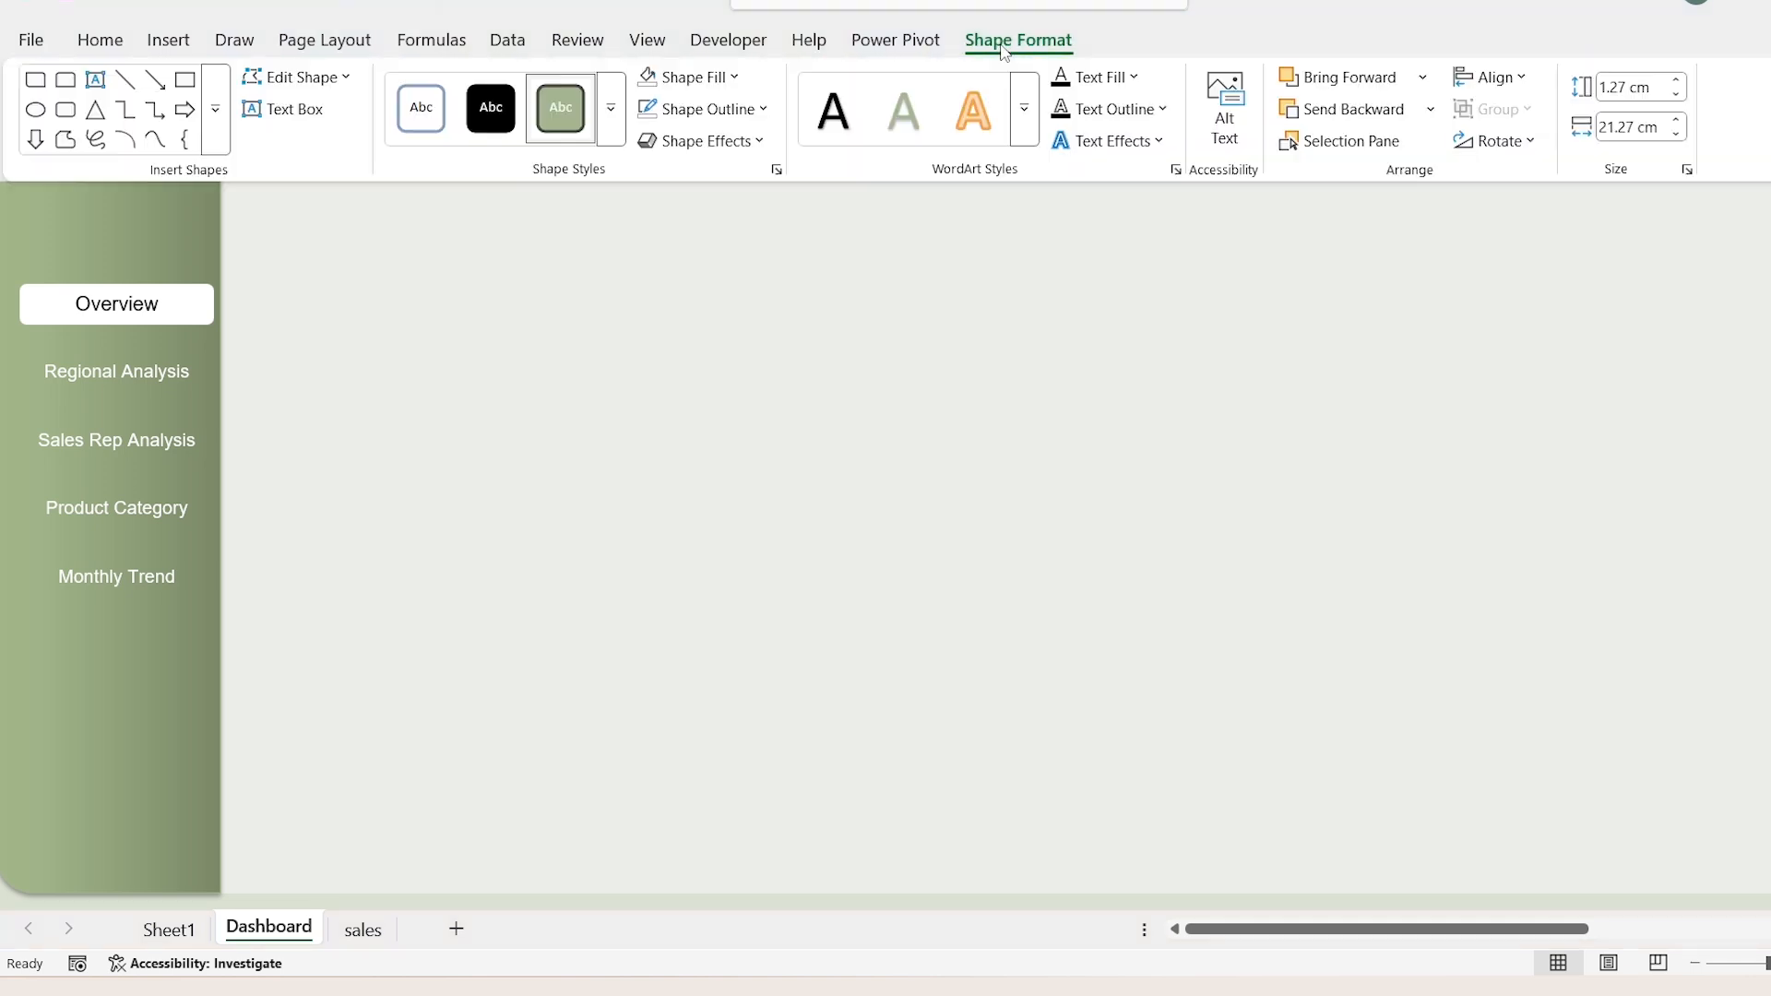
pyautogui.click(618, 122)
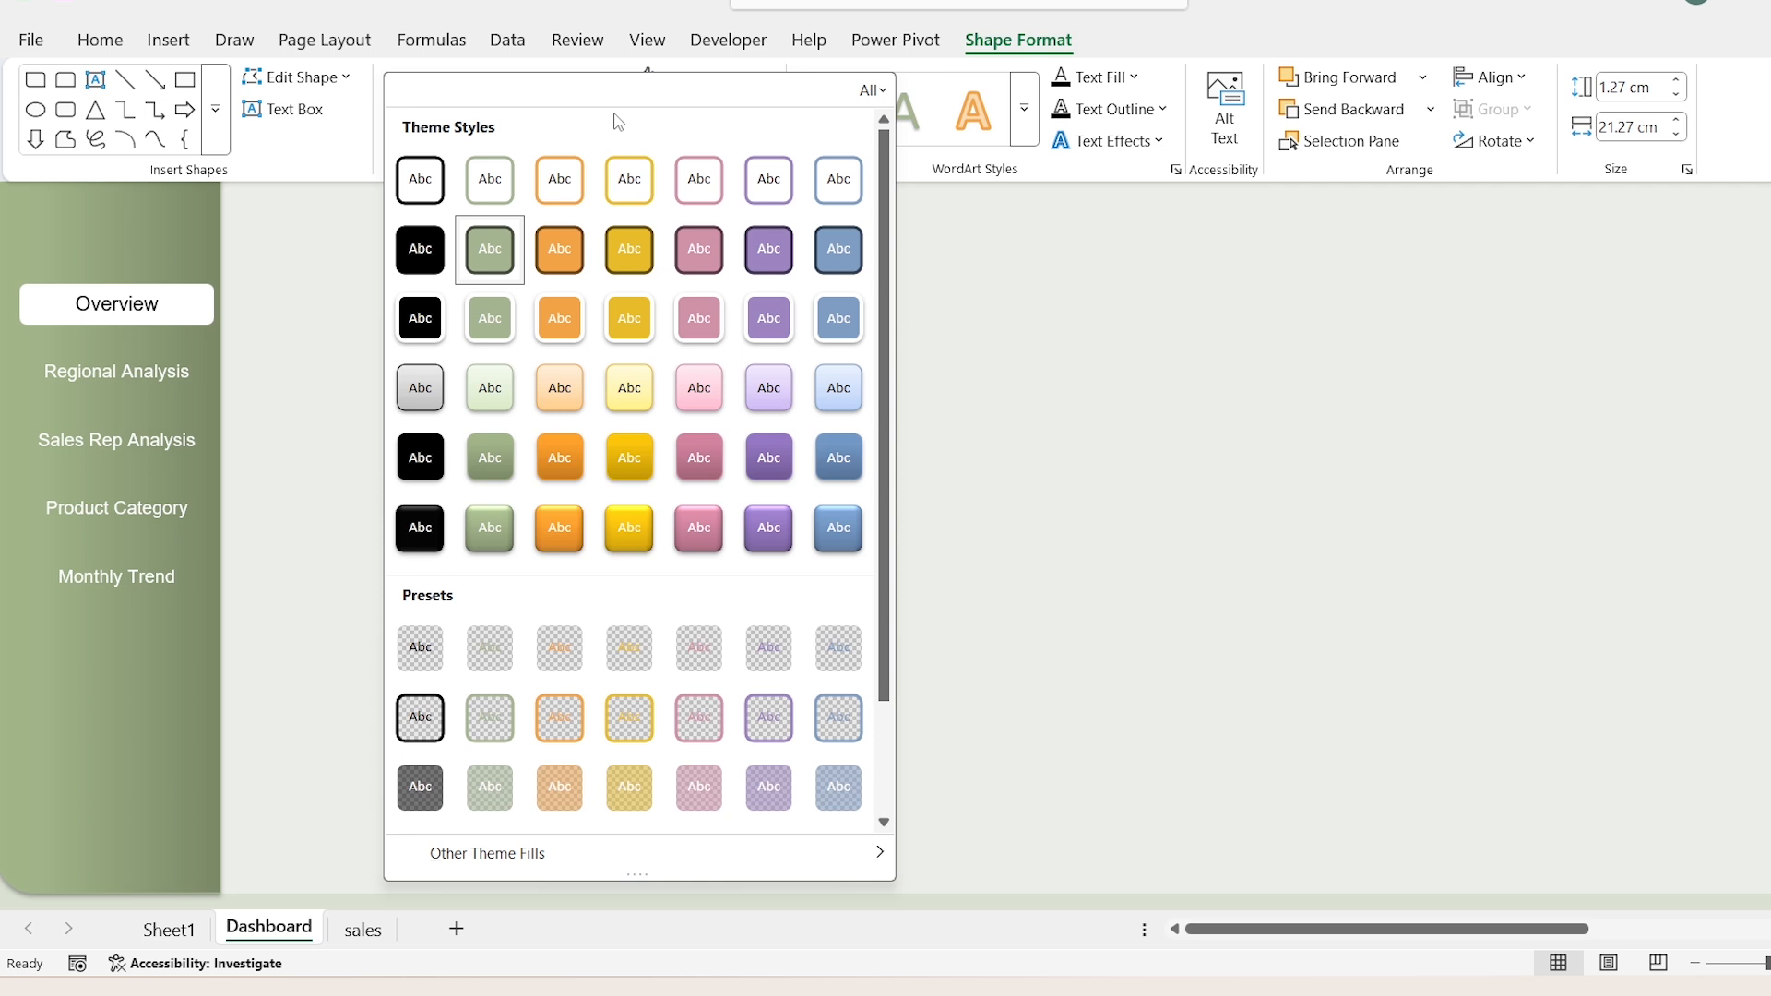
pyautogui.click(505, 462)
# Step: Paste the title "Sales Performance Intelligence Dashboard" into the banner and delete the stray leading character
pyautogui.click(906, 102)
pyautogui.write('Sales Performance Intelligence Dashboard')
pyautogui.press('Home')
pyautogui.press('Delete')
# Step: Format the banner title as non-bold 24 pt Arial, centered horizontally and vertically
pyautogui.hotkey('ctrl', 'a')
pyautogui.click(100, 39)
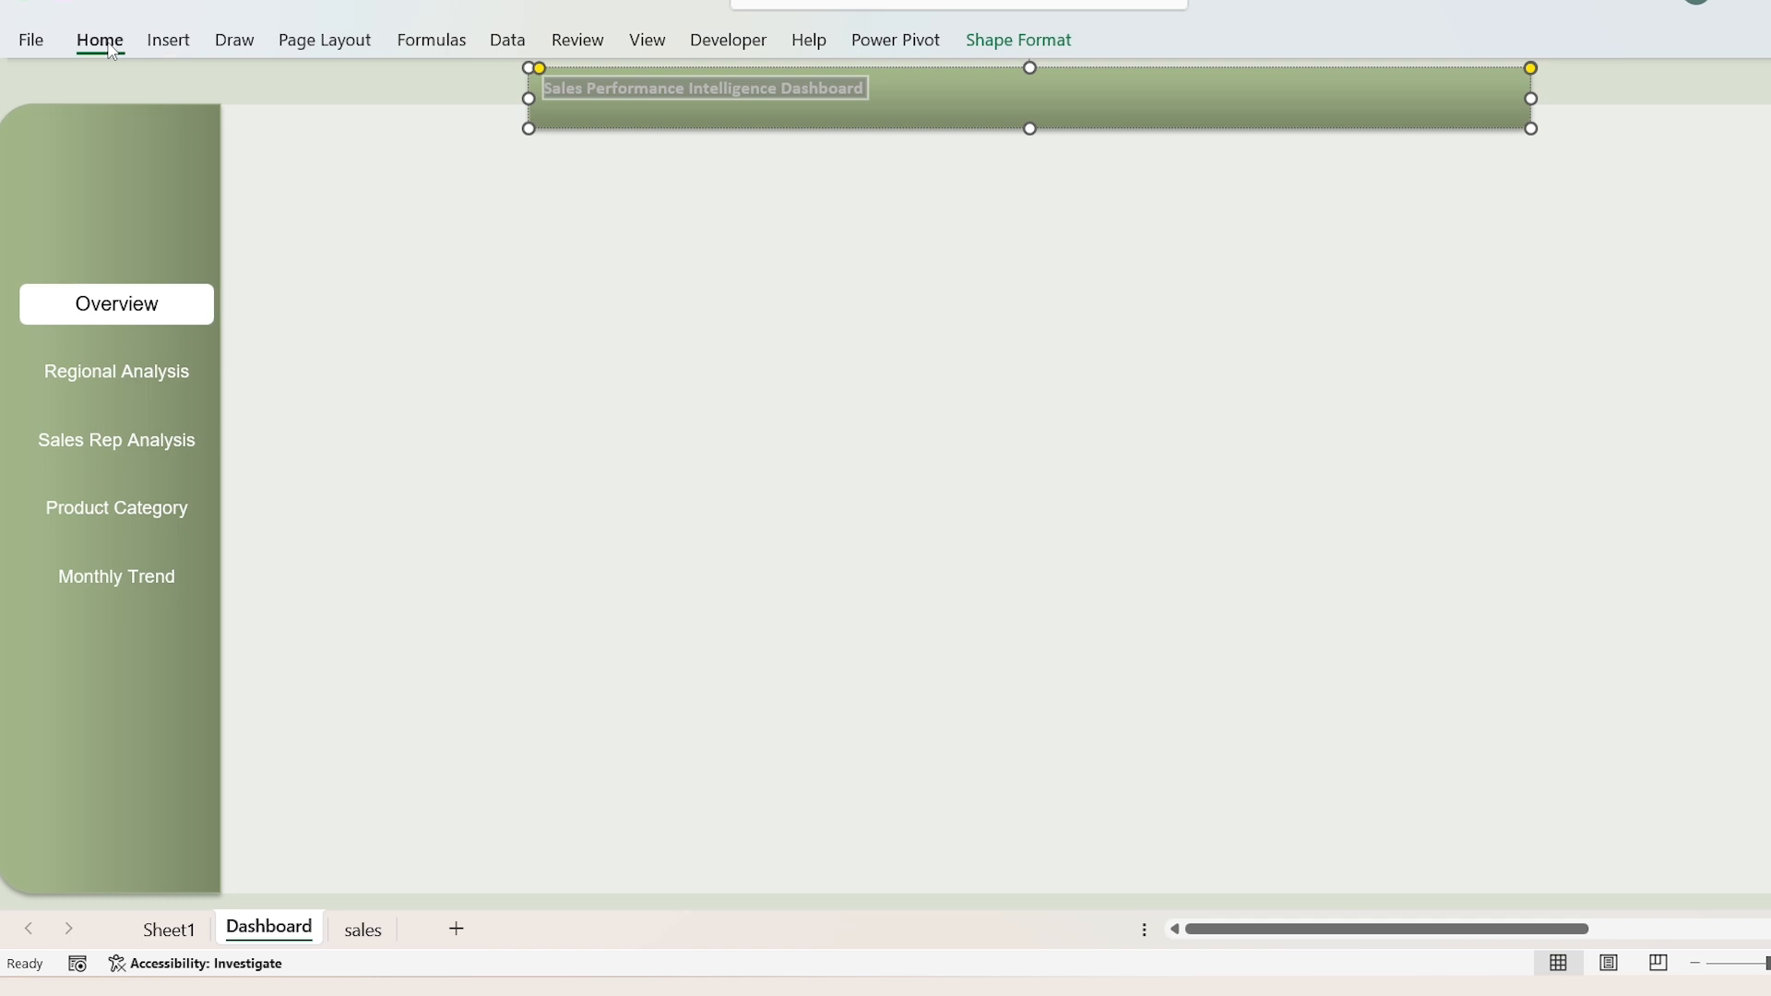
pyautogui.click(331, 86)
pyautogui.write('Arial')
pyautogui.click(247, 136)
pyautogui.click(412, 88)
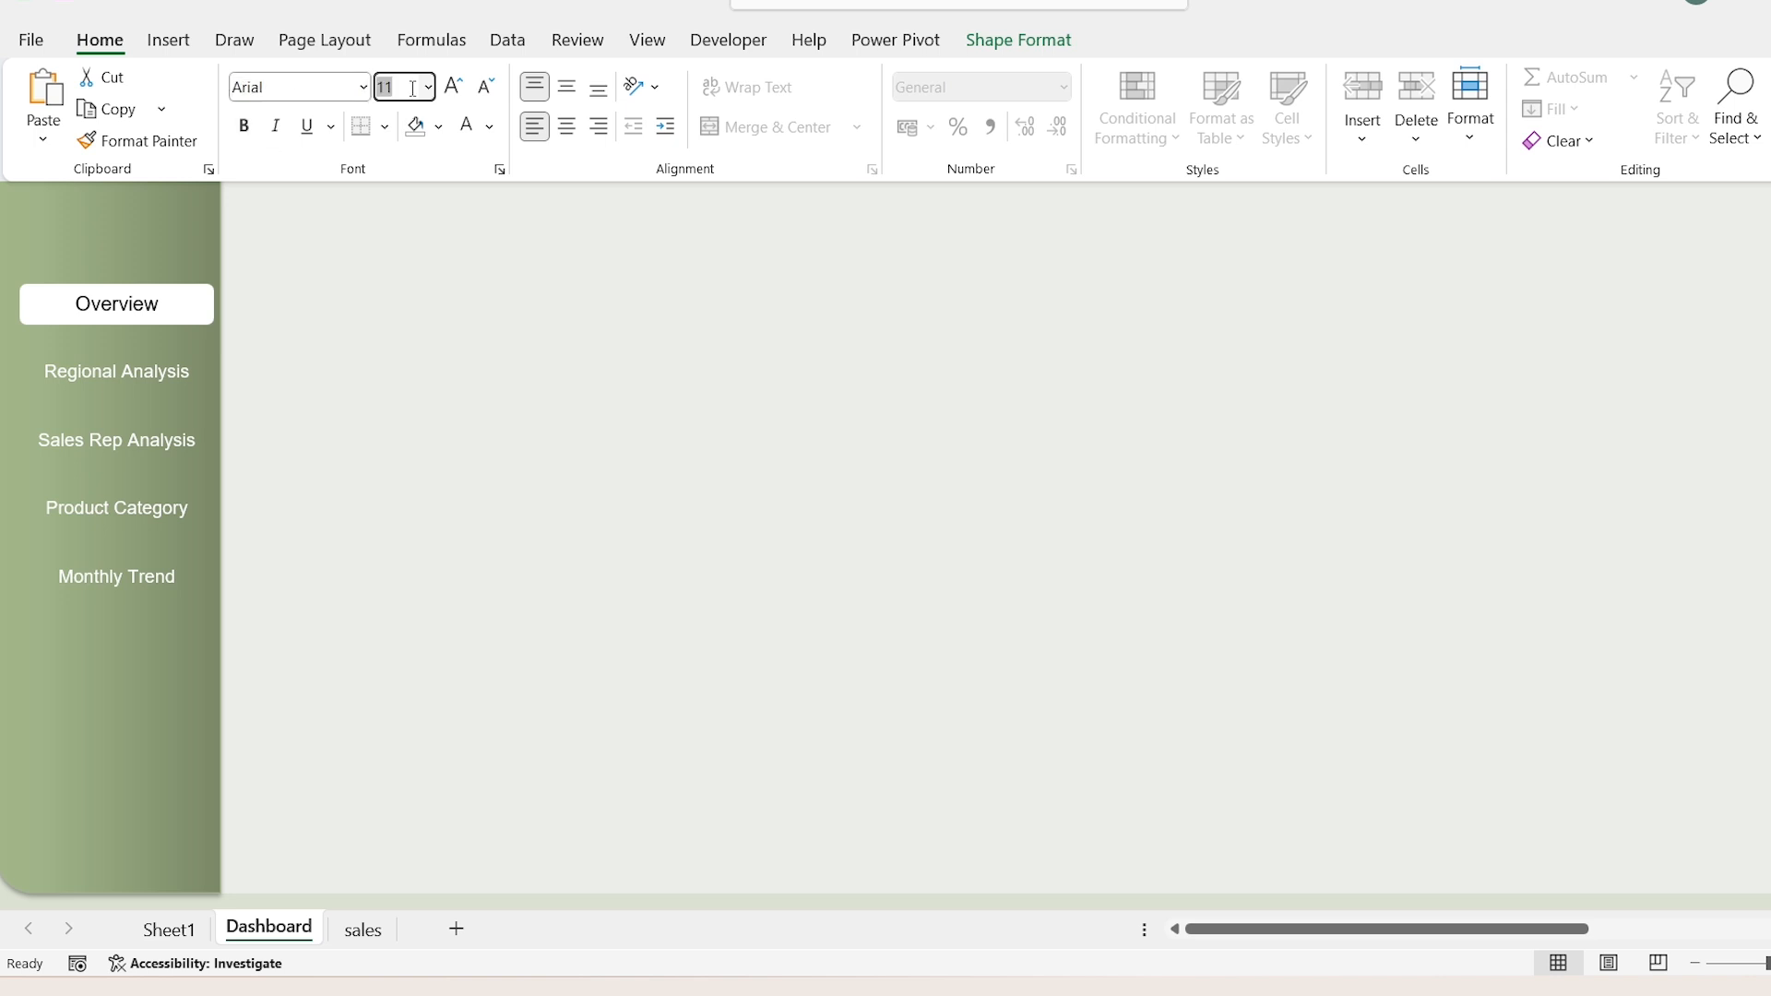
pyautogui.write('24')
pyautogui.press('Return')
pyautogui.click(565, 126)
pyautogui.click(574, 93)
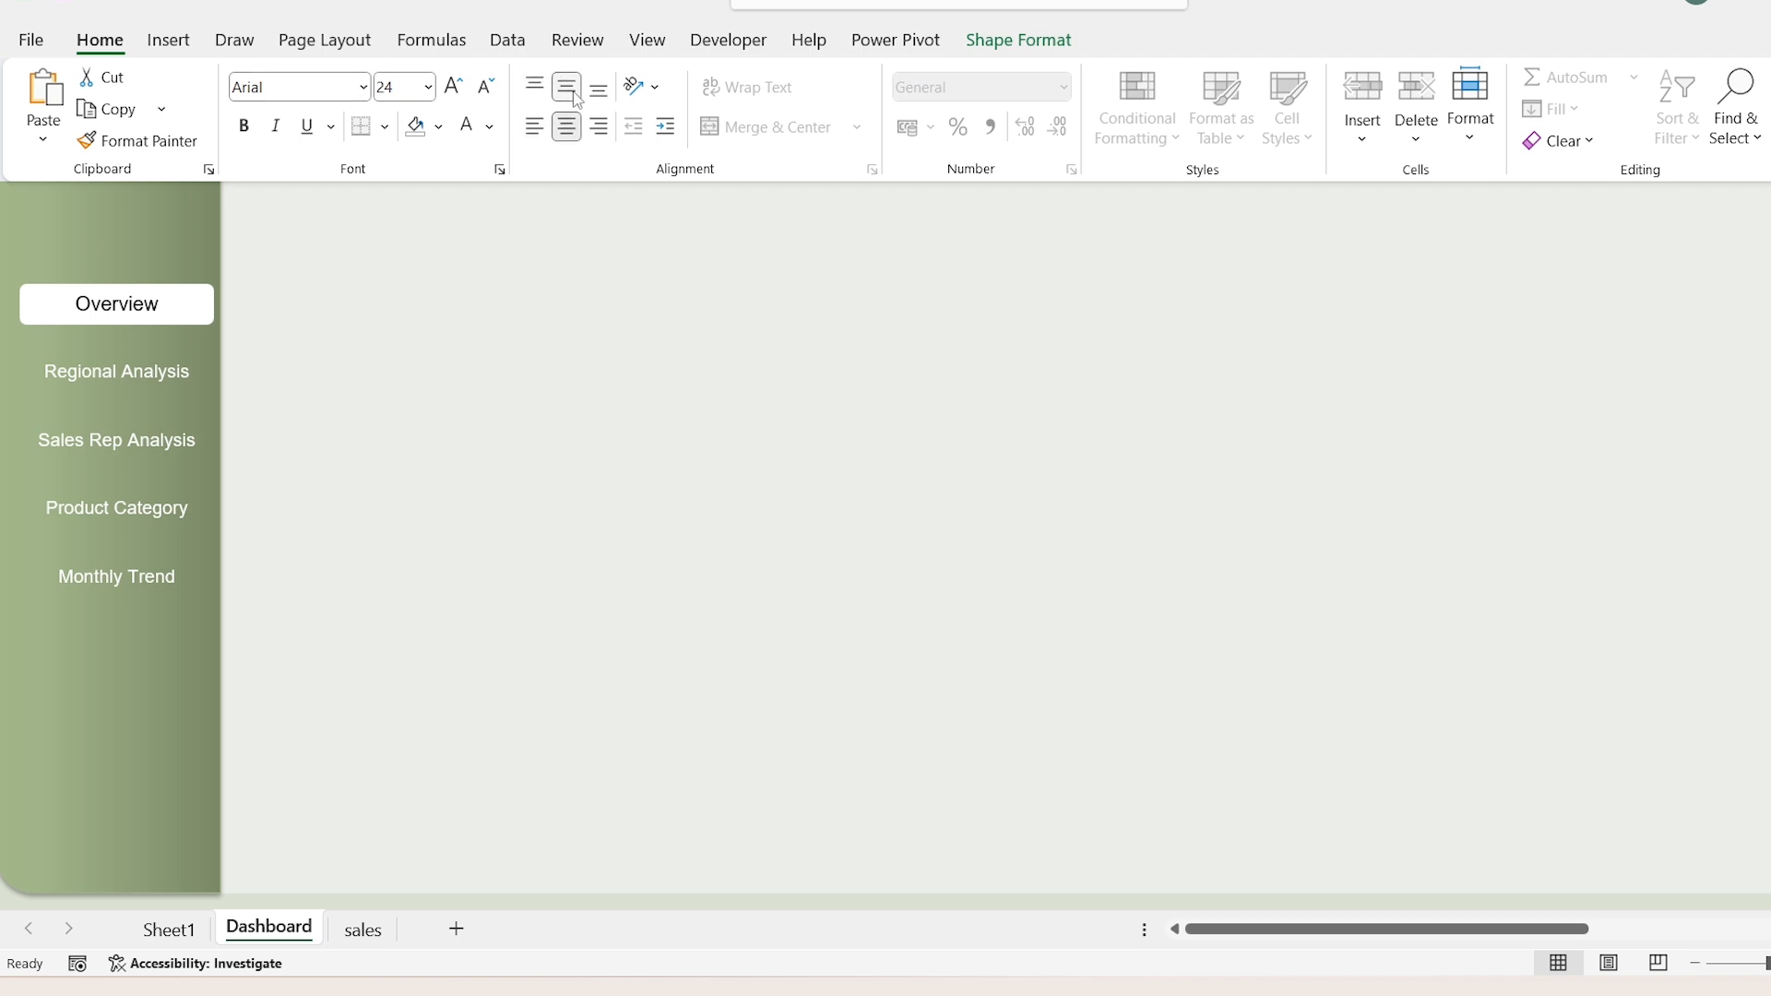
pyautogui.click(607, 268)
pyautogui.press('Escape')
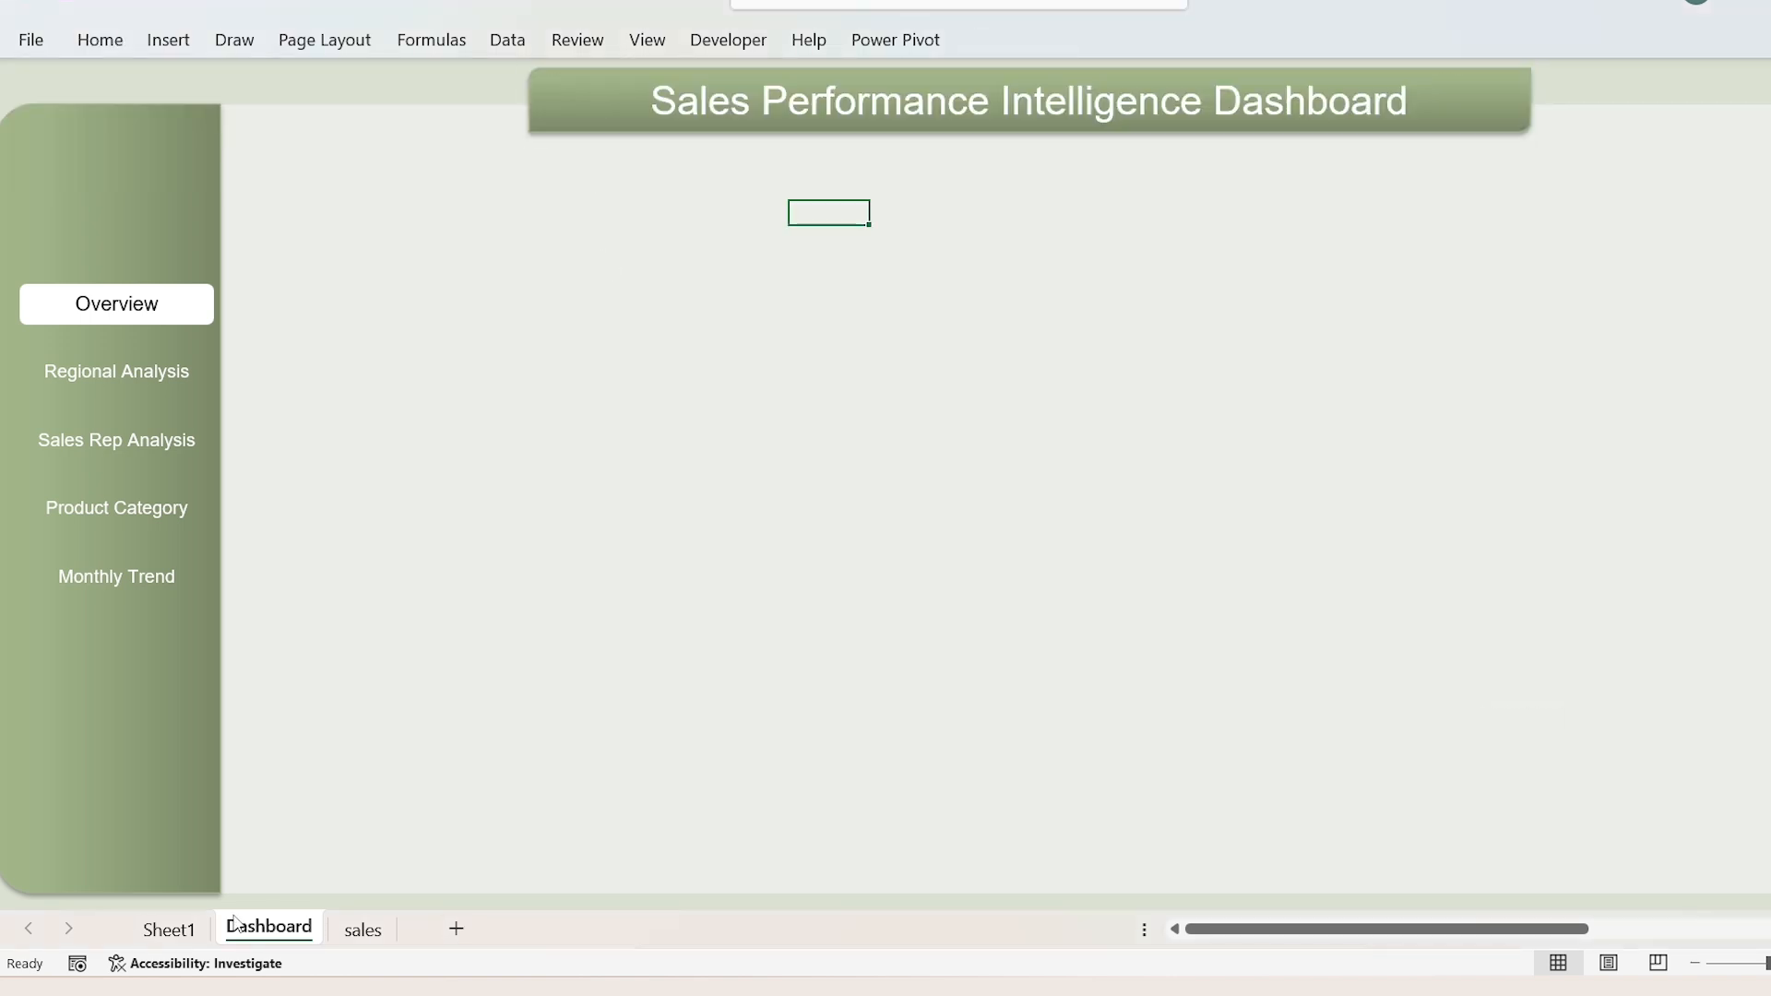
# Step: Insert slicers for Month, Product Category, Region, Target Status and Year from the Variance By Product Category chart on Sheet1
pyautogui.click(180, 930)
pyautogui.click(792, 287)
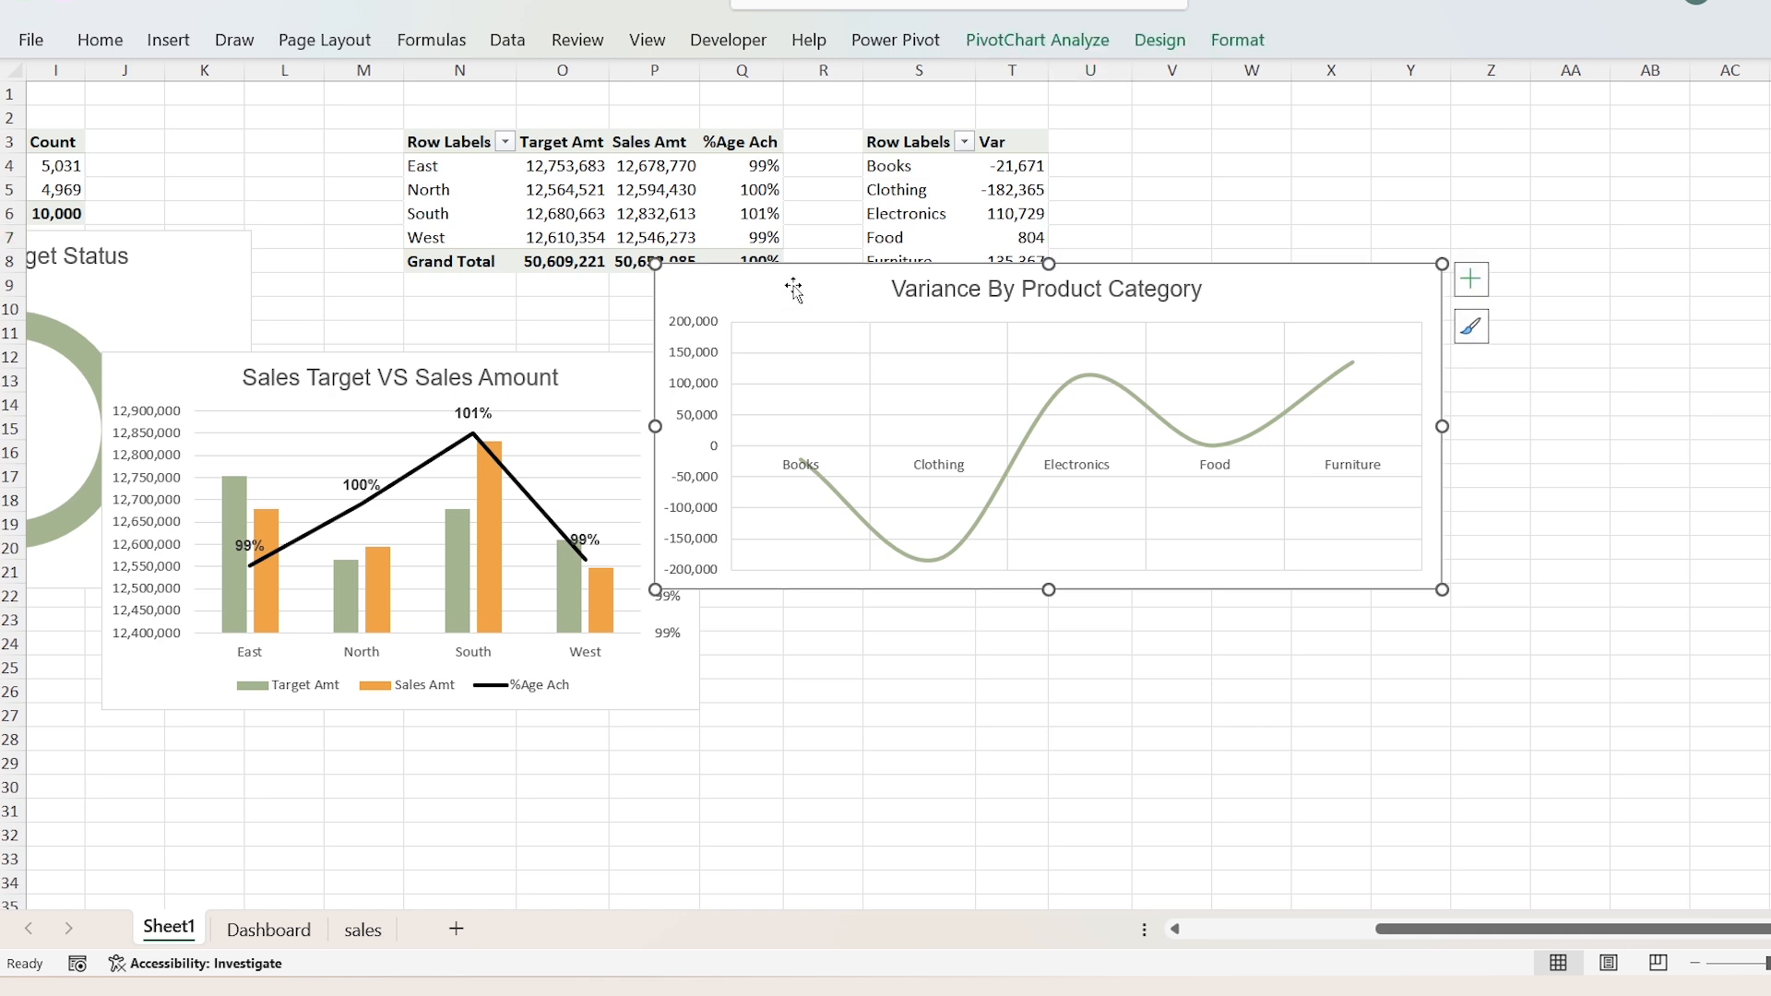
pyautogui.click(171, 58)
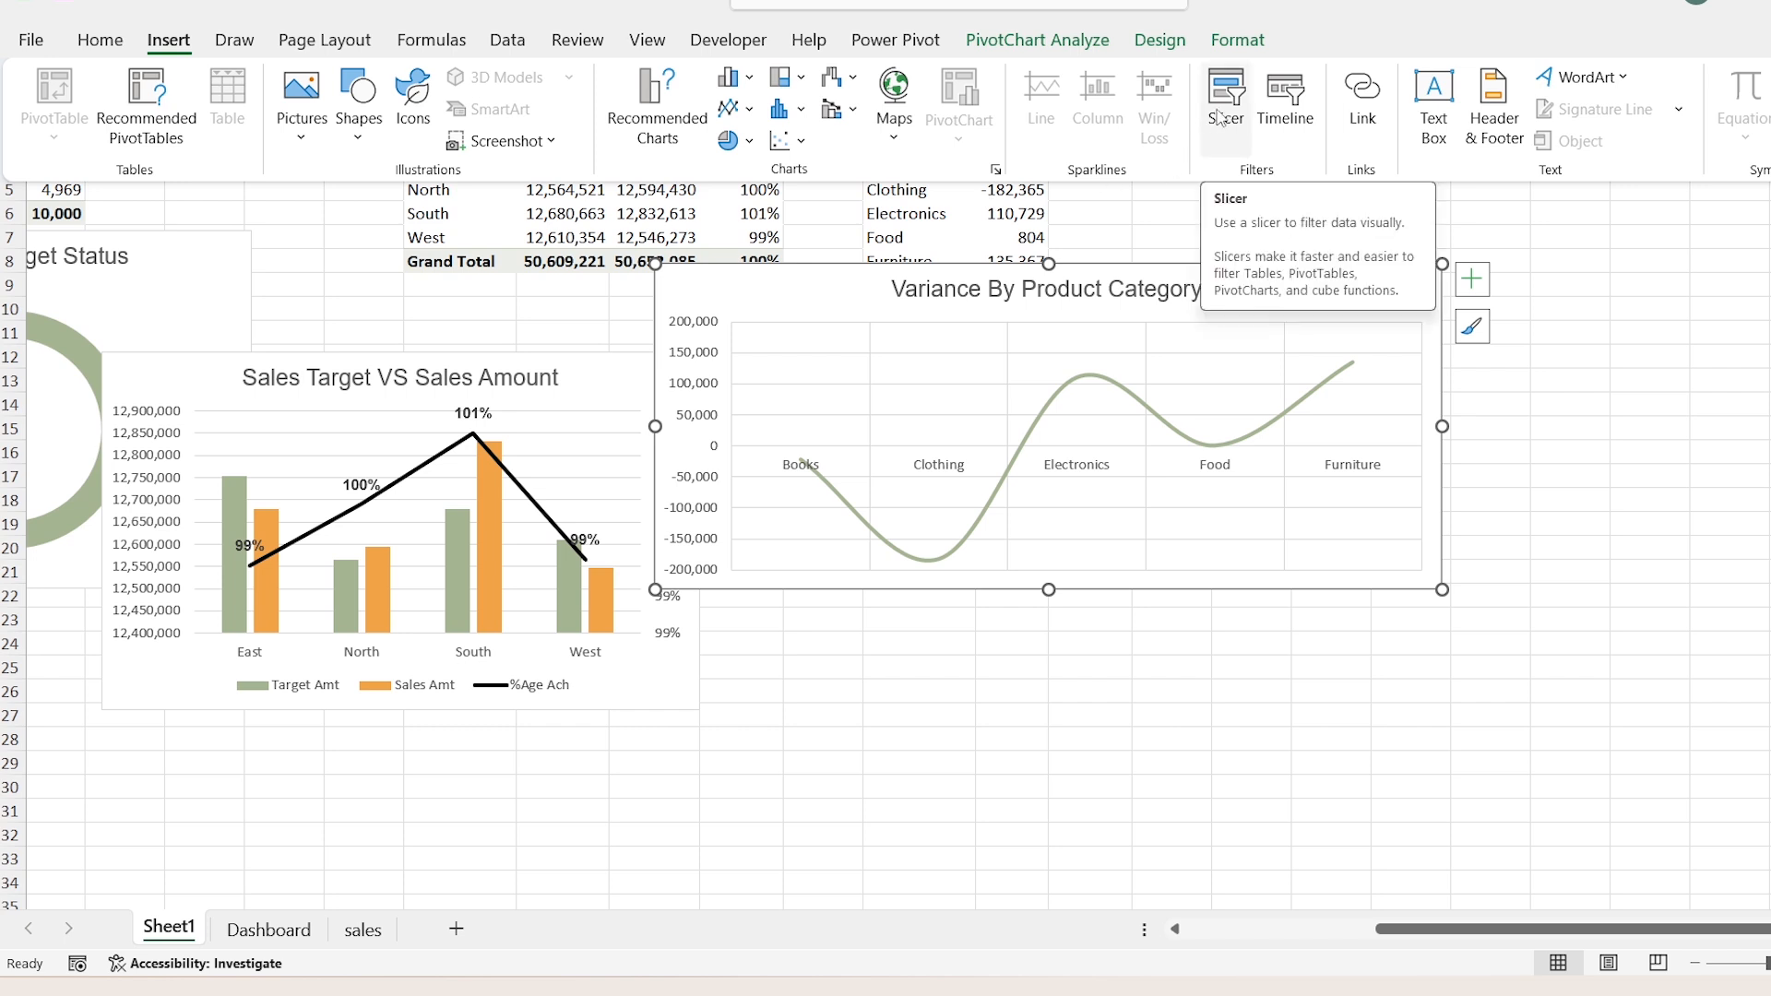
pyautogui.click(1221, 117)
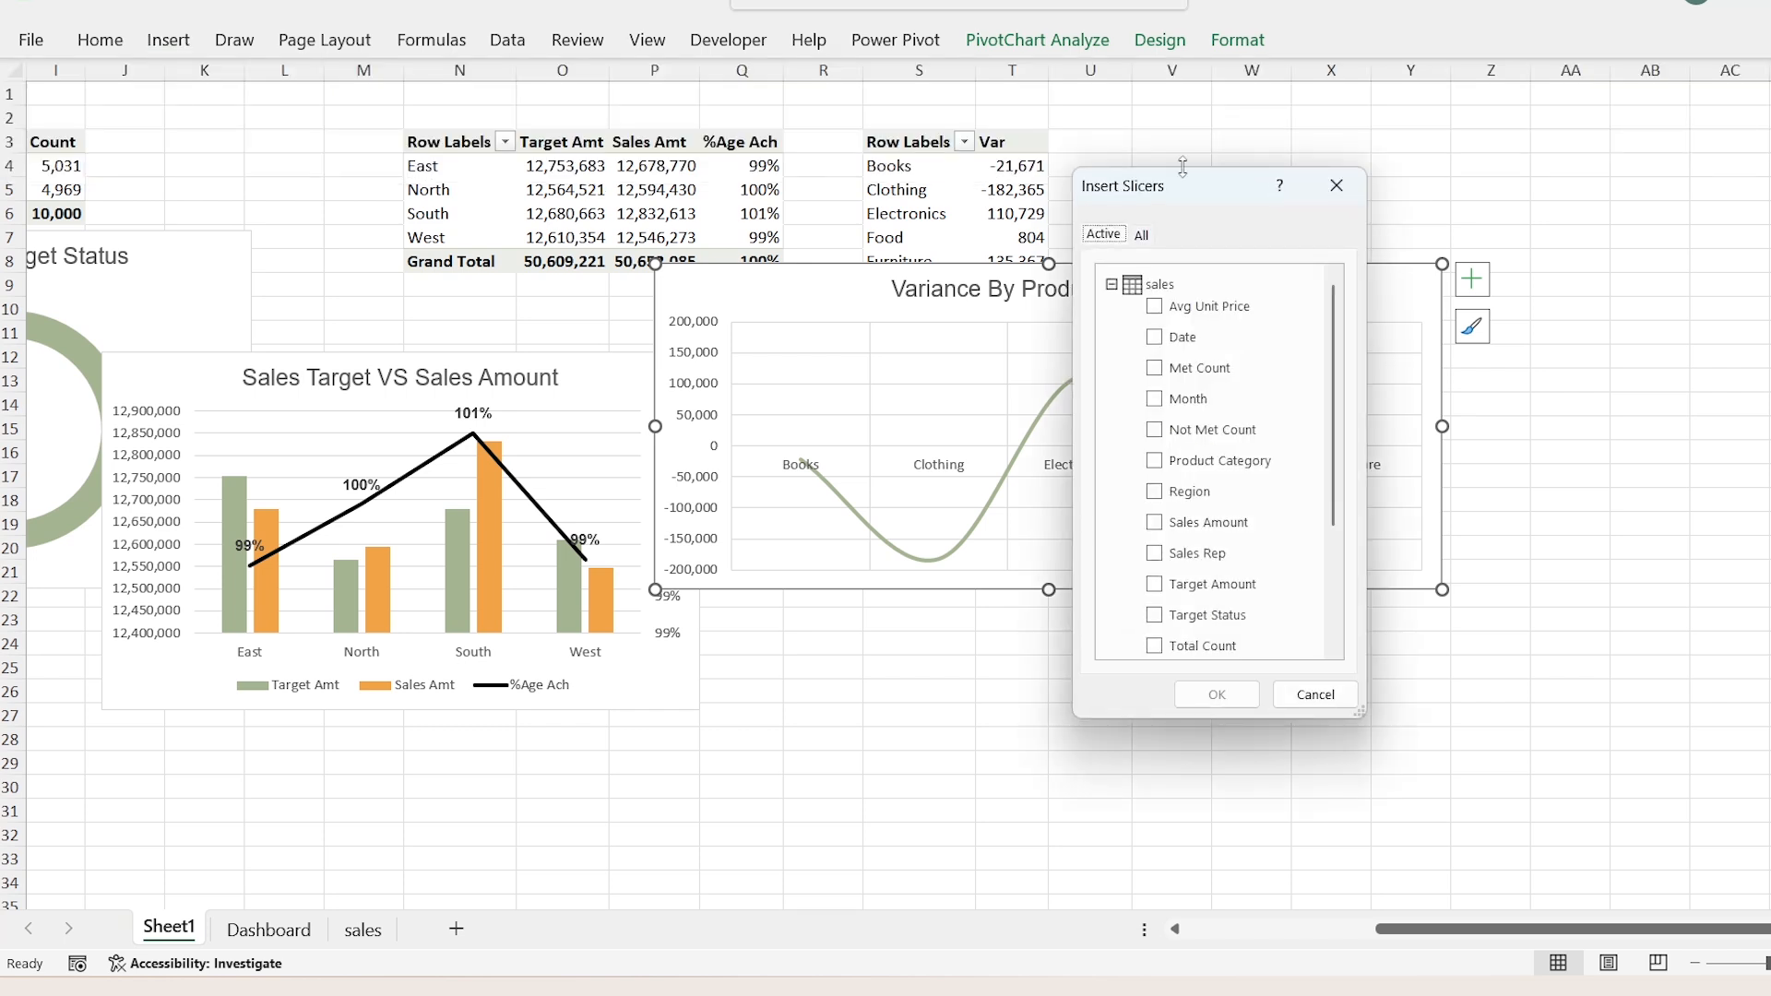
pyautogui.click(1156, 398)
pyautogui.click(1159, 463)
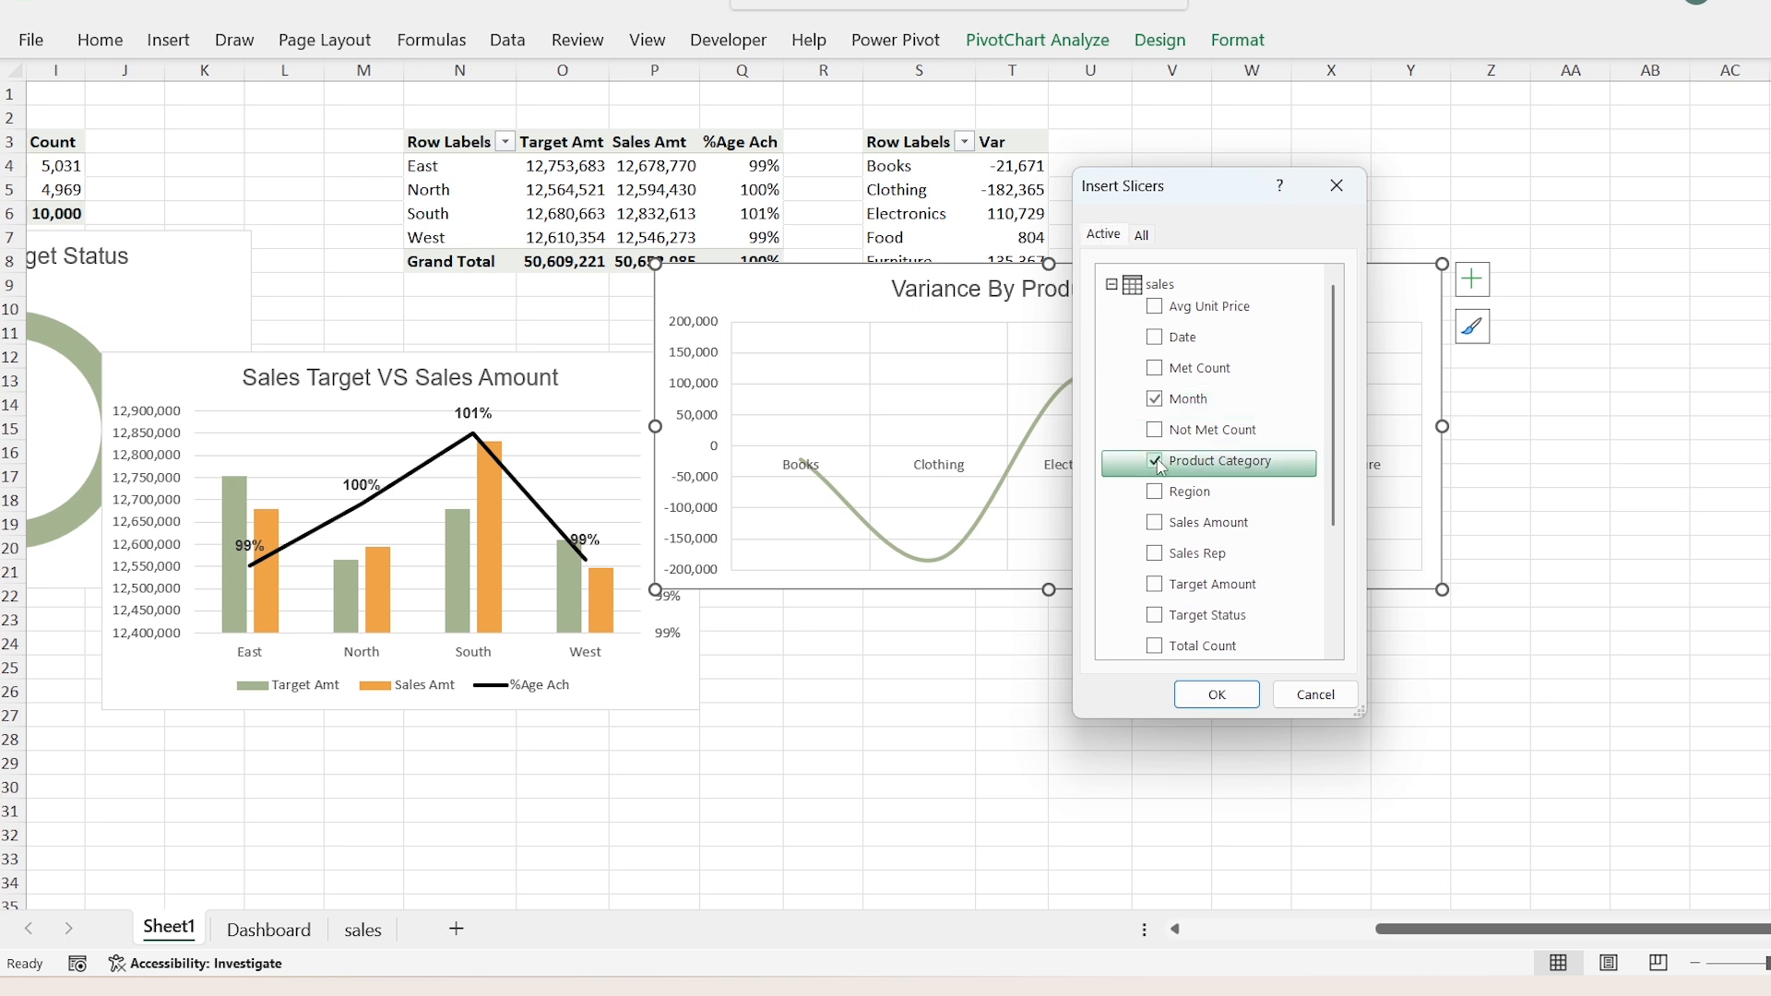
pyautogui.click(1160, 493)
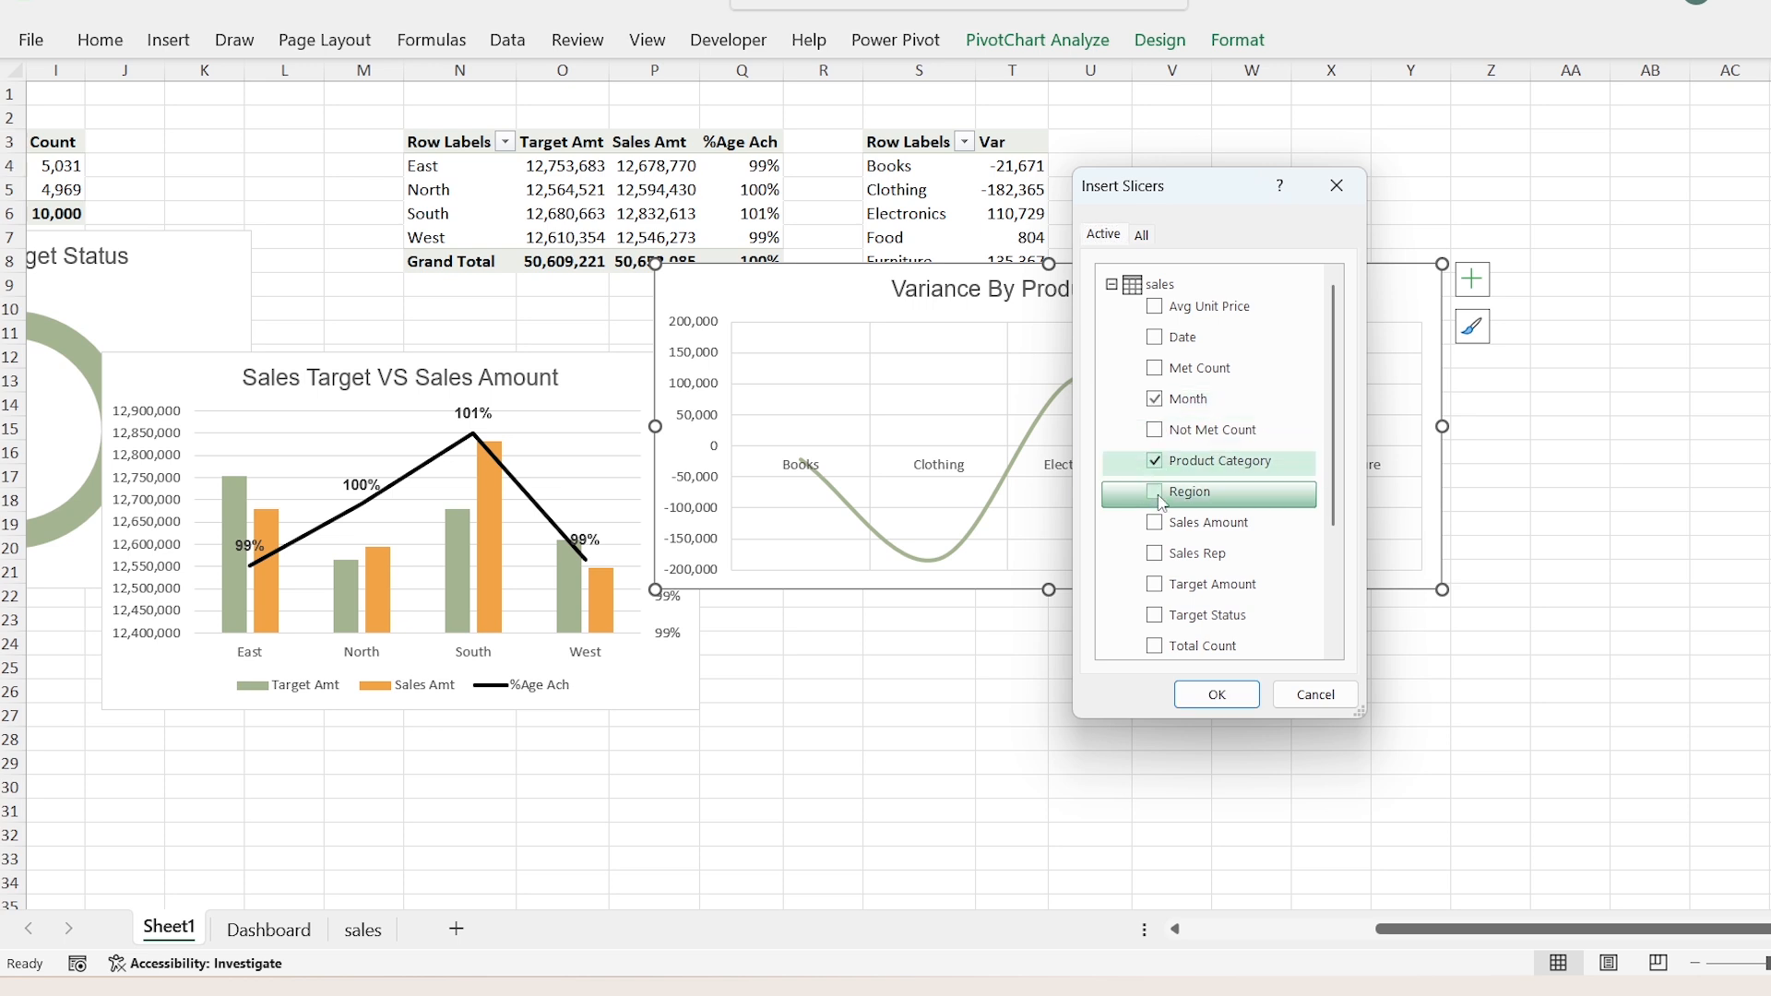
pyautogui.click(1161, 627)
pyautogui.scroll(-2, 1162, 629)
pyautogui.click(1154, 628)
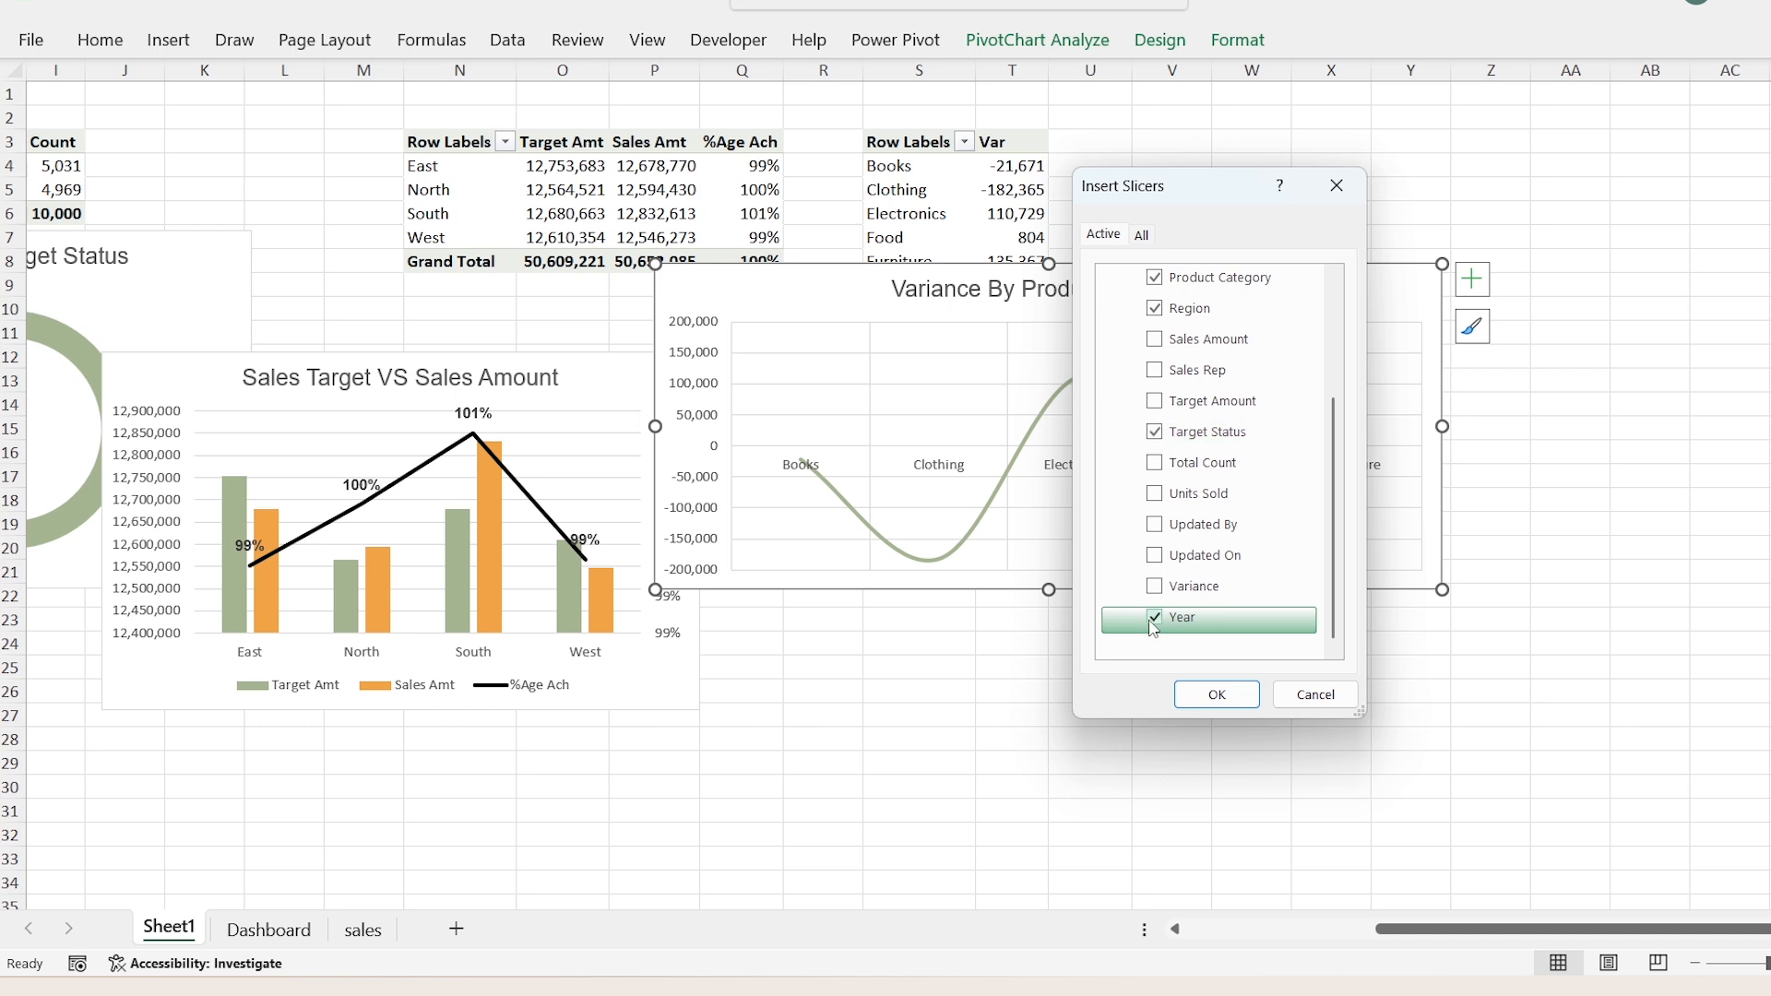
pyautogui.click(1217, 694)
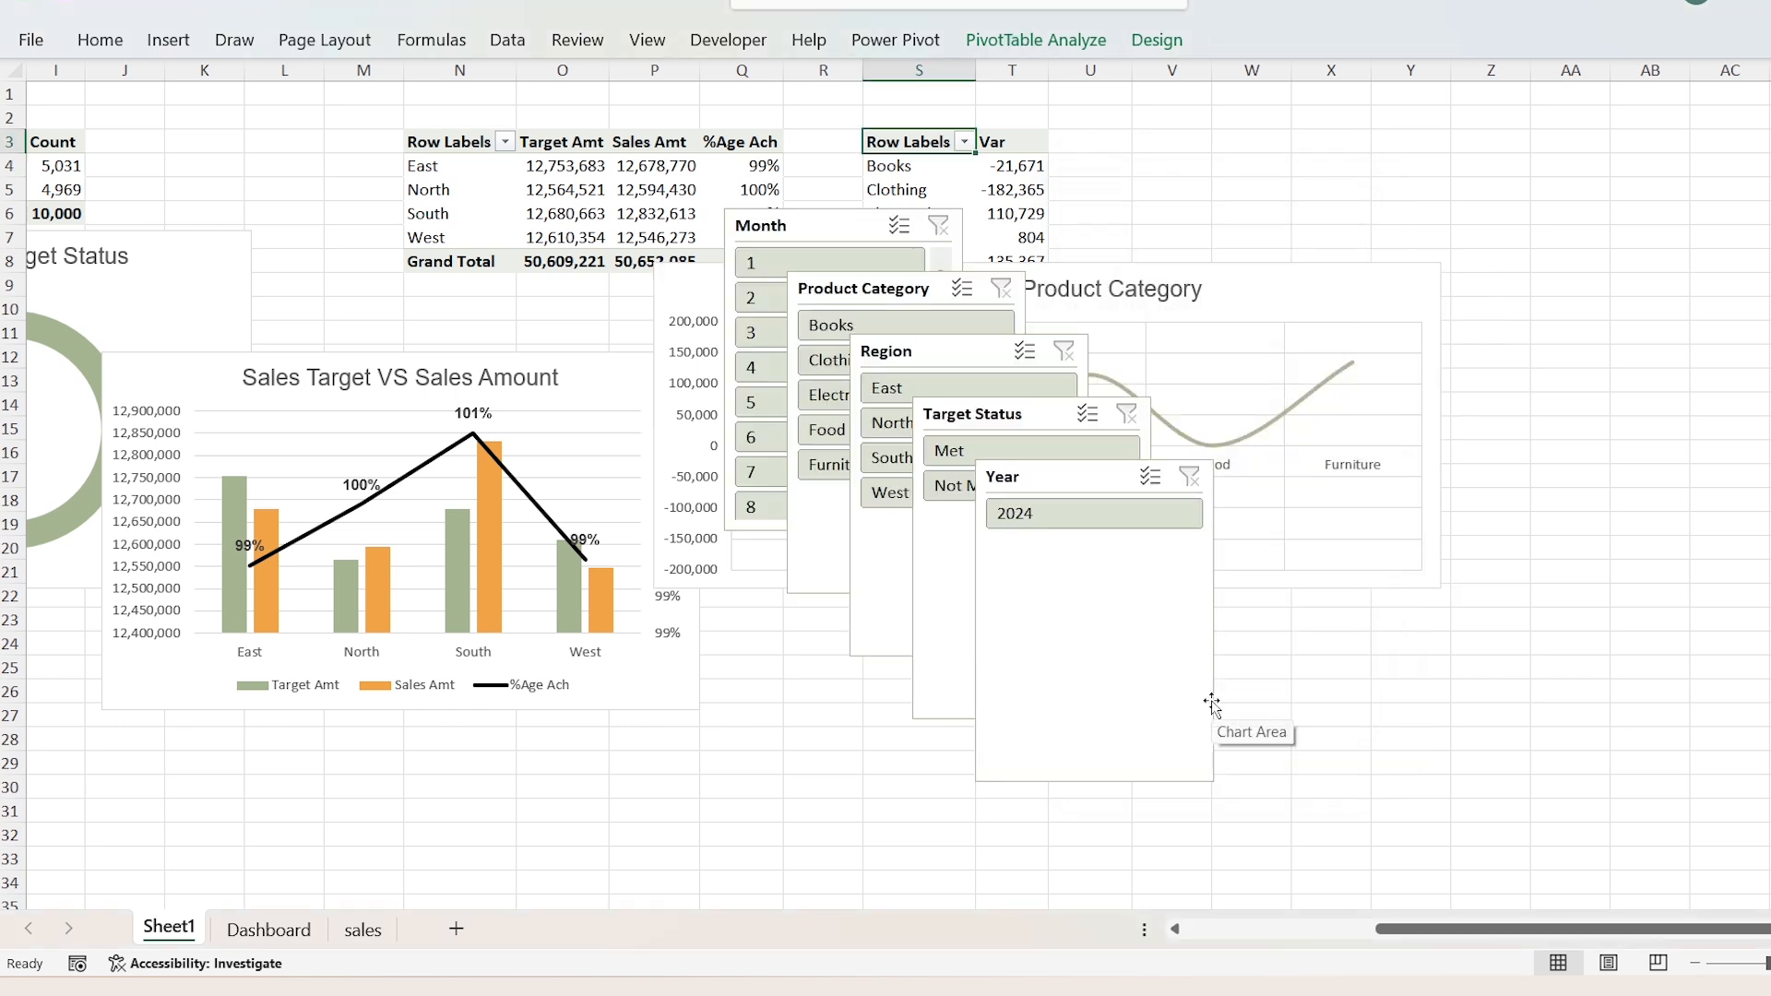
# Step: Move all five slicers from Sheet1 to the Dashboard sheet by cutting and pasting them
pyautogui.click(1030, 482)
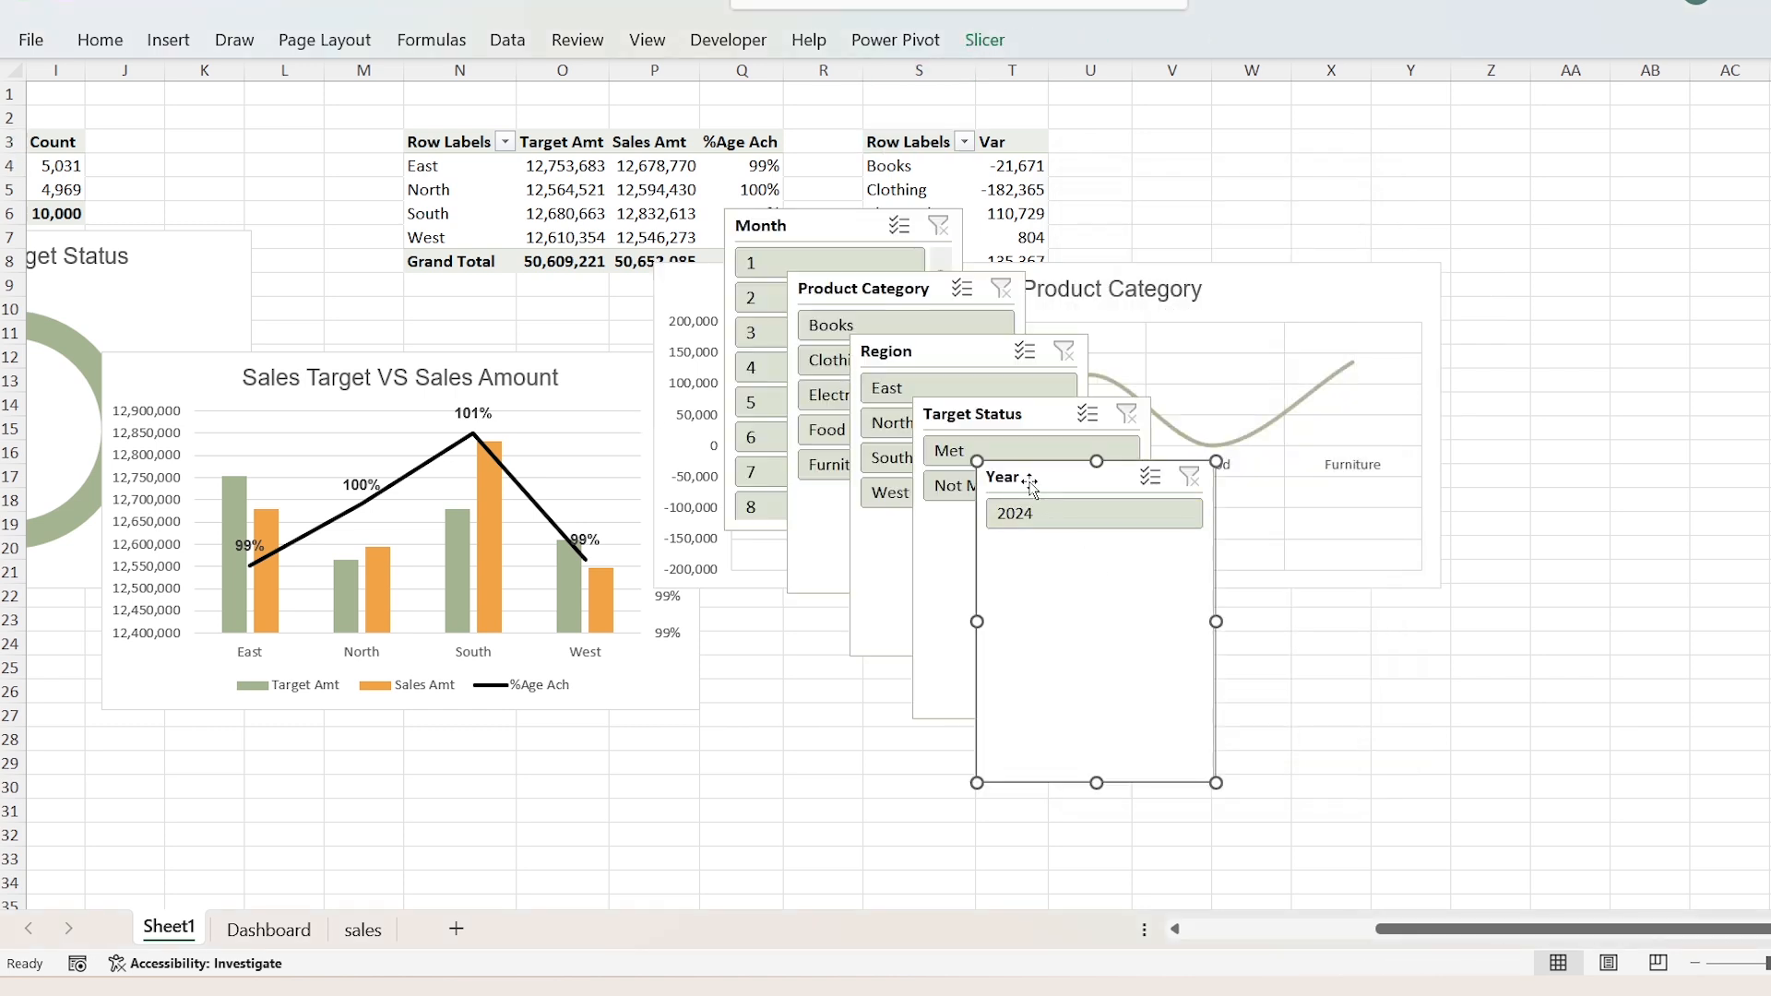
pyautogui.keyDown('ctrl'); pyautogui.click(960, 413); pyautogui.keyUp('ctrl')
pyautogui.keyDown('ctrl'); pyautogui.click(837, 353); pyautogui.keyUp('ctrl')
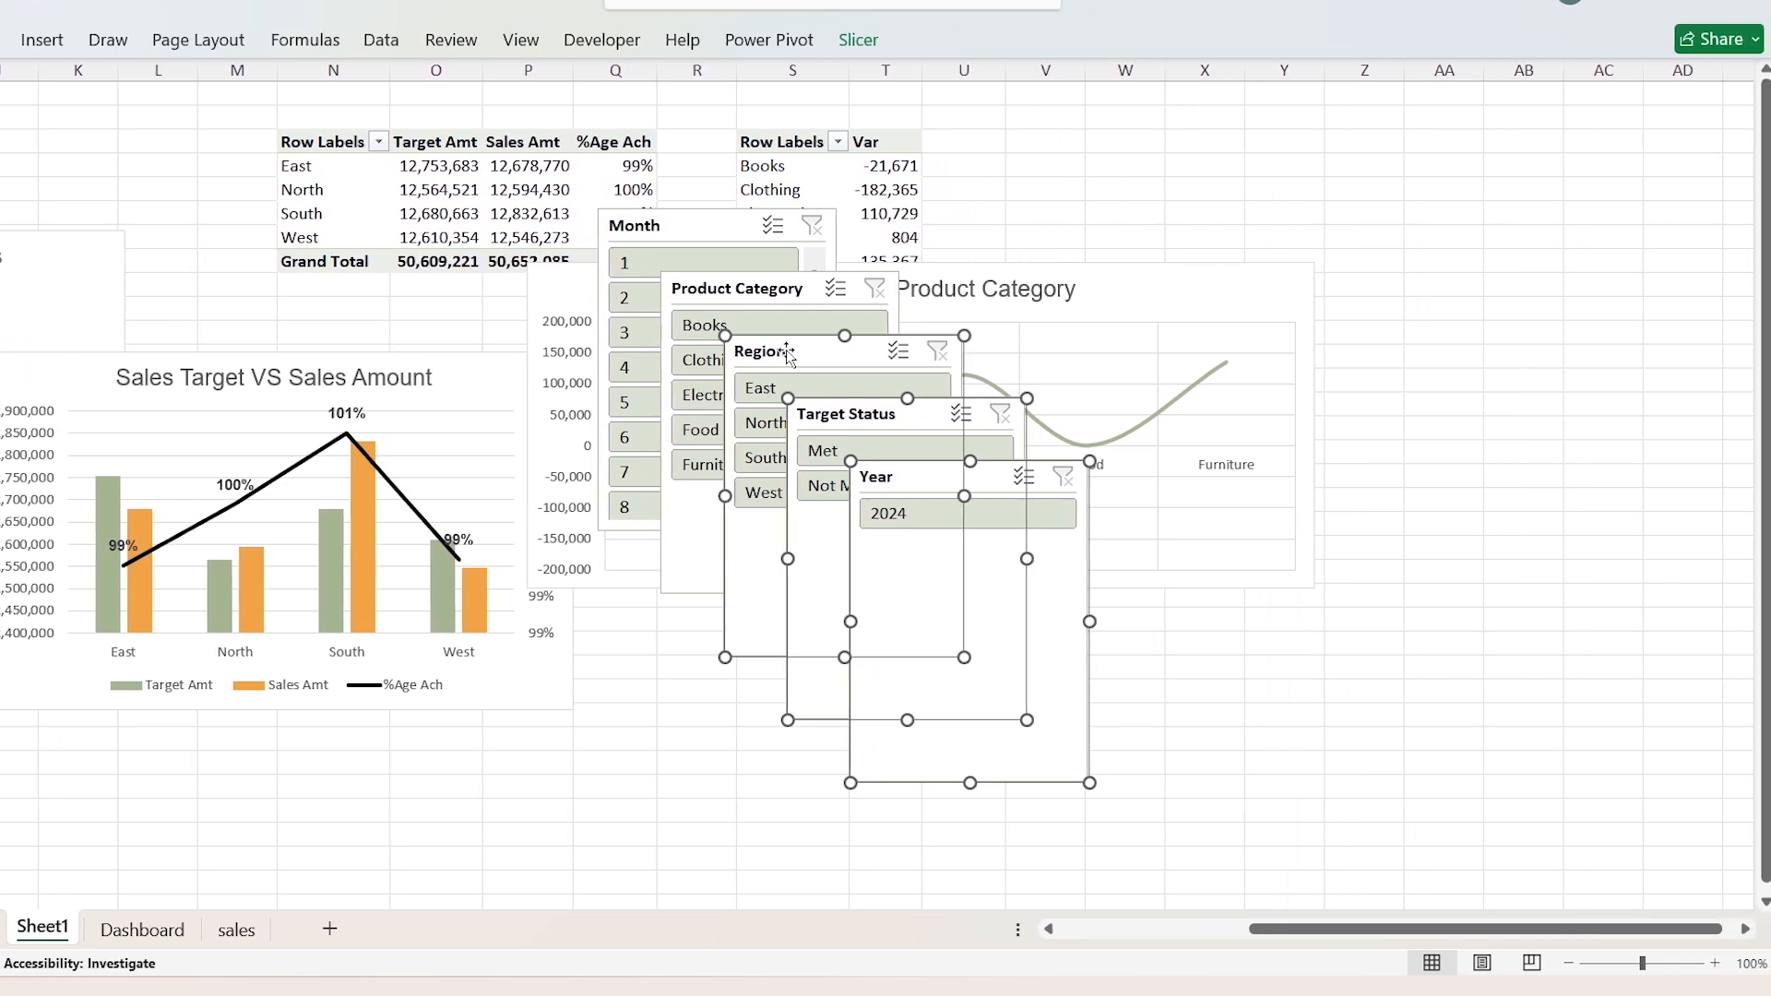
pyautogui.keyDown('ctrl'); pyautogui.click(789, 288); pyautogui.keyUp('ctrl')
pyautogui.keyDown('ctrl'); pyautogui.click(703, 232); pyautogui.keyUp('ctrl')
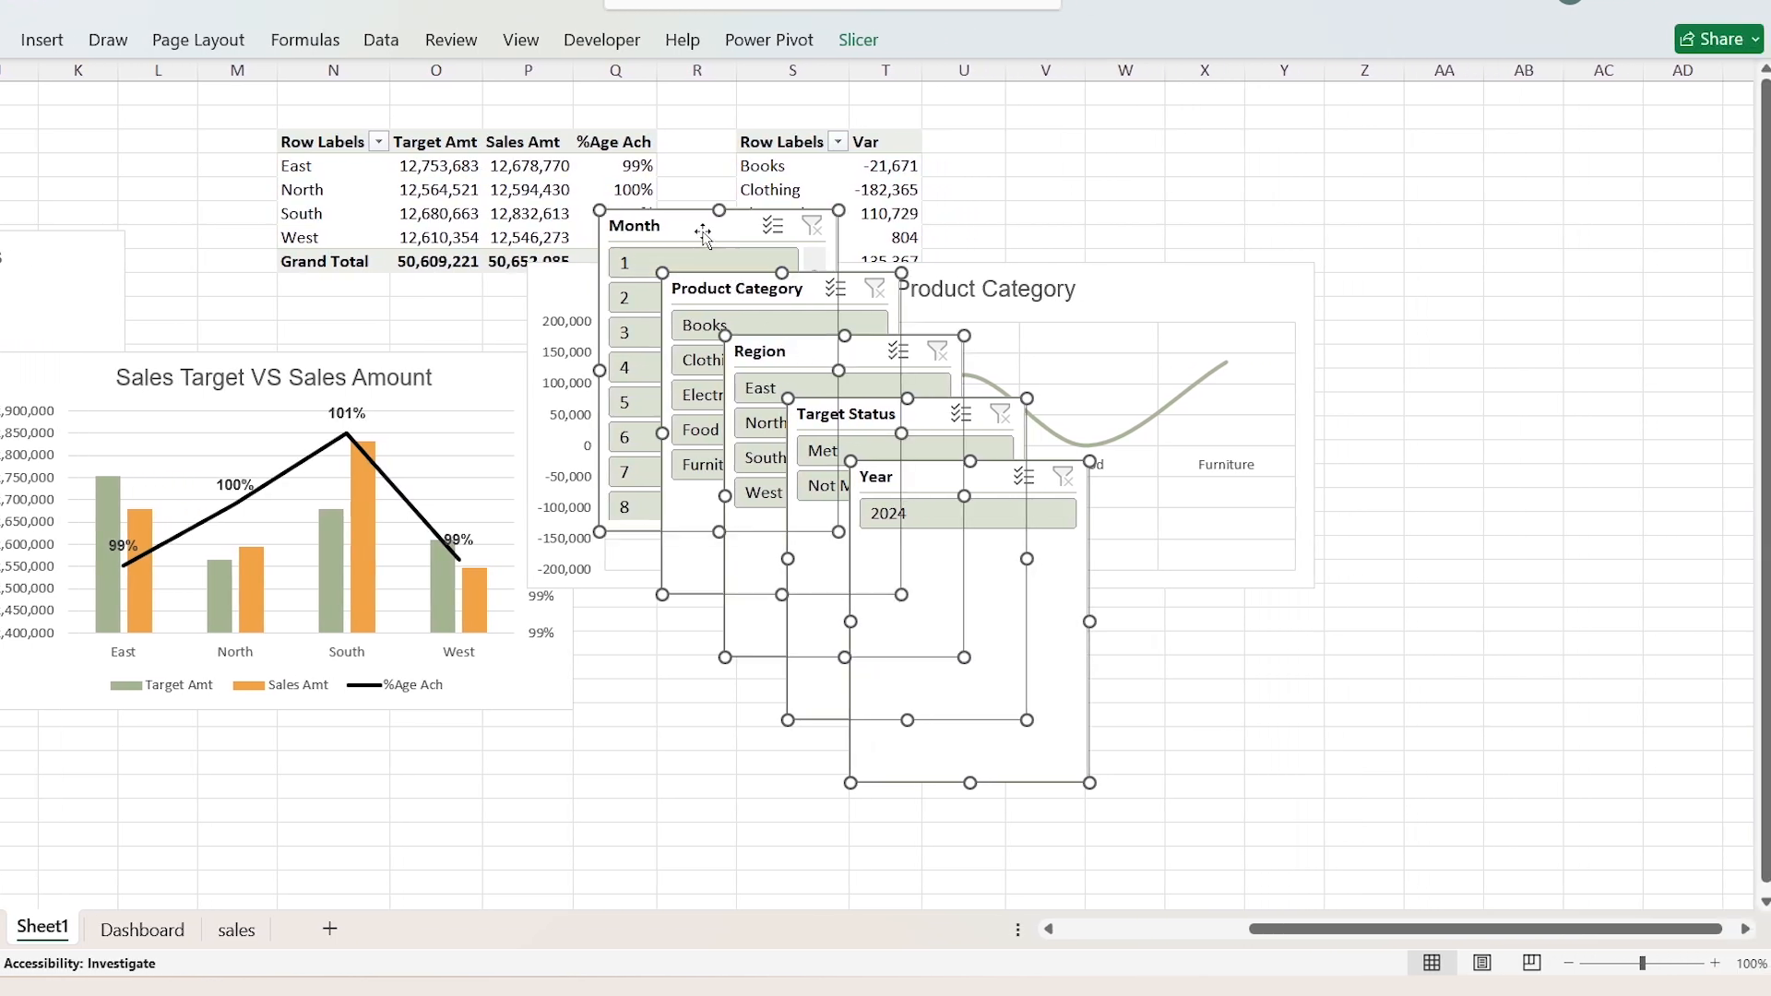
pyautogui.moveTo(703, 233); pyautogui.dragTo(1432, 302)
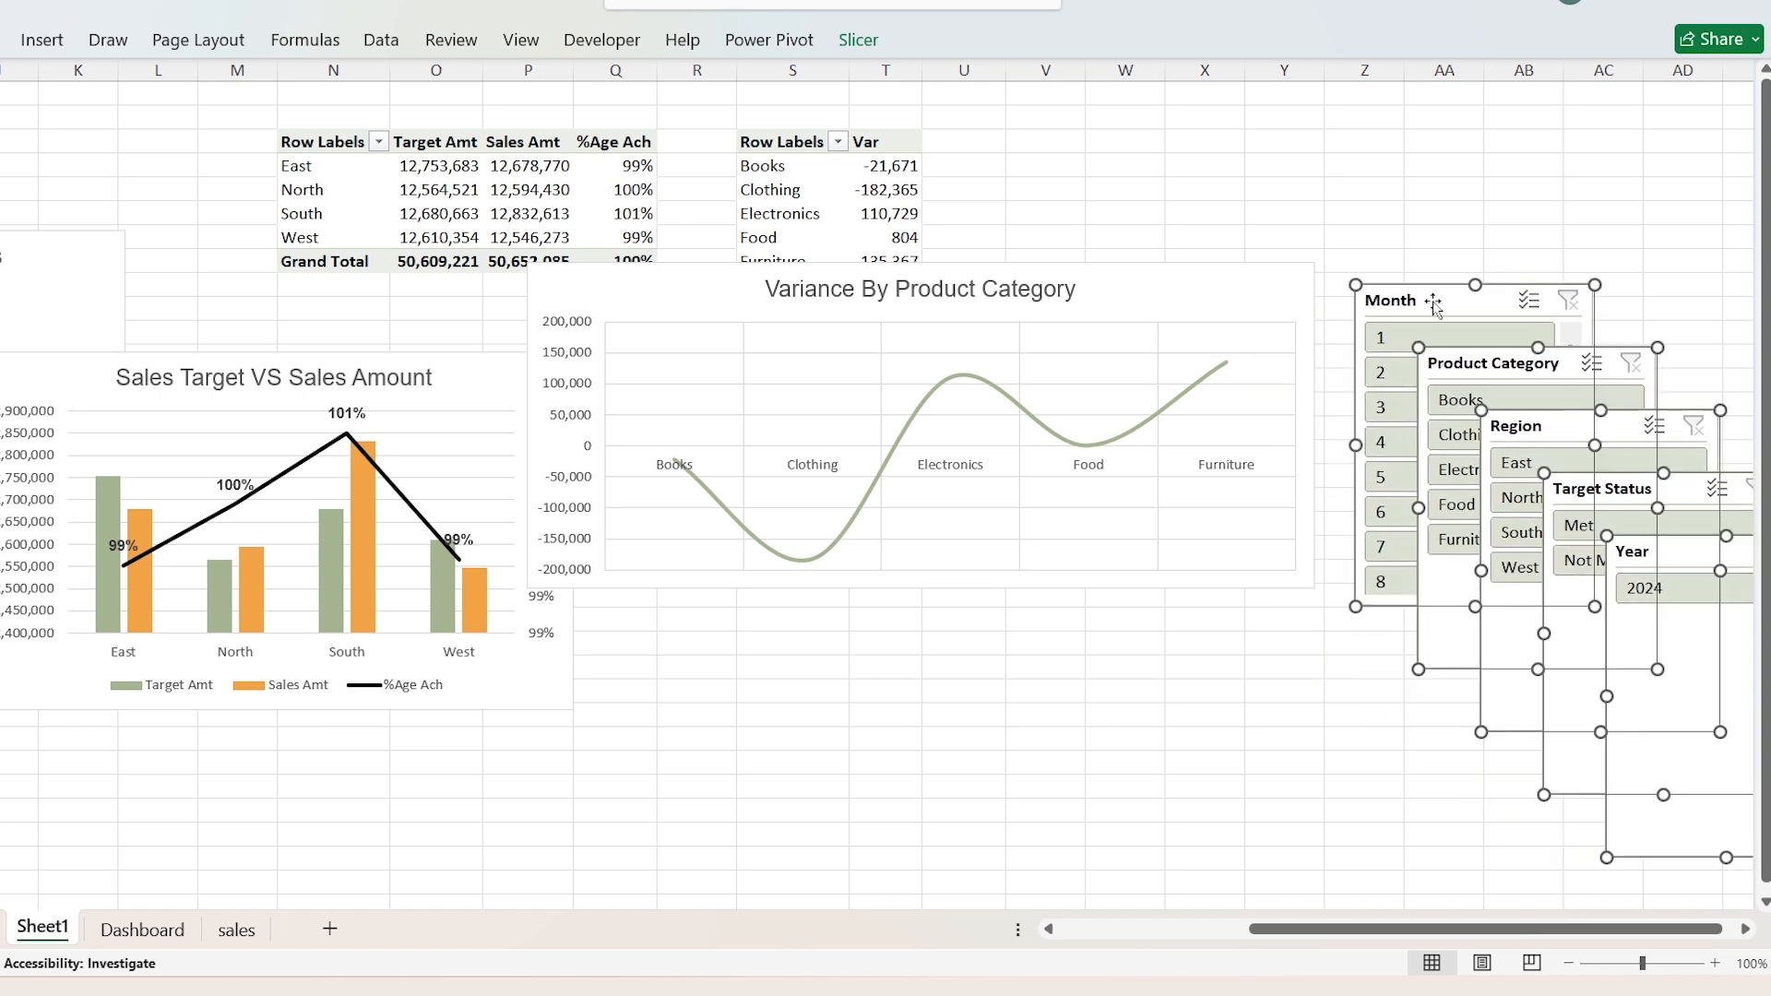
pyautogui.hotkey('ctrl', 'x')
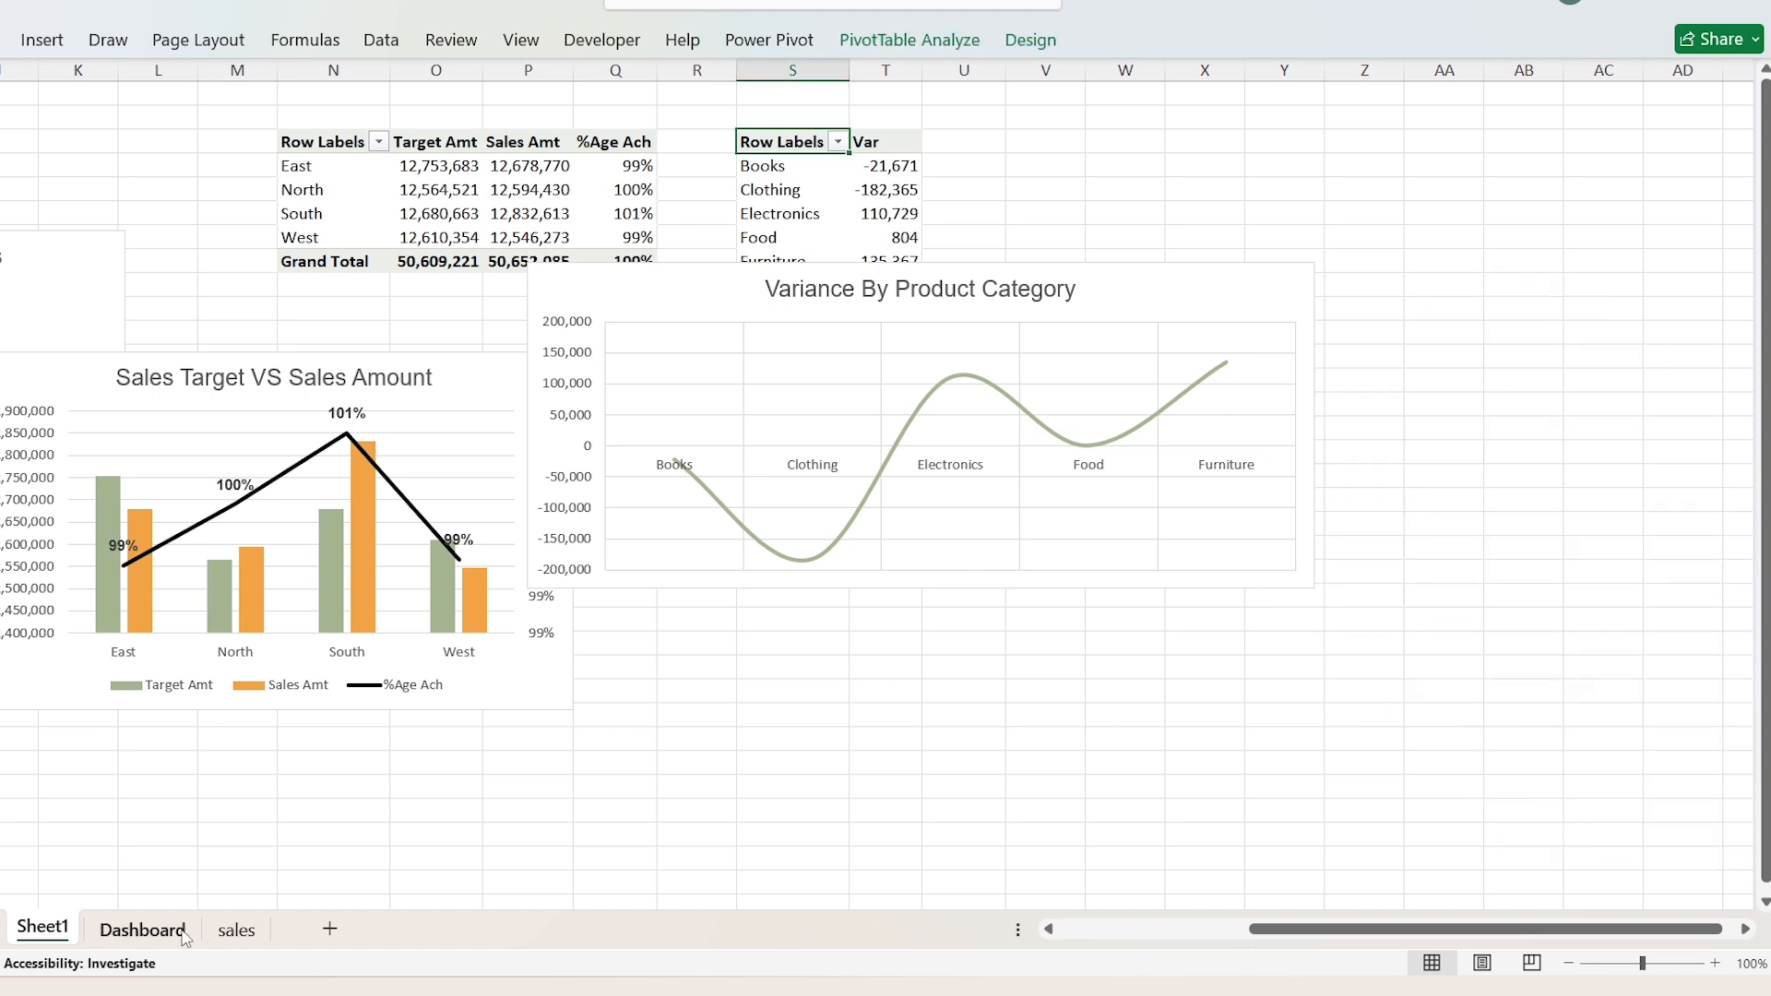
pyautogui.click(143, 930)
pyautogui.click(716, 448)
pyautogui.hotkey('ctrl', 'v')
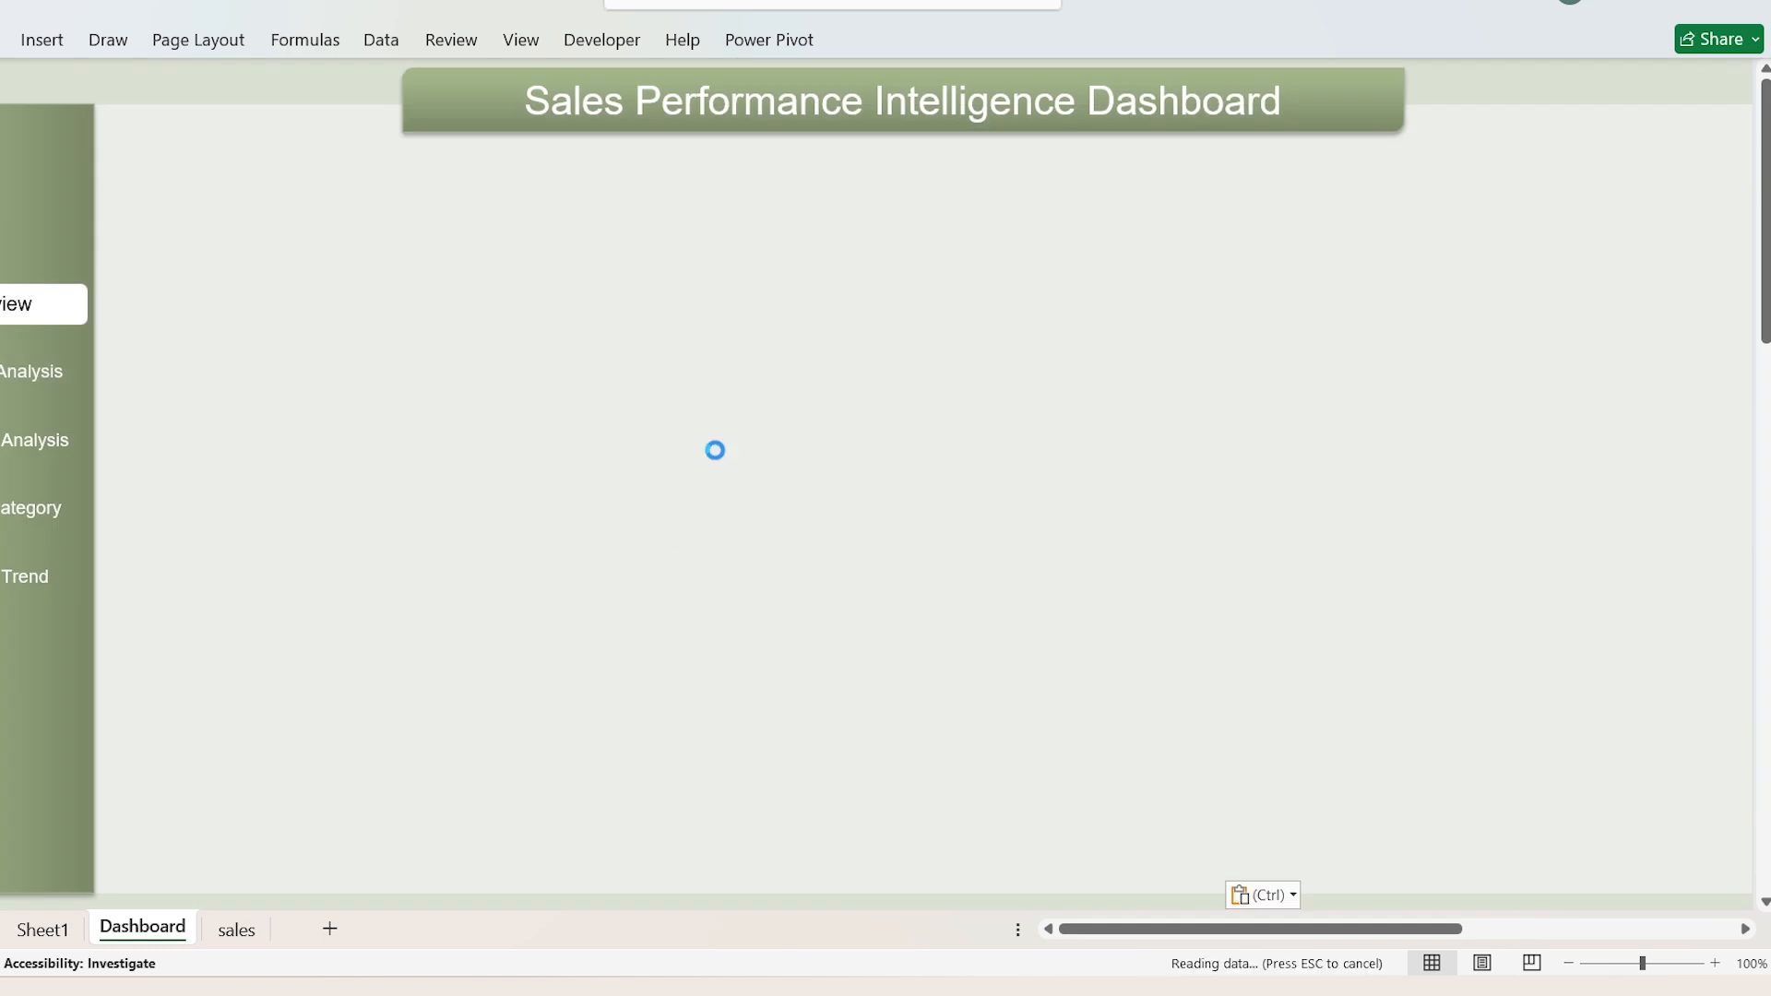
# Step: Stack the Year slicer and a three-column Month slicer beside the banner's far end, shortening both to fit their items
pyautogui.moveTo(966, 705); pyautogui.dragTo(1564, 125)
pyautogui.moveTo(1632, 431); pyautogui.dragTo(1631, 191)
pyautogui.moveTo(810, 457); pyautogui.dragTo(1602, 215)
pyautogui.moveTo(1629, 519); pyautogui.dragTo(1630, 382)
# Step: Set the Region slicer to 2 columns, place it directly below the Month slicer and shorten it to fit its items
pyautogui.moveTo(851, 578); pyautogui.dragTo(1296, 506)
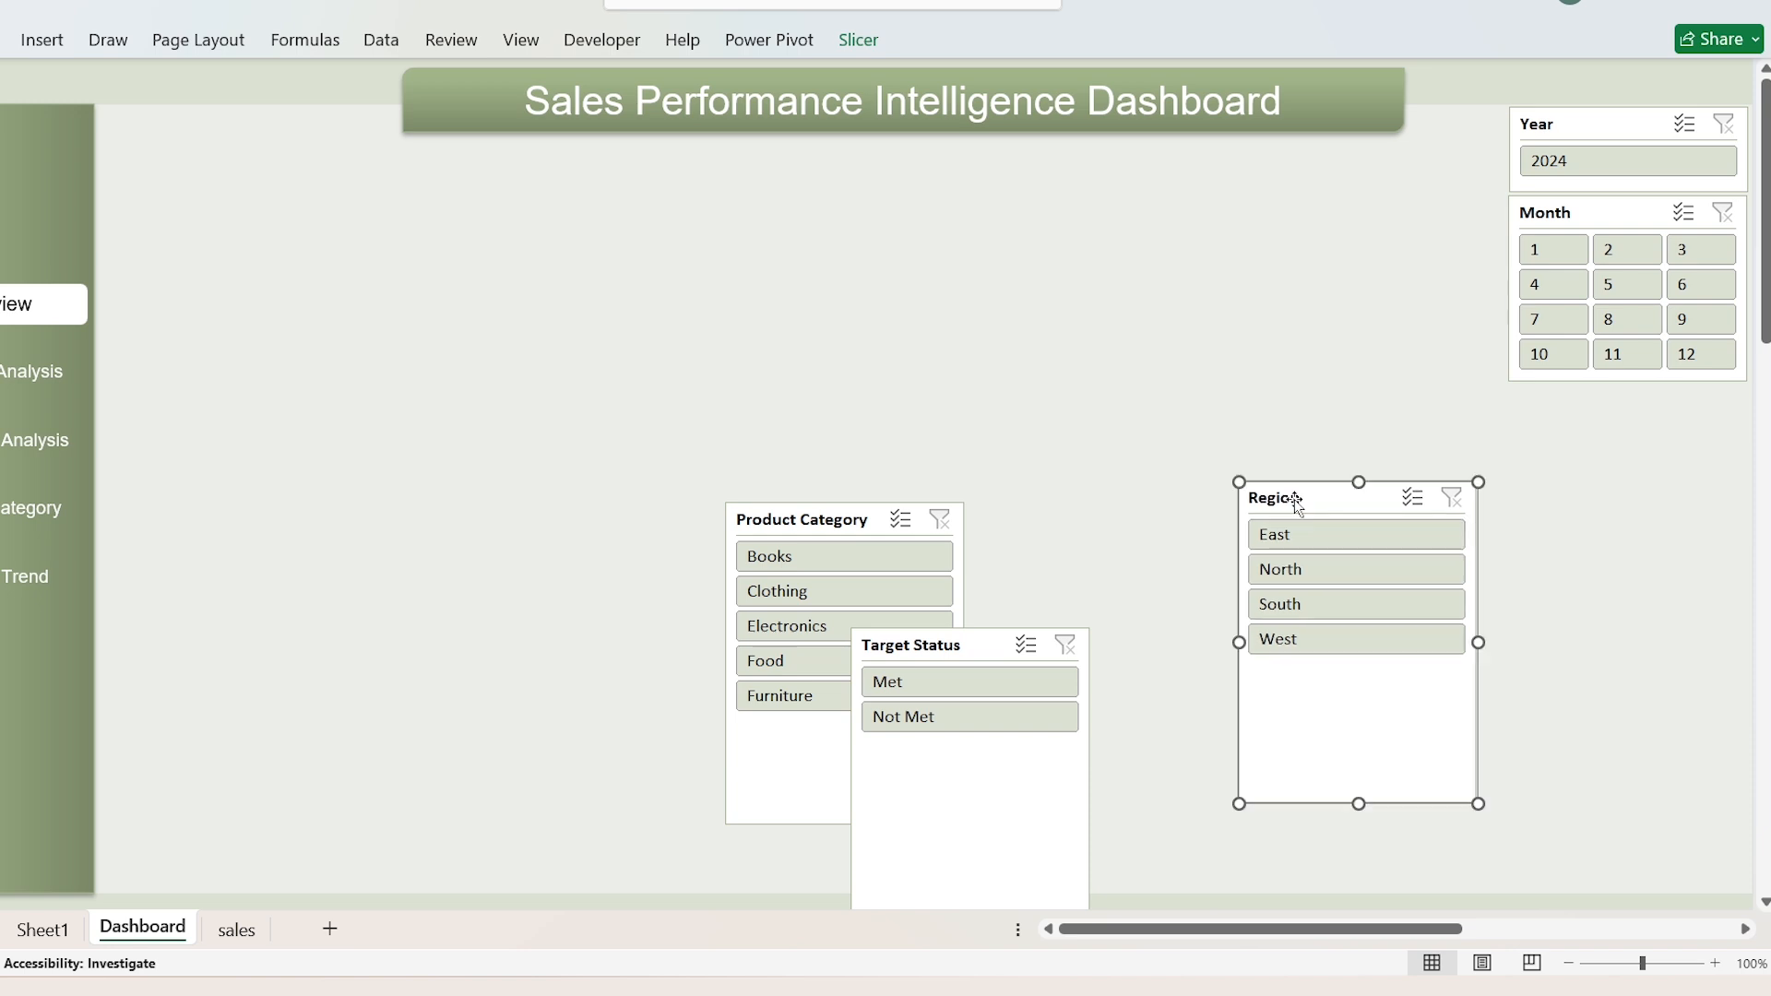
pyautogui.click(868, 40)
pyautogui.click(1232, 77)
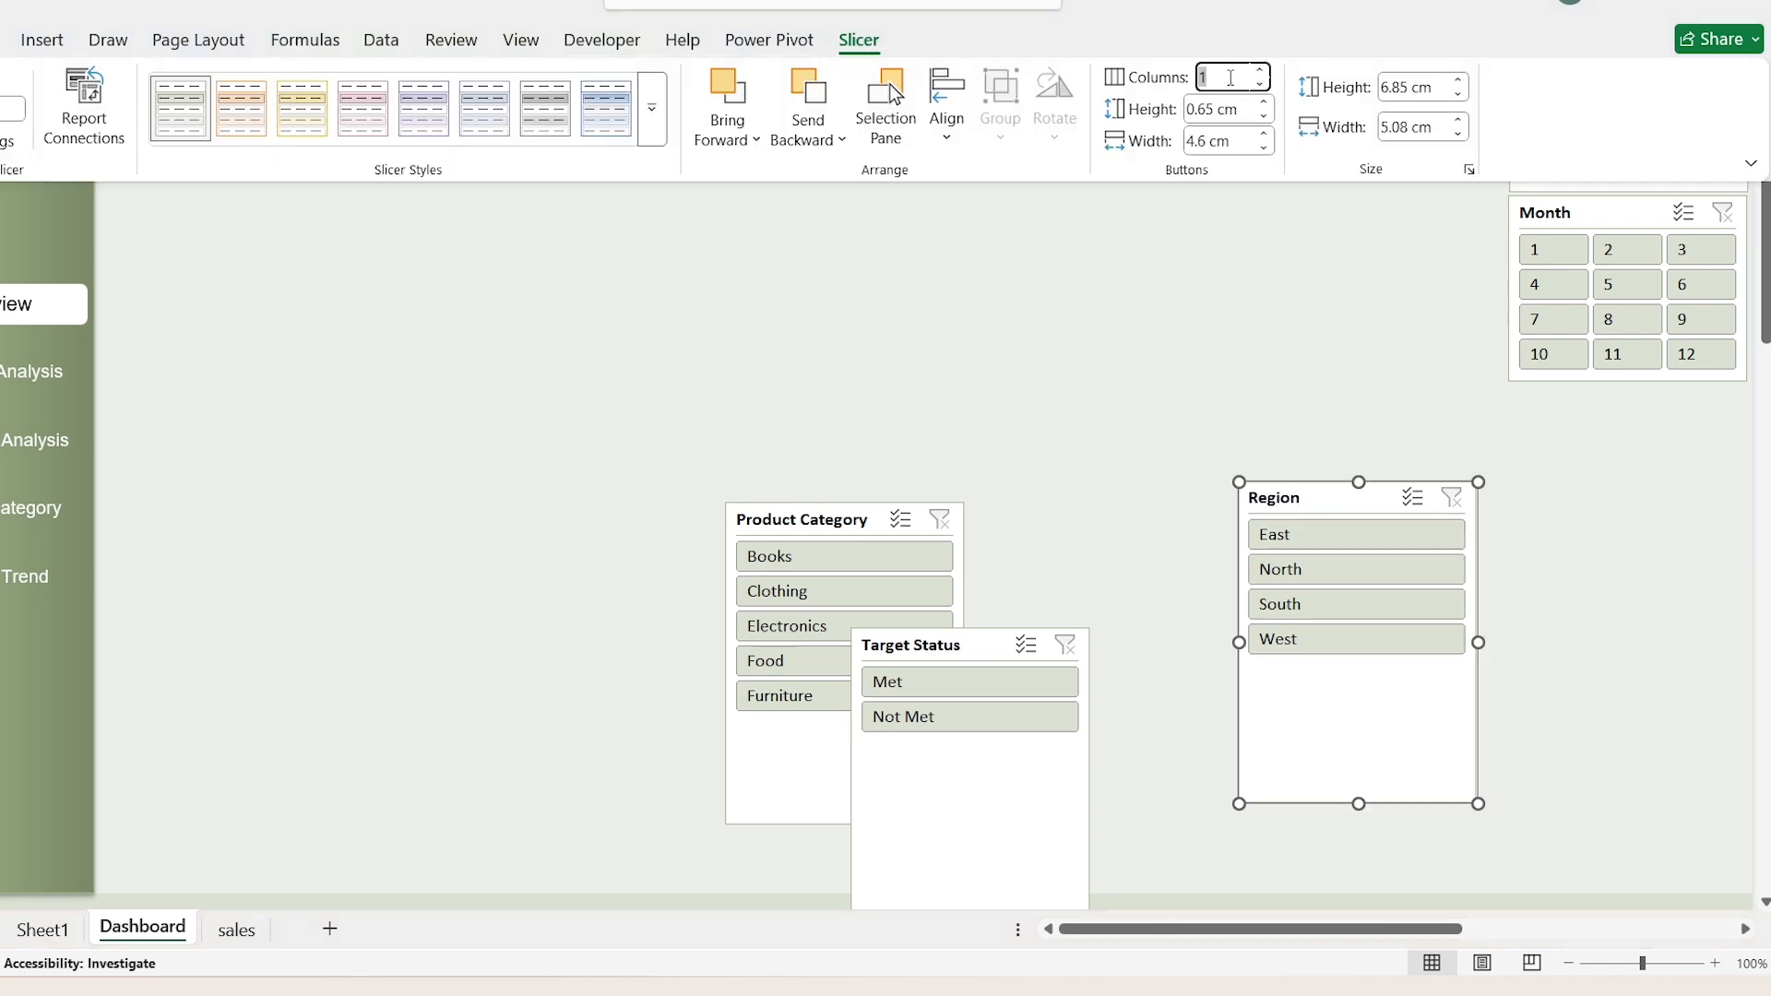
pyautogui.write('2')
pyautogui.press('Return')
pyautogui.moveTo(1375, 618); pyautogui.dragTo(1647, 518)
pyautogui.moveTo(1630, 708); pyautogui.dragTo(1647, 504)
# Step: Set the Target Status slicer to 2 columns, place it directly below the Region slicer and shorten it to fit
pyautogui.click(900, 650)
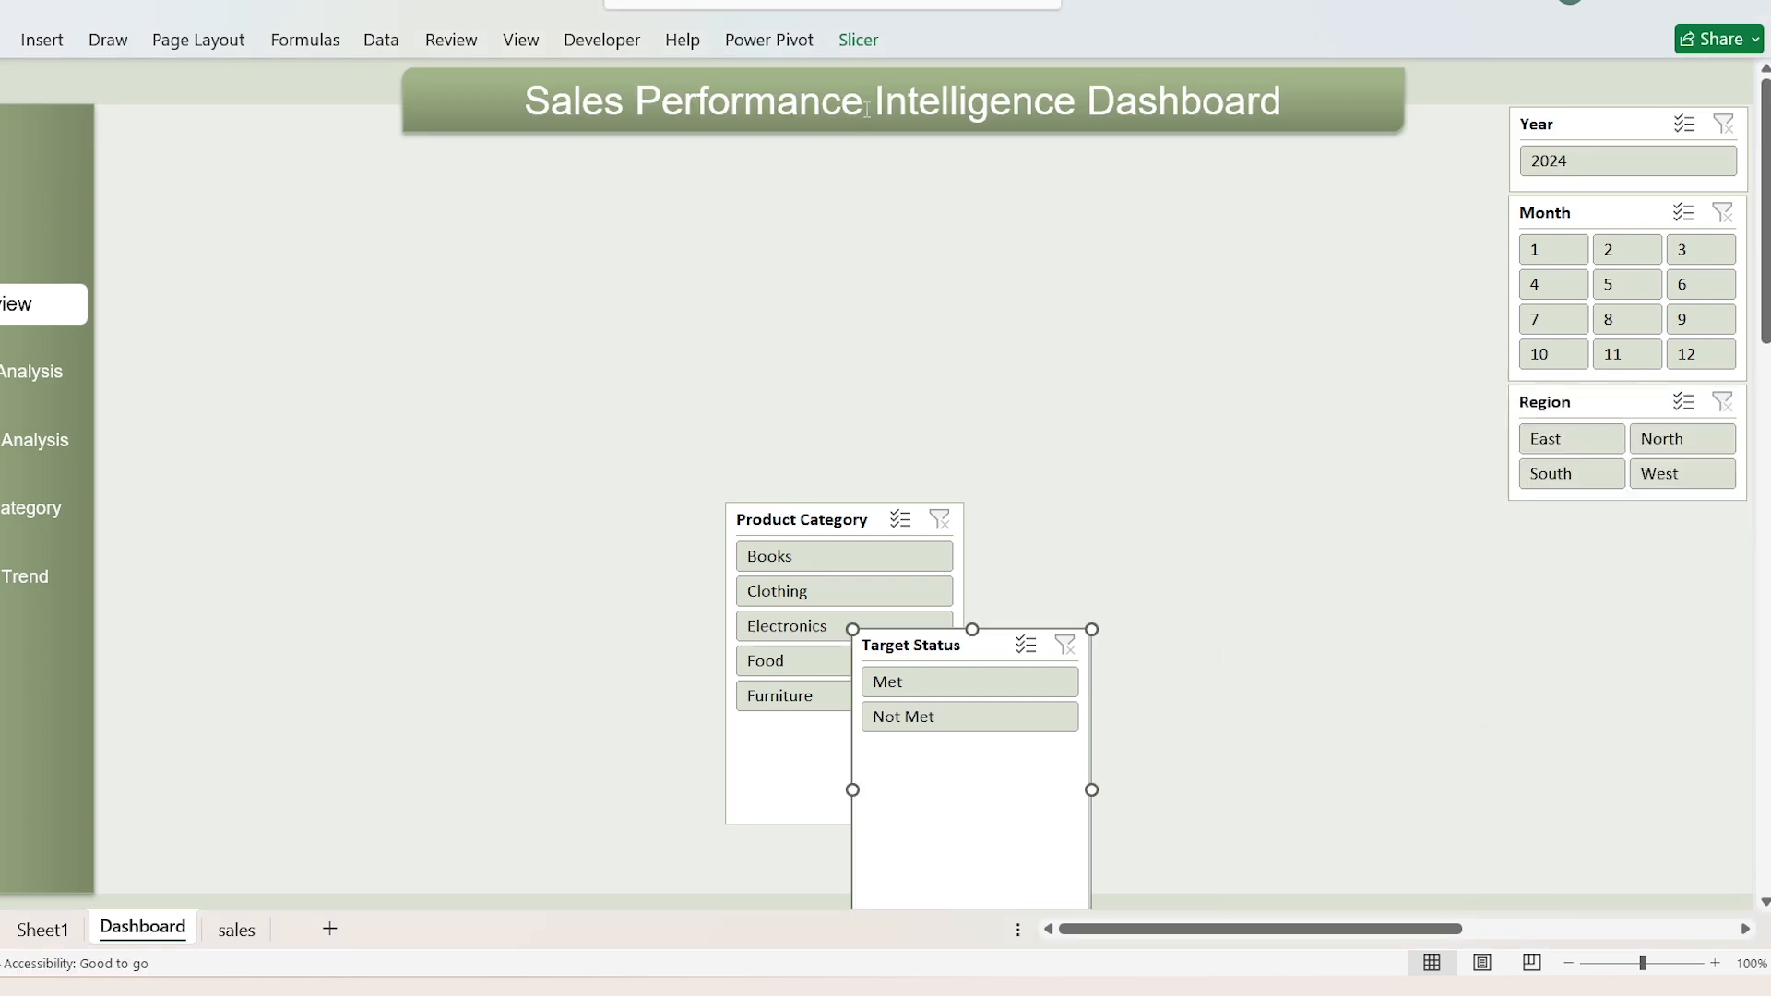
pyautogui.click(859, 42)
pyautogui.click(1229, 74)
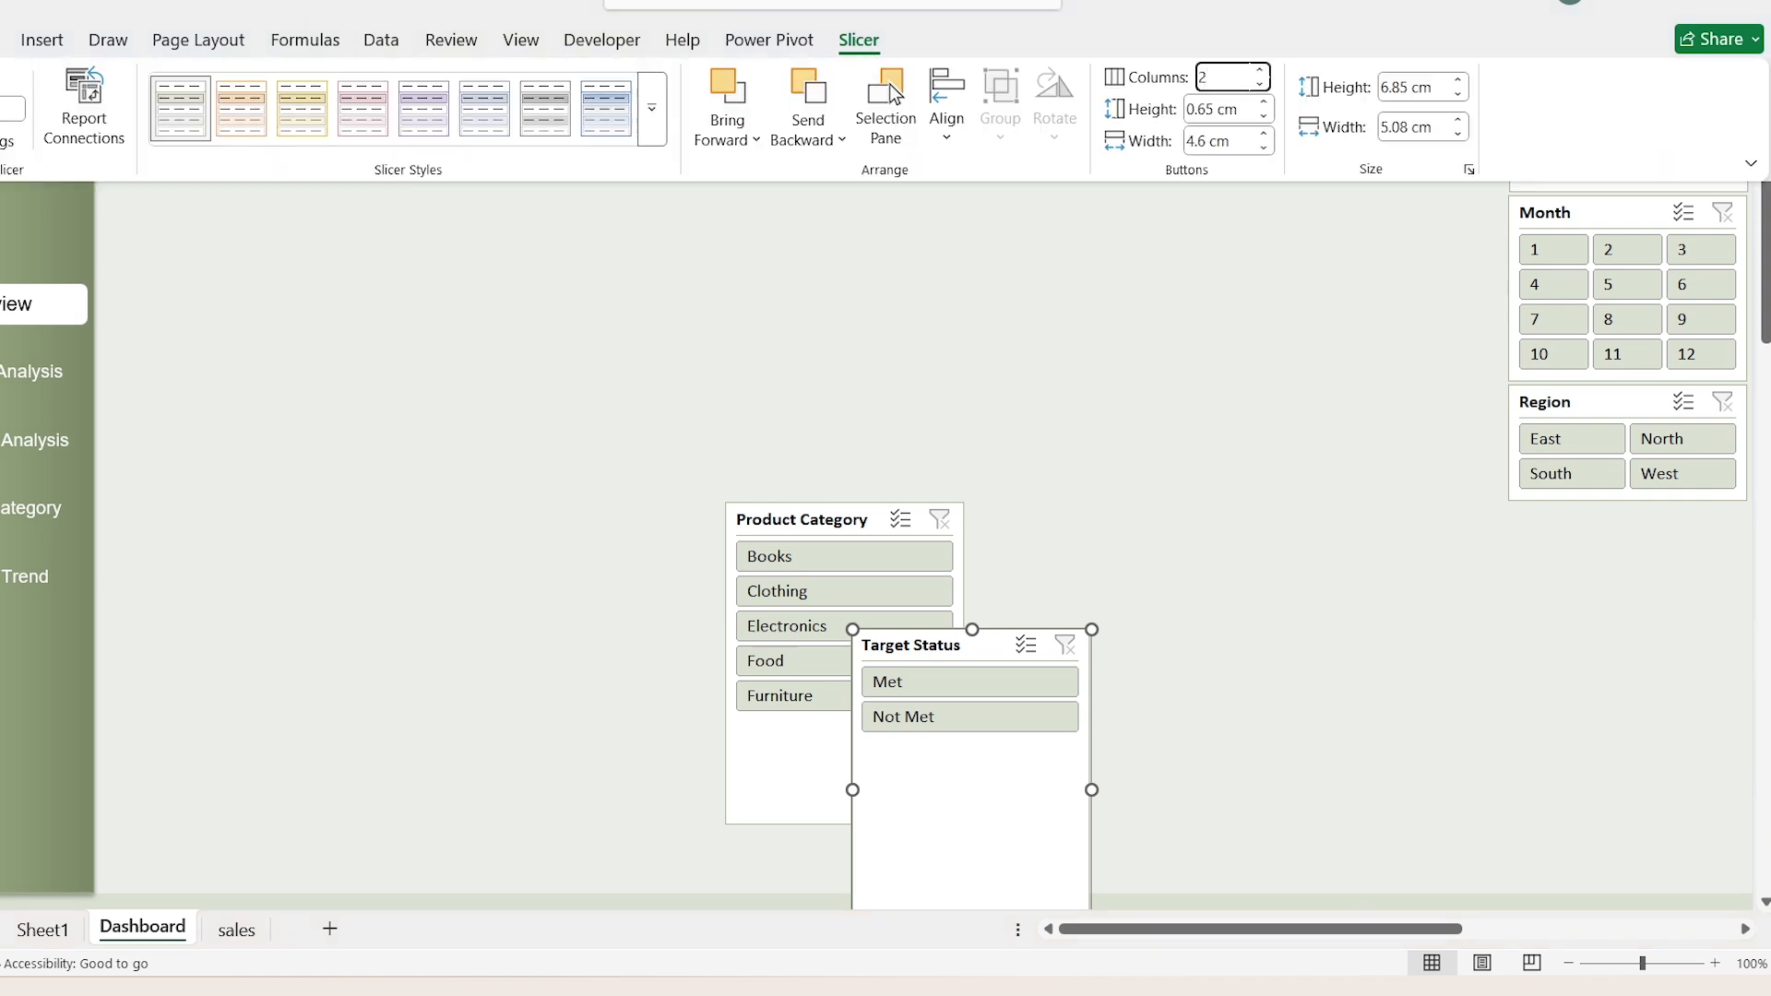
pyautogui.press('Return')
pyautogui.moveTo(938, 648); pyautogui.dragTo(1594, 521)
pyautogui.moveTo(1627, 826); pyautogui.dragTo(1624, 588)
# Step: Place the Product Category slicer directly below Target Status and shorten it to end at the dashboard's lower edge
pyautogui.moveTo(801, 523); pyautogui.dragTo(1584, 611)
pyautogui.click(1421, 740)
pyautogui.click(1581, 846)
pyautogui.scroll(-1, 1582, 846)
pyautogui.moveTo(1627, 890); pyautogui.dragTo(1627, 861)
pyautogui.scroll(1, 1245, 744)
pyautogui.click(1245, 744)
# Step: Apply the green style from the Dark slicer styles to all five slicers
pyautogui.click(1564, 620)
pyautogui.keyDown('ctrl'); pyautogui.click(1564, 531); pyautogui.keyUp('ctrl')
pyautogui.keyDown('ctrl'); pyautogui.click(1562, 401); pyautogui.keyUp('ctrl')
pyautogui.keyDown('ctrl'); pyautogui.click(1554, 212); pyautogui.keyUp('ctrl')
pyautogui.keyDown('ctrl'); pyautogui.click(1559, 126); pyautogui.keyUp('ctrl')
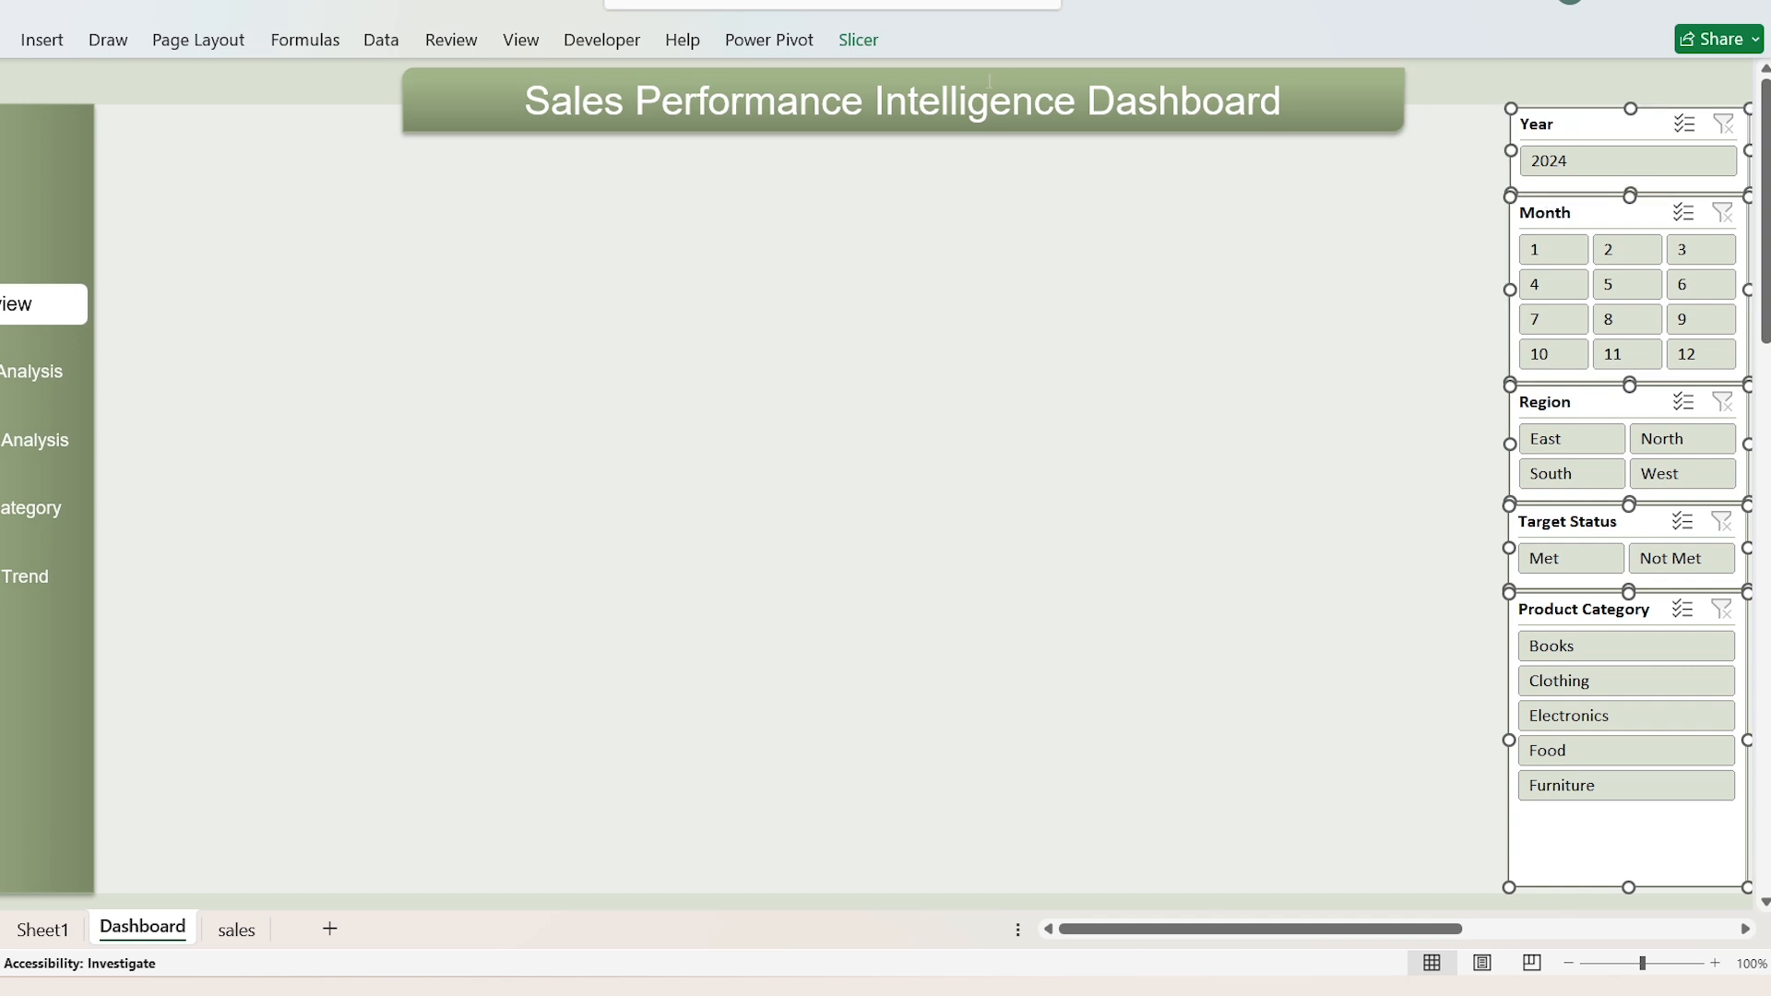
pyautogui.click(862, 42)
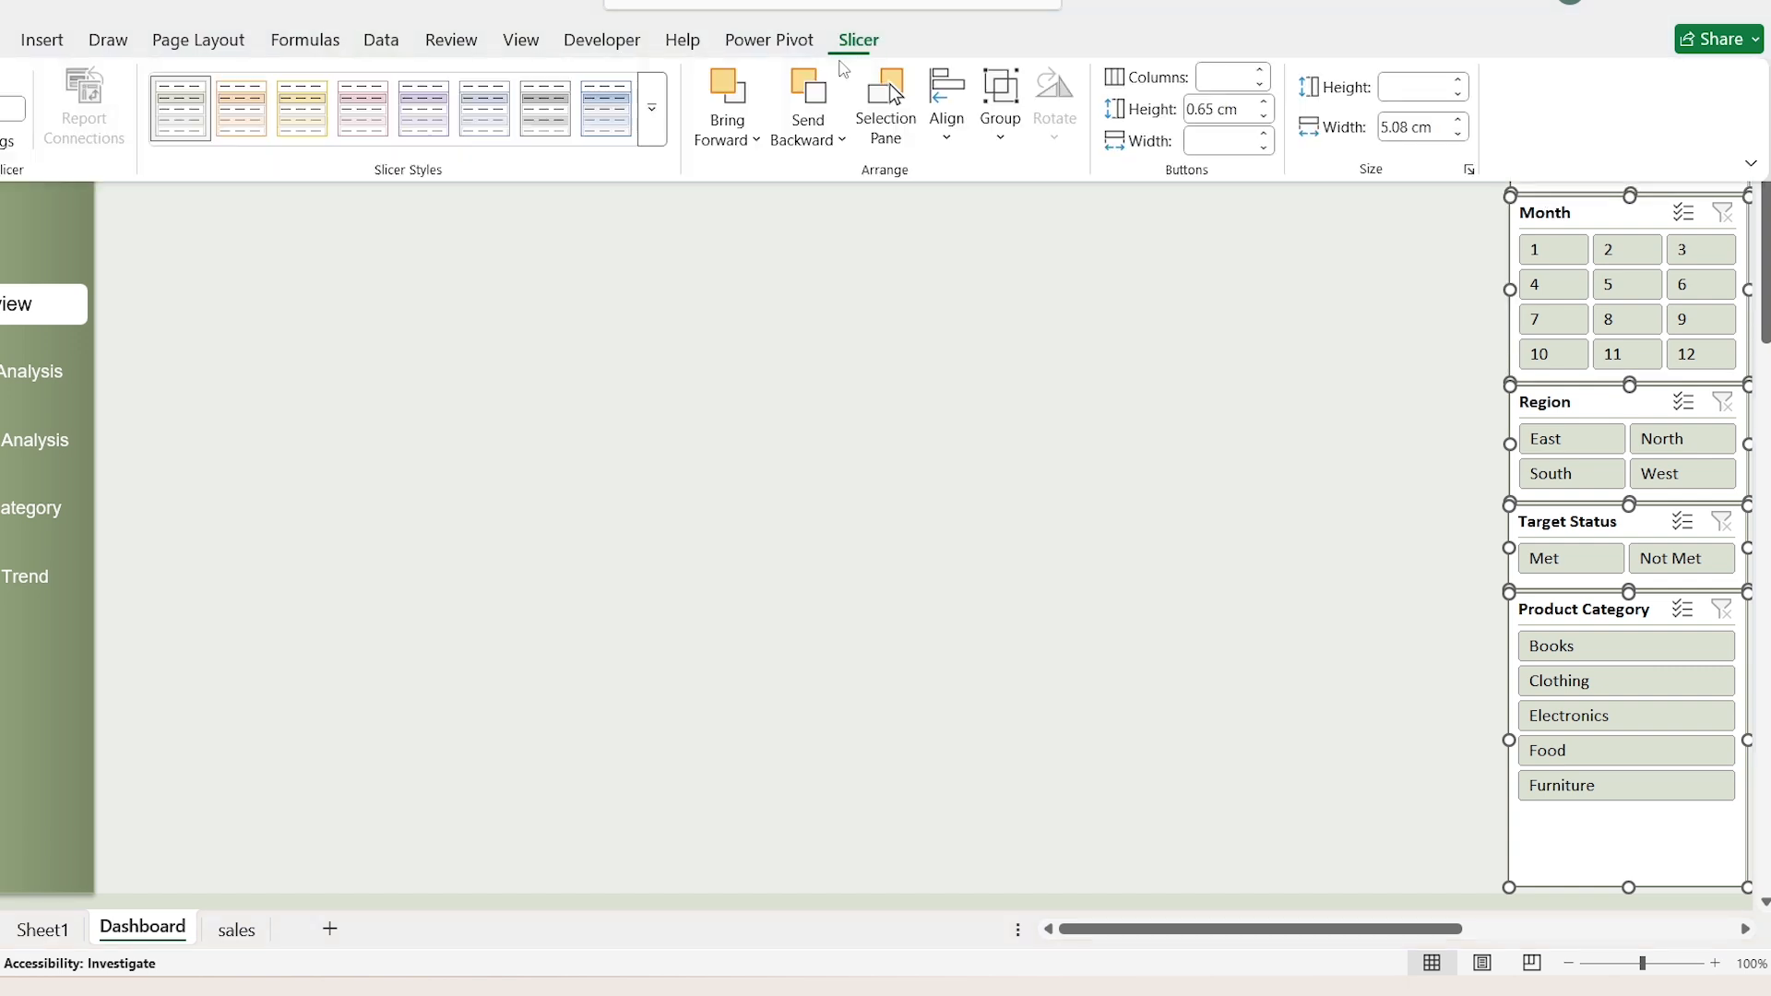
pyautogui.click(653, 111)
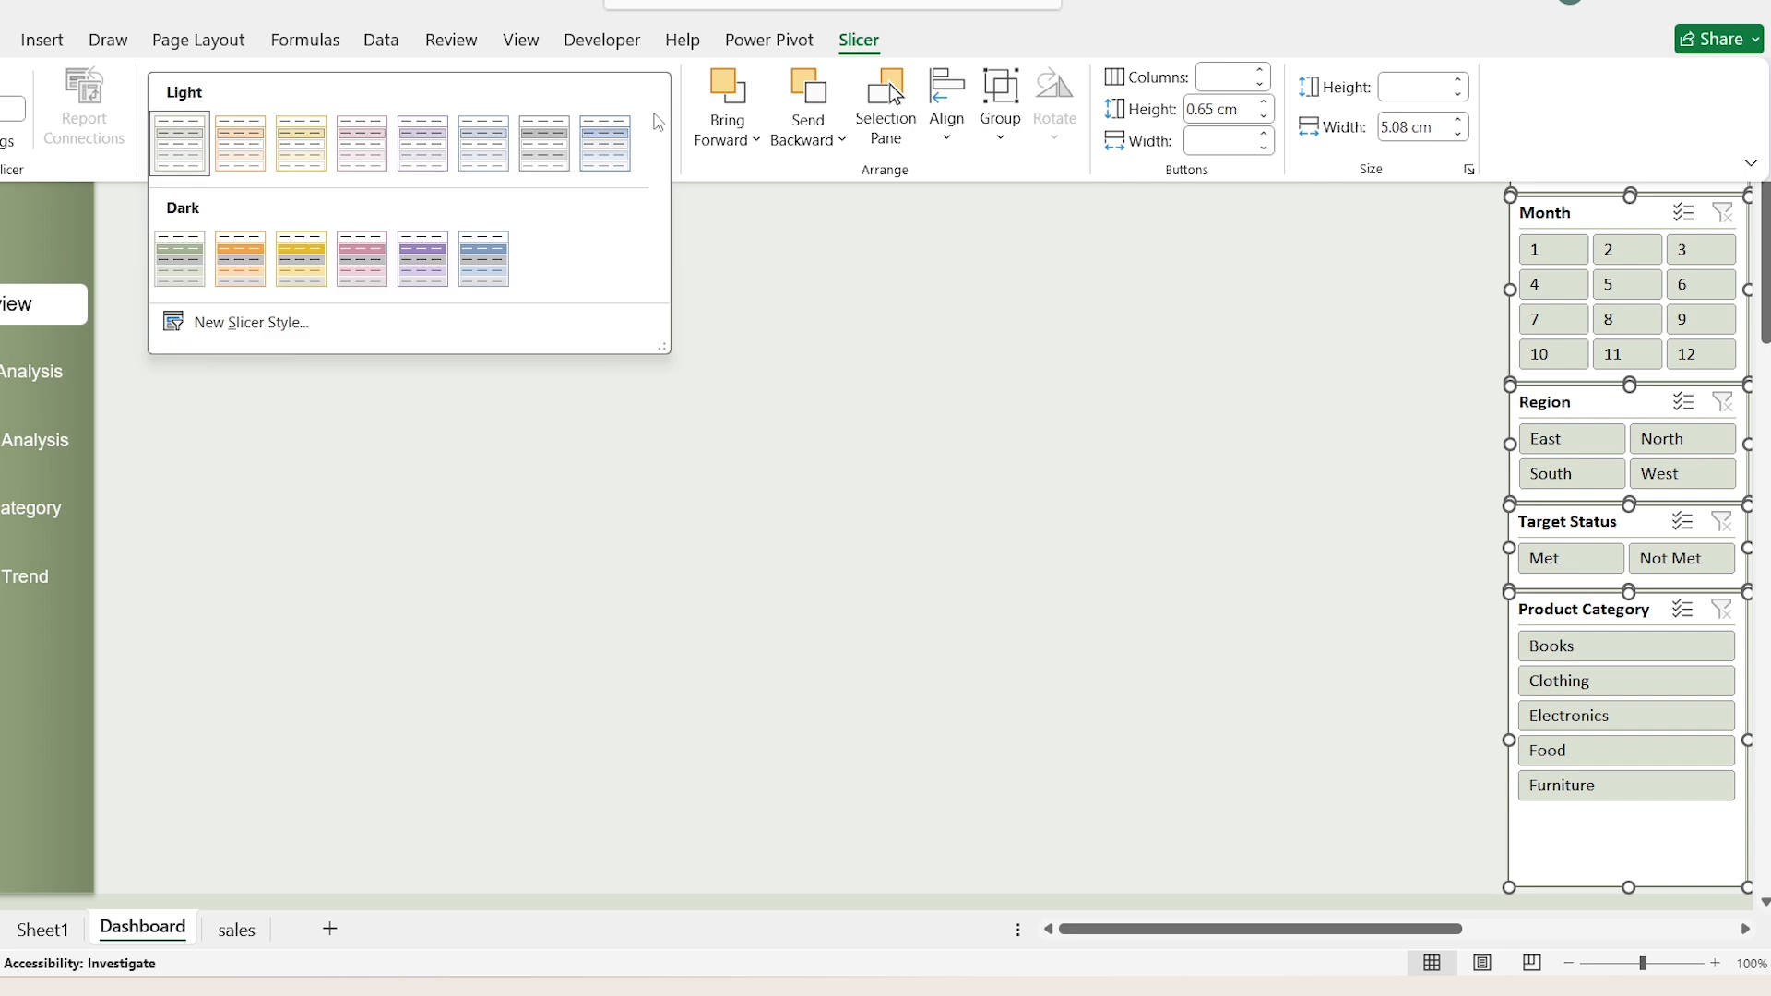
pyautogui.click(180, 260)
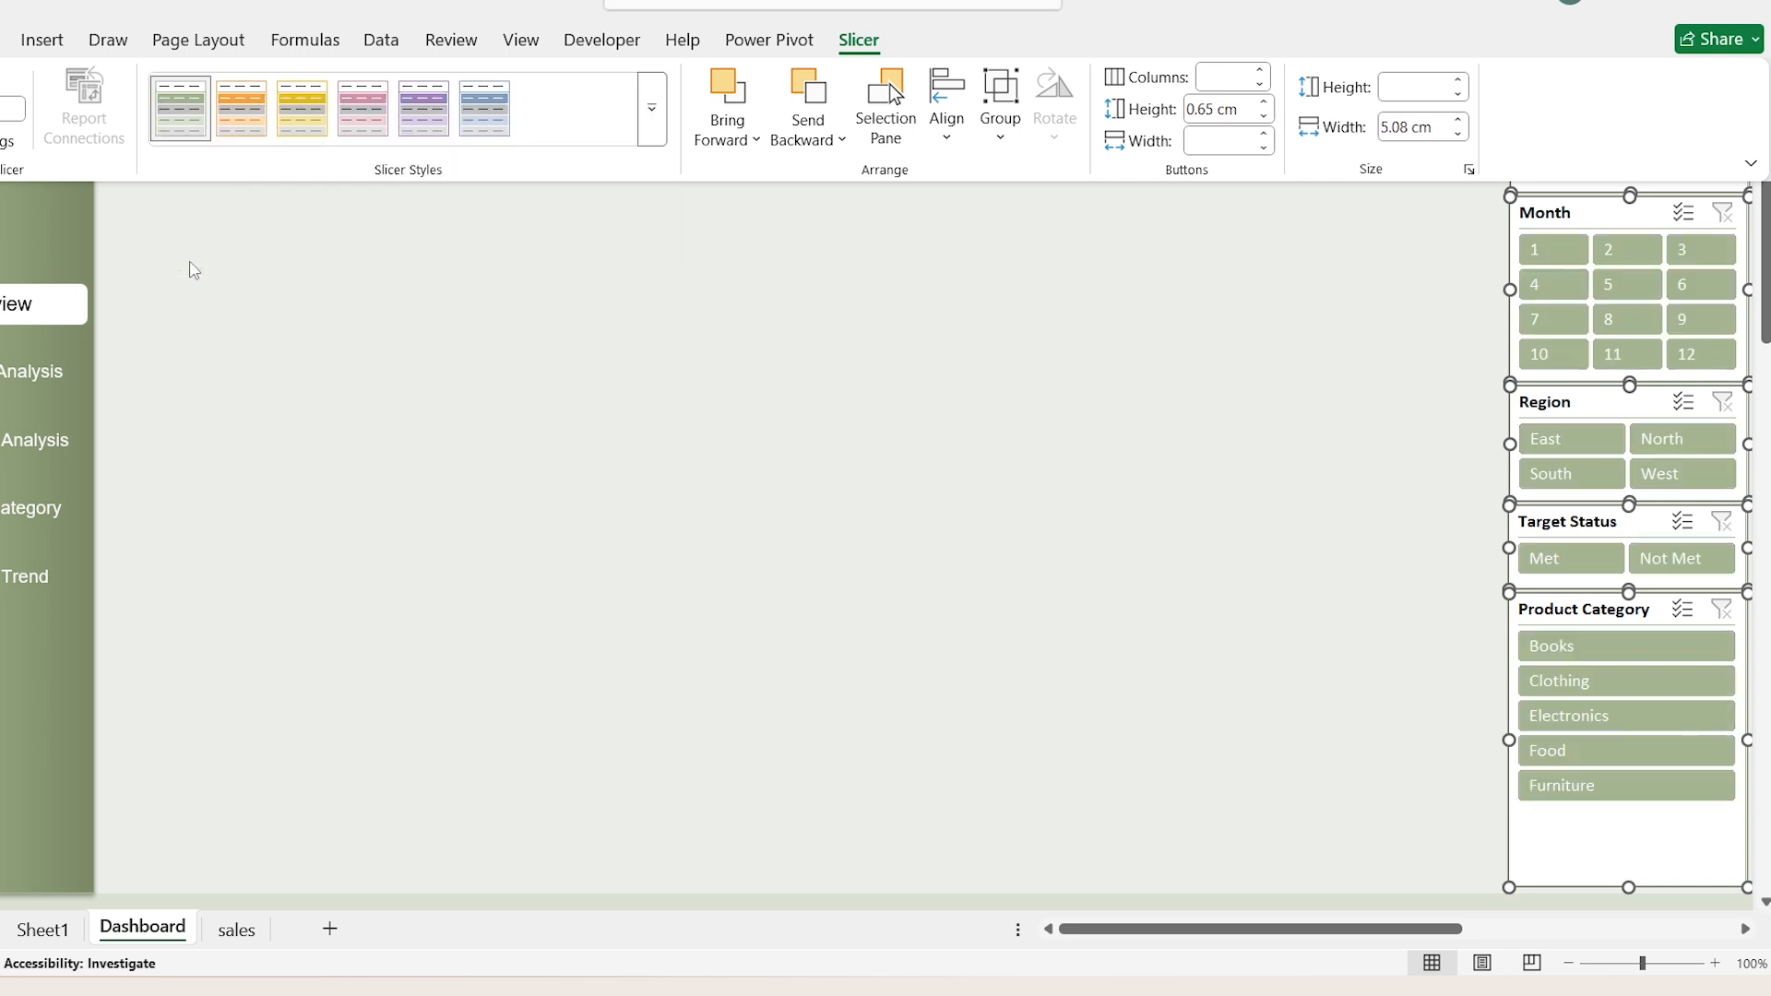
pyautogui.click(194, 269)
pyautogui.click(129, 210)
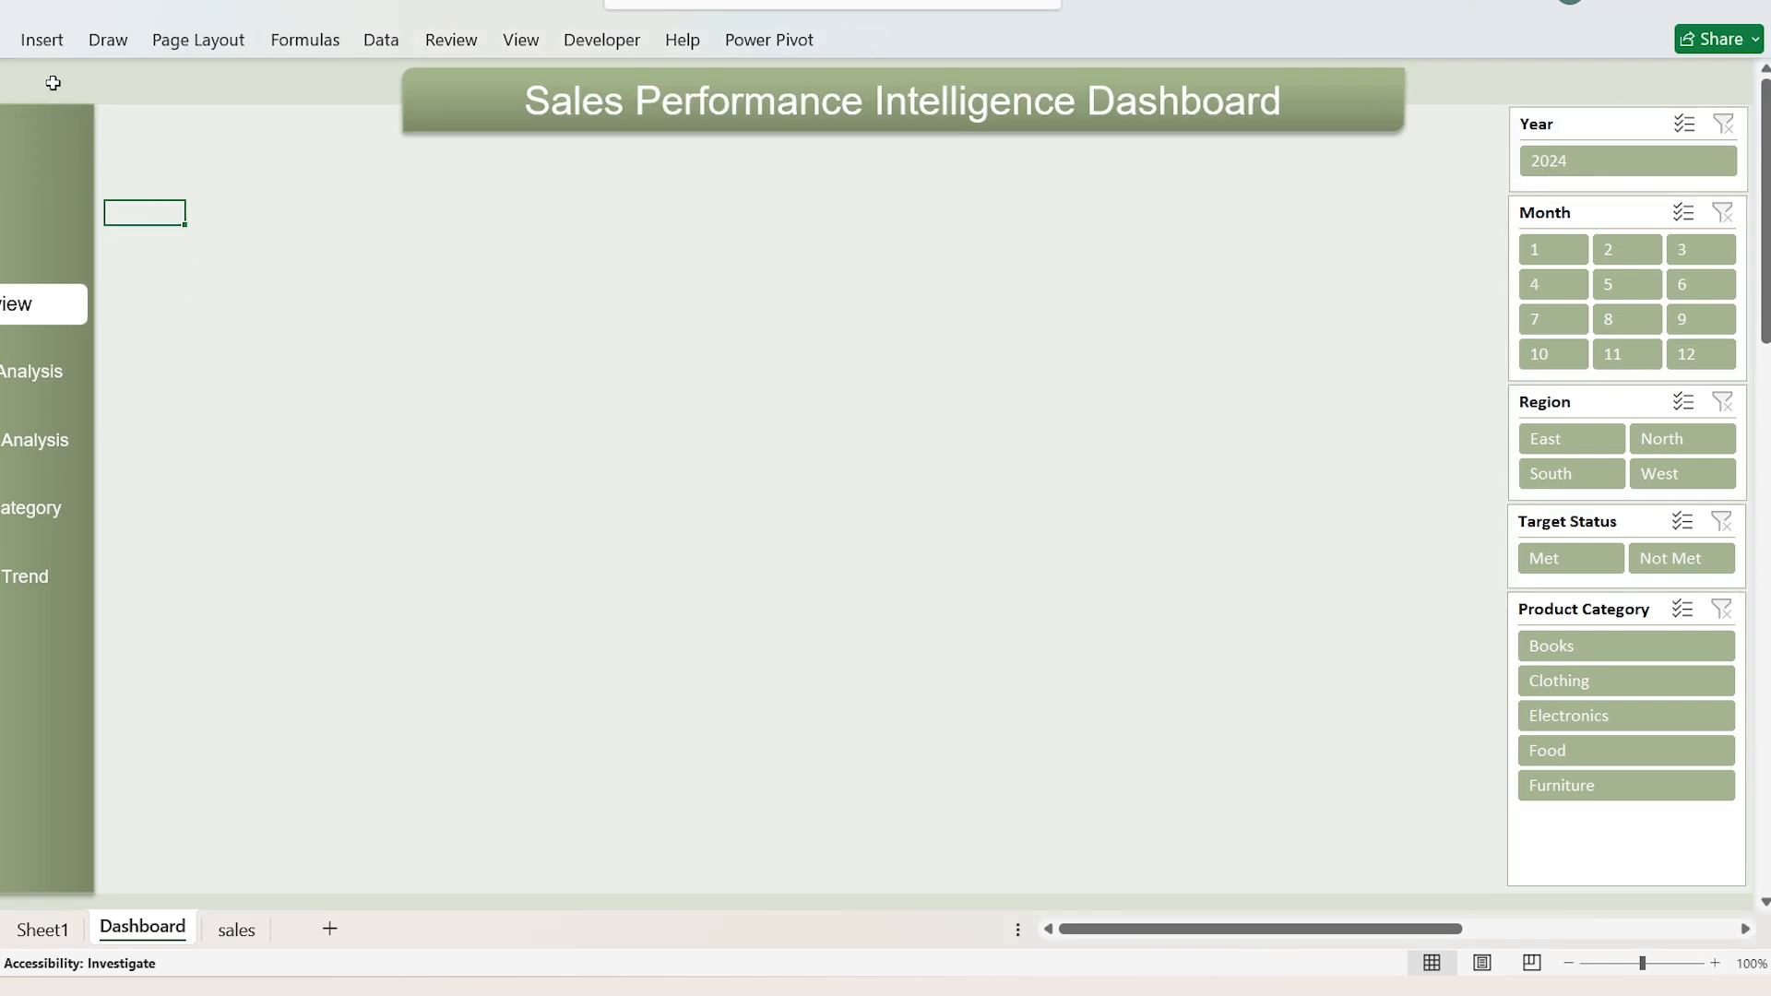
# Step: Insert a rounded rectangle card near the sidebar's upper end and fill it with White, Background 1
pyautogui.click(45, 53)
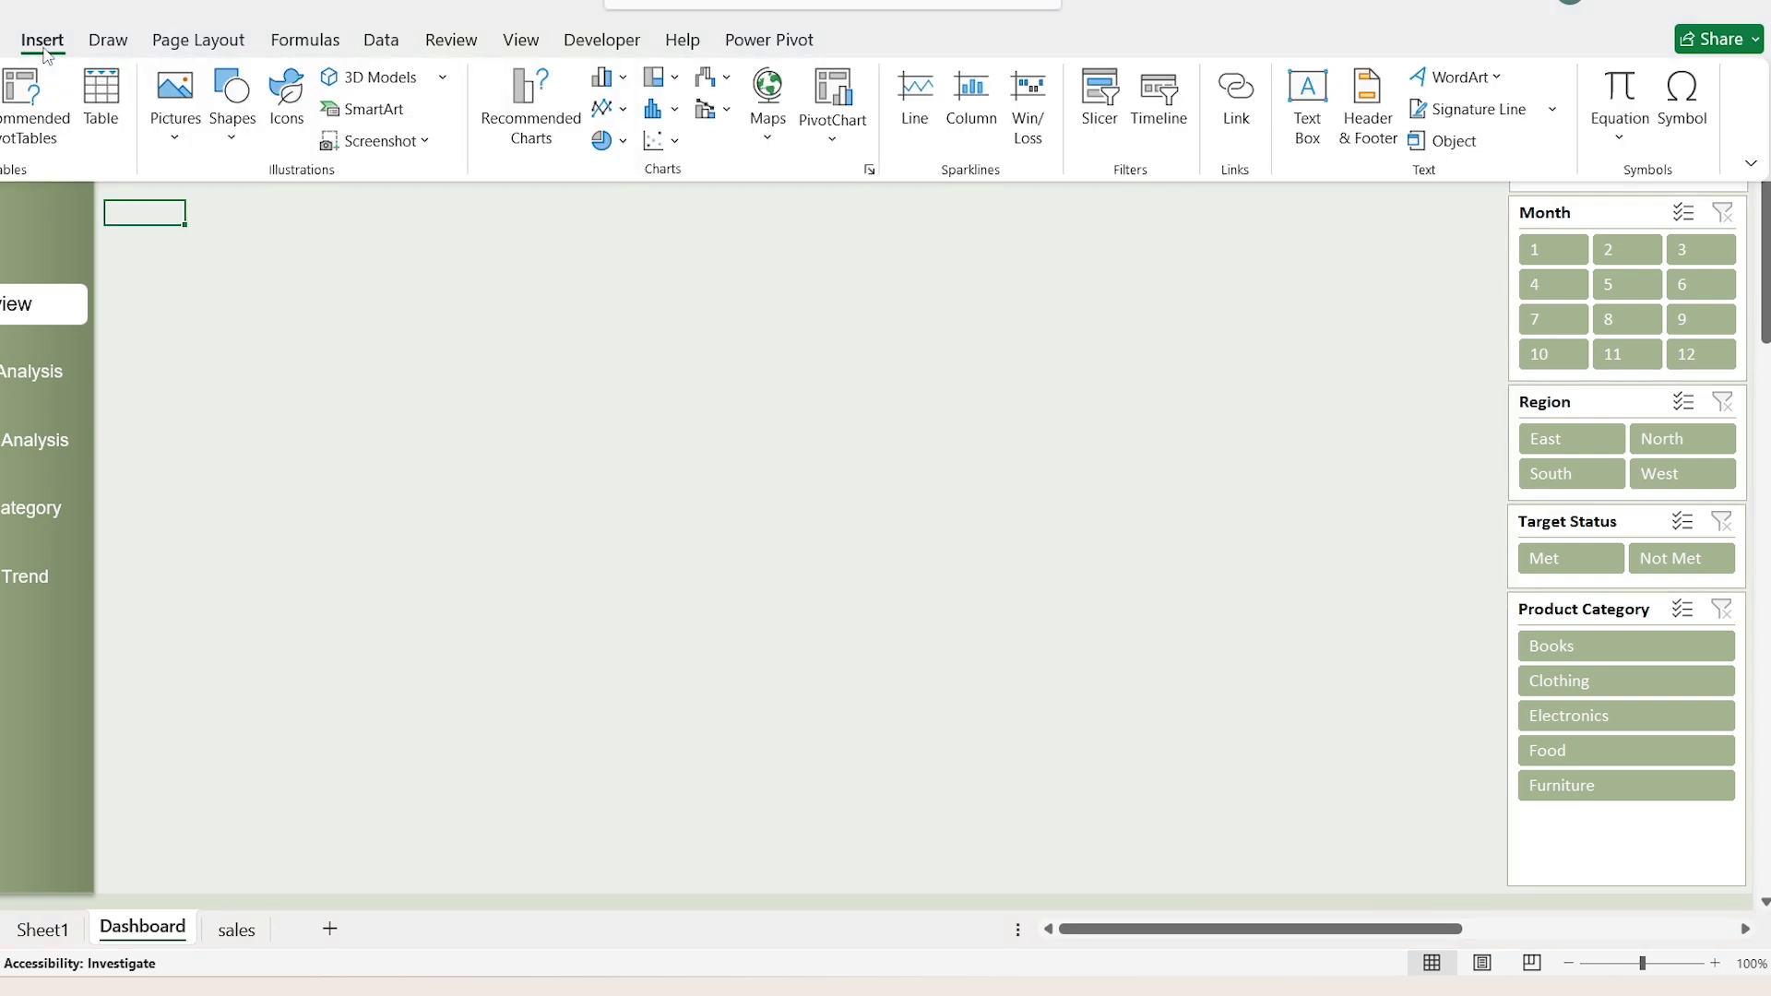
pyautogui.click(236, 139)
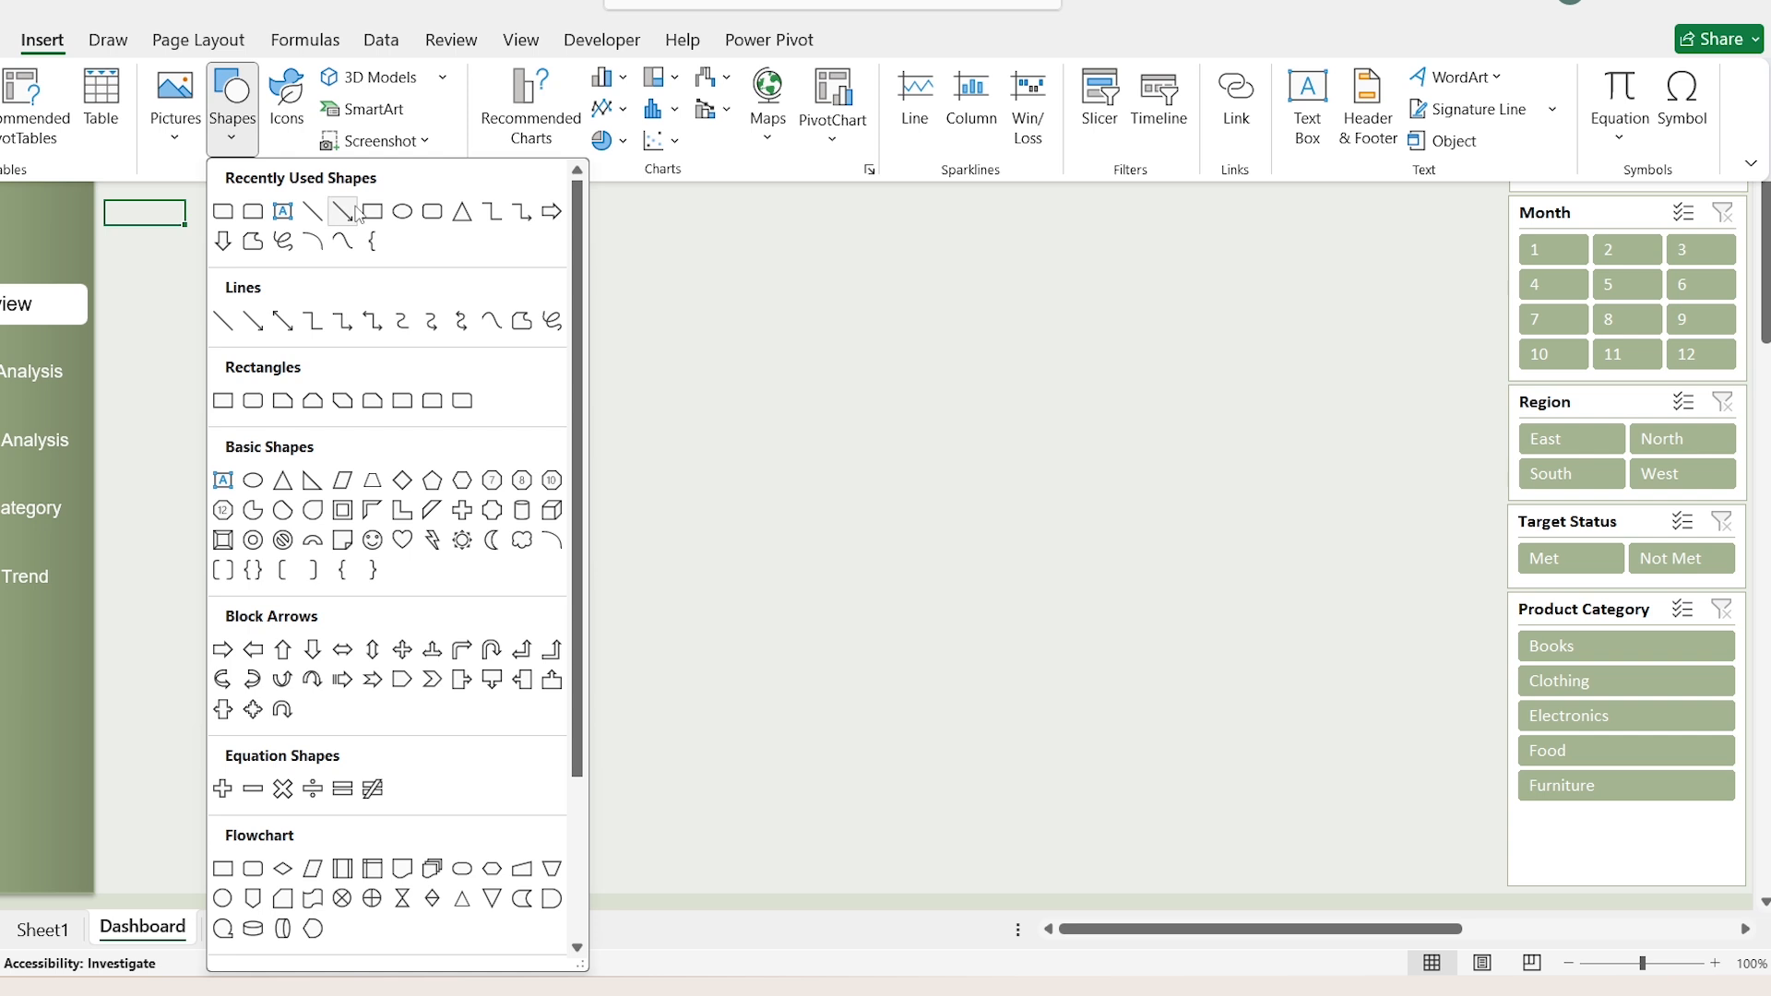
pyautogui.click(433, 214)
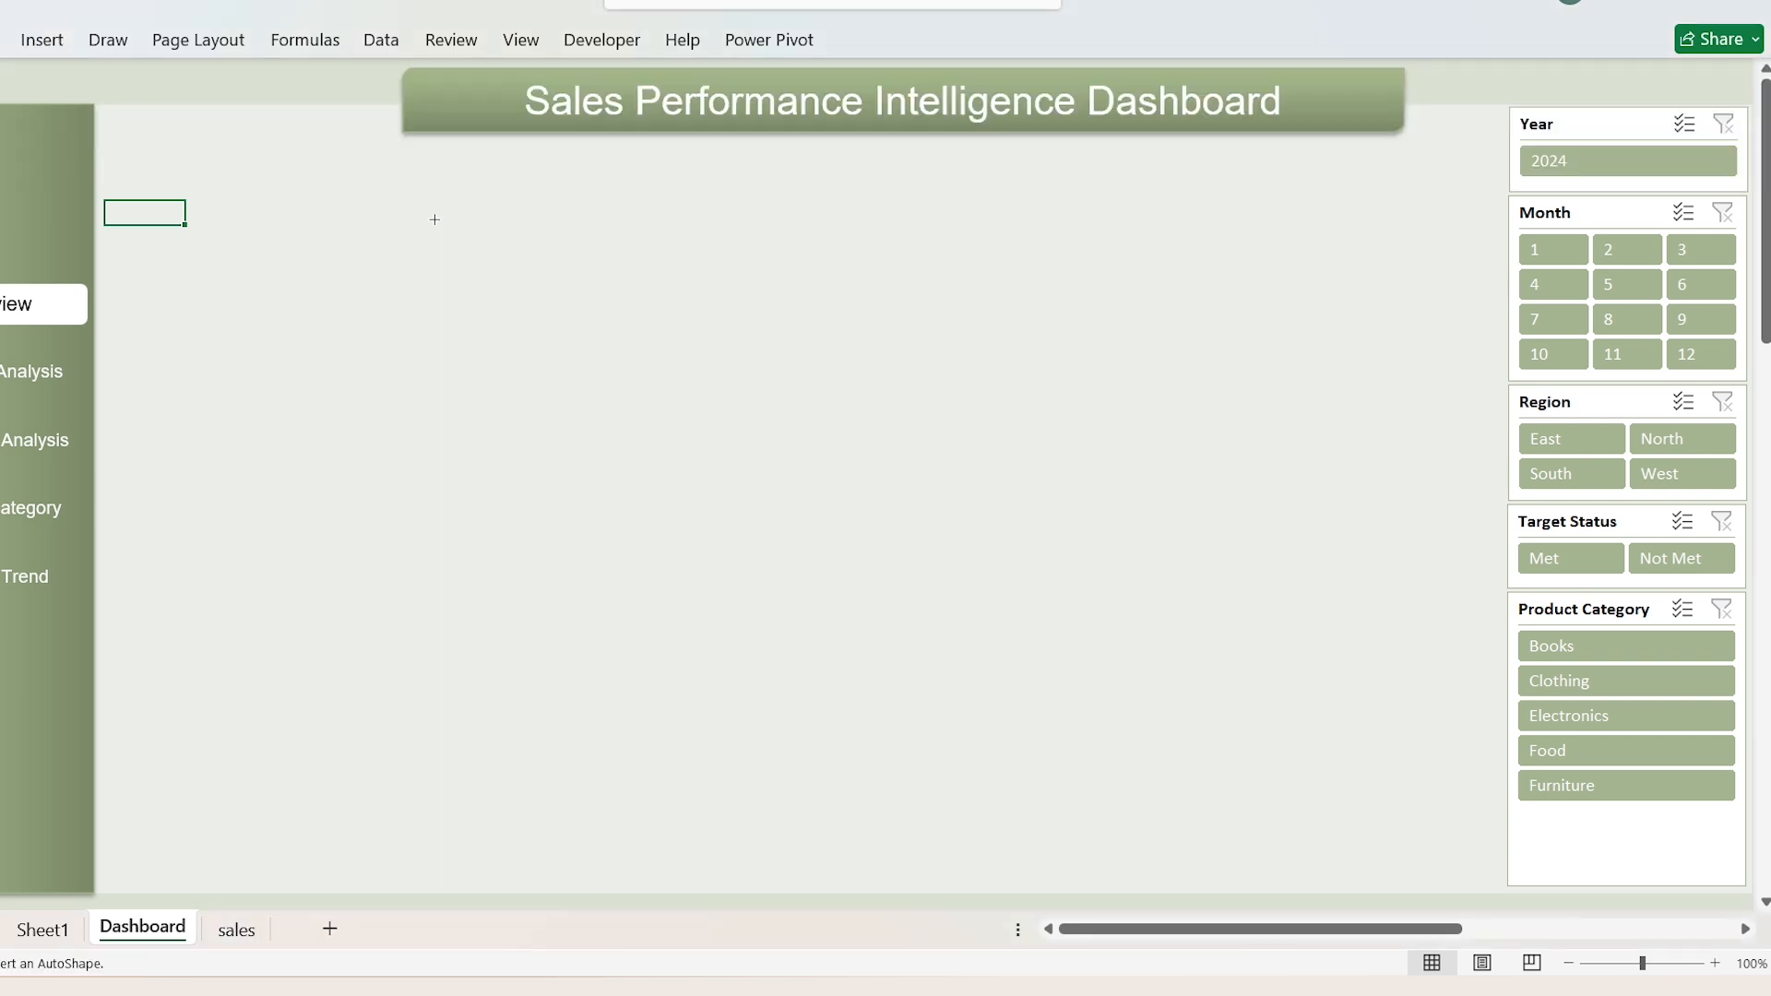
pyautogui.click(177, 179)
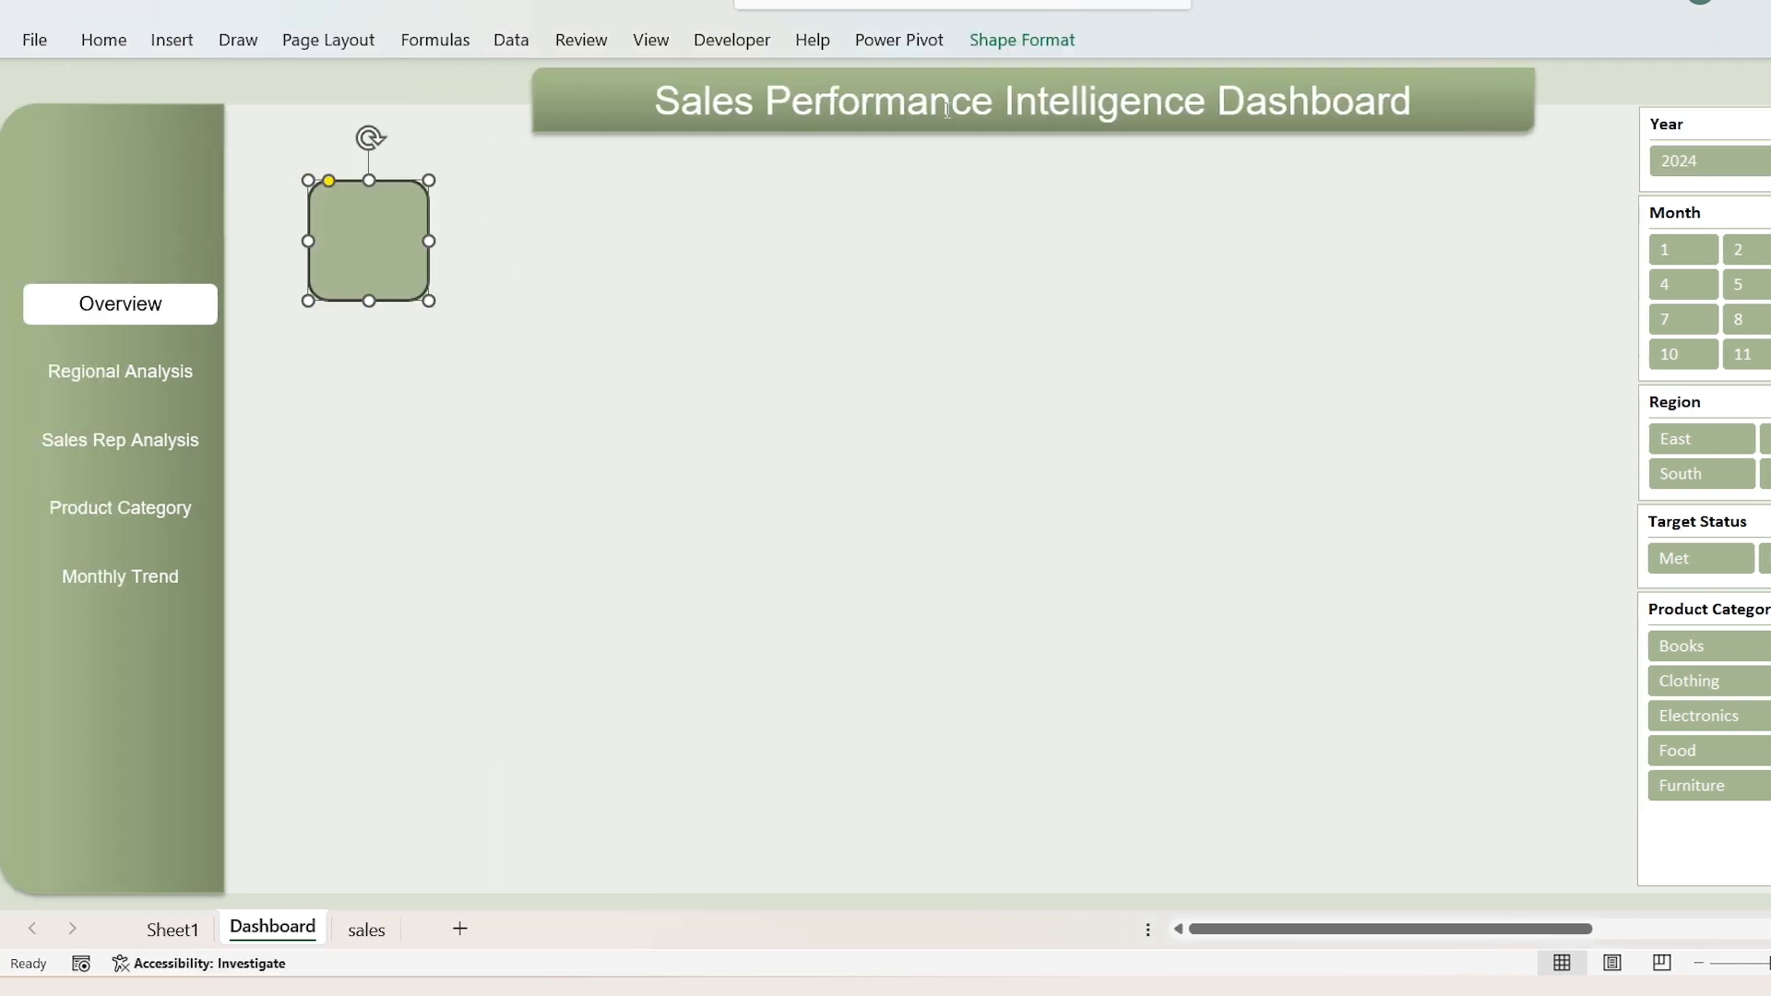
pyautogui.click(1046, 44)
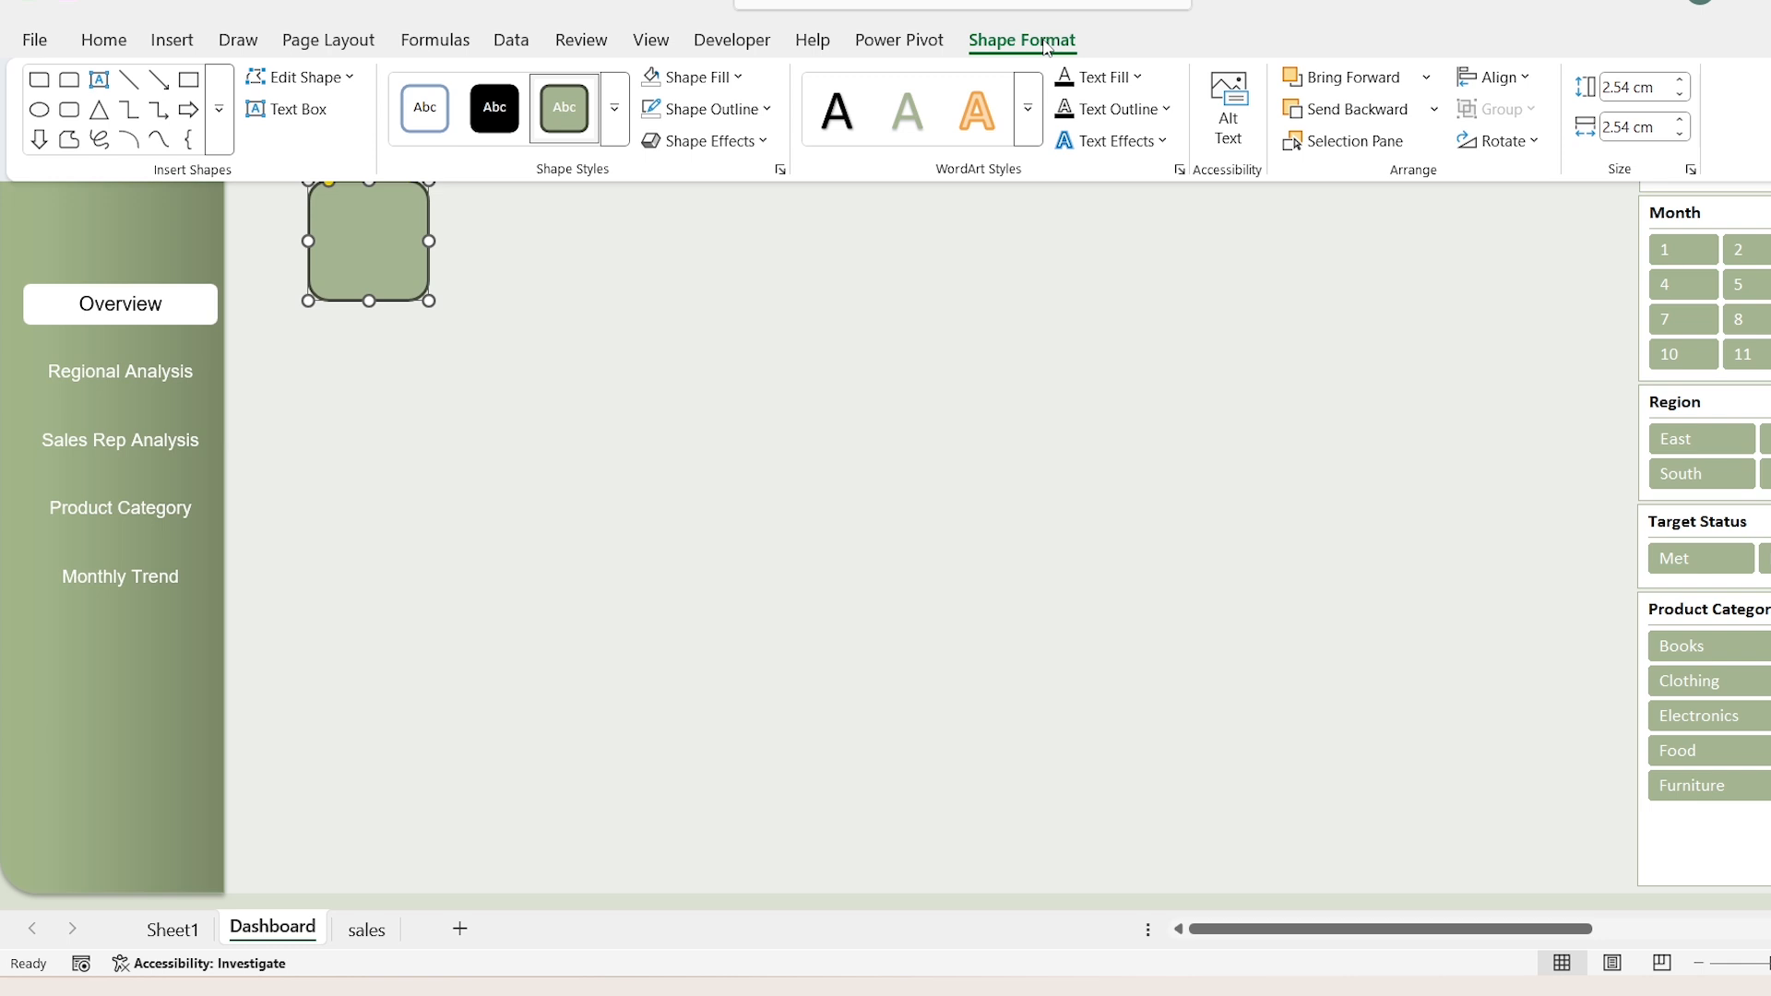
pyautogui.click(742, 78)
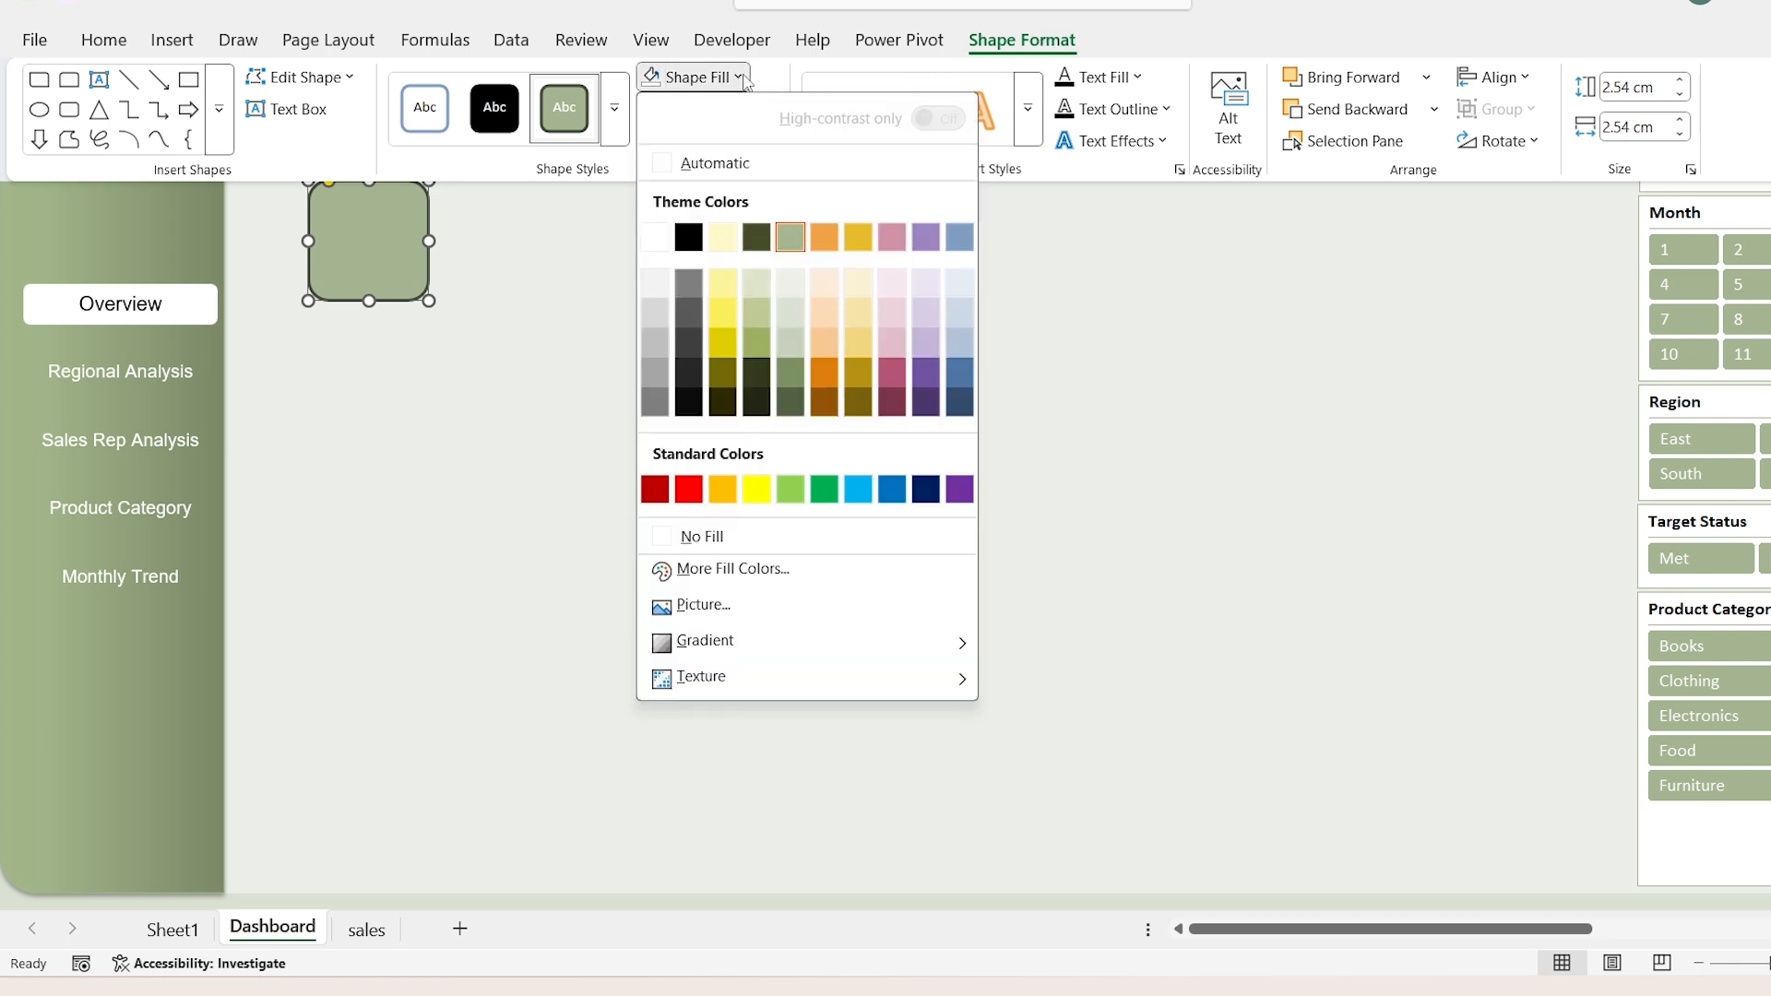
pyautogui.click(662, 241)
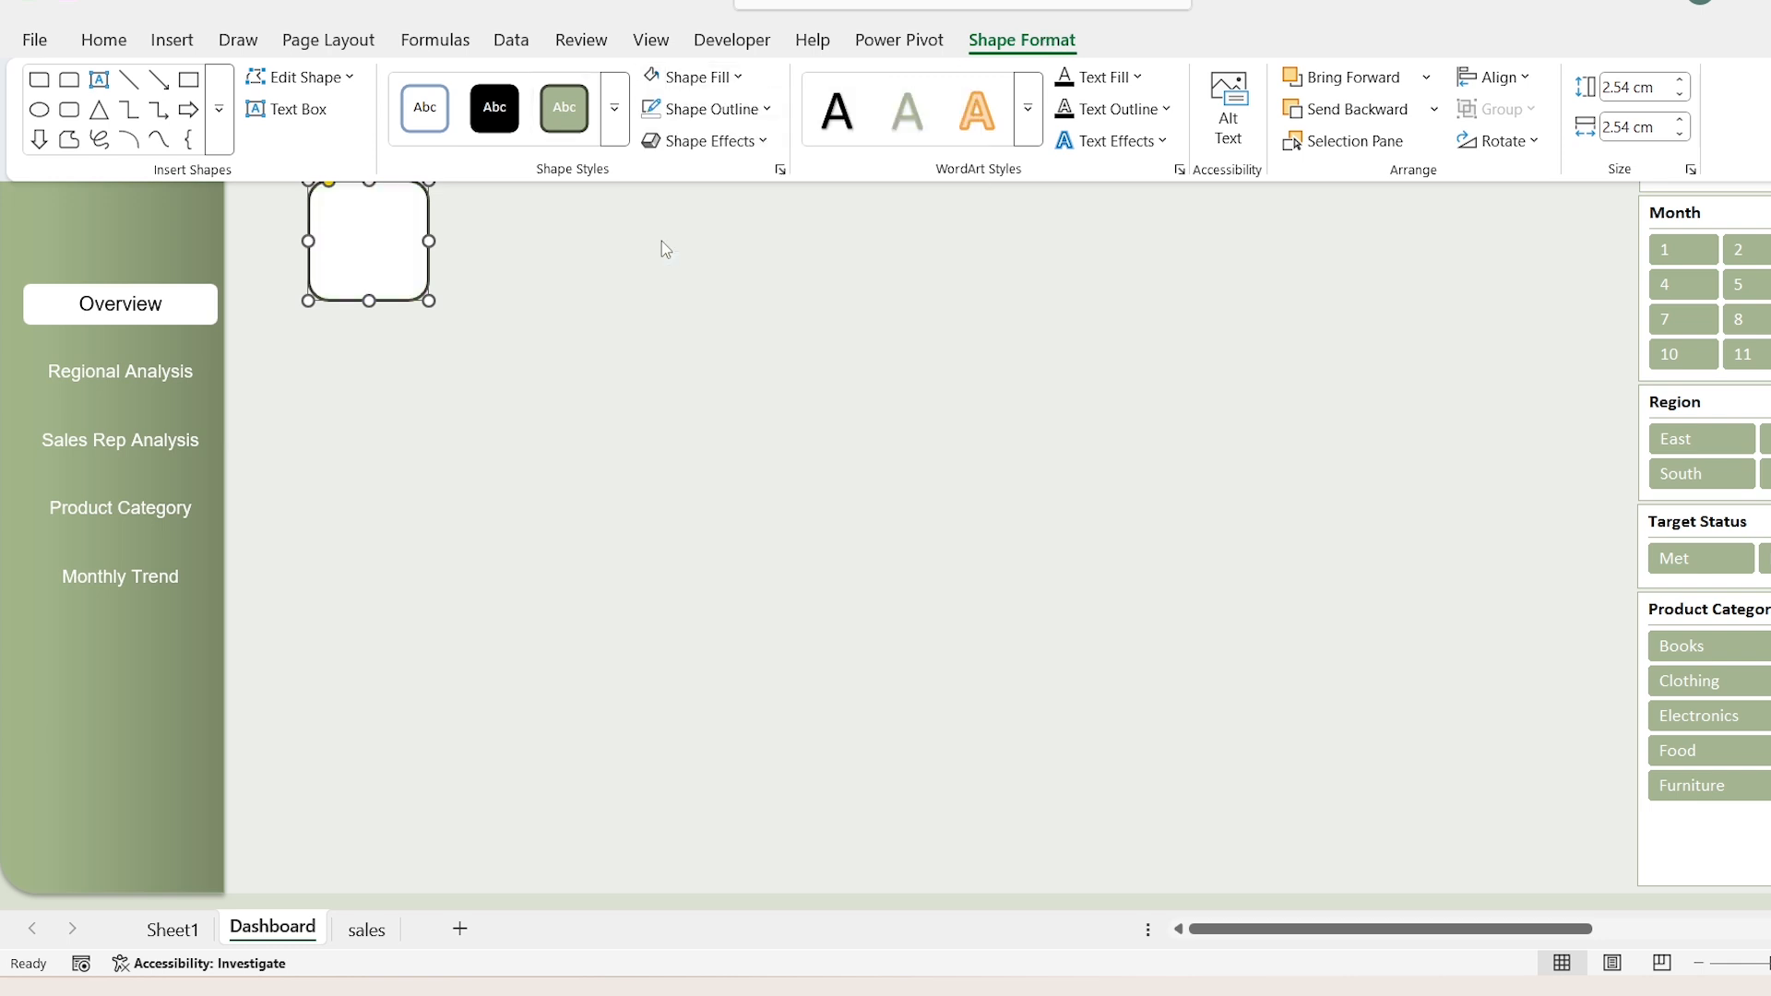
# Step: Resize the white card to 2.46 cm high and 4.79 cm wide
pyautogui.click(1658, 89)
pyautogui.write('2')
pyautogui.press('Tab')
pyautogui.write('4.75')
pyautogui.press('Return')
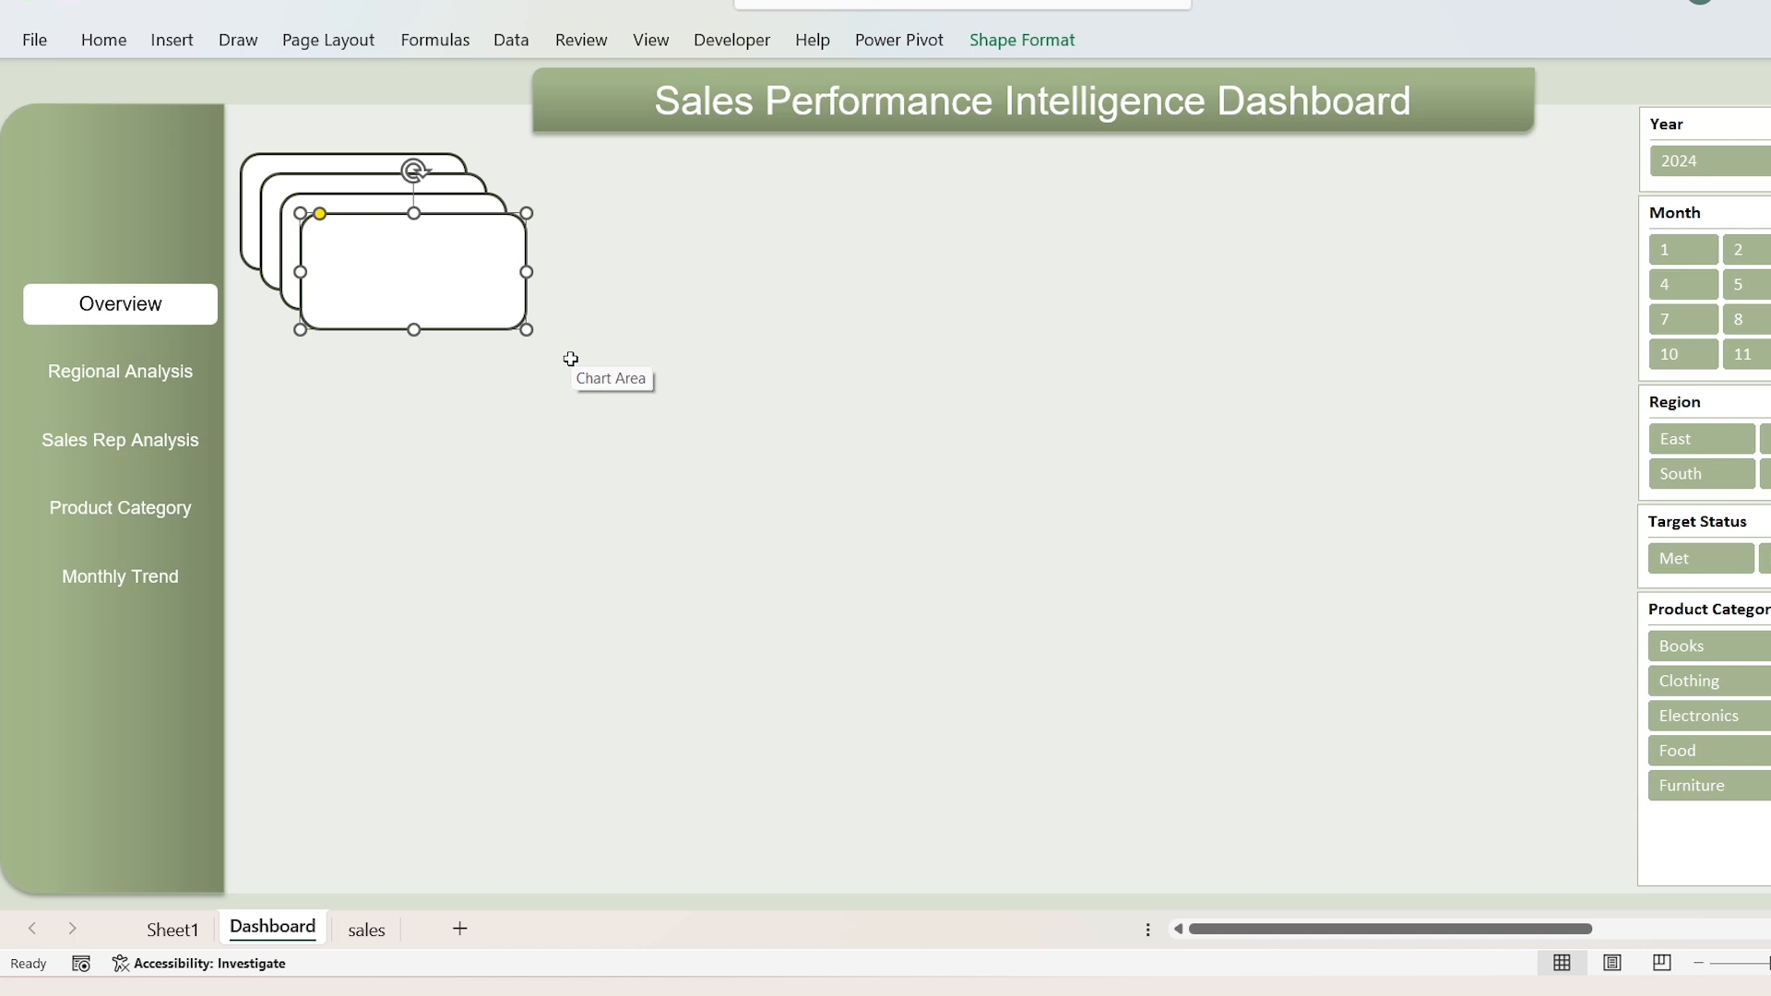
# Step: Duplicate the white card to make five cards and spread them in a row below the title banner
pyautogui.hotkey('ctrl', 'd')
pyautogui.moveTo(462, 319); pyautogui.dragTo(1538, 237)
pyautogui.moveTo(461, 285); pyautogui.dragTo(1261, 224)
pyautogui.moveTo(416, 237); pyautogui.dragTo(674, 224)
# Step: Align the five white cards along their top edges and distribute them horizontally
pyautogui.keyDown('shift'); pyautogui.click(418, 208); pyautogui.keyUp('shift')
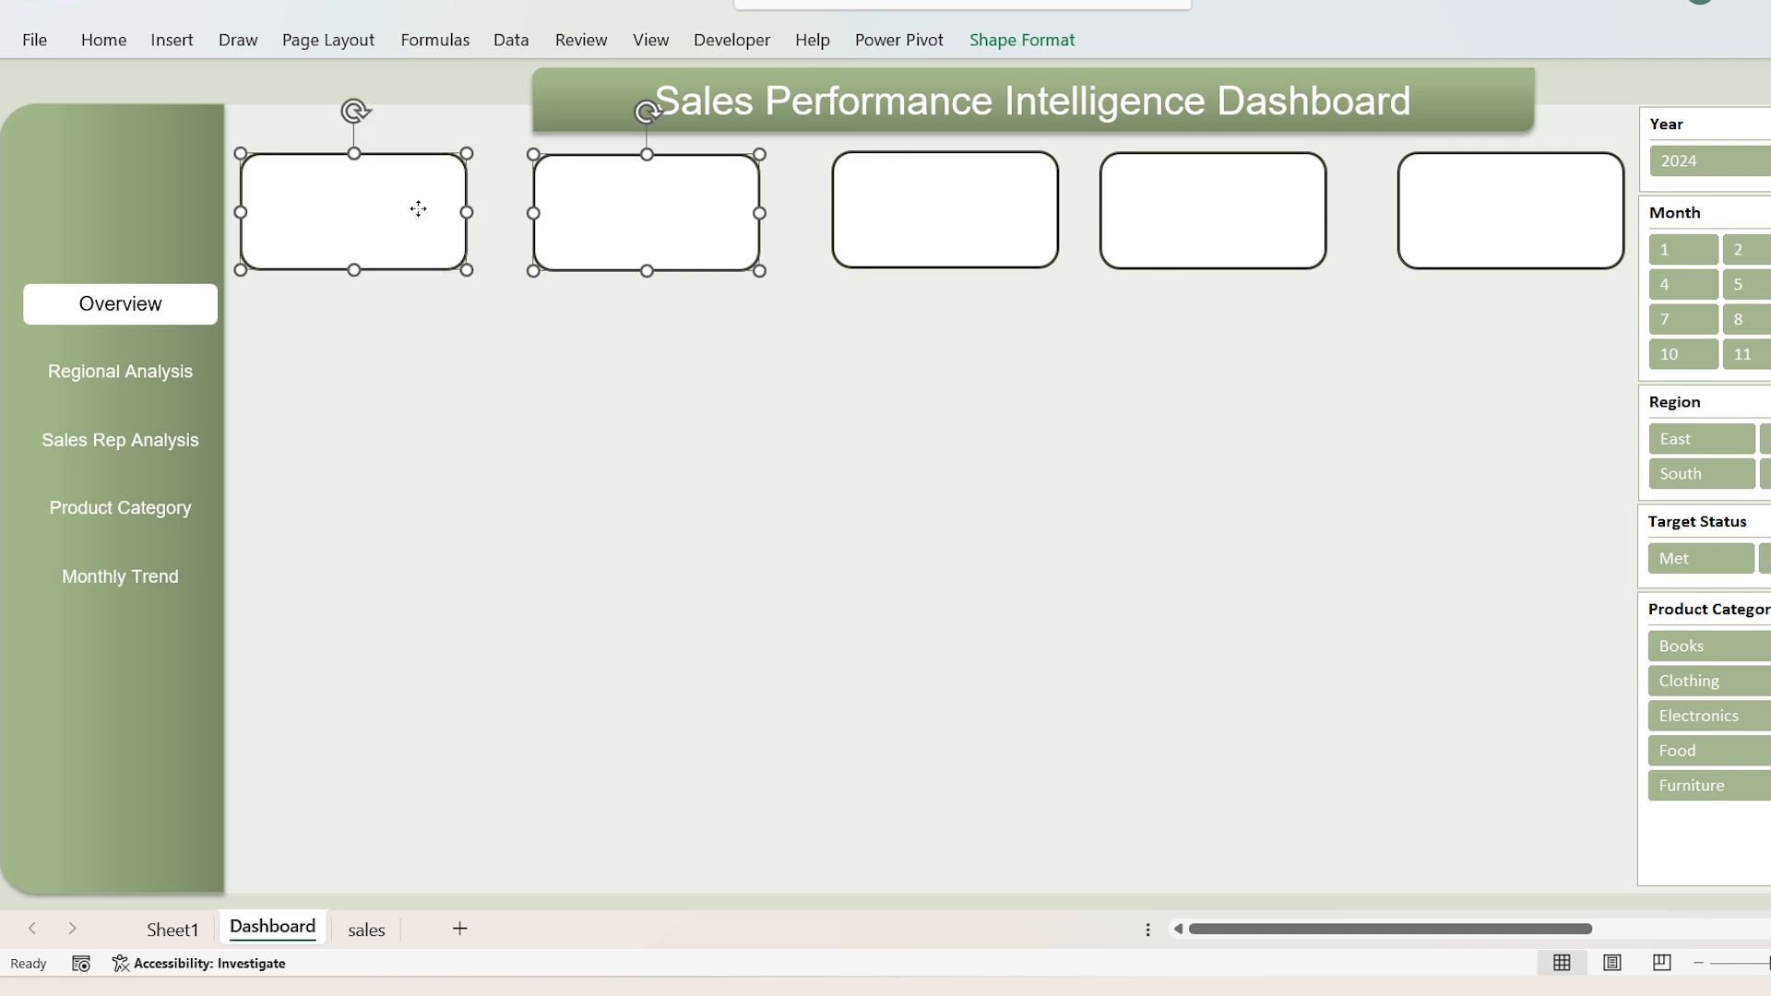
pyautogui.keyDown('shift'); pyautogui.click(990, 206); pyautogui.keyUp('shift')
pyautogui.keyDown('shift'); pyautogui.click(1168, 211); pyautogui.keyUp('shift')
pyautogui.keyDown('shift'); pyautogui.click(1454, 238); pyautogui.keyUp('shift')
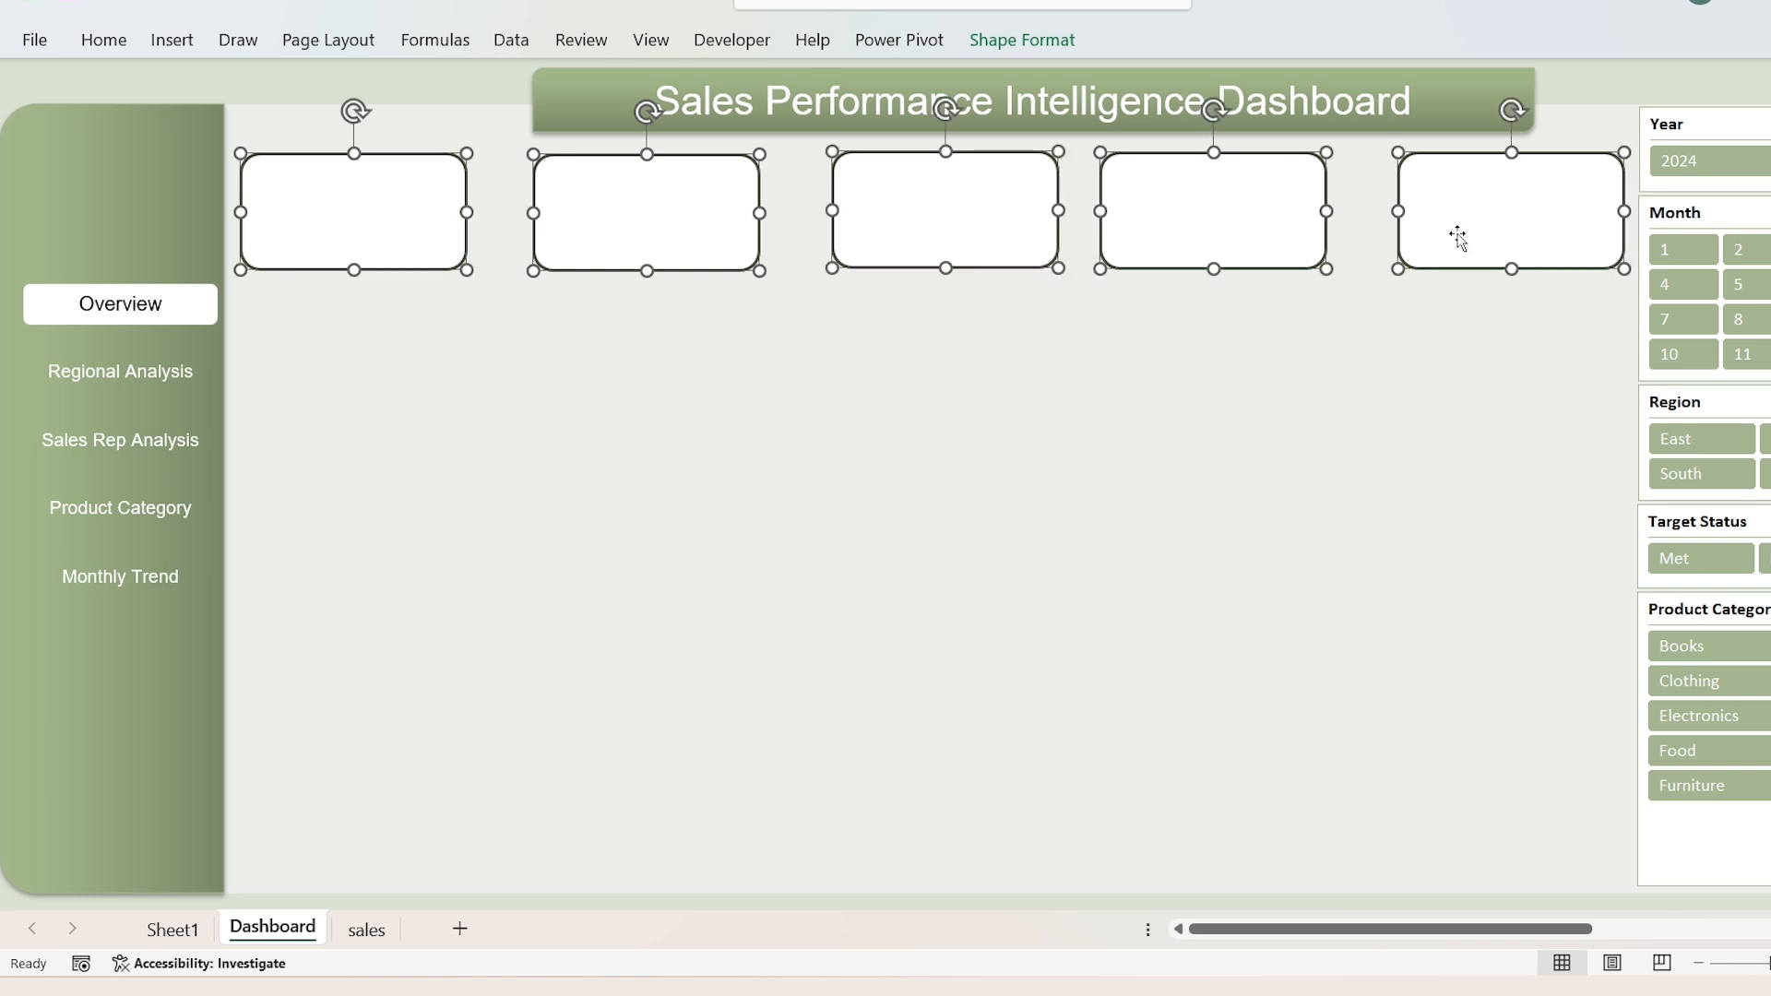
pyautogui.click(1005, 46)
pyautogui.click(1494, 78)
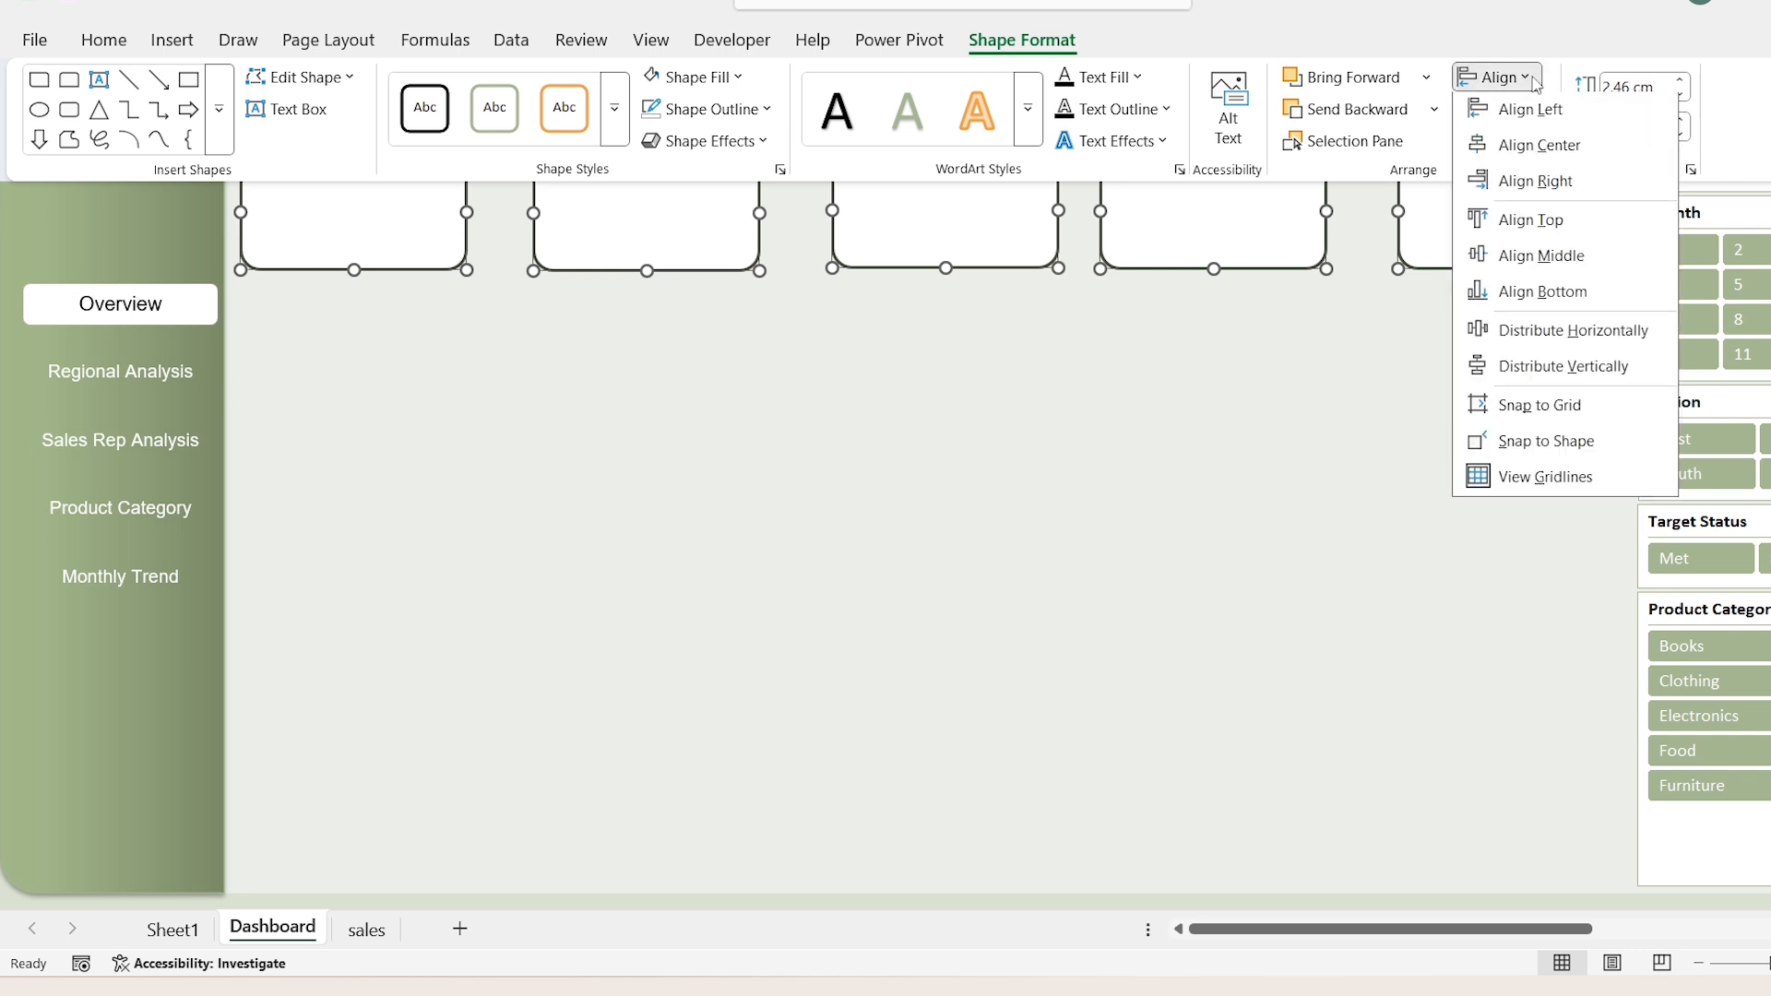
pyautogui.click(1583, 231)
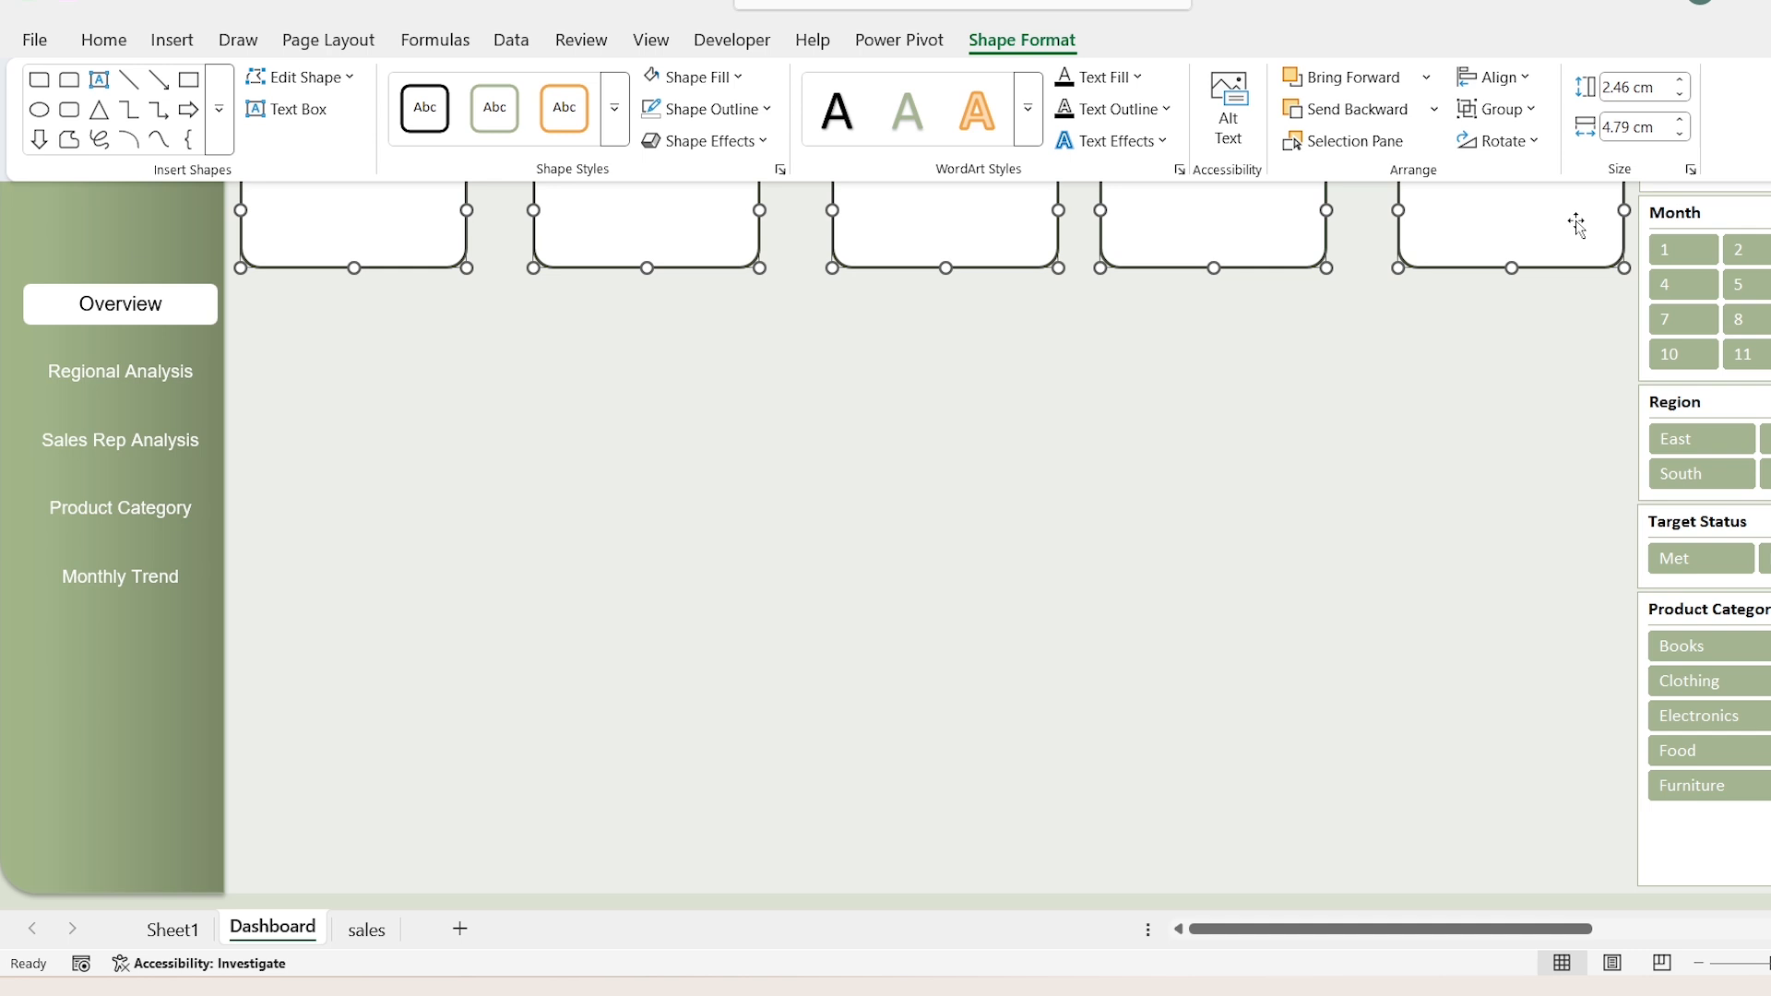
pyautogui.click(1522, 80)
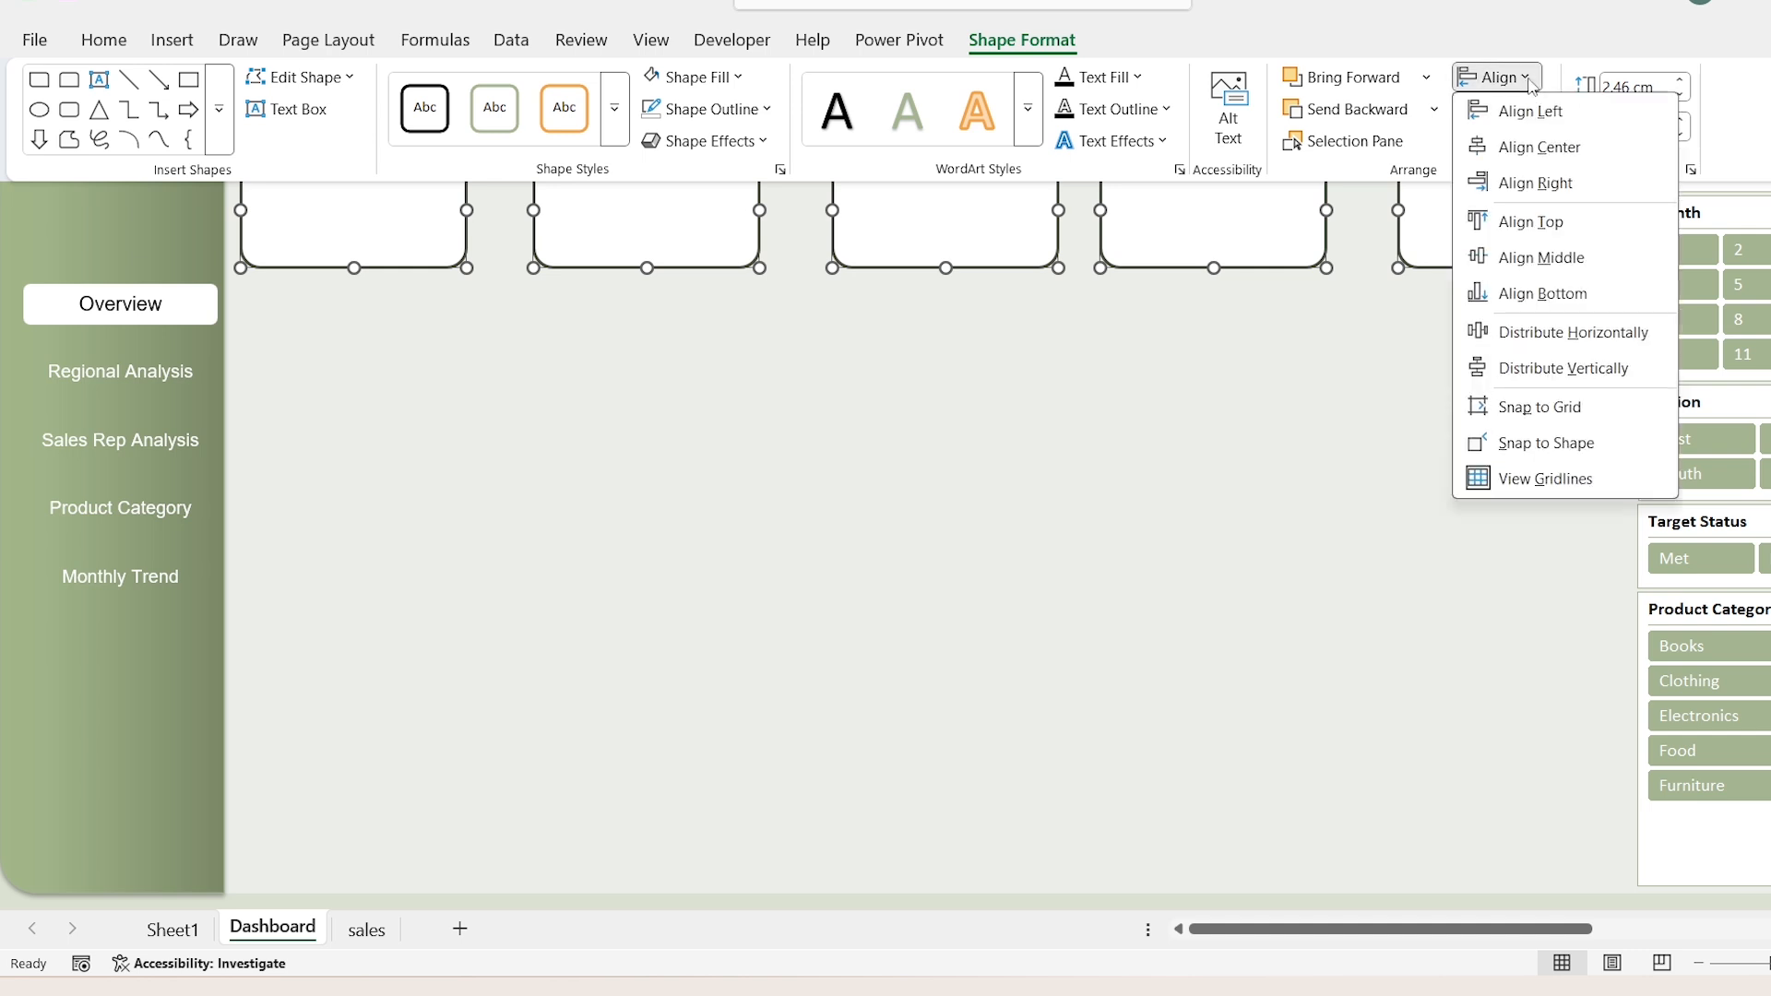
pyautogui.click(1650, 334)
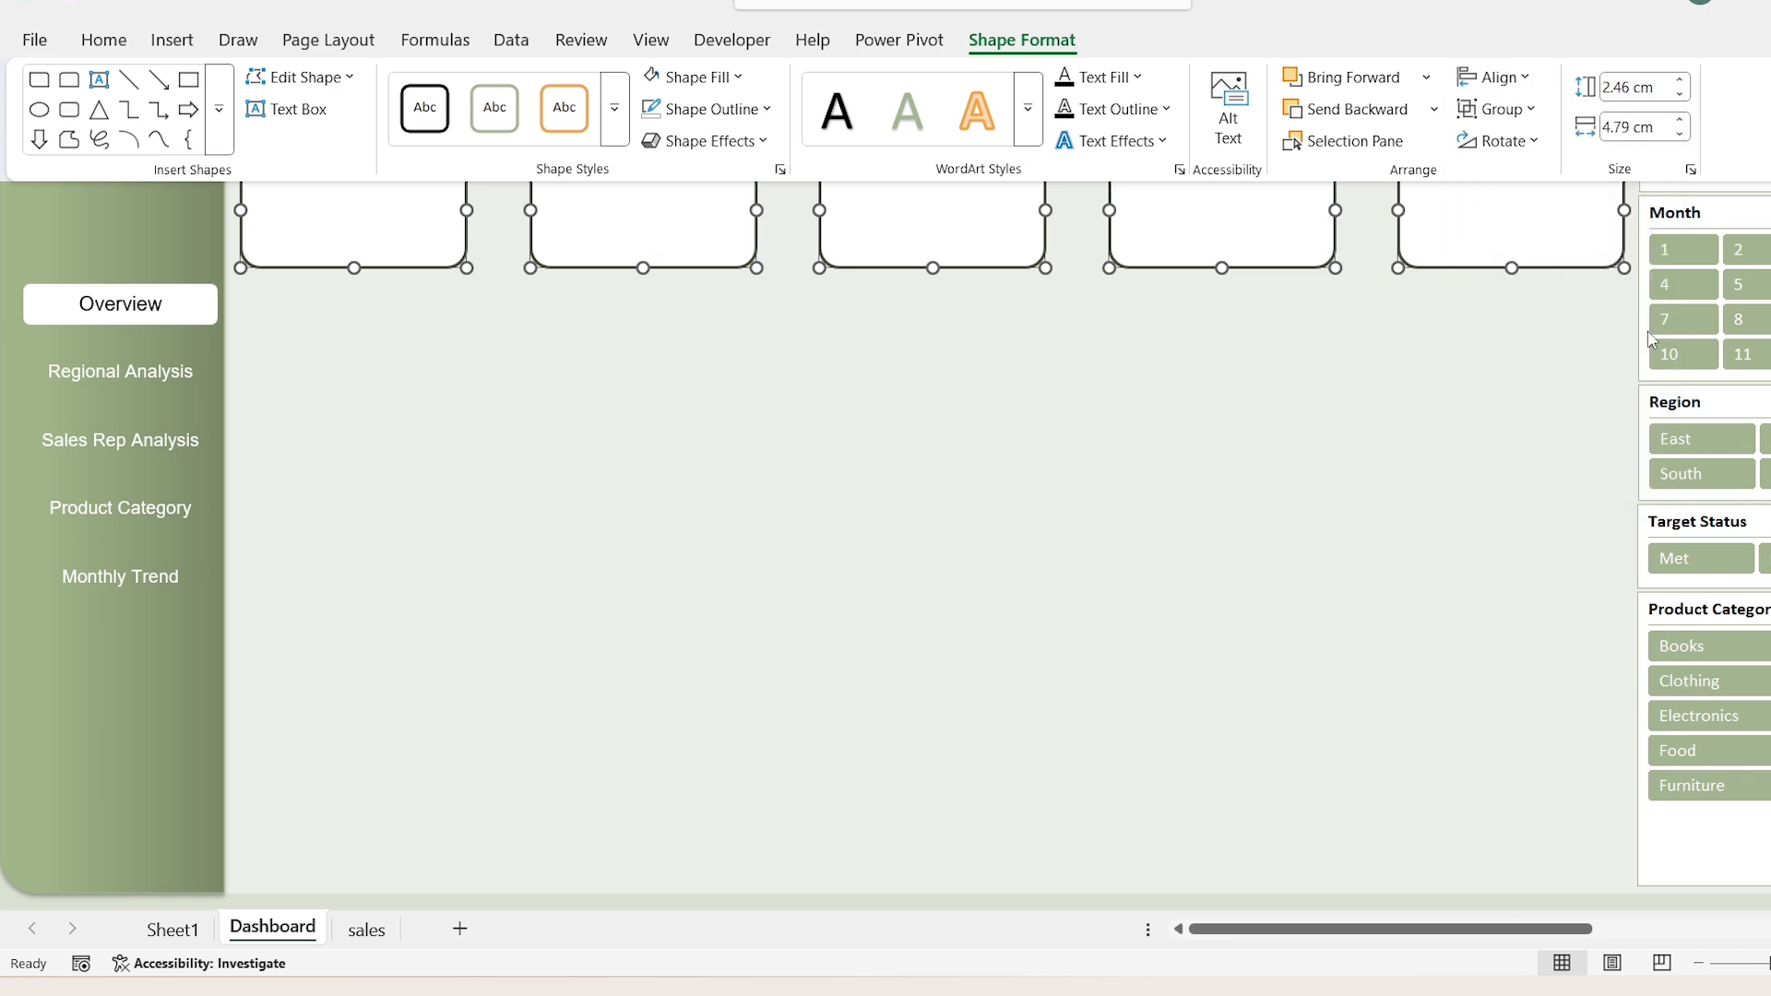
pyautogui.click(370, 360)
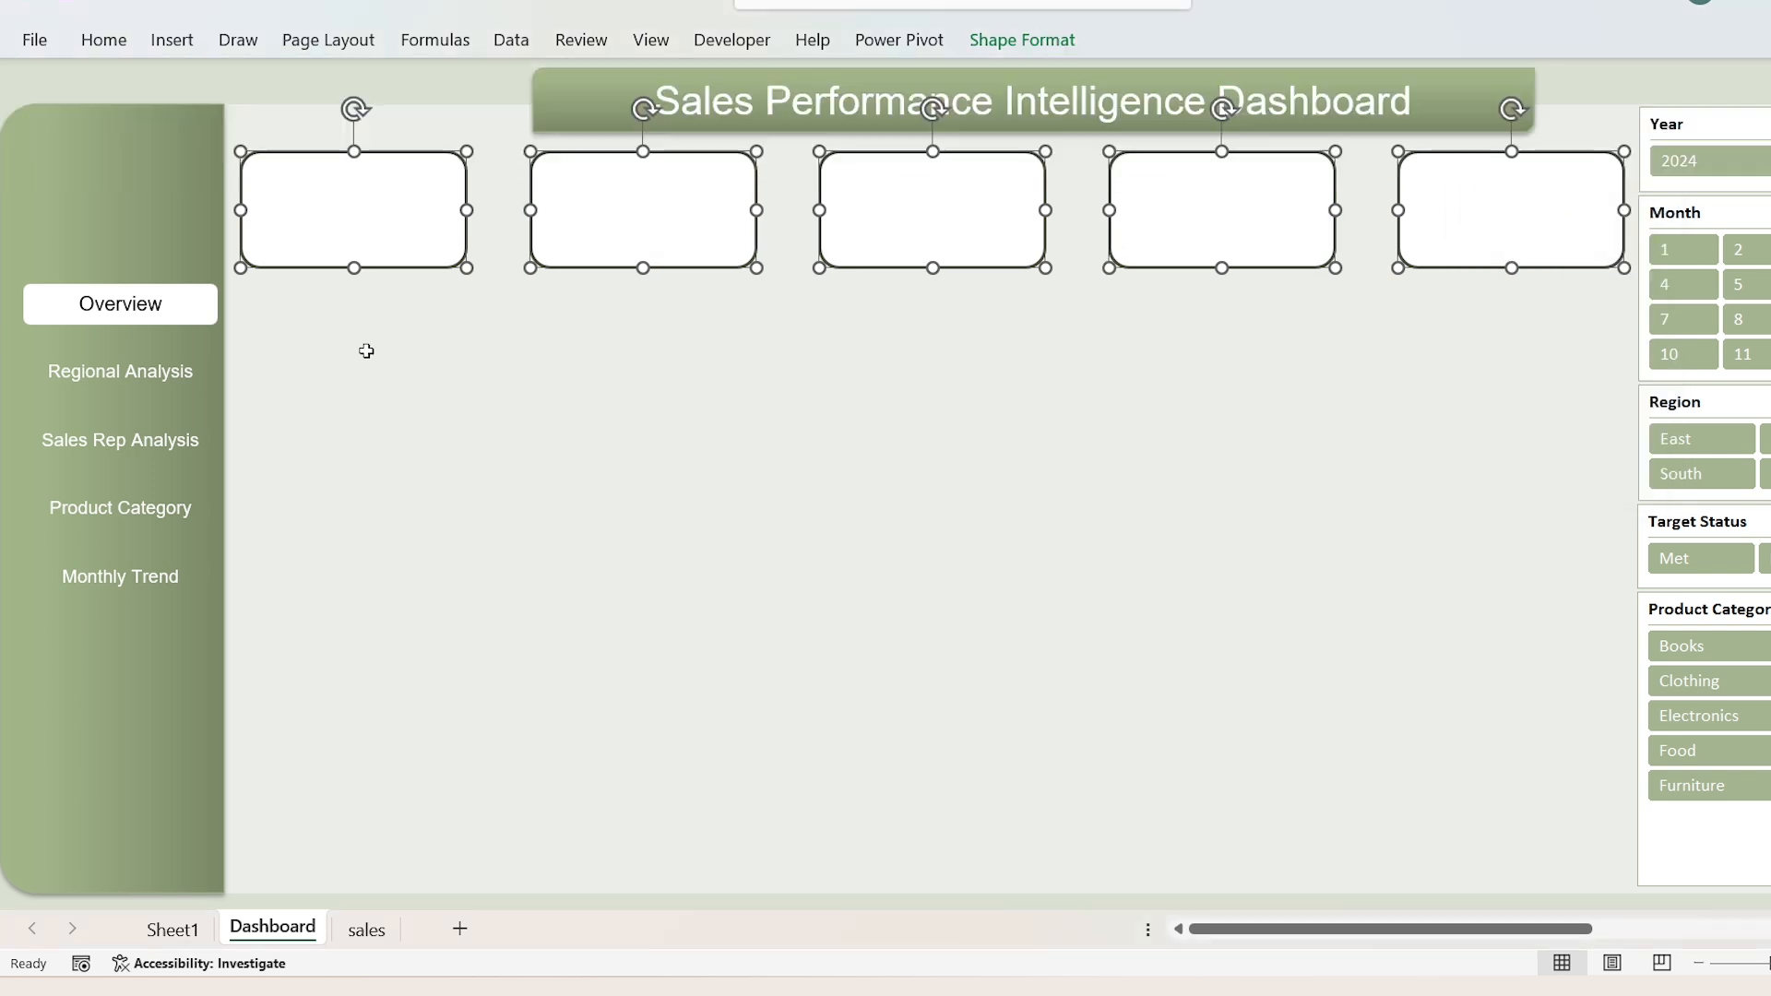
pyautogui.click(363, 348)
# Step: Duplicate the first card below the row and stretch the copy into a tall panel reaching the dashboard's lower edge
pyautogui.click(362, 194)
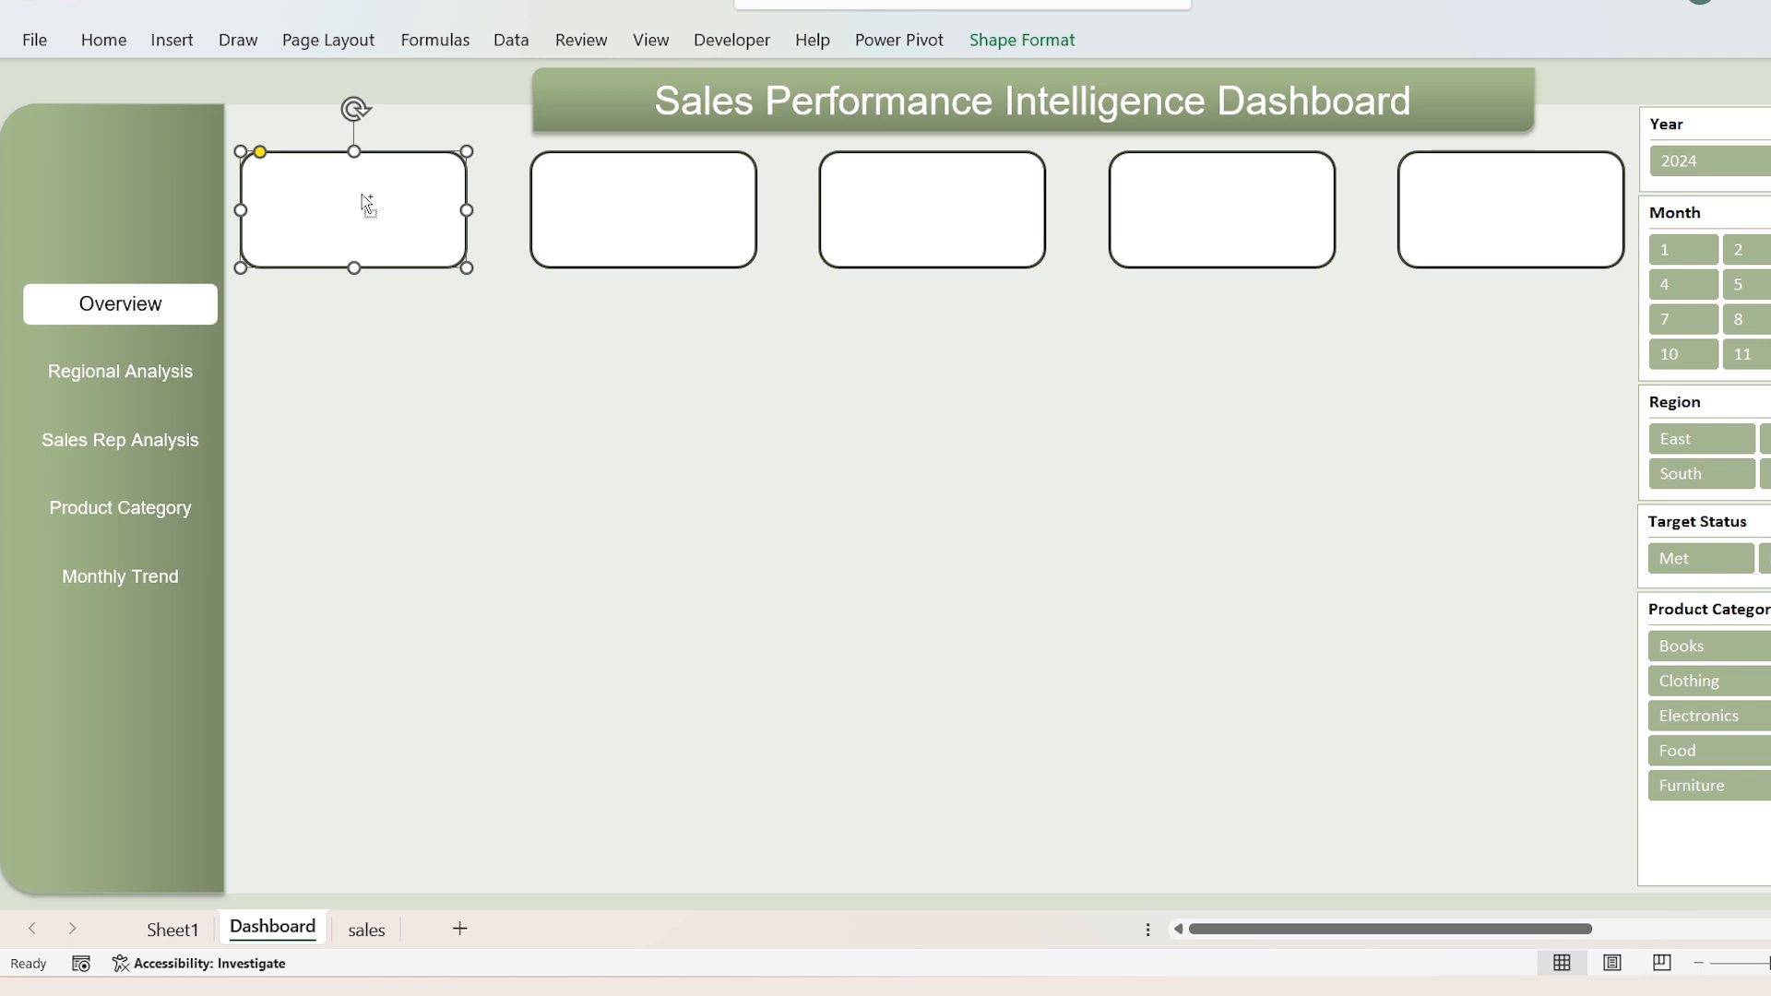
pyautogui.hotkey('ctrl', 'd')
pyautogui.moveTo(352, 215); pyautogui.dragTo(335, 344)
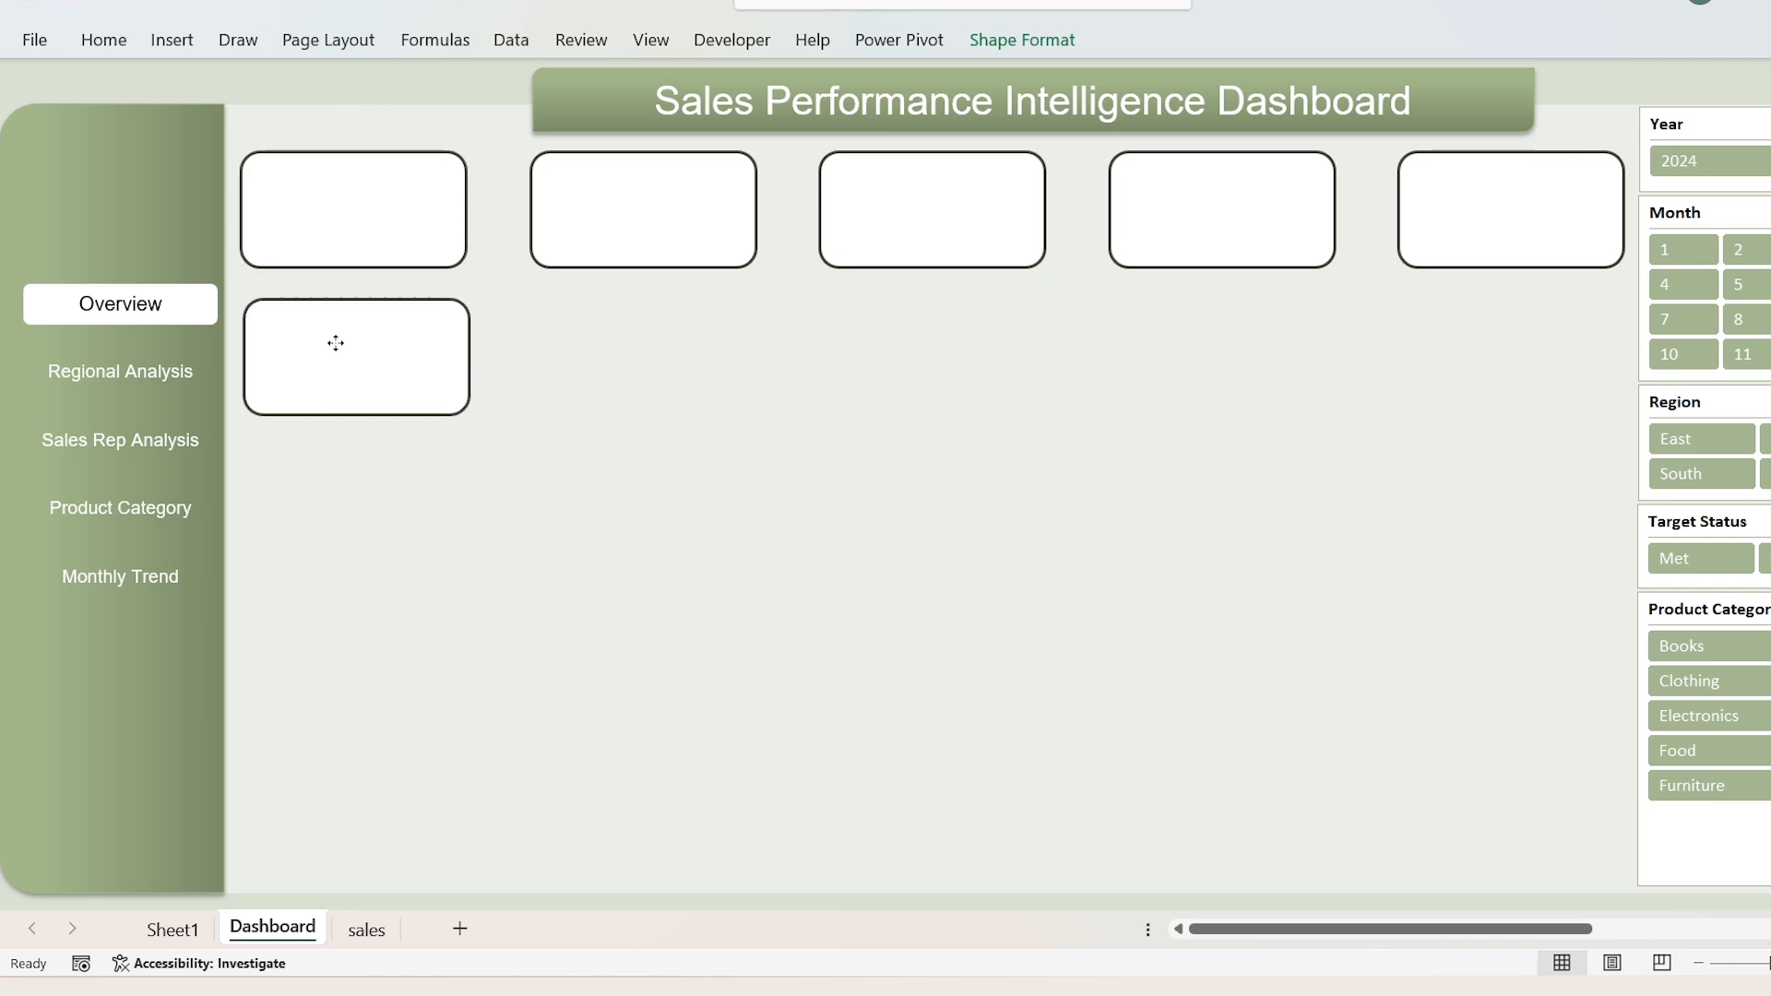
pyautogui.moveTo(469, 357); pyautogui.dragTo(605, 357)
pyautogui.moveTo(424, 415); pyautogui.dragTo(418, 883)
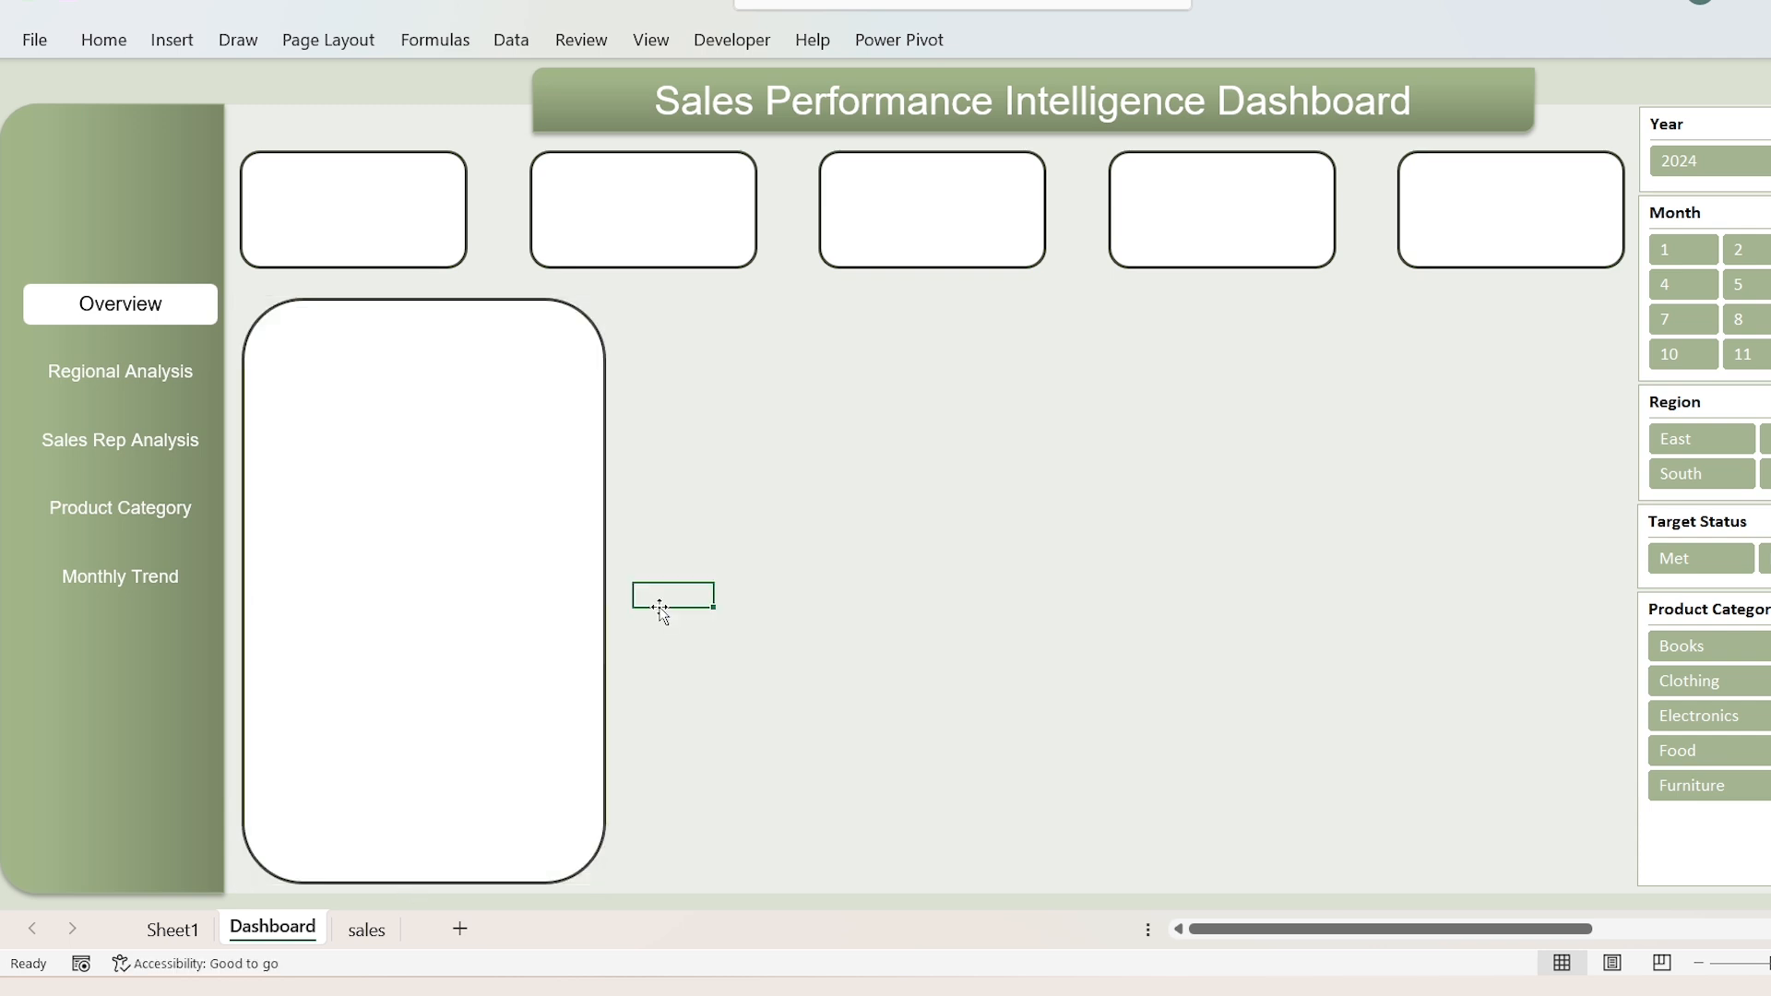
pyautogui.moveTo(418, 299); pyautogui.dragTo(418, 284)
# Step: Duplicate the tall panel and place the copy directly beside it
pyautogui.hotkey('ctrl', 'd')
pyautogui.moveTo(399, 361); pyautogui.dragTo(747, 345)
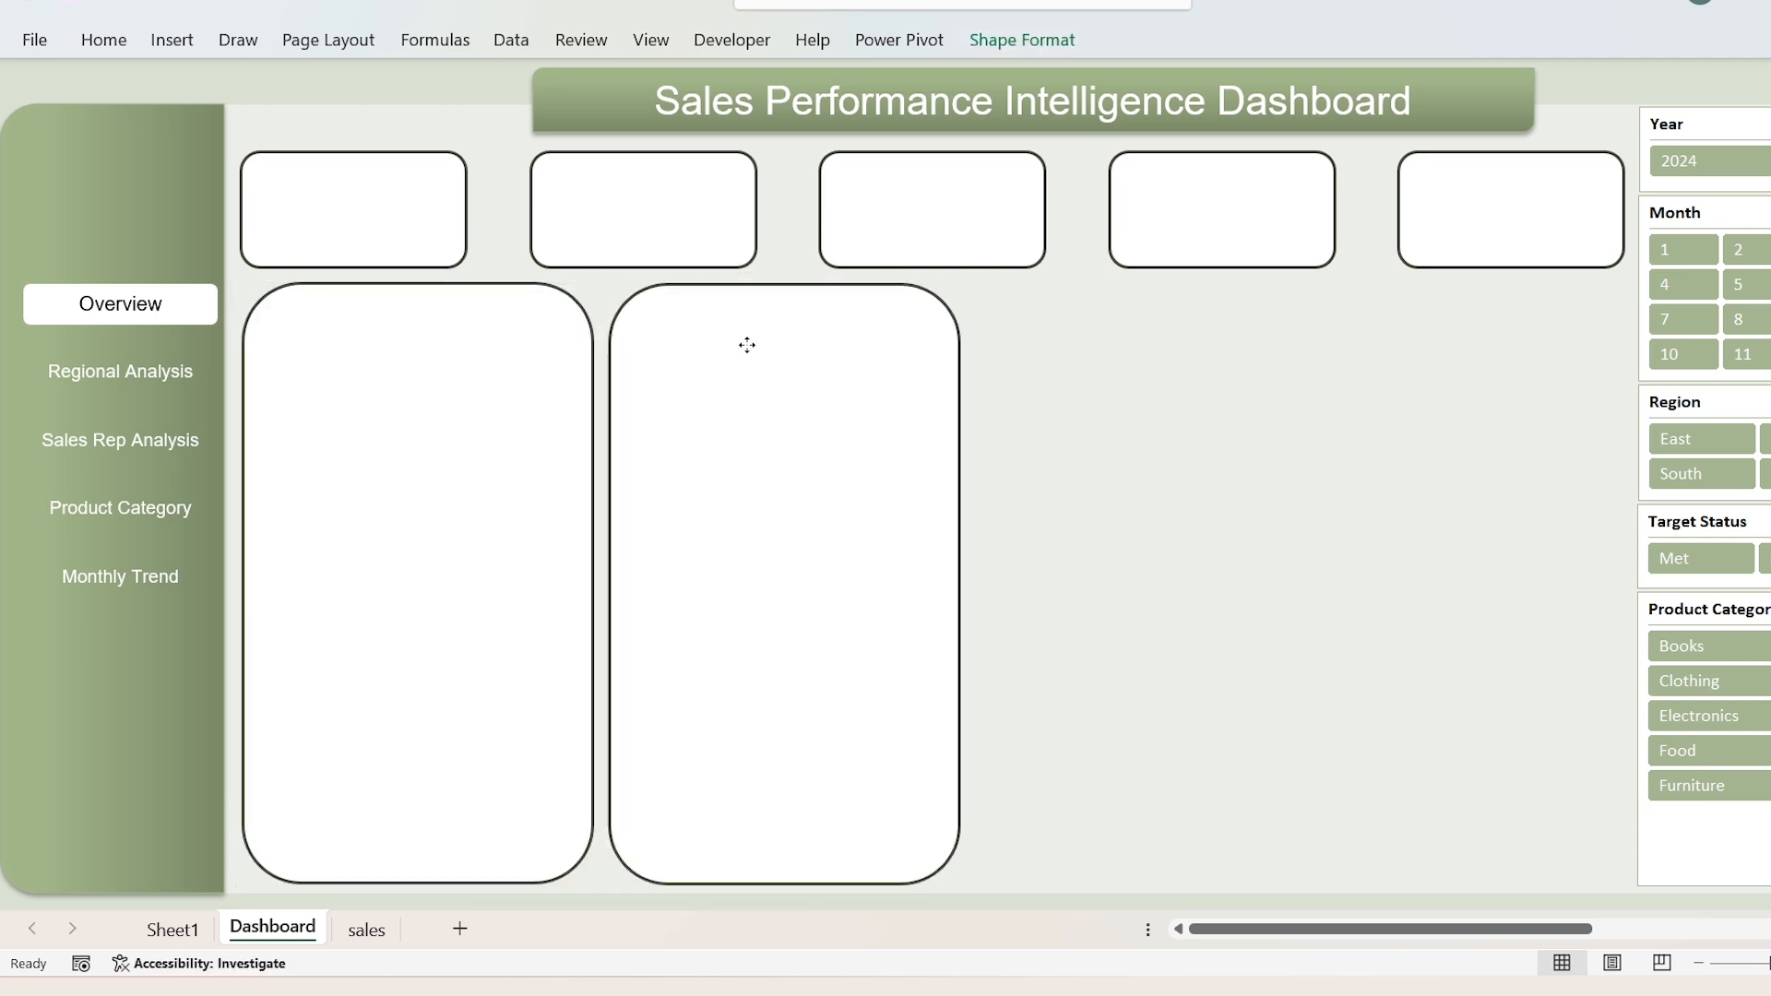
pyautogui.click(520, 355)
pyautogui.keyDown('ctrl'); pyautogui.click(721, 344); pyautogui.keyUp('ctrl')
pyautogui.click(835, 342)
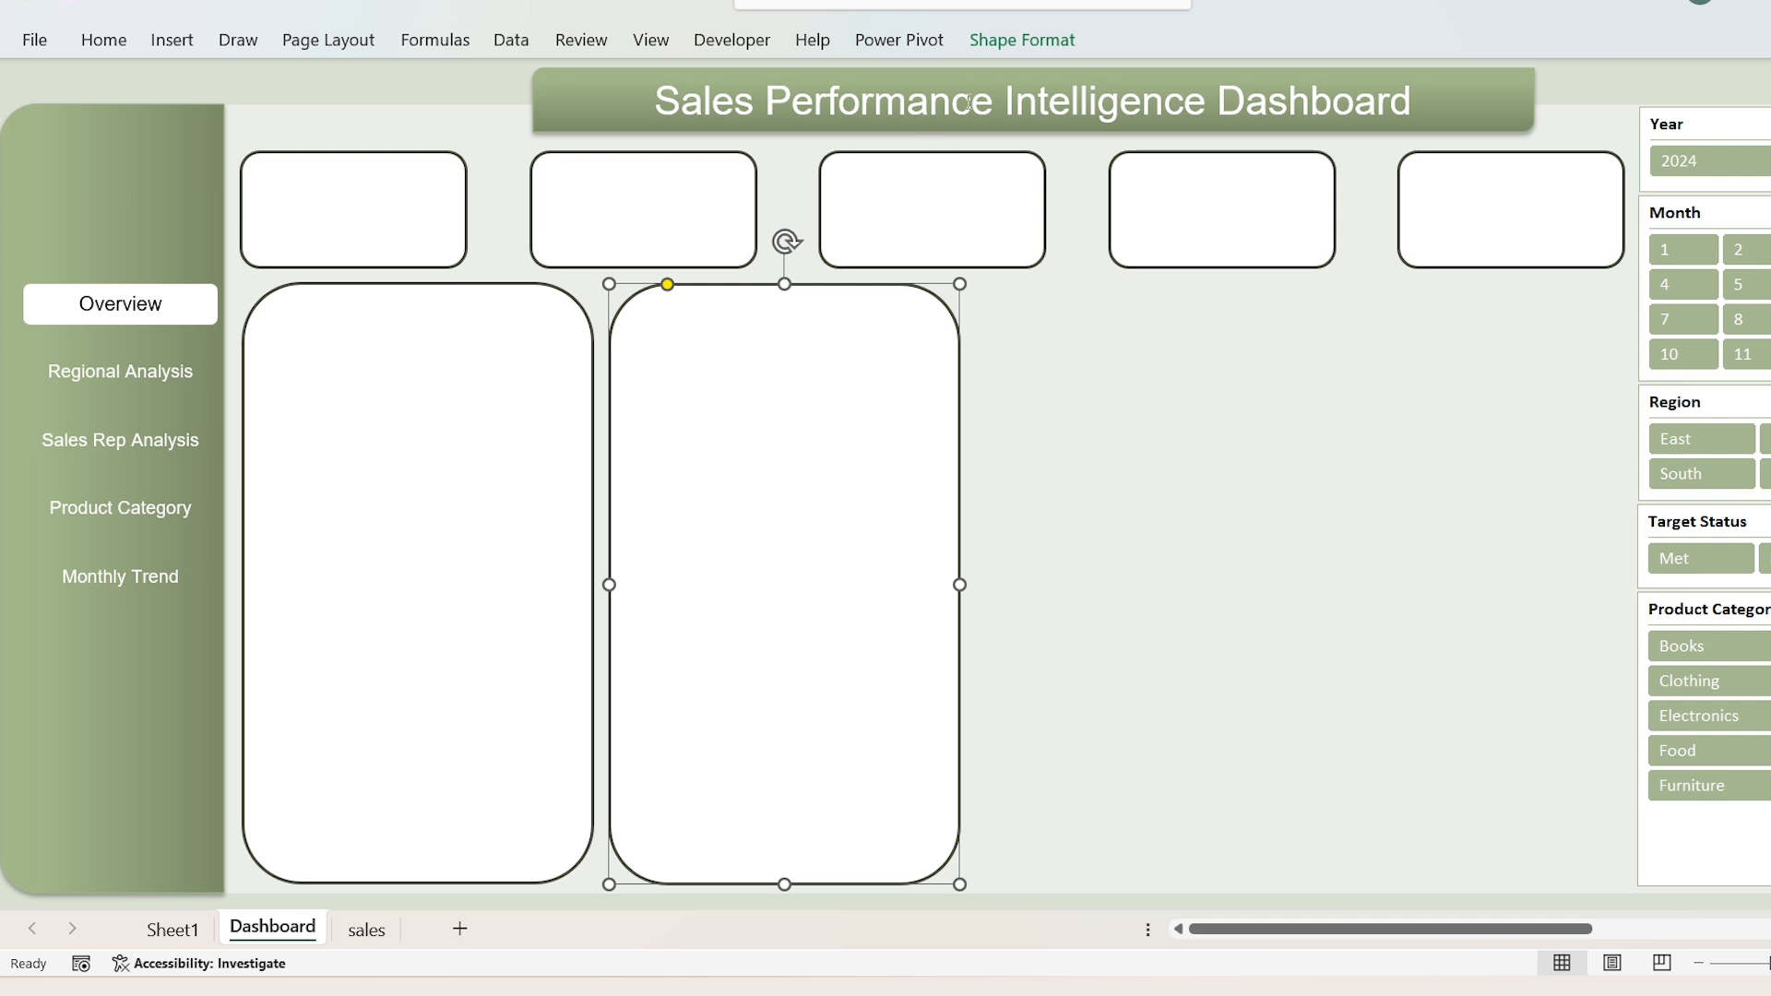
# Step: Resize the second panel to 6.04 cm high and 7.62 cm wide
pyautogui.click(1013, 46)
pyautogui.click(1638, 86)
pyautogui.write('6.04')
pyautogui.press('Tab')
pyautogui.write('7')
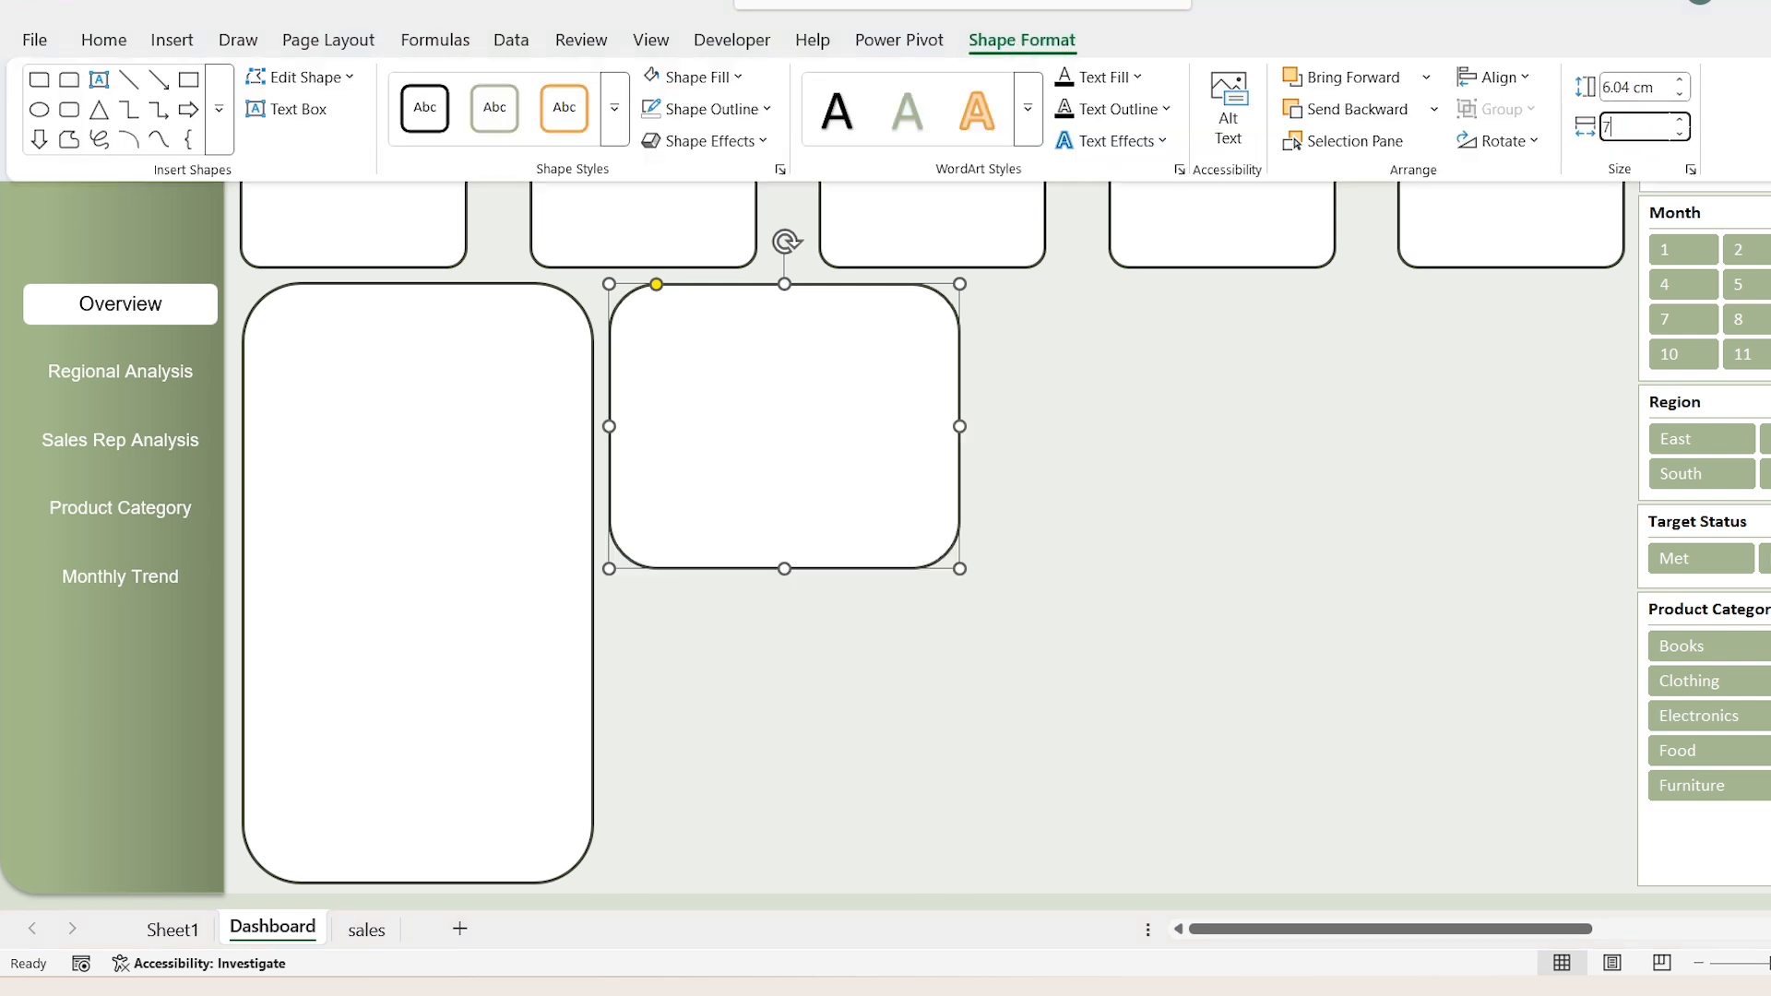
pyautogui.write('.62')
pyautogui.press('Return')
# Step: Duplicate the smaller panel beside and below itself, widening both copies to the last card's outer edge
pyautogui.moveTo(784, 422); pyautogui.dragTo(1102, 375)
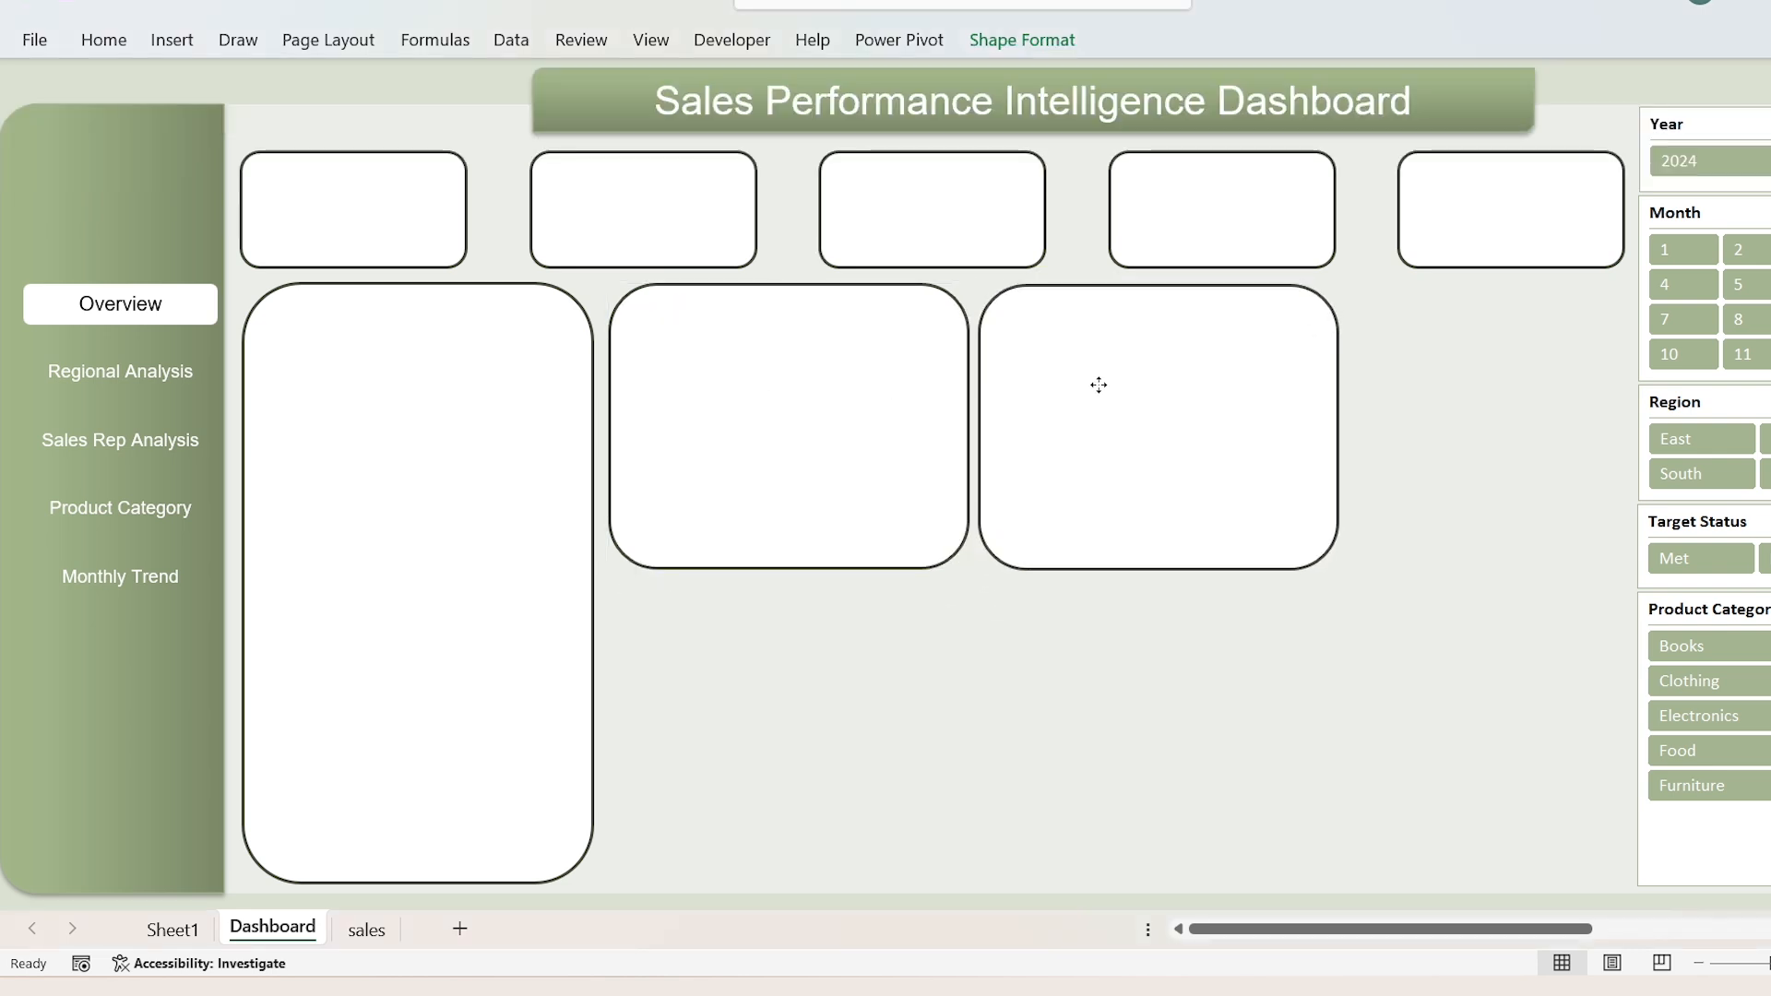
pyautogui.moveTo(1339, 420); pyautogui.dragTo(1622, 424)
pyautogui.moveTo(1300, 397); pyautogui.dragTo(854, 678)
pyautogui.moveTo(932, 867); pyautogui.dragTo(929, 881)
pyautogui.moveTo(1257, 724); pyautogui.dragTo(1625, 724)
# Step: Bring the Variance By Product Category chart onto the dashboard and place it in the lower wide panel
pyautogui.click(1562, 115)
pyautogui.click(861, 284)
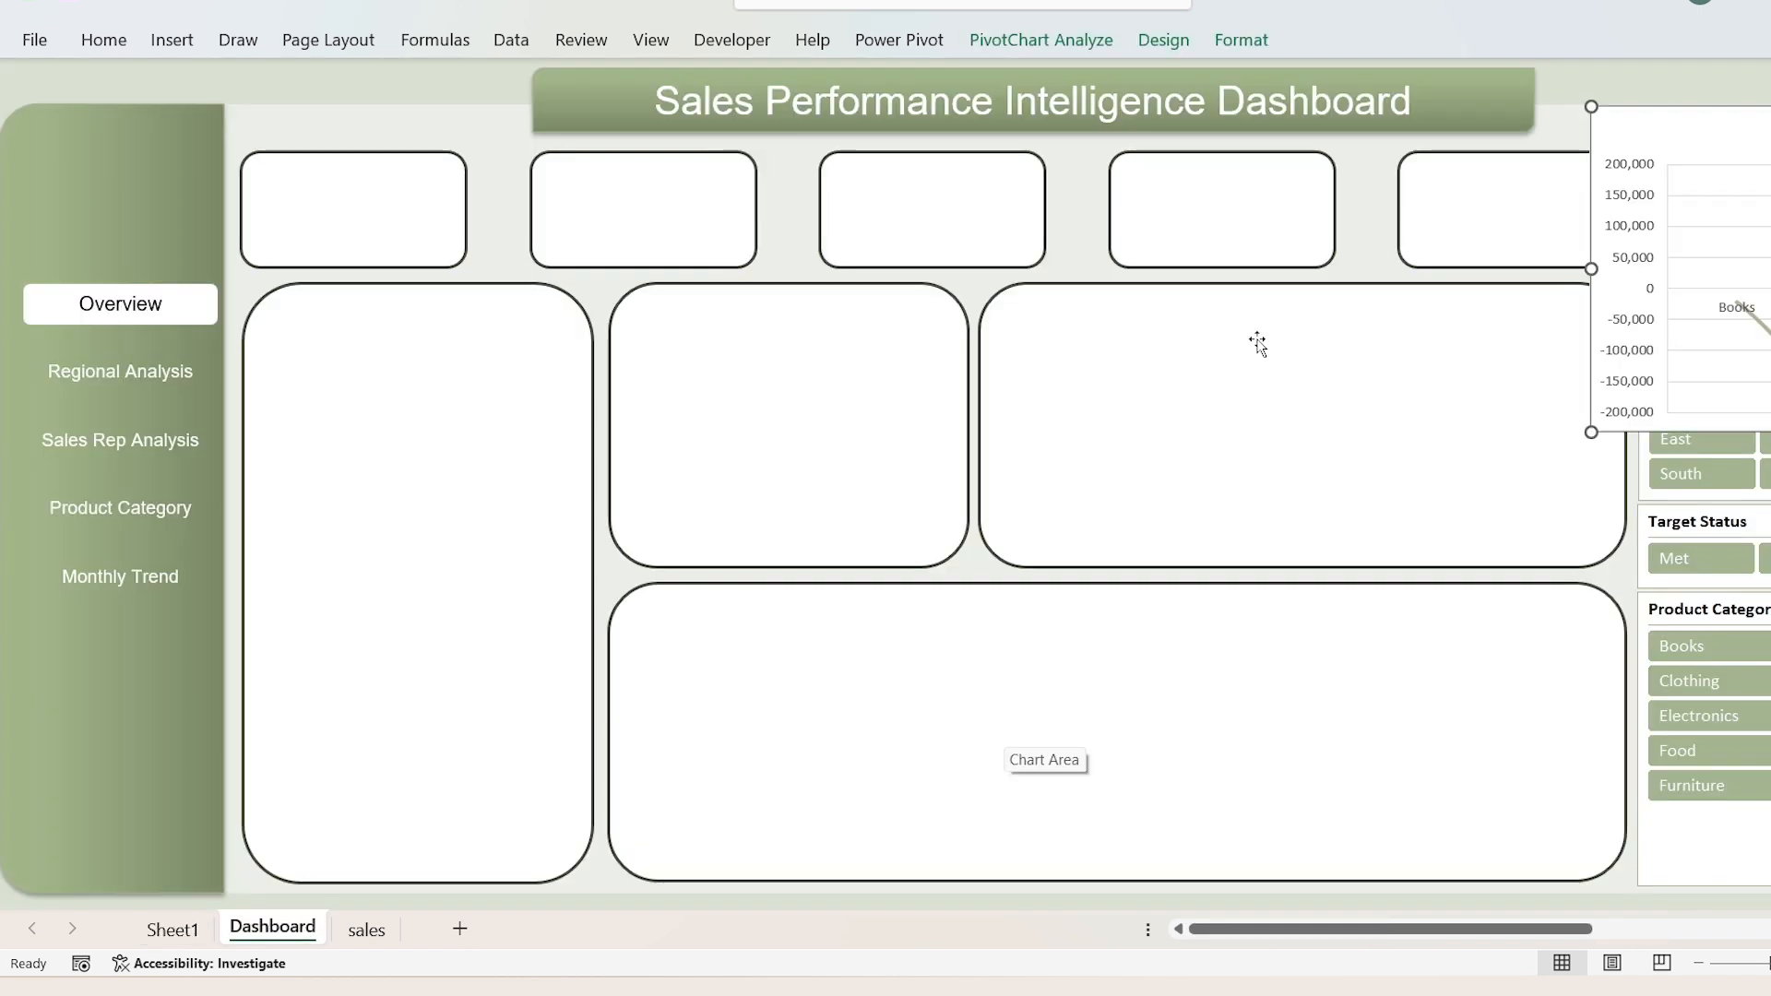
pyautogui.moveTo(1257, 343); pyautogui.dragTo(1015, 719)
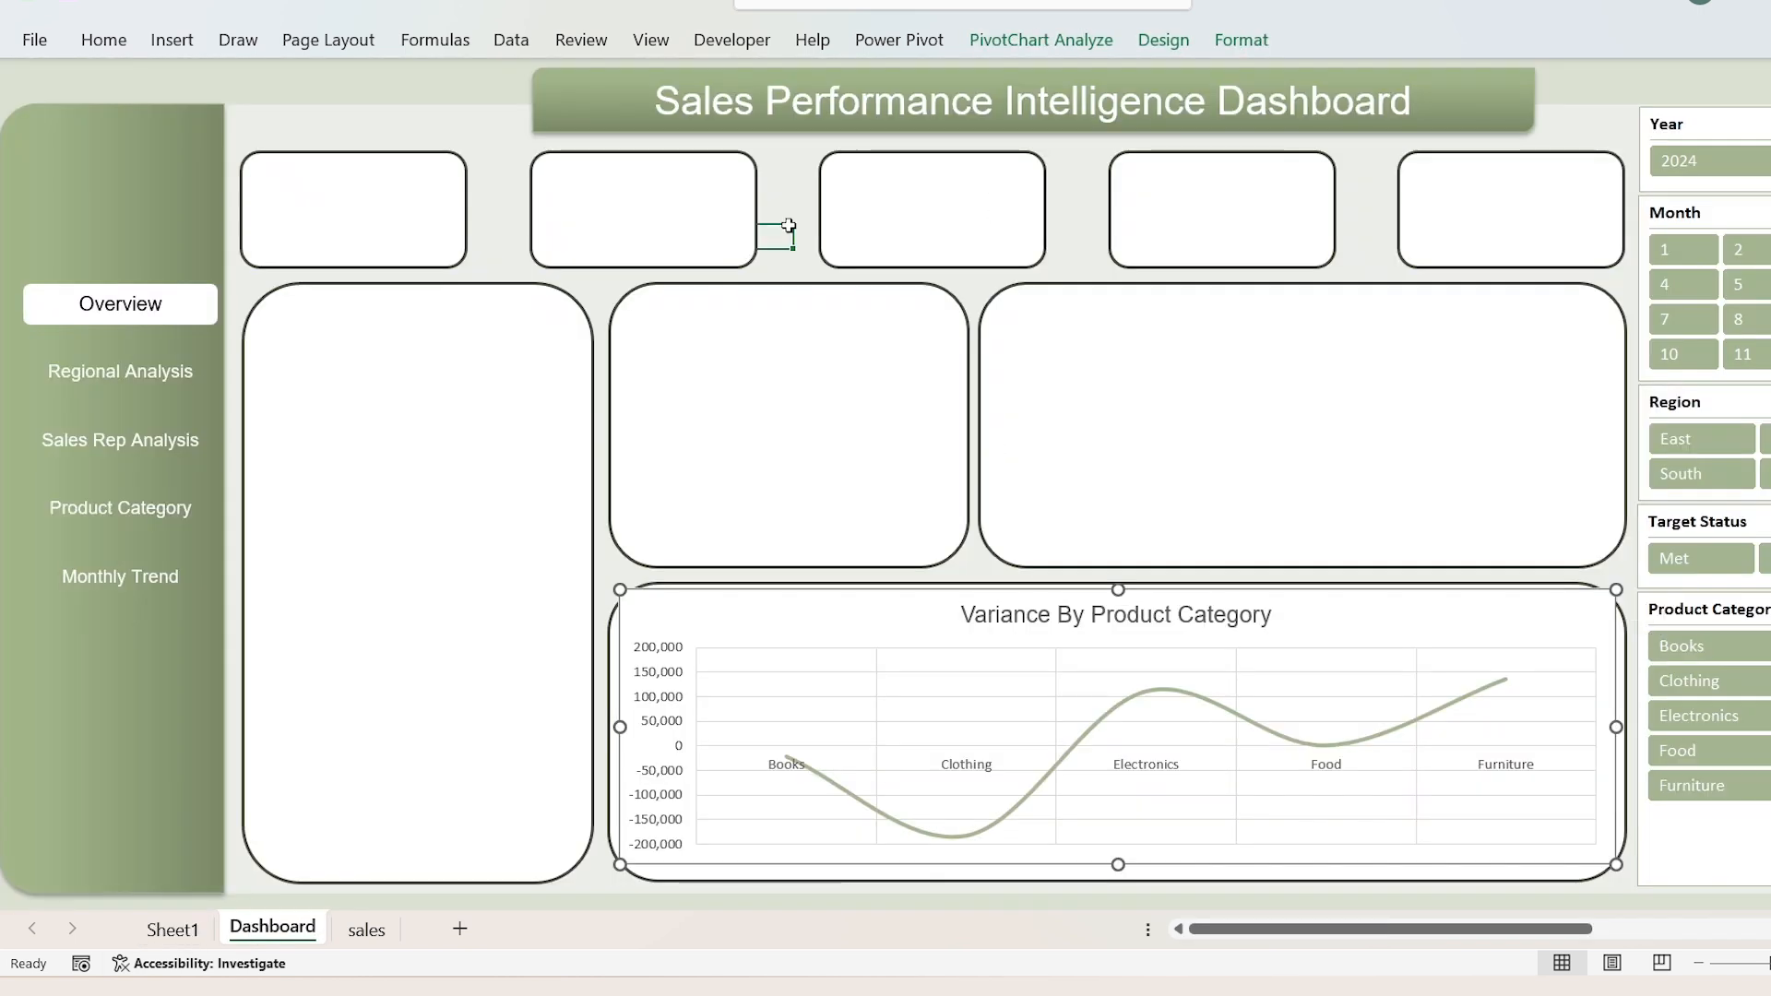
# Step: Paste the Sales Target VS Sales Amount chart onto the dashboard and fit it inside the upper wide panel
pyautogui.hotkey('ctrl', 'v')
pyautogui.moveTo(795, 246); pyautogui.dragTo(1064, 321)
pyautogui.moveTo(1581, 479); pyautogui.dragTo(1622, 479)
pyautogui.moveTo(1302, 656); pyautogui.dragTo(1302, 564)
pyautogui.moveTo(1302, 300); pyautogui.dragTo(684, 295)
# Step: Move the Count By Target Status doughnut chart from Sheet1 to the Dashboard sheet and fit it inside the small middle panel
pyautogui.click(177, 934)
pyautogui.click(849, 253)
pyautogui.hotkey('ctrl', 'x')
pyautogui.click(272, 929)
pyautogui.hotkey('ctrl', 'v')
pyautogui.moveTo(844, 650); pyautogui.dragTo(841, 566)
pyautogui.moveTo(1085, 429); pyautogui.dragTo(949, 425)
pyautogui.moveTo(602, 429); pyautogui.dragTo(624, 429)
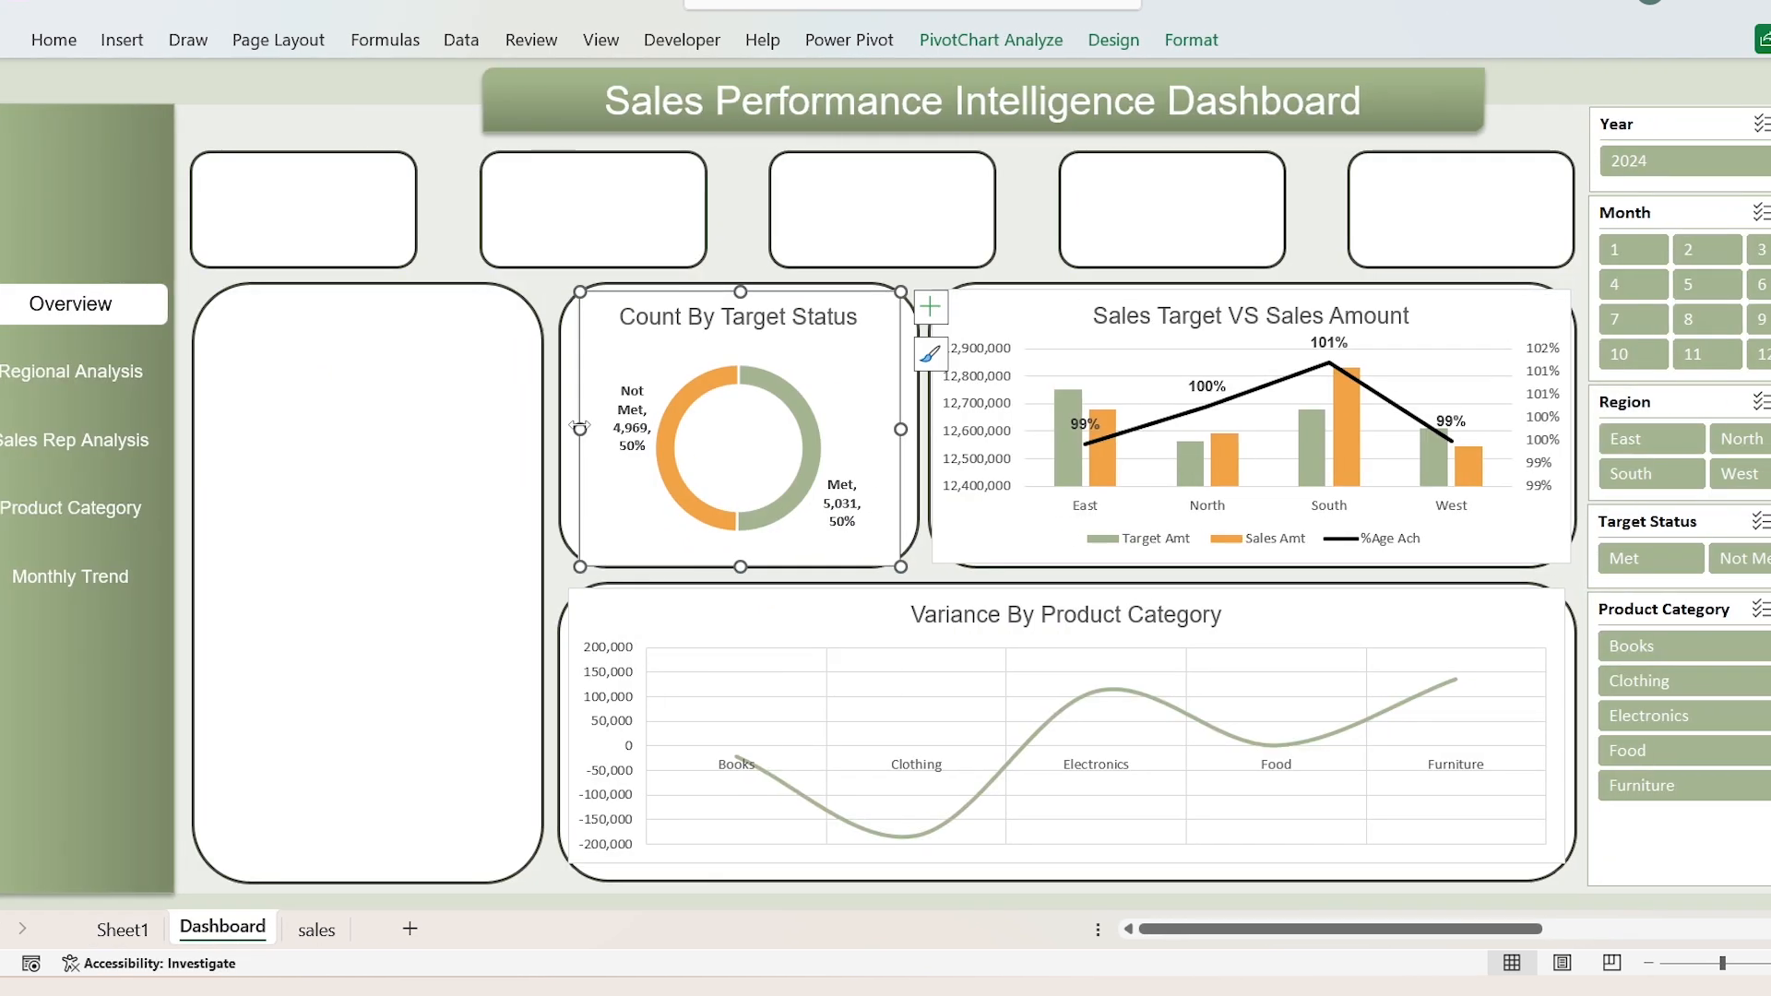
pyautogui.moveTo(952, 429); pyautogui.dragTo(968, 429)
# Step: Move the Target Met % By Region bar chart from Sheet1 to the Dashboard sheet and fit it inside the tall panel
pyautogui.click(173, 930)
pyautogui.click(257, 324)
pyautogui.hotkey('ctrl', 'x')
pyautogui.click(272, 927)
pyautogui.hotkey('ctrl', 'v')
pyautogui.moveTo(480, 249); pyautogui.dragTo(199, 295)
pyautogui.moveTo(325, 657); pyautogui.dragTo(278, 882)
pyautogui.moveTo(541, 590); pyautogui.dragTo(461, 590)
# Step: Open the chart area formatting options for the Target Met % By Region chart
pyautogui.doubleClick(335, 307)
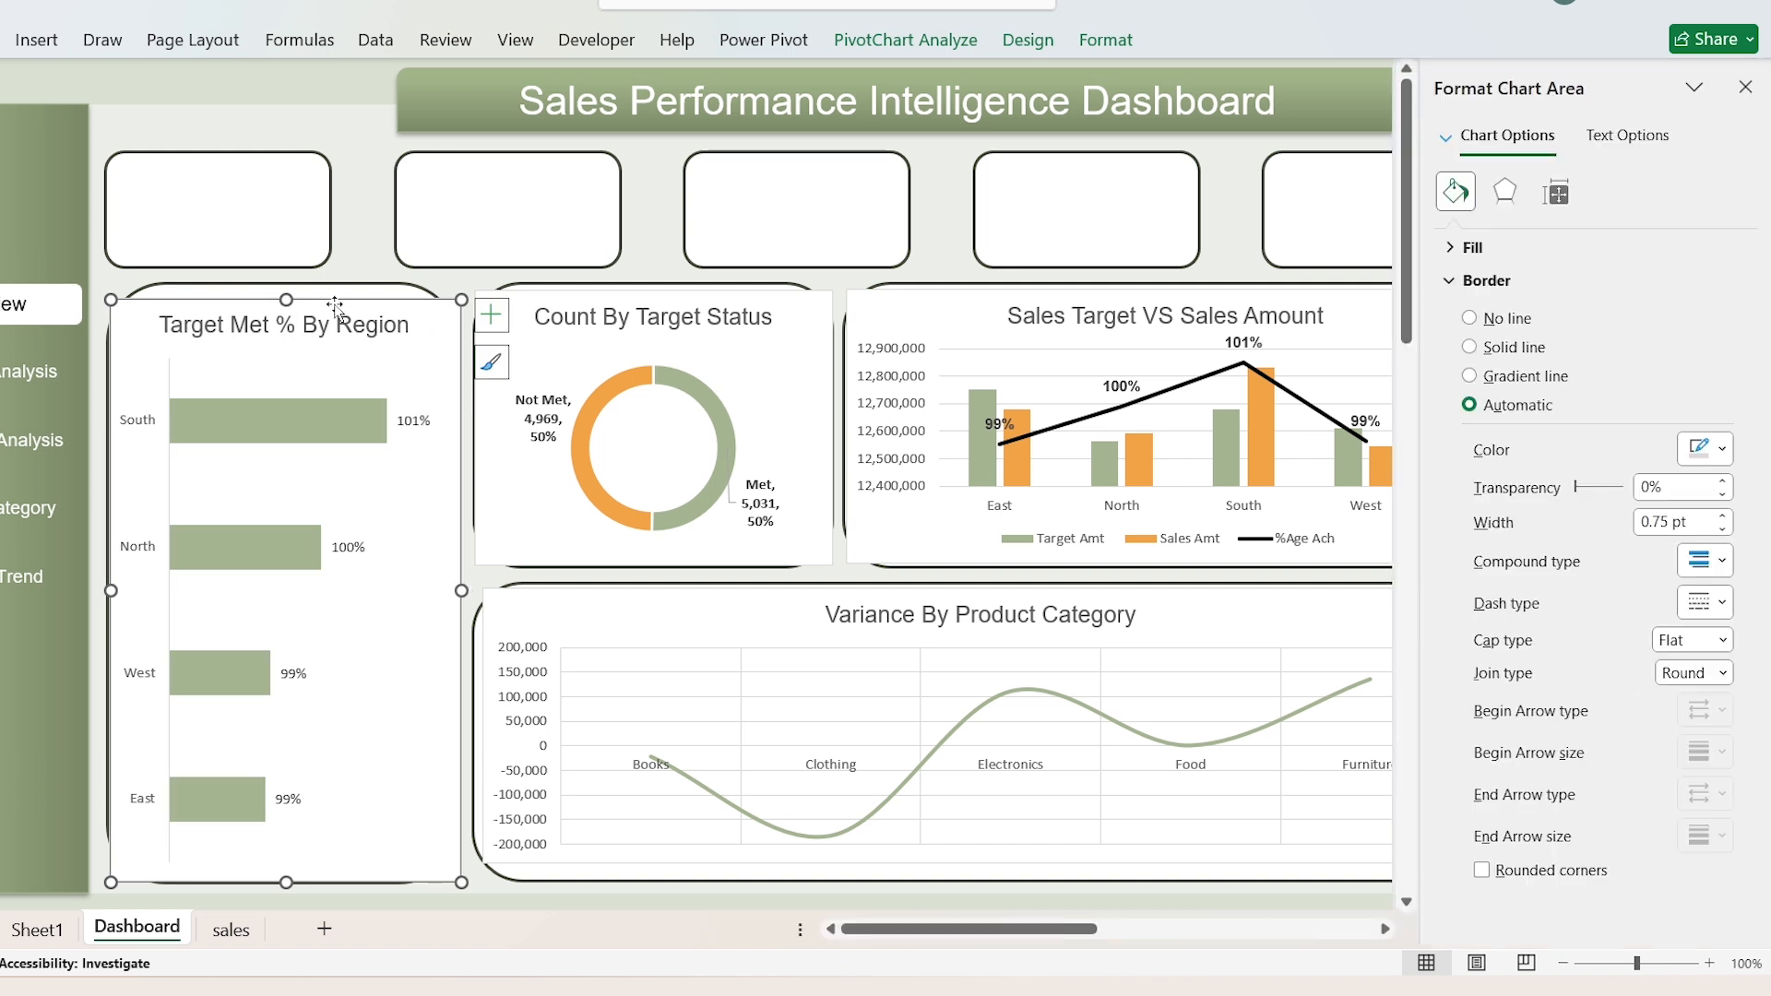
# Step: Remove the chart area fill from all four dashboard charts so each uses No fill
pyautogui.click(1453, 249)
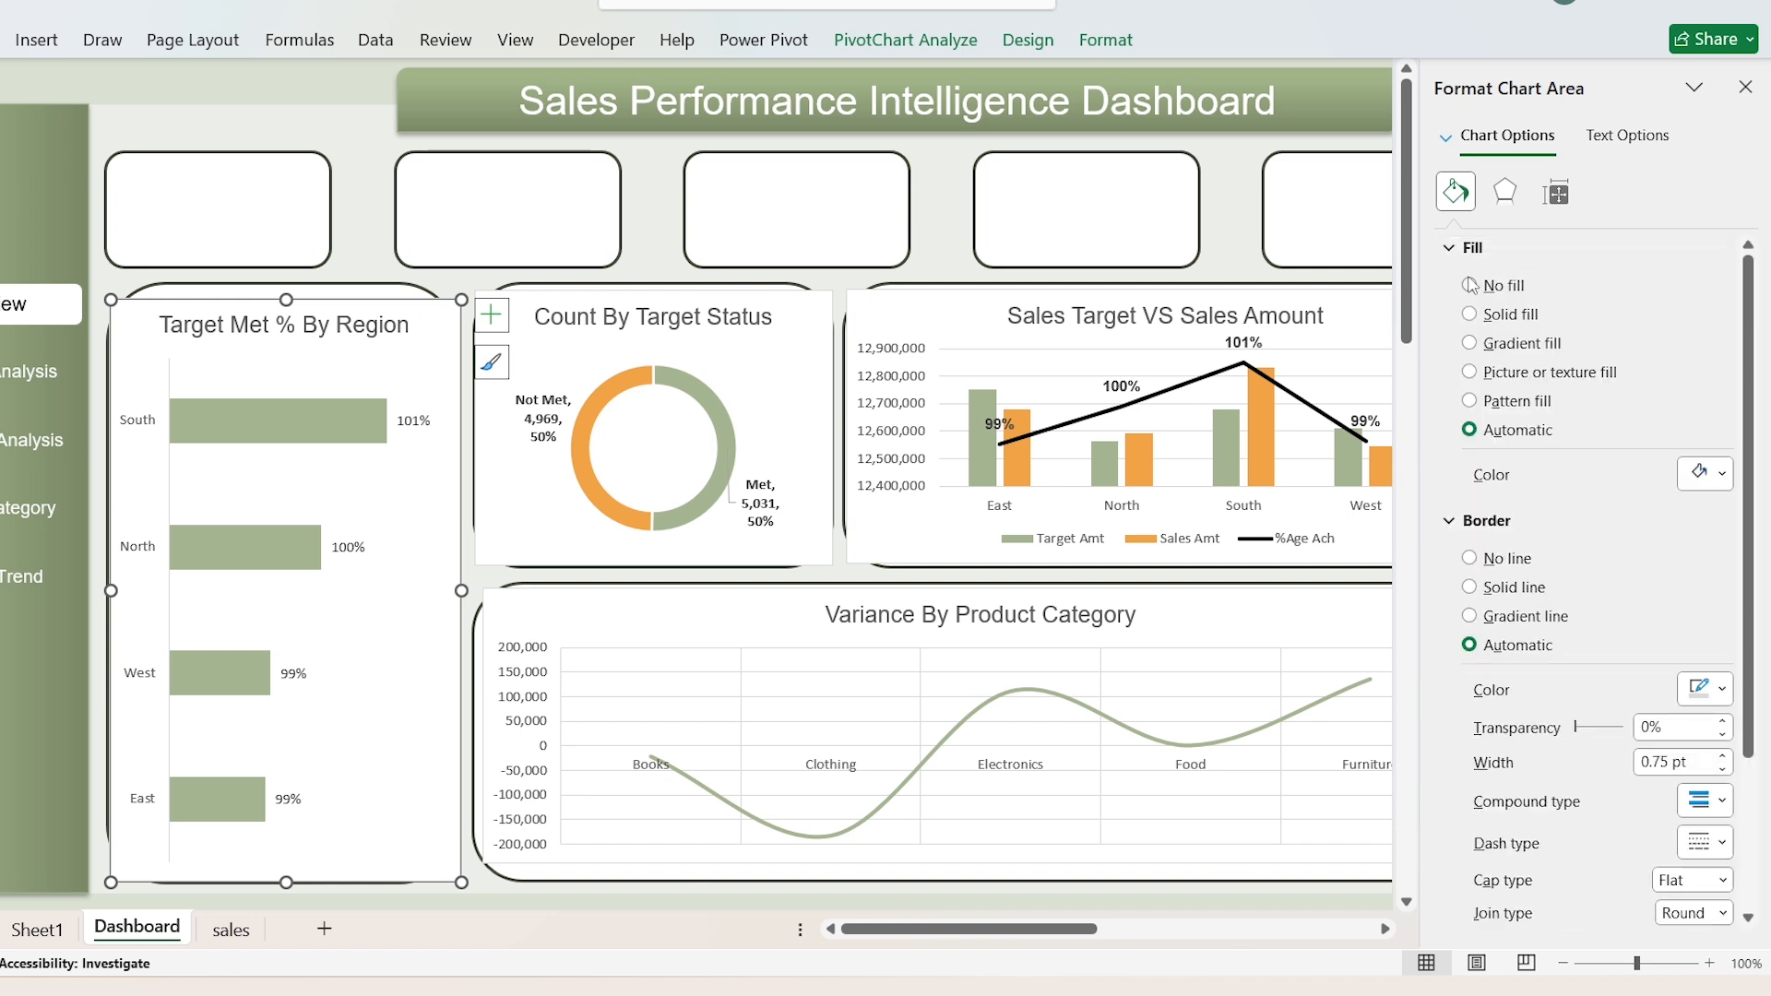
pyautogui.click(1472, 287)
pyautogui.click(801, 296)
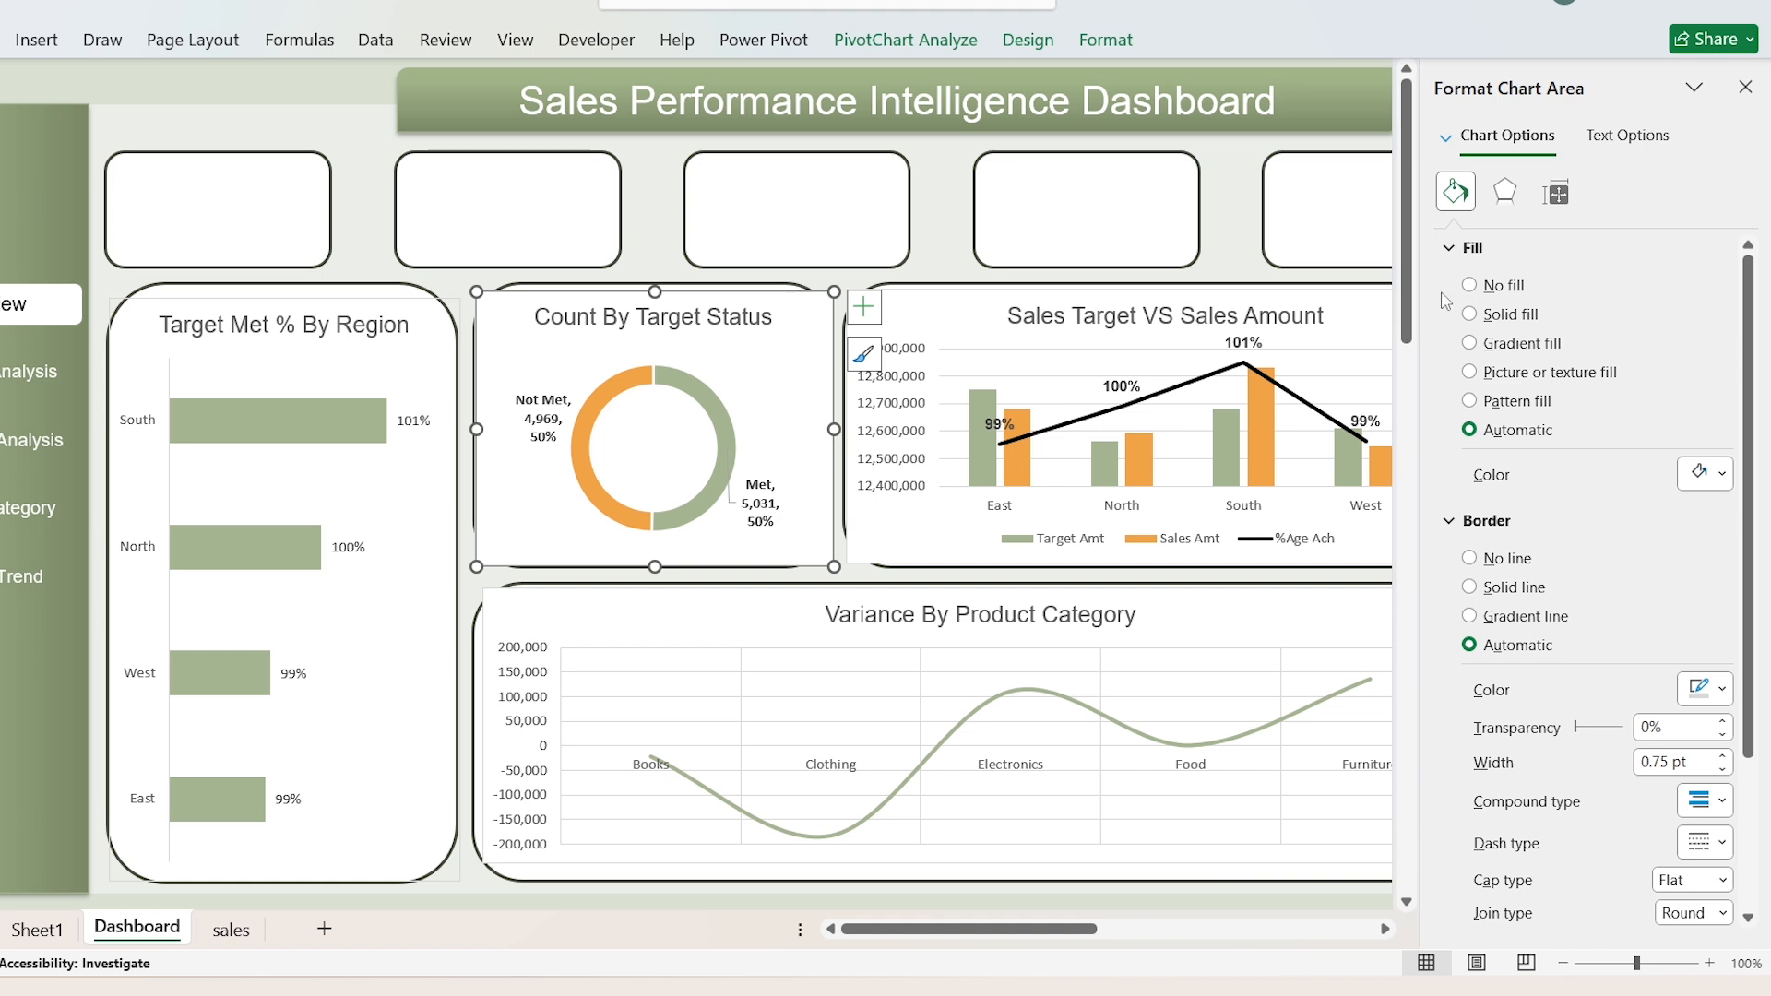
pyautogui.click(1473, 287)
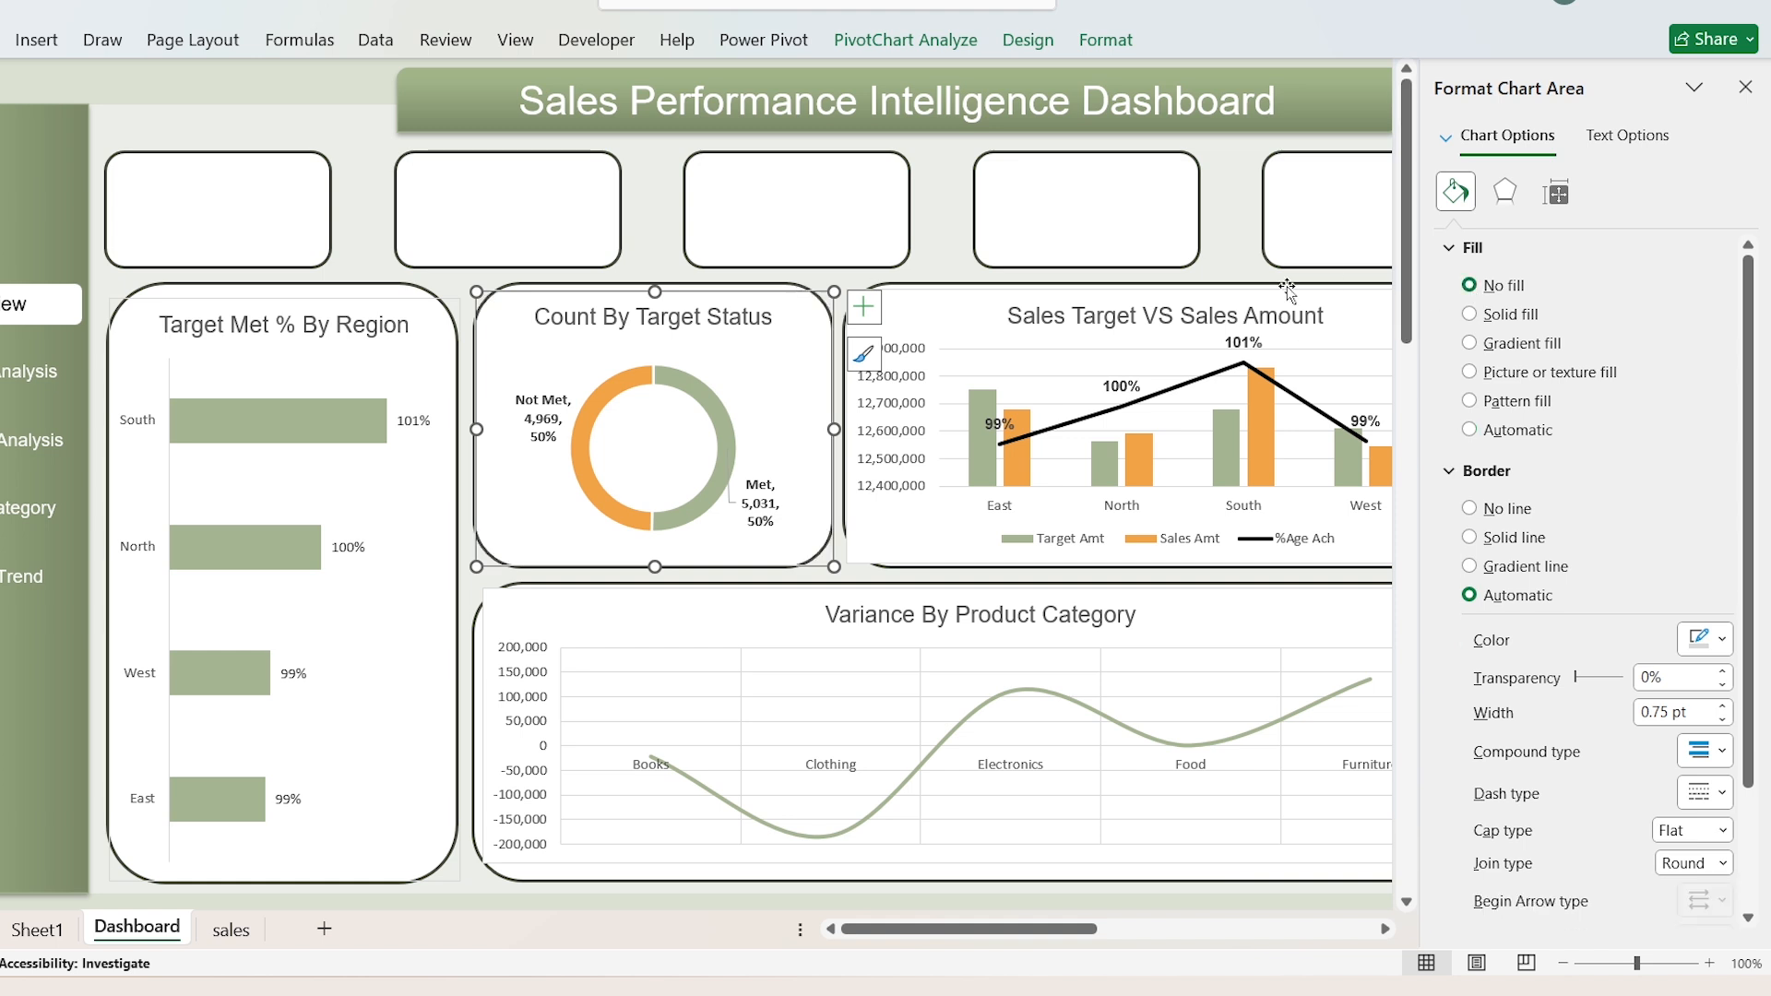
pyautogui.click(1170, 310)
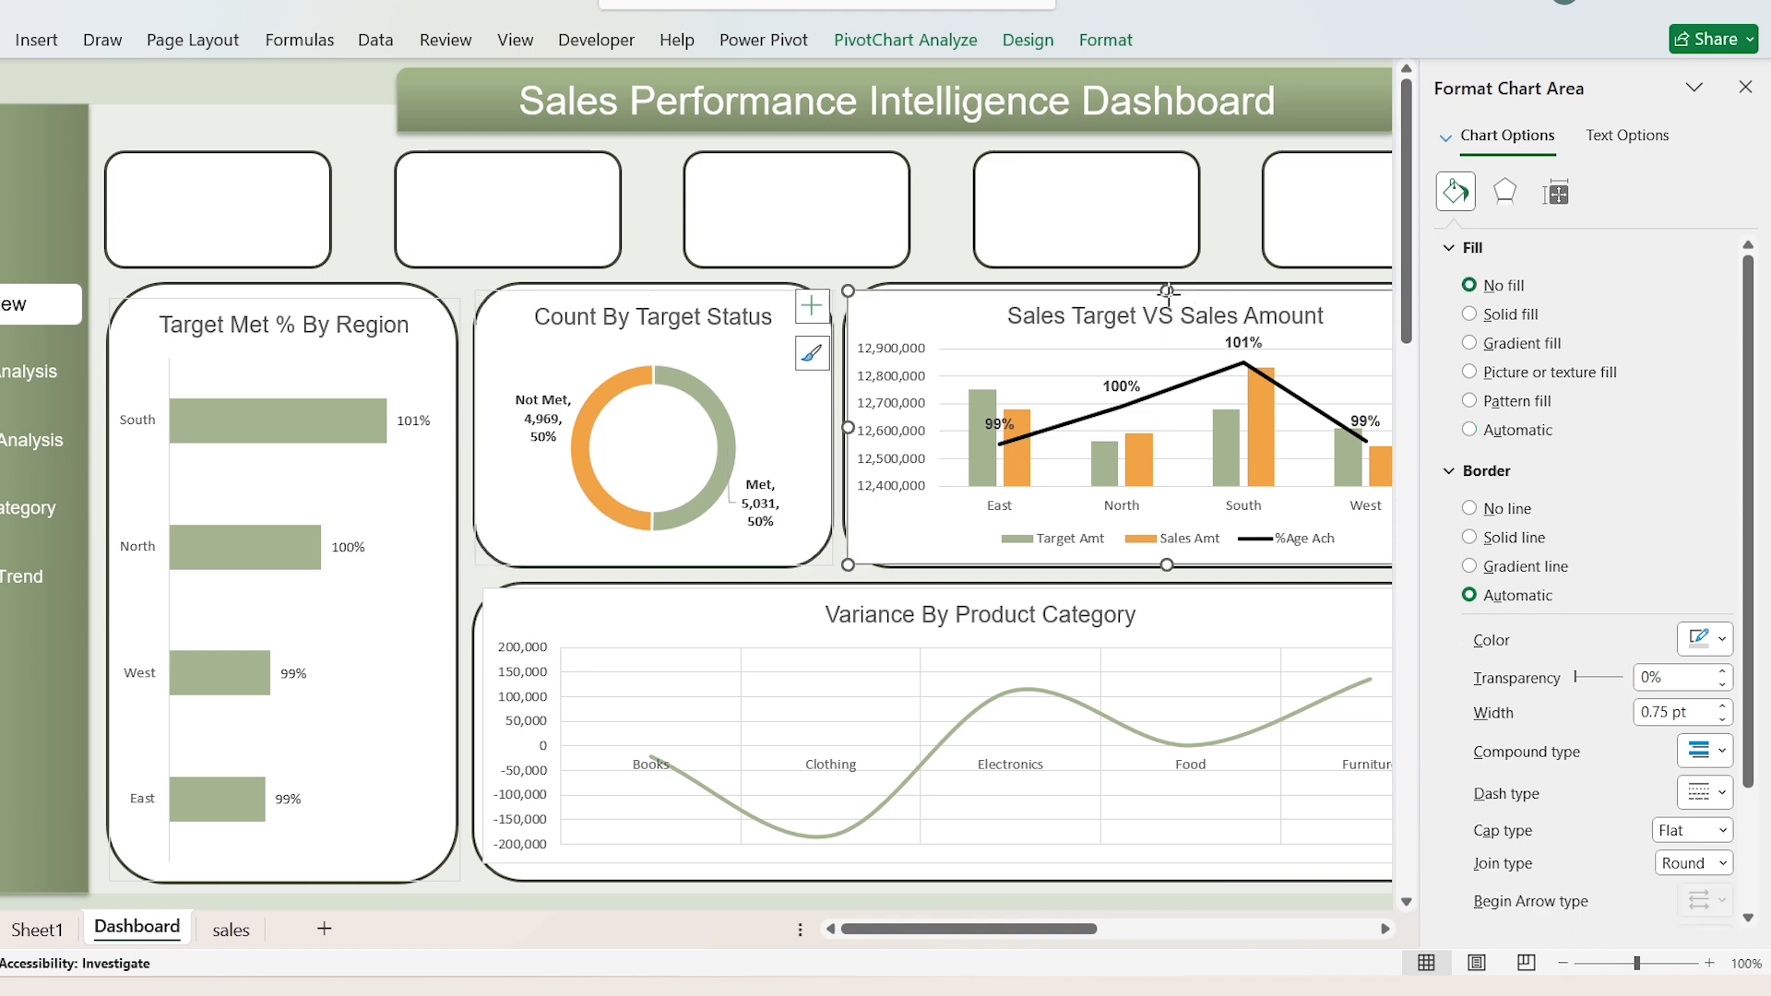
pyautogui.click(1458, 287)
pyautogui.click(791, 605)
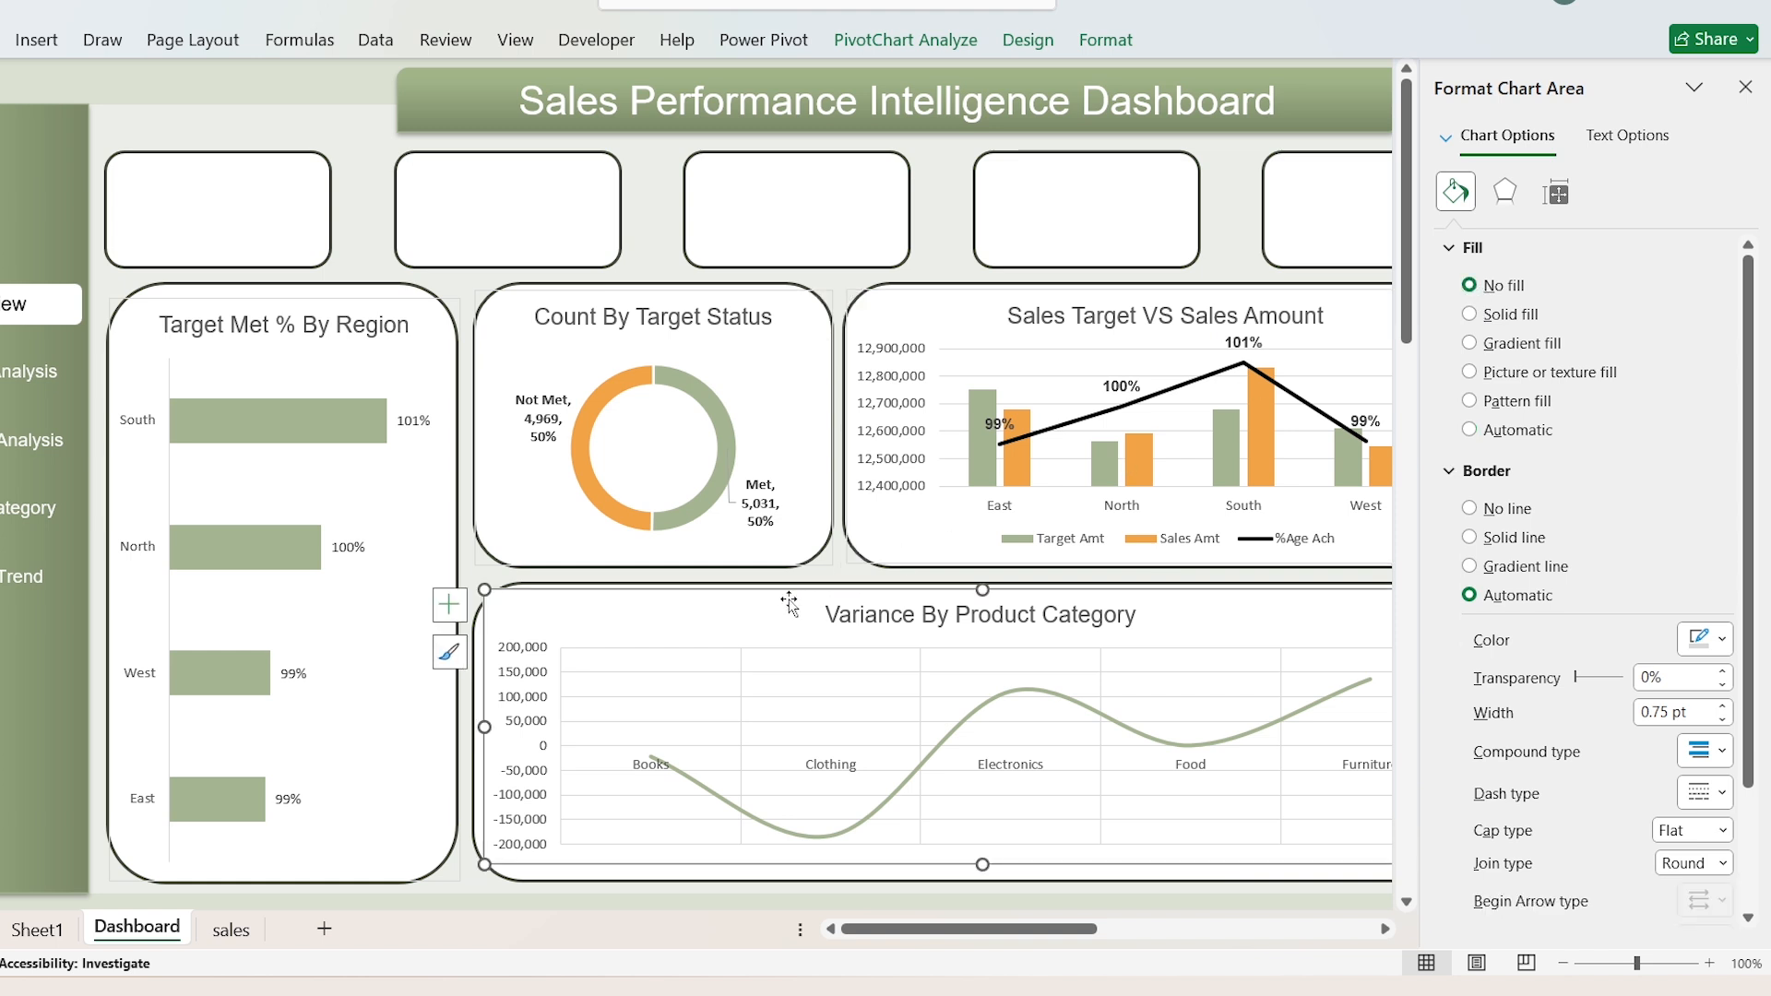
pyautogui.click(1471, 286)
# Step: Set the chart area border to No line on all four dashboard charts and close the formatting options
pyautogui.click(1469, 508)
pyautogui.click(1079, 298)
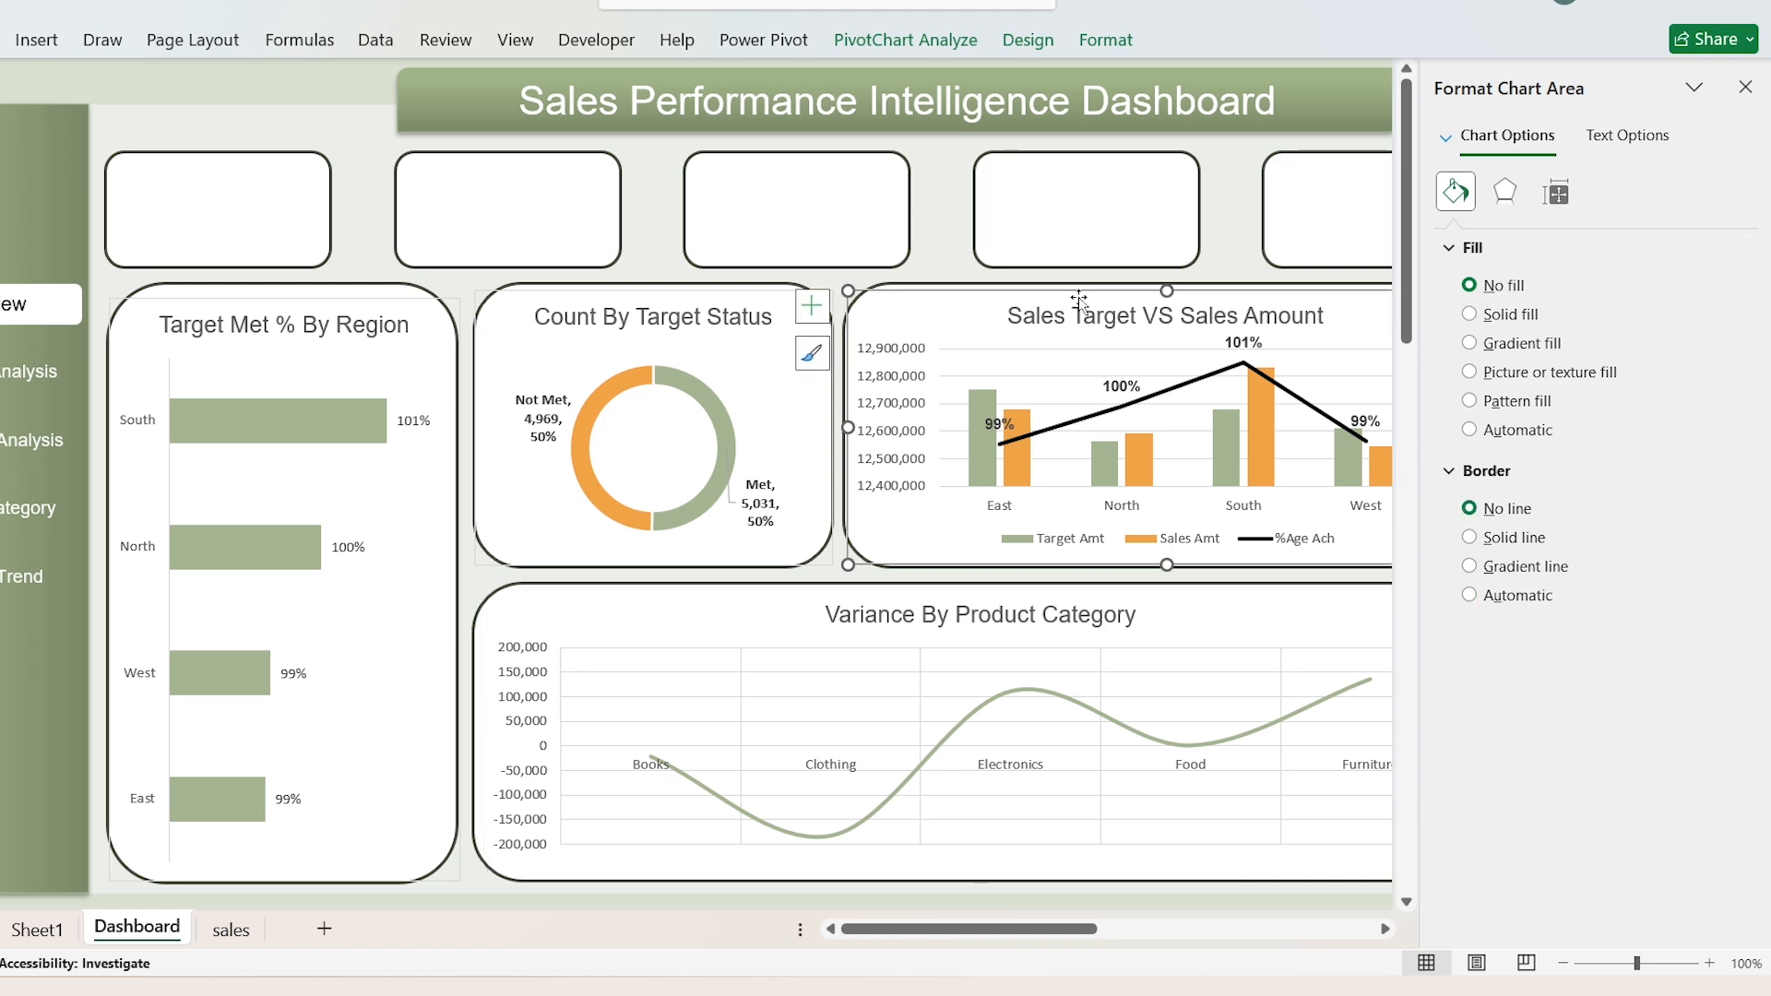
pyautogui.click(1471, 509)
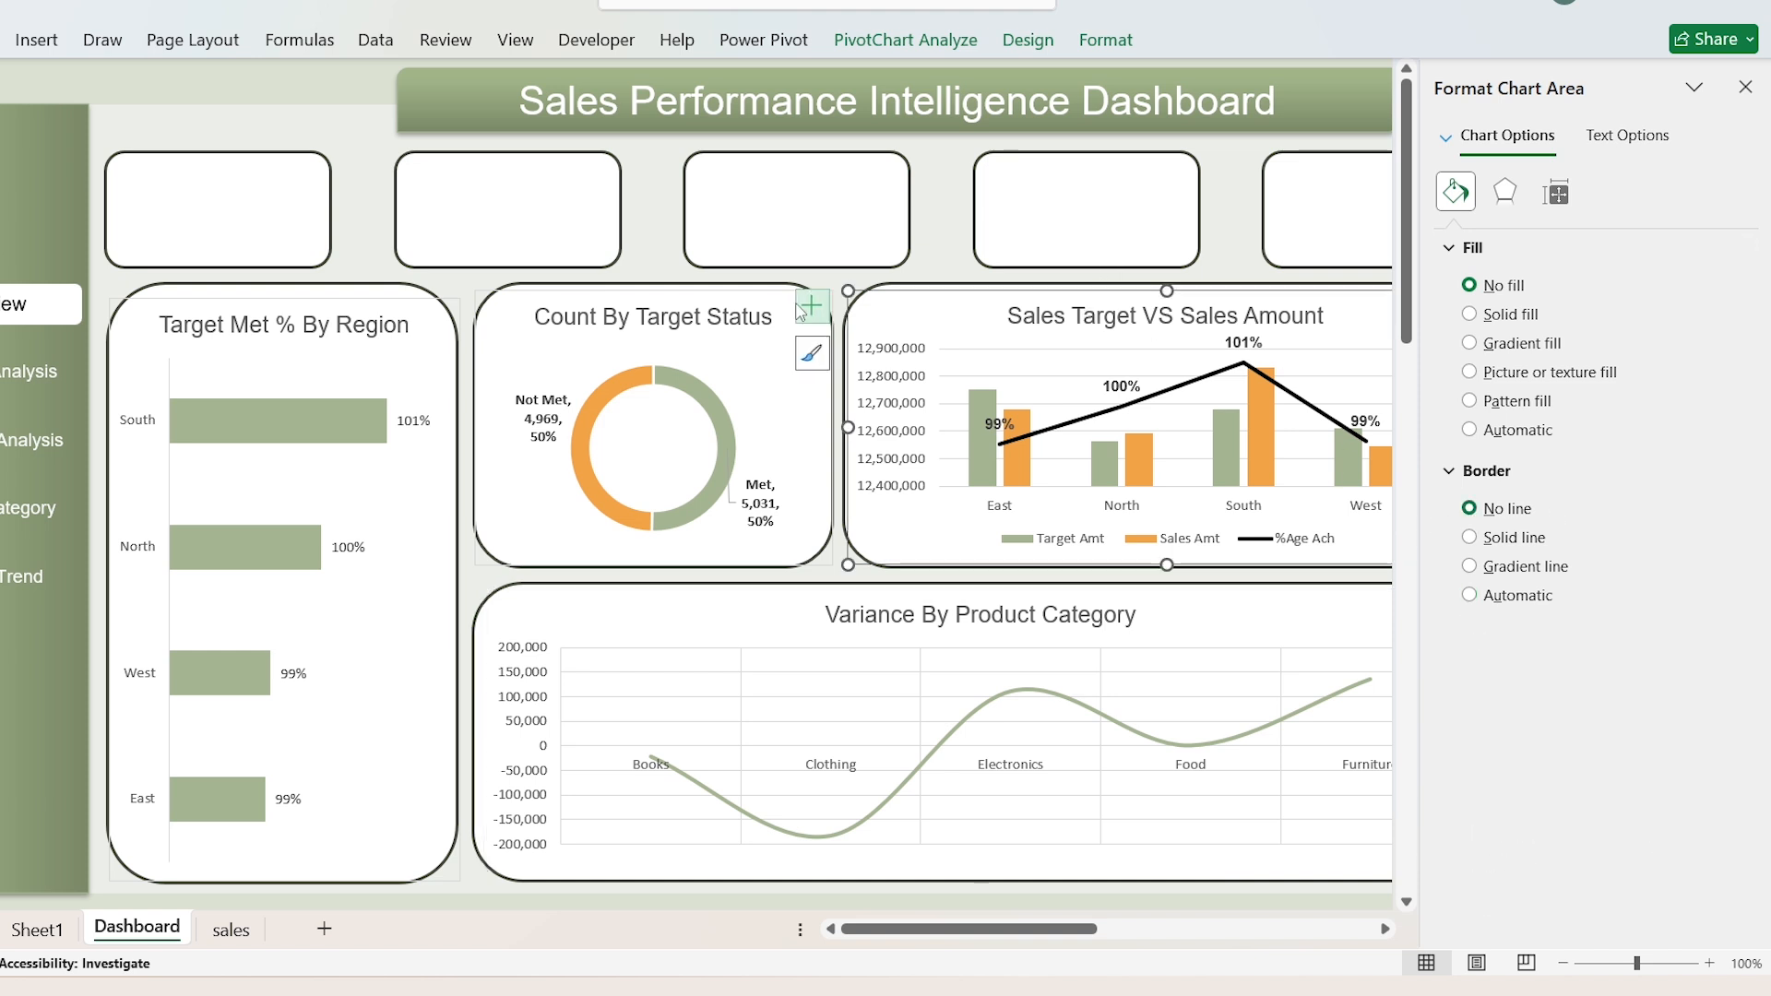
pyautogui.click(758, 304)
pyautogui.click(759, 292)
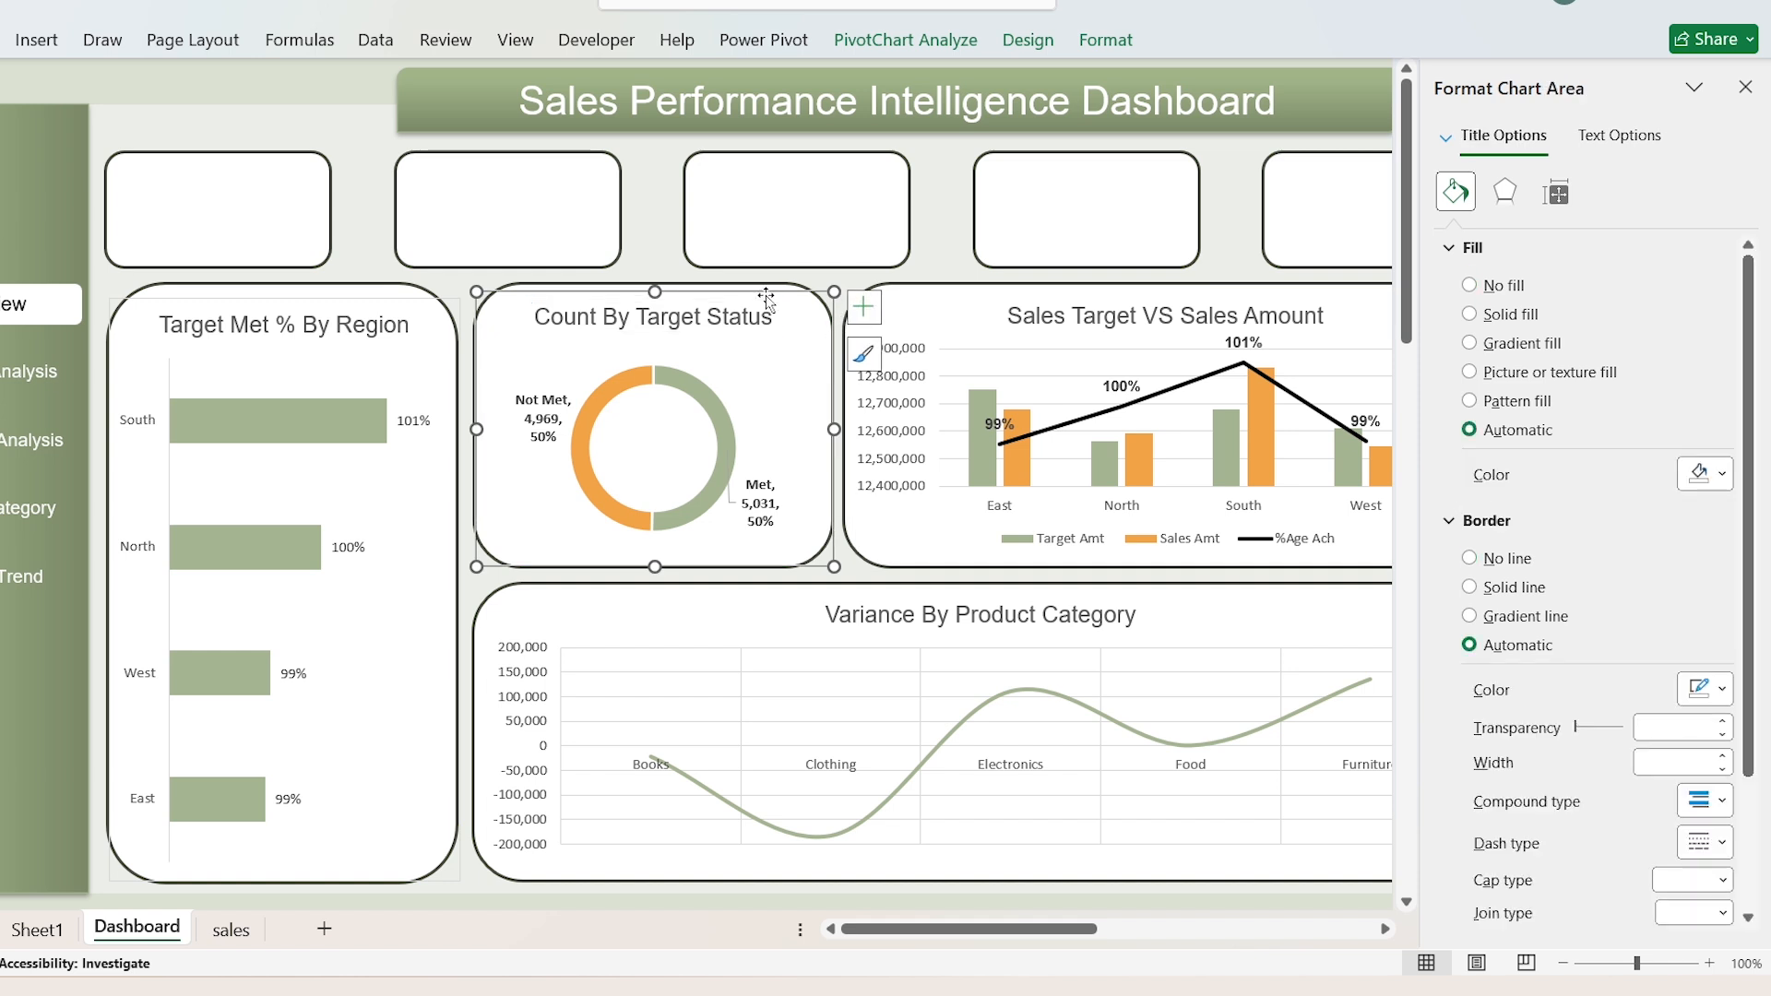
pyautogui.click(1470, 509)
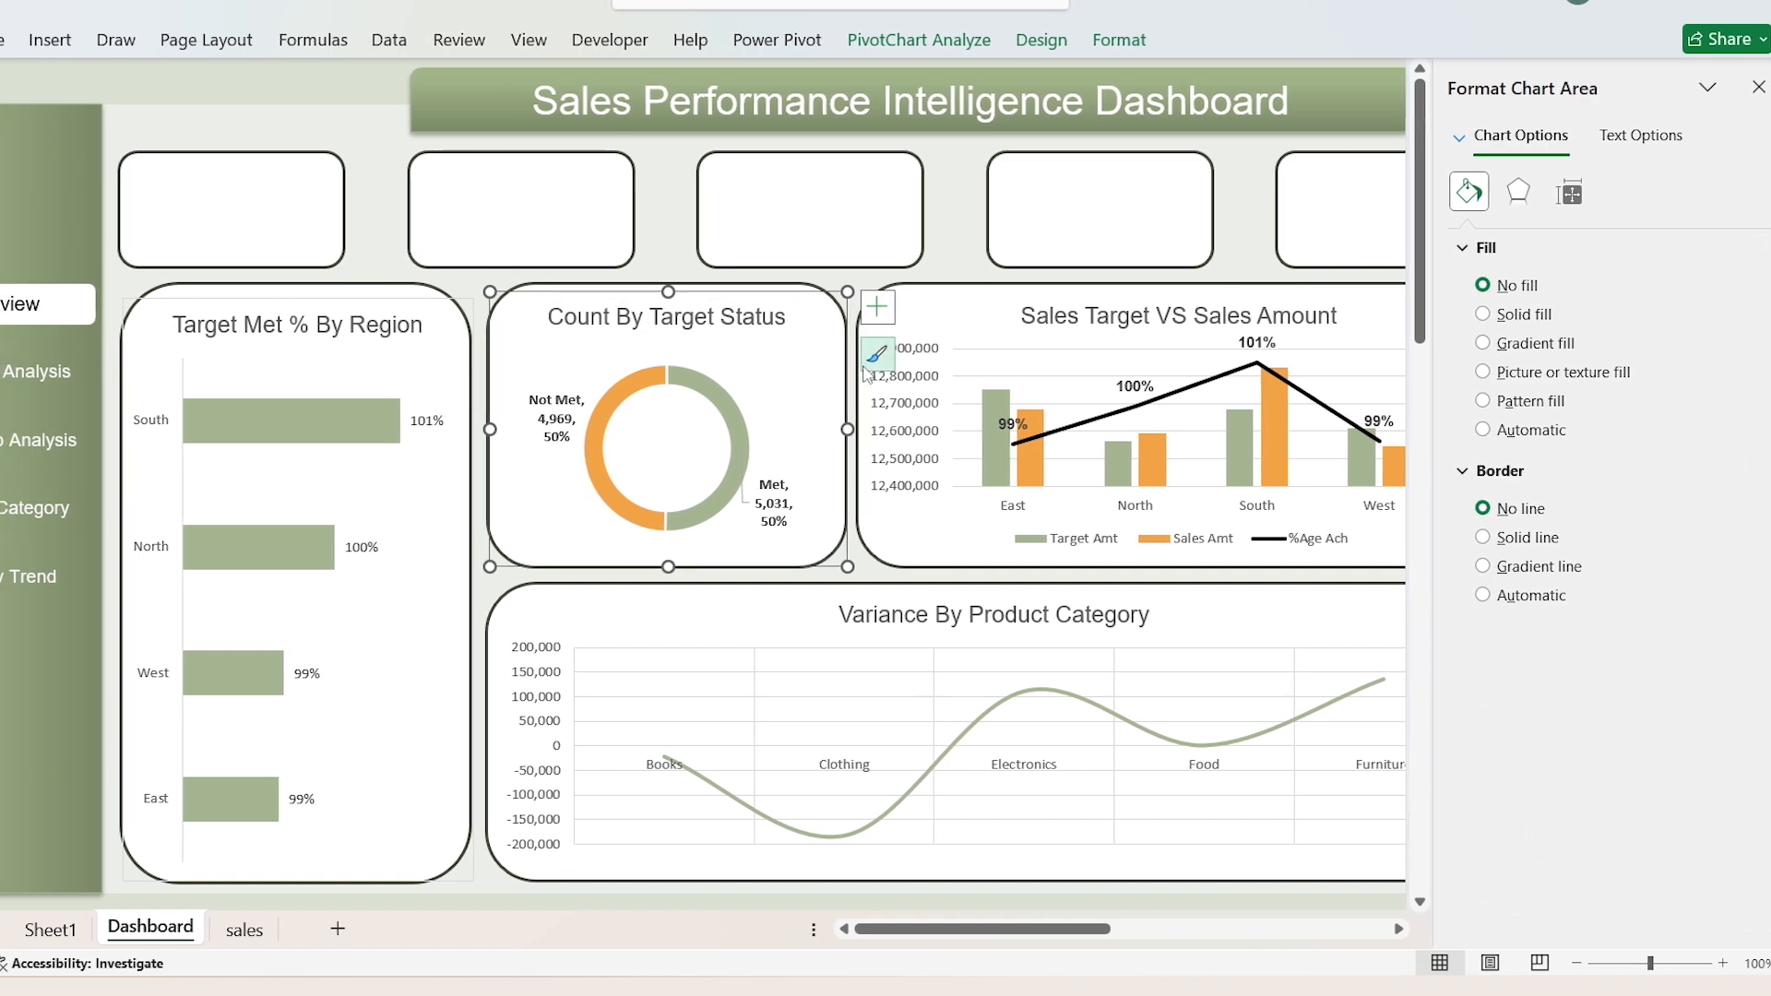
pyautogui.click(273, 297)
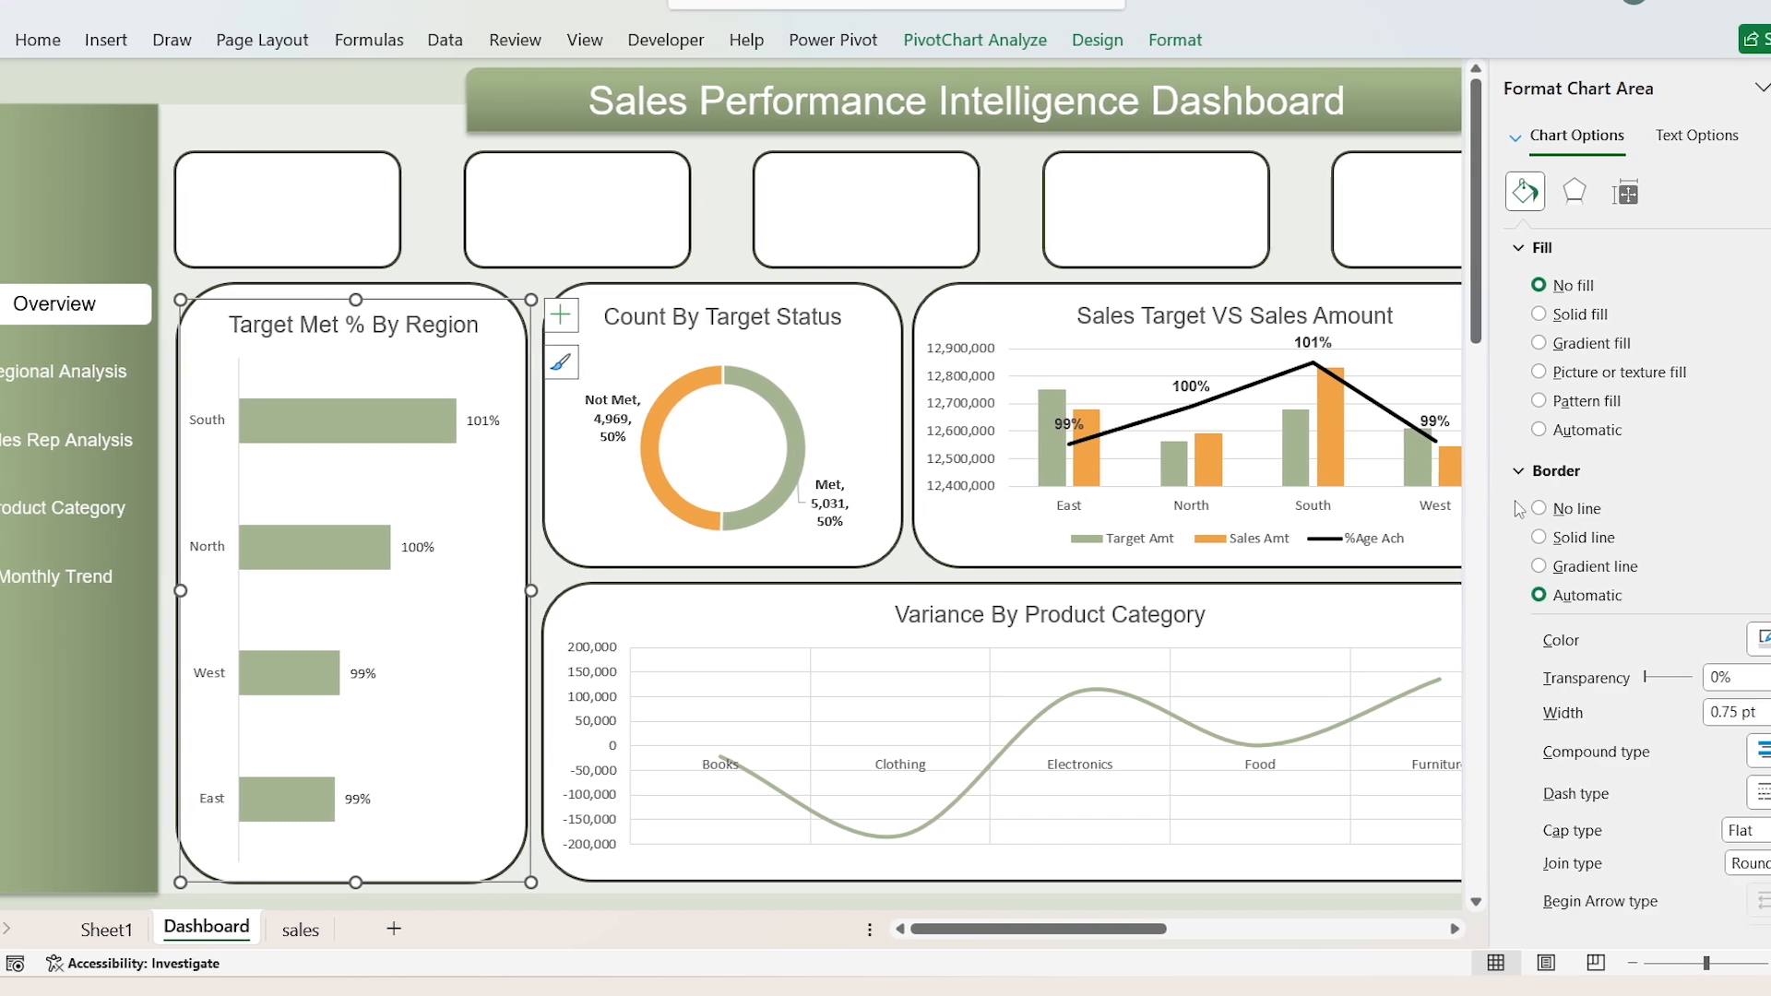
pyautogui.click(1527, 510)
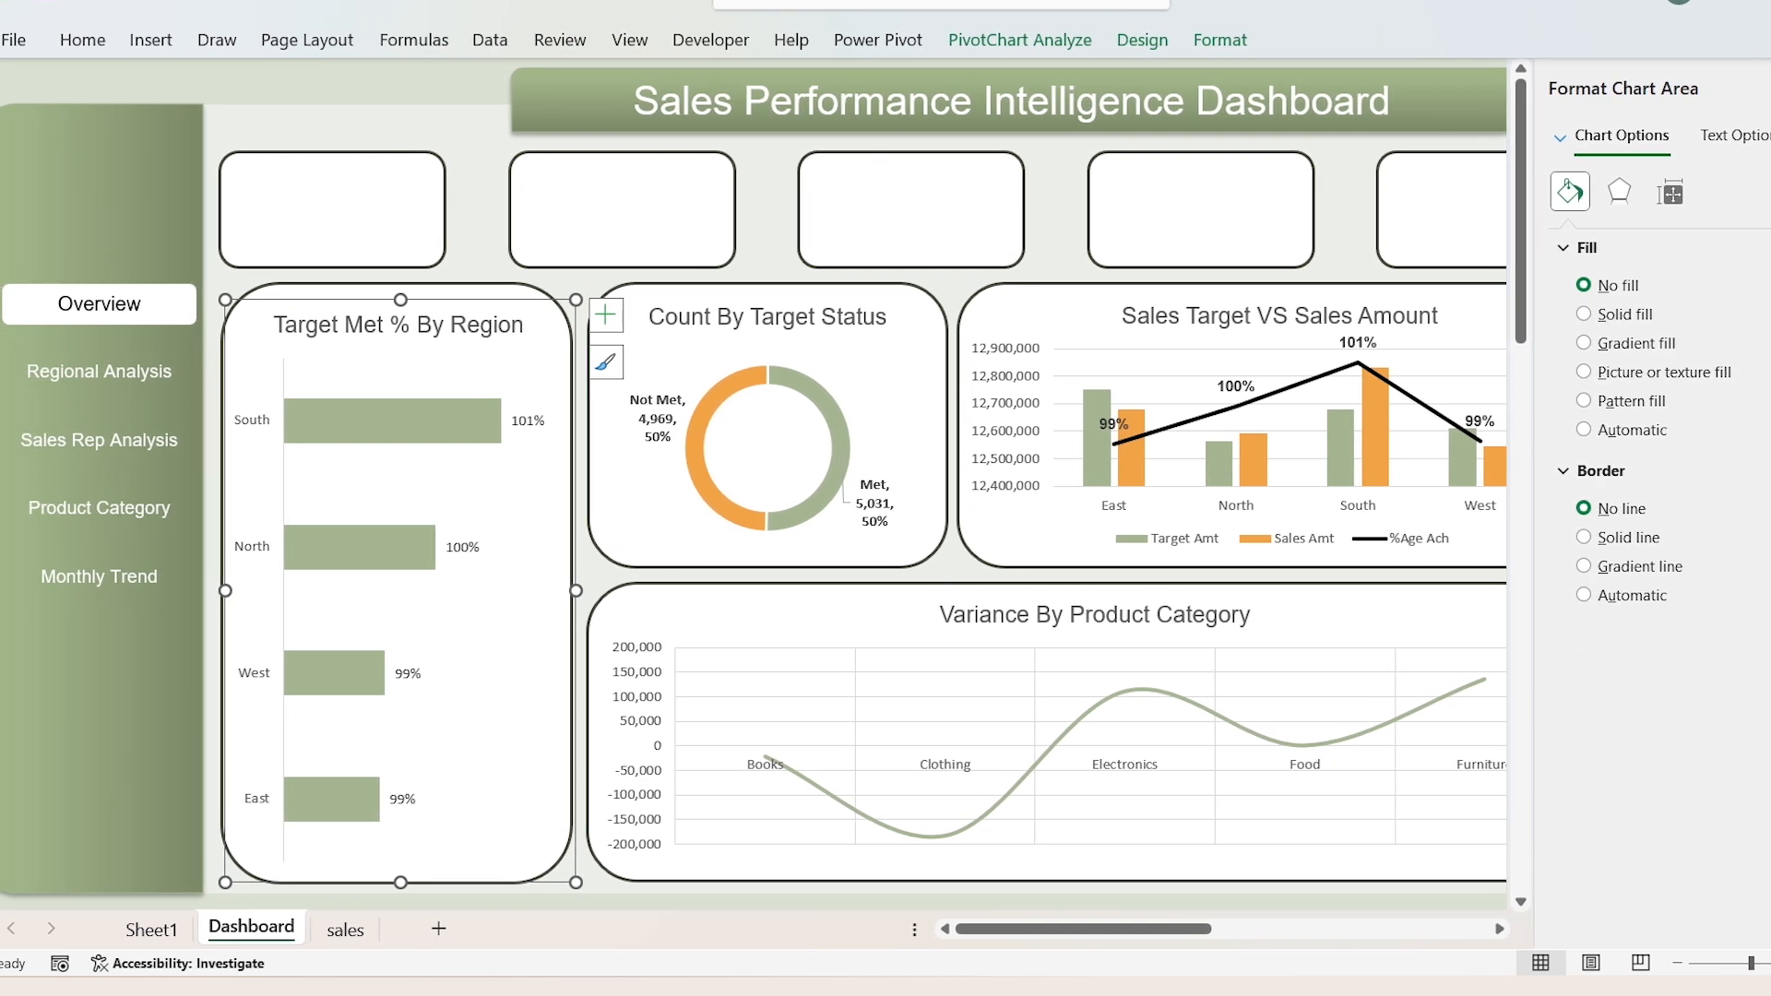
pyautogui.click(1769, 89)
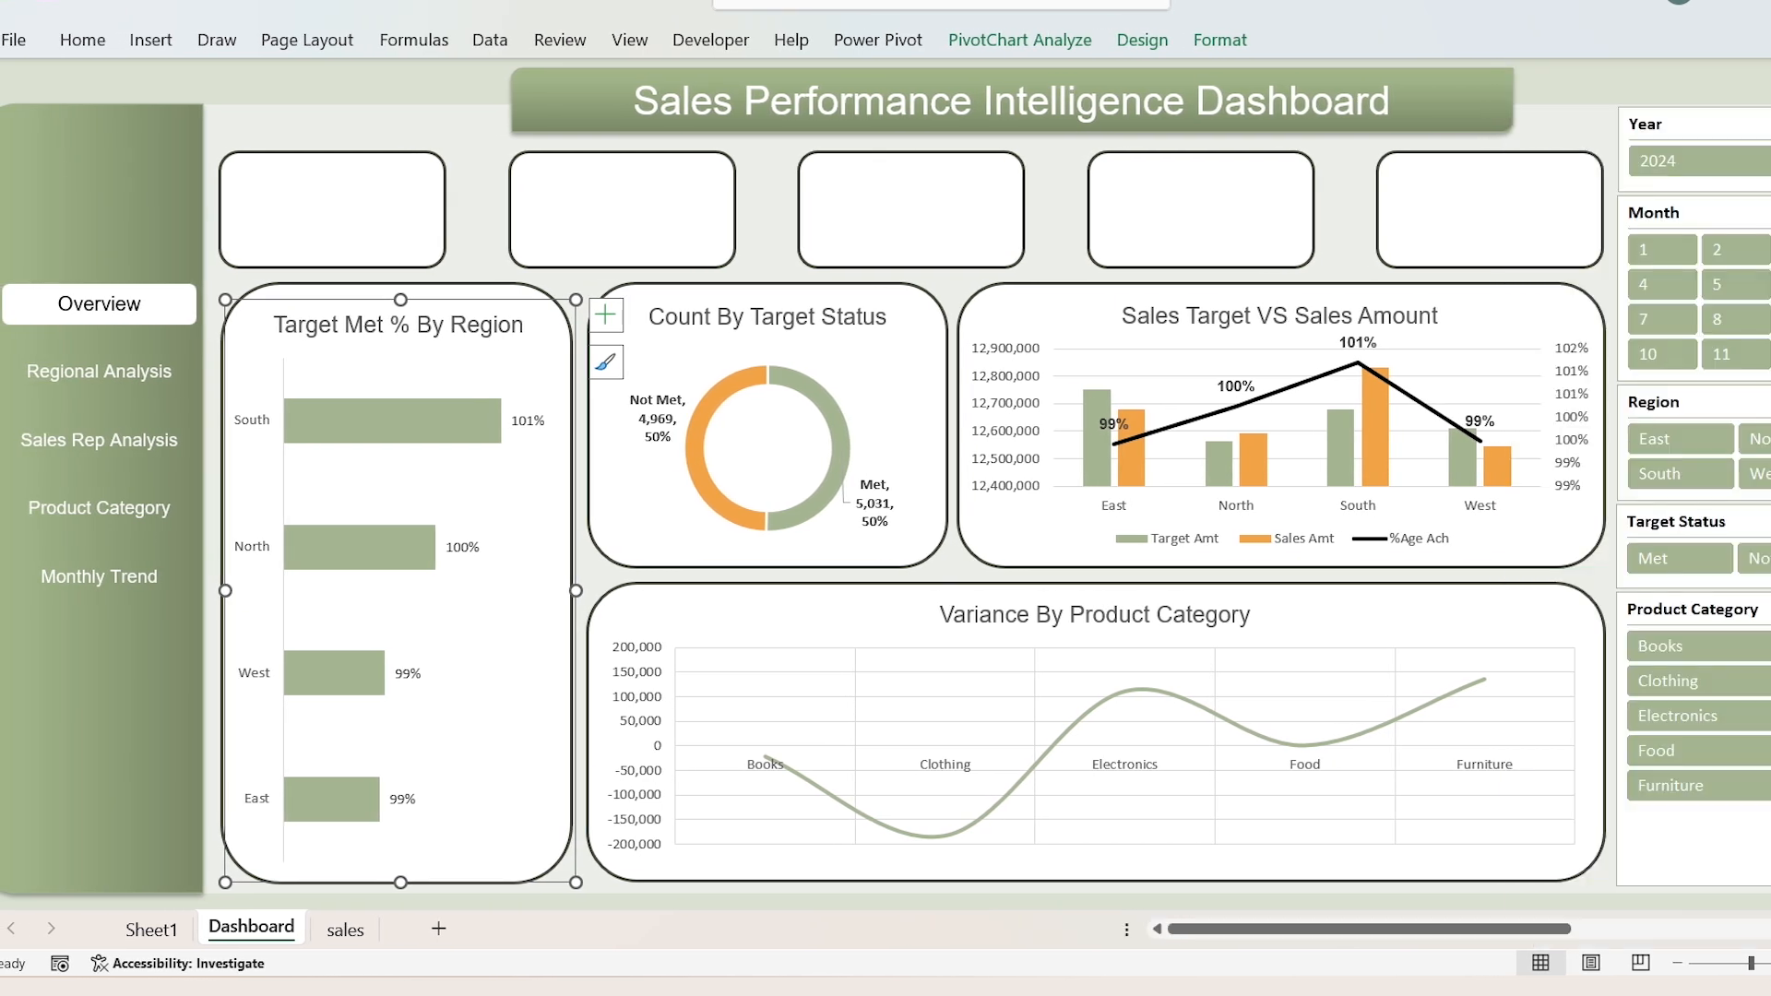
pyautogui.click(479, 174)
# Step: Copy the product category variance PivotTable on Sheet1 and paste the duplicate at cell V3
pyautogui.click(150, 930)
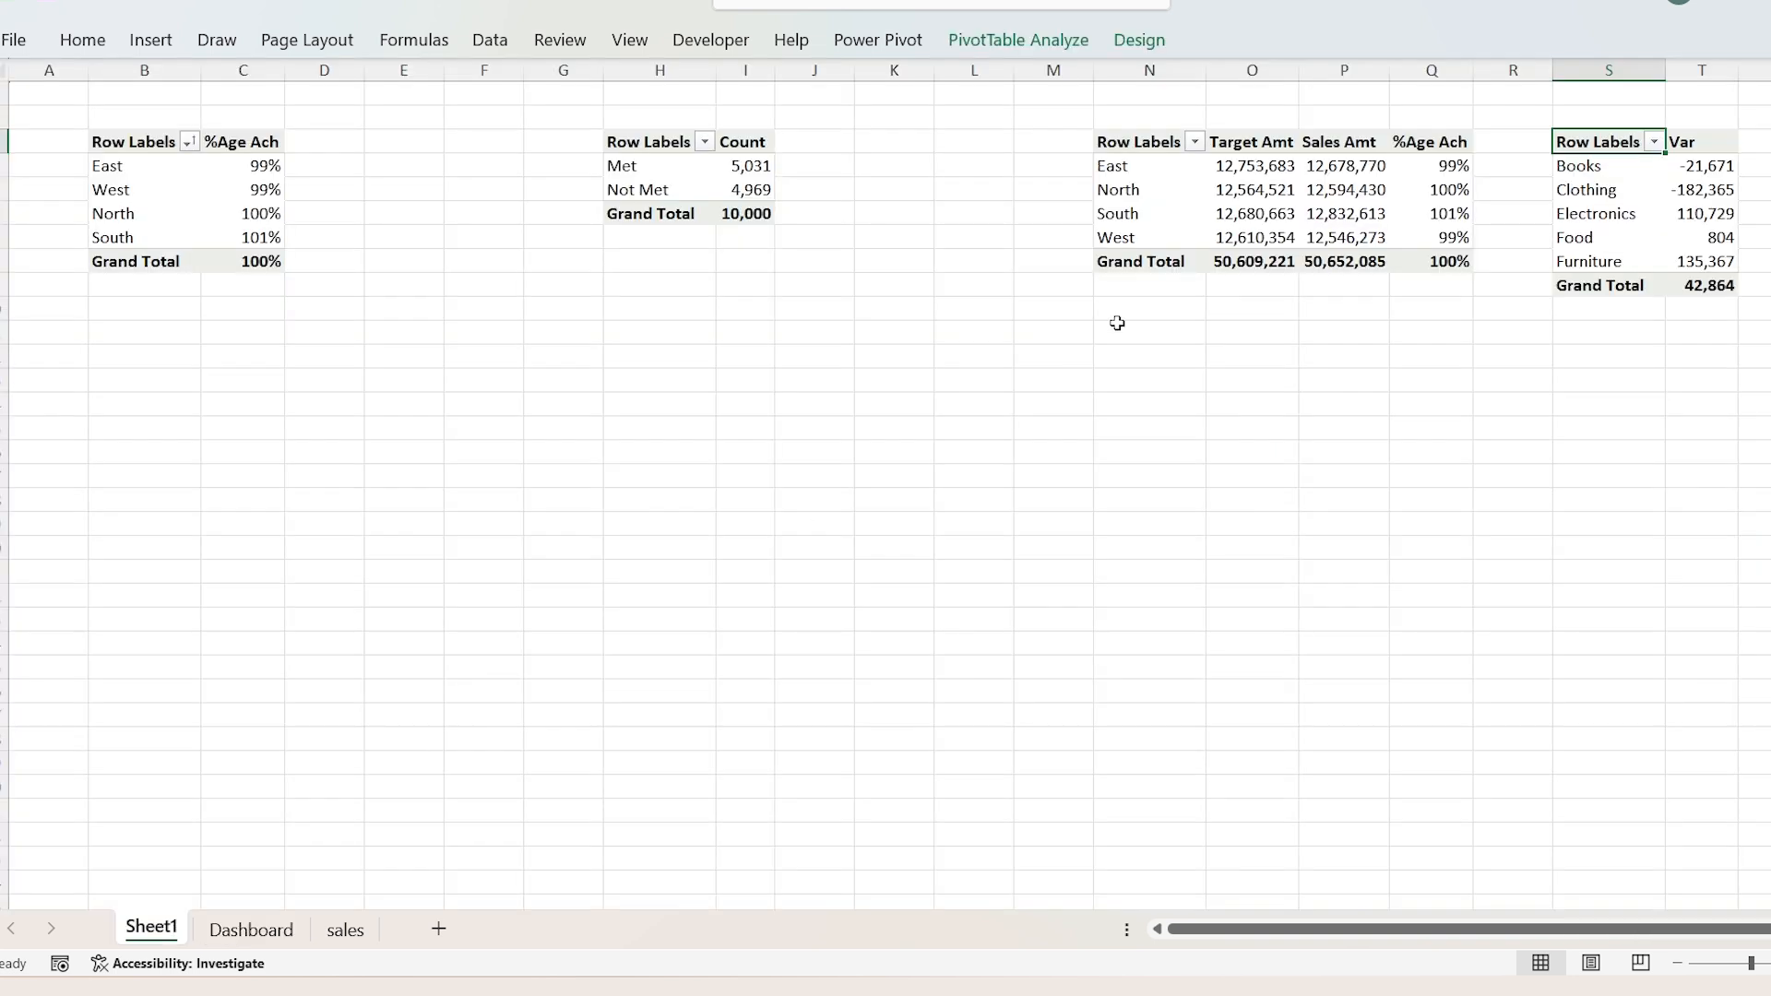
pyautogui.press('Right')
pyautogui.hotkey('ctrl', 'a')
pyautogui.hotkey('ctrl', 'c')
pyautogui.press('Right')
pyautogui.press('Right')
pyautogui.press('Right')
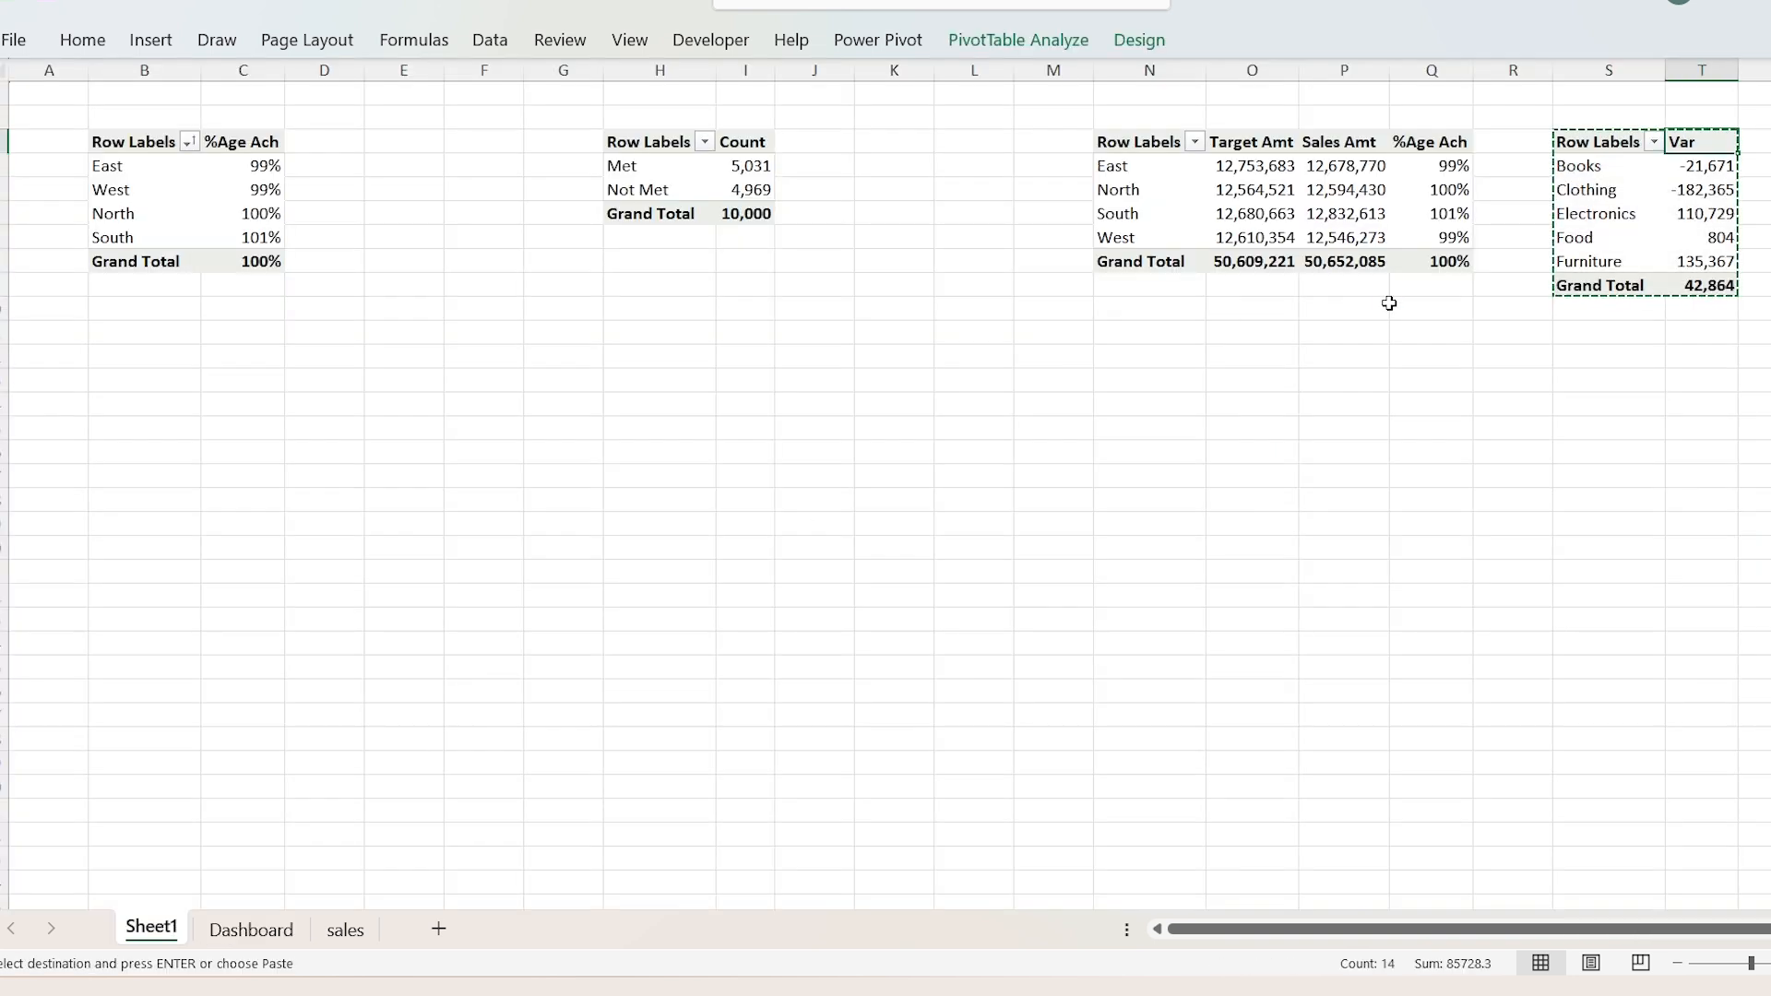
pyautogui.press('Left')
pyautogui.hotkey('ctrl', 'v')
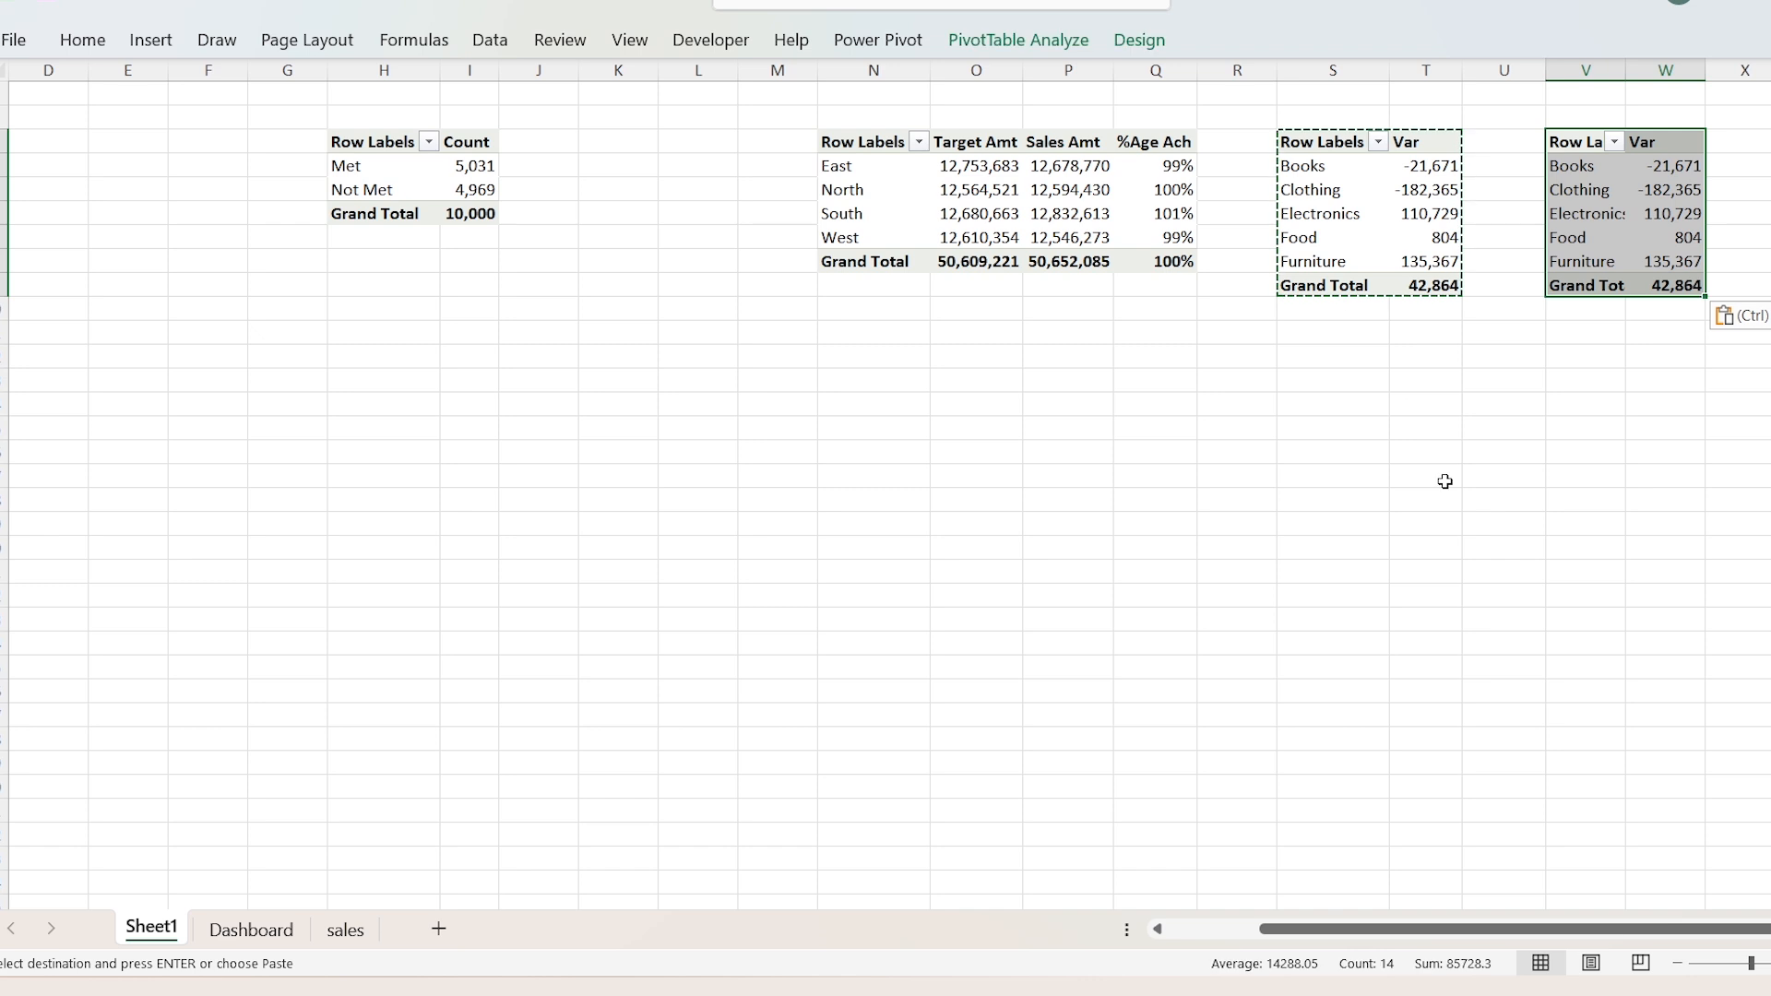
# Step: Show the duplicated PivotTable's field list and remove Product Category from the rows and Var from the values
pyautogui.moveTo(1581, 167); pyautogui.dragTo(1581, 261)
pyautogui.rightClick(1587, 169)
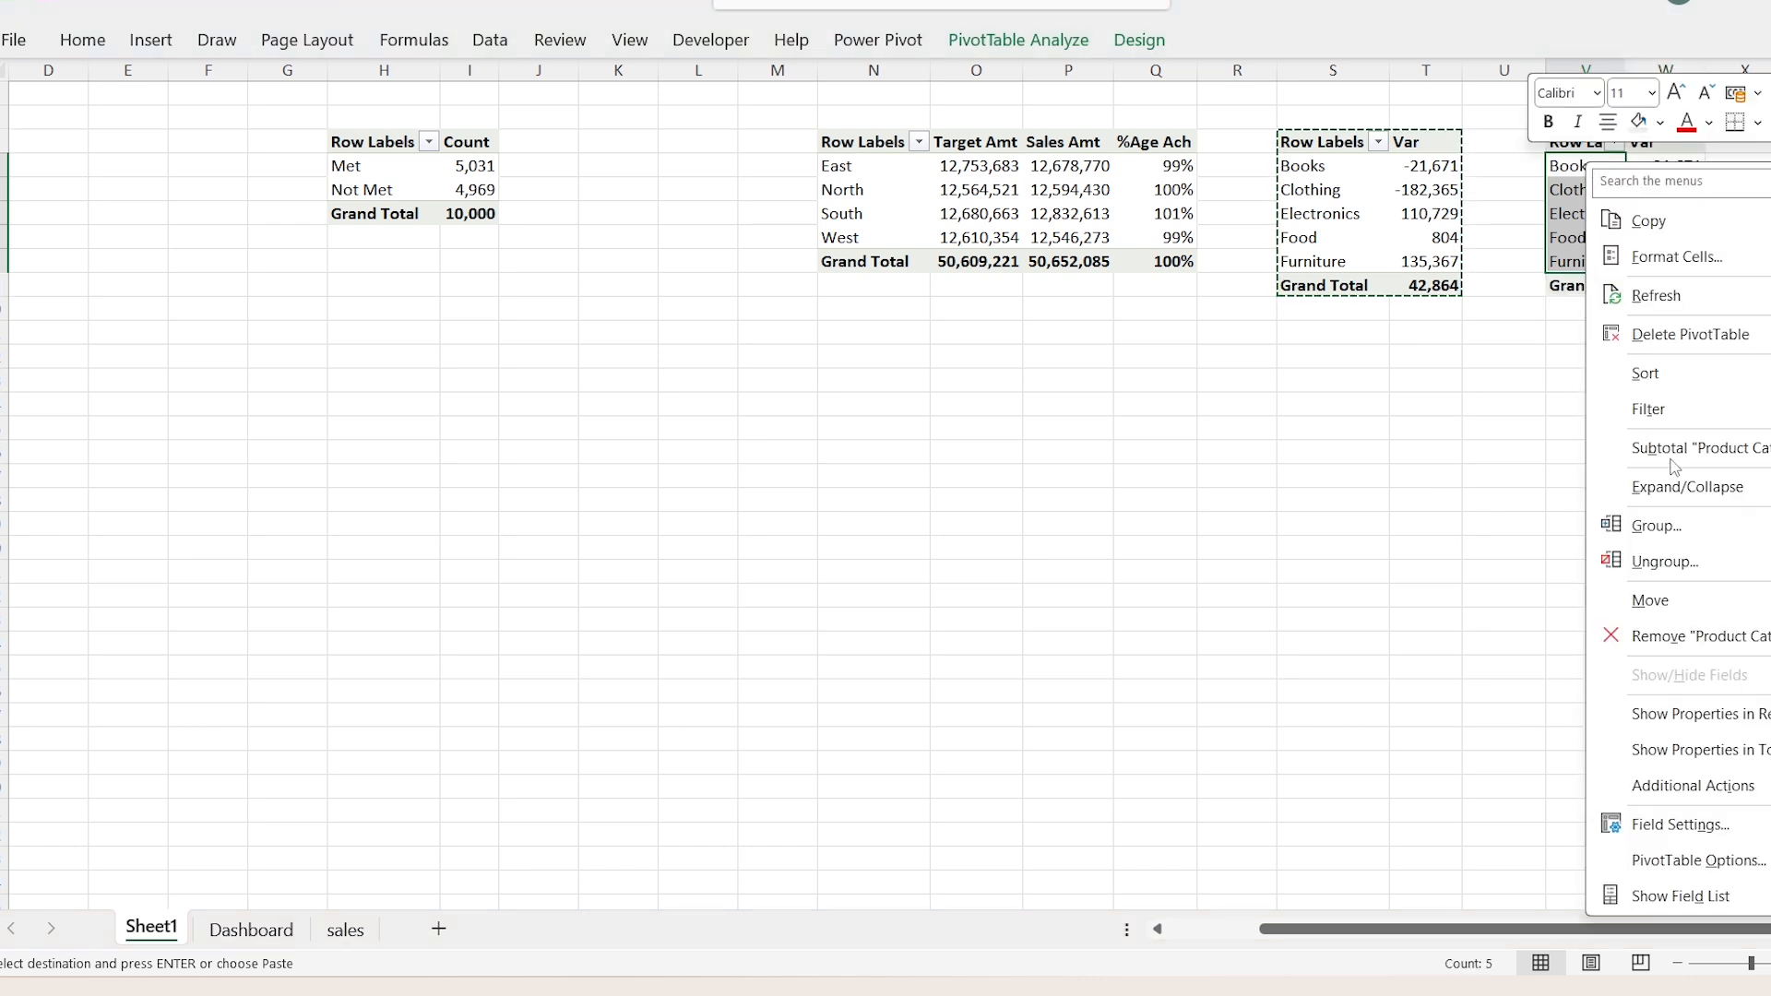
pyautogui.click(1740, 896)
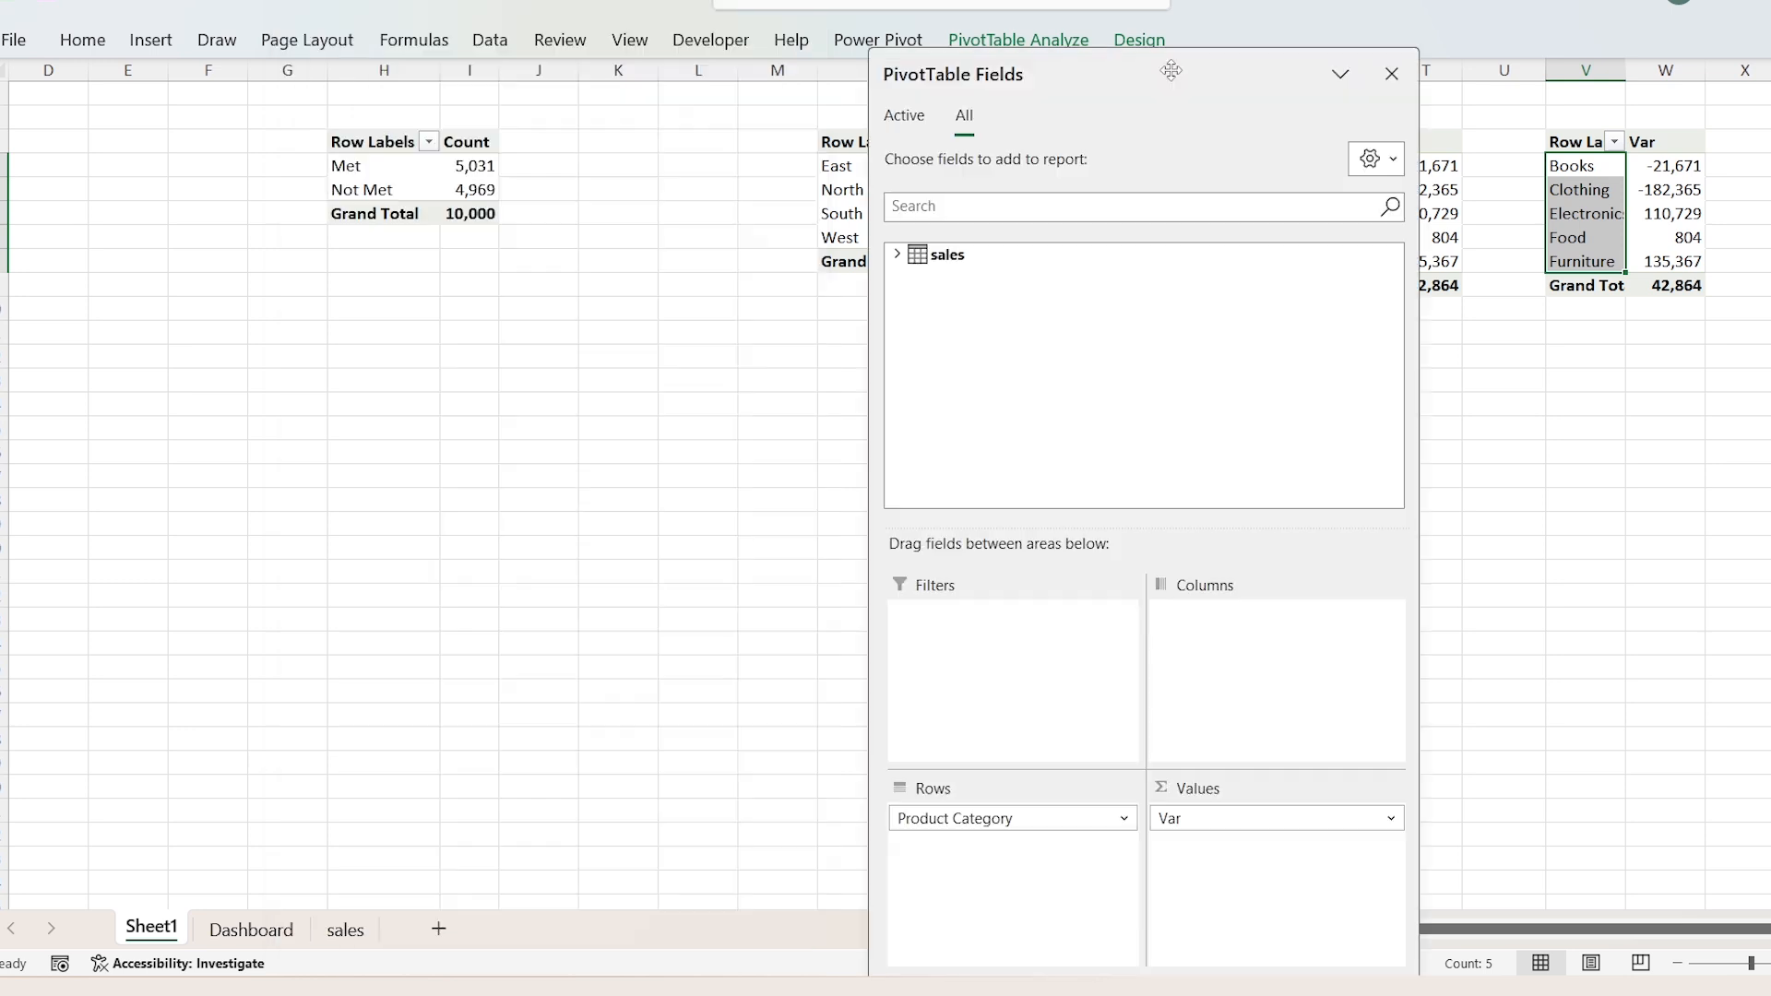
pyautogui.moveTo(1170, 71); pyautogui.dragTo(1172, 2)
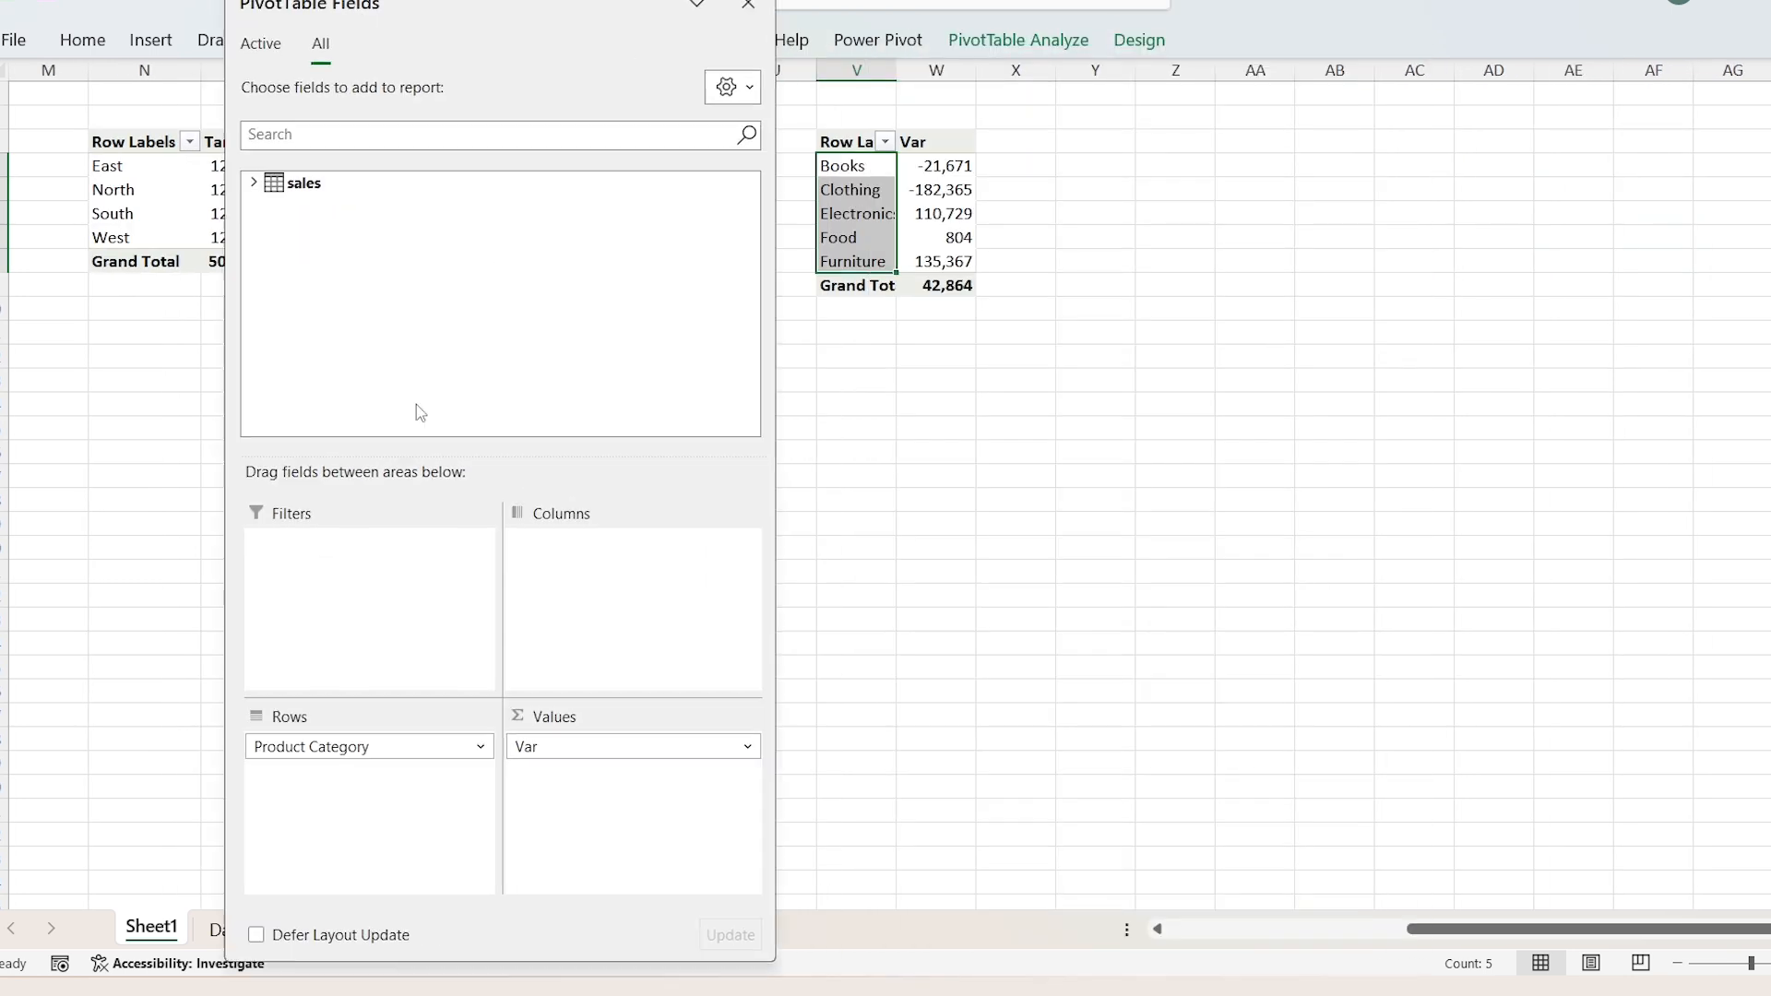
pyautogui.moveTo(334, 744); pyautogui.dragTo(153, 619)
pyautogui.moveTo(569, 748); pyautogui.dragTo(151, 603)
# Step: Add the measures Target Amt, Sales Amt, Var, %Age Ach and Unit Sold to the empty PivotTable
pyautogui.click(254, 183)
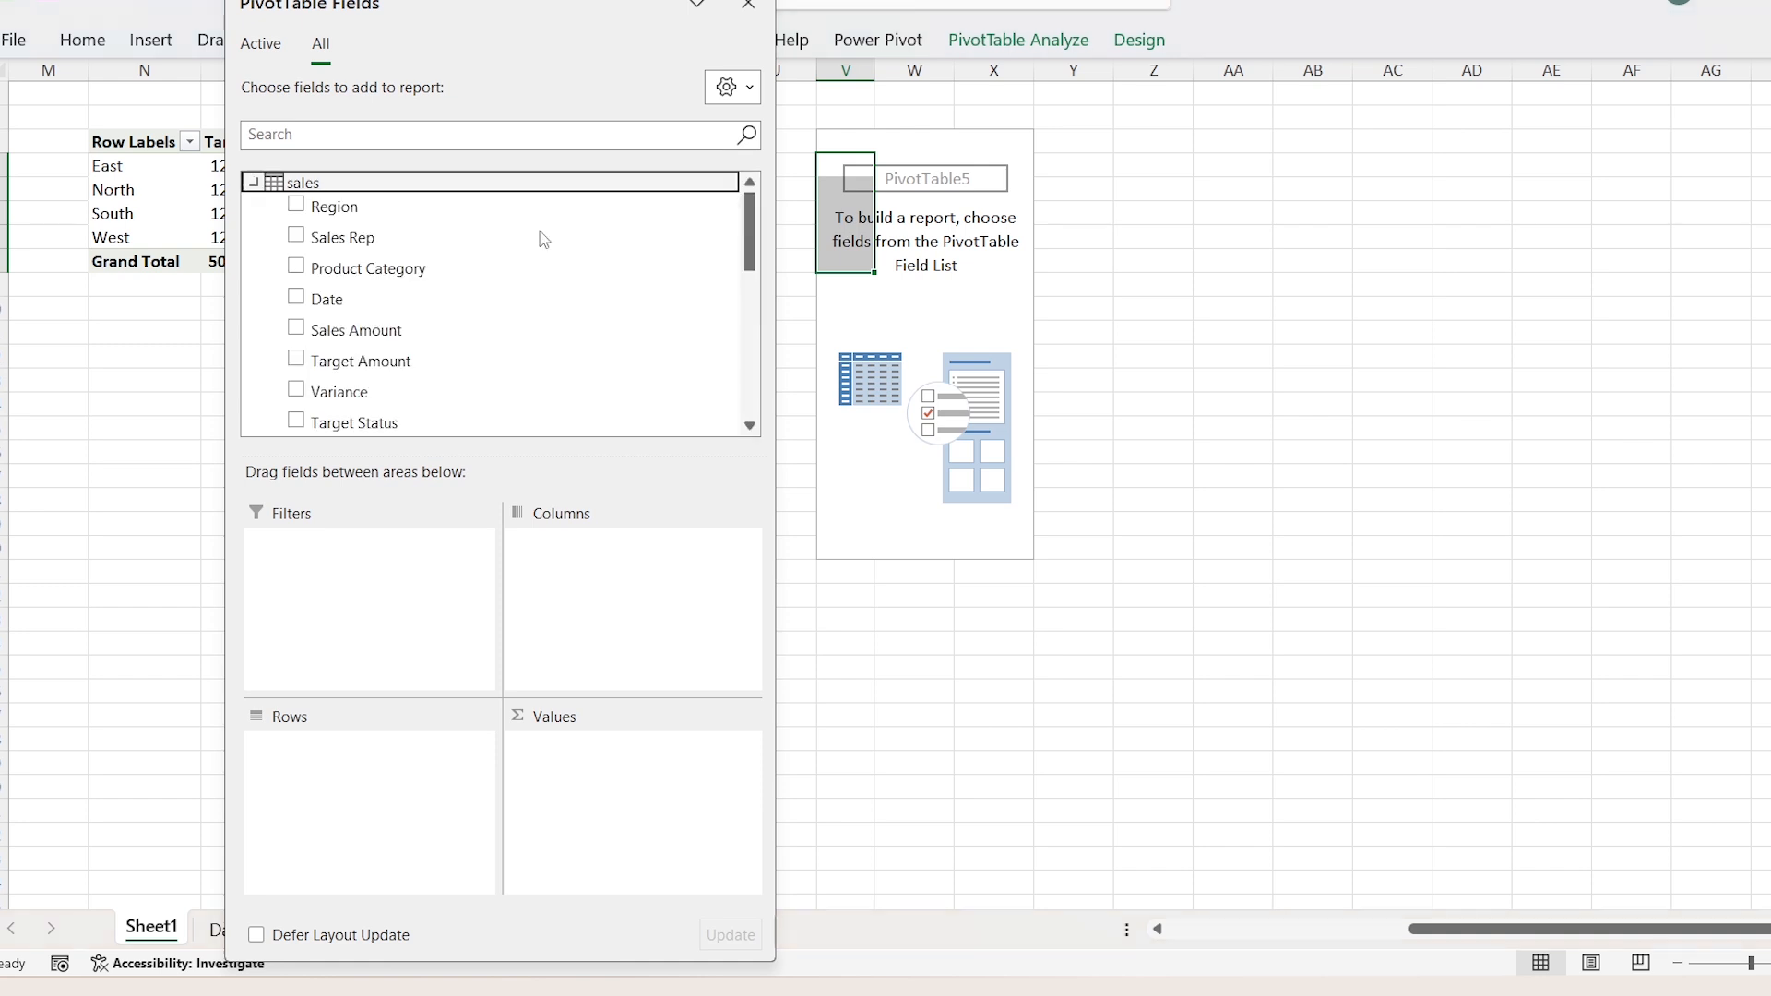
pyautogui.moveTo(754, 229); pyautogui.dragTo(754, 376)
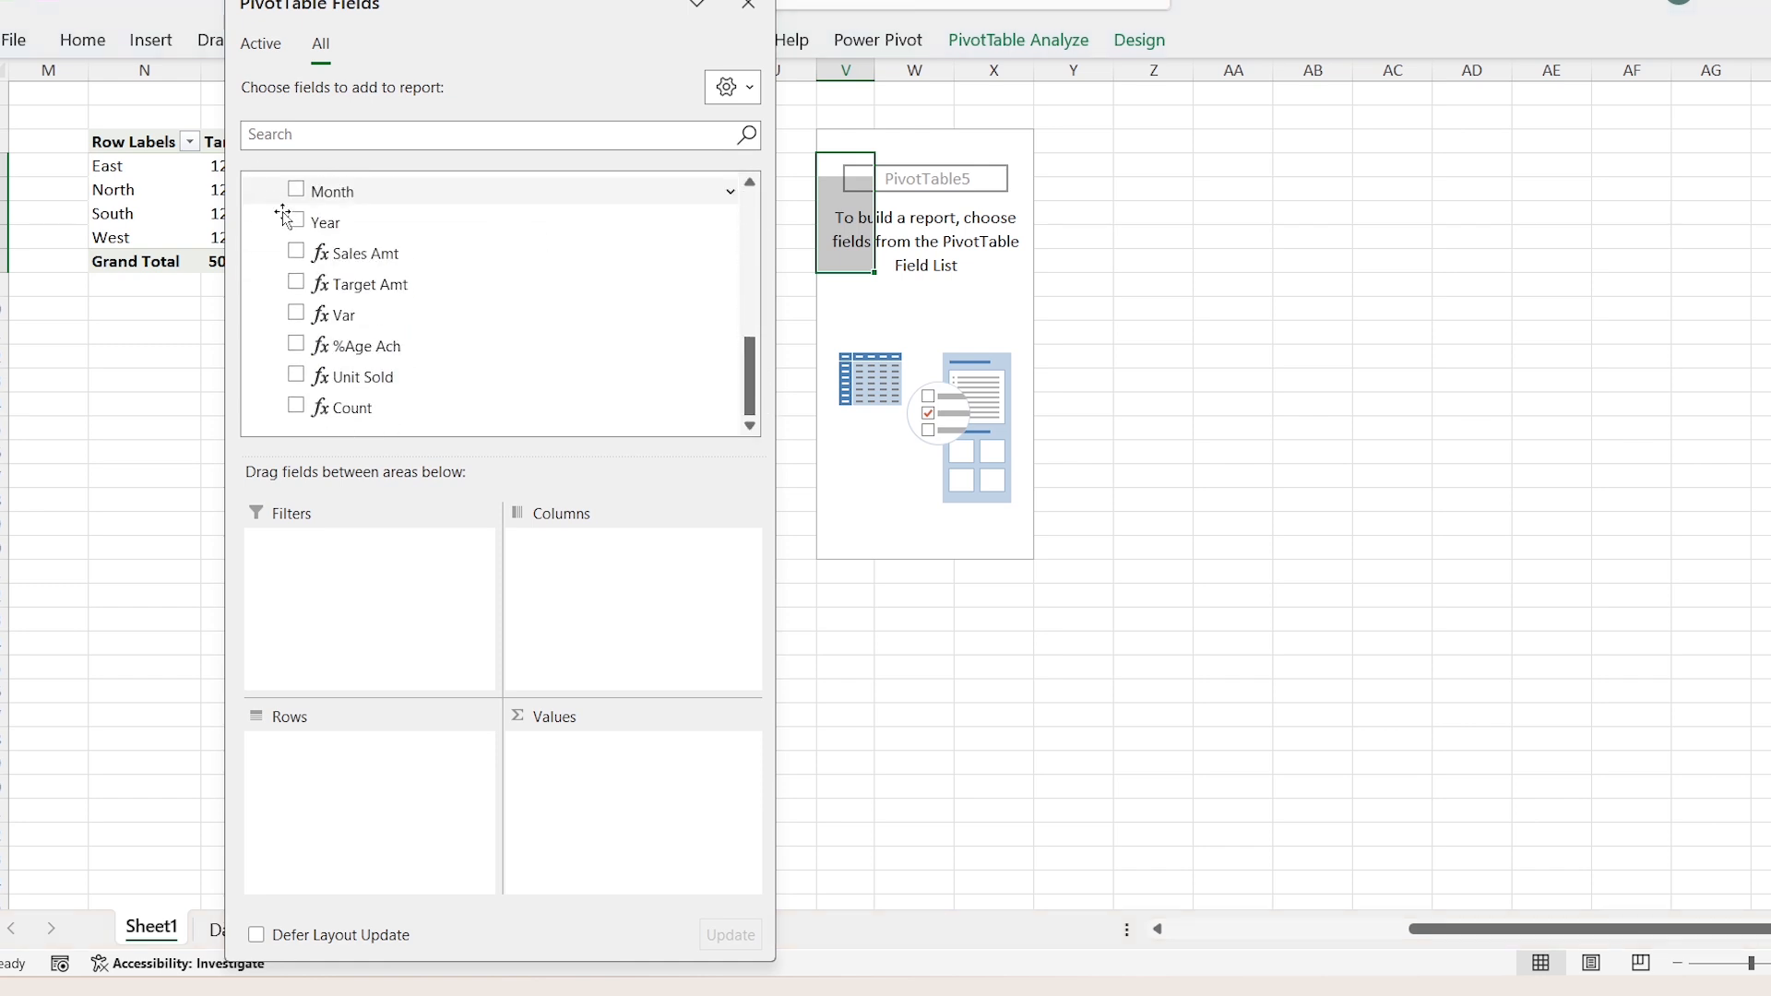
pyautogui.click(297, 283)
pyautogui.click(296, 252)
pyautogui.click(296, 315)
pyautogui.click(296, 345)
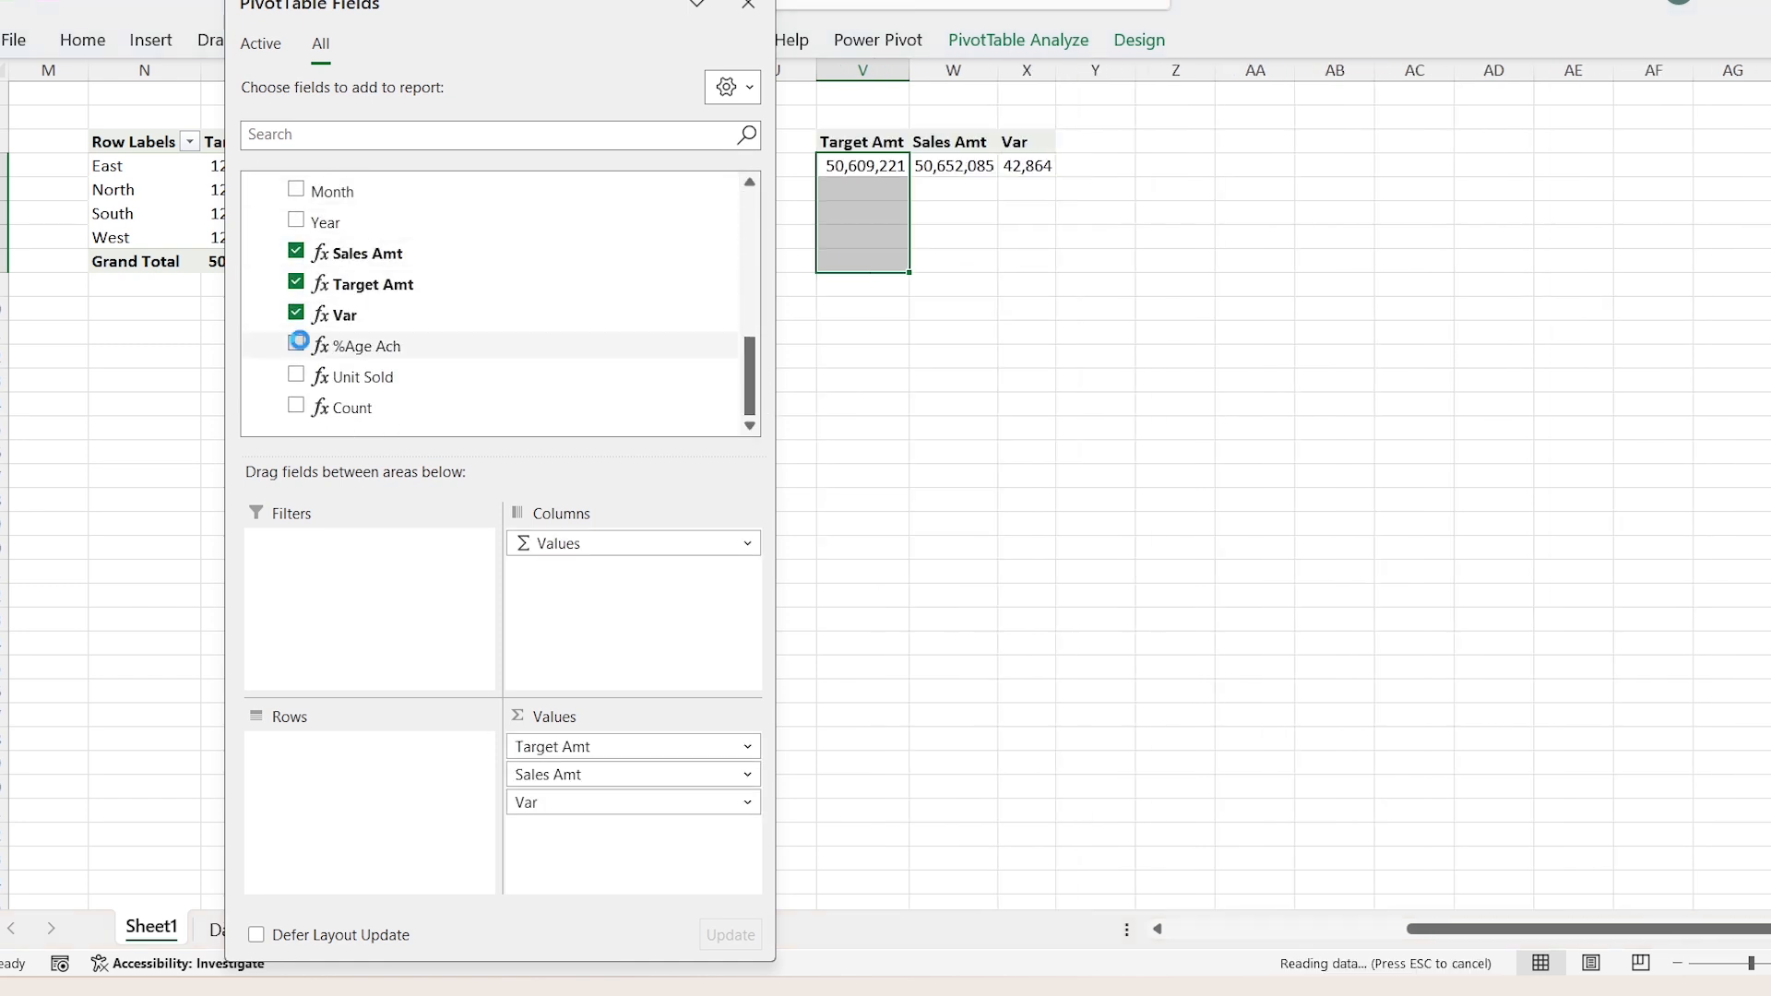
pyautogui.click(297, 377)
pyautogui.click(922, 190)
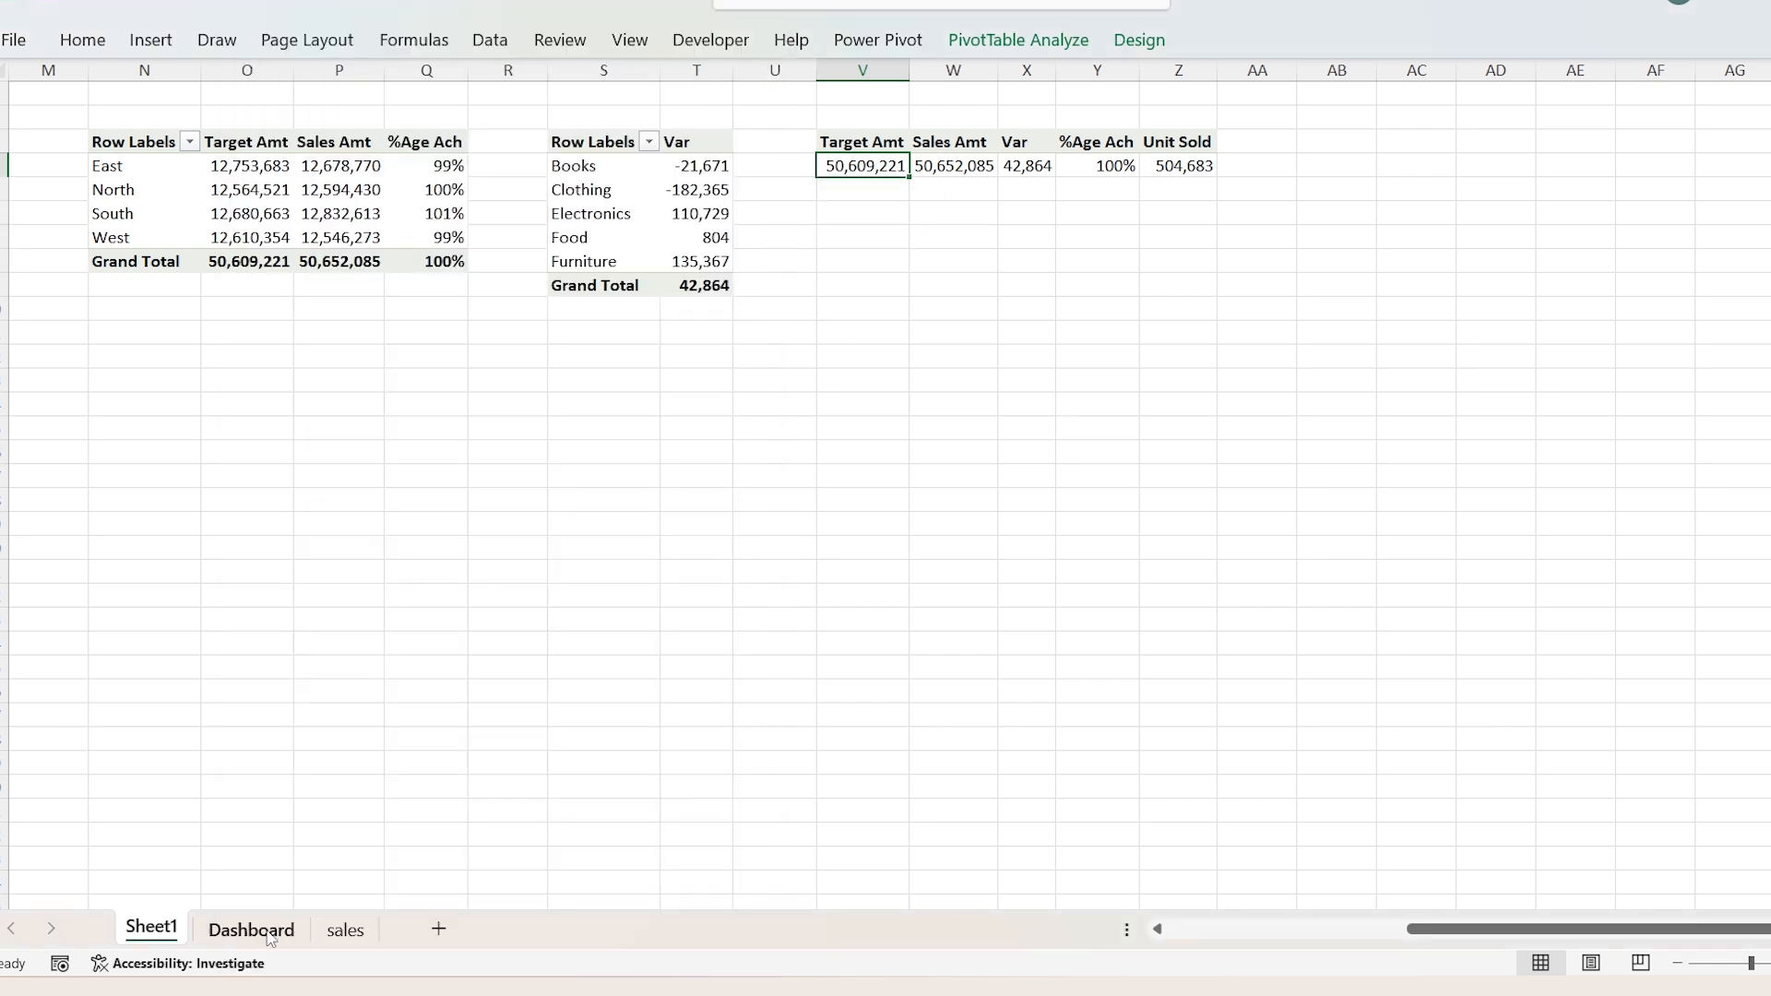
# Step: Return to the Dashboard sheet and turn on the formula bar display
pyautogui.click(269, 932)
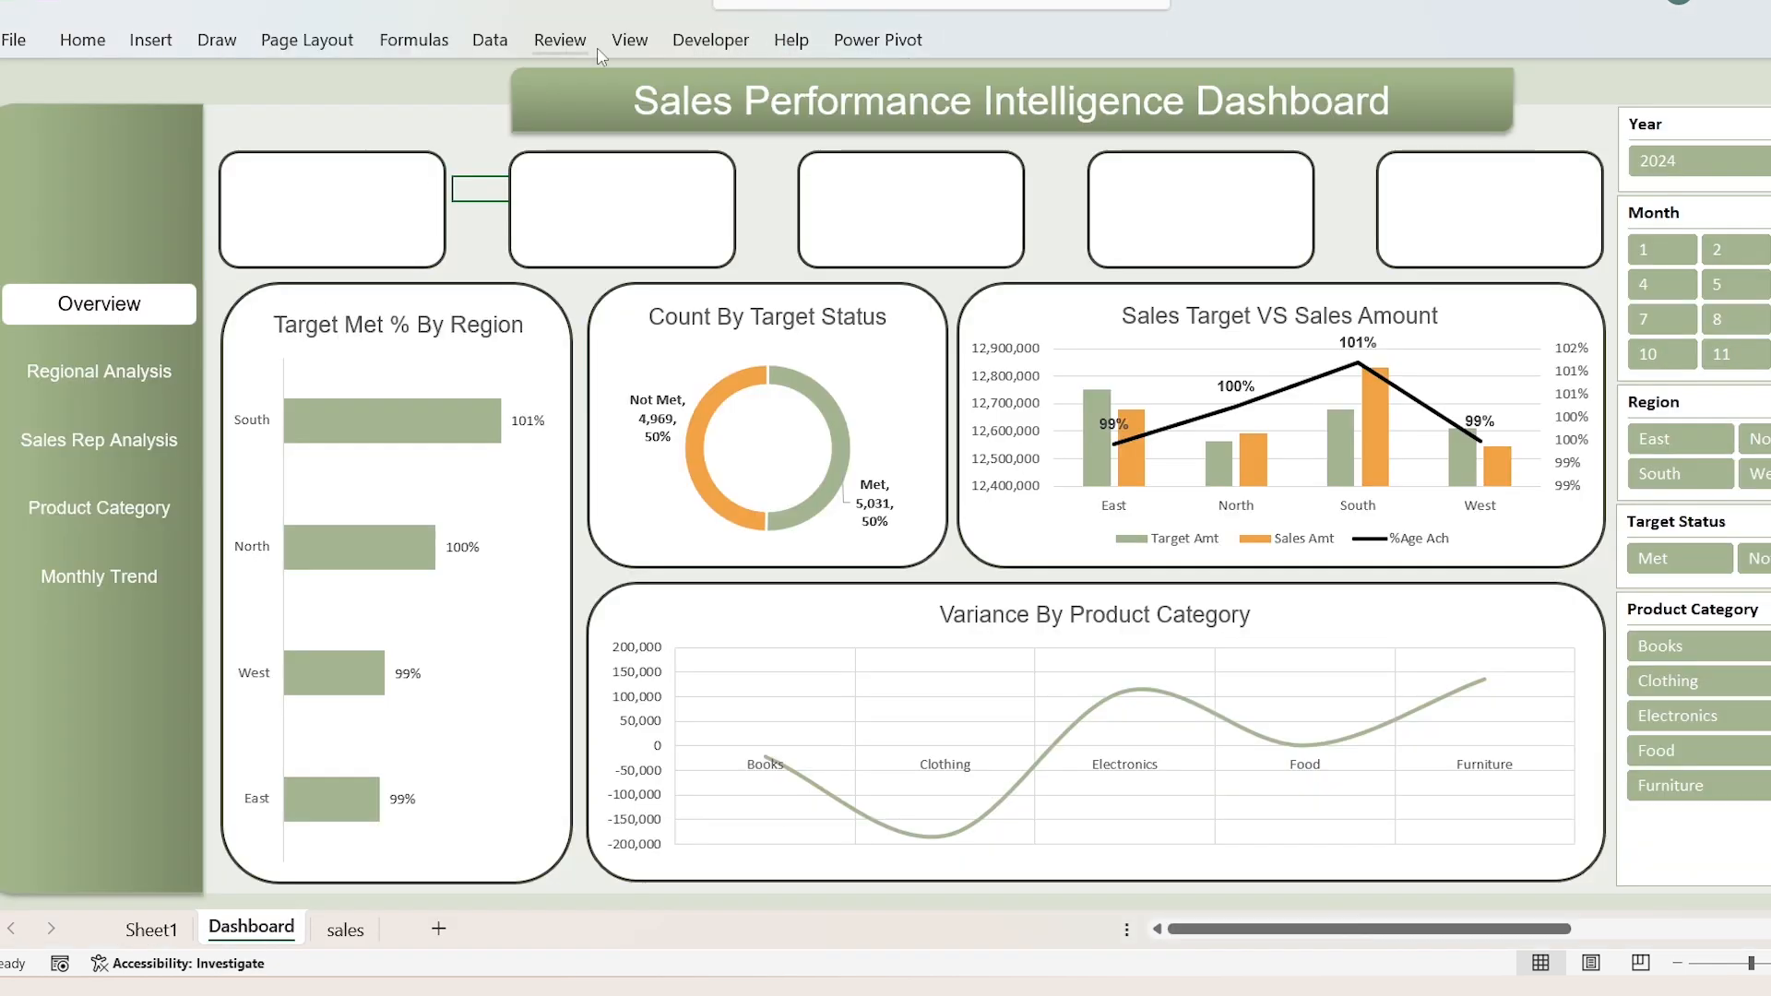
pyautogui.click(629, 40)
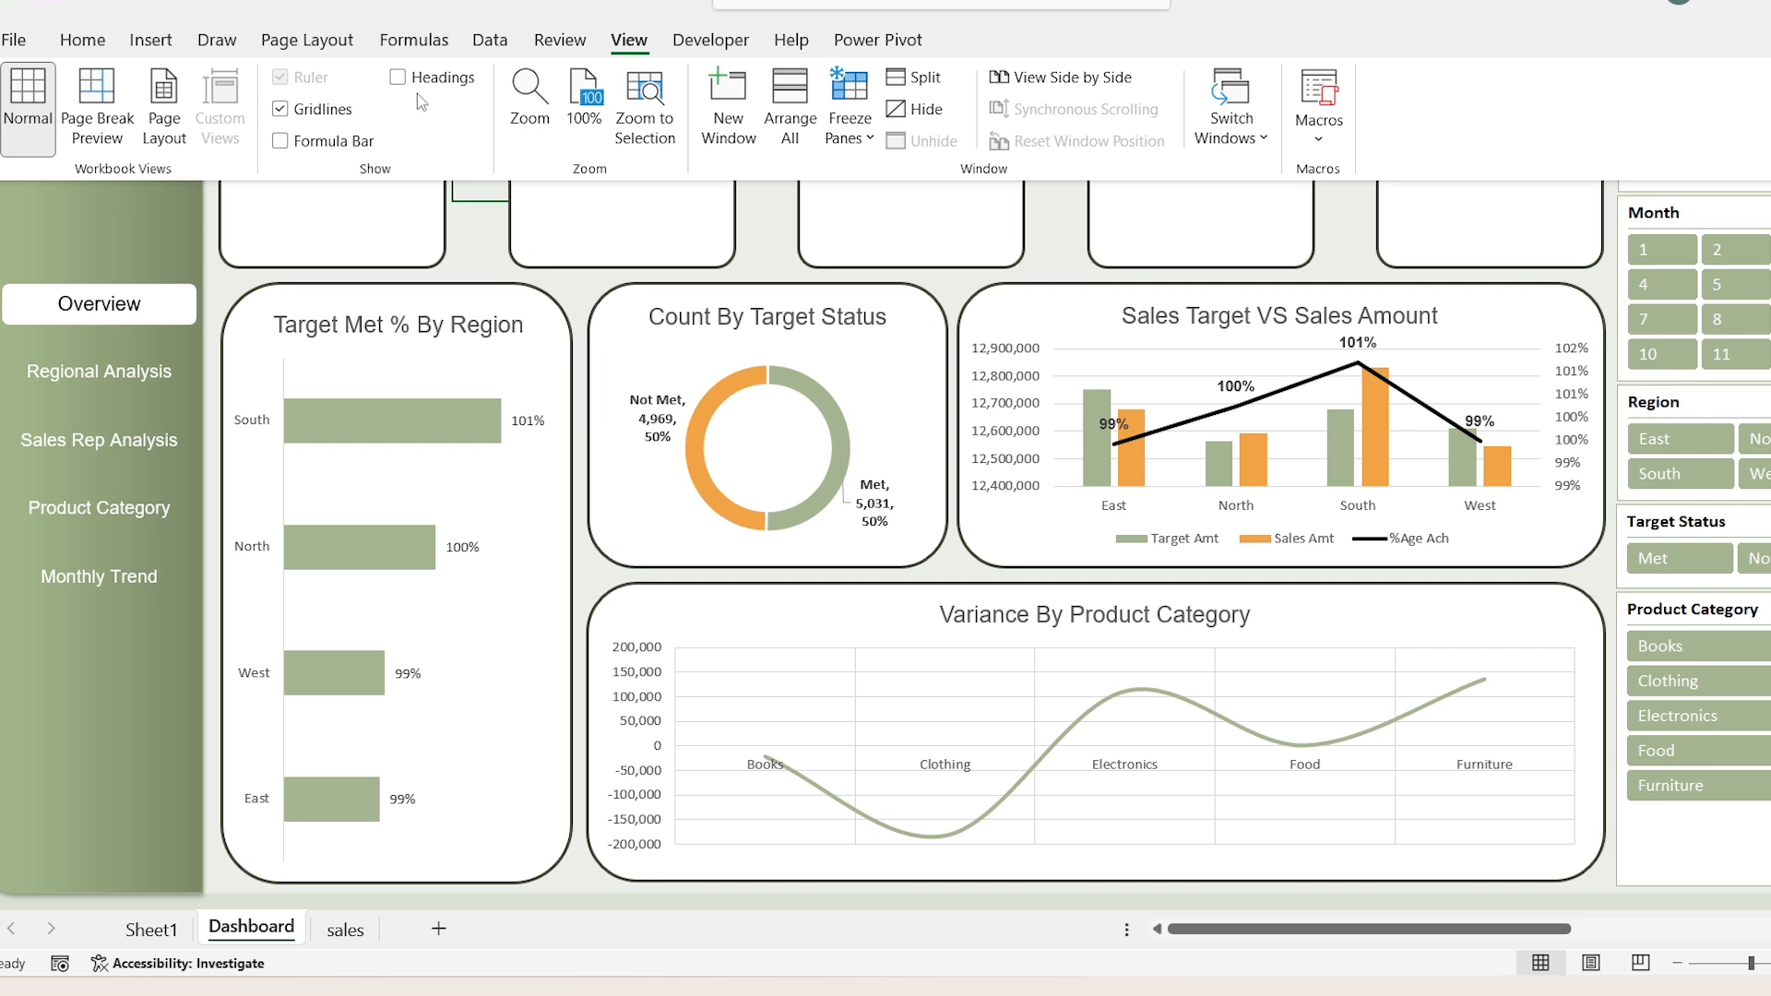
pyautogui.click(330, 143)
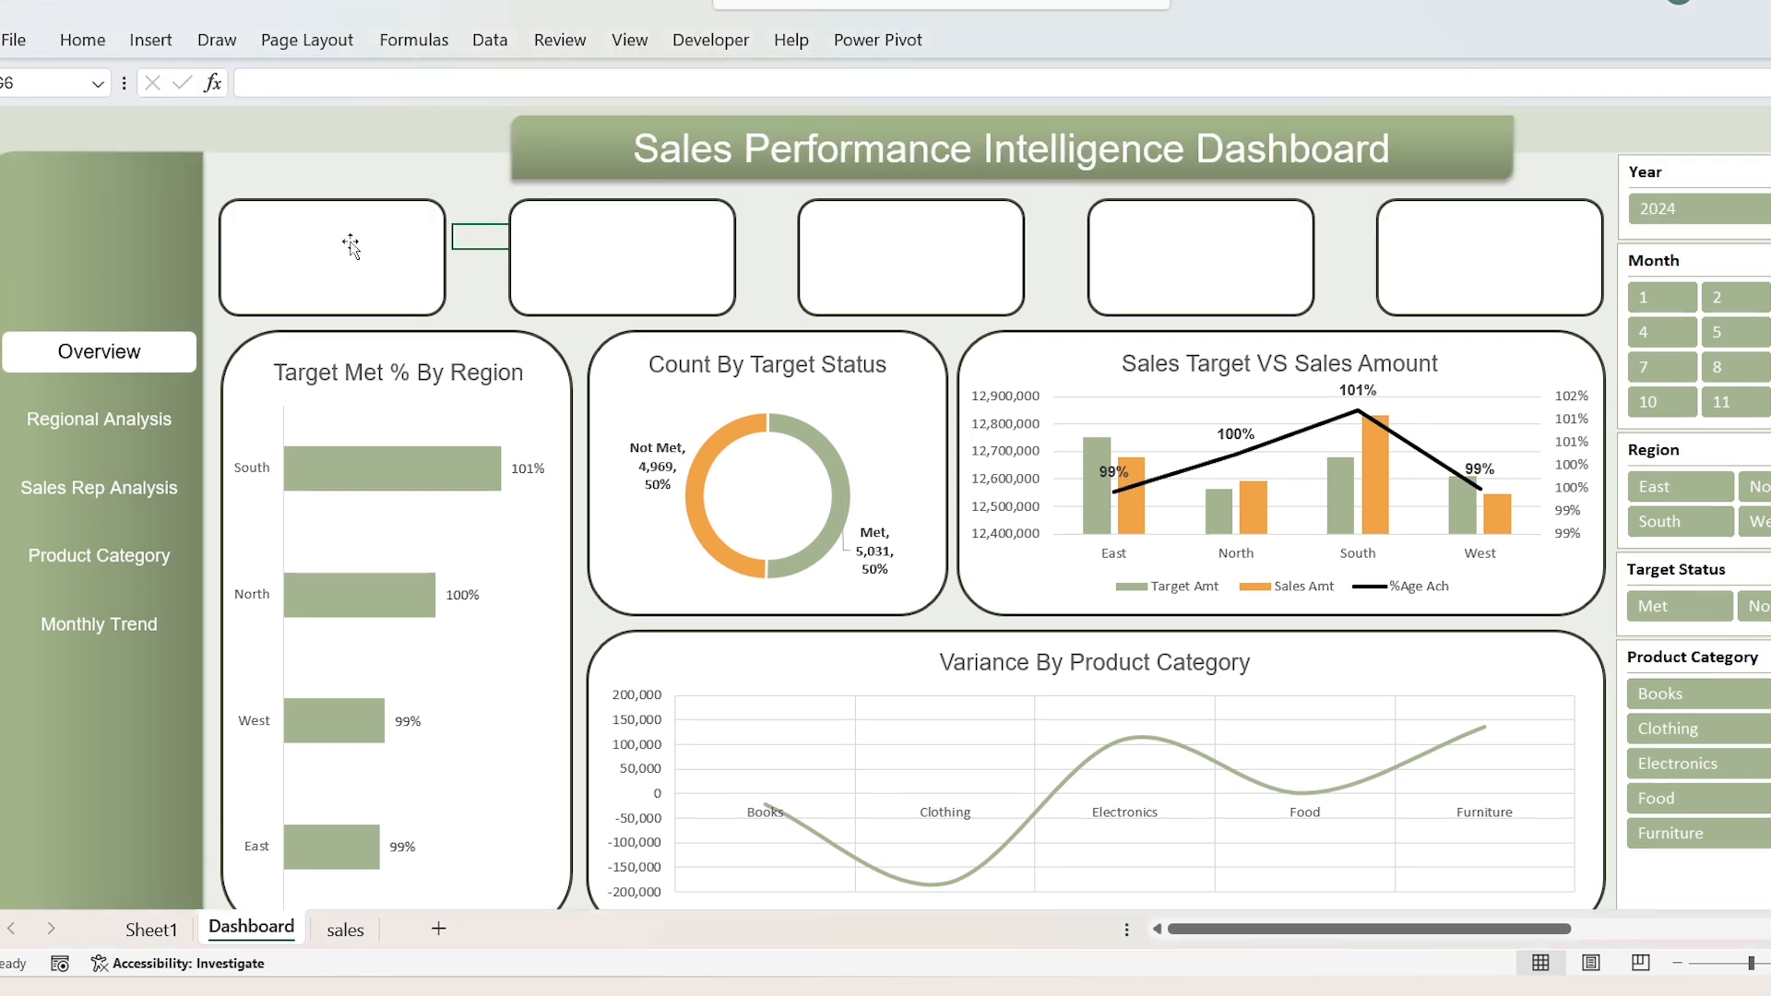
# Step: Link the first KPI card to the Target Amt value with the formula =Sheet1!V4
pyautogui.click(335, 235)
pyautogui.click(368, 85)
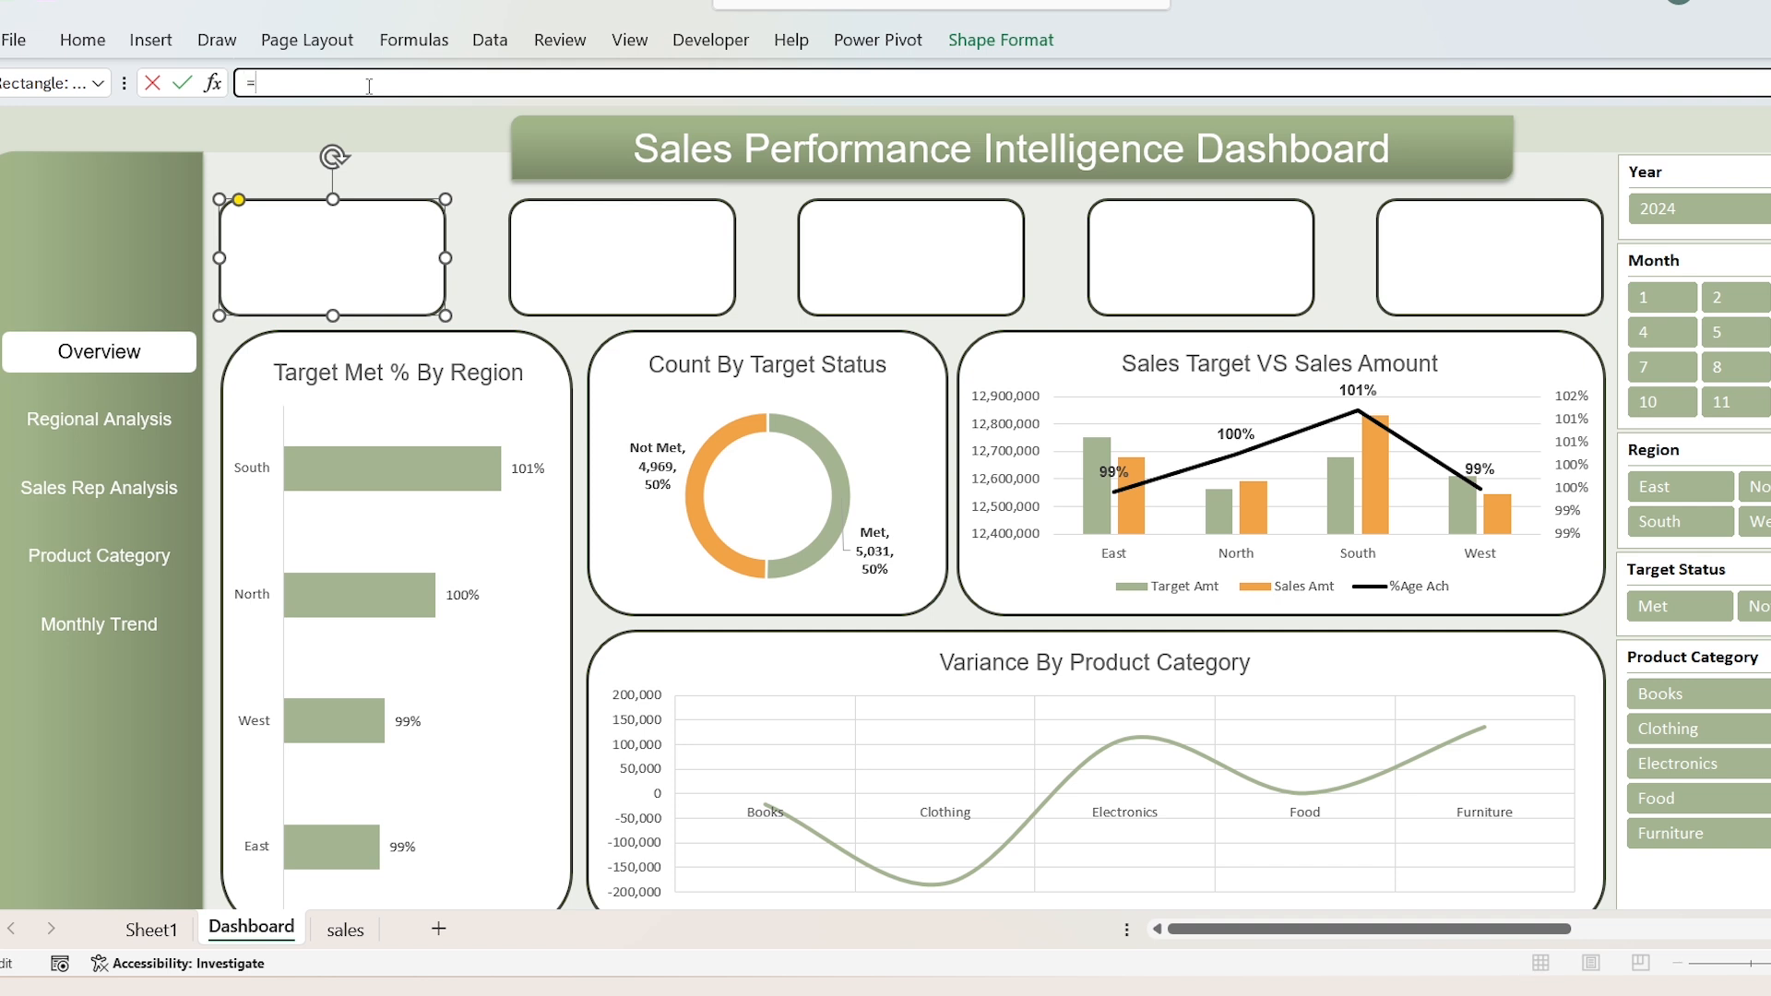
pyautogui.hotkey('ctrl', 'pageup')
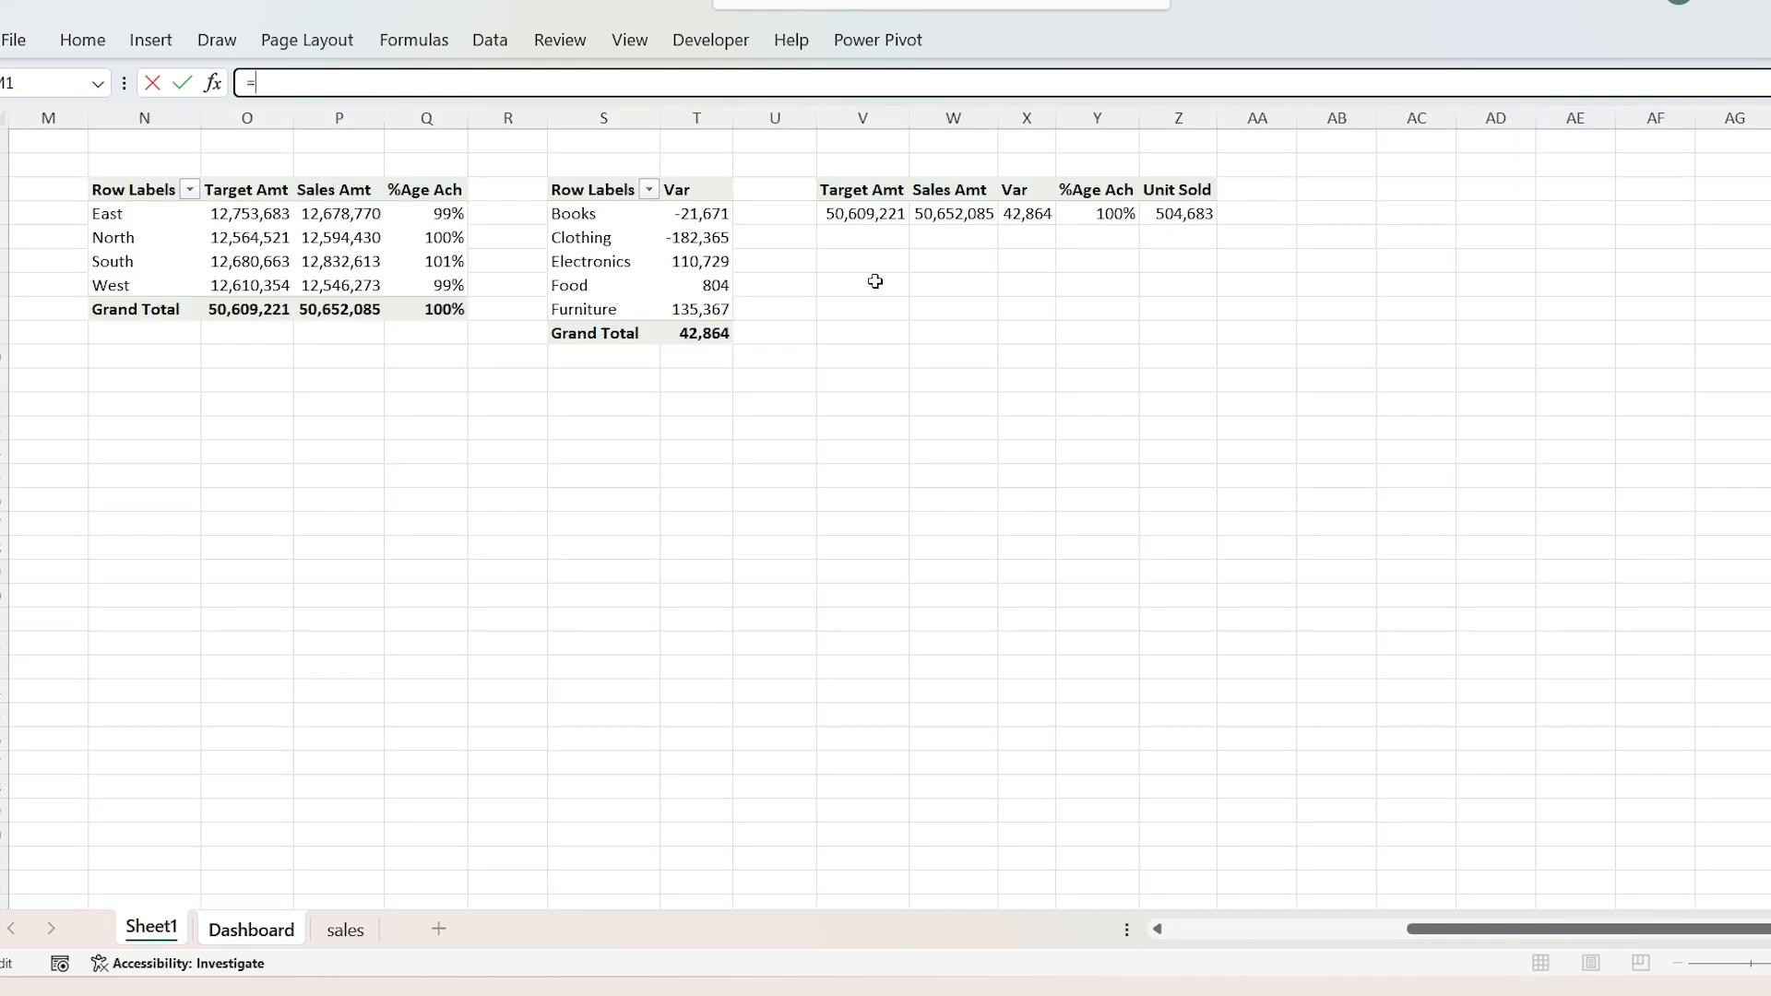
pyautogui.click(874, 219)
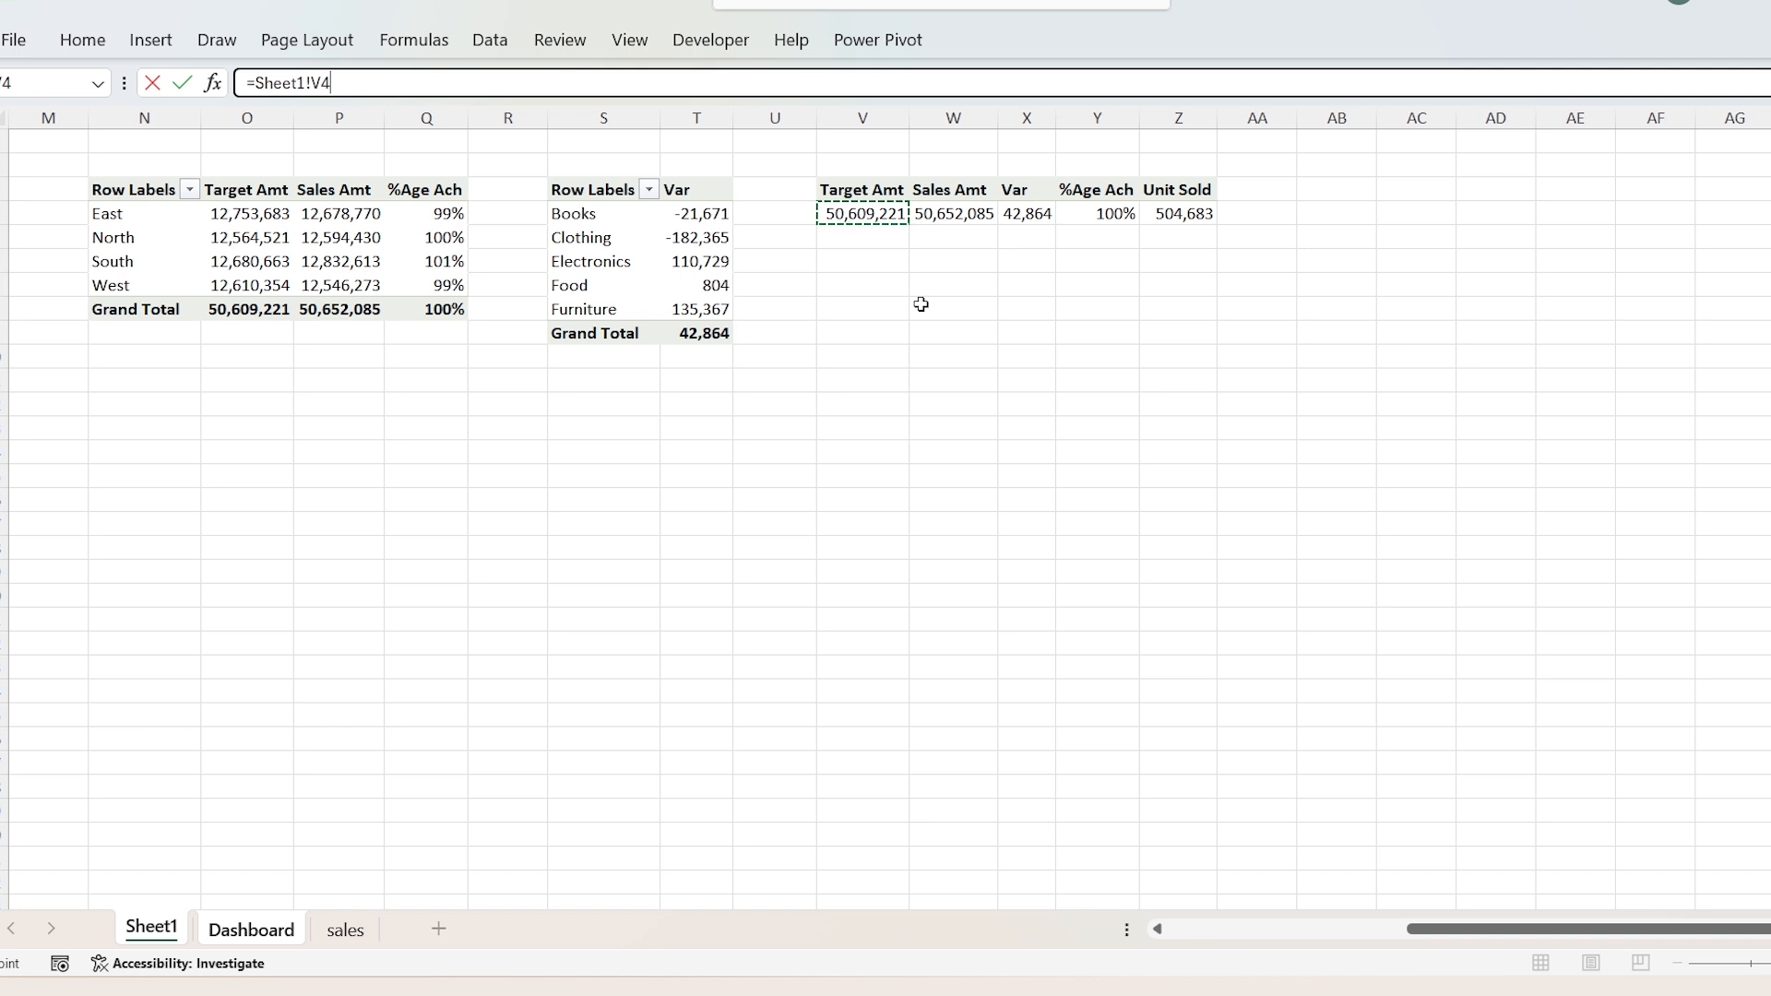
pyautogui.press('Return')
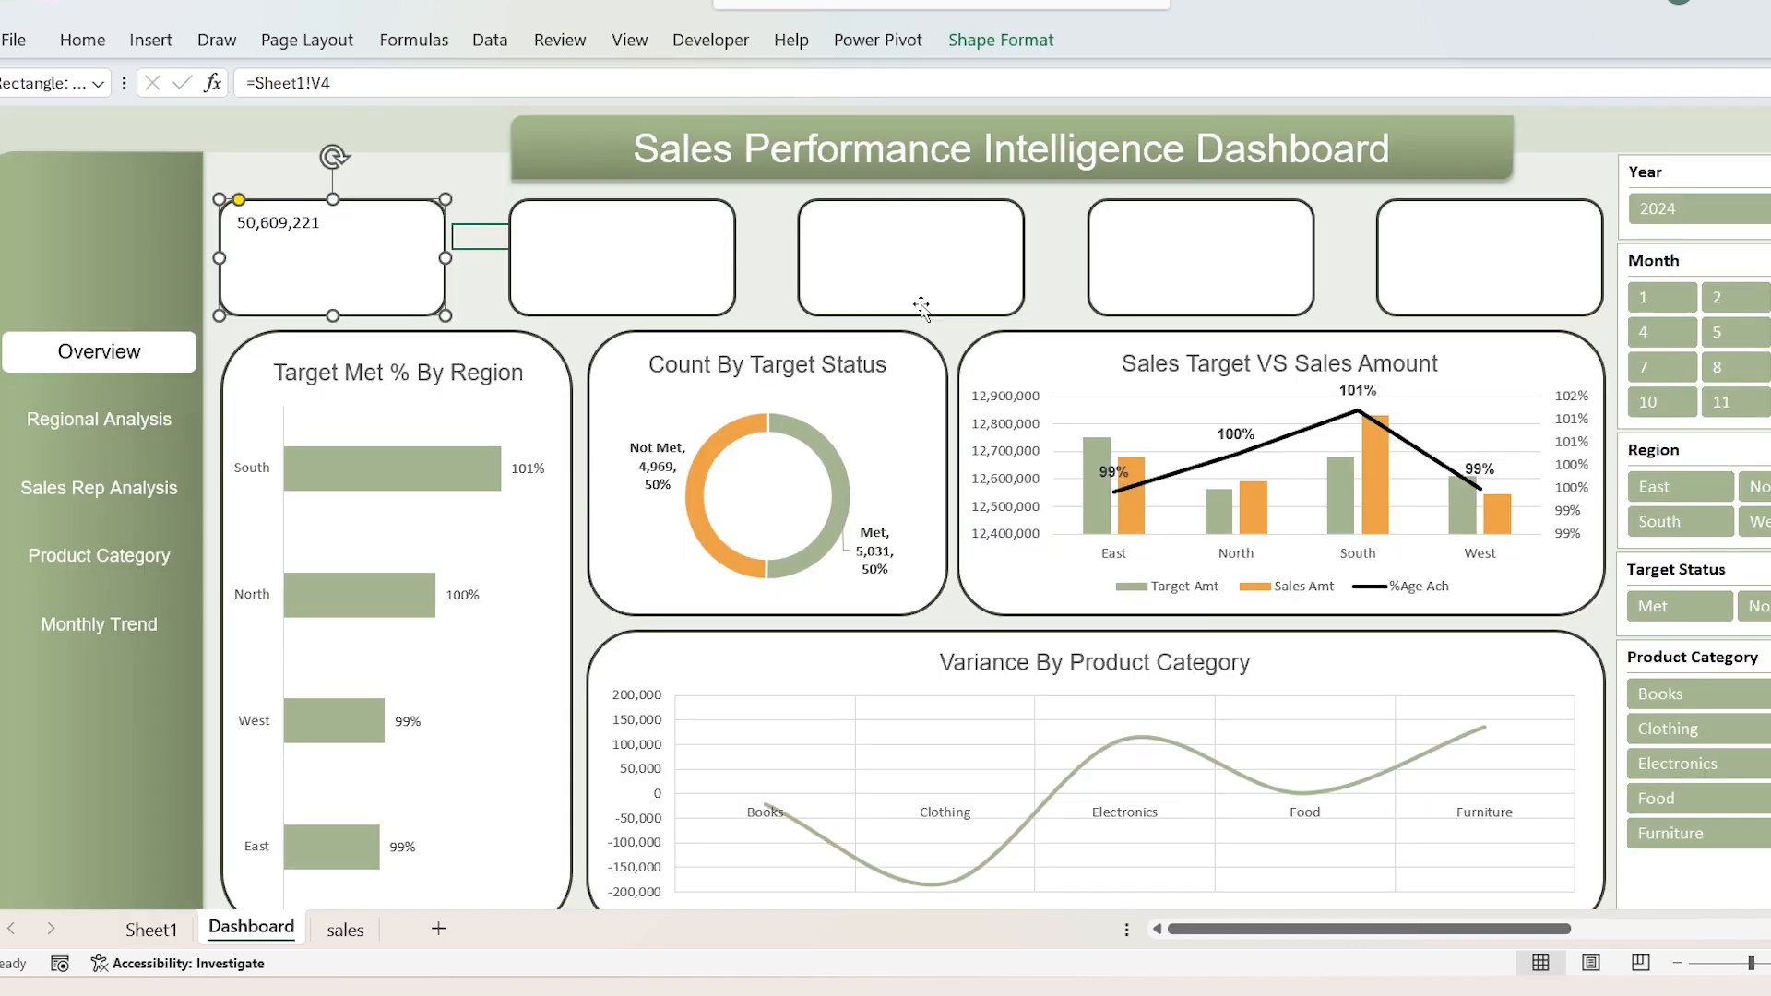
# Step: Link the second KPI card to the Sales Amt value with the formula =Sheet1!W4
pyautogui.click(620, 238)
pyautogui.click(570, 85)
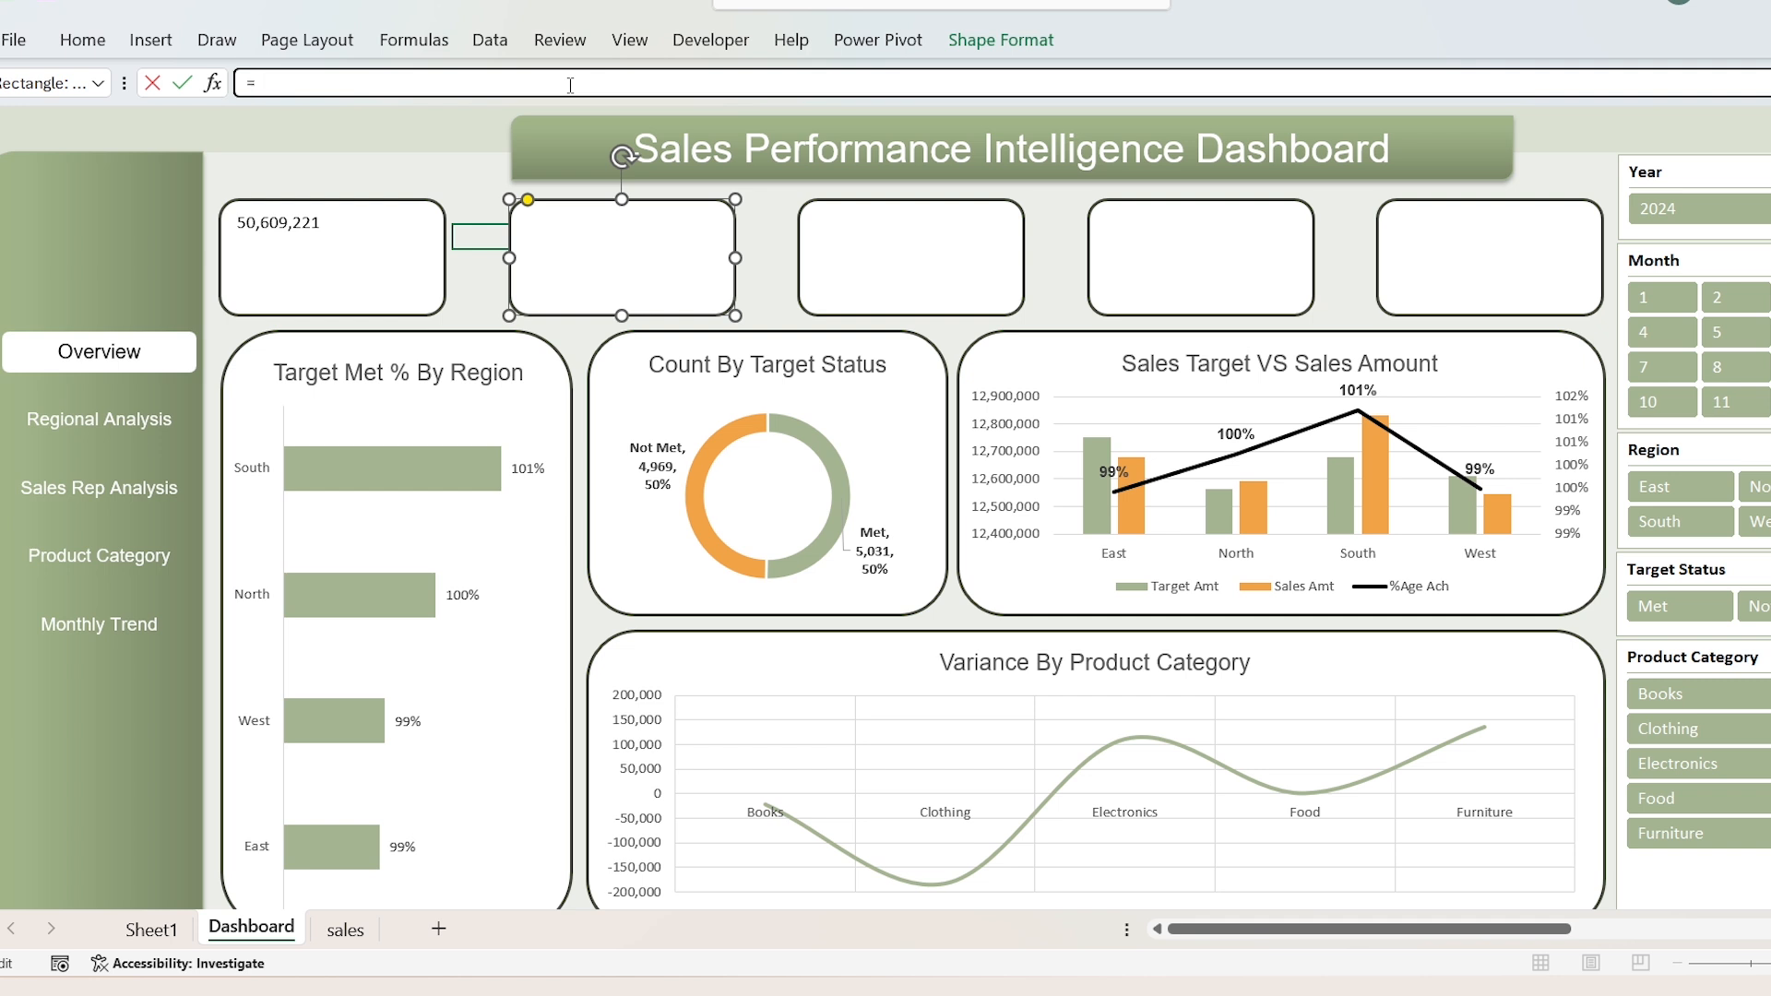
pyautogui.hotkey('ctrl', 'pageup')
pyautogui.click(932, 216)
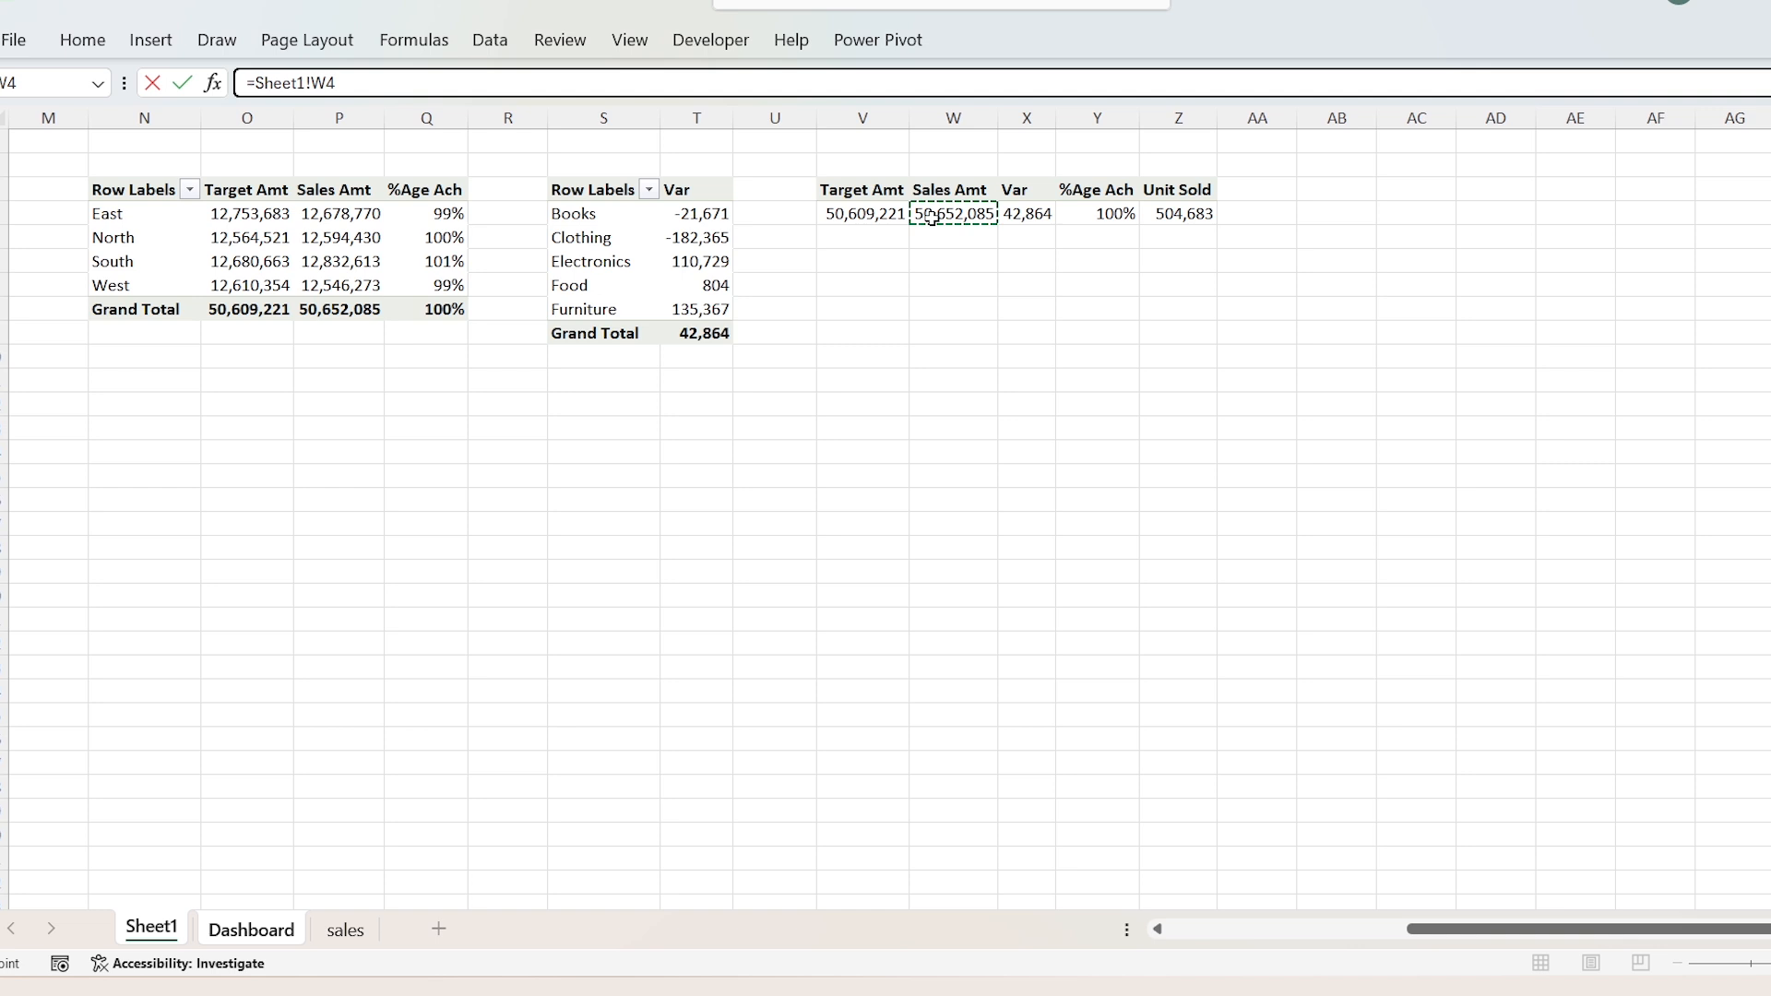
pyautogui.press('Return')
# Step: Link the third KPI card to the Var value in the measures PivotTable on Sheet1
pyautogui.click(917, 230)
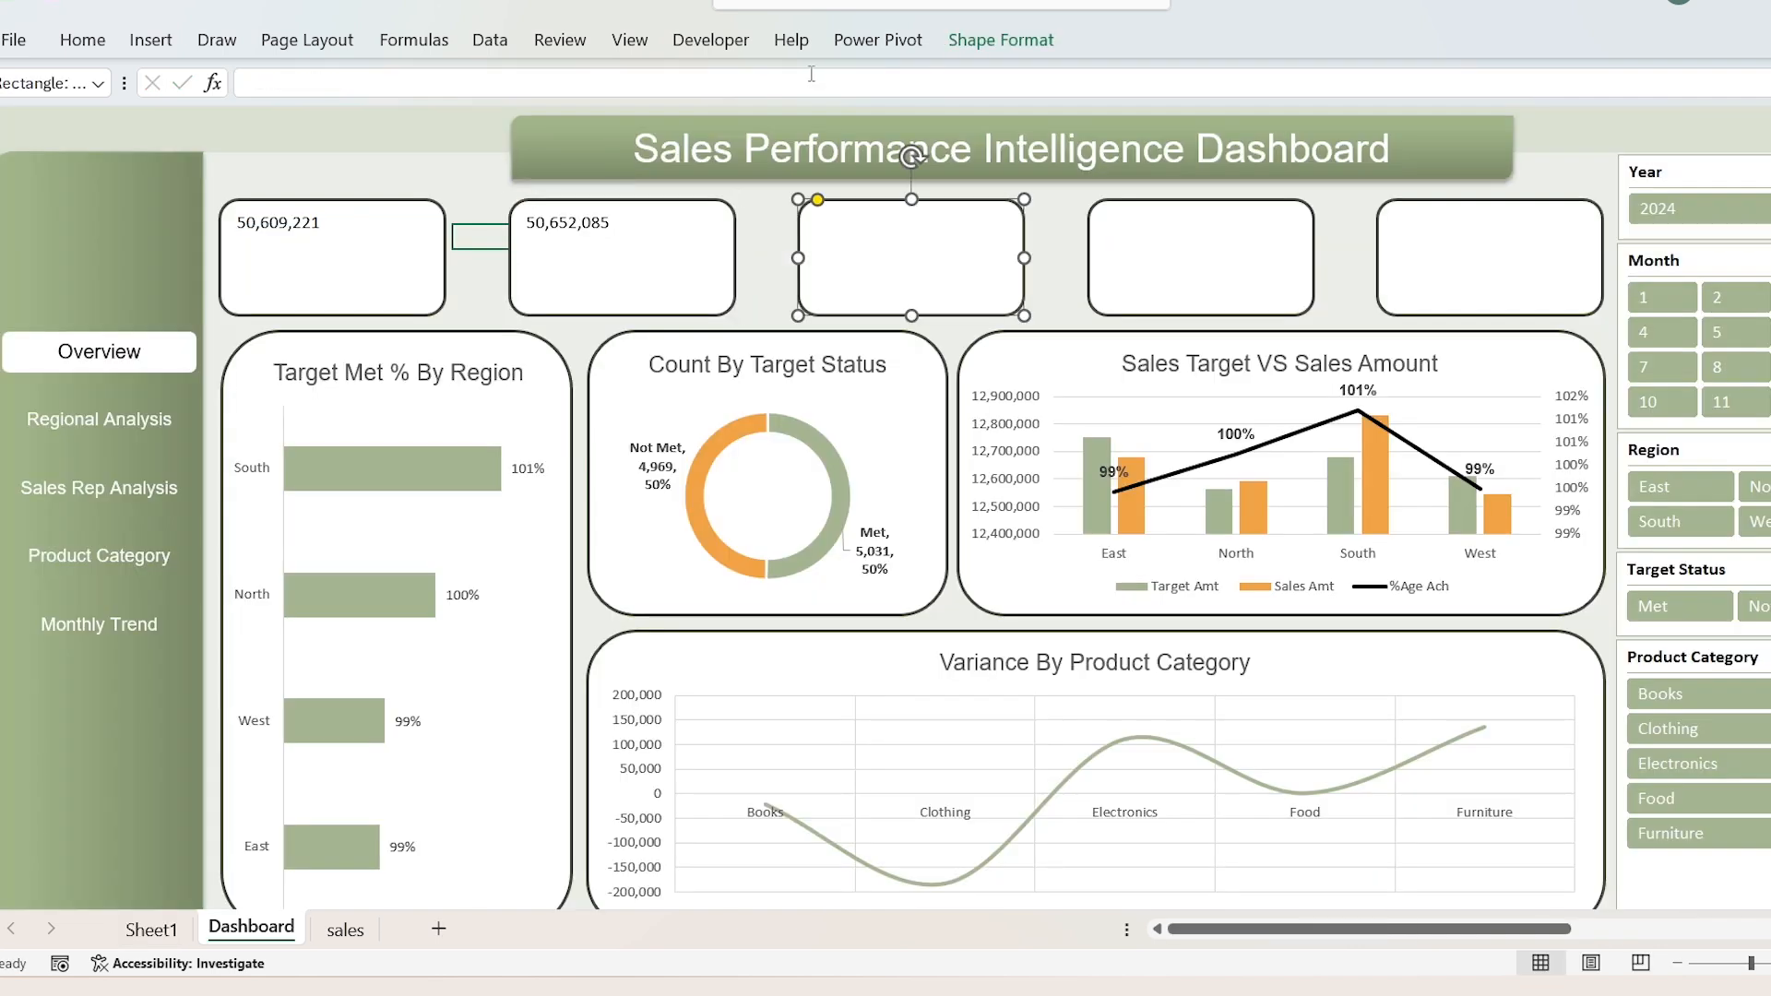
pyautogui.click(814, 83)
pyautogui.write('=')
pyautogui.hotkey('ctrl', 'pageup')
pyautogui.click(1027, 216)
pyautogui.press('Return')
# Step: Link the fourth KPI card to the %Age Ach value in the measures PivotTable on Sheet1
pyautogui.click(1126, 246)
pyautogui.click(1011, 81)
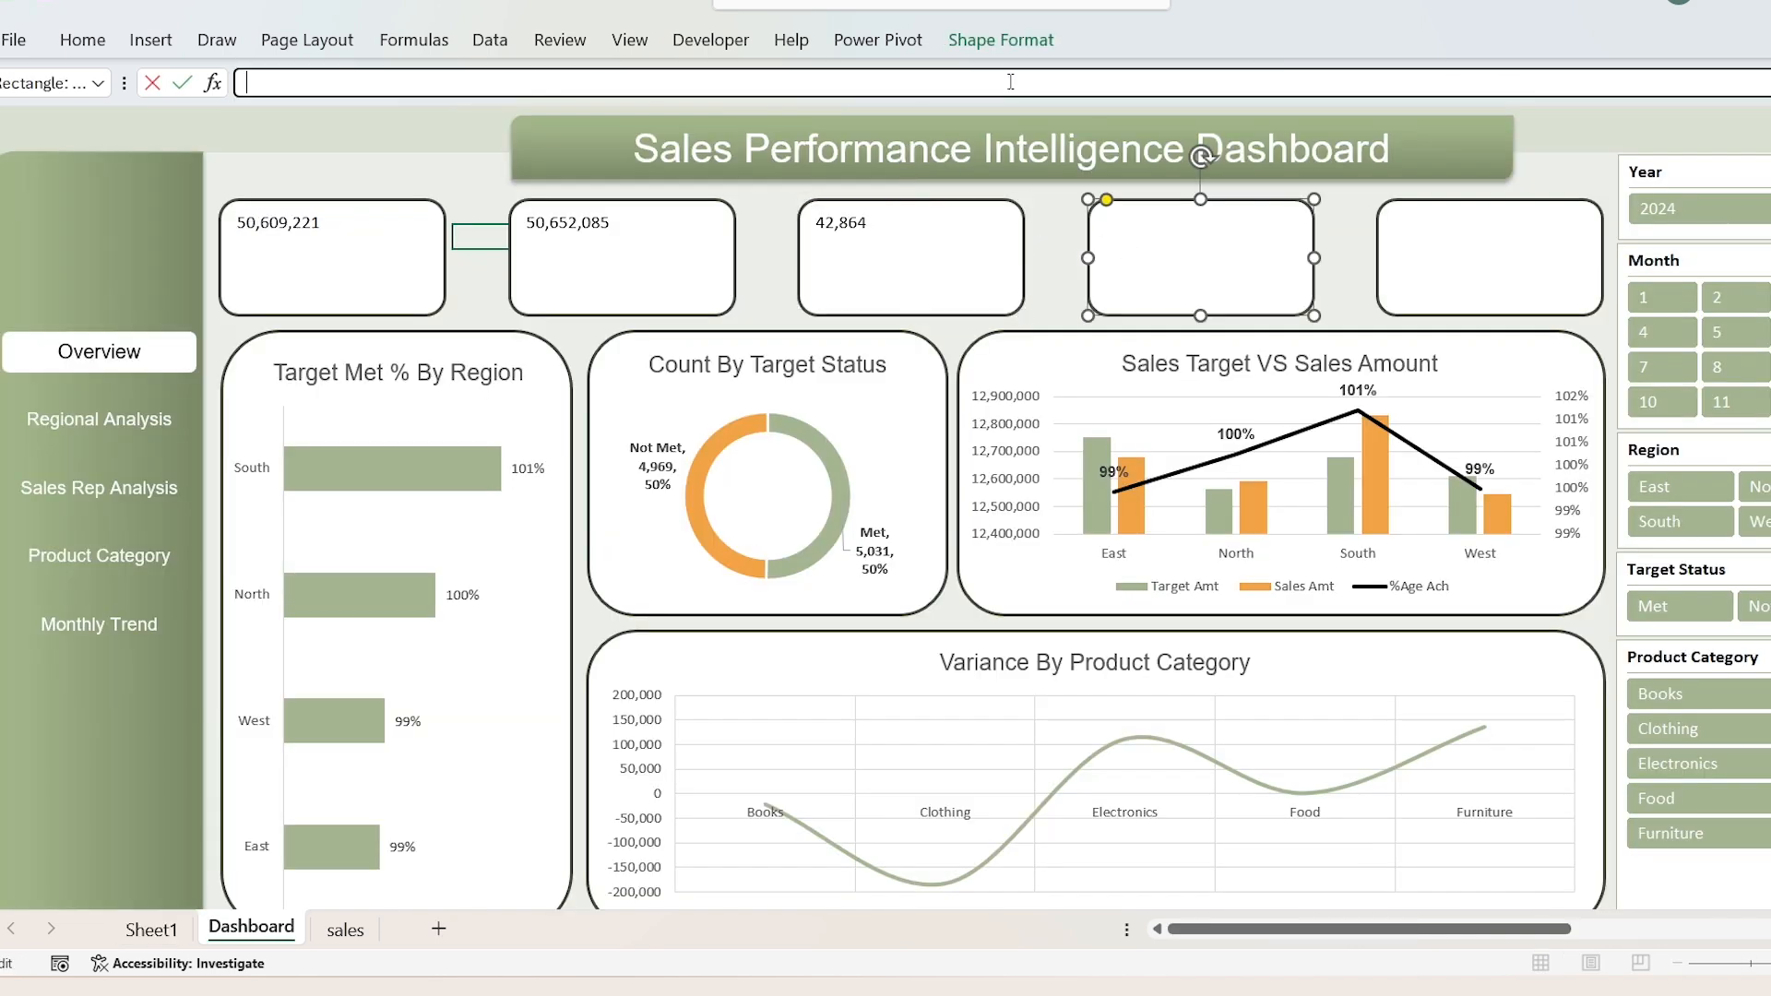
pyautogui.write('=')
pyautogui.hotkey('ctrl', 'pageup')
pyautogui.click(1106, 216)
pyautogui.press('Return')
# Step: Link the fifth KPI card to the units value in the measures PivotTable on Sheet1
pyautogui.click(1410, 267)
pyautogui.click(1098, 84)
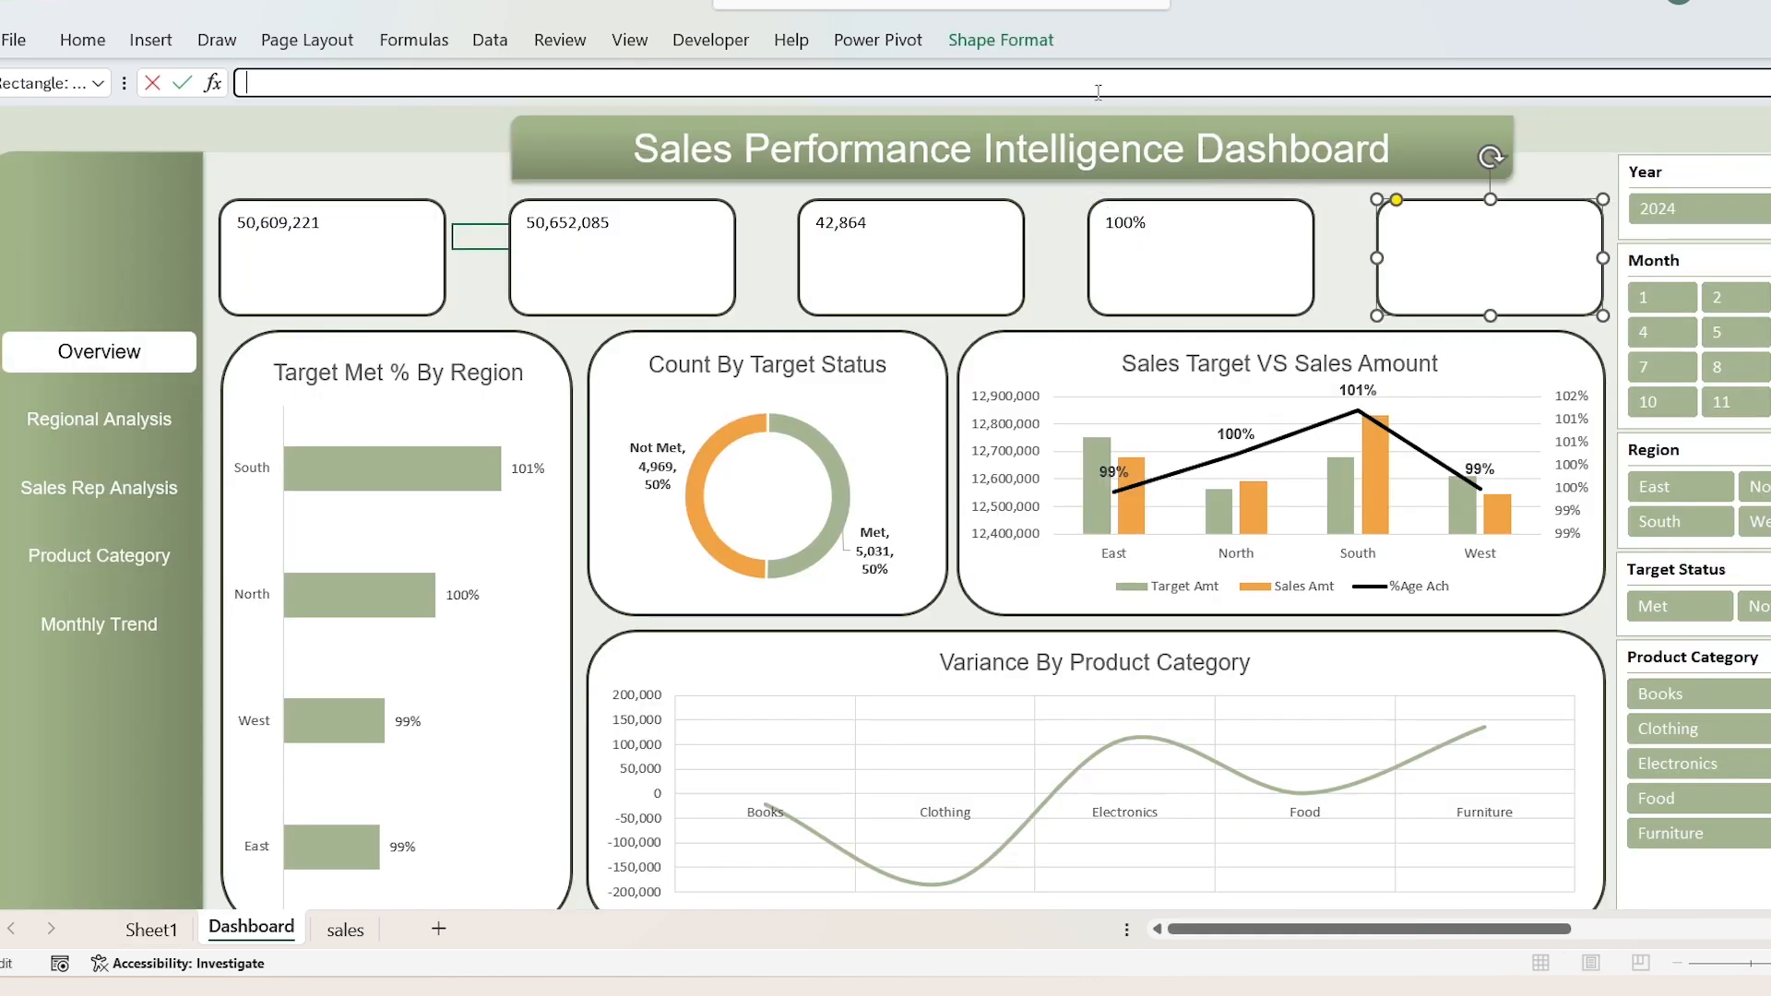
pyautogui.write('=')
pyautogui.hotkey('ctrl', 'pageup')
pyautogui.click(1171, 320)
pyautogui.press('Return')
# Step: Select all five KPI cards and set their font to Arial
pyautogui.click(1176, 258)
pyautogui.keyDown('ctrl'); pyautogui.click(967, 247); pyautogui.keyUp('ctrl')
pyautogui.keyDown('ctrl'); pyautogui.click(651, 270); pyautogui.keyUp('ctrl')
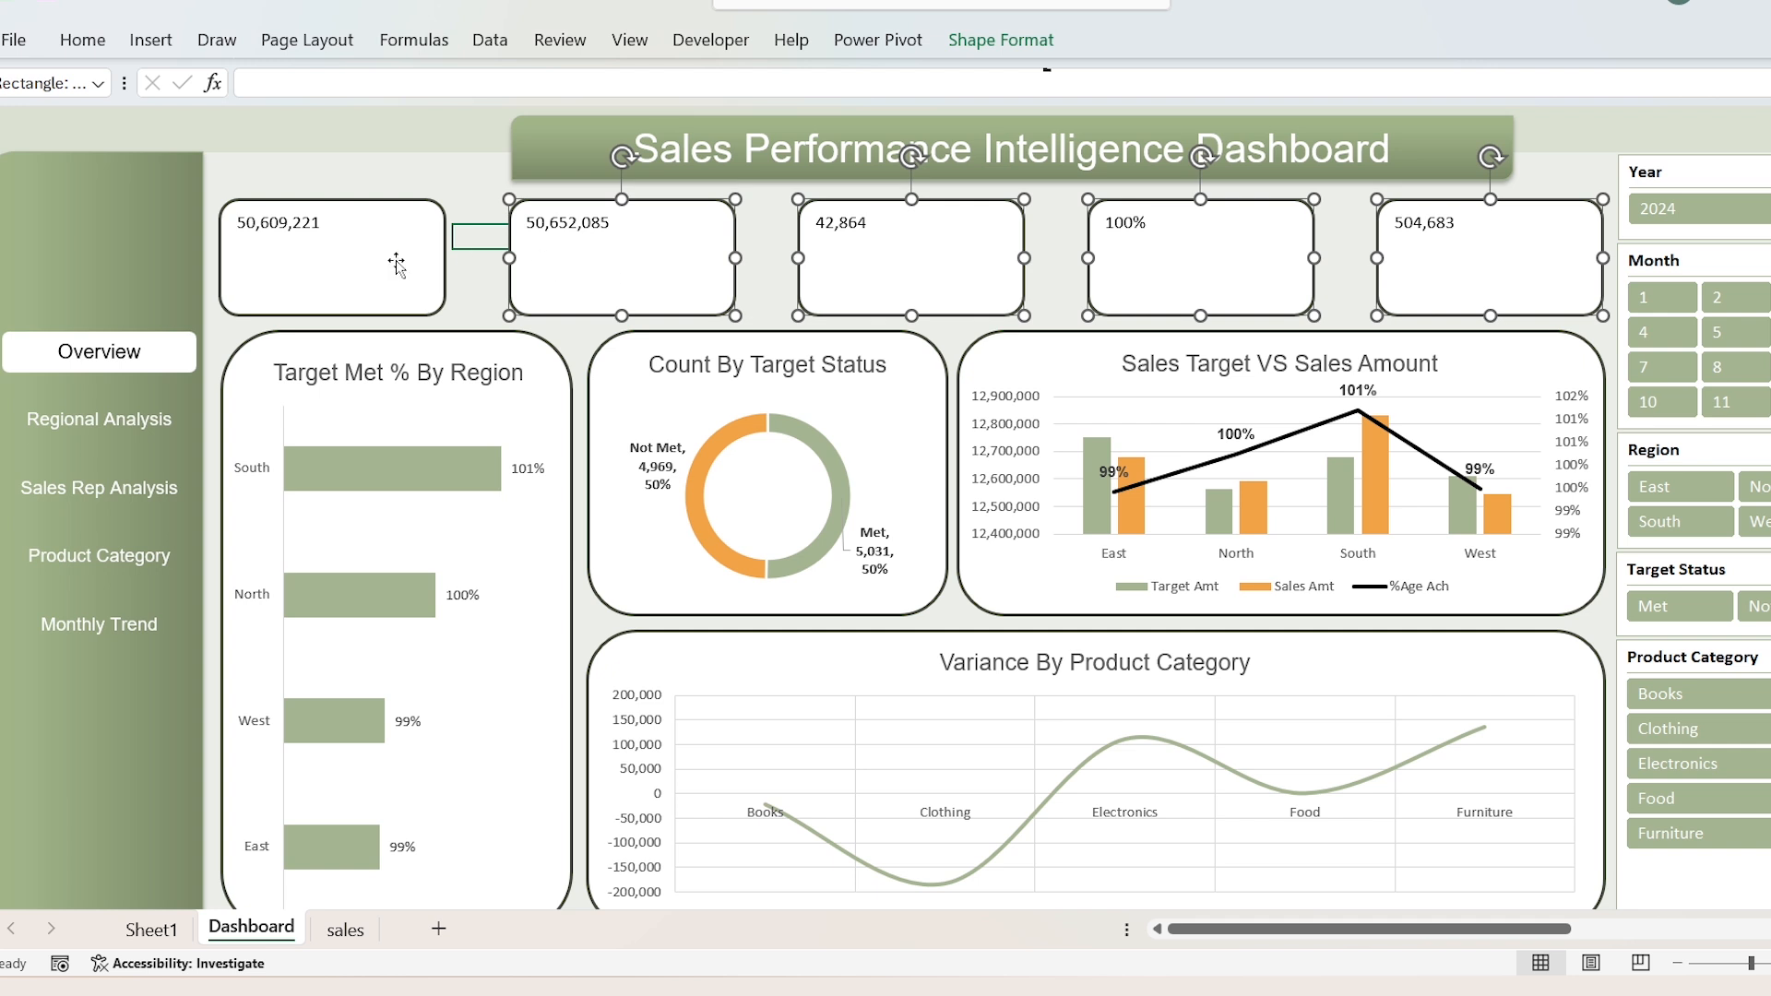
pyautogui.keyDown('ctrl'); pyautogui.click(362, 270); pyautogui.keyUp('ctrl')
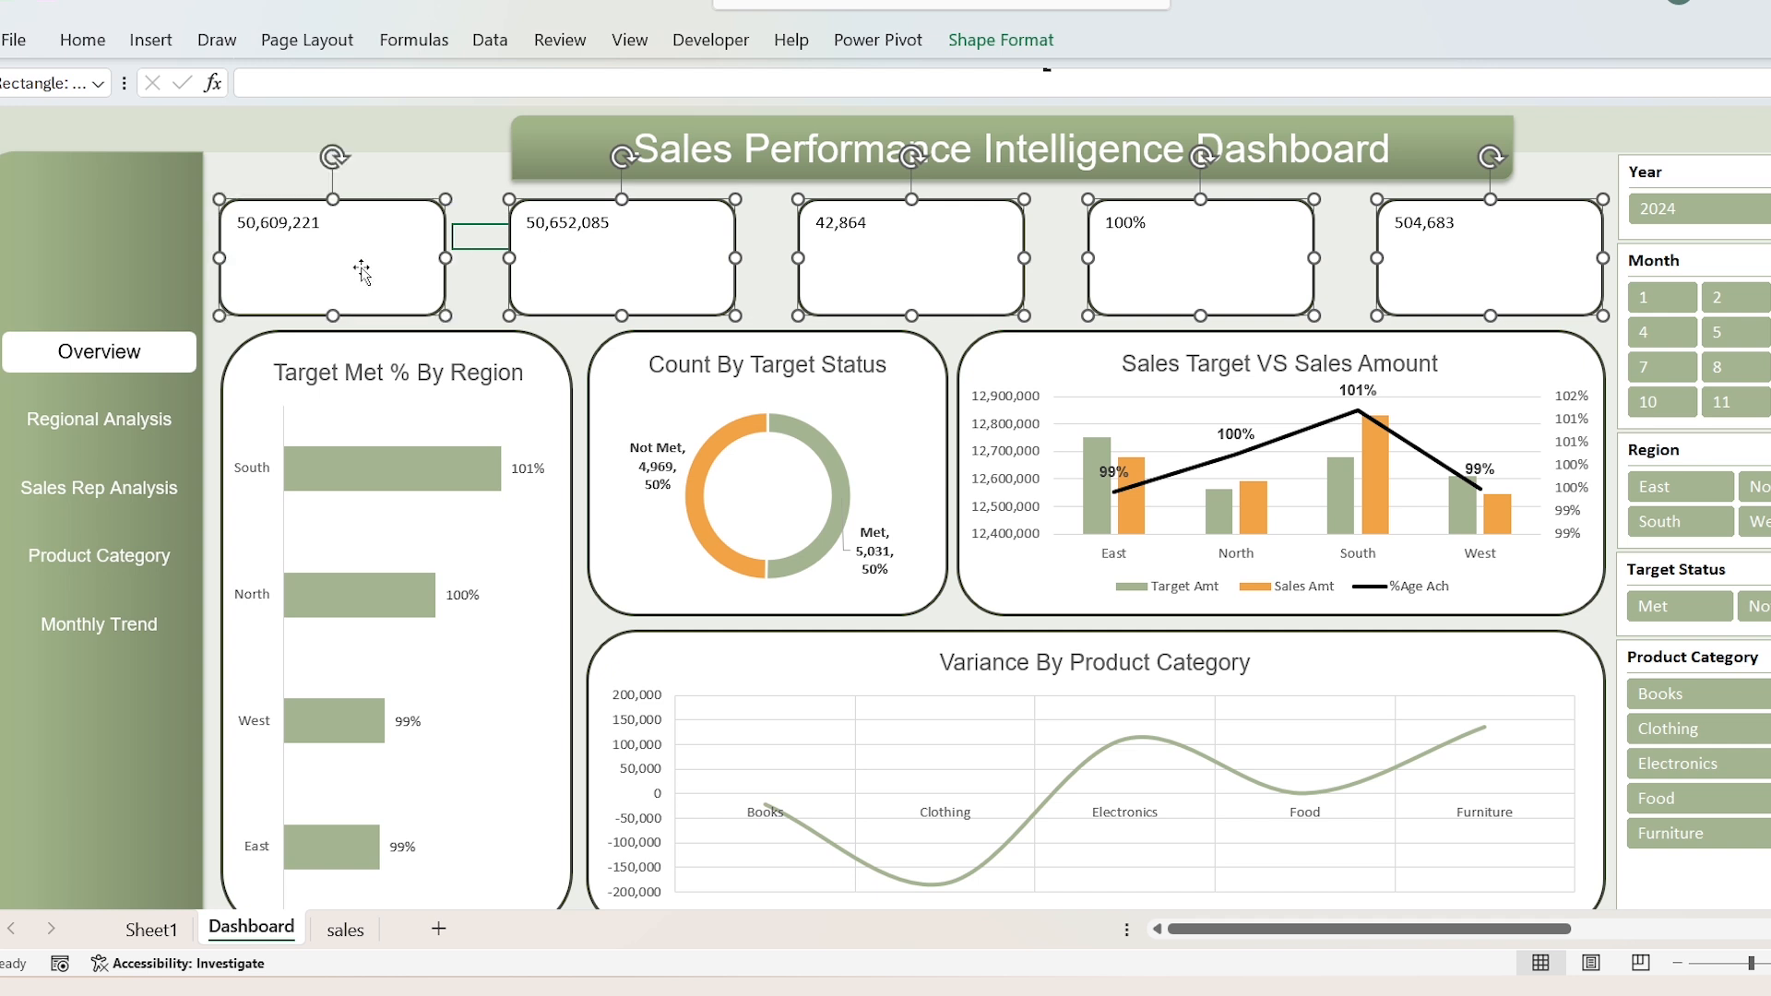
pyautogui.click(82, 39)
pyautogui.click(278, 88)
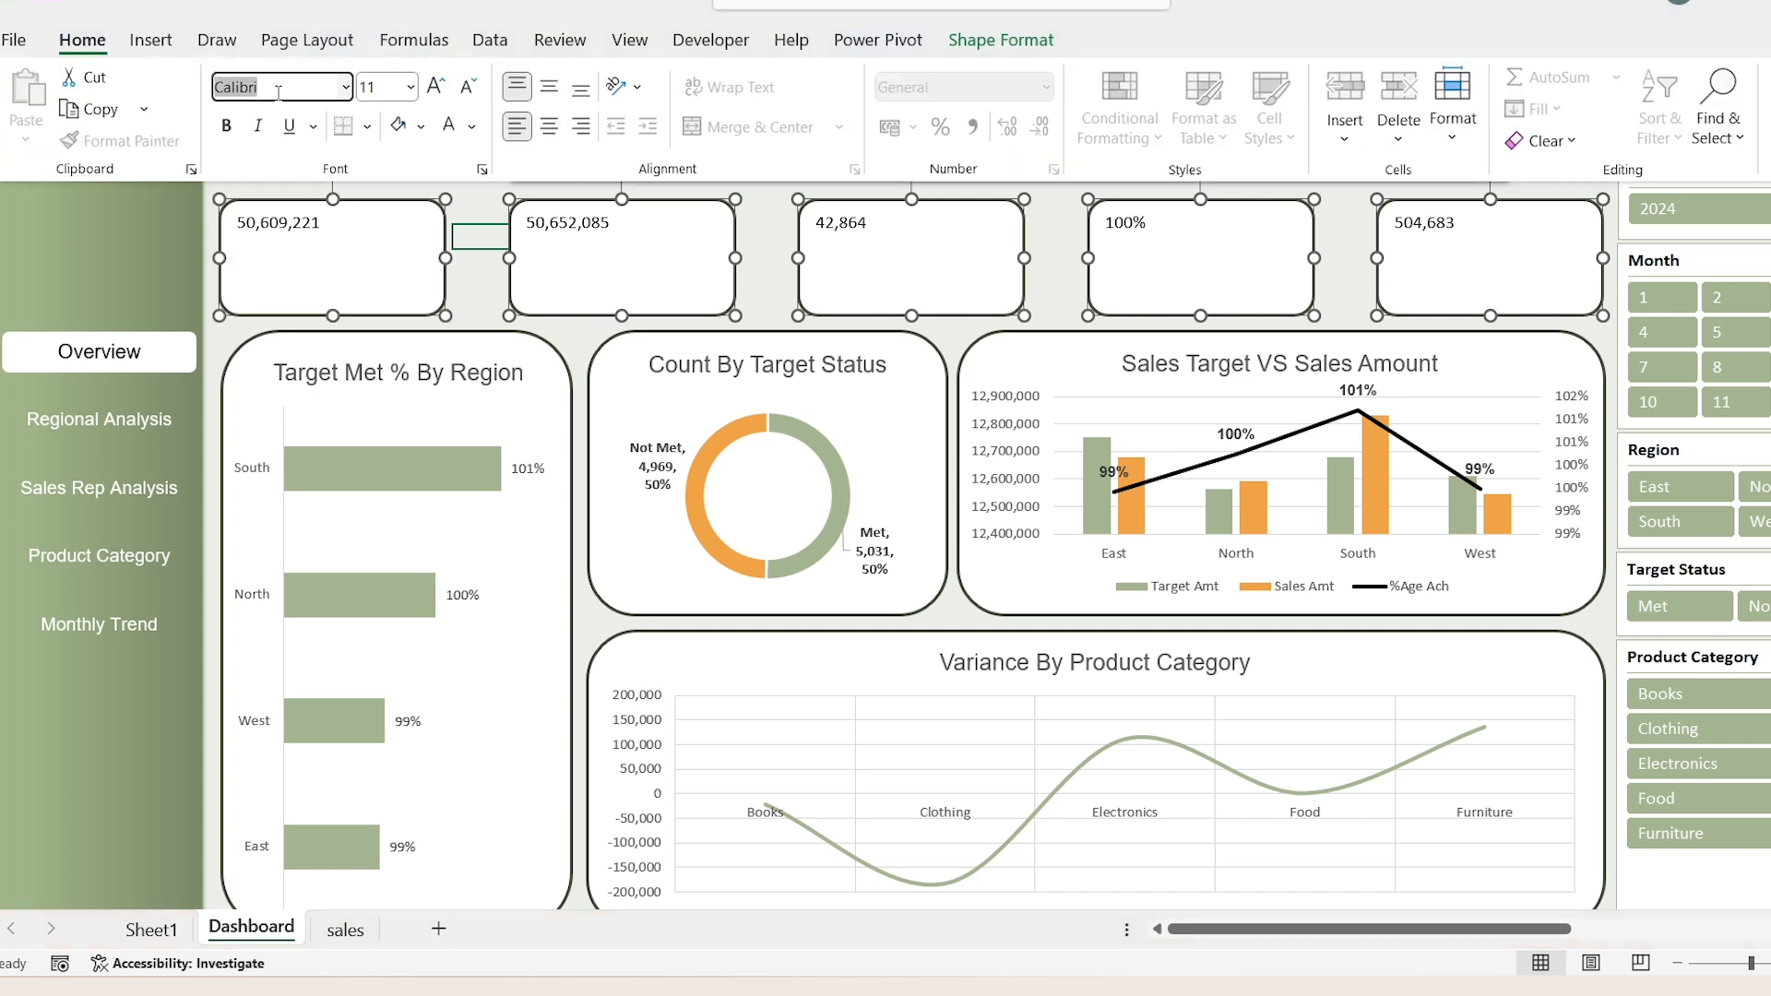
pyautogui.write('Arial')
pyautogui.press('Return')
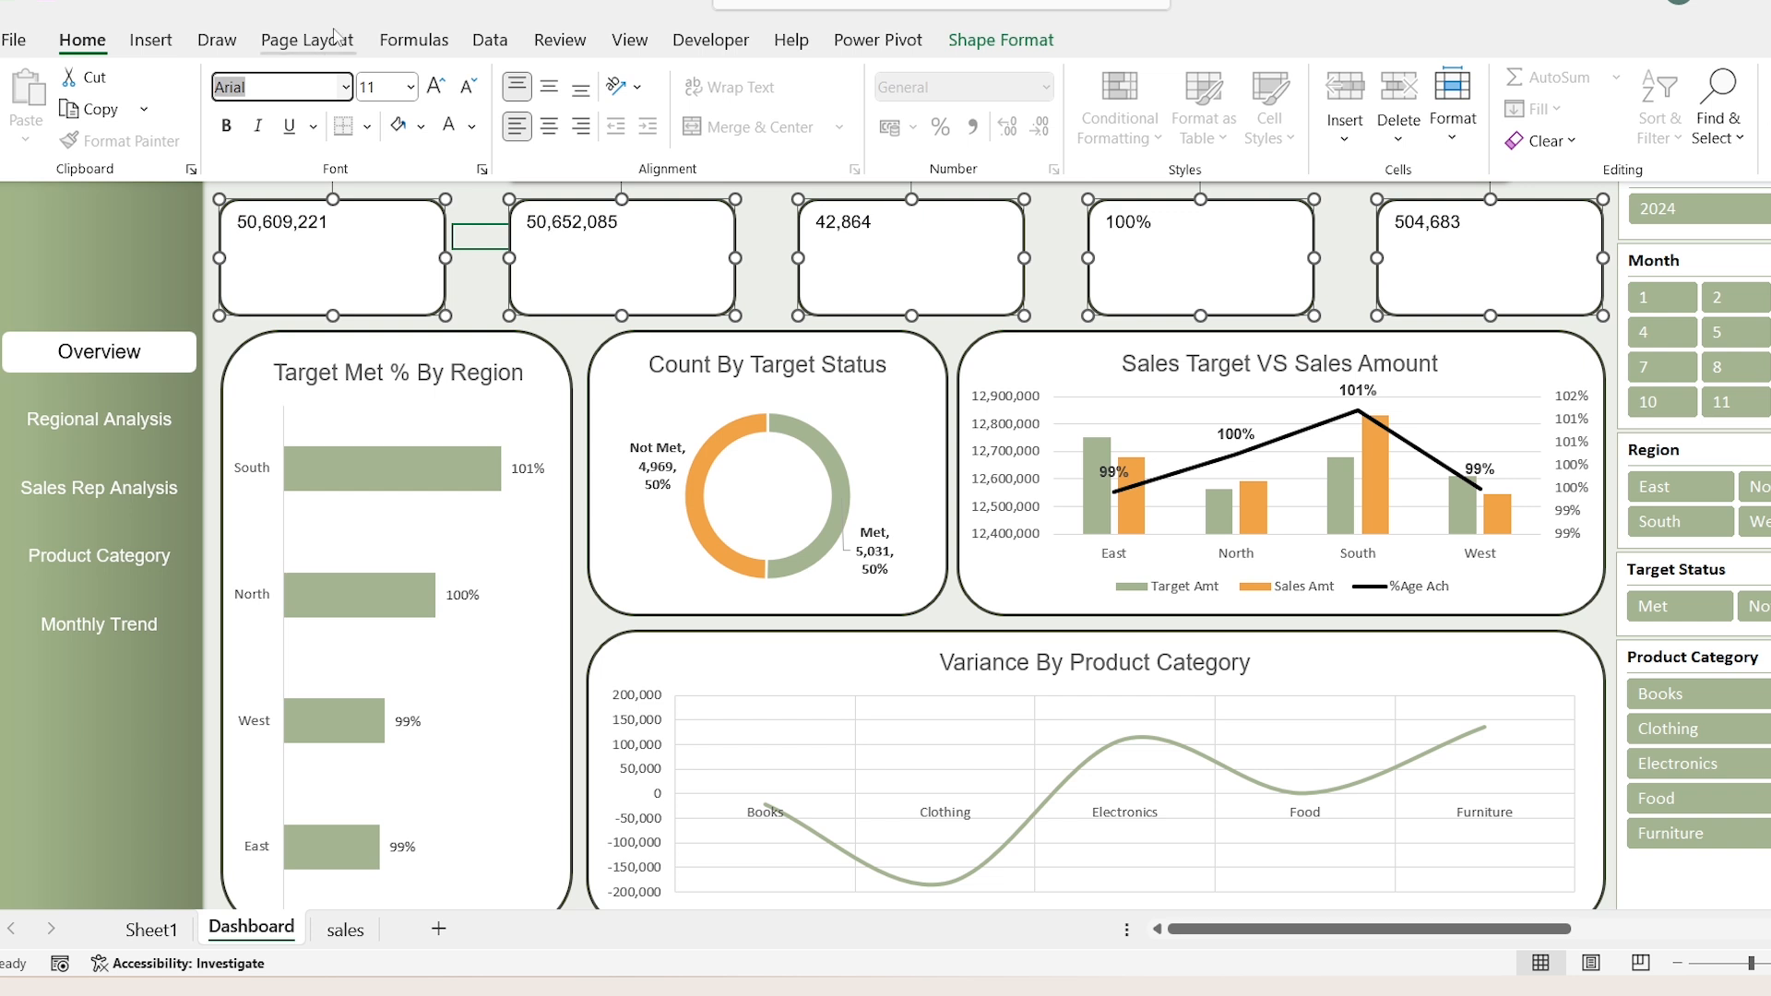
# Step: Set the KPI card text to size 16, right-aligned horizontally and centred vertically
pyautogui.click(386, 84)
pyautogui.write('16')
pyautogui.press('Return')
pyautogui.click(581, 126)
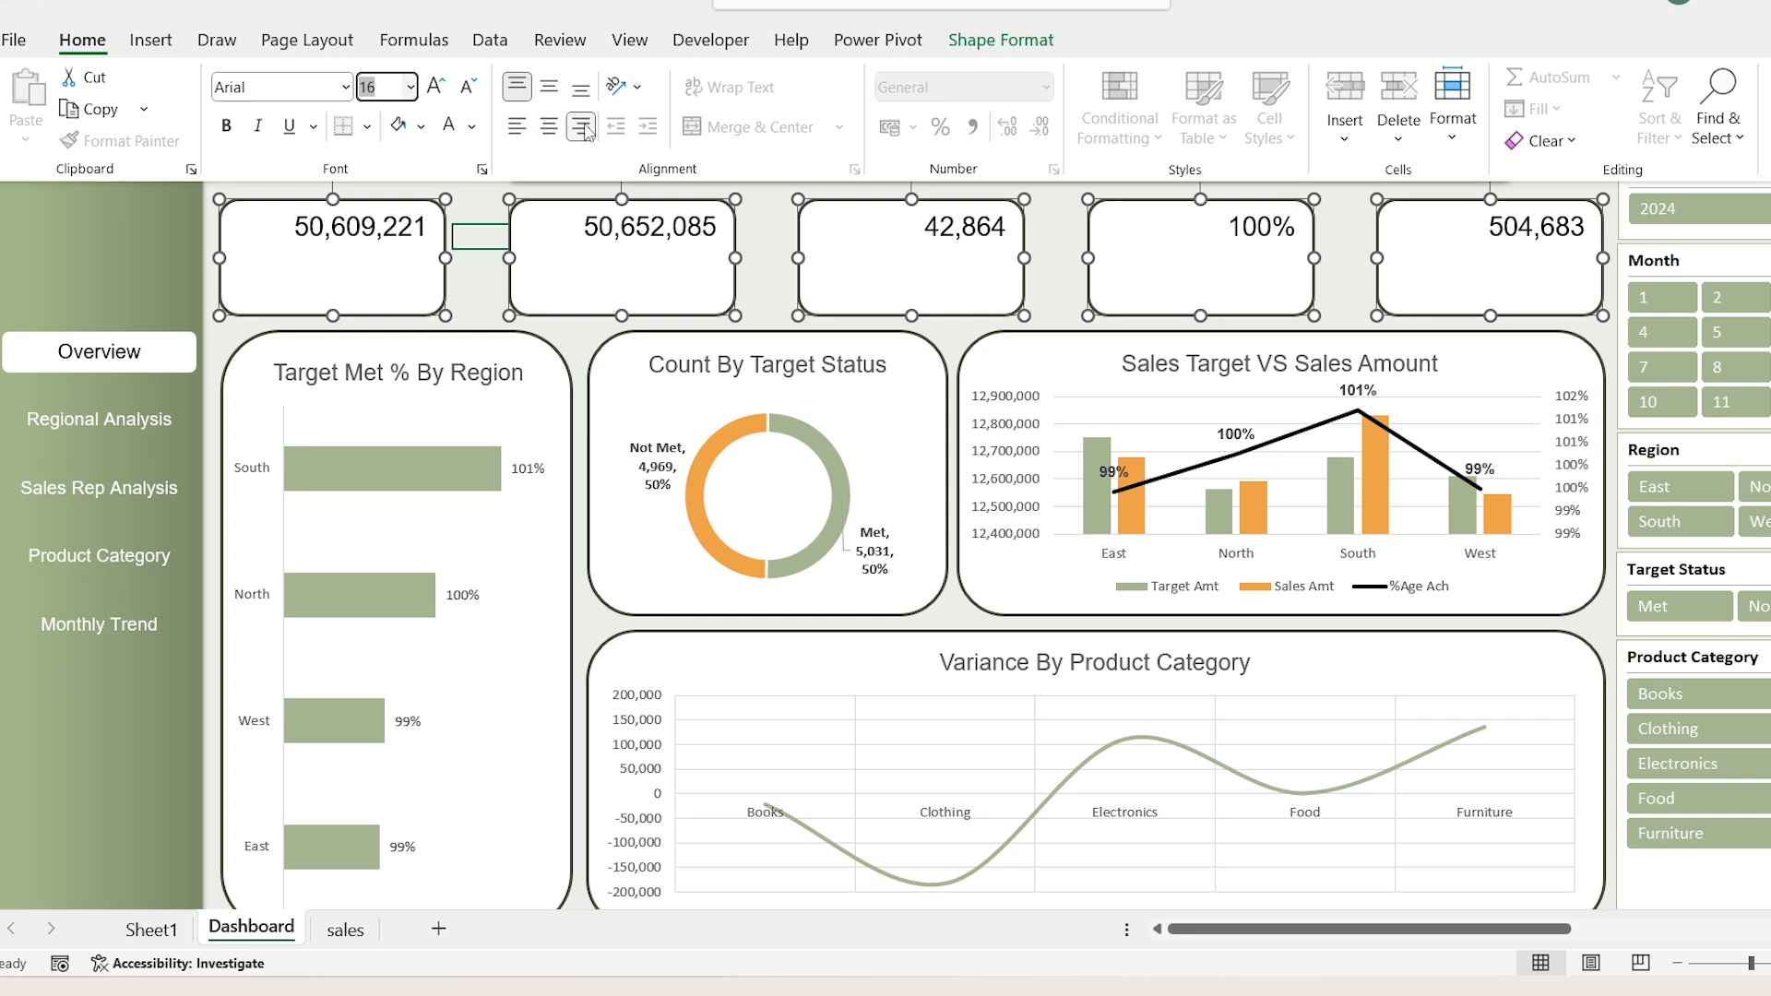
pyautogui.click(549, 86)
# Step: Add a text box reading "Sales Amount" and fit it across the lower edge of the first KPI card
pyautogui.click(164, 43)
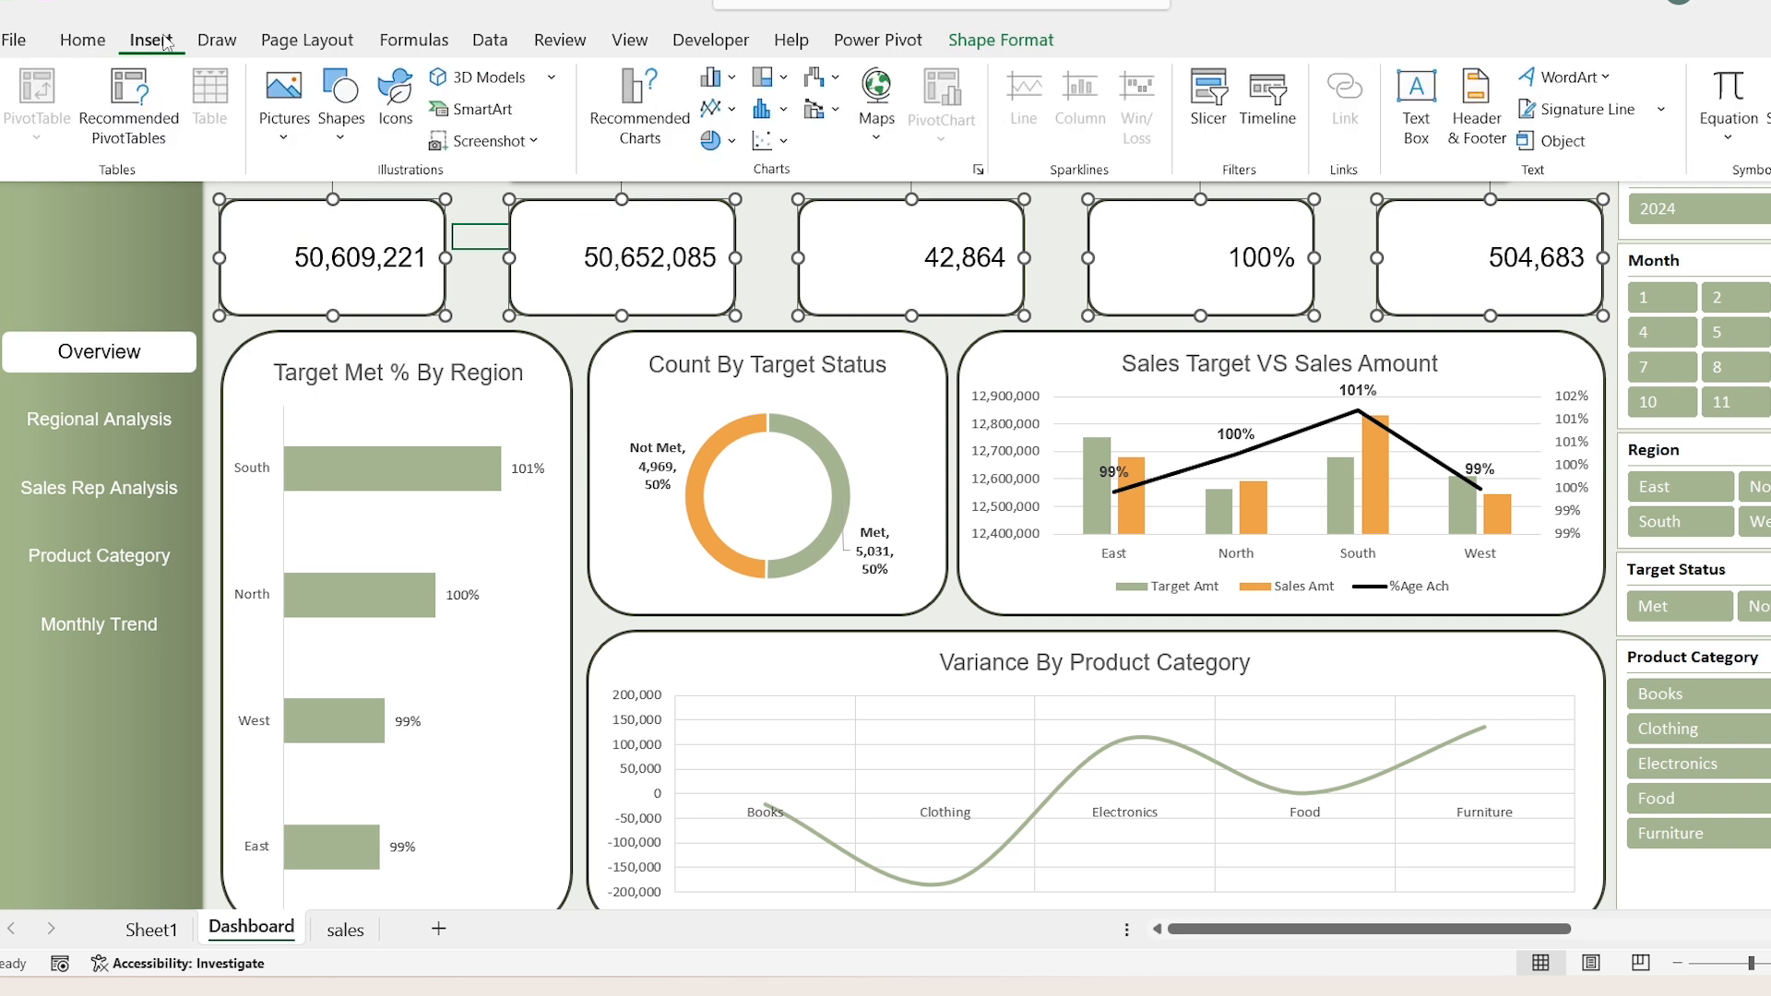
pyautogui.click(1417, 109)
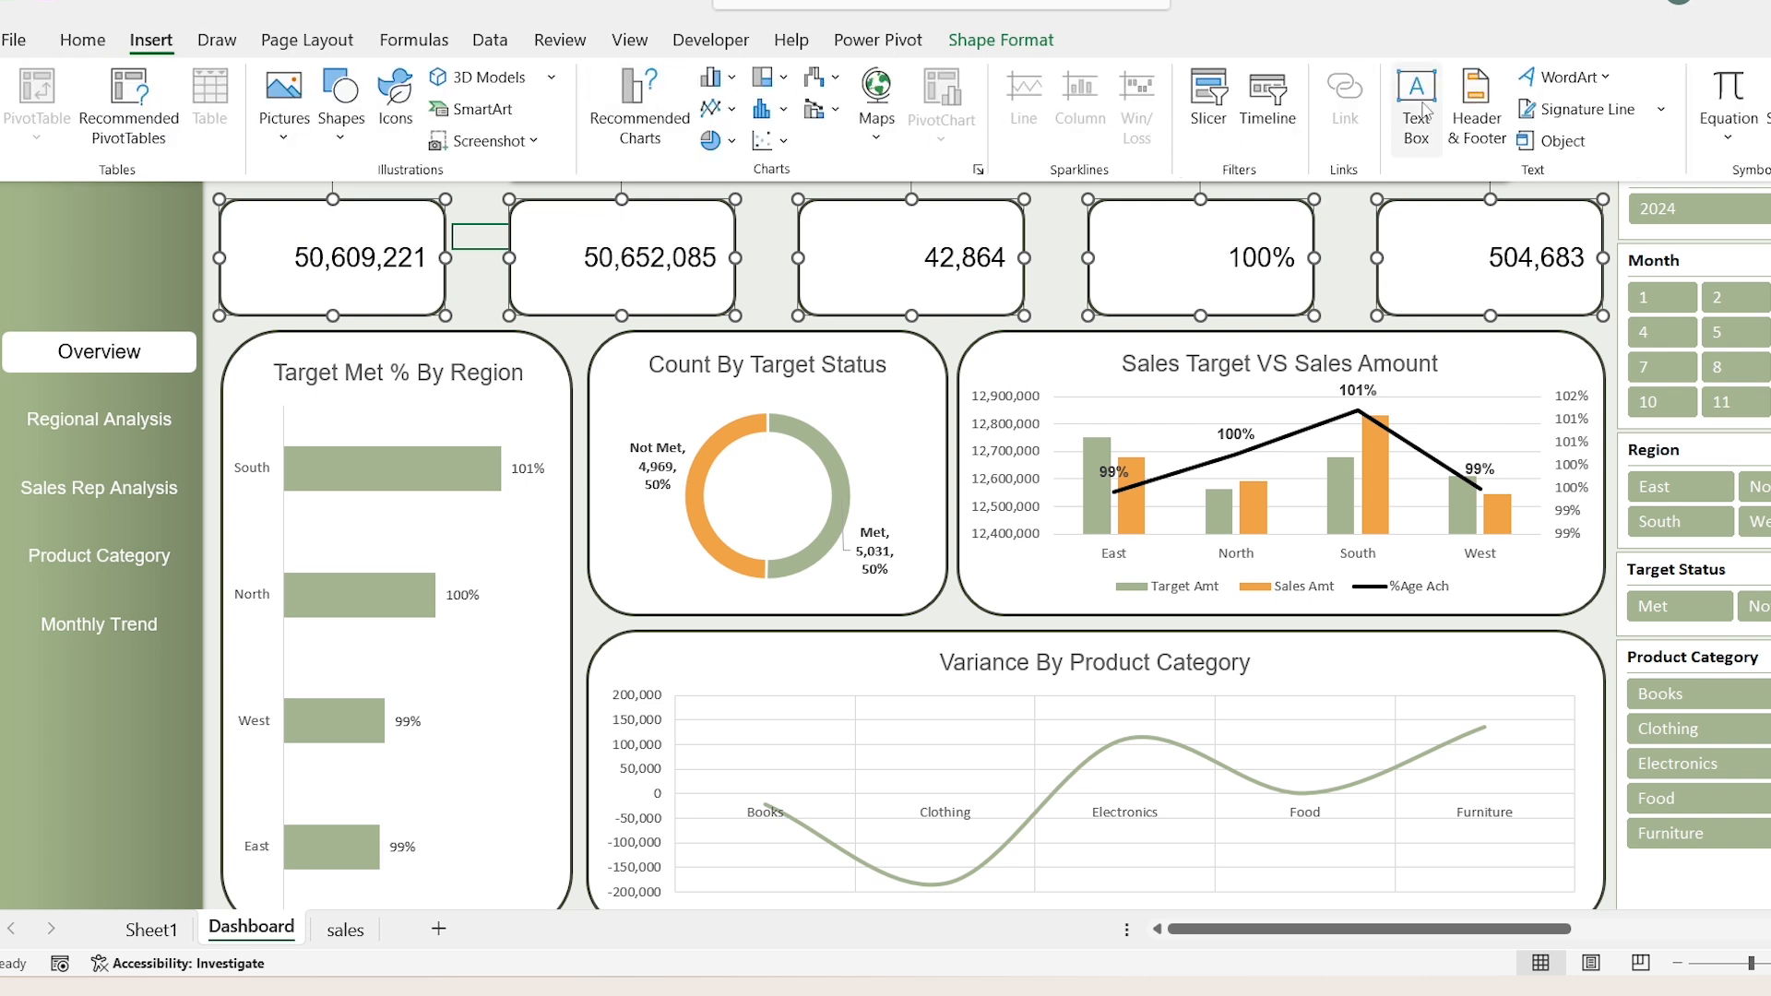
pyautogui.click(478, 206)
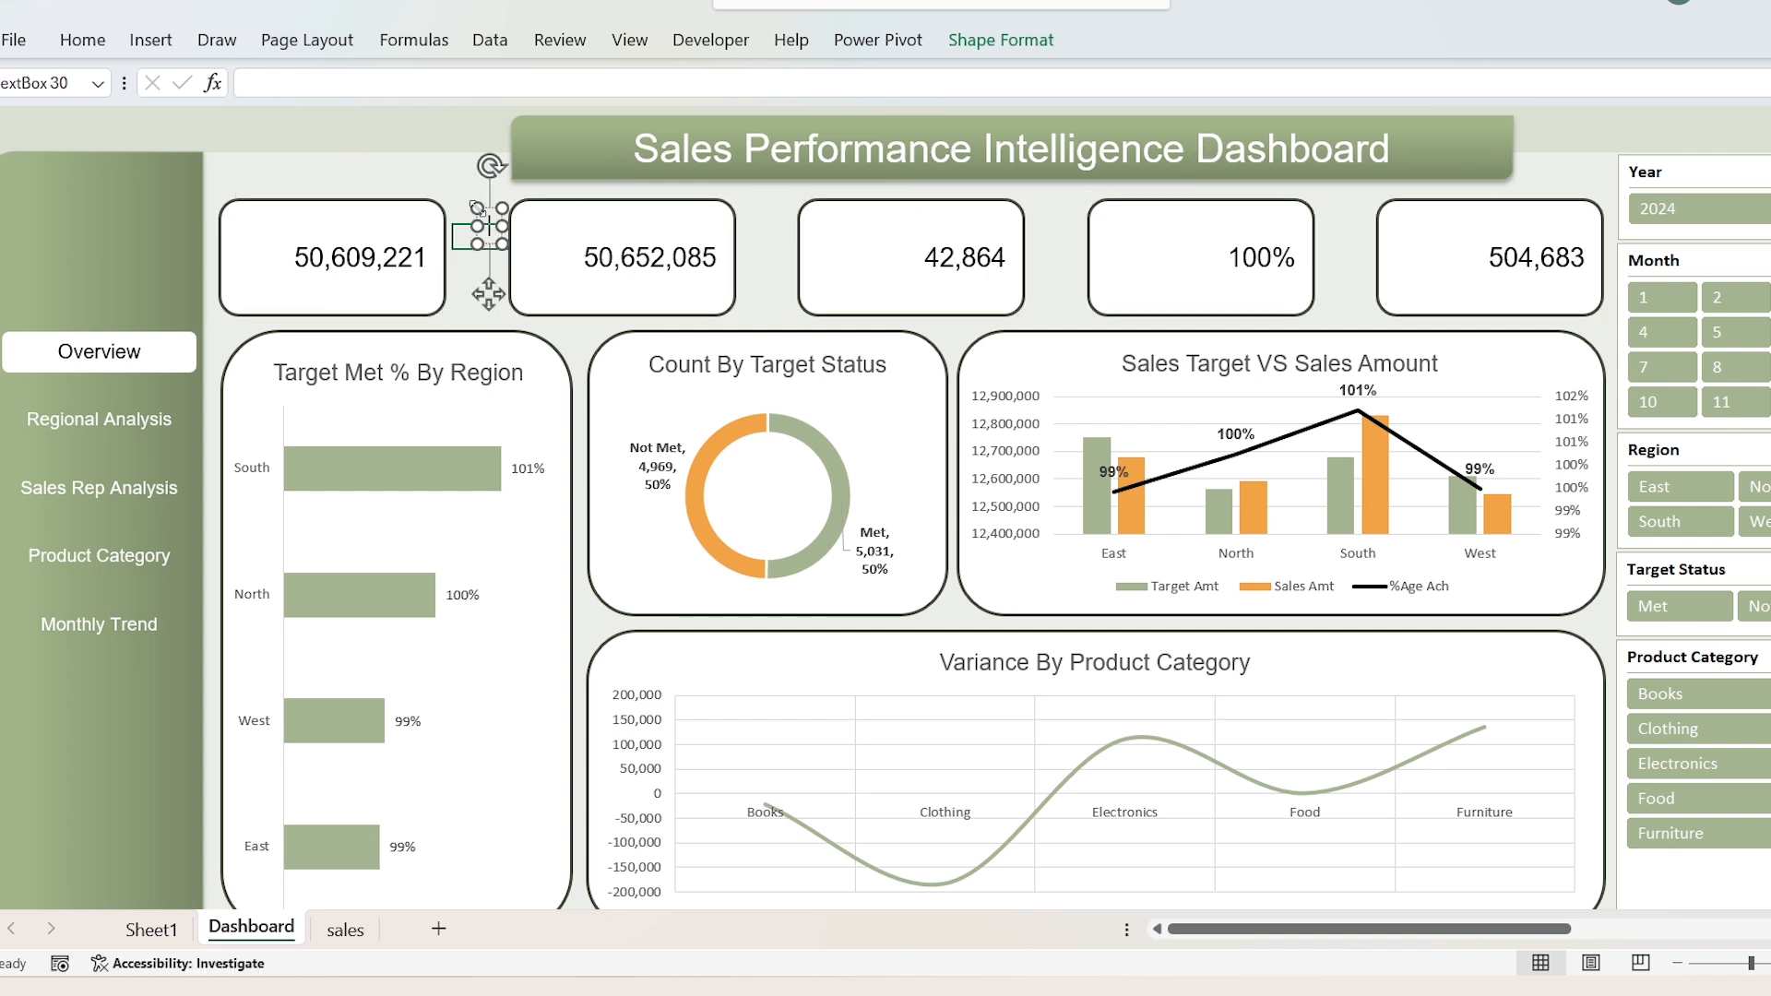
pyautogui.write('Sales Amount')
pyautogui.moveTo(486, 226); pyautogui.dragTo(220, 296)
pyautogui.moveTo(394, 298); pyautogui.dragTo(446, 302)
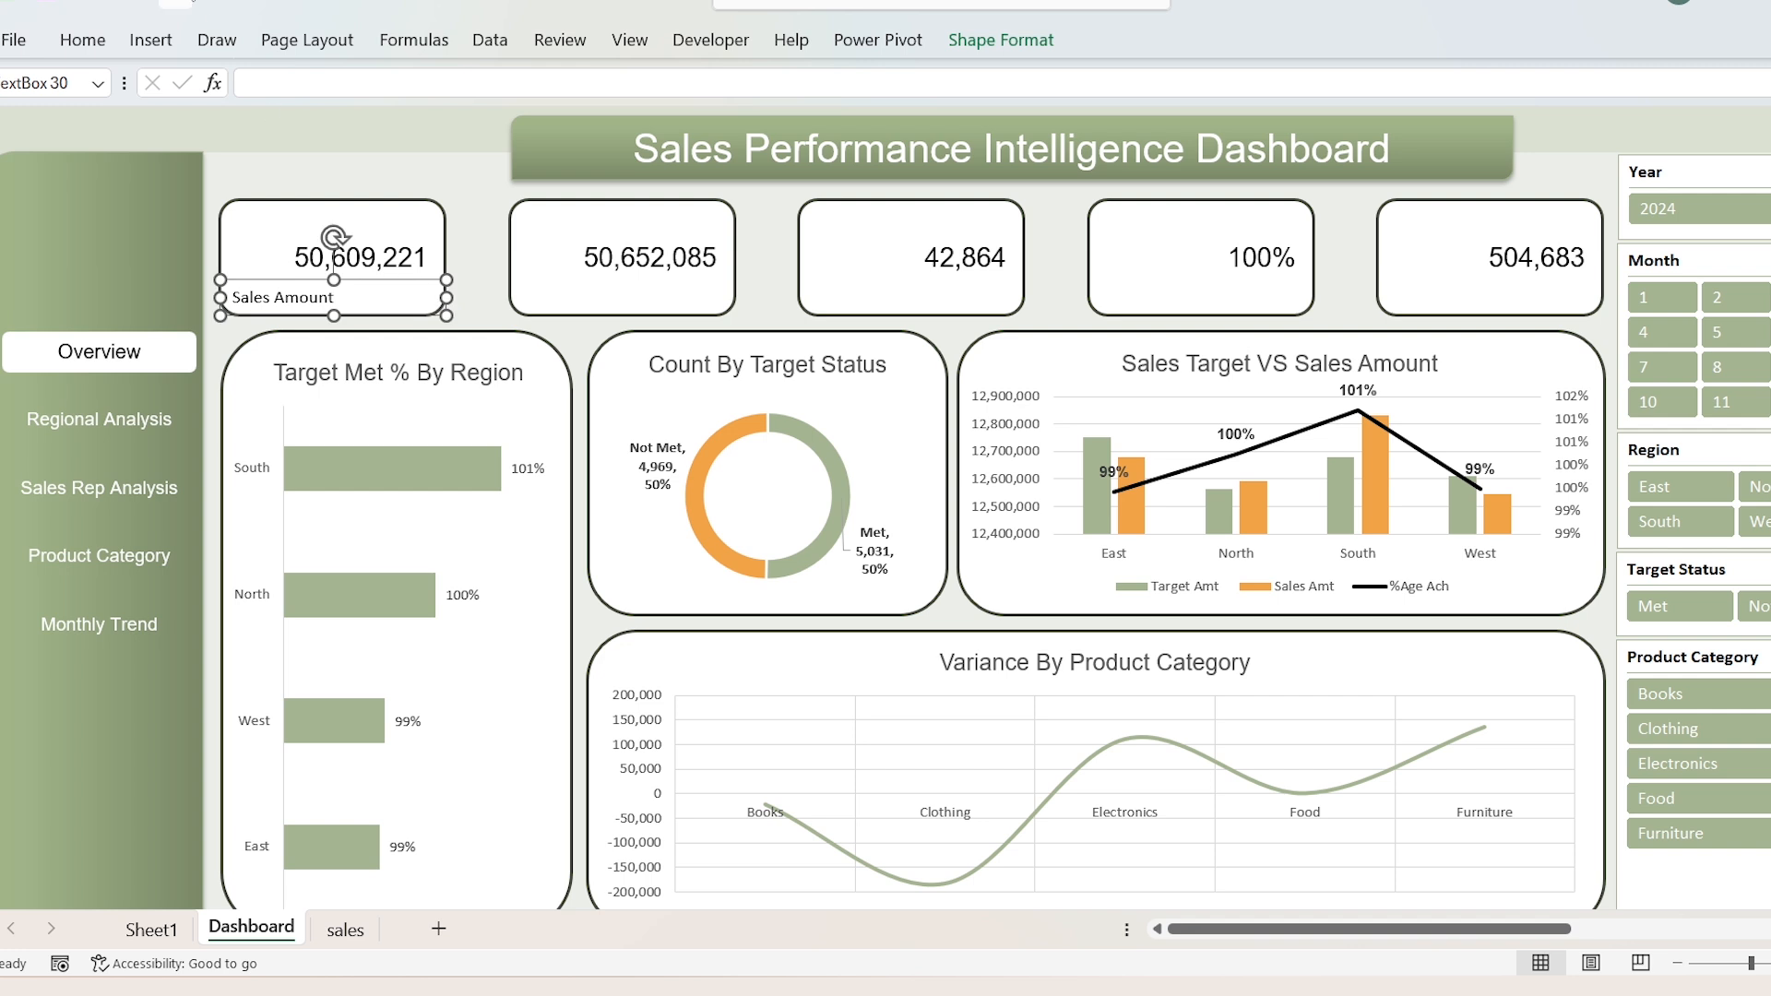
# Step: Centre the Sales Amount label and format it in Arial with the dark green theme font color
pyautogui.click(93, 46)
pyautogui.click(552, 134)
pyautogui.click(325, 82)
pyautogui.write('aria')
pyautogui.press('Return')
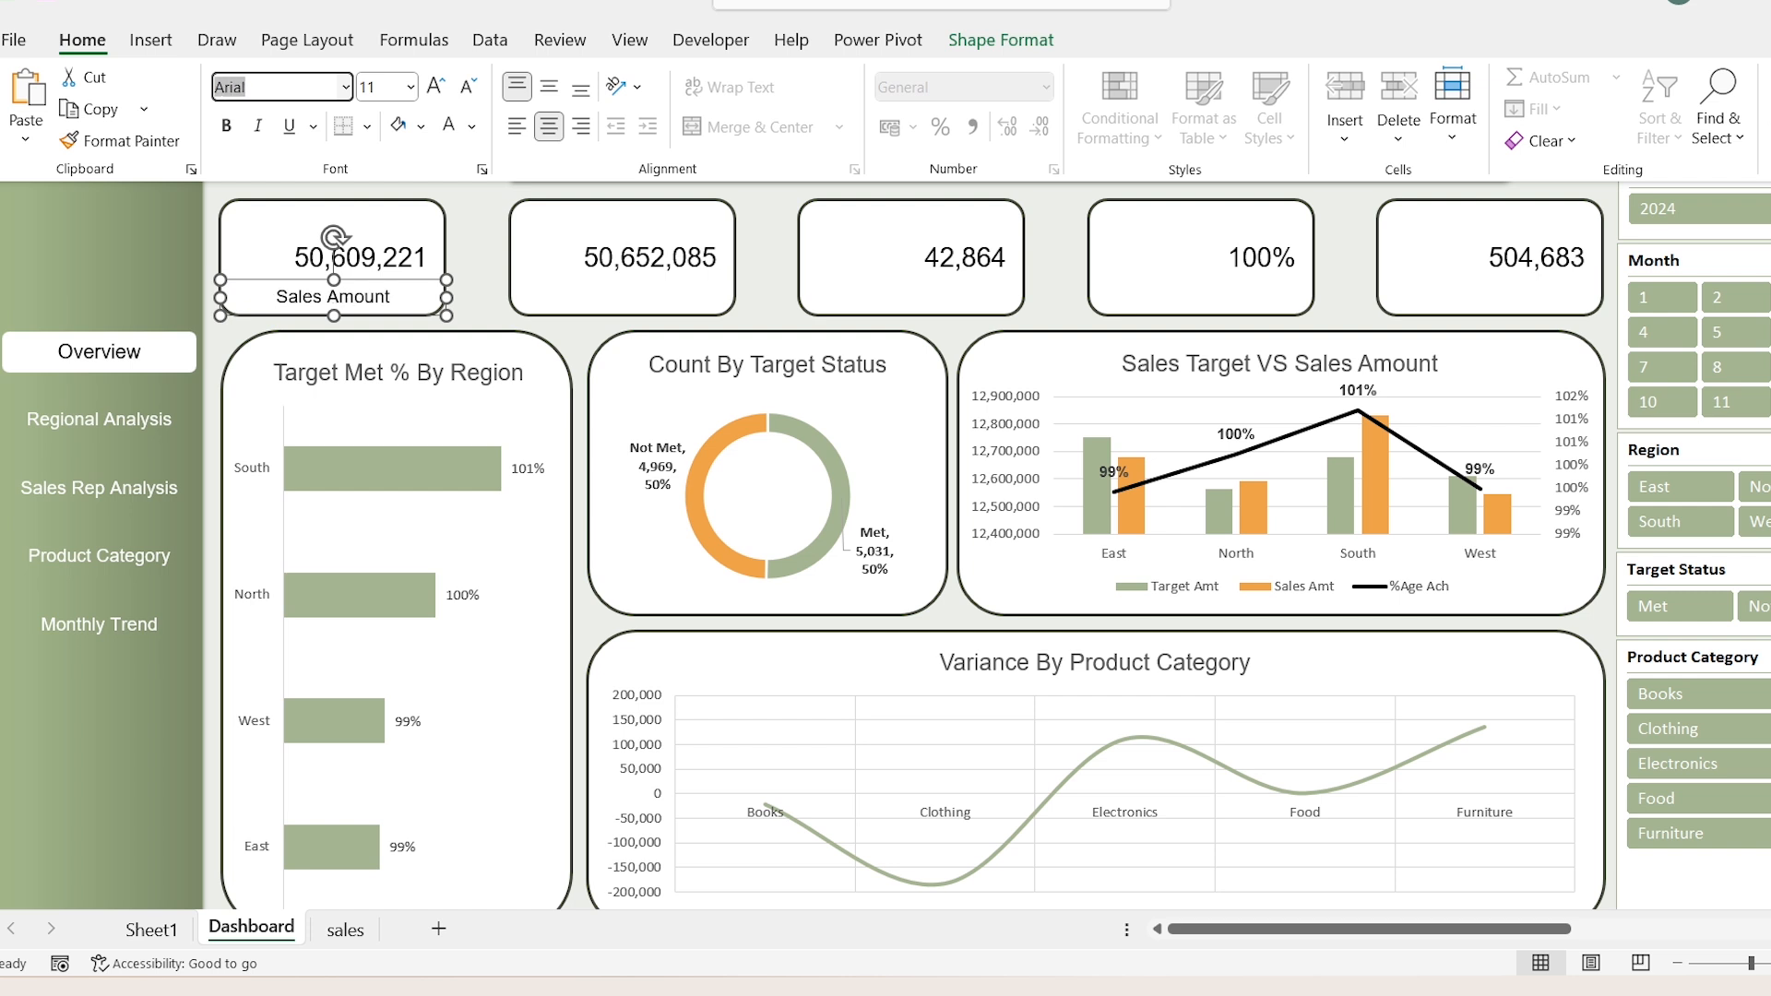
pyautogui.click(474, 126)
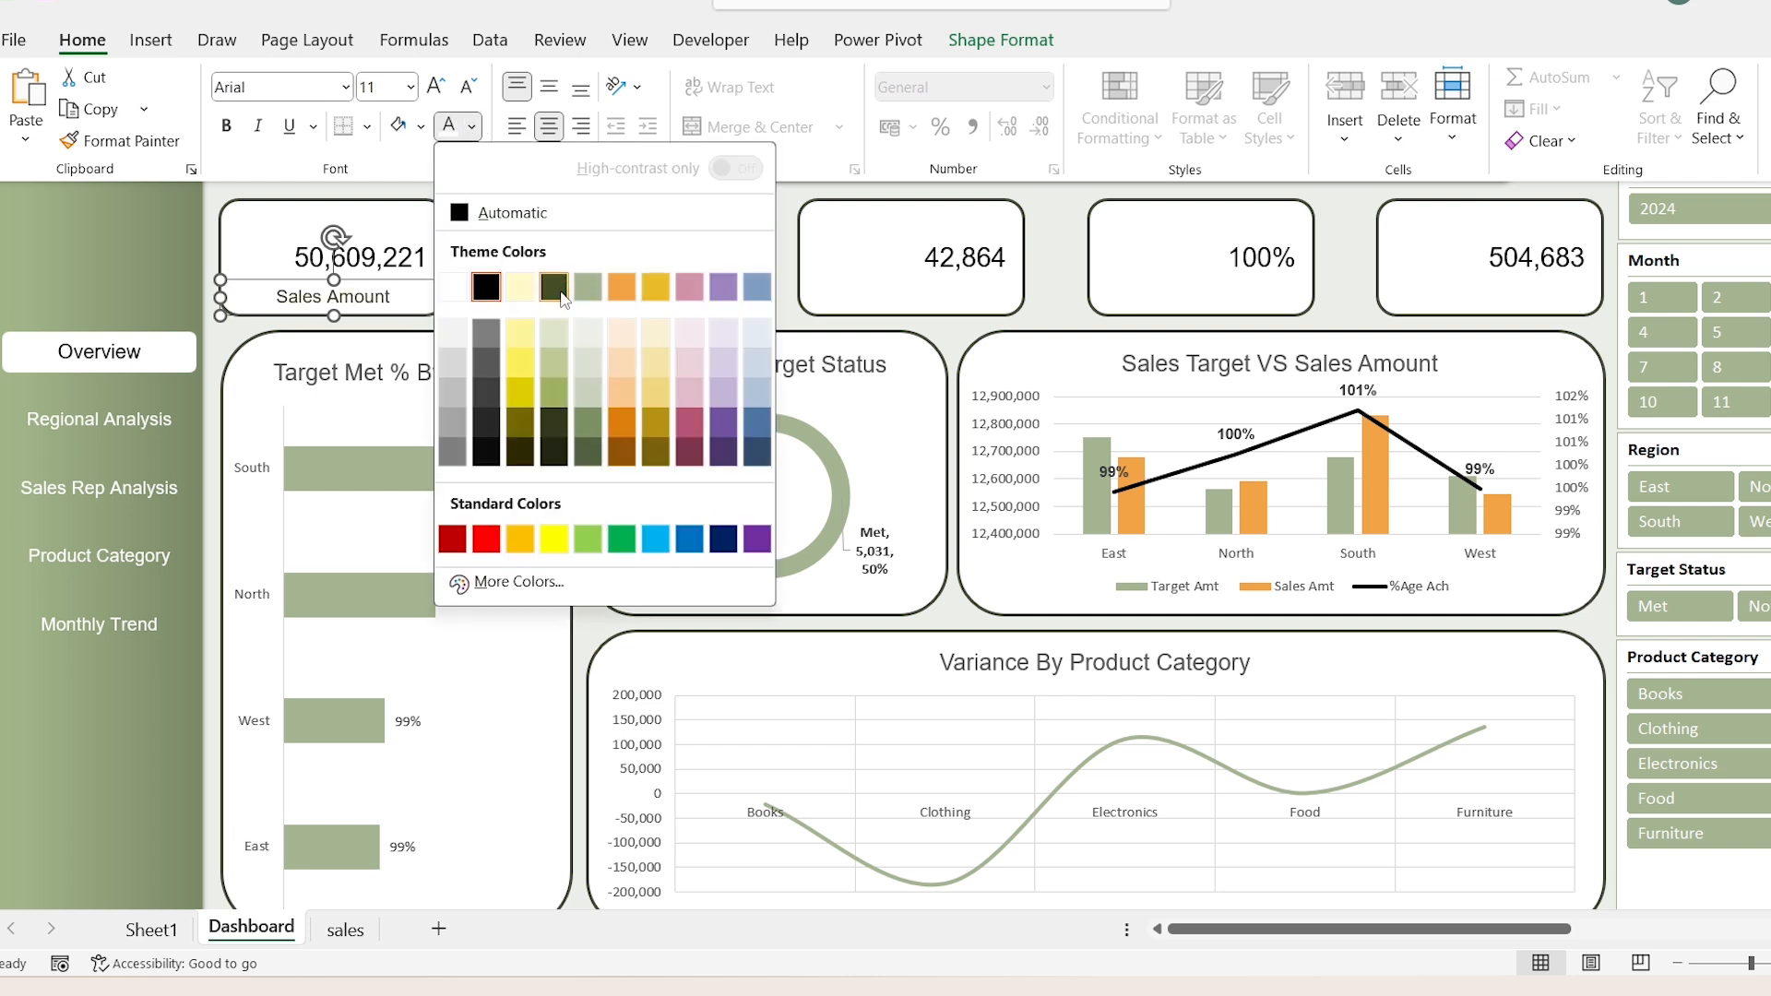
pyautogui.click(563, 299)
# Step: Duplicate the Sales Amount label four times and place the copies at the same spot on the other KPI cards
pyautogui.hotkey('ctrl', 'd')
pyautogui.moveTo(416, 333); pyautogui.dragTo(1542, 288)
pyautogui.hotkey('ctrl', 'd')
pyautogui.hotkey('ctrl', 'd')
pyautogui.hotkey('ctrl', 'd')
# Step: Change the second KPI card's label to "Target Amount" and the third card's label to "Variance"
pyautogui.click(652, 297)
pyautogui.hotkey('ctrl', 'a')
pyautogui.write('Target Amount')
pyautogui.click(909, 296)
pyautogui.hotkey('ctrl', 'a')
pyautogui.write('Variance')
# Step: Change the fourth KPI card's label to "%Age Achievement" and the fifth card's label to "Units Sold"
pyautogui.click(1201, 295)
pyautogui.hotkey('ctrl', 'a')
pyautogui.write('%Age Achievement')
pyautogui.click(1489, 298)
pyautogui.hotkey('ctrl', 'a')
pyautogui.write('Units Sold')
# Step: Deselect the label and hide the formula bar
pyautogui.click(1335, 218)
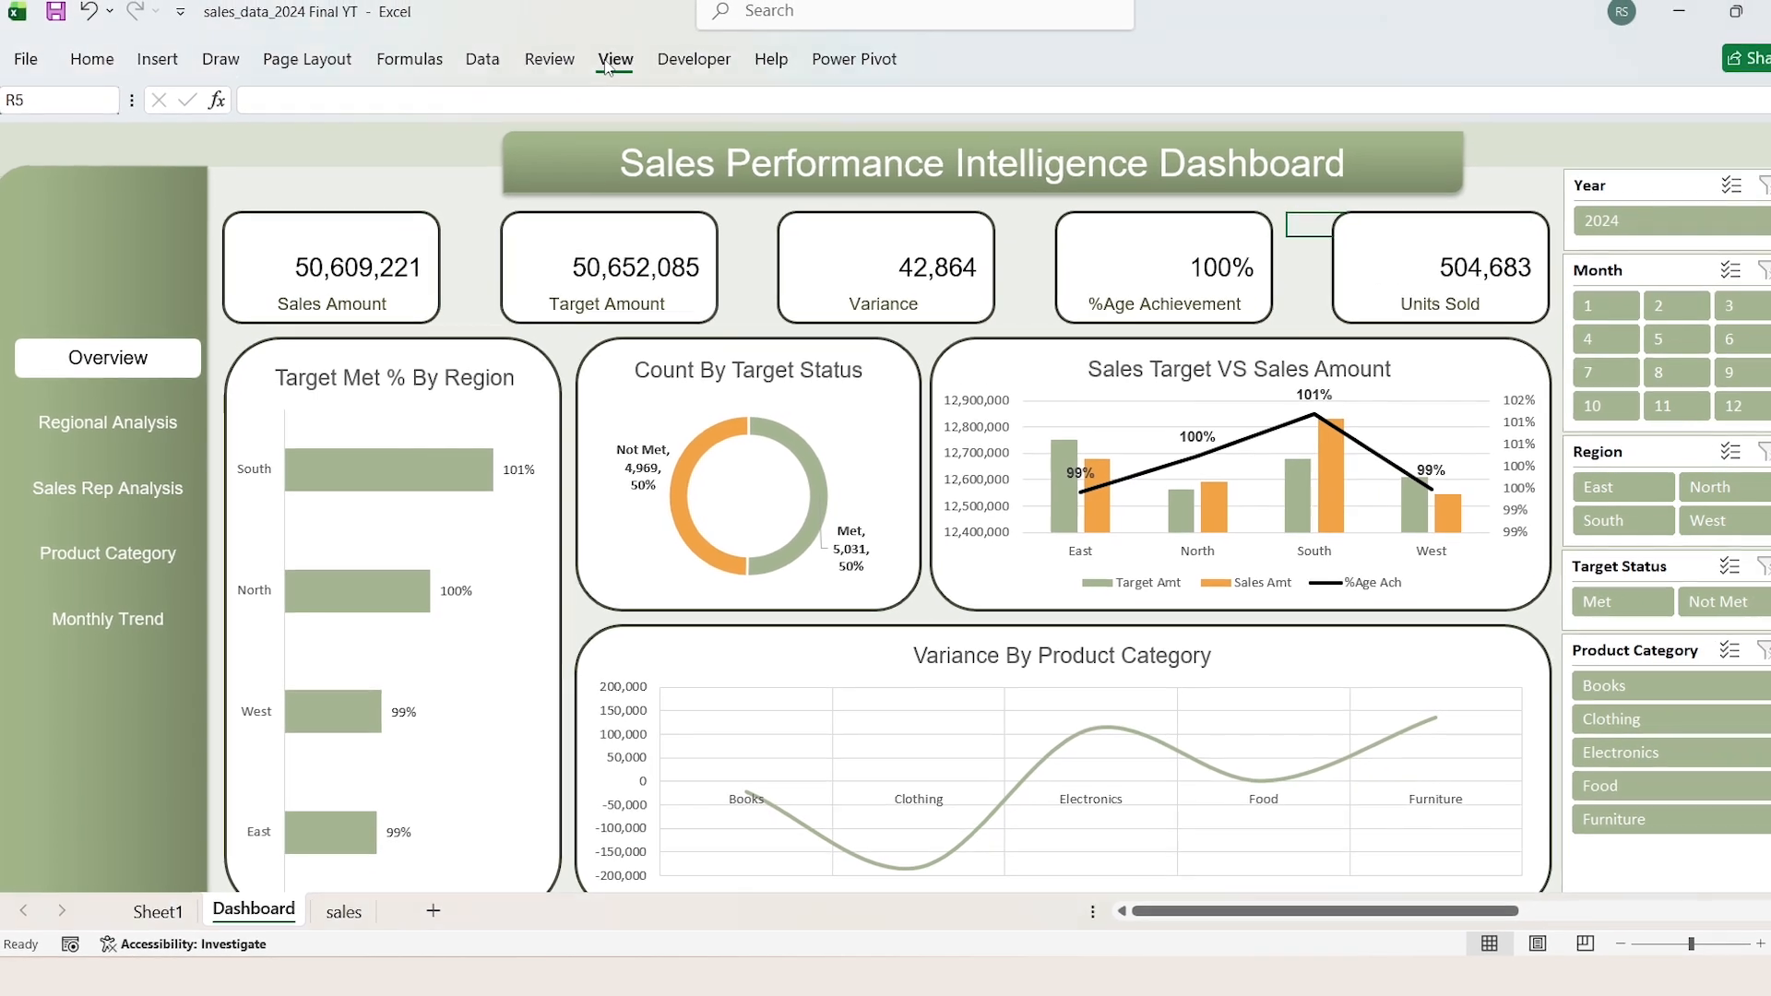
pyautogui.click(626, 44)
pyautogui.click(314, 170)
# Step: Test the Month slicer by filtering on months 1, 2, 3 and 5, and clear its filter
pyautogui.click(1546, 266)
pyautogui.click(1626, 277)
pyautogui.click(1697, 269)
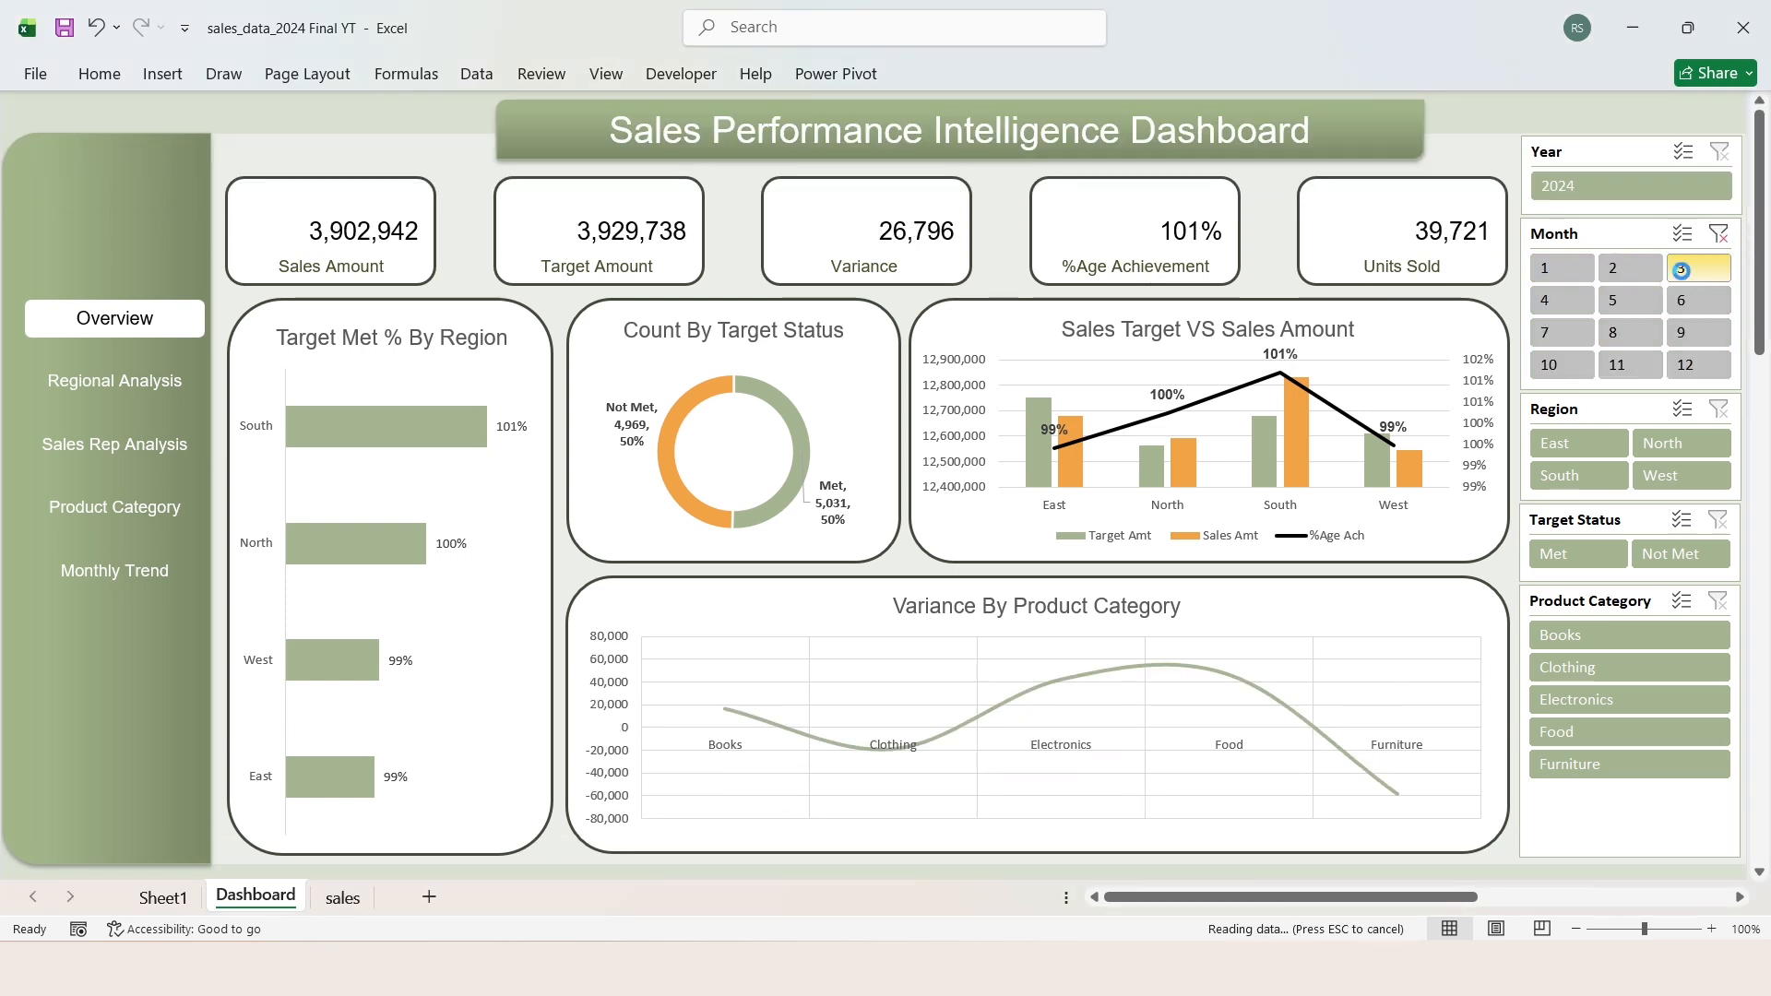
pyautogui.click(1629, 310)
pyautogui.click(1718, 234)
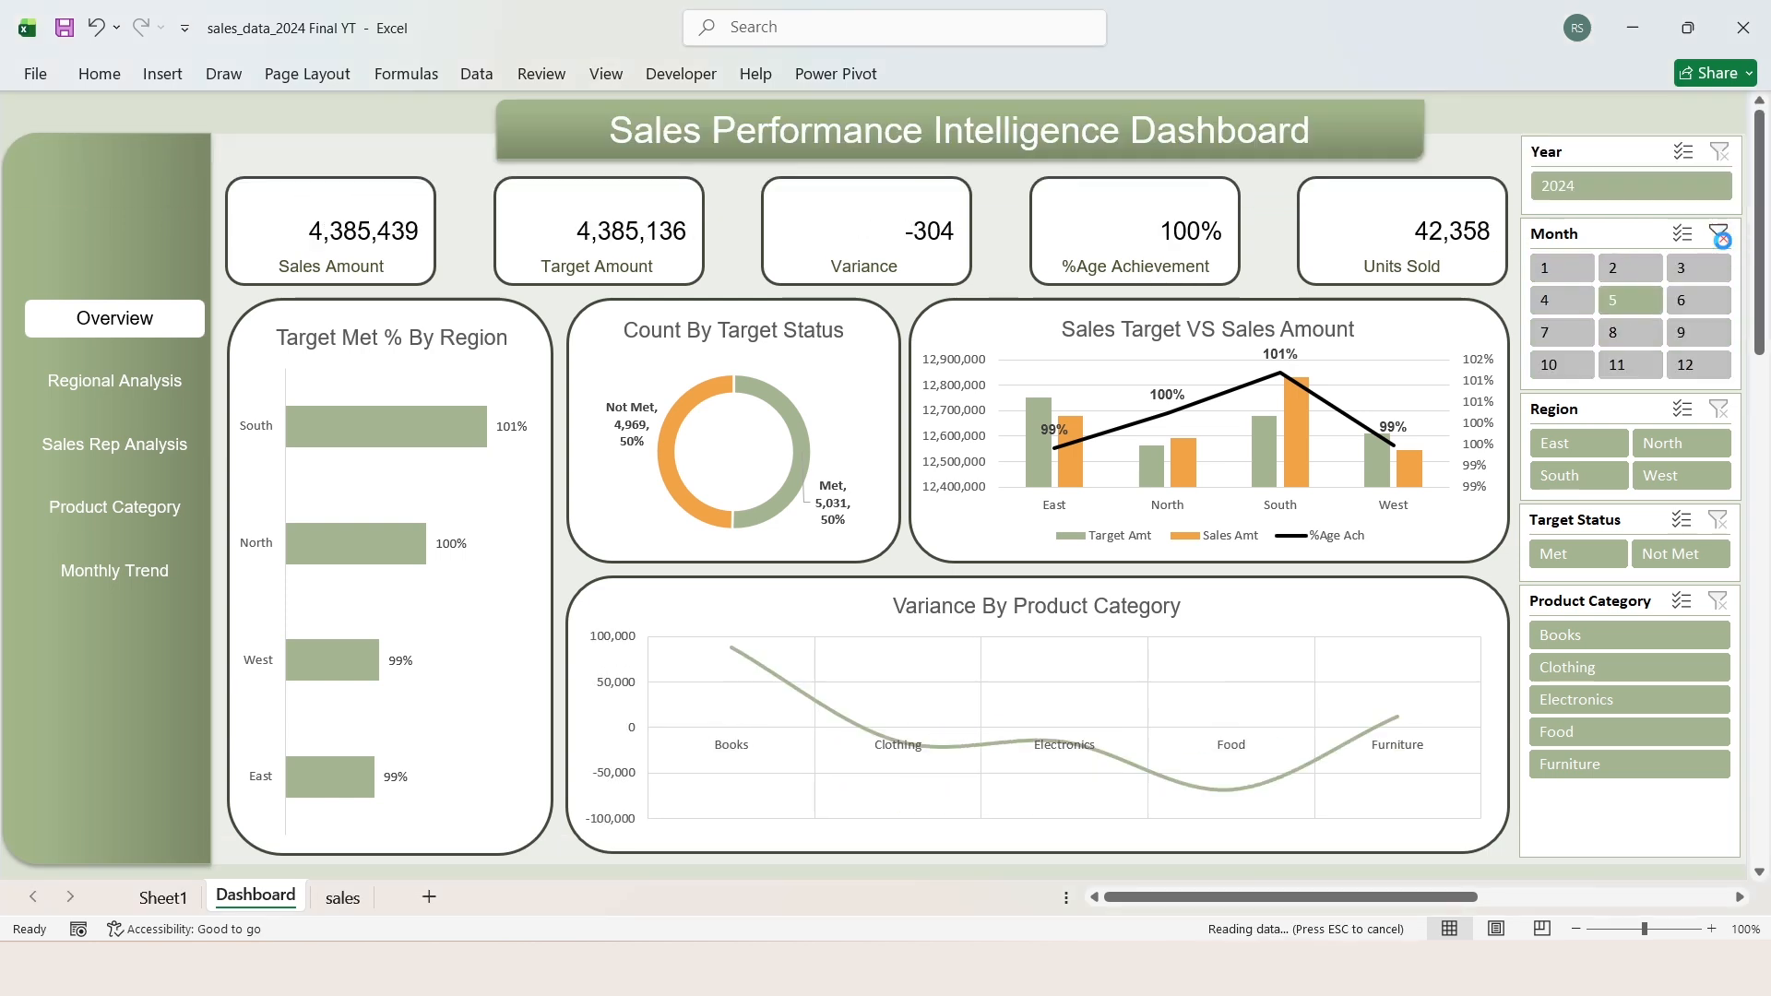
# Step: Connect the Year slicer to PivotTable1, PivotTable2 and PivotTable3 on Sheet1 through its report connections
pyautogui.click(1607, 162)
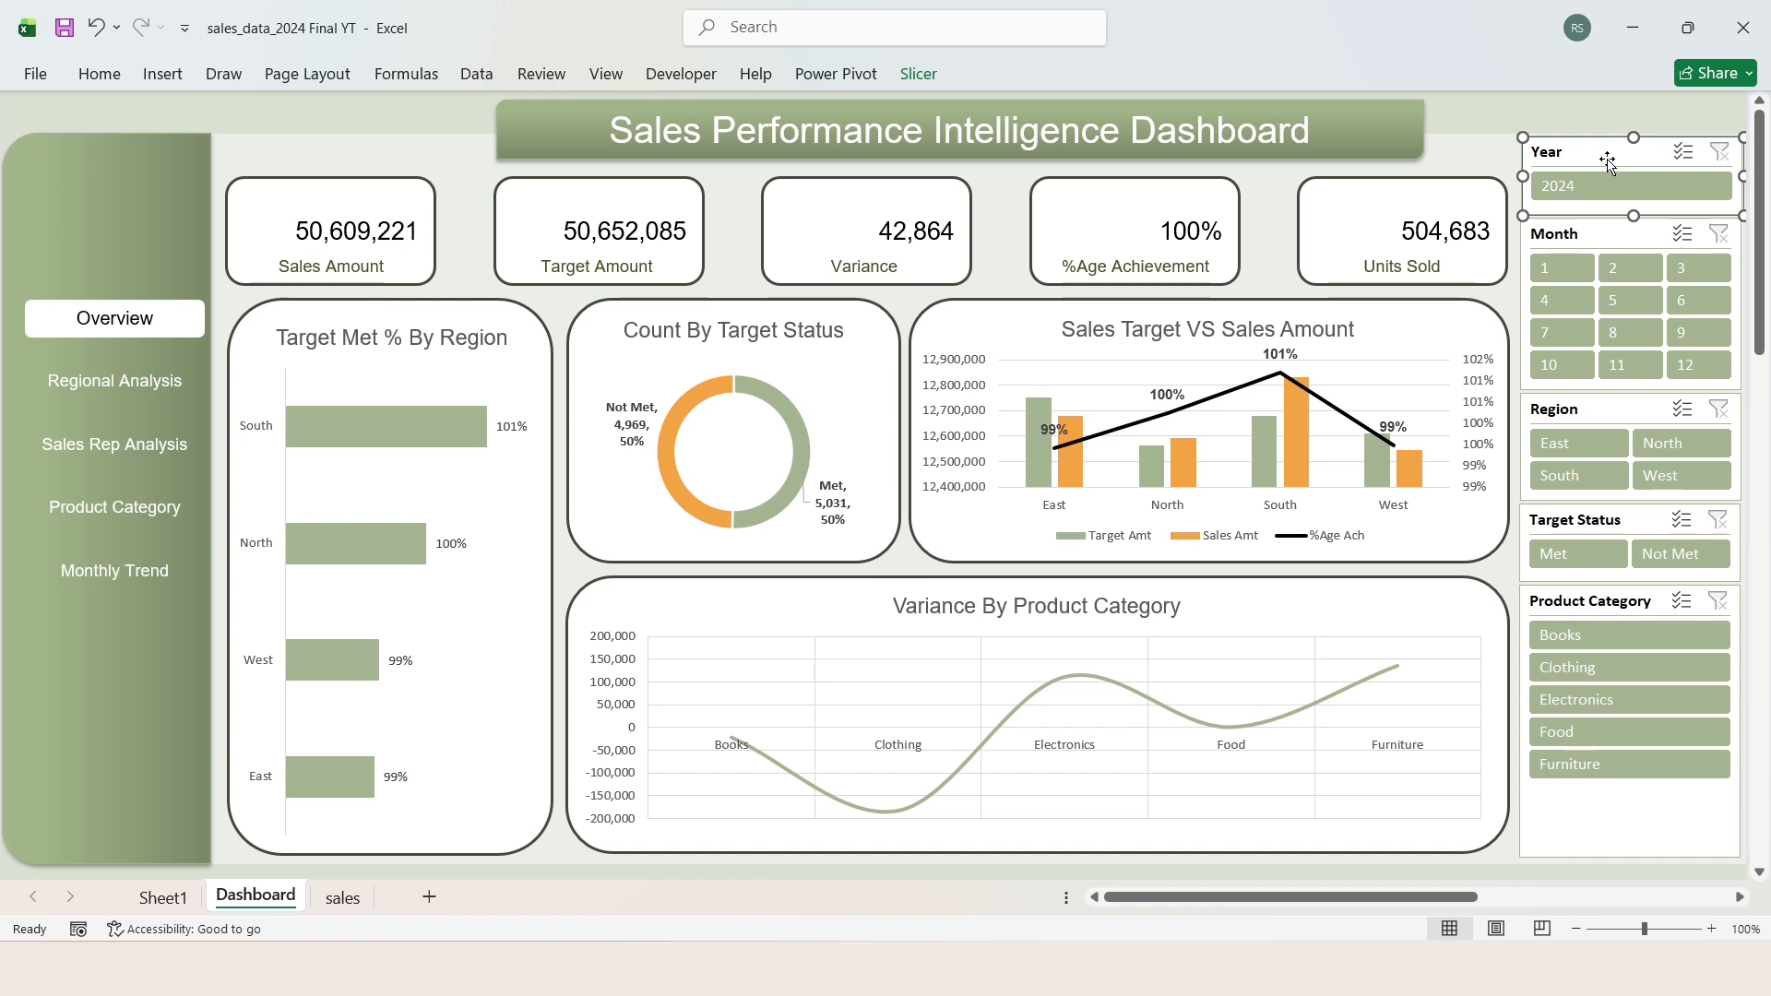
pyautogui.click(919, 74)
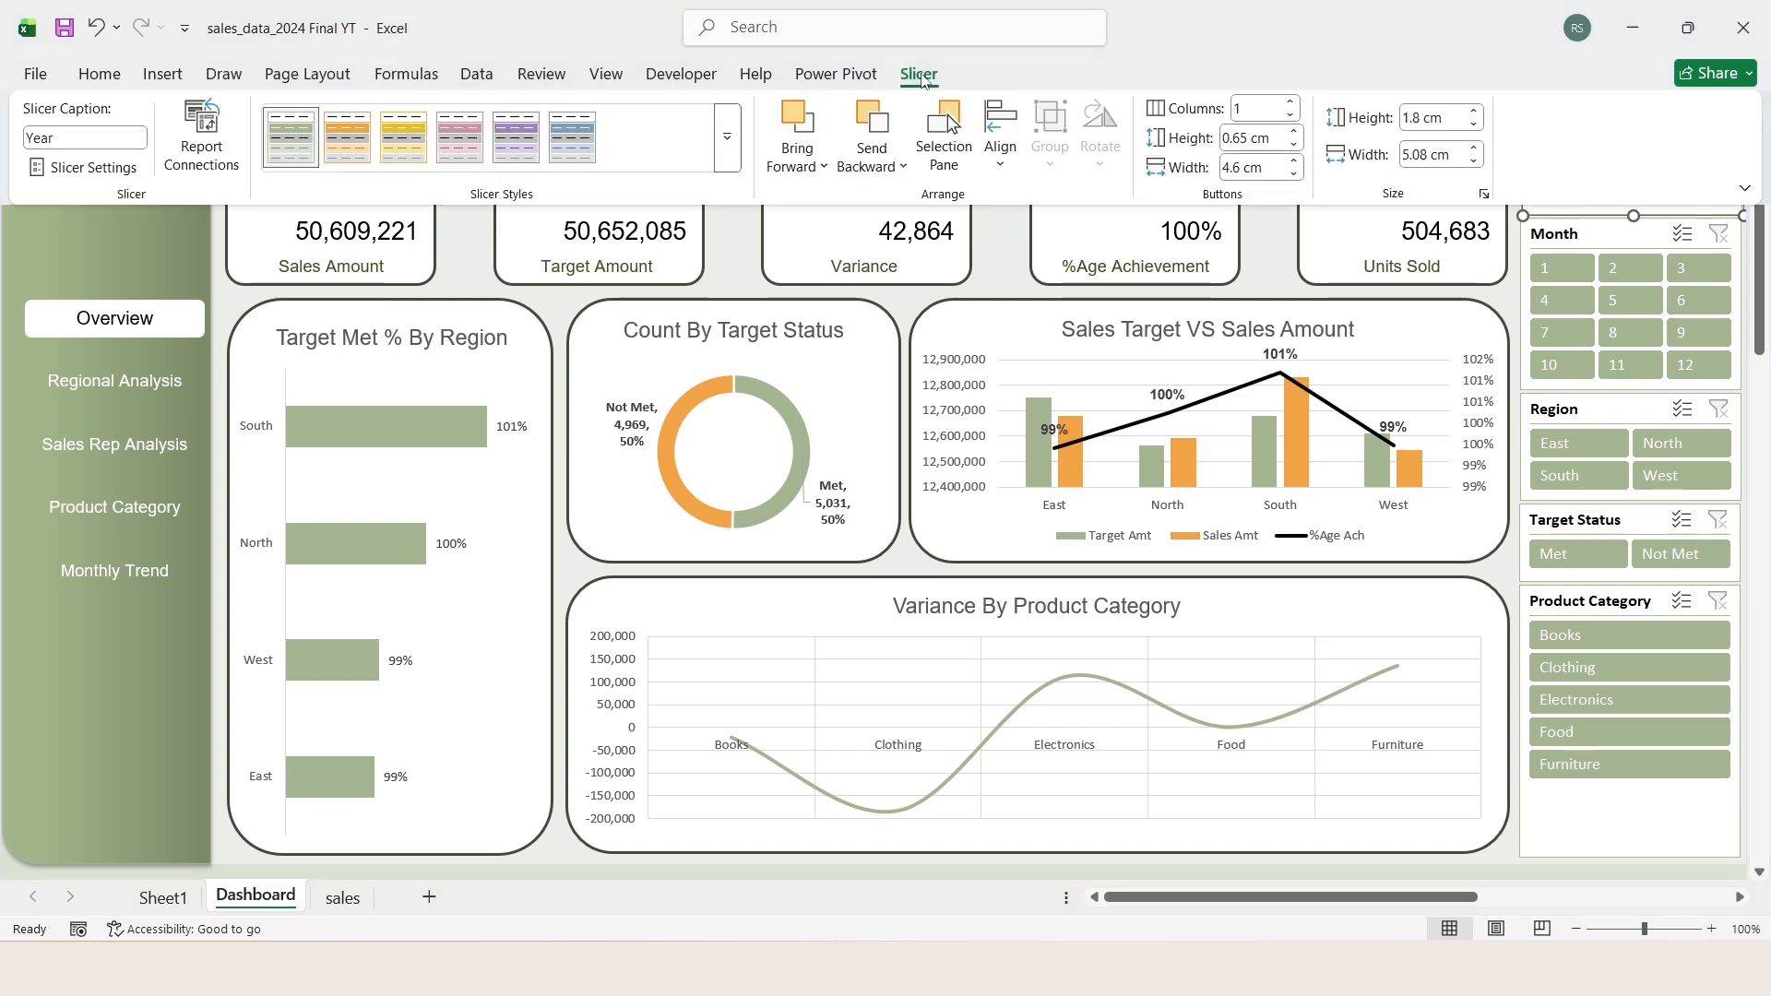
pyautogui.click(205, 167)
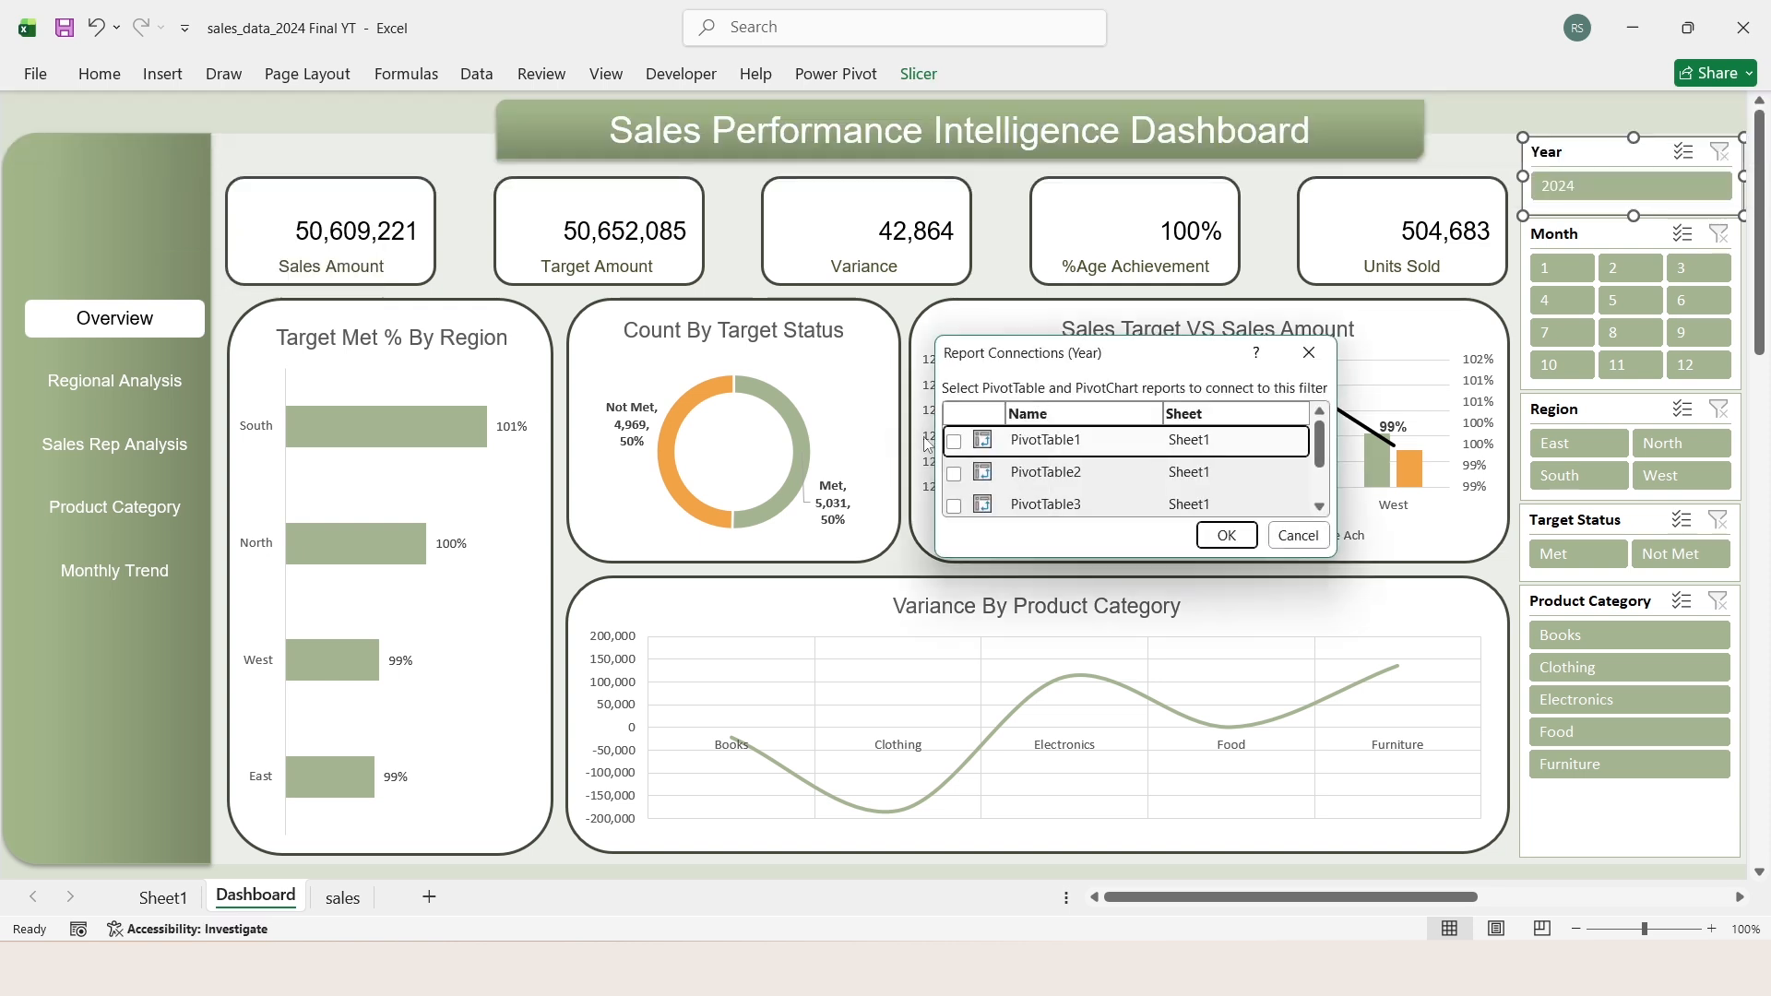
pyautogui.click(954, 474)
pyautogui.click(954, 506)
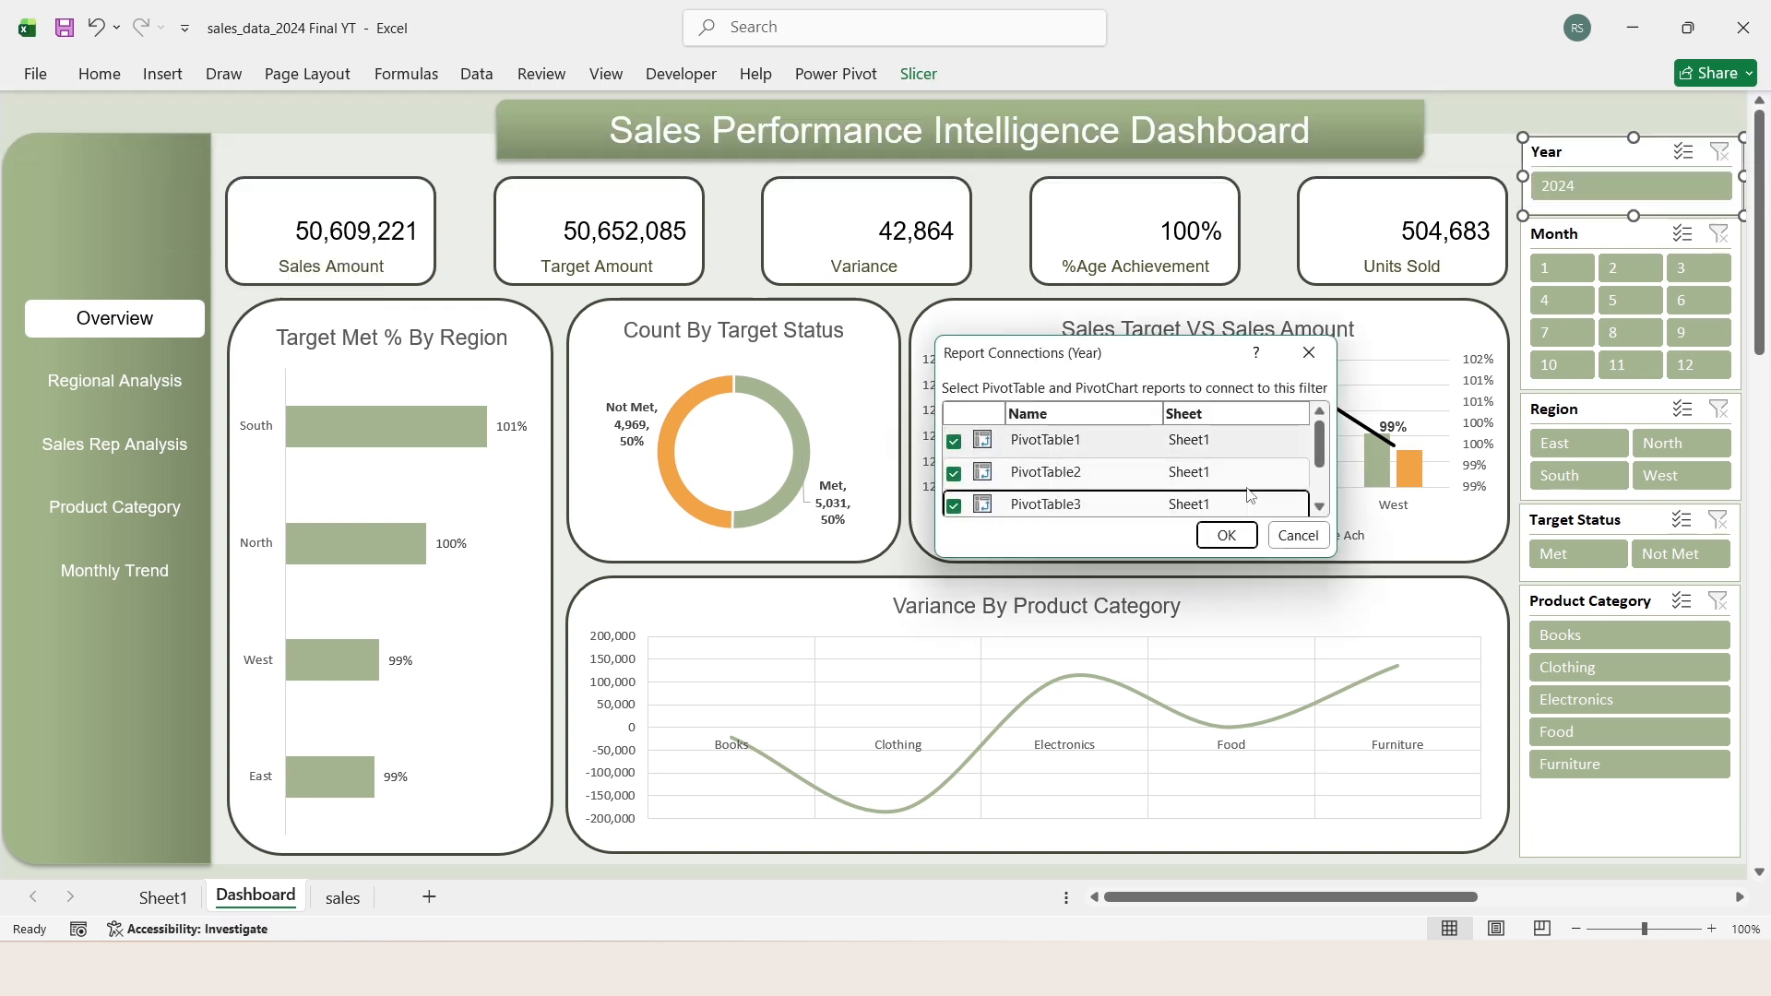
pyautogui.click(1320, 506)
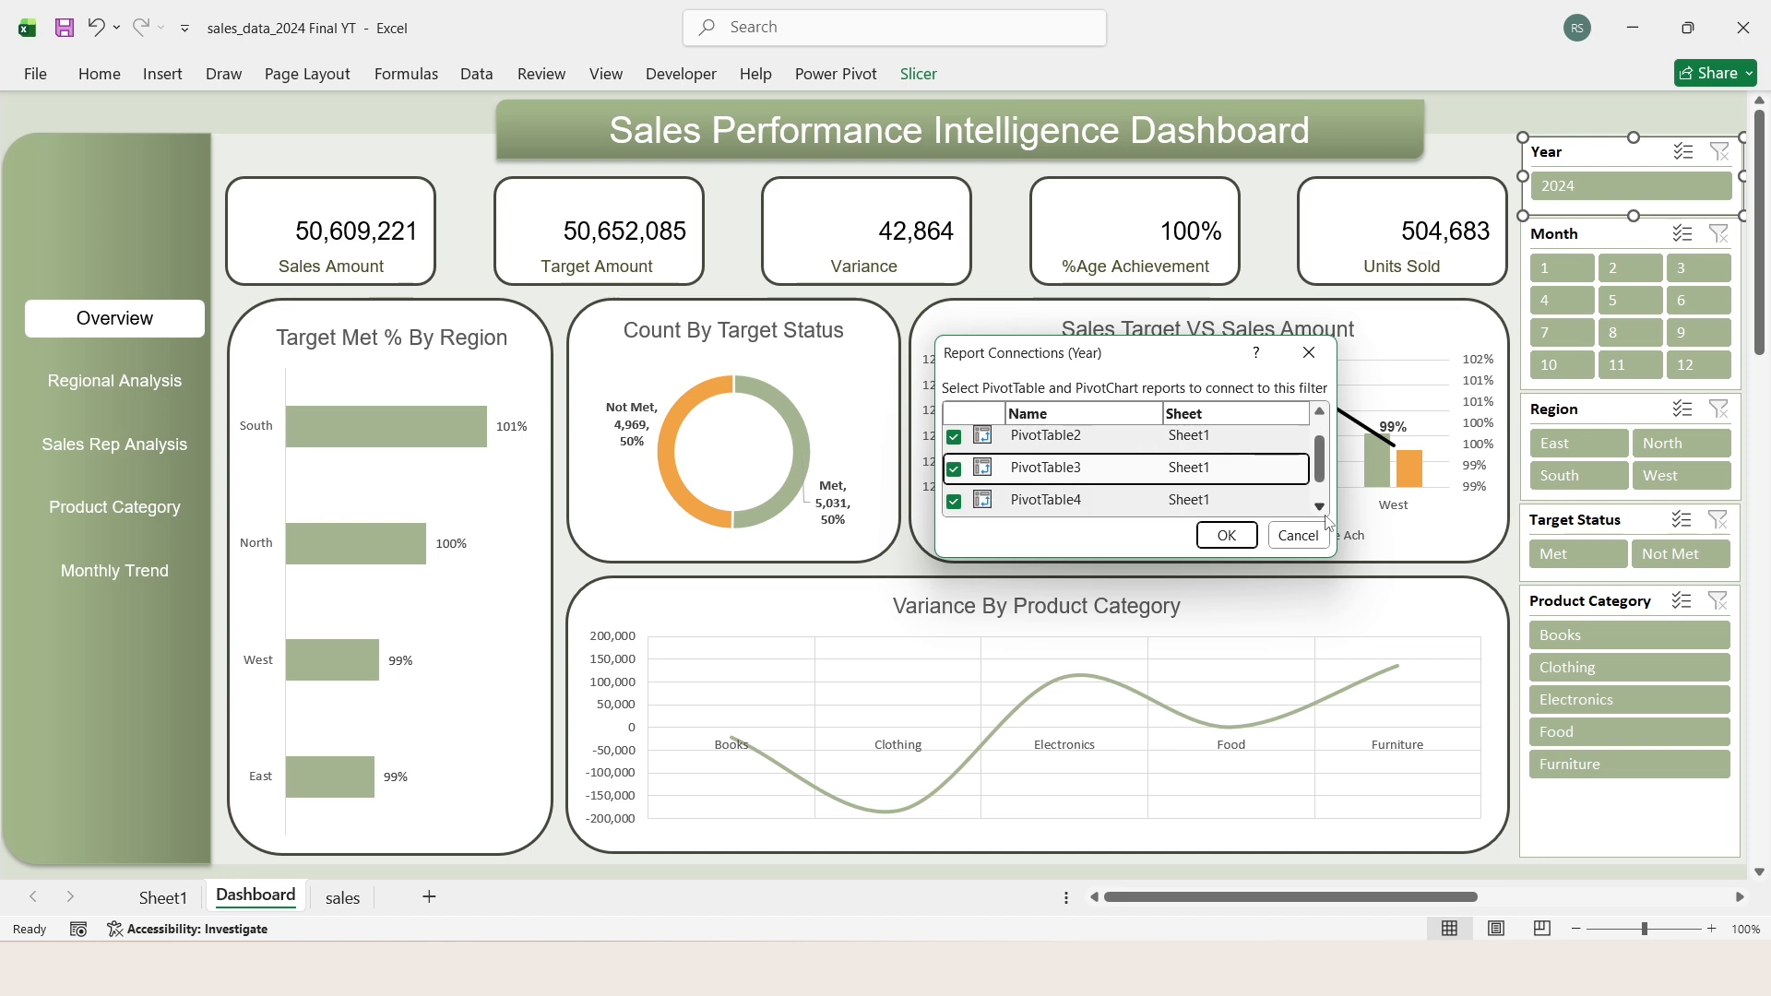
pyautogui.click(1221, 536)
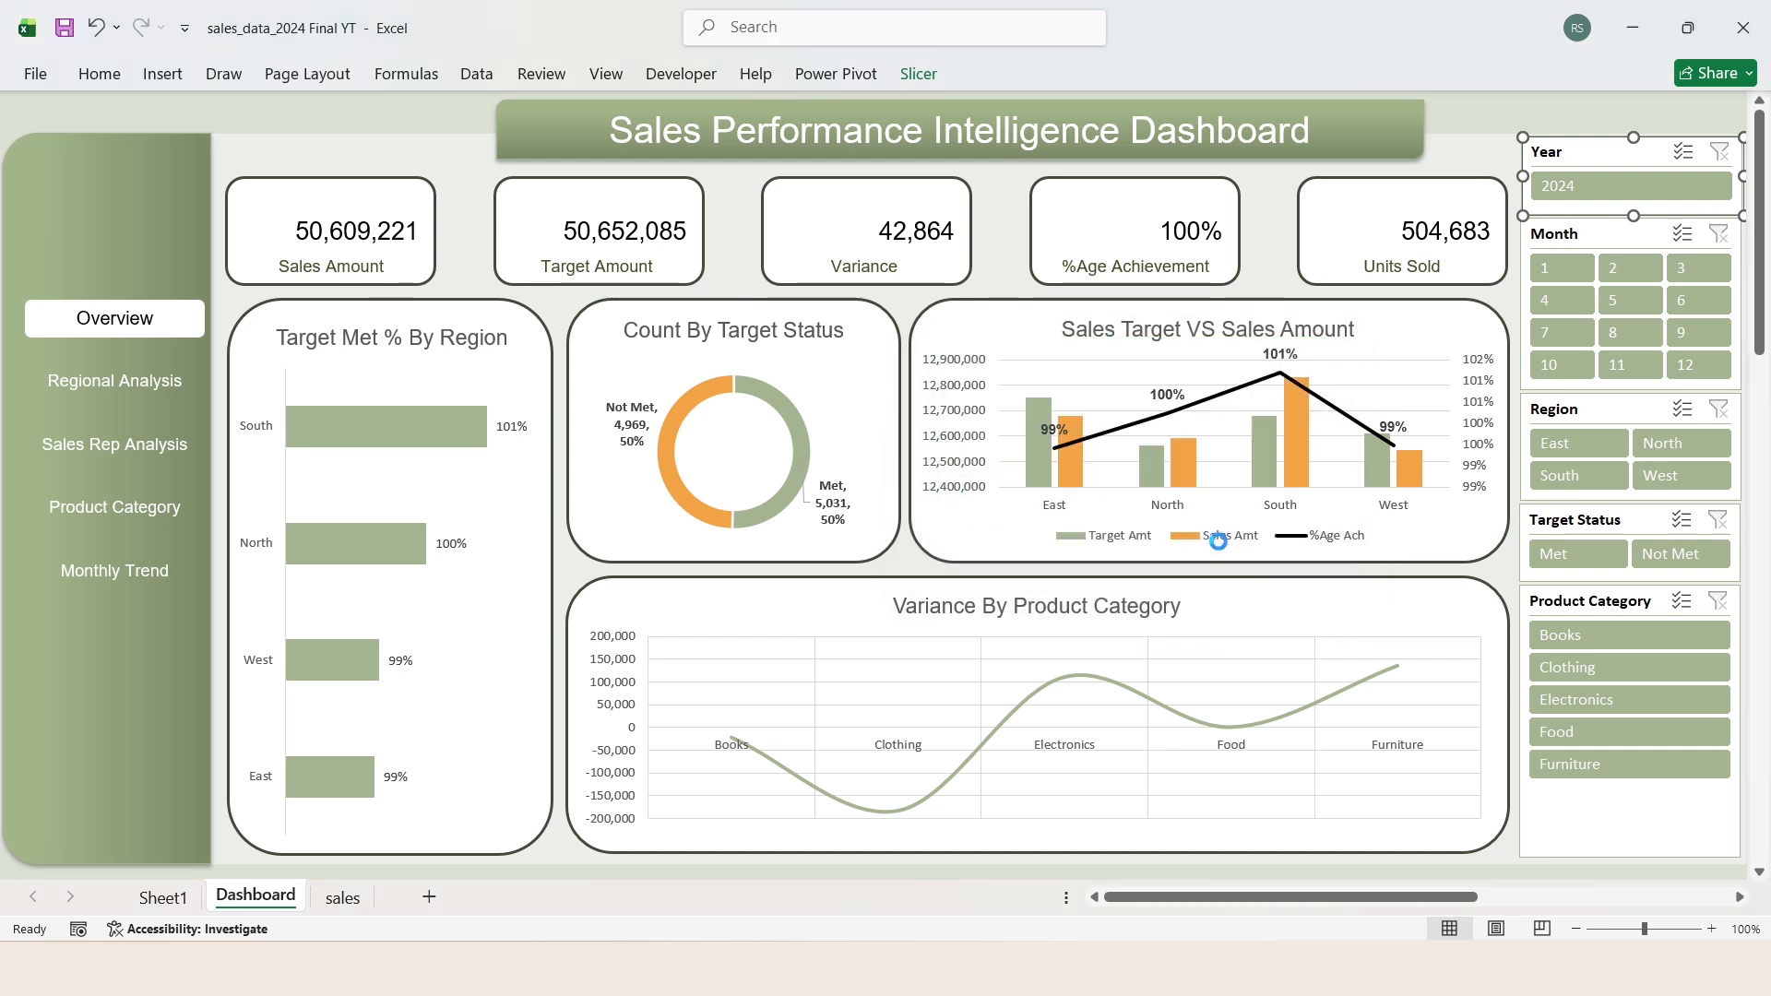
# Step: Connect the Month slicer to PivotTable1, PivotTable2 and PivotTable3 on Sheet1
pyautogui.click(1578, 231)
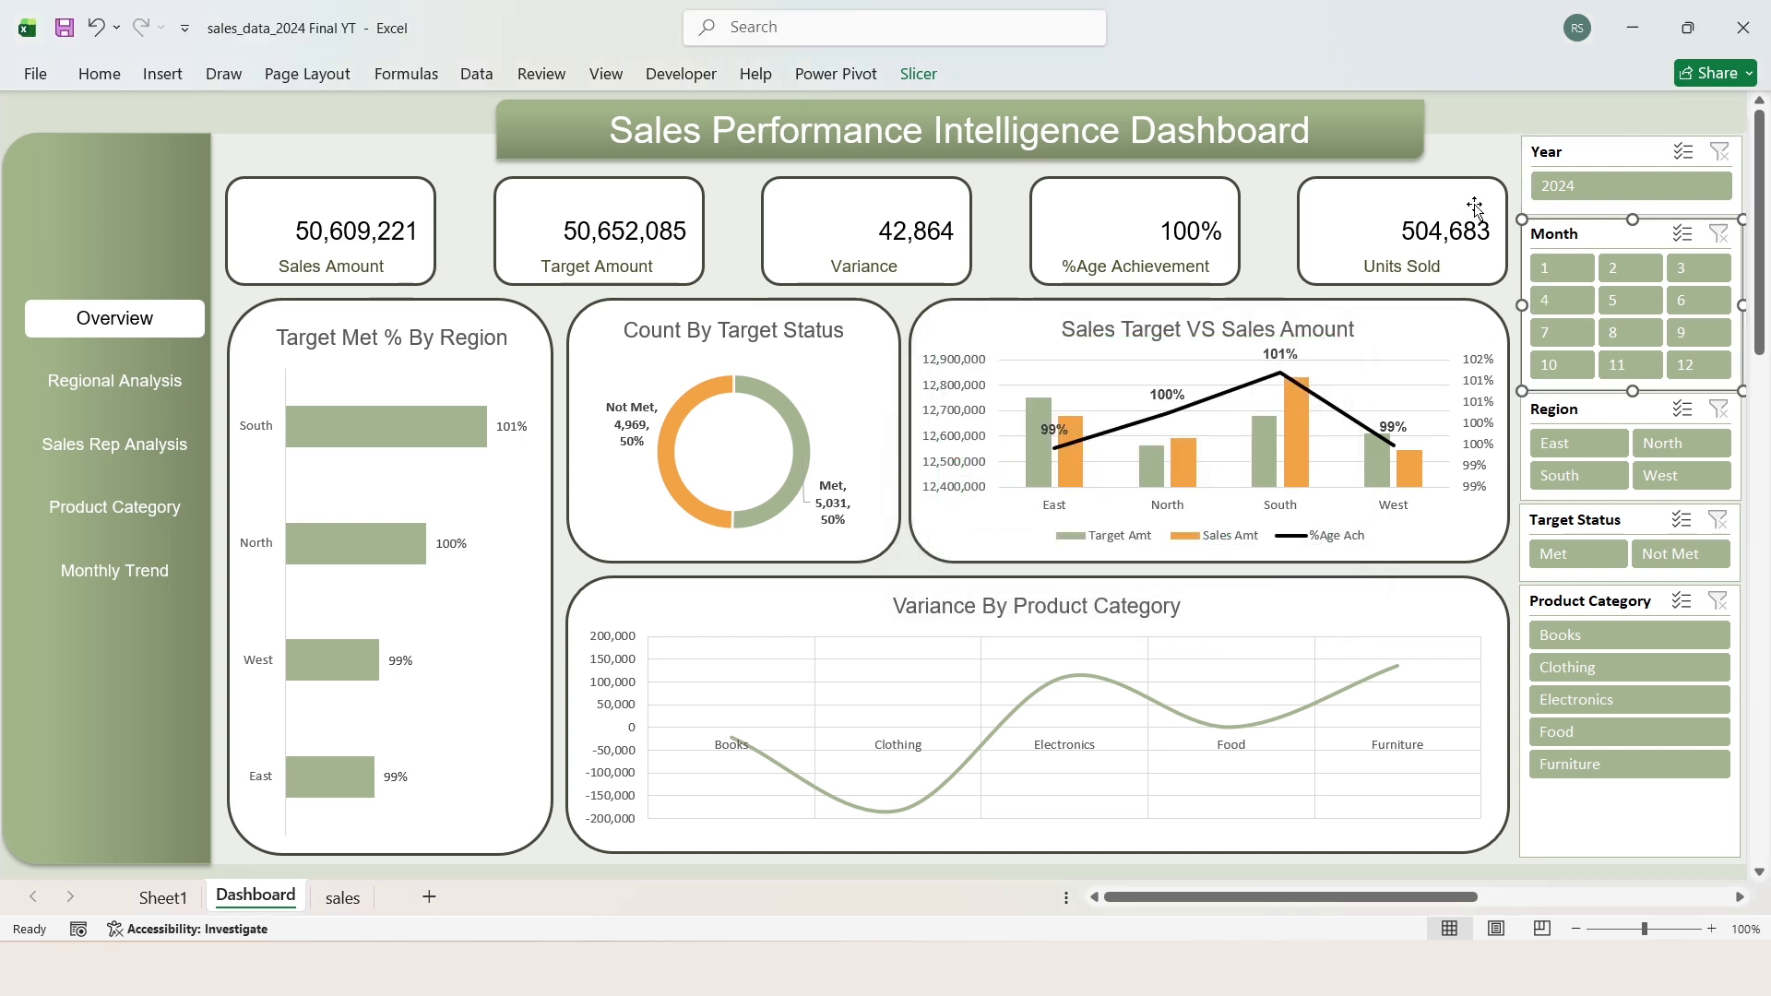
pyautogui.click(926, 92)
pyautogui.click(211, 157)
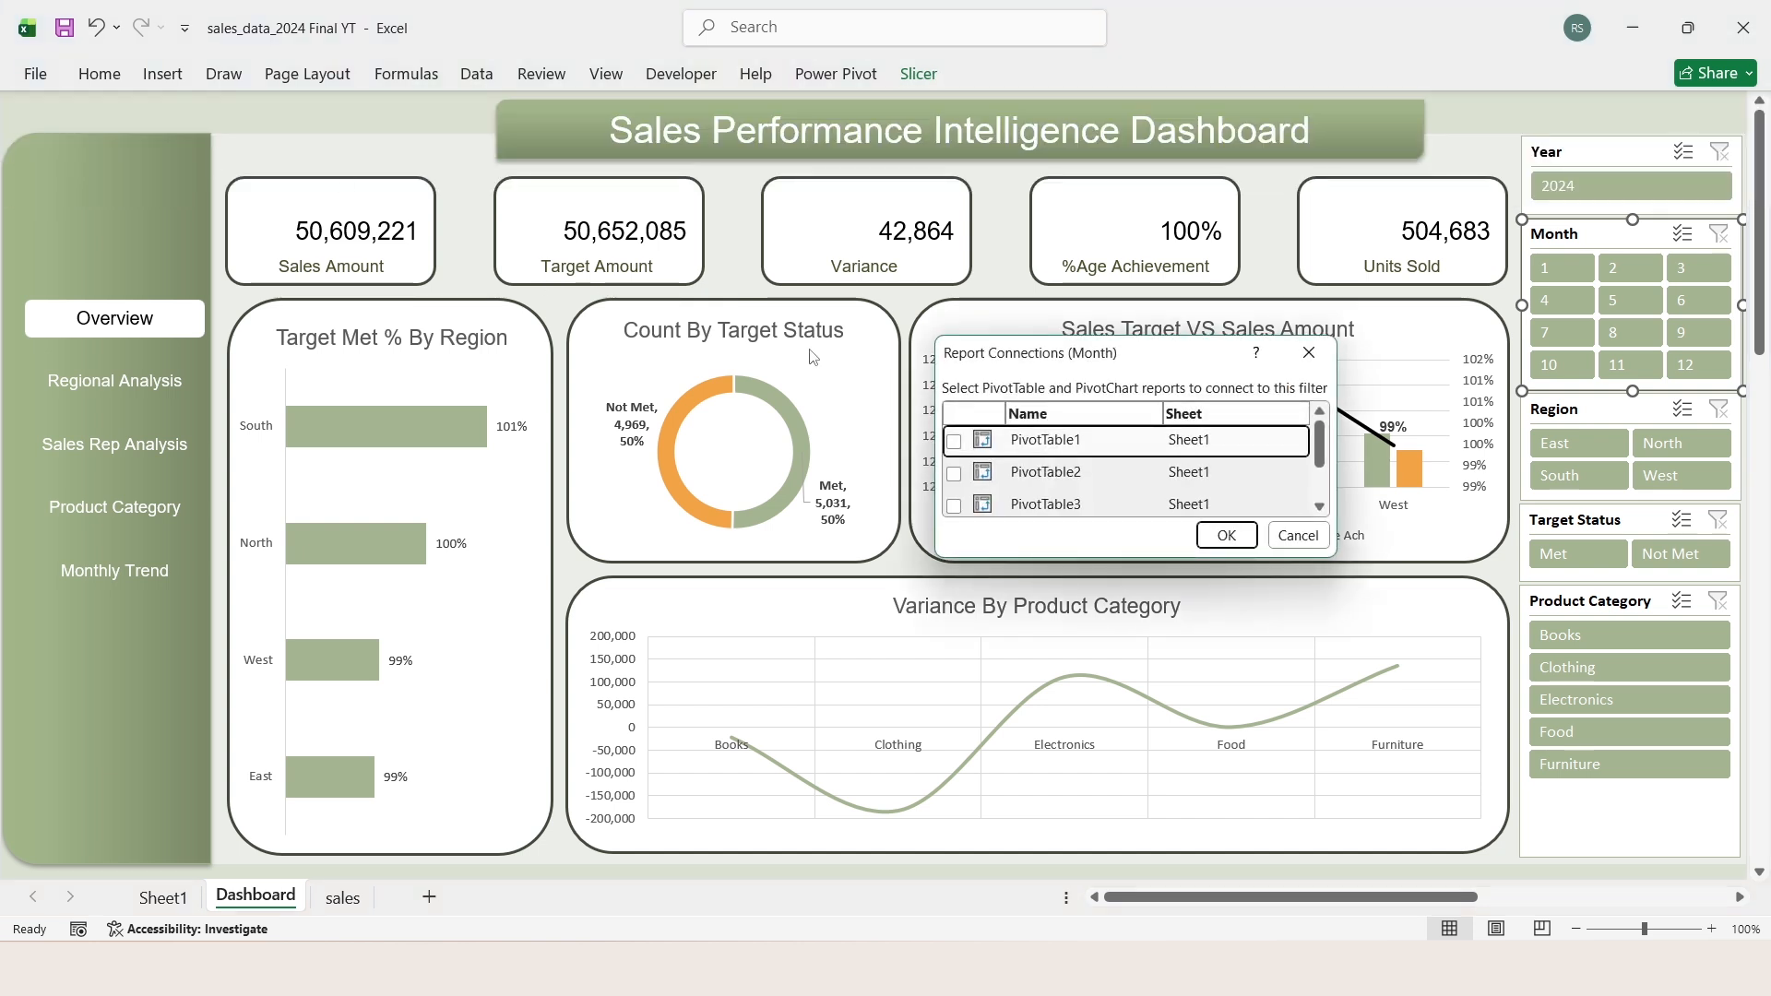
pyautogui.click(954, 474)
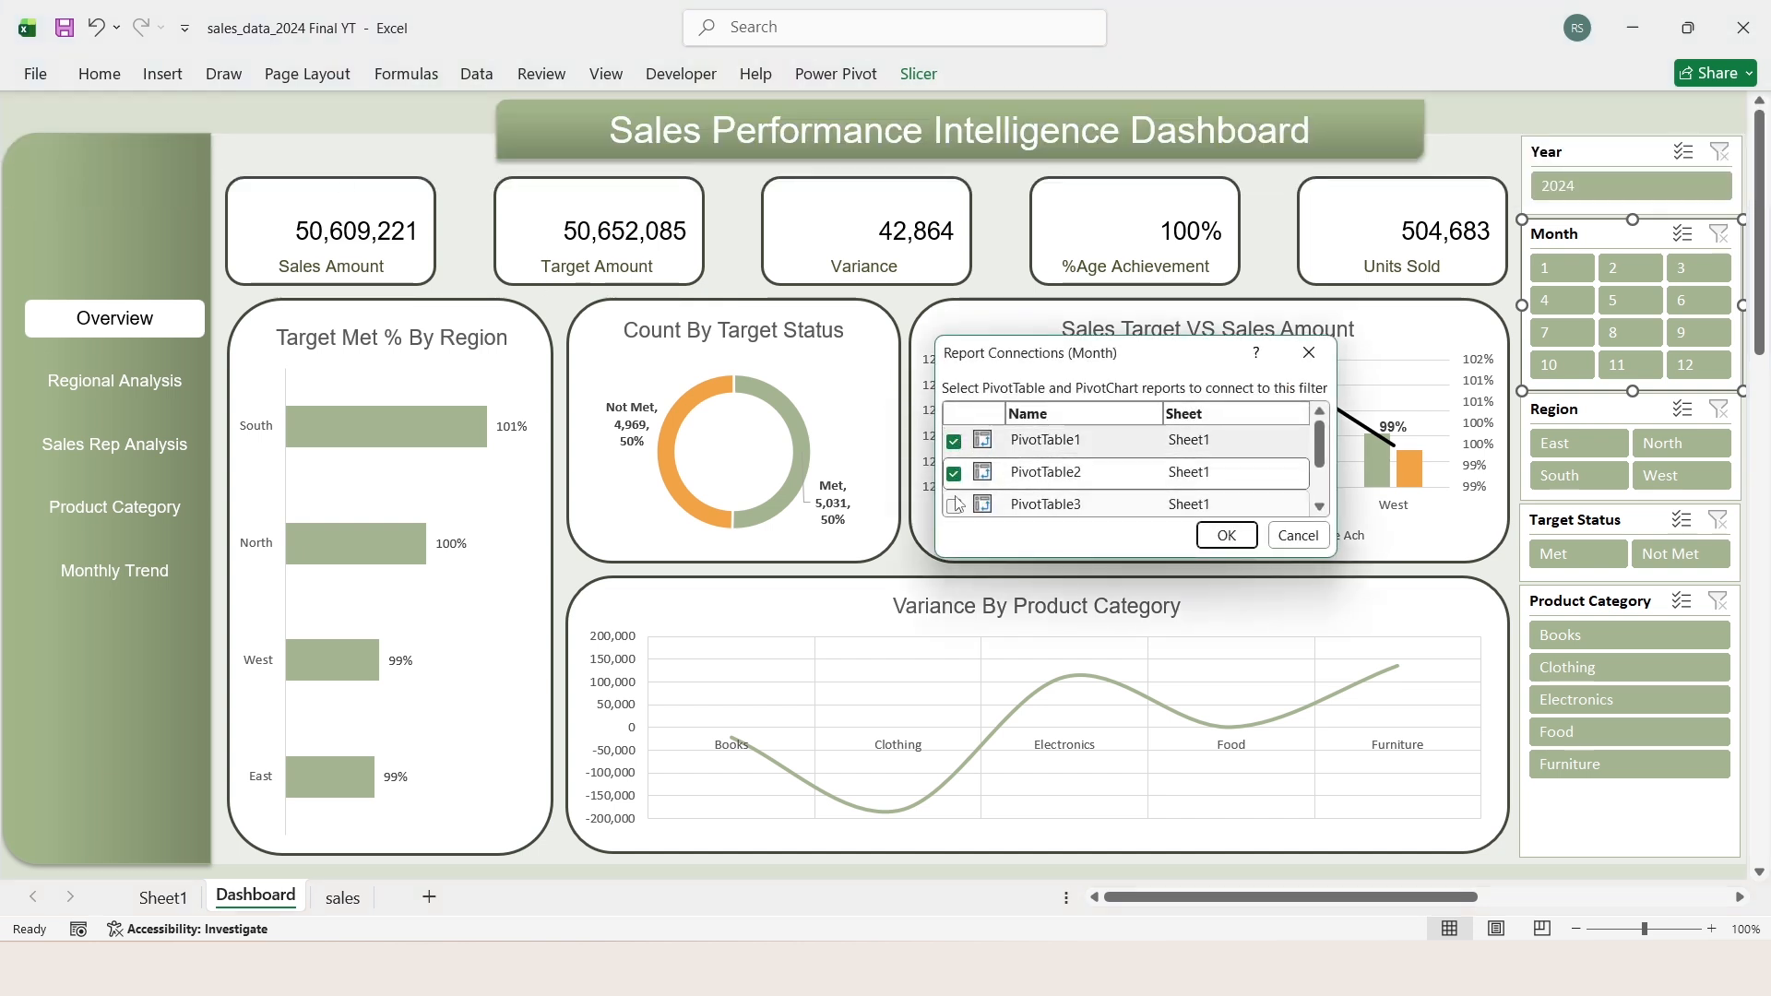
pyautogui.click(954, 506)
pyautogui.scroll(-3, 1321, 517)
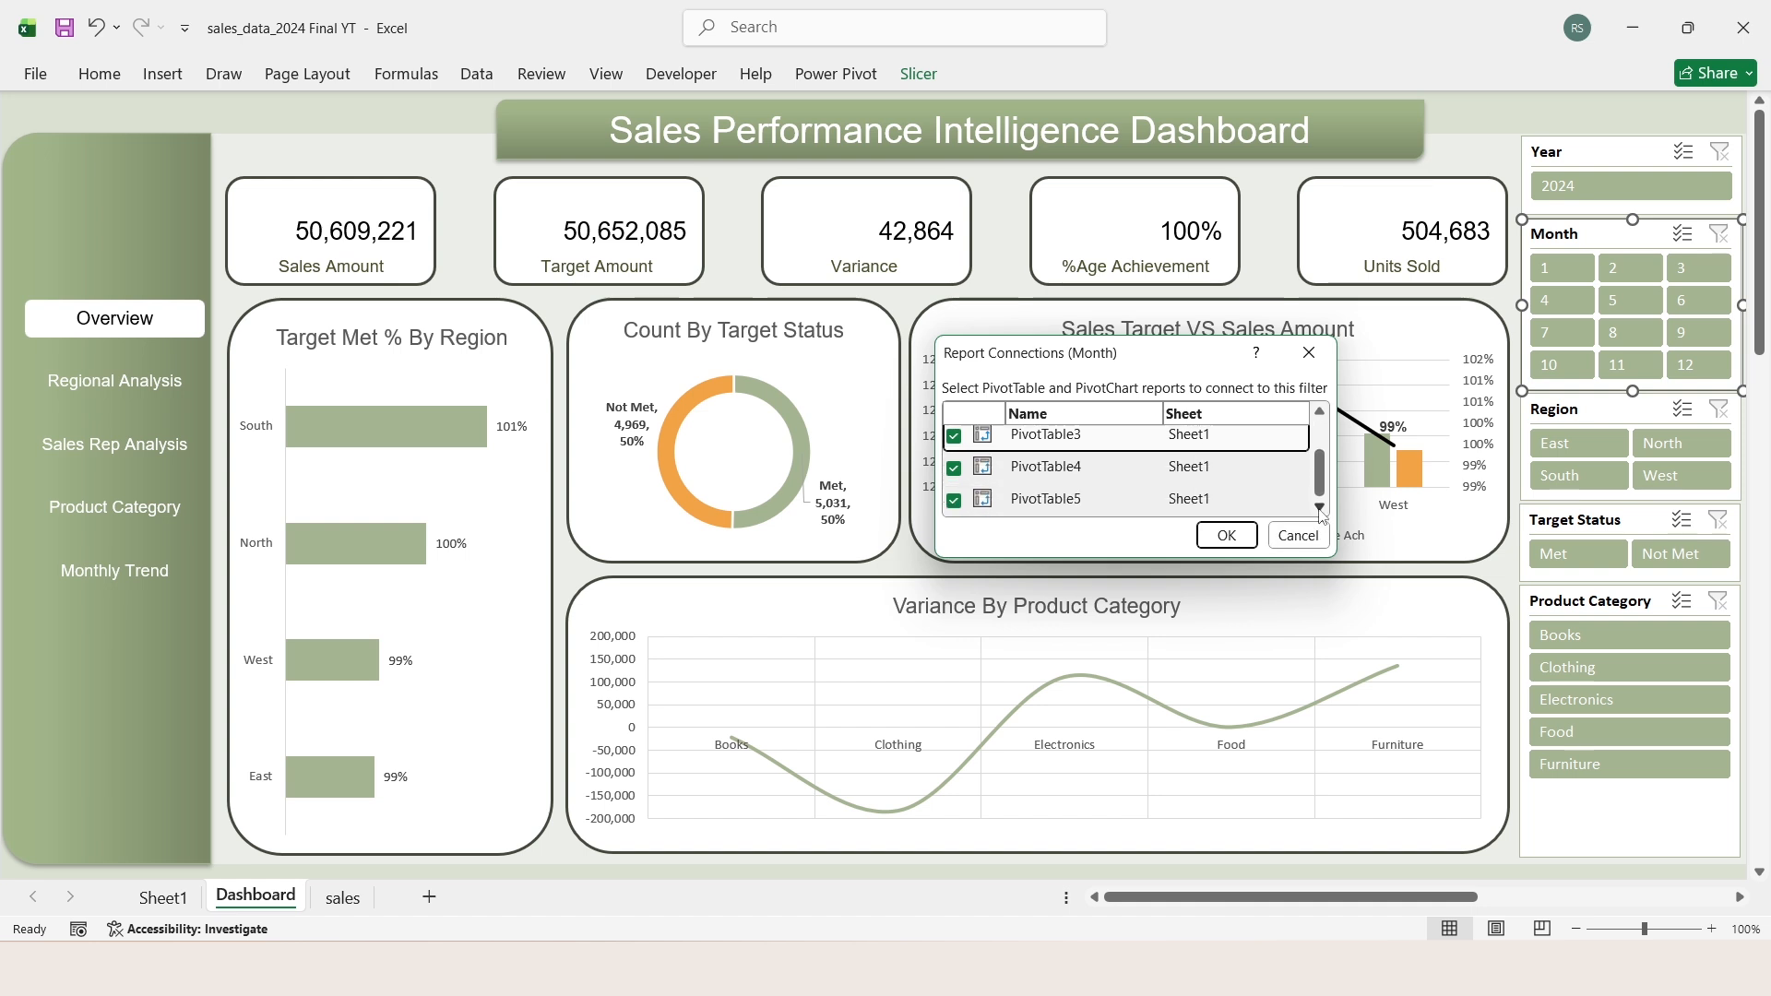
pyautogui.click(1227, 536)
# Step: Connect the Region slicer to all the PivotTables on Sheet1, including PivotTable3, PivotTable4 and PivotTable5
pyautogui.click(1599, 413)
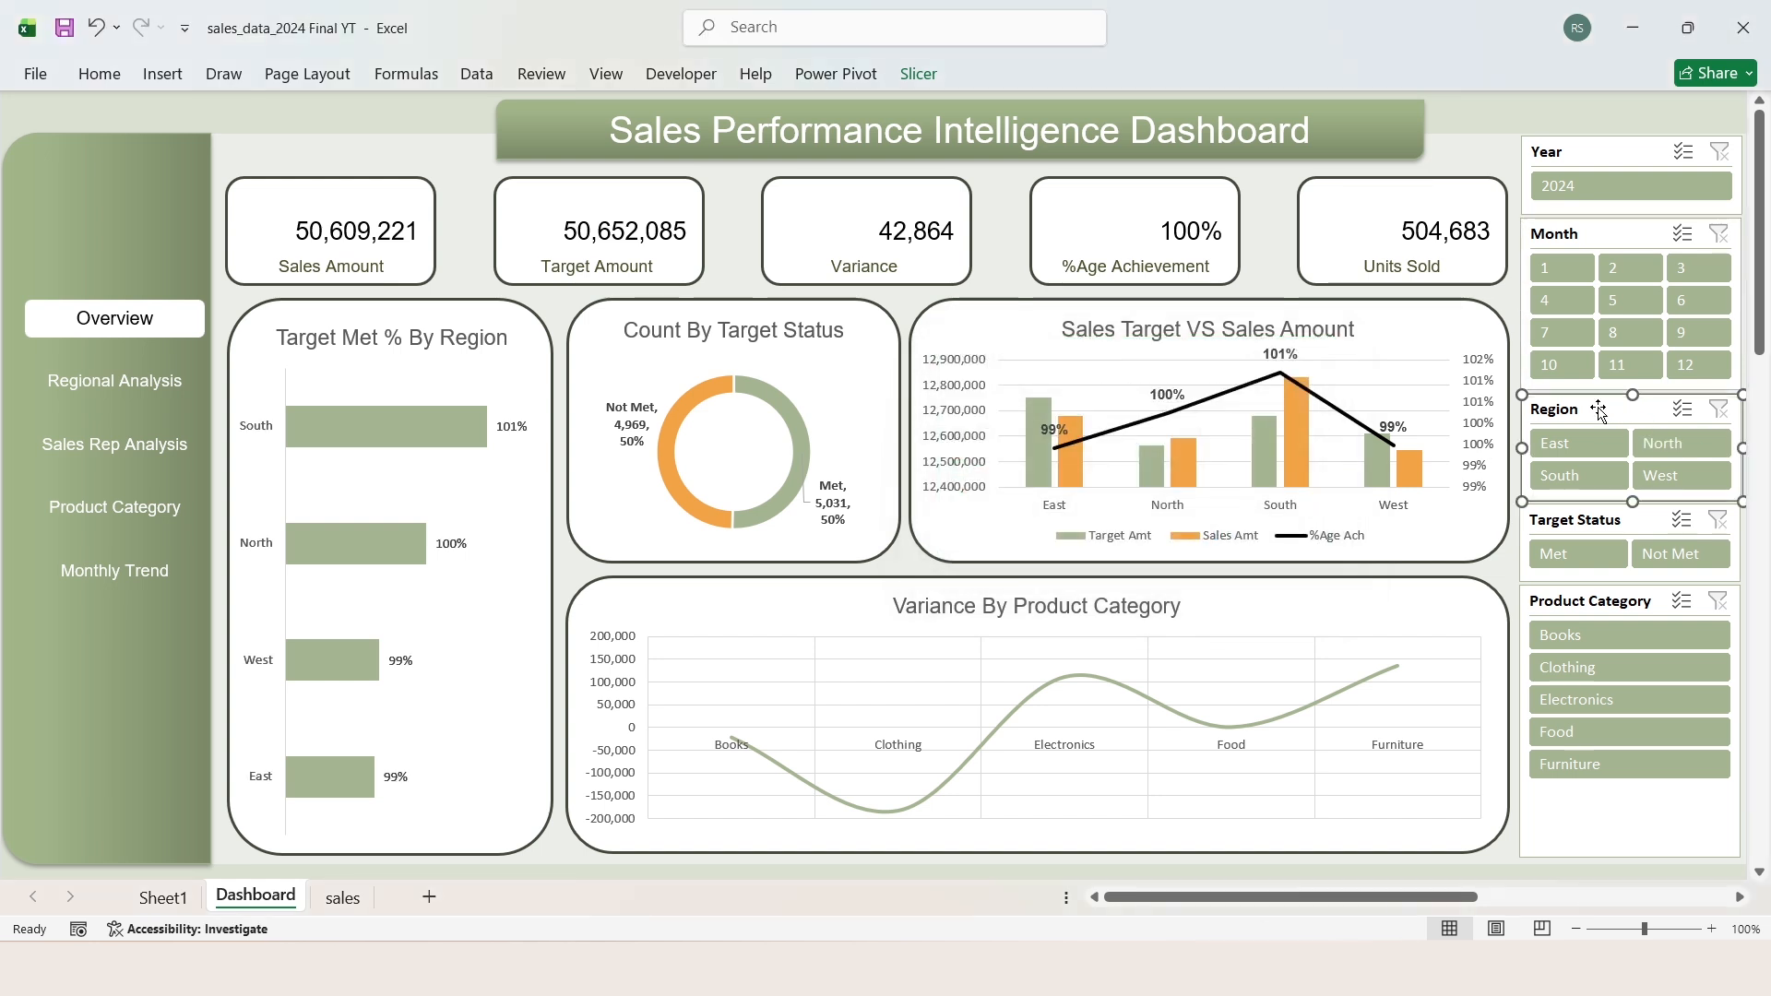
pyautogui.click(919, 74)
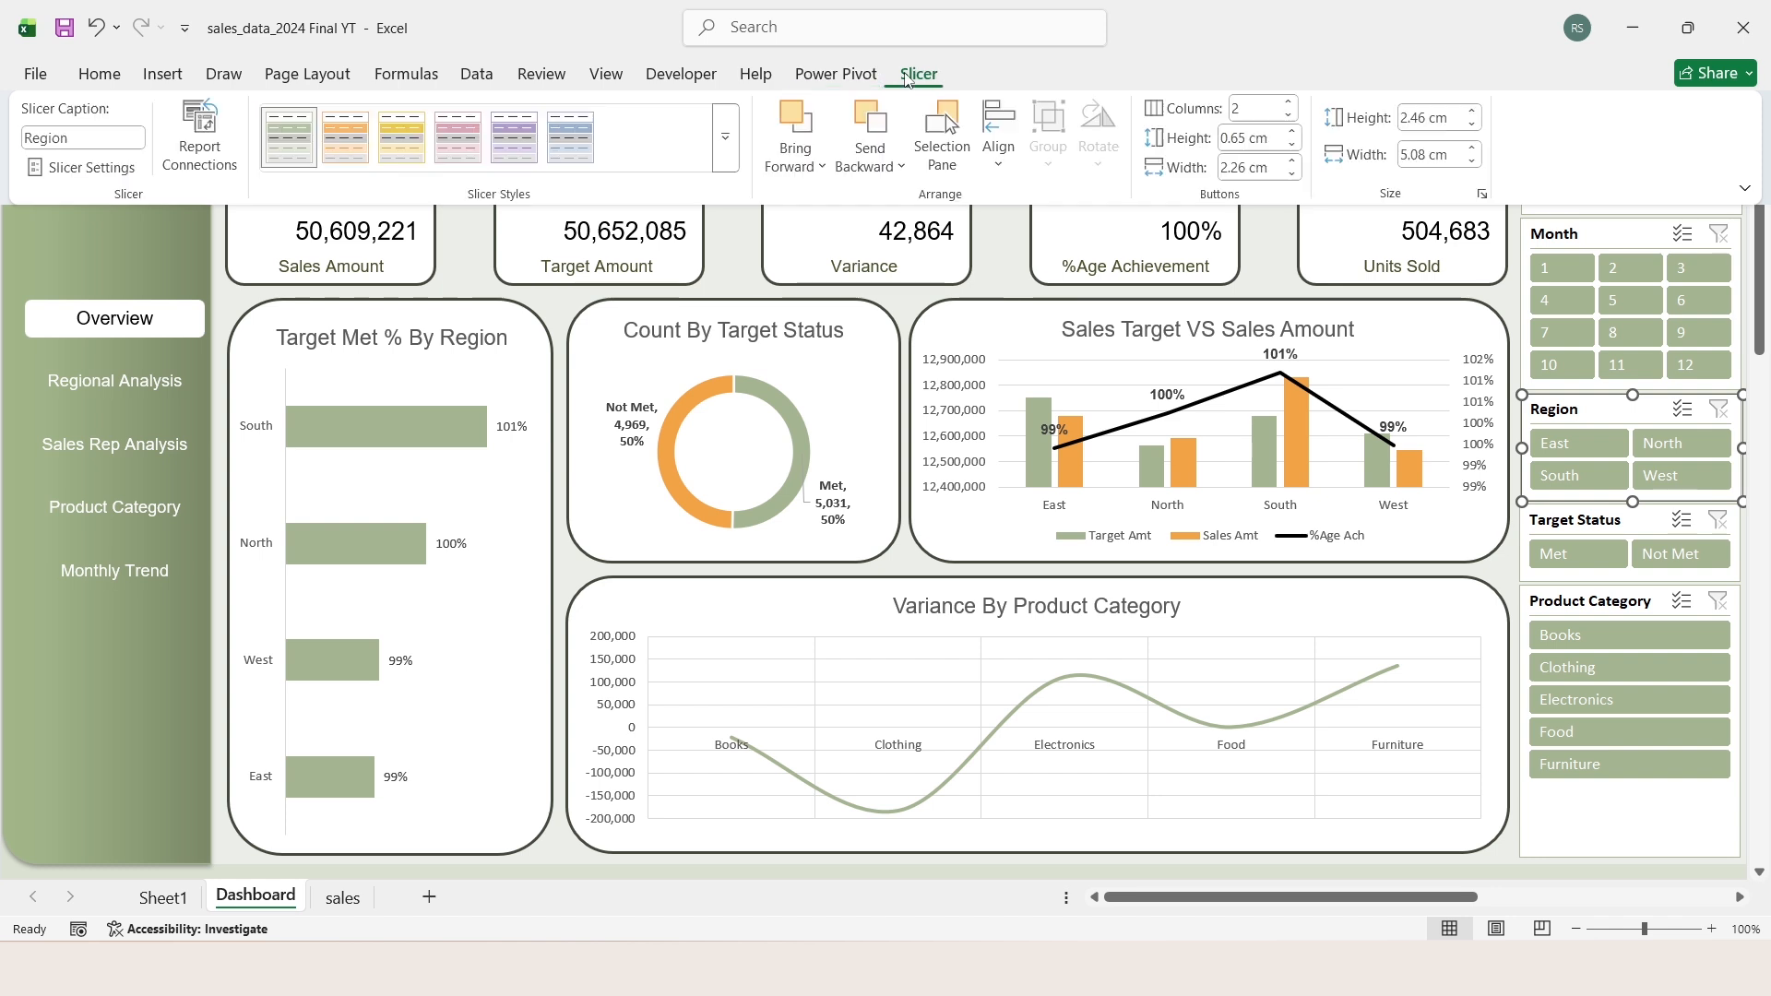
pyautogui.click(286, 139)
pyautogui.click(1320, 506)
pyautogui.click(1321, 508)
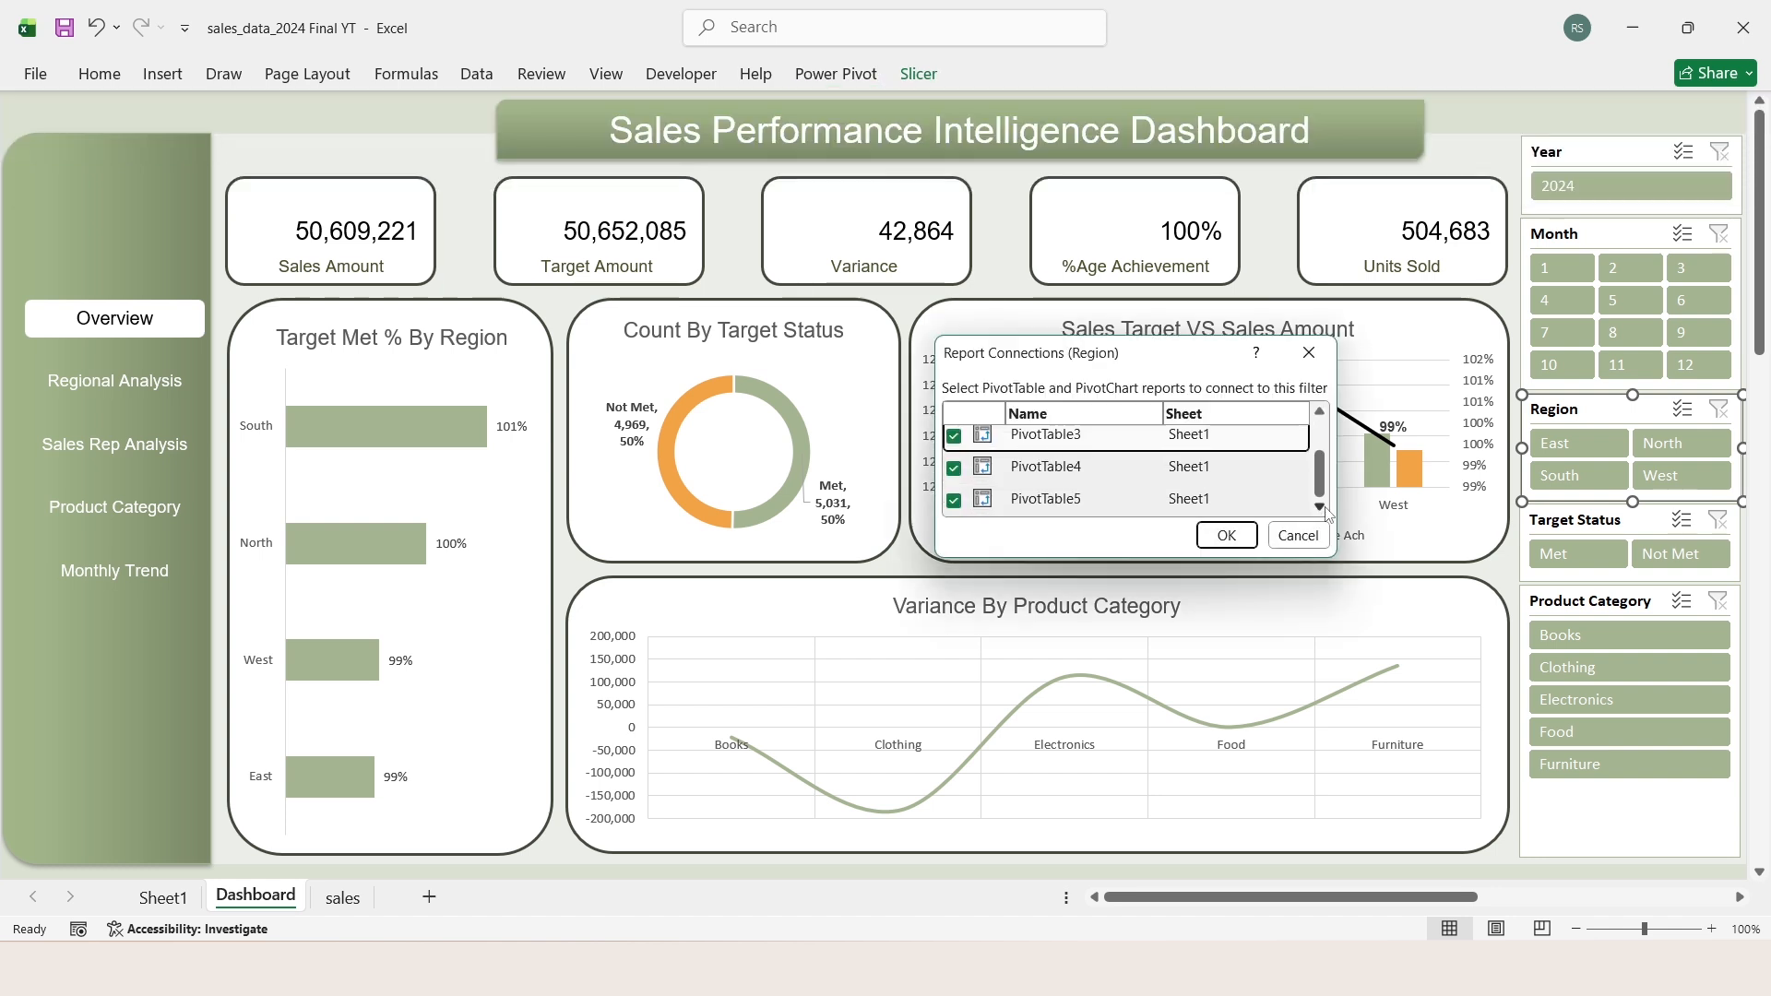
pyautogui.click(1227, 535)
# Step: Connect the Target Status slicer to PivotTable1, PivotTable2 and PivotTable3 on Sheet1
pyautogui.click(1572, 521)
pyautogui.click(919, 74)
pyautogui.click(286, 139)
pyautogui.click(954, 442)
pyautogui.click(954, 474)
pyautogui.click(954, 506)
pyautogui.click(1227, 535)
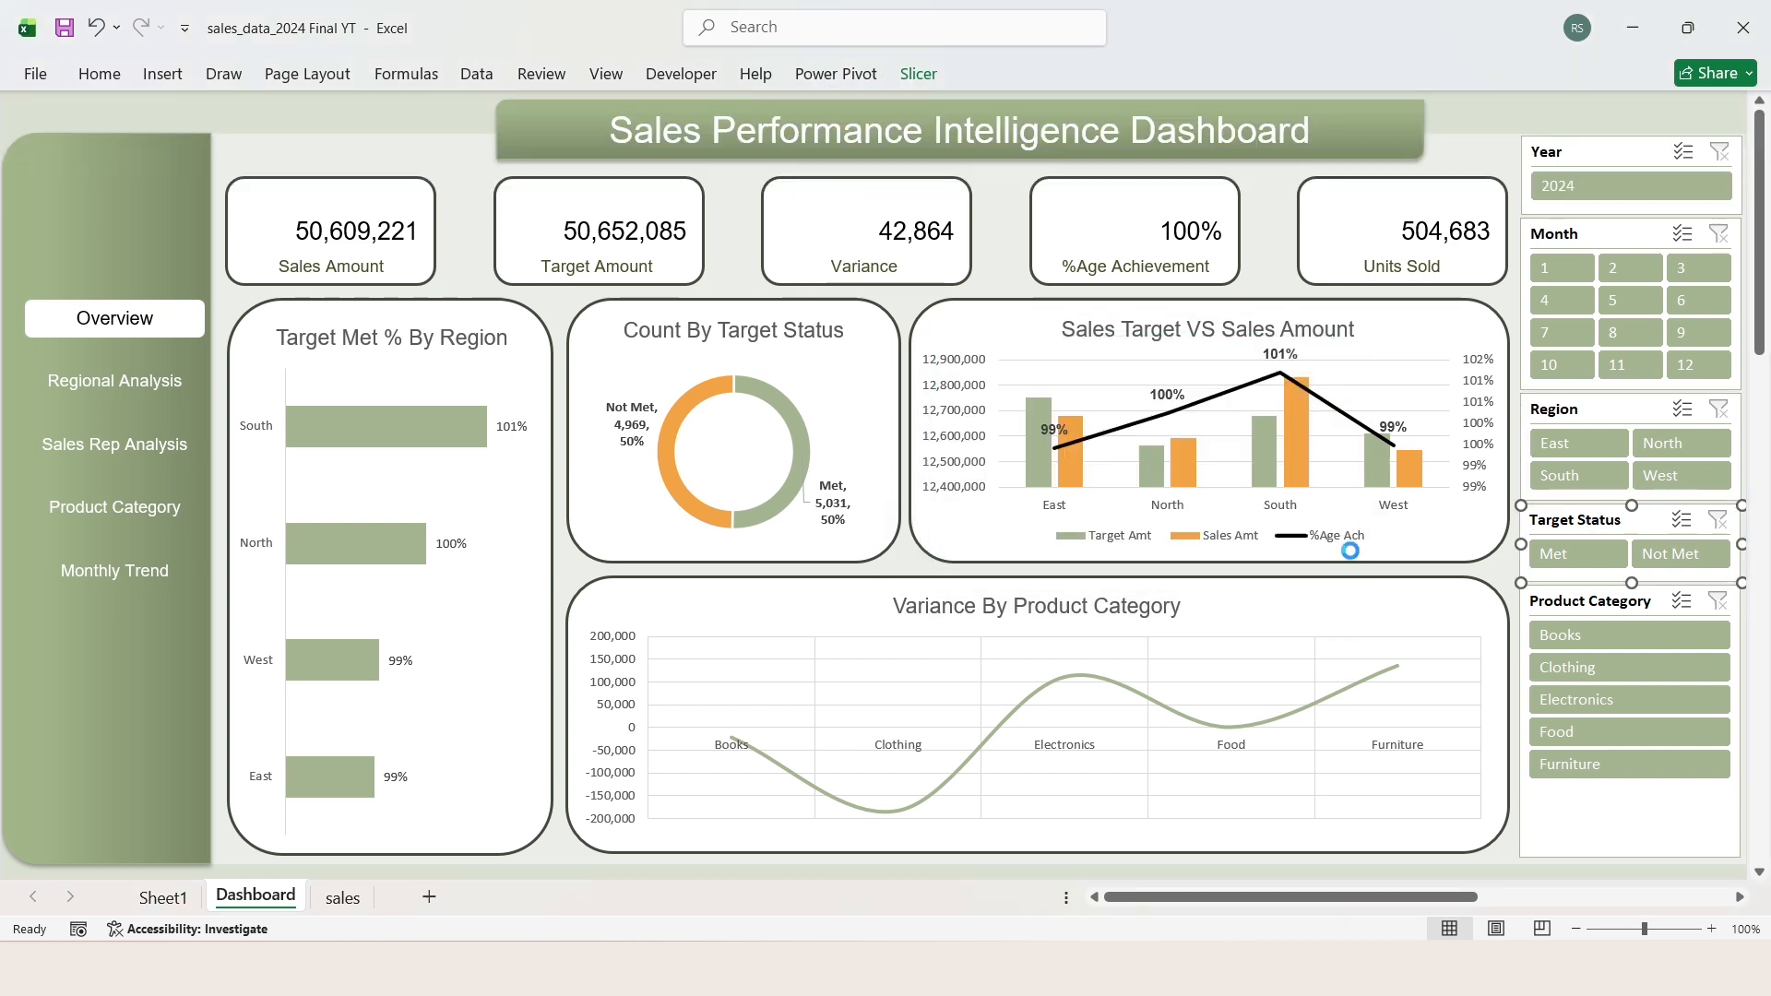
# Step: Connect the Product Category slicer to the remaining PivotTables on Sheet1
pyautogui.click(1590, 600)
pyautogui.click(919, 74)
pyautogui.click(286, 138)
pyautogui.click(1320, 507)
pyautogui.click(1227, 537)
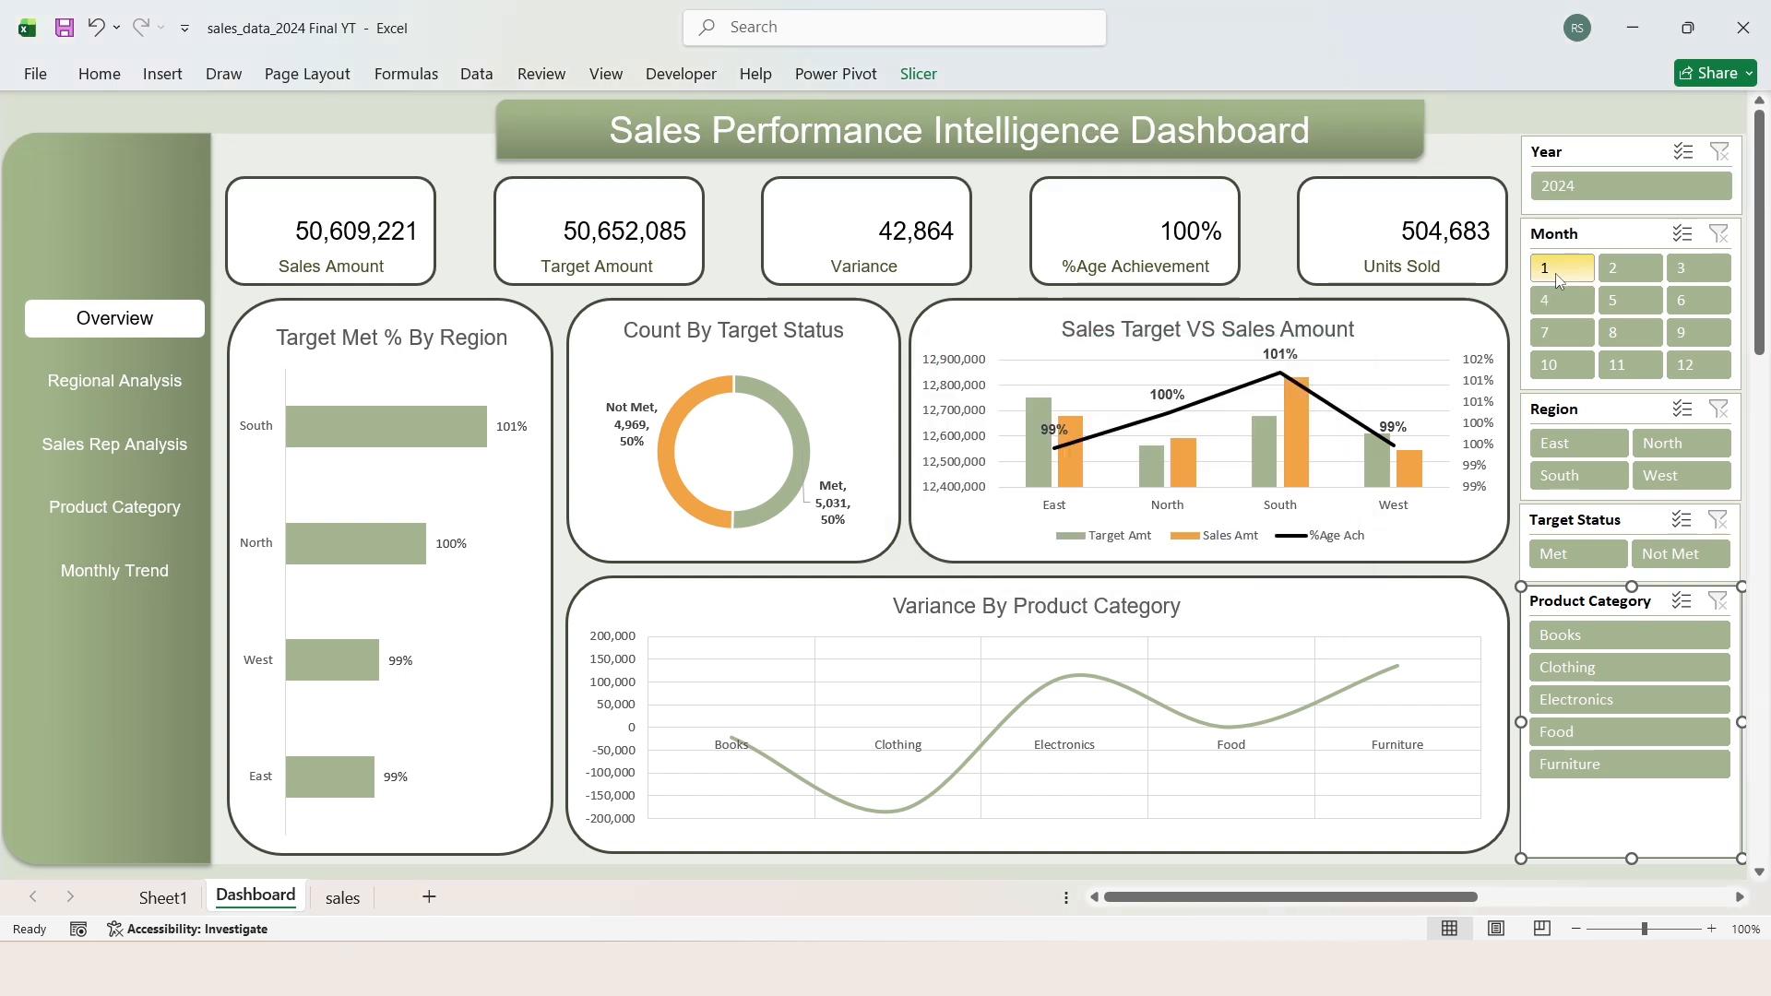
# Step: Test the slicers with months 1, 2 and 3, region North and category Books, and clear all three filters
pyautogui.click(1558, 271)
pyautogui.click(1621, 272)
pyautogui.click(1685, 273)
pyautogui.click(1681, 443)
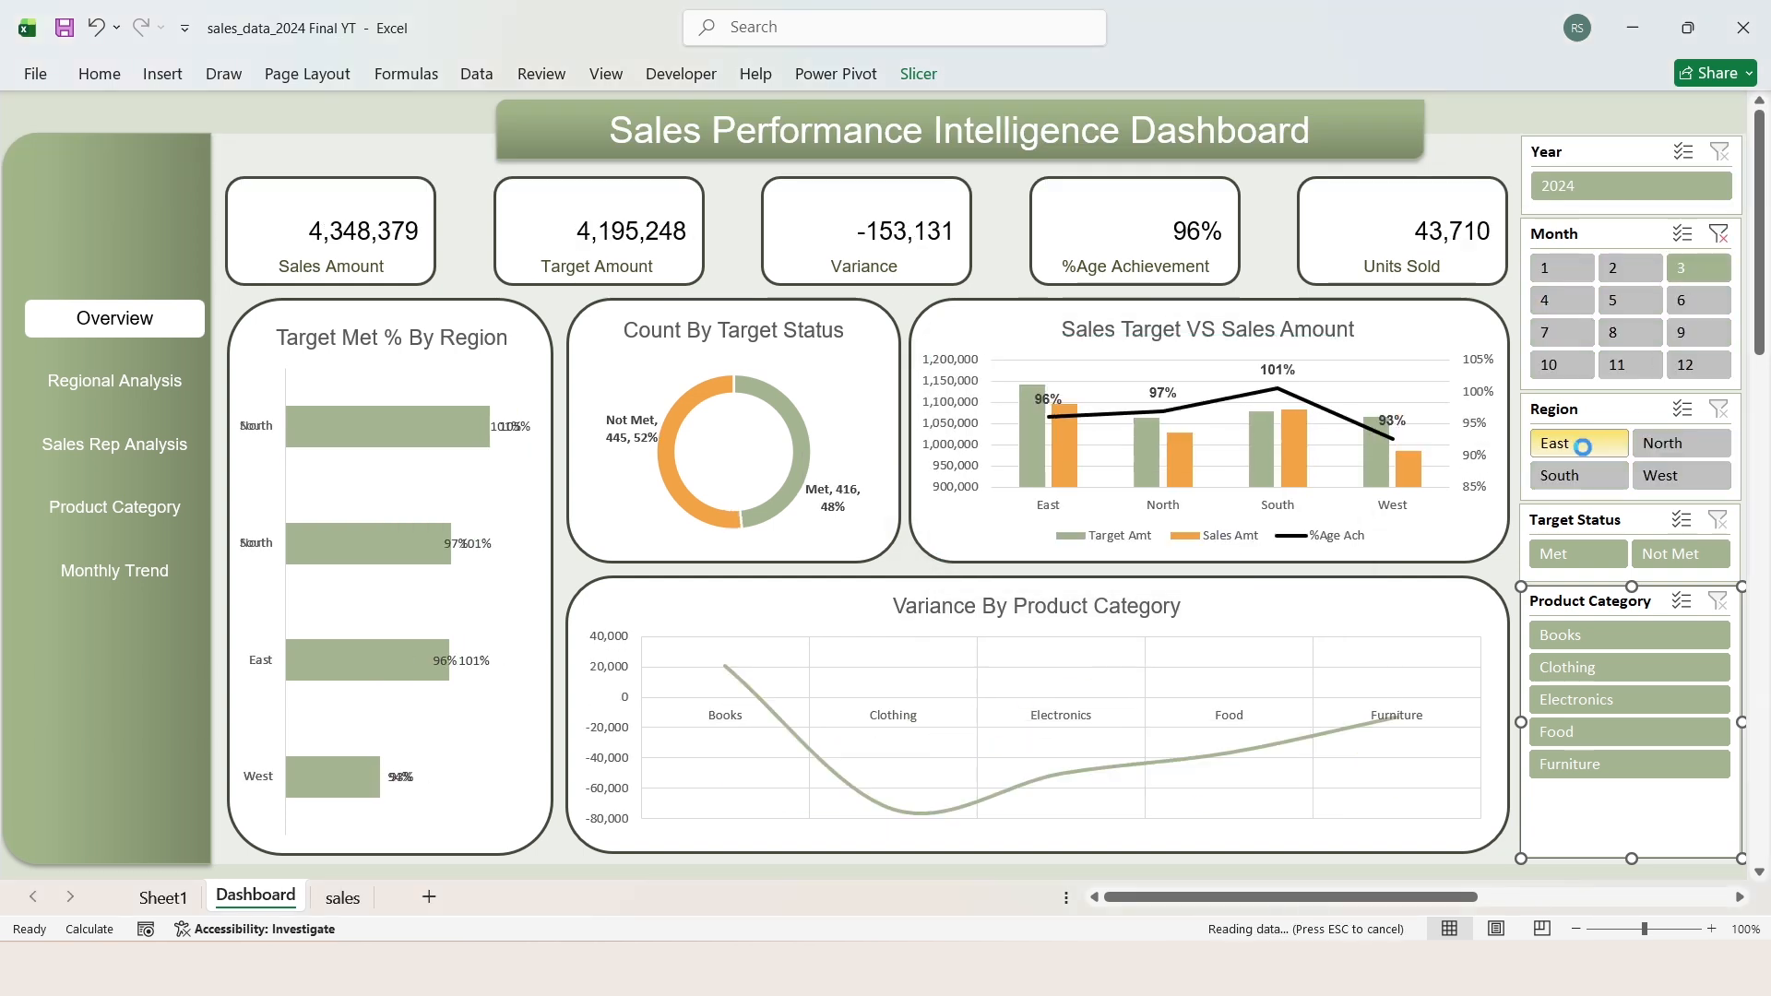
pyautogui.click(1562, 635)
pyautogui.click(1718, 600)
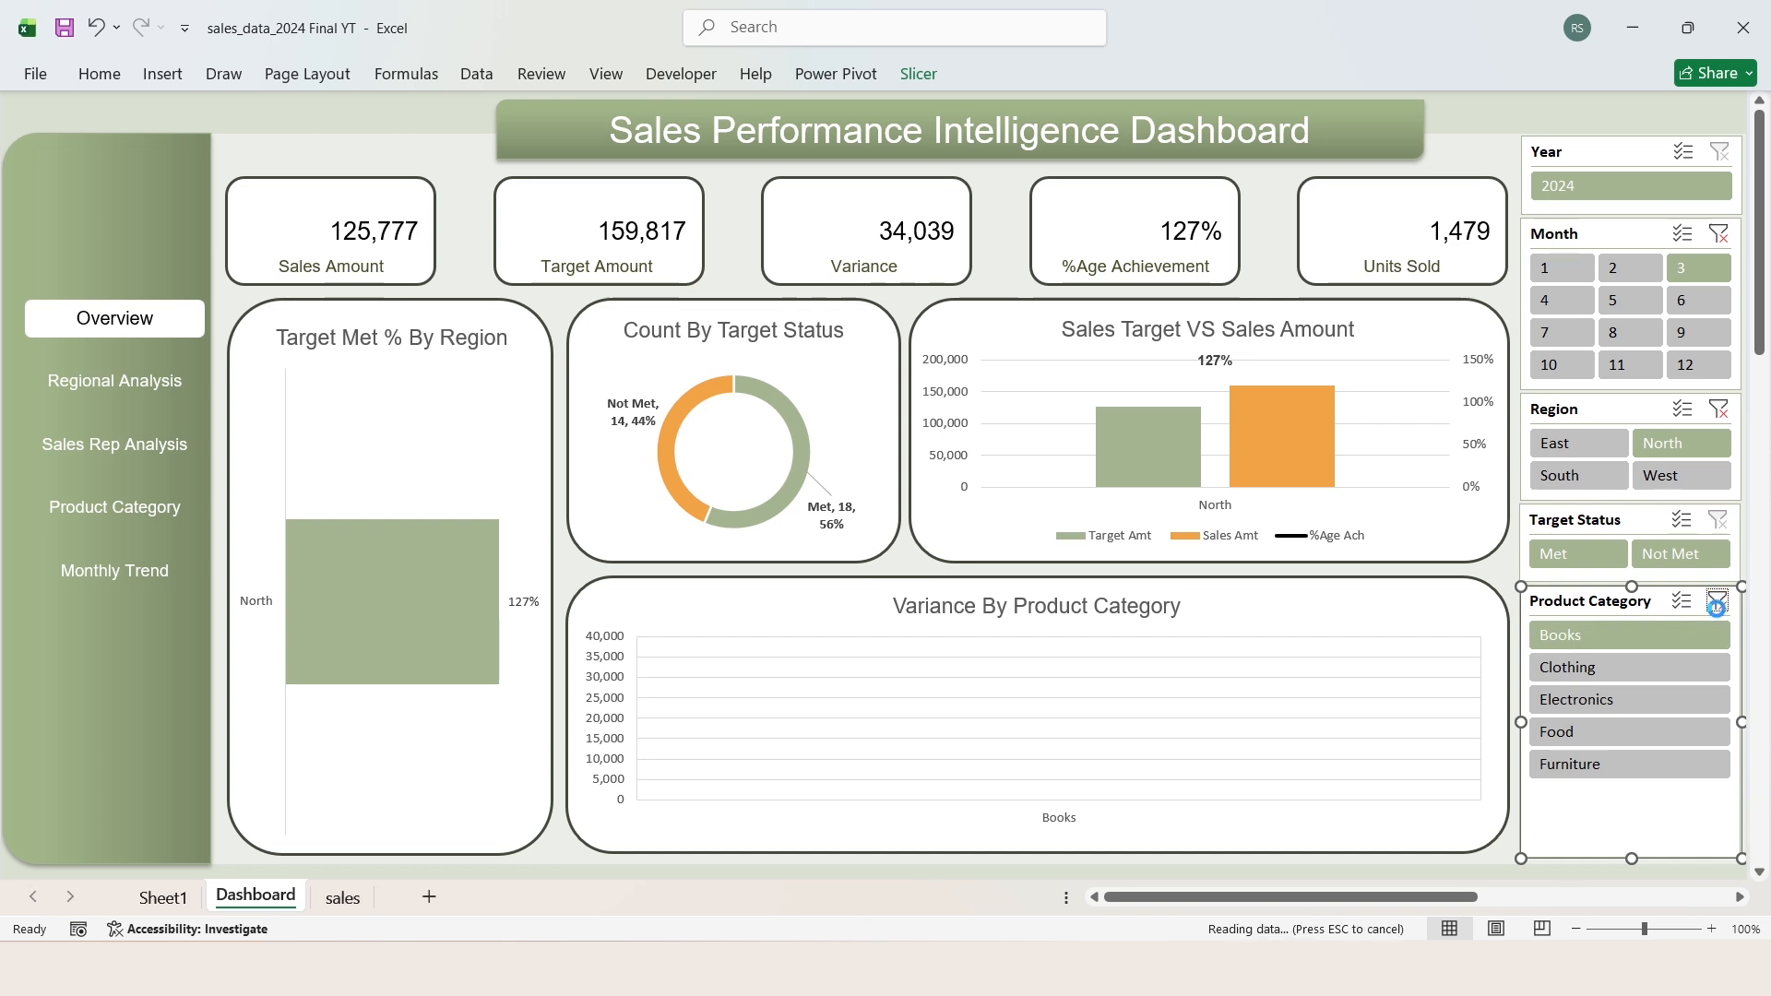
pyautogui.click(1717, 409)
pyautogui.click(1718, 234)
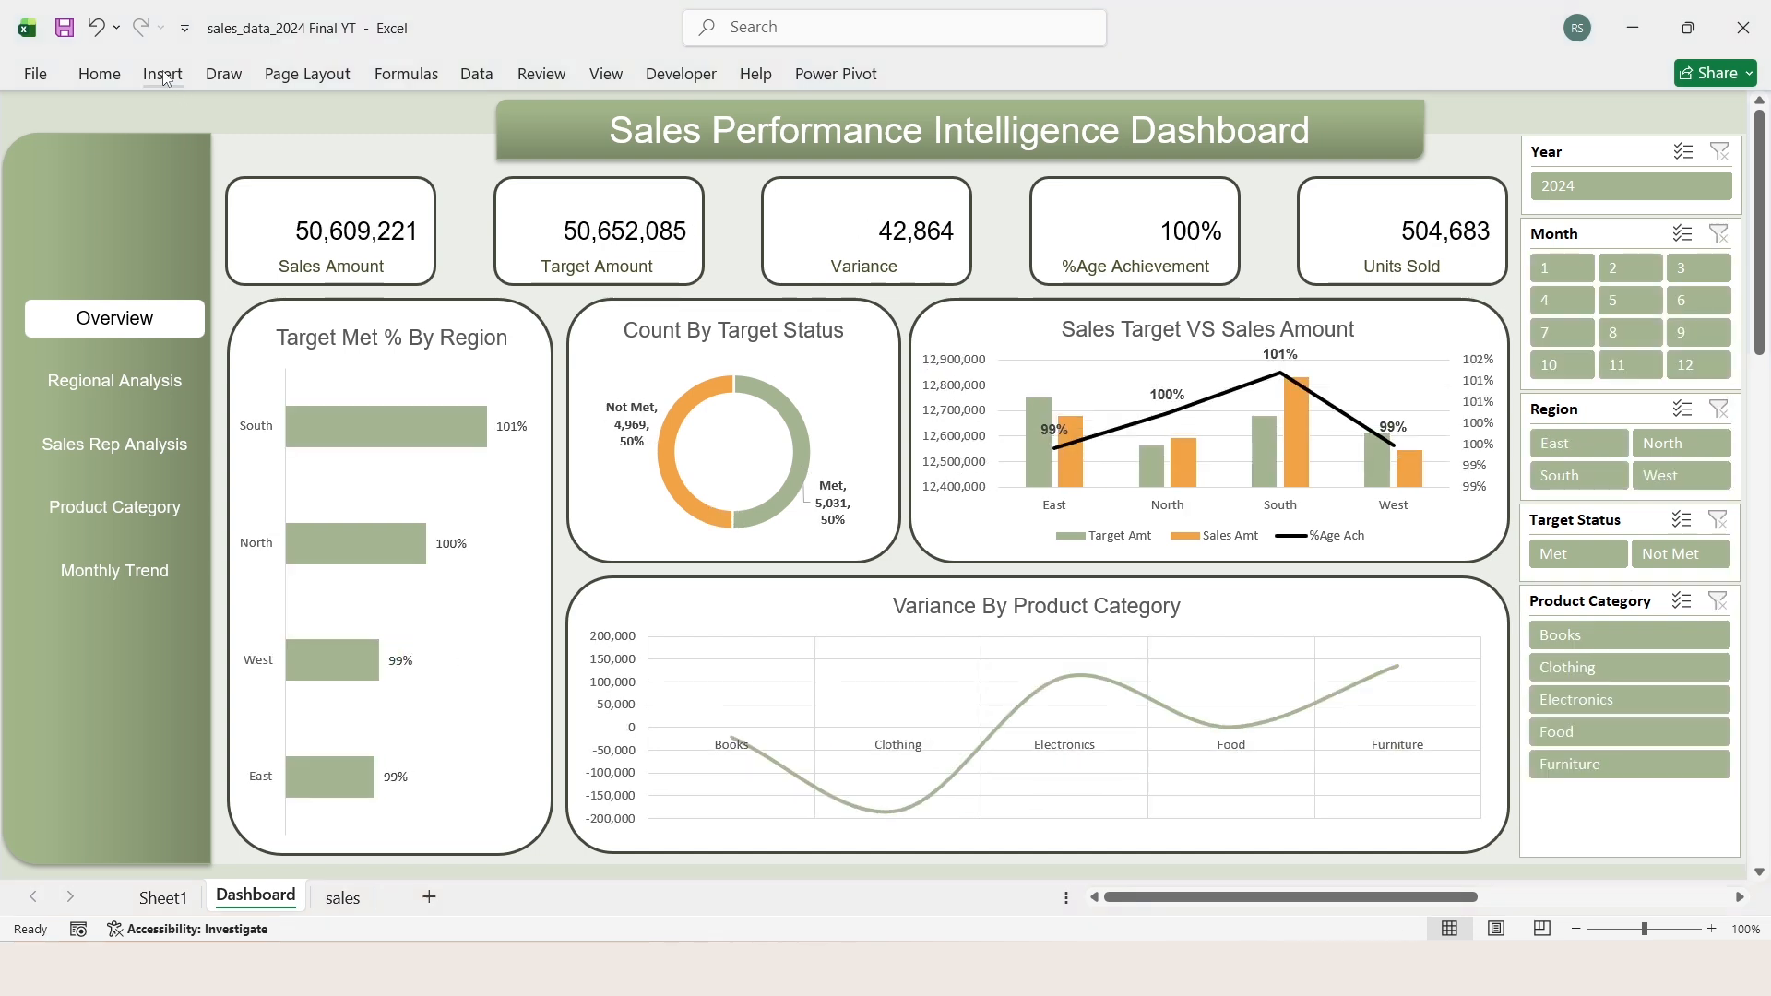
# Step: Insert the add-cart picture from the icons folder over the cells and move it onto the chart area
pyautogui.click(163, 74)
pyautogui.click(277, 135)
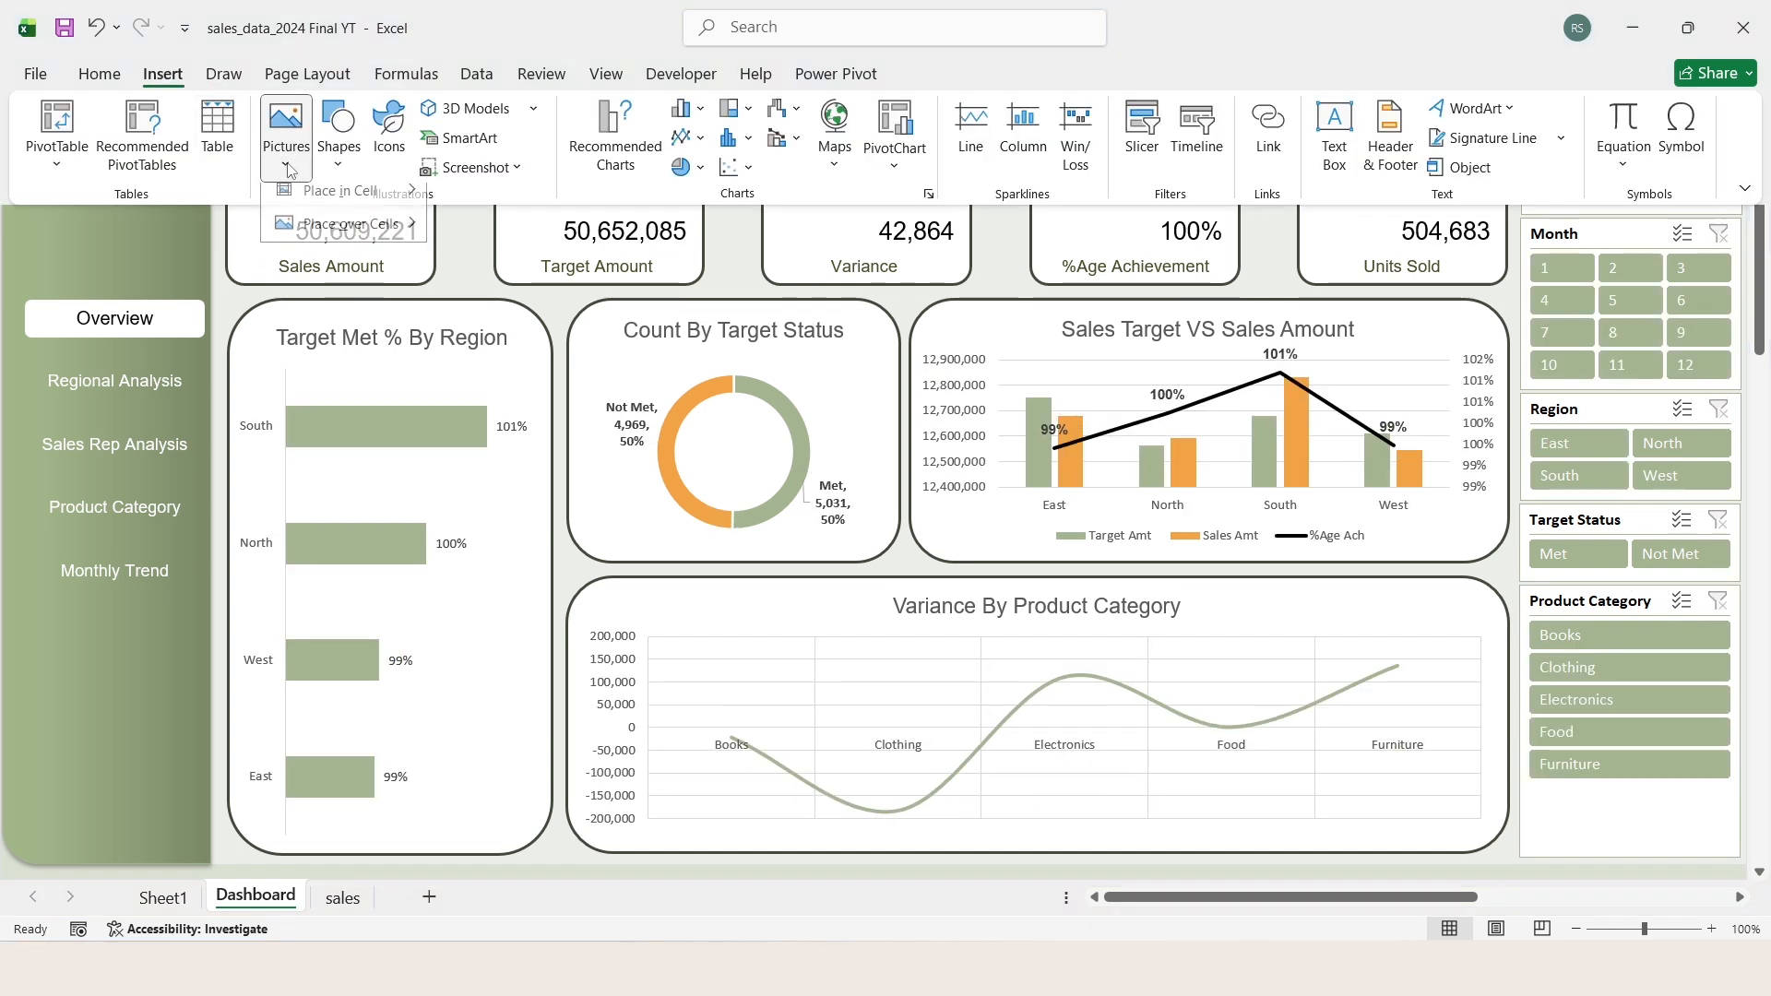
pyautogui.moveTo(354, 234)
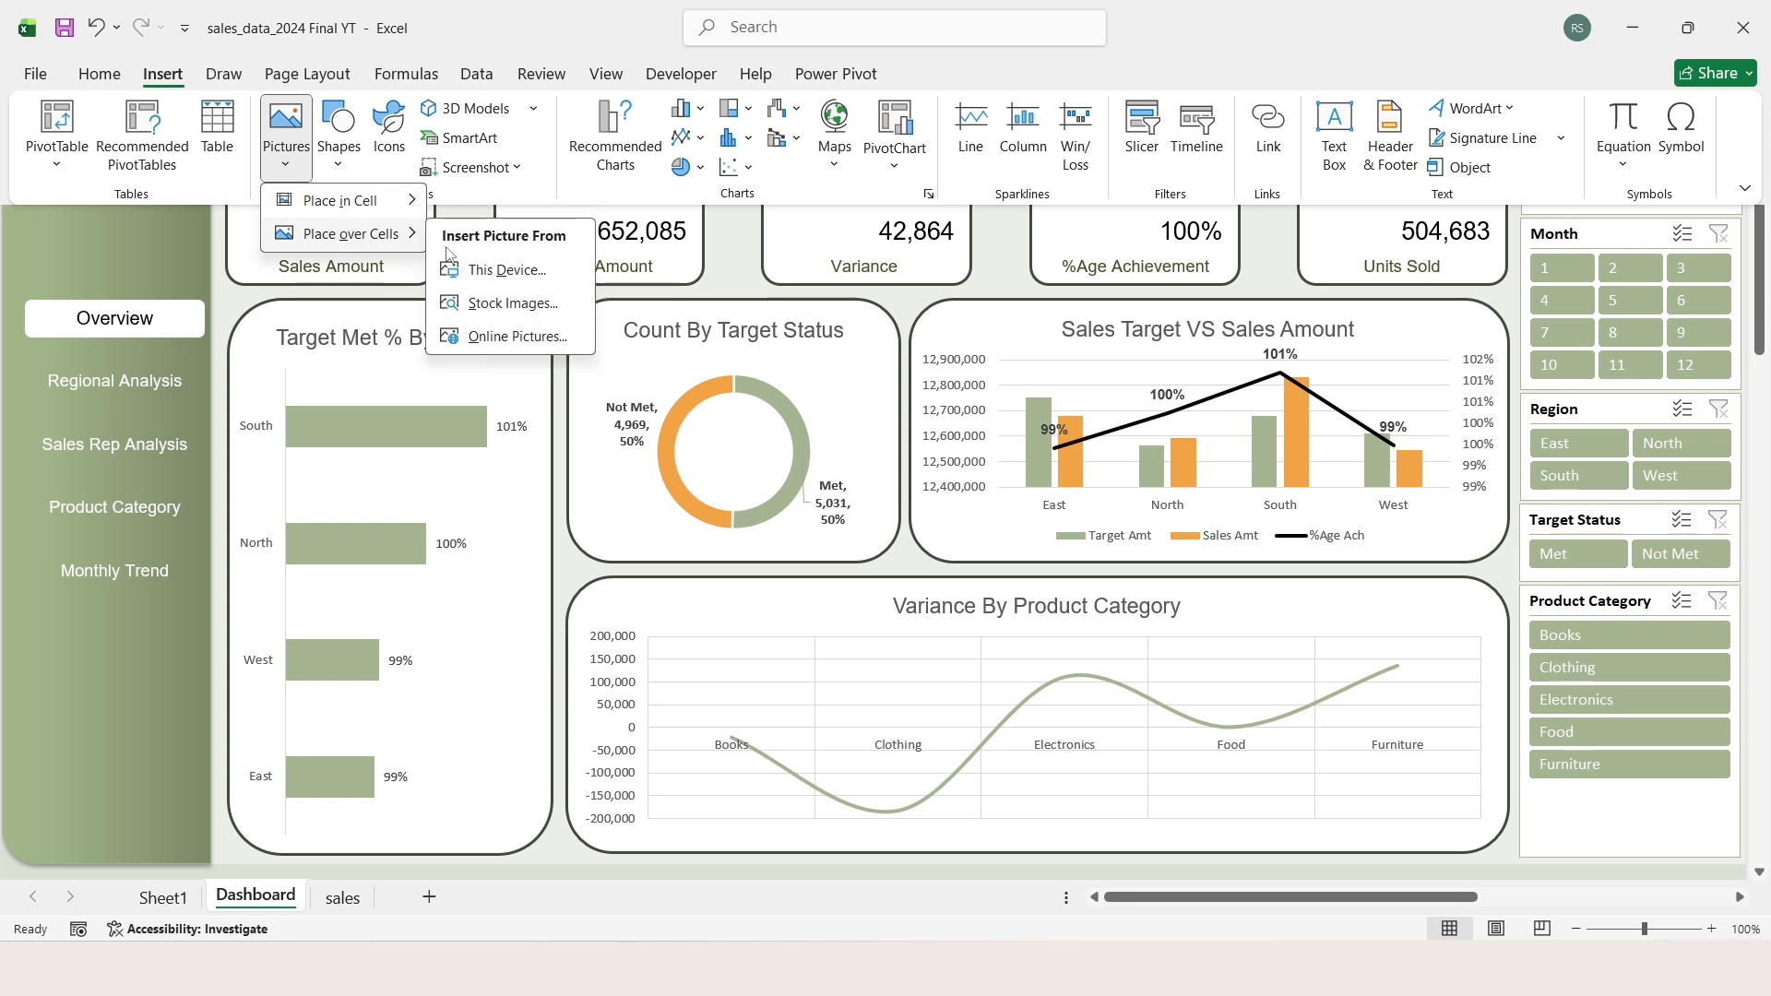
pyautogui.click(486, 271)
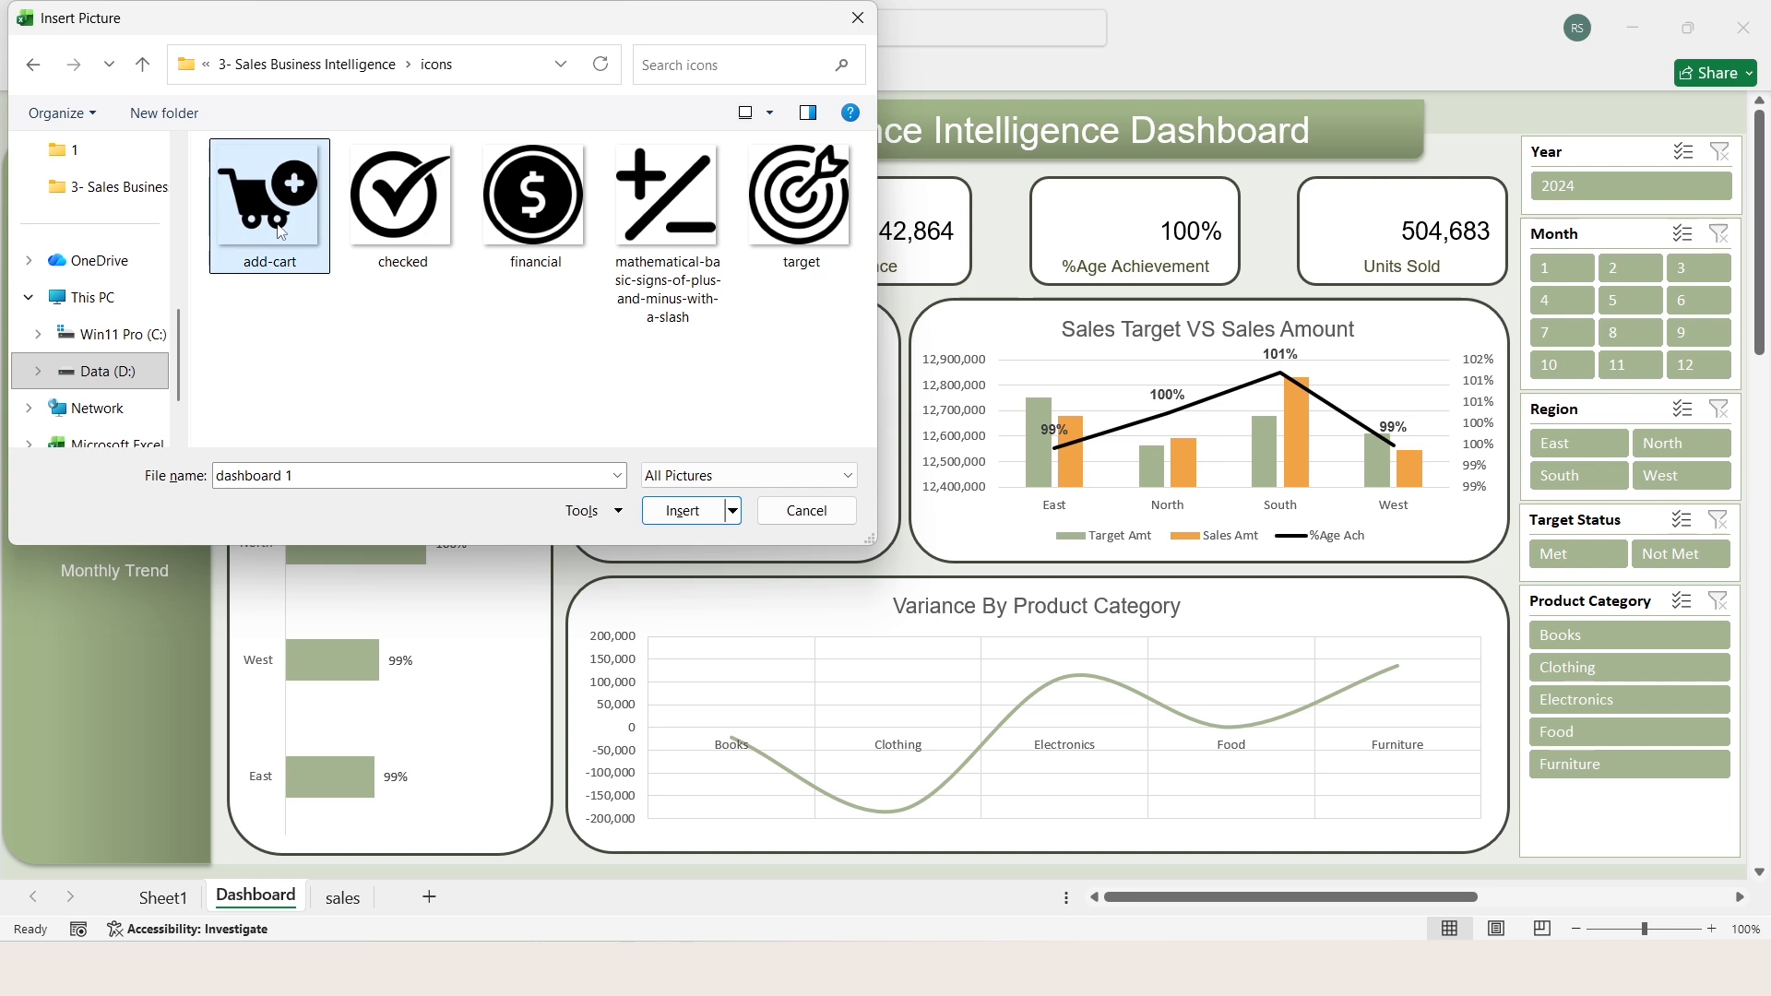
pyautogui.click(281, 231)
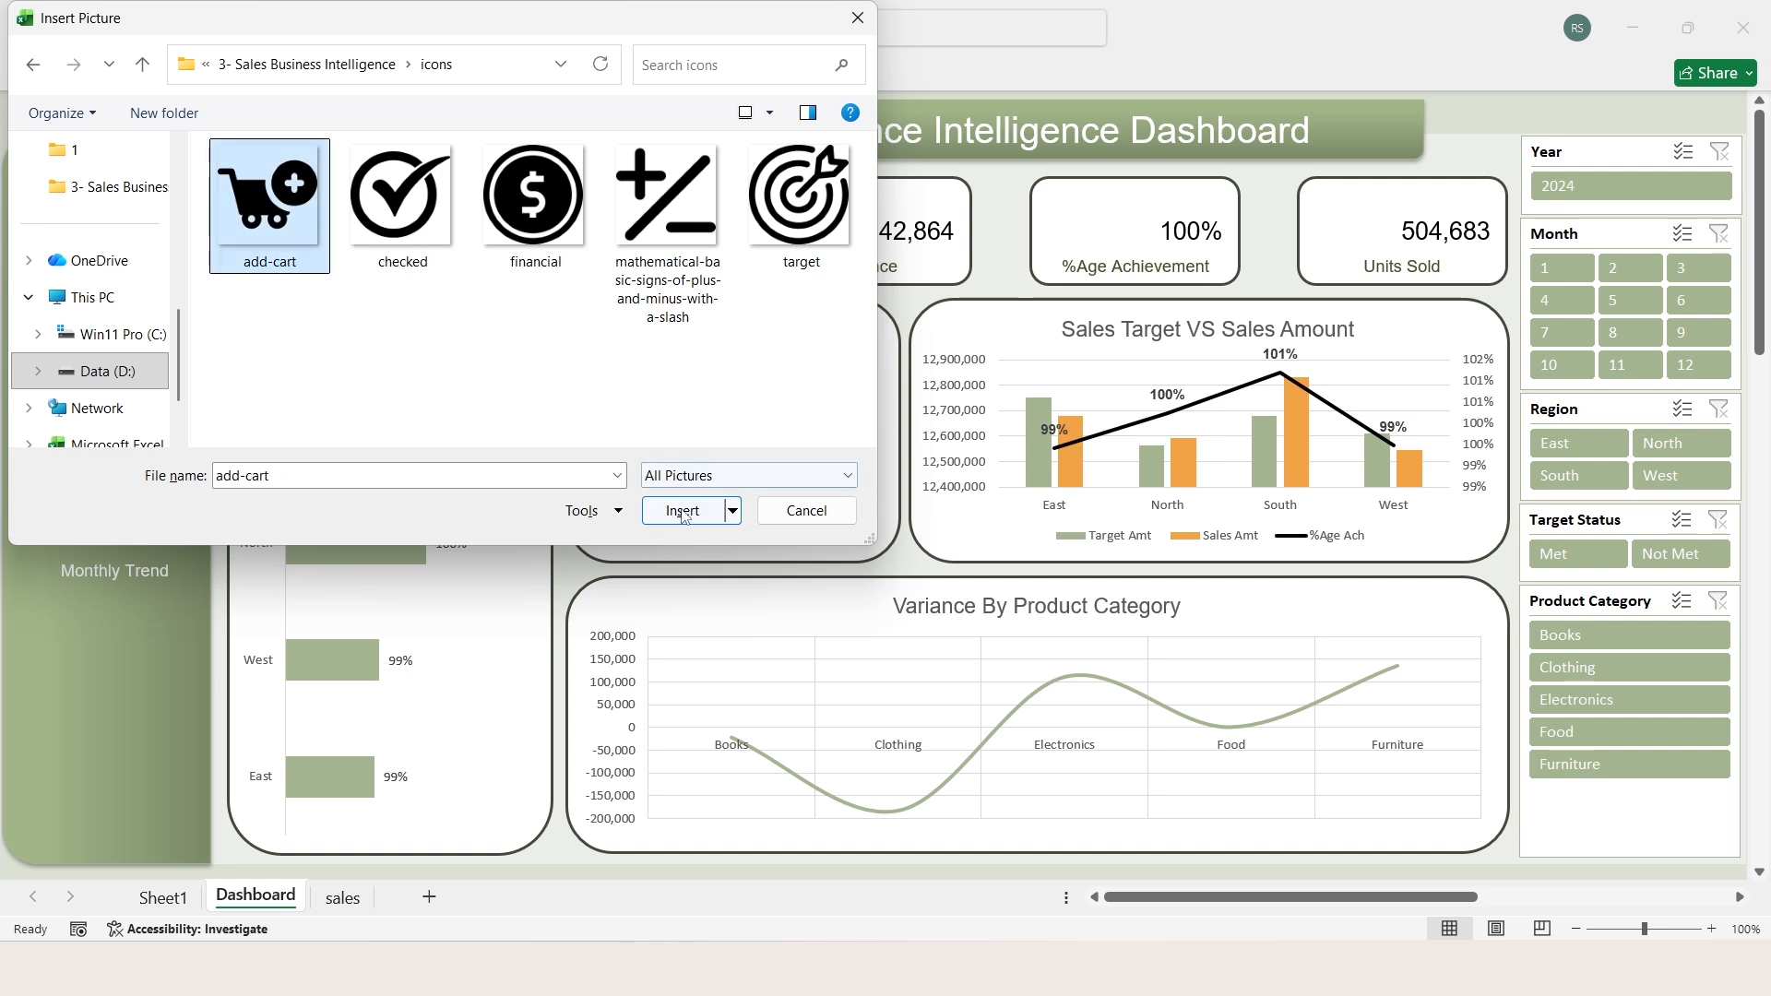
pyautogui.click(683, 513)
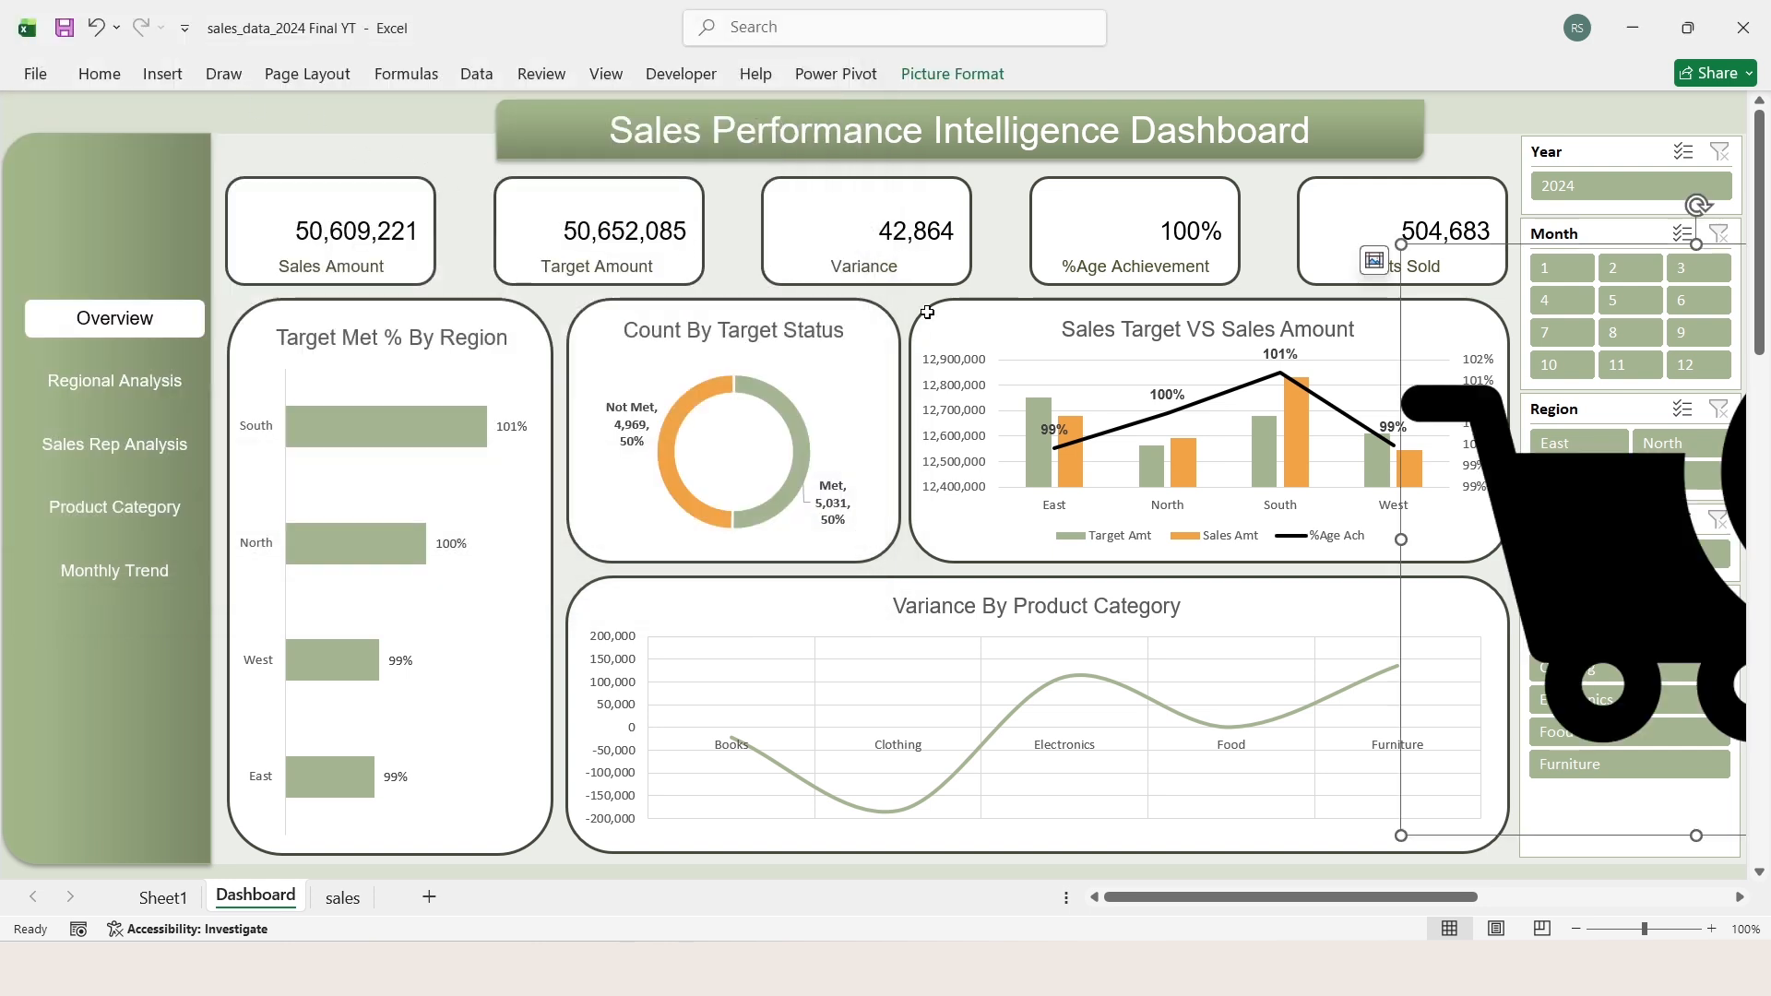
pyautogui.moveTo(1580, 536); pyautogui.dragTo(1236, 523)
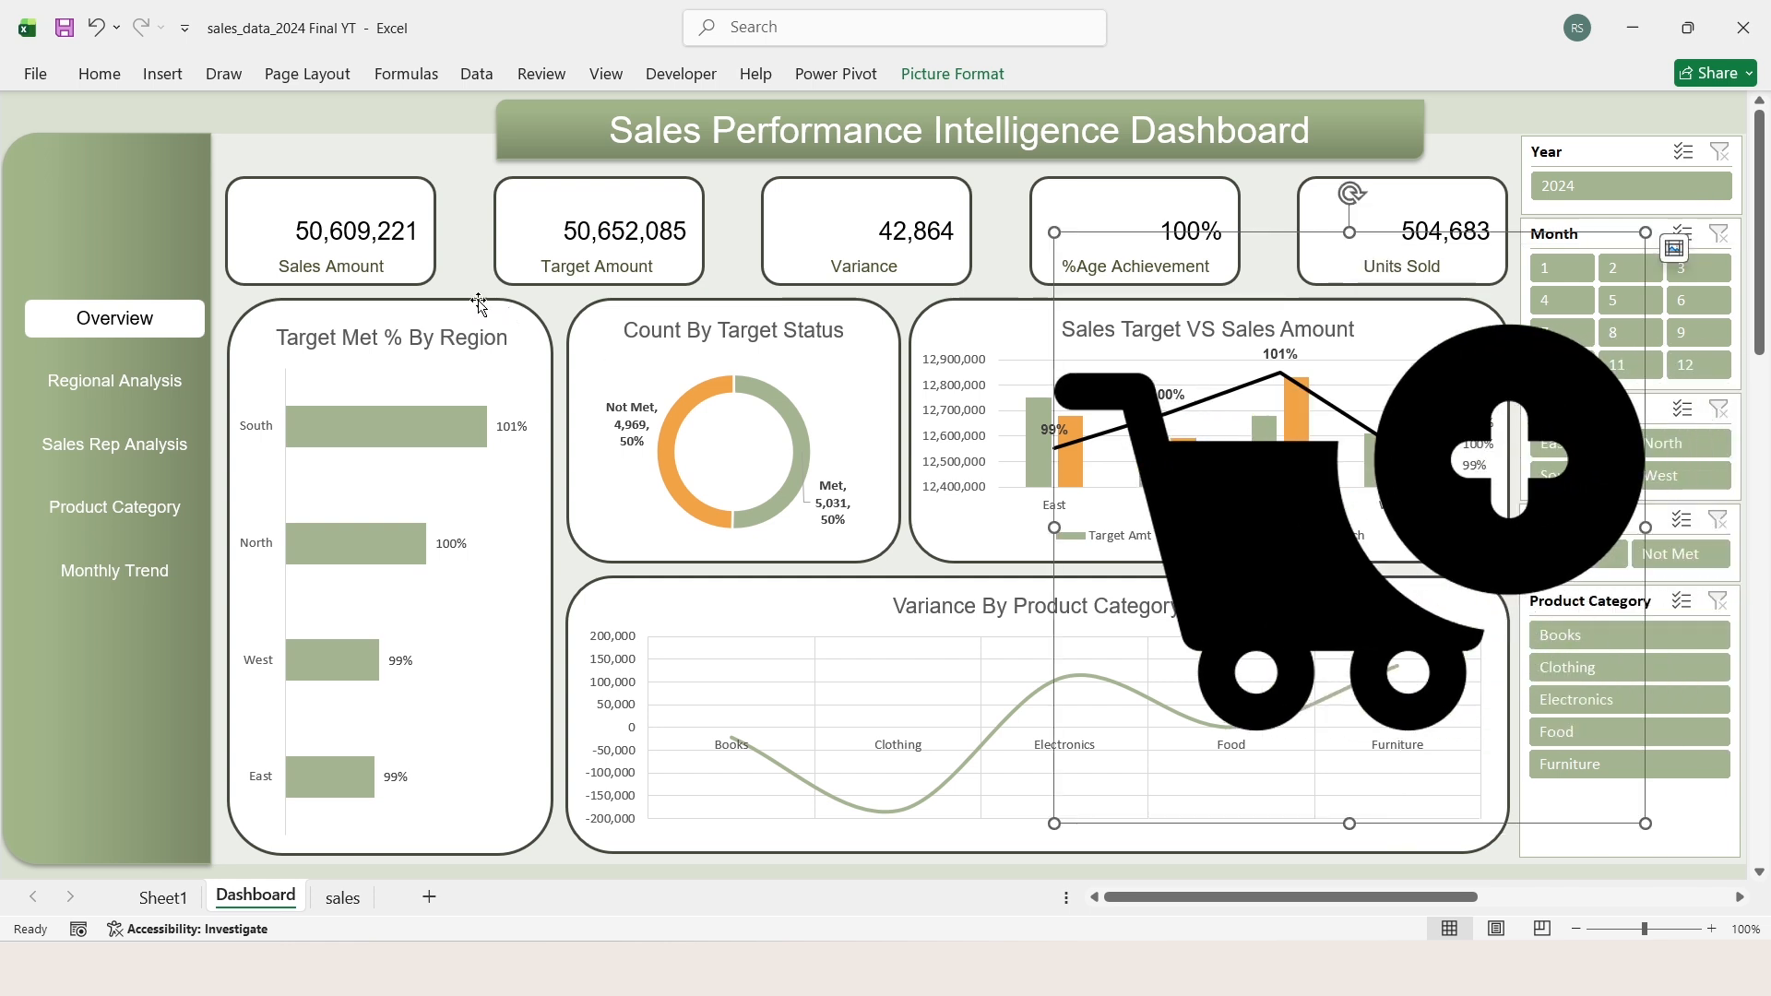
# Step: Insert the checked picture from the icons folder over the cells
pyautogui.click(166, 81)
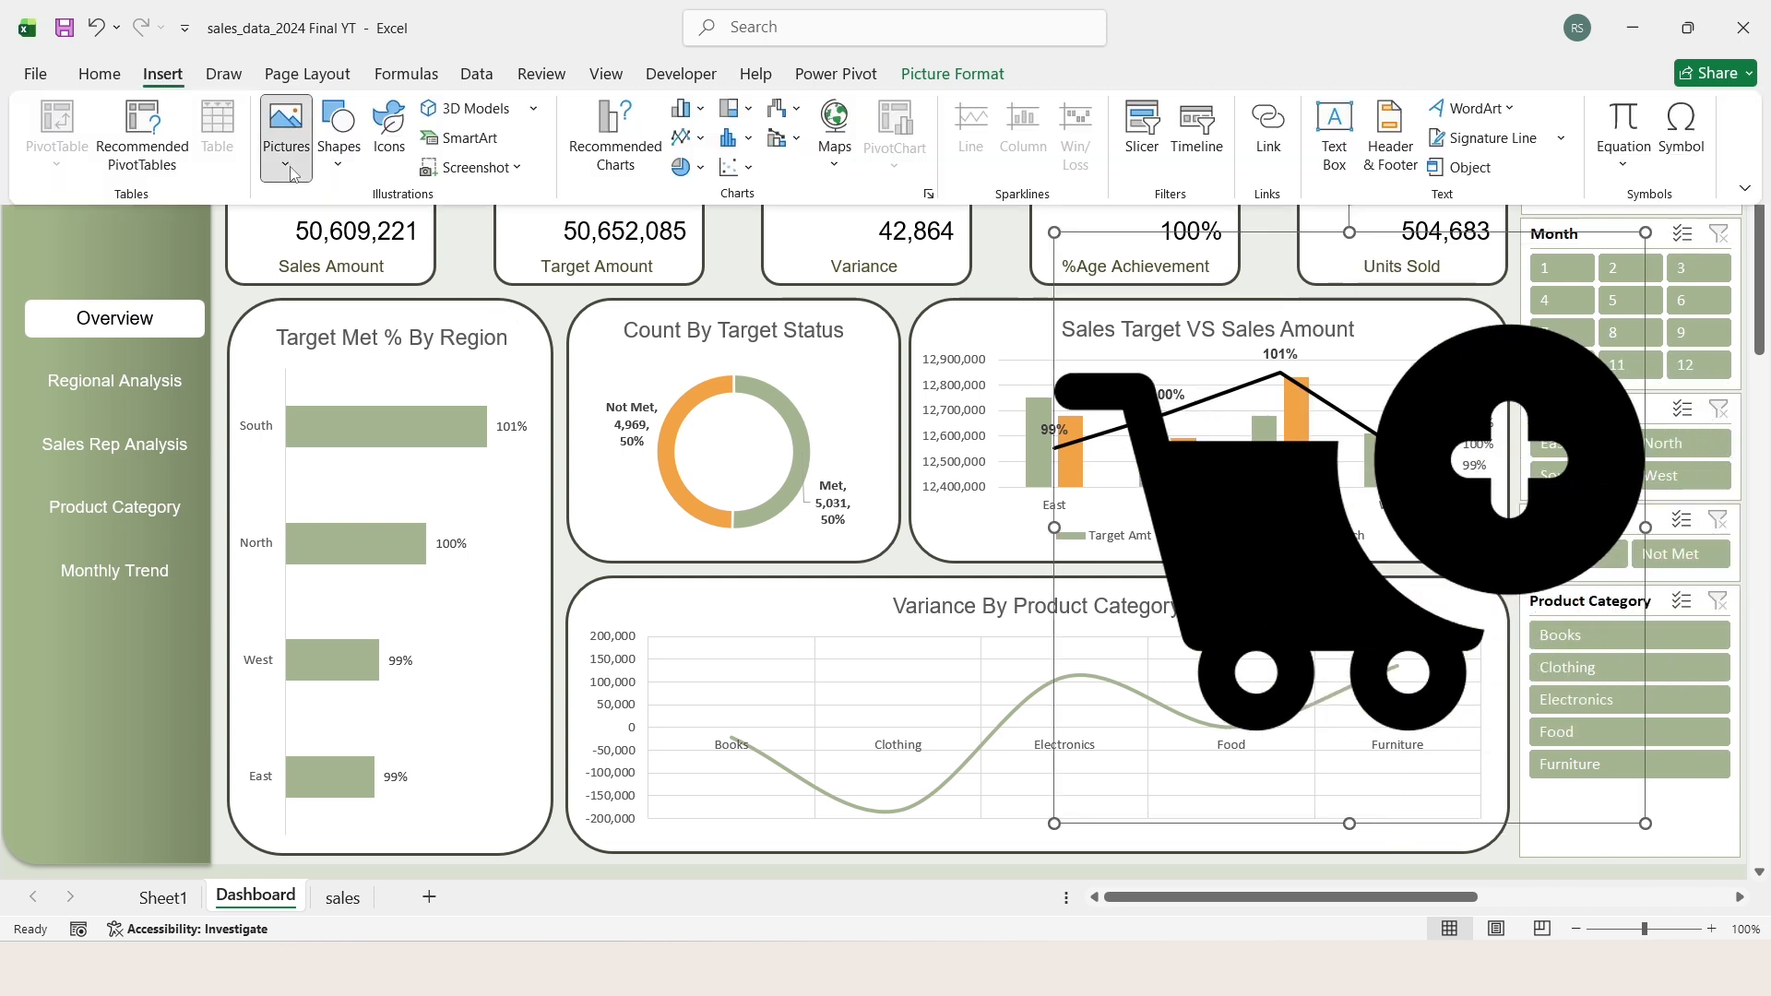
pyautogui.click(290, 174)
pyautogui.click(490, 274)
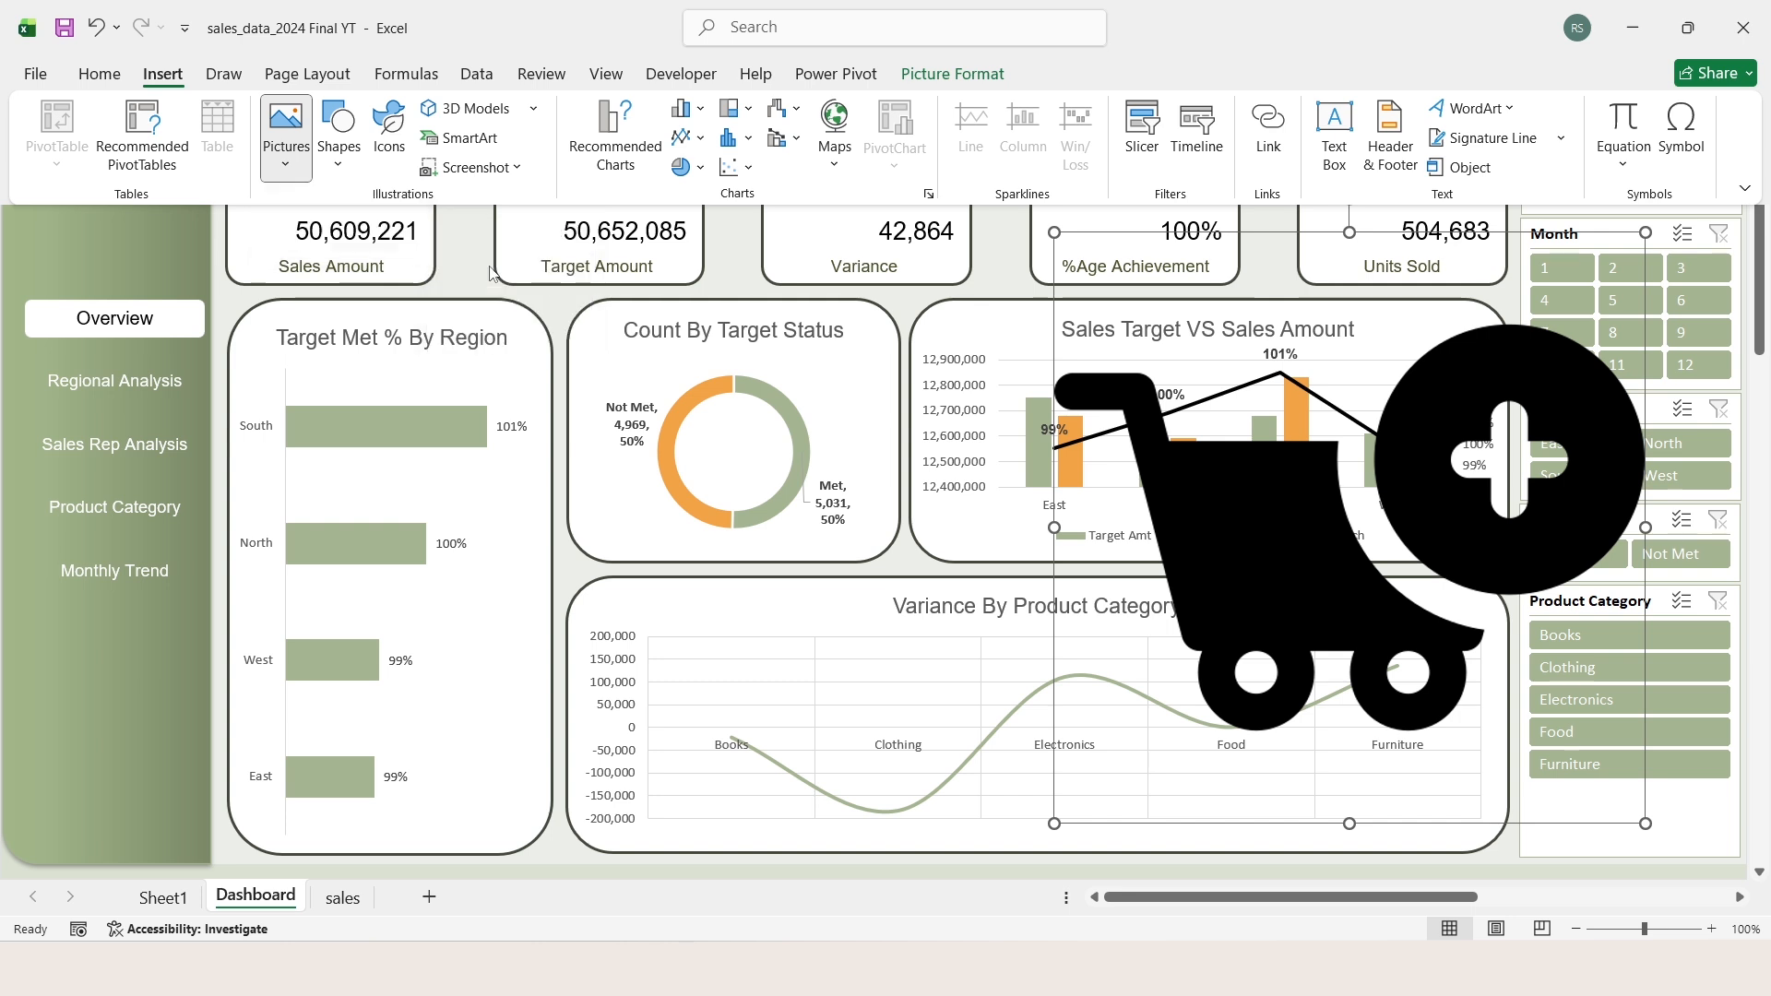
pyautogui.click(389, 220)
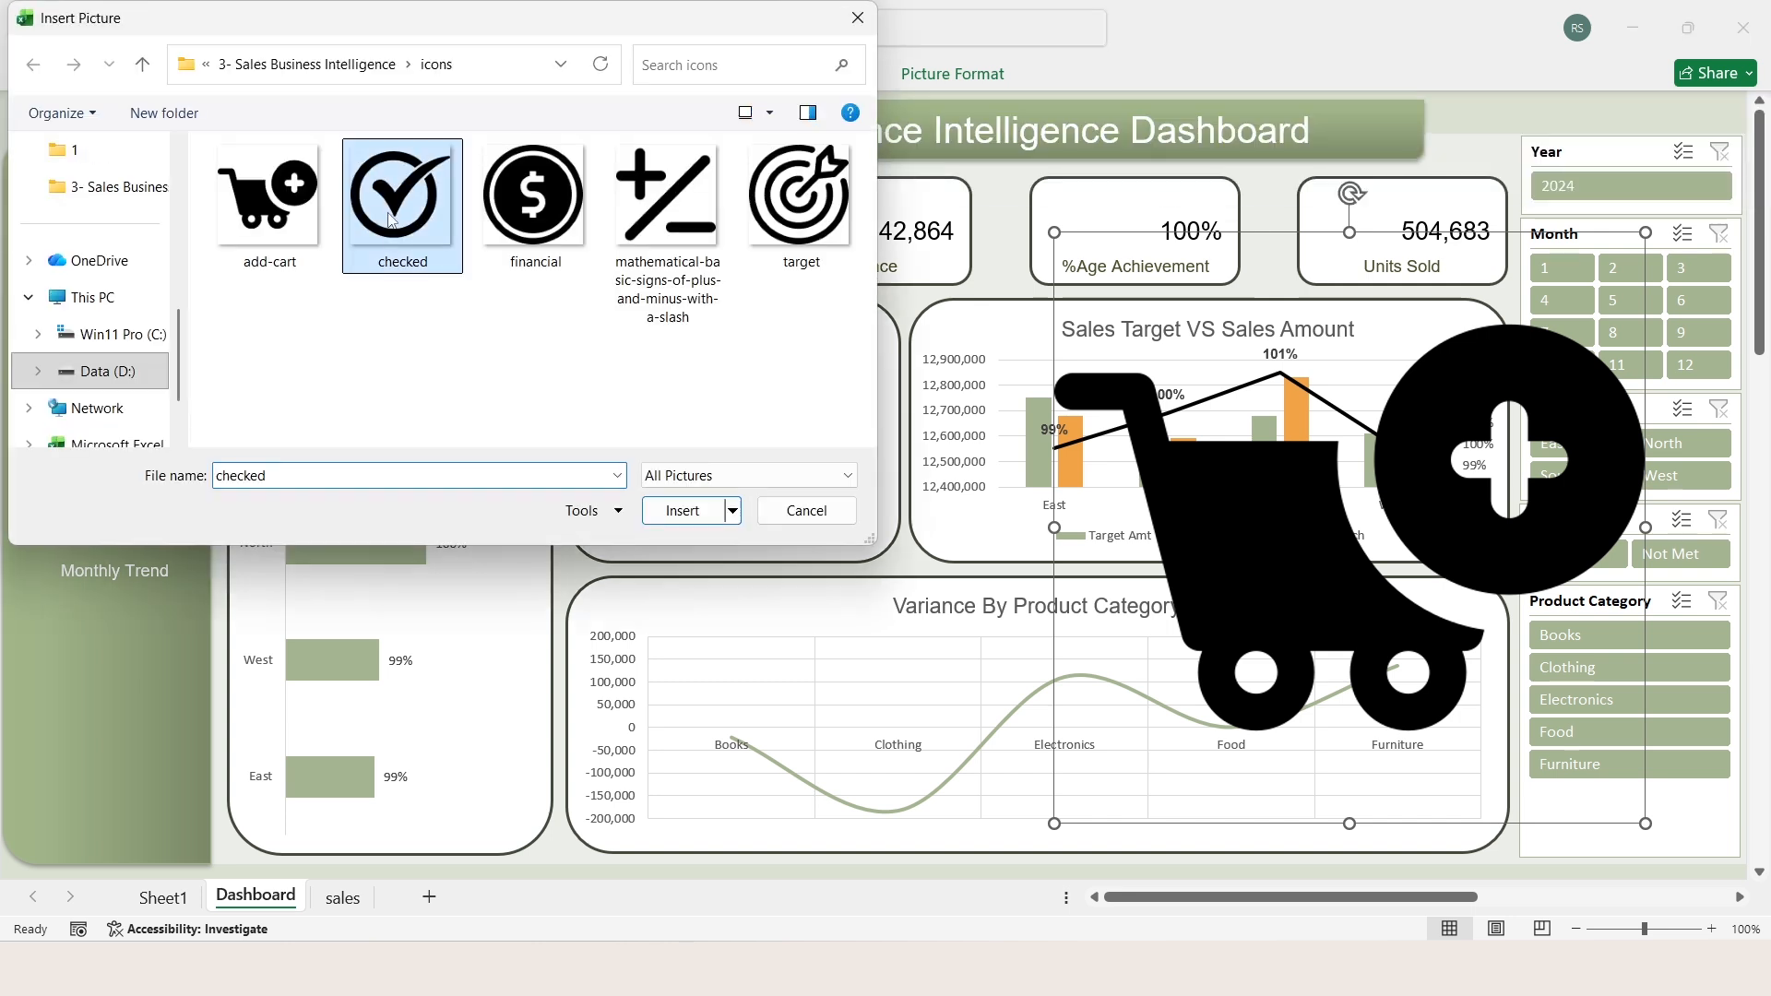
pyautogui.doubleClick(389, 219)
# Step: Insert the financial dollar-sign picture from the icons folder over the cells
pyautogui.click(163, 79)
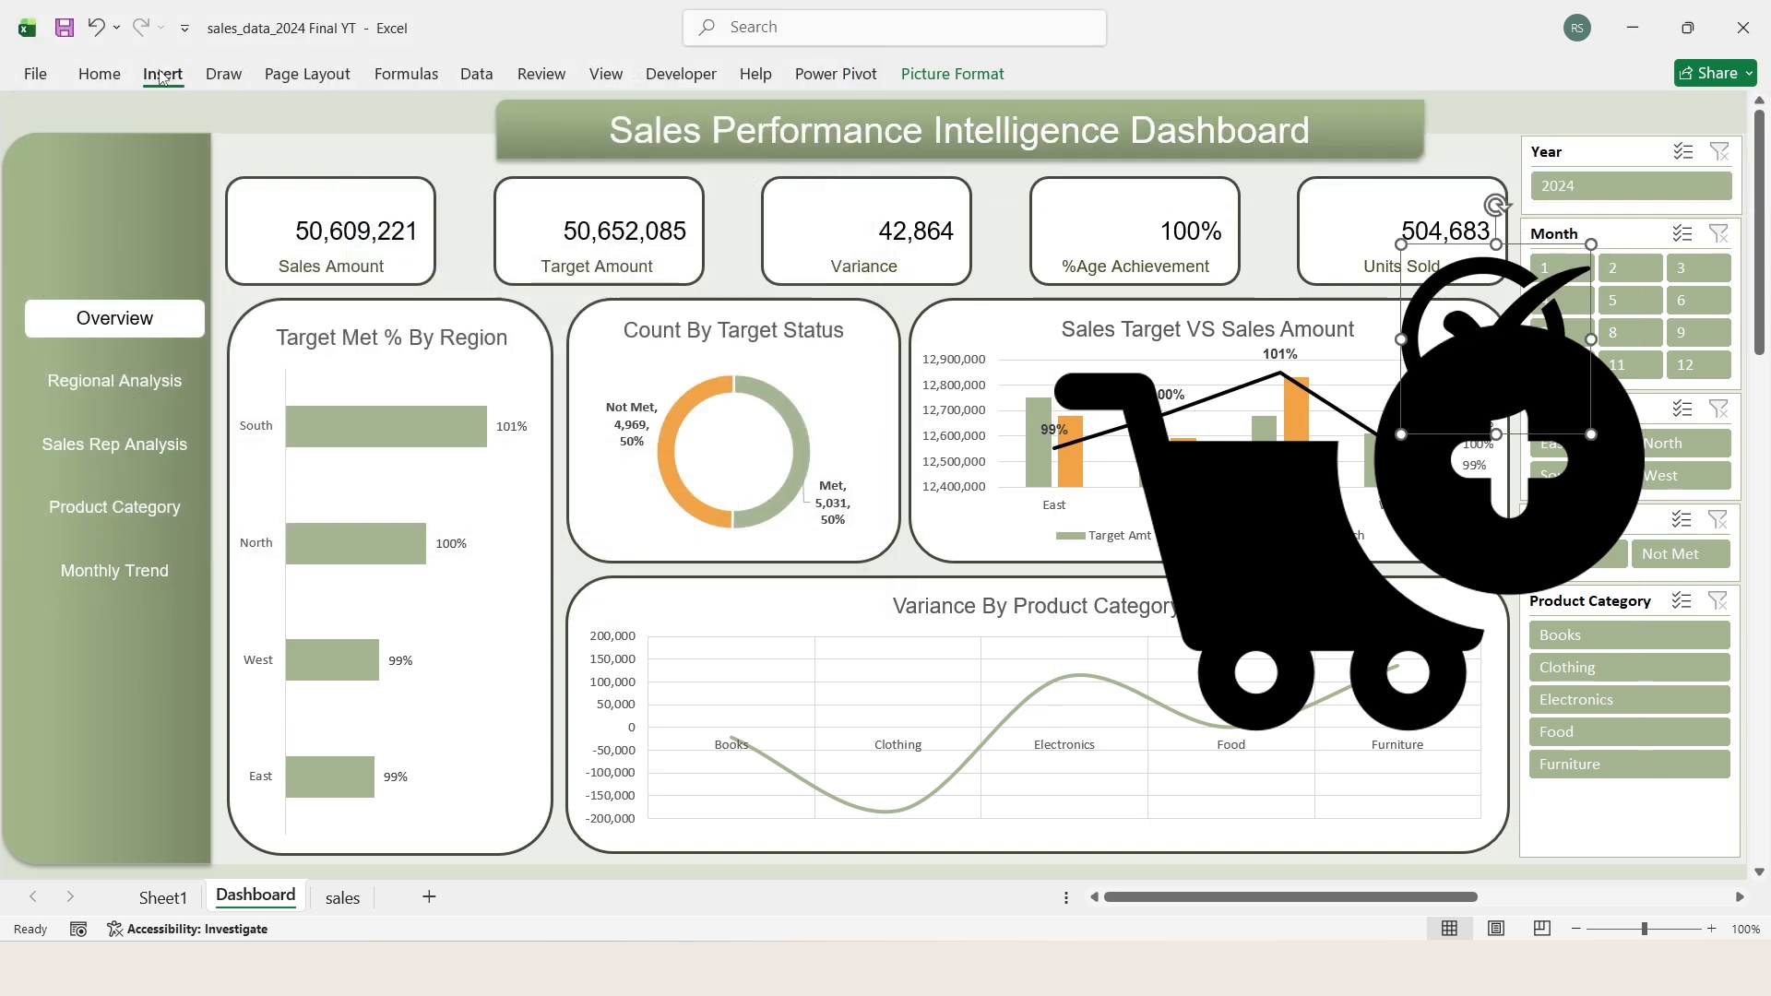
pyautogui.click(336, 164)
pyautogui.click(287, 166)
pyautogui.moveTo(336, 235)
pyautogui.click(463, 274)
pyautogui.doubleClick(530, 220)
# Step: Insert a second copy of the financial picture from the icons folder
pyautogui.click(163, 78)
pyautogui.click(287, 166)
pyautogui.click(463, 275)
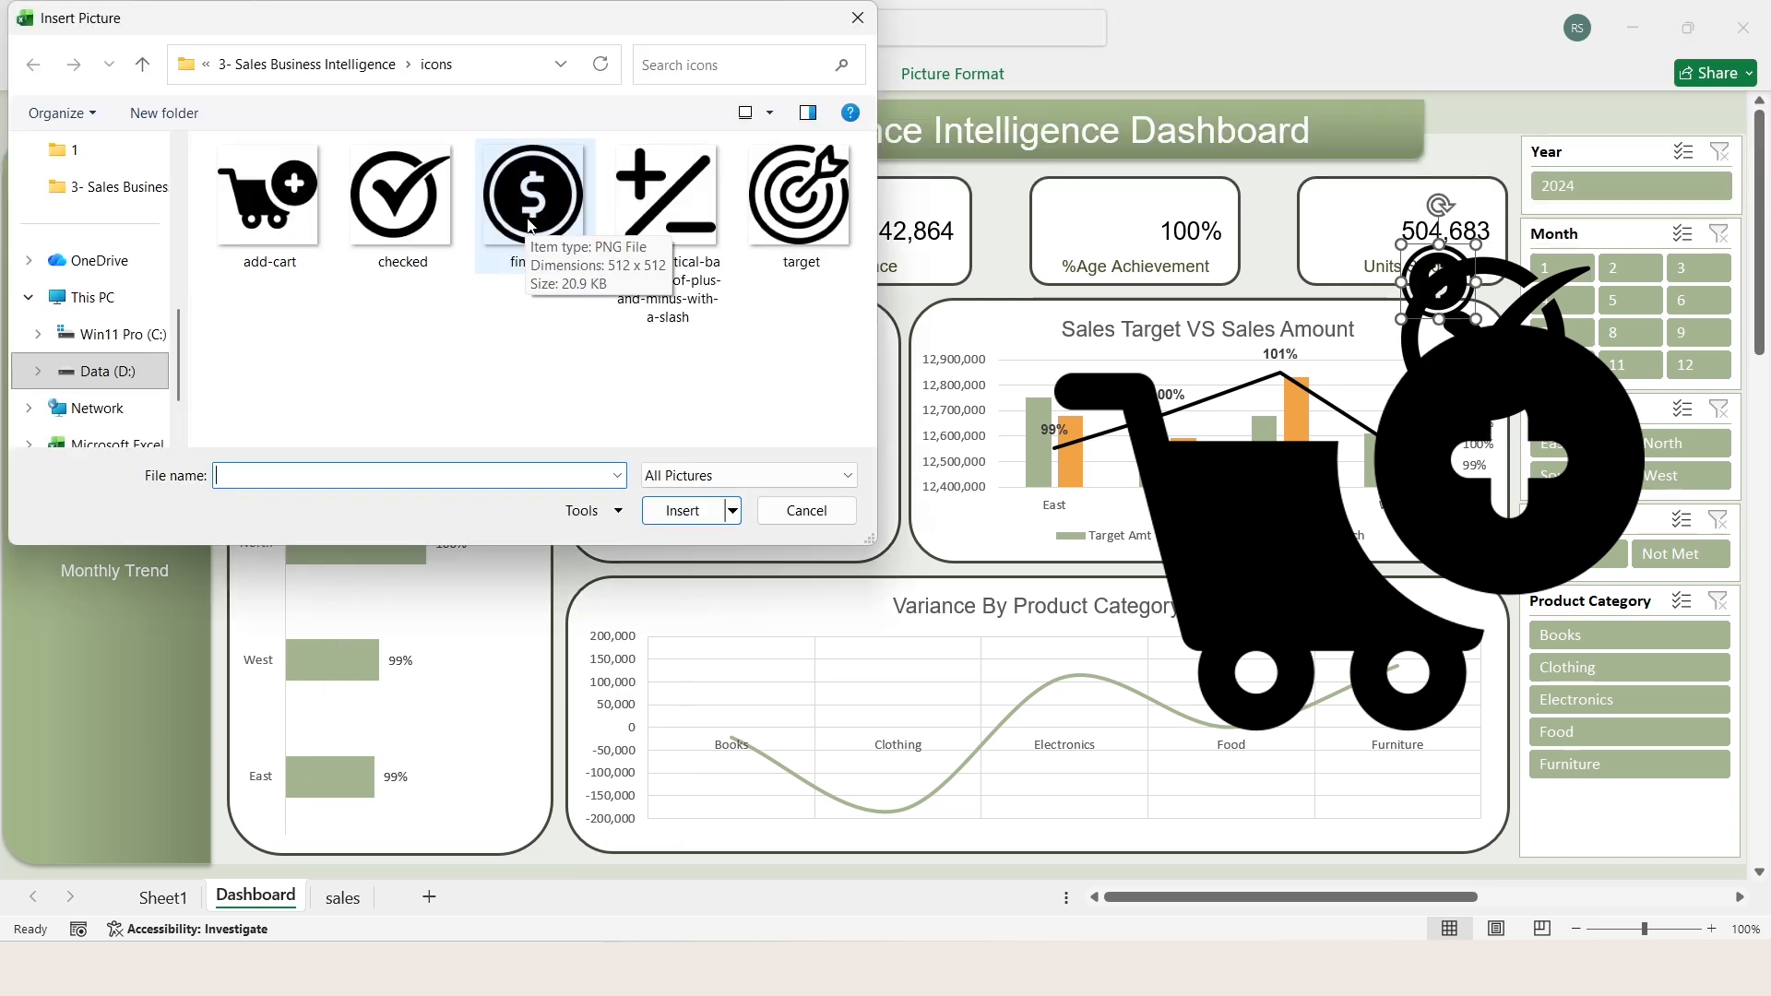
pyautogui.doubleClick(529, 223)
# Step: Insert the plus-and-minus sign picture and the target picture from the icons folder over the cells
pyautogui.click(164, 77)
pyautogui.click(287, 164)
pyautogui.click(465, 276)
pyautogui.doubleClick(659, 218)
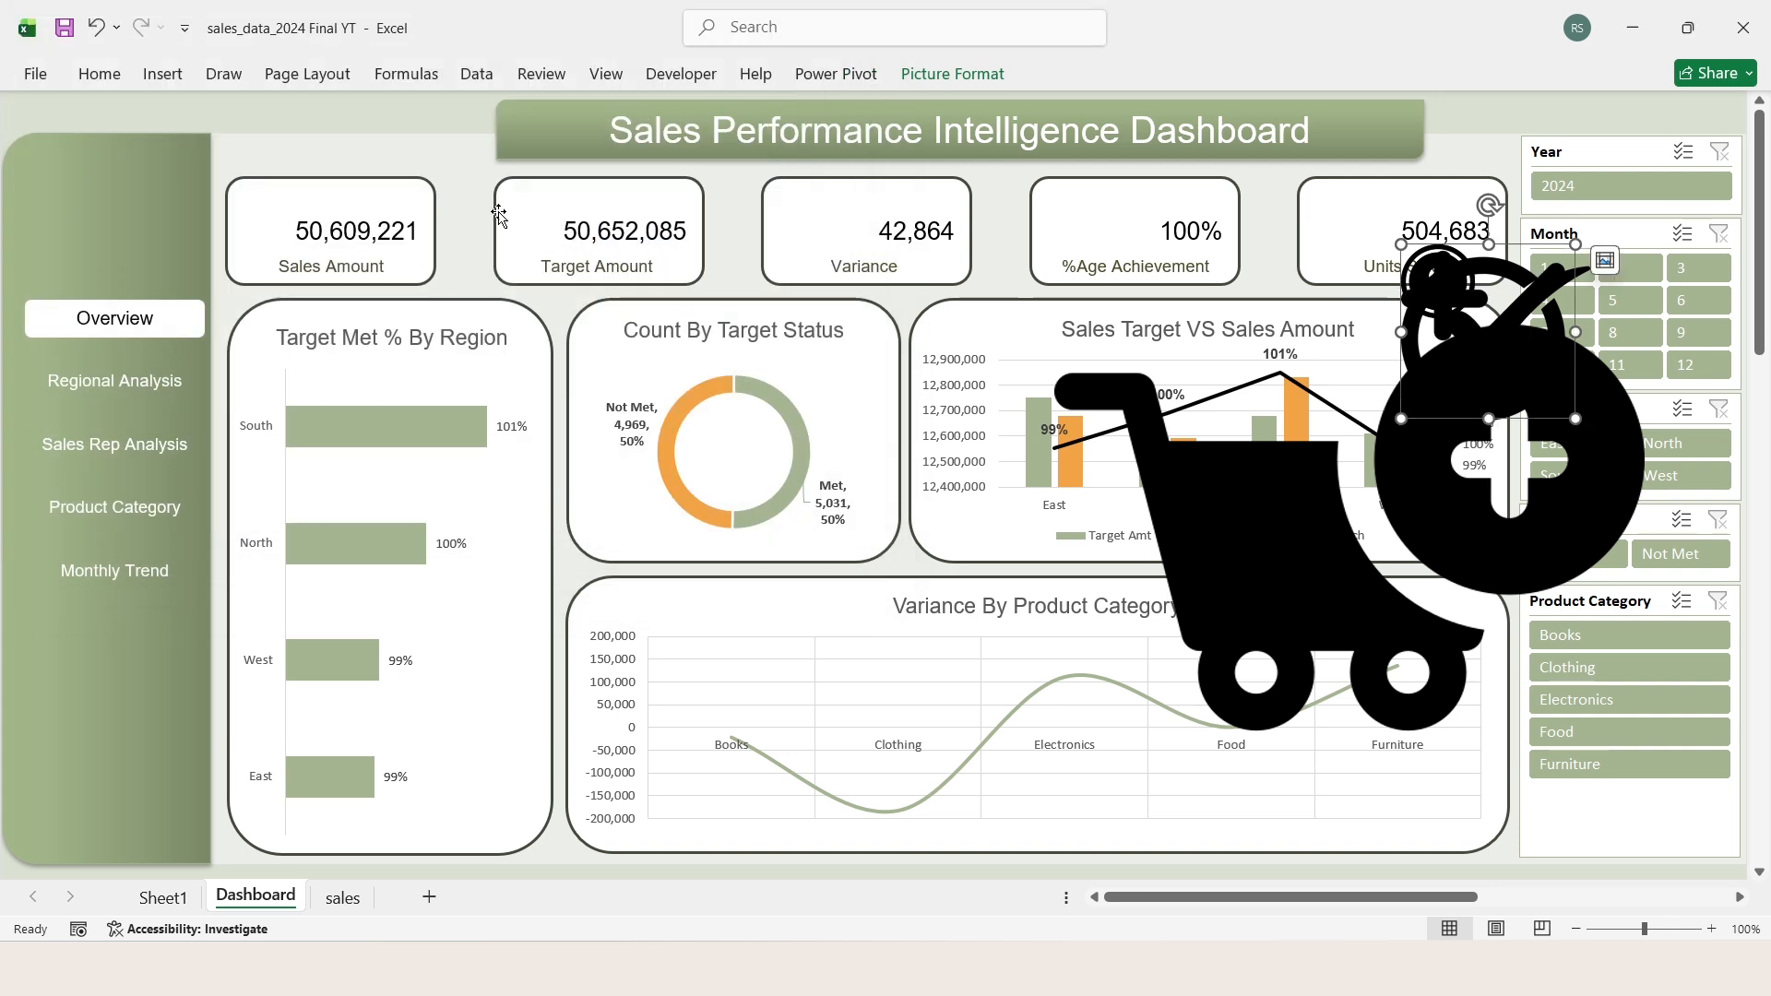
pyautogui.click(163, 74)
pyautogui.click(287, 164)
pyautogui.click(465, 276)
pyautogui.doubleClick(800, 218)
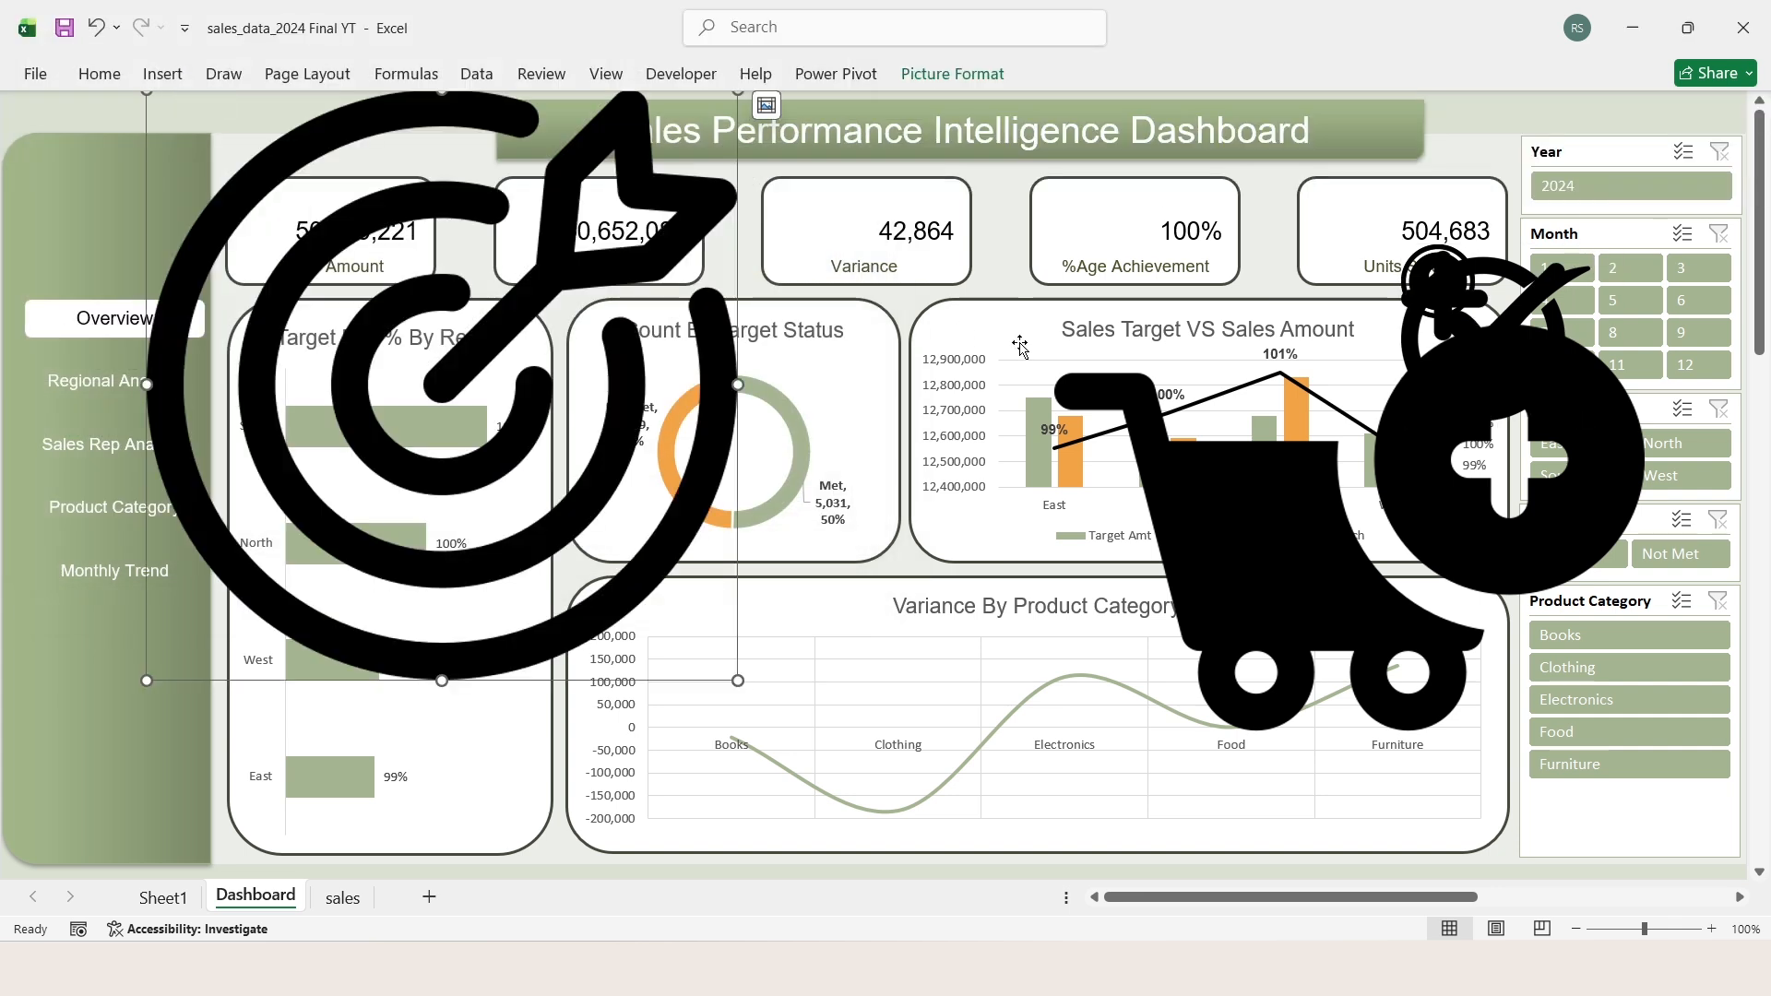
# Step: Resize the target, cart and plus-and-minus pictures together to a height of 1 cm
pyautogui.keyDown('ctrl'); pyautogui.click(1232, 501); pyautogui.keyUp('ctrl')
pyautogui.moveTo(1260, 489); pyautogui.dragTo(1126, 696)
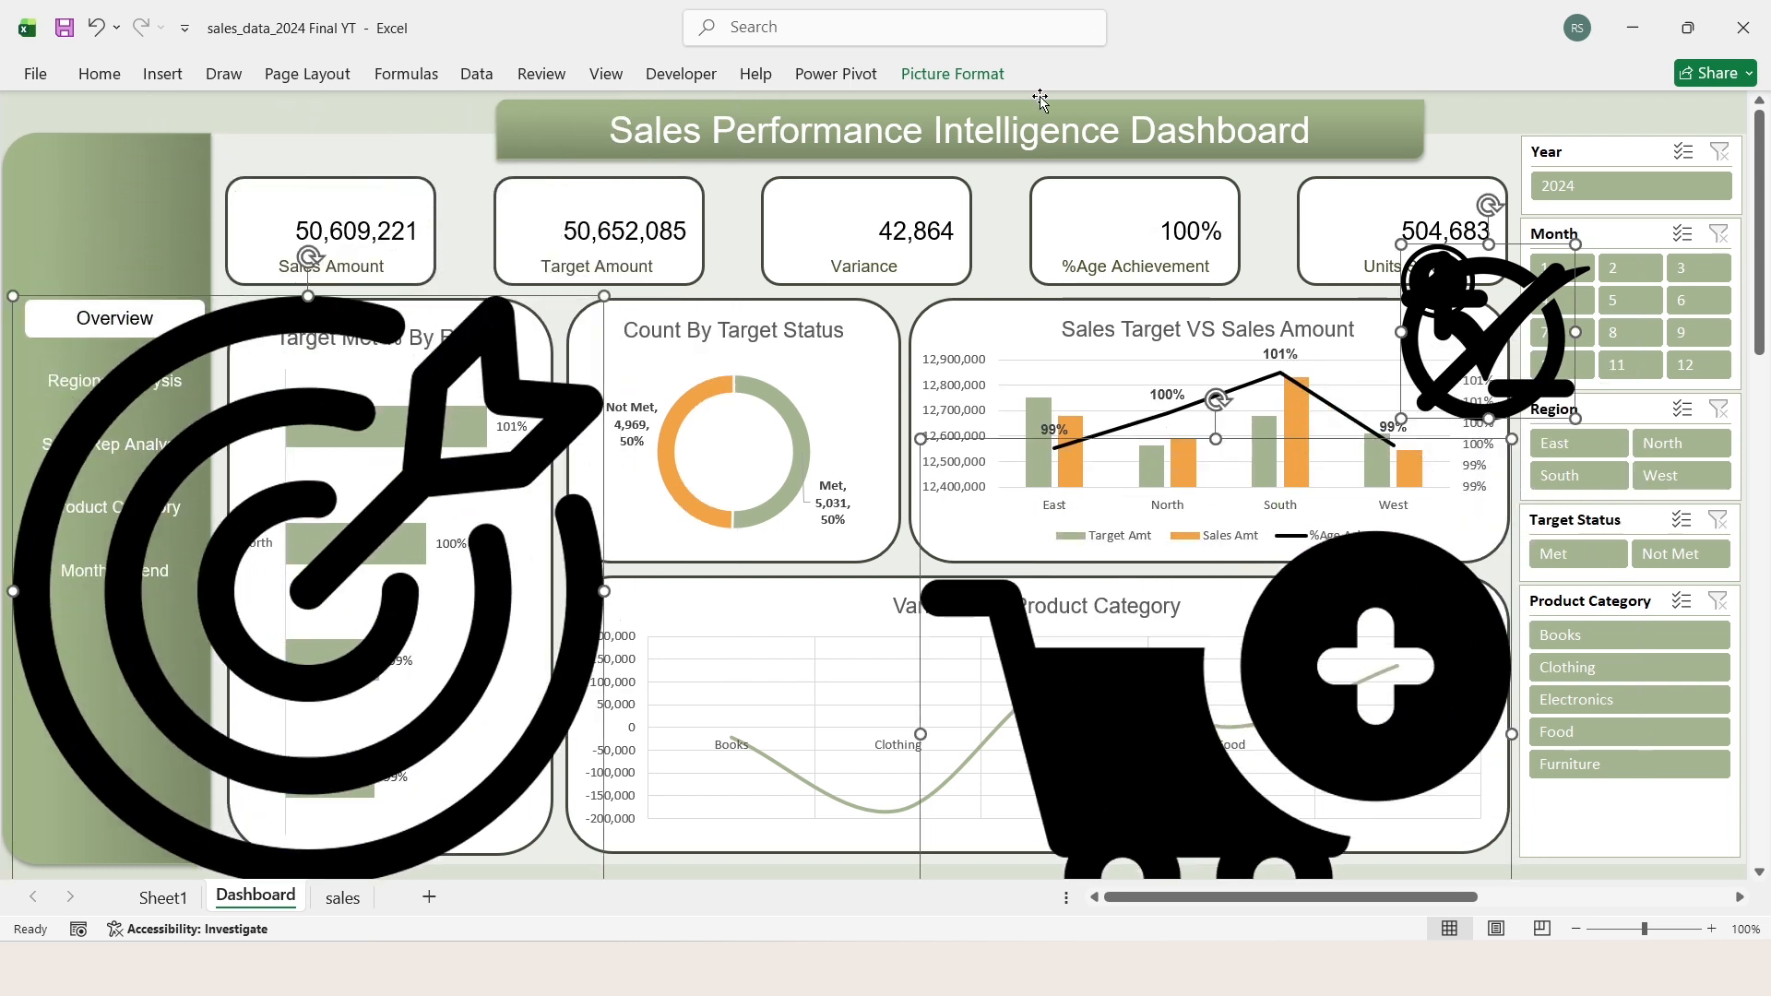
pyautogui.click(955, 77)
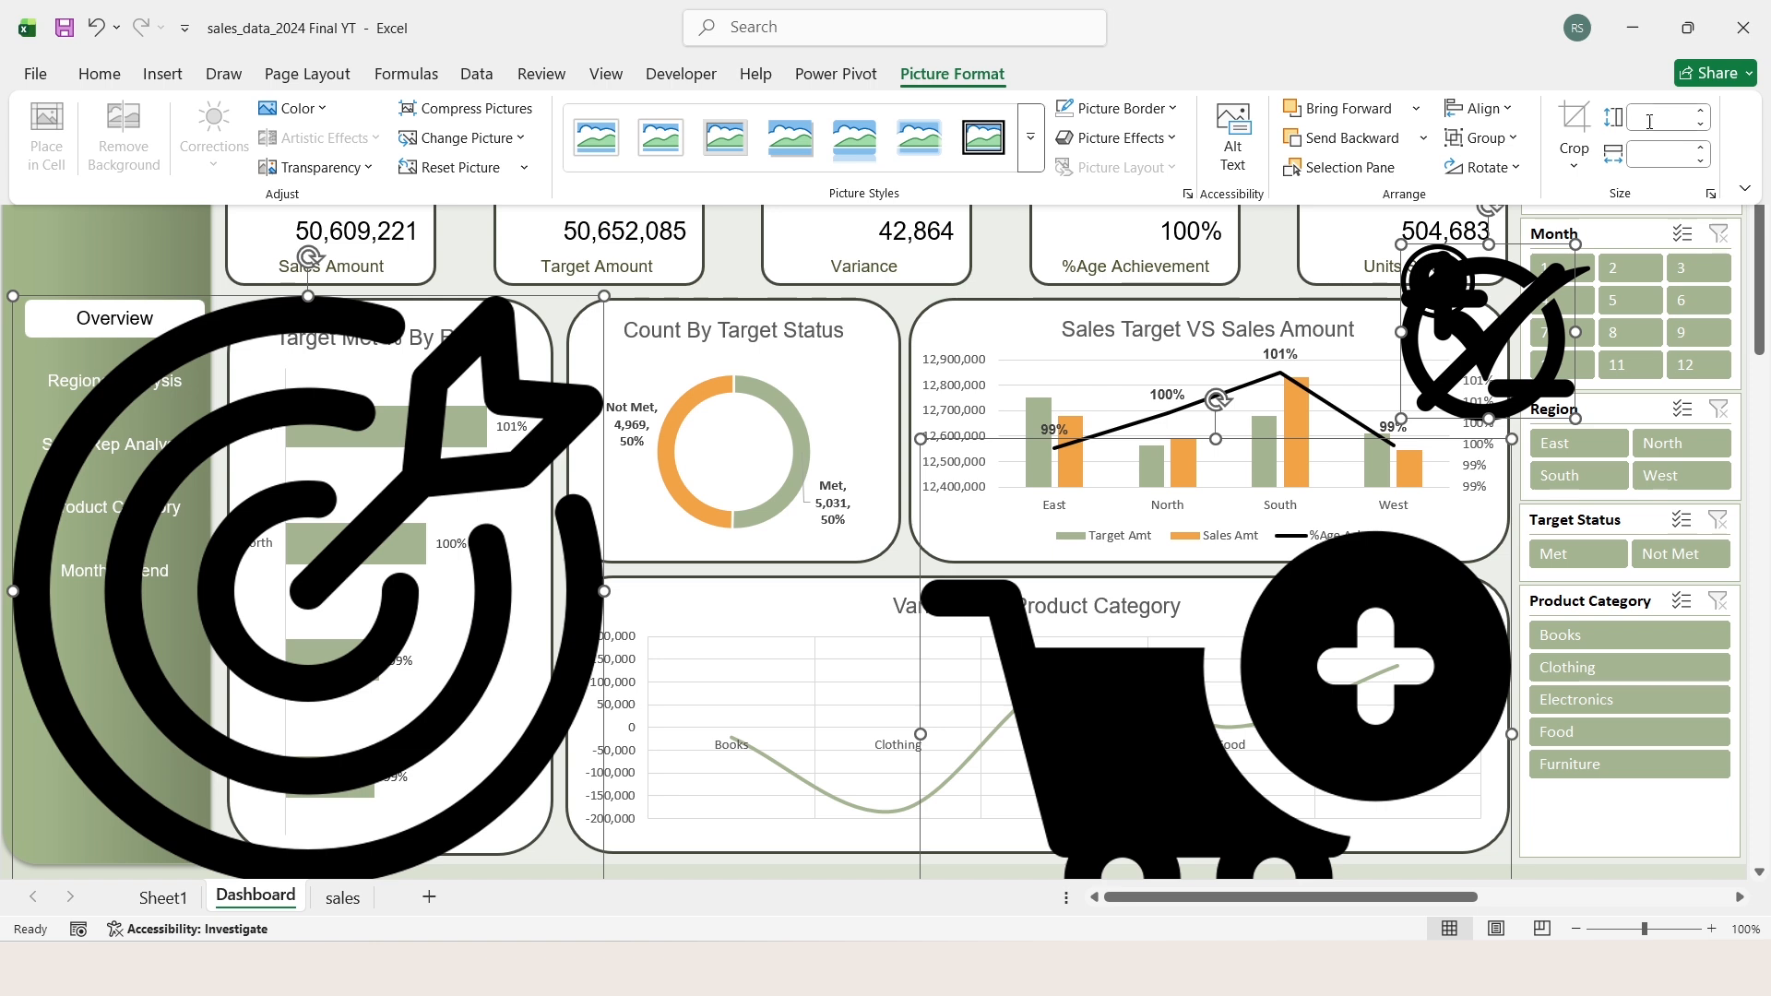
pyautogui.write('1')
pyautogui.press('Tab')
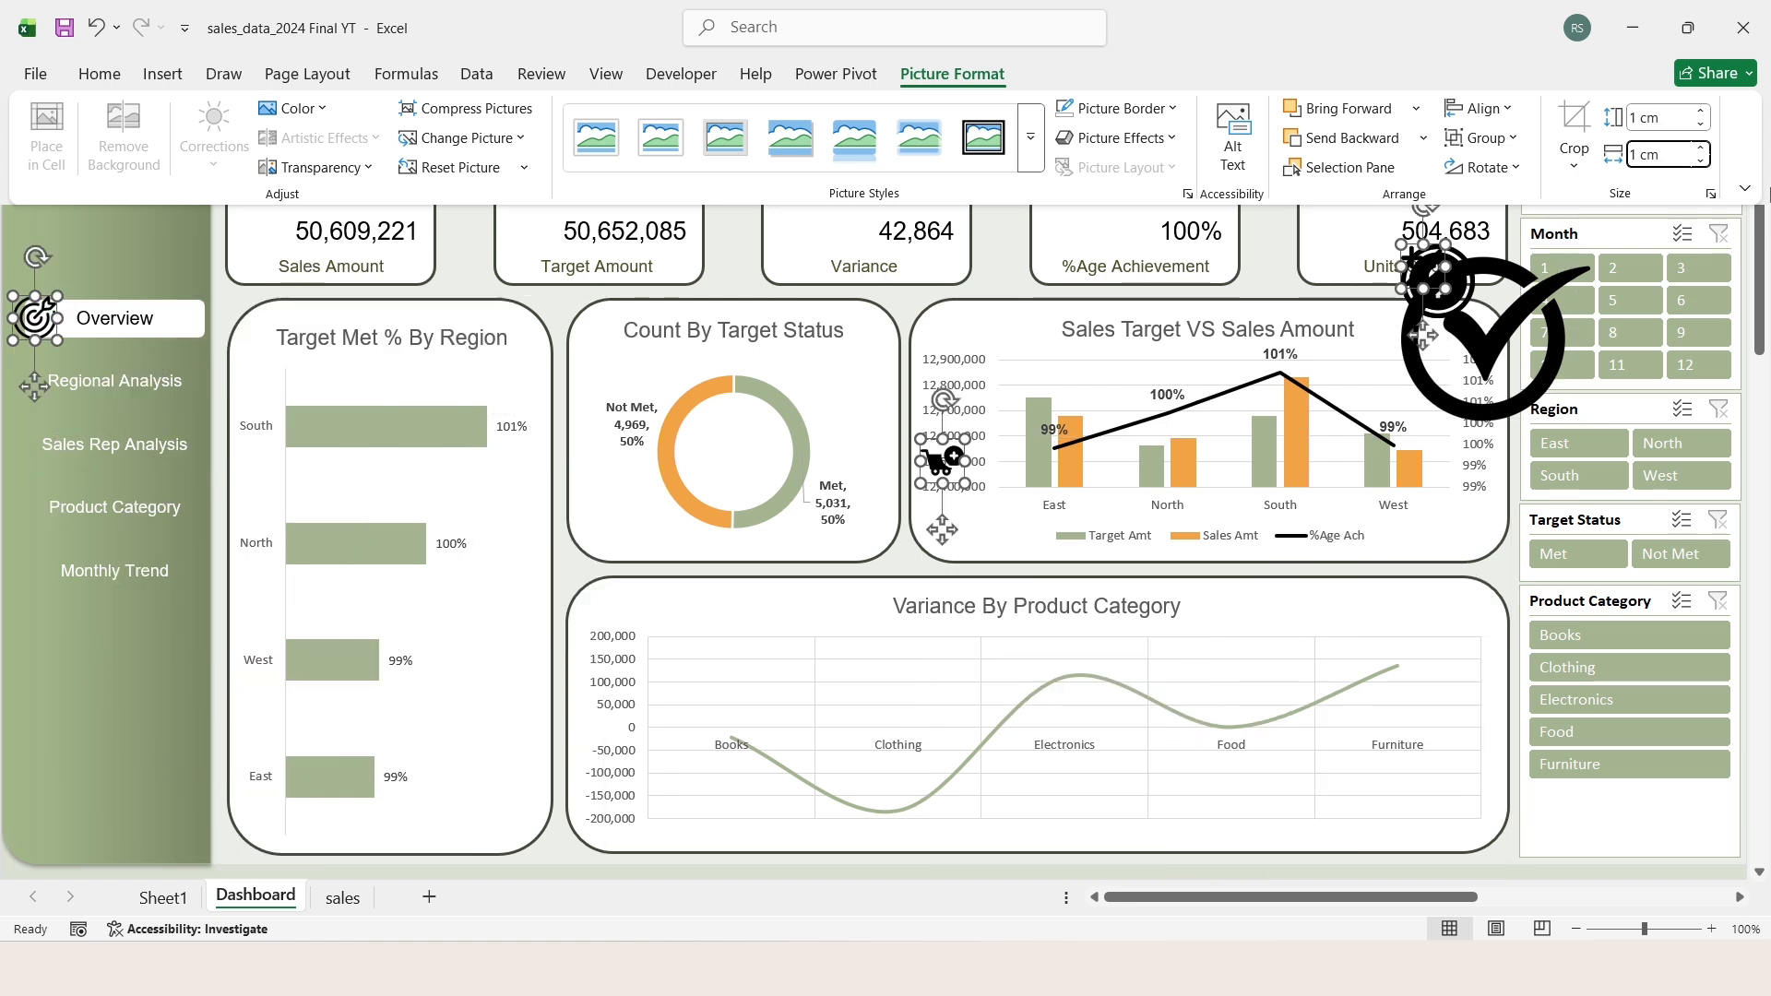
# Step: Place the target picture beside the value on the Target Amount card
pyautogui.click(1015, 277)
pyautogui.click(407, 168)
pyautogui.moveTo(522, 217); pyautogui.dragTo(524, 220)
# Step: Set the checked picture's height to 1 cm and place it on the Variance card
pyautogui.moveTo(1483, 343); pyautogui.dragTo(1013, 321)
pyautogui.click(953, 75)
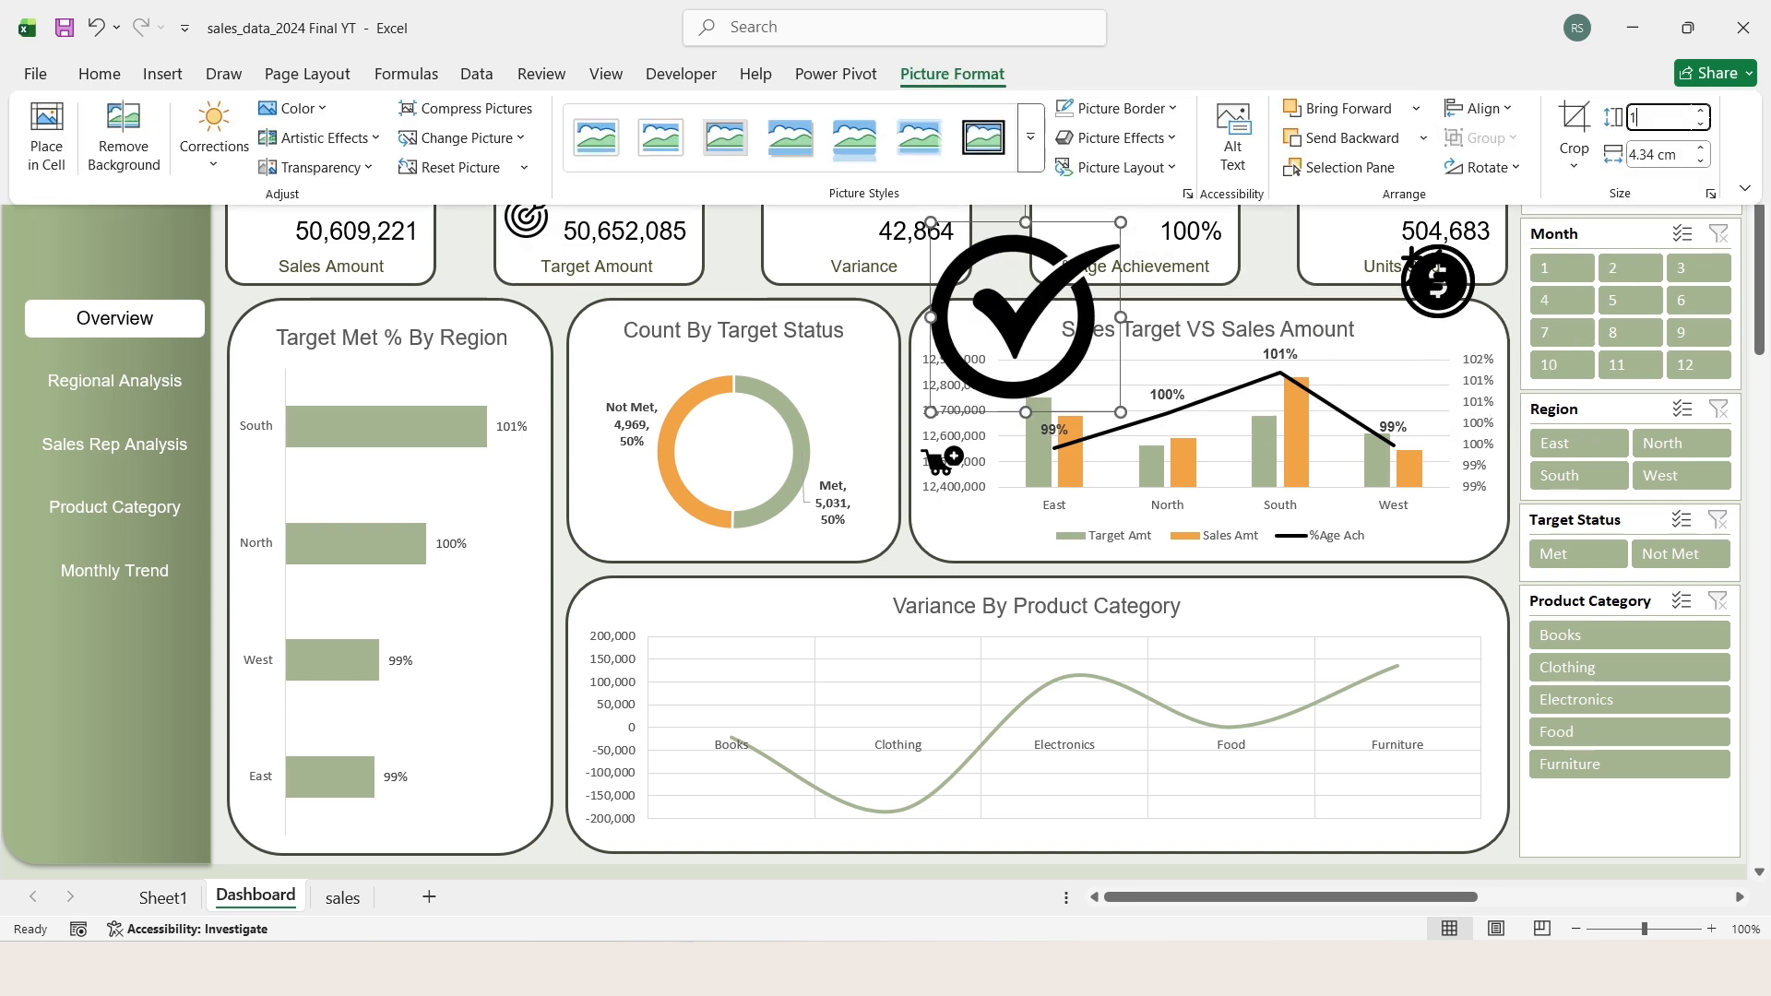
pyautogui.press('Tab')
pyautogui.moveTo(933, 238); pyautogui.dragTo(823, 226)
# Step: Place a 1 cm financial picture on the Sales Amount card and the plus-and-minus picture on the %Age Achievement card
pyautogui.moveTo(1438, 281); pyautogui.dragTo(261, 213)
pyautogui.click(953, 73)
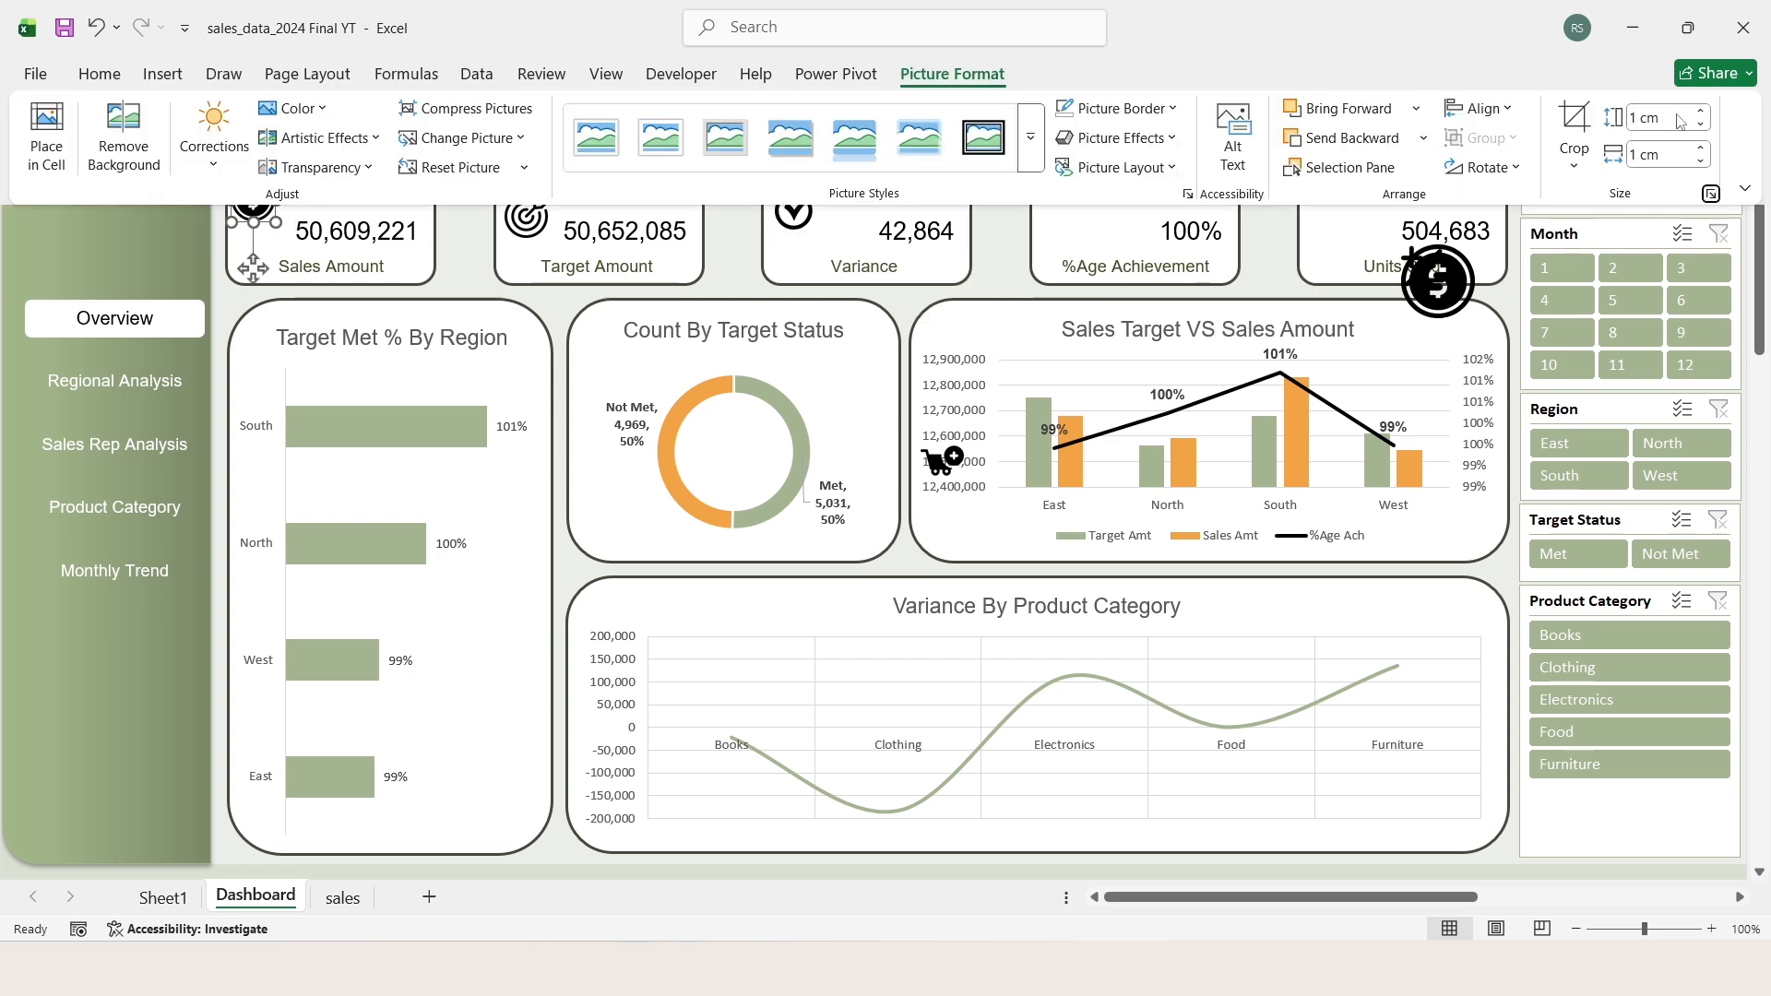
pyautogui.click(251, 201)
pyautogui.moveTo(1429, 289); pyautogui.dragTo(1333, 361)
pyautogui.moveTo(1434, 268); pyautogui.dragTo(1293, 260)
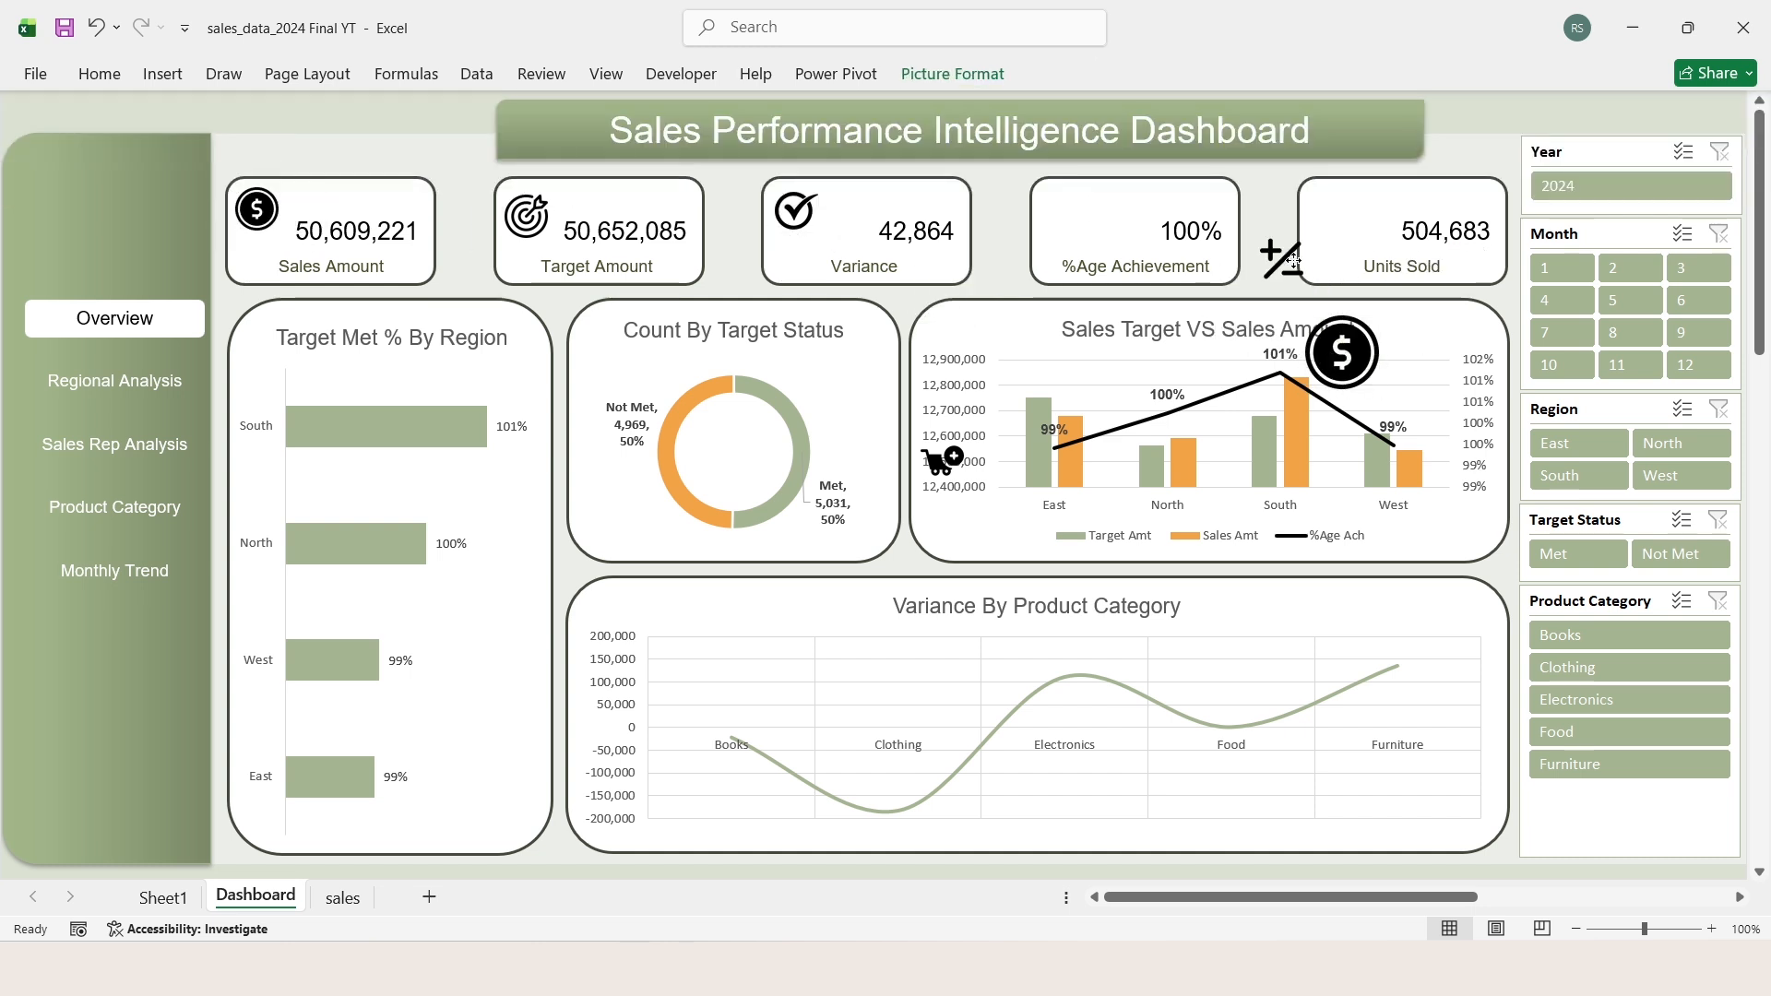
# Step: Place the cart picture on the Units Sold card and delete the duplicate financial picture
pyautogui.moveTo(943, 461); pyautogui.dragTo(1343, 213)
pyautogui.click(1342, 353)
pyautogui.press('Delete')
# Step: Select the five KPI card pictures and align them with each other in a horizontal row
pyautogui.click(1344, 213)
pyautogui.keyDown('ctrl'); pyautogui.click(1070, 211); pyautogui.keyUp('ctrl')
pyautogui.keyDown('ctrl'); pyautogui.click(796, 210); pyautogui.keyUp('ctrl')
pyautogui.keyDown('ctrl'); pyautogui.click(256, 209); pyautogui.keyUp('ctrl')
pyautogui.click(953, 74)
pyautogui.click(1513, 112)
pyautogui.click(1500, 247)
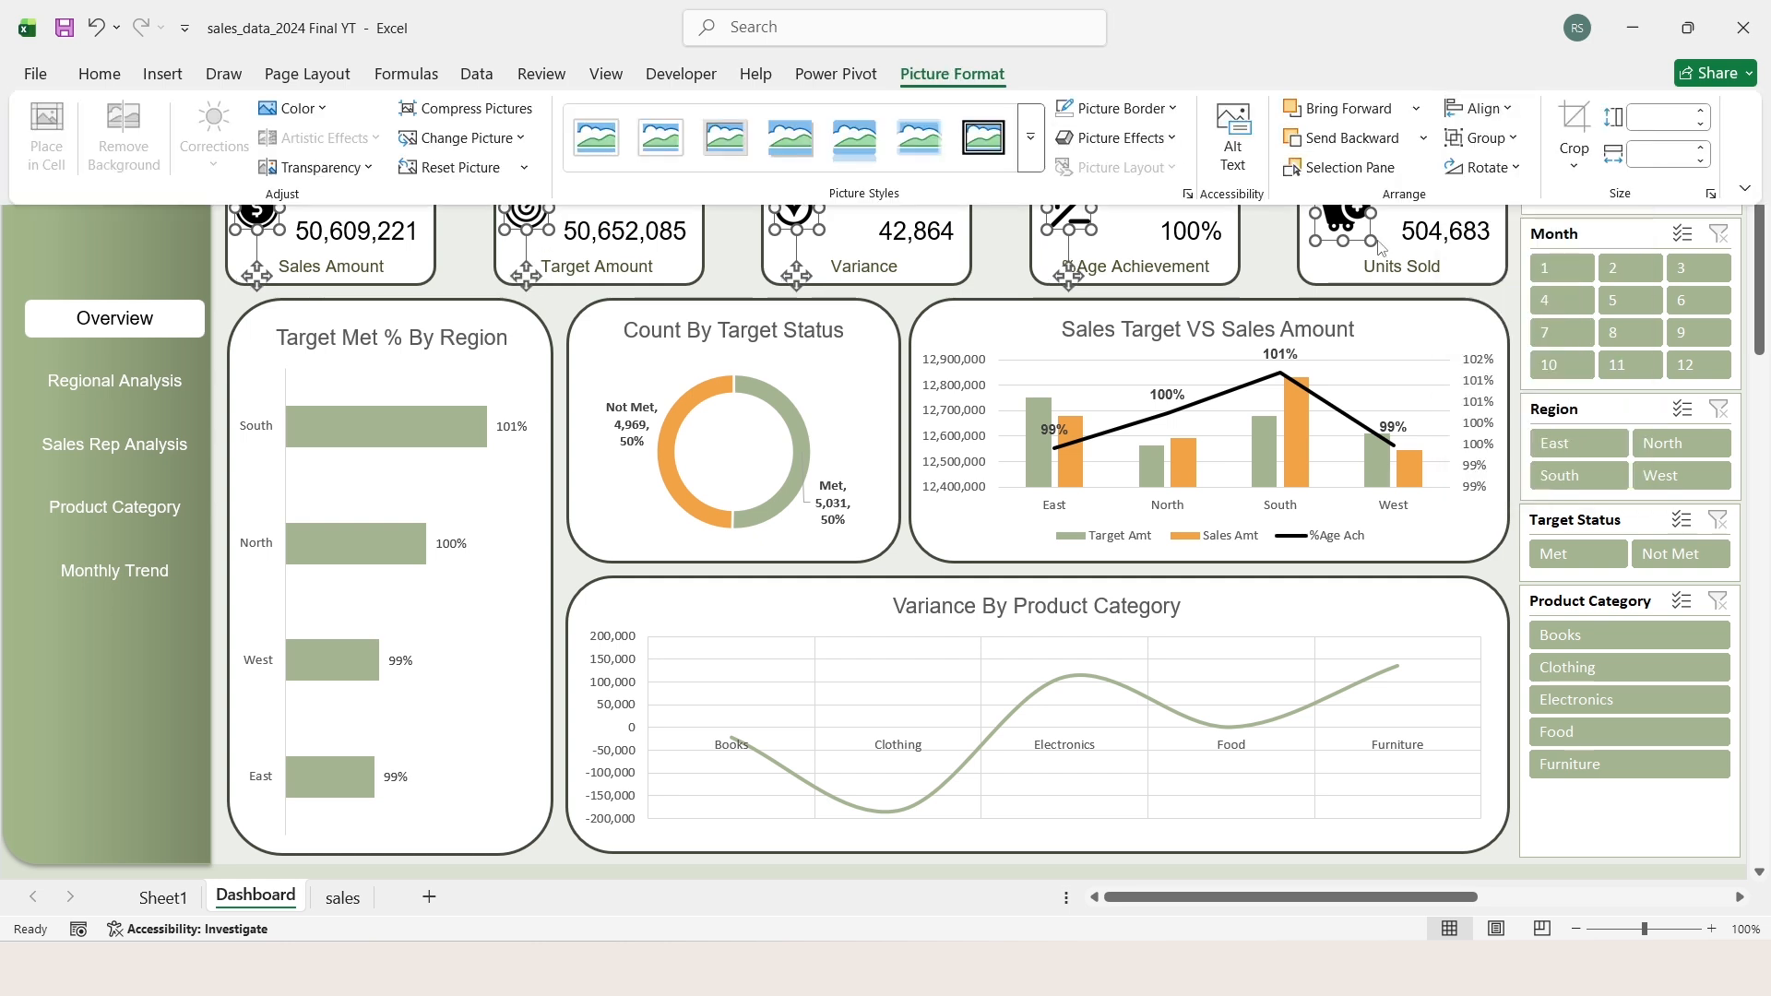
pyautogui.click(1273, 236)
pyautogui.click(398, 179)
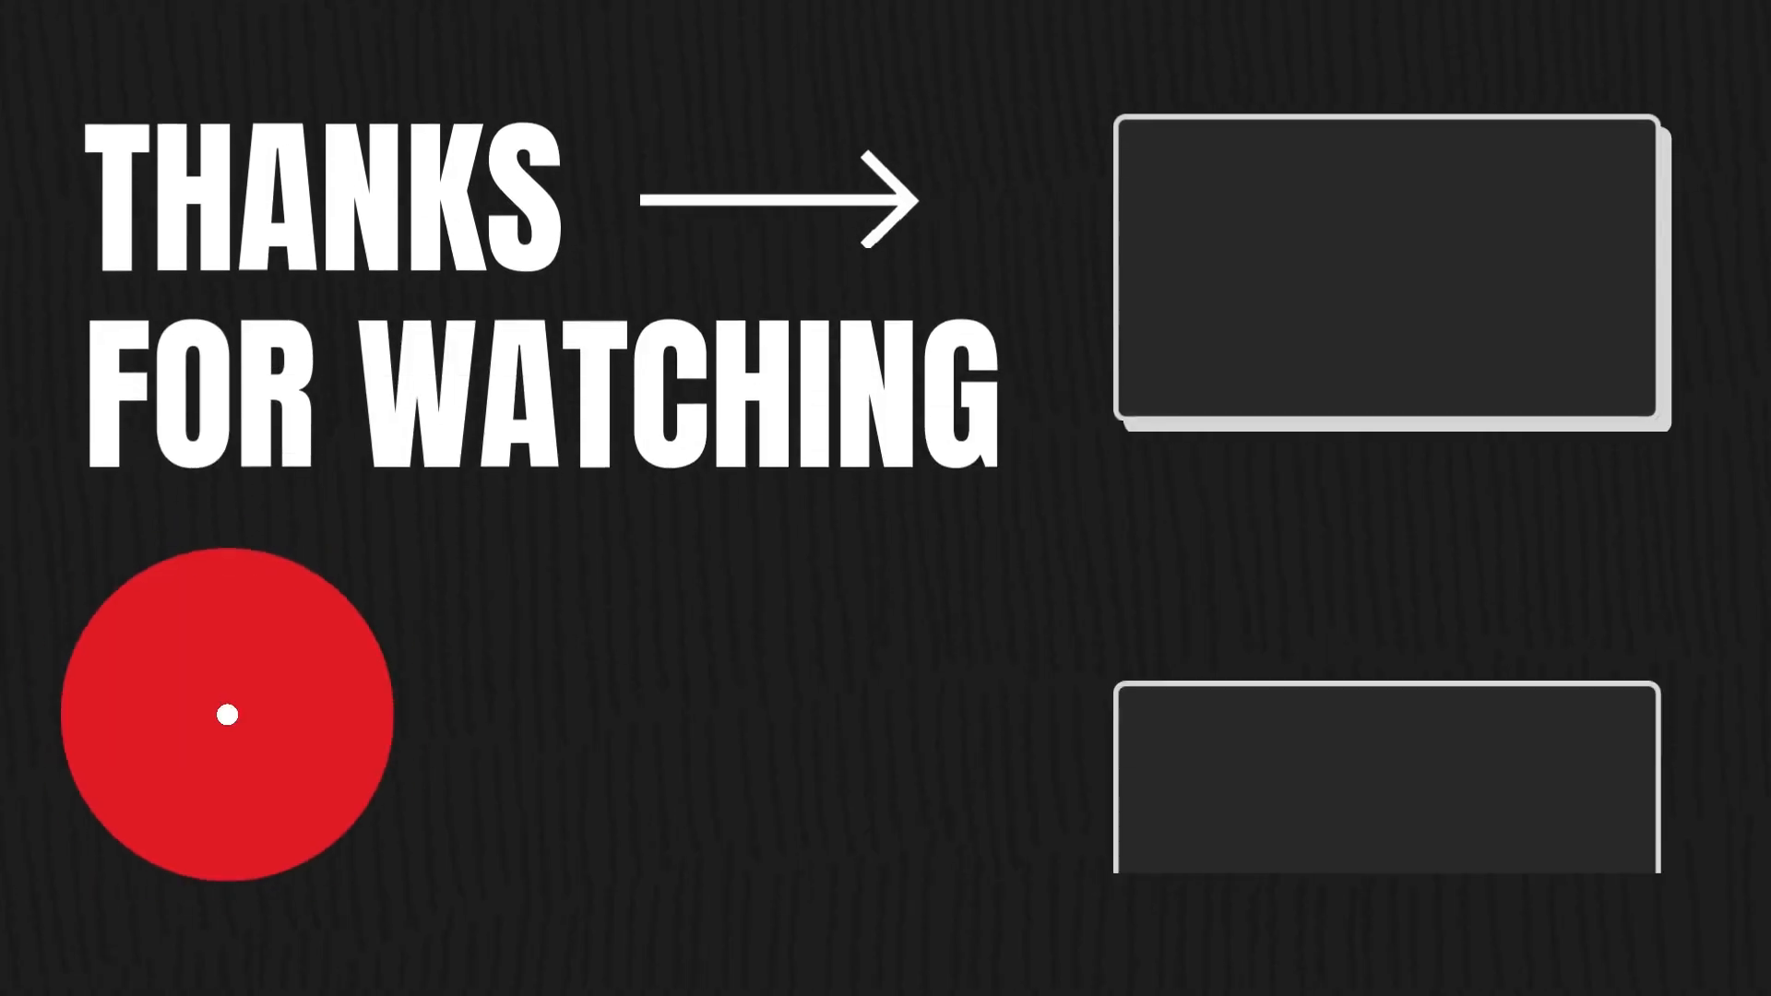